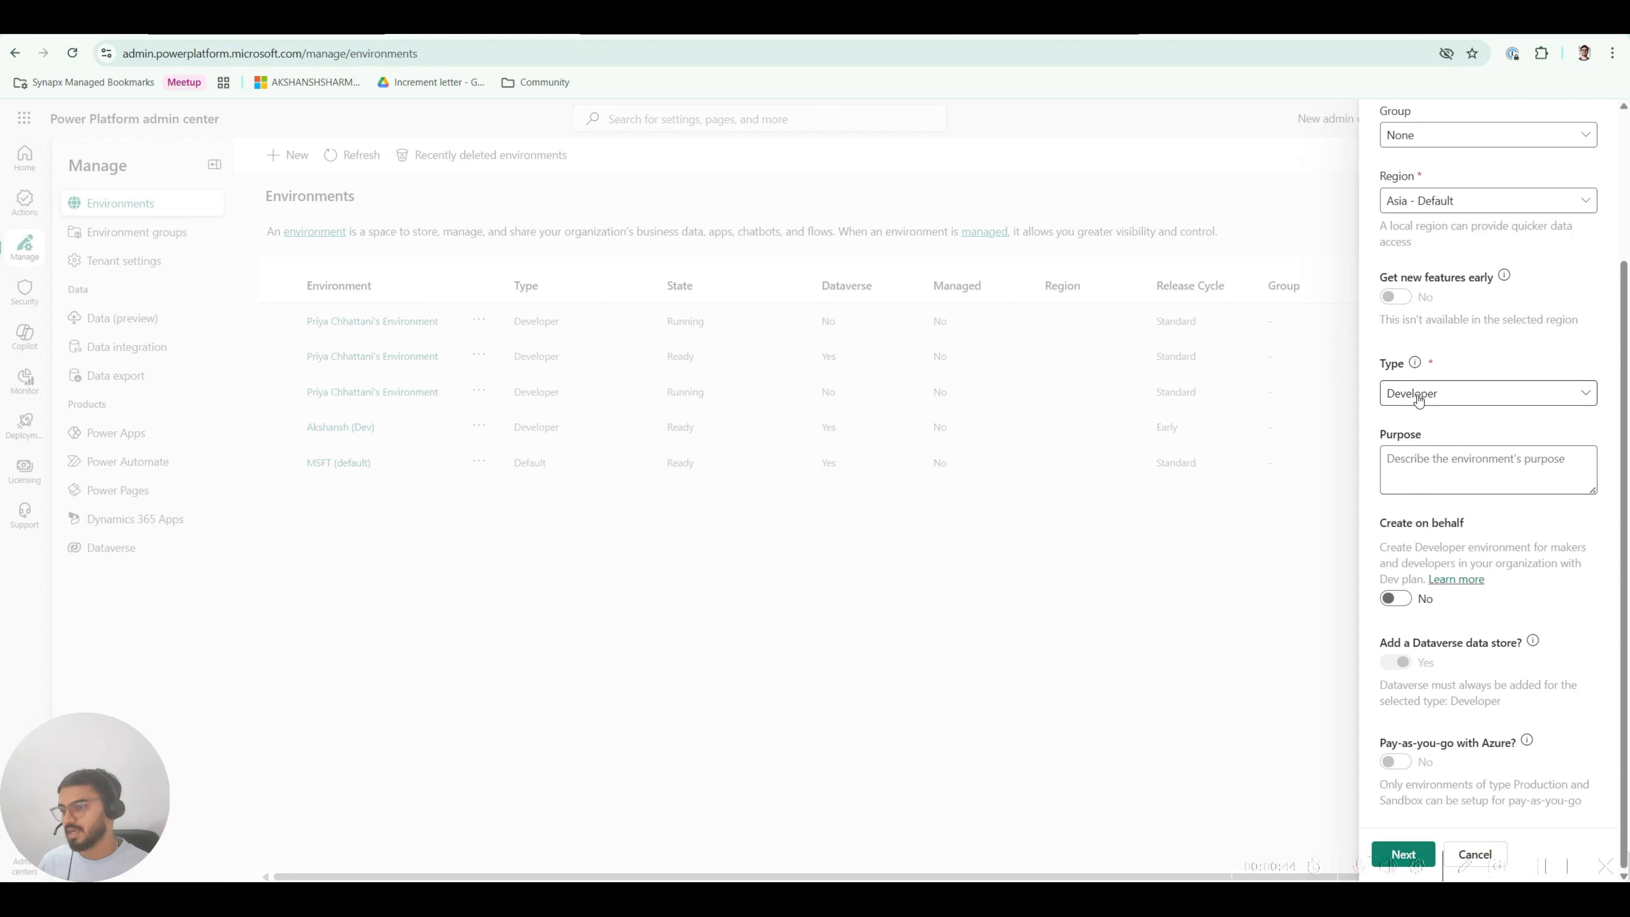
Step: Review the New environment options, then continue to the Add Dataverse step
scroll(1450, 427, up, 3)
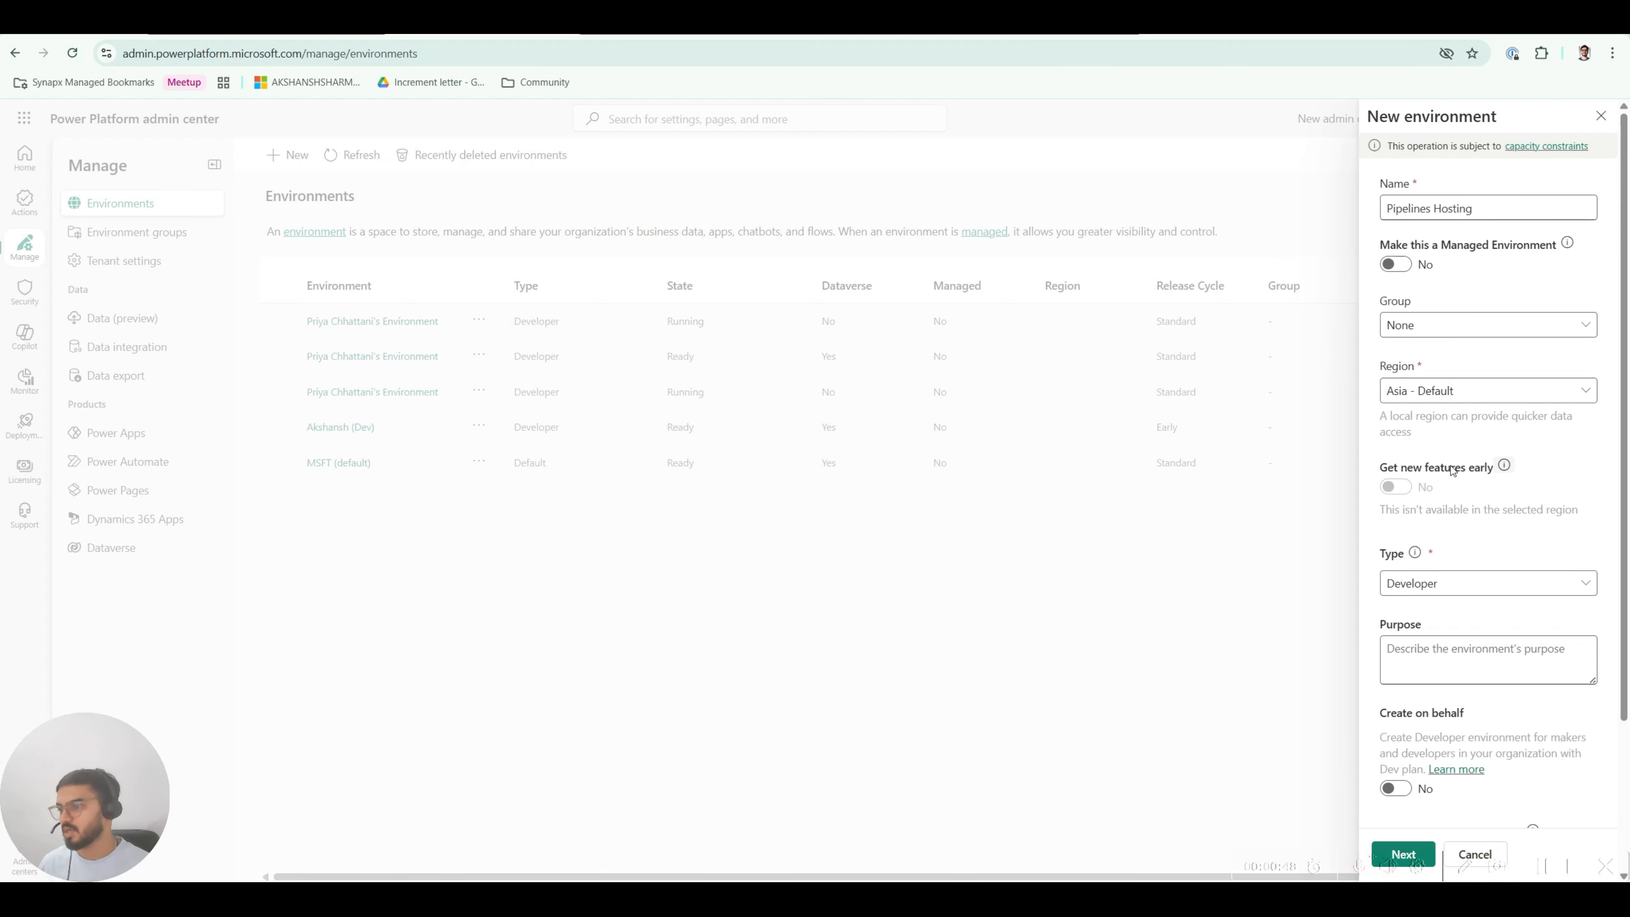
scroll(1452, 467, down, 3)
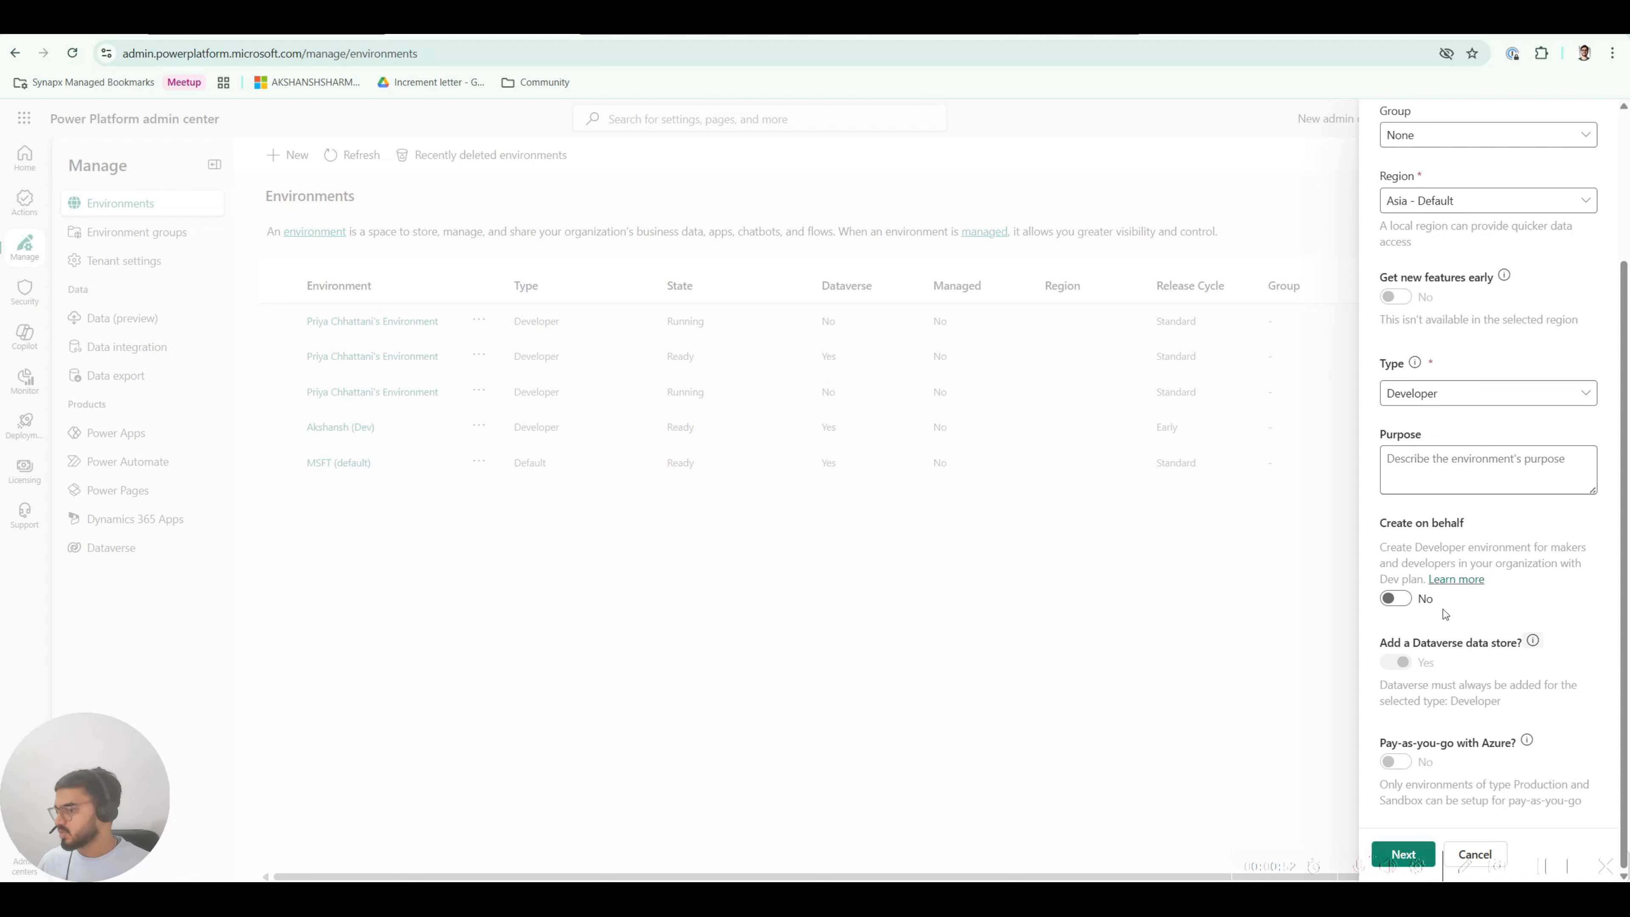
scroll(1397, 492, up, 3)
scroll(1468, 507, up, 1)
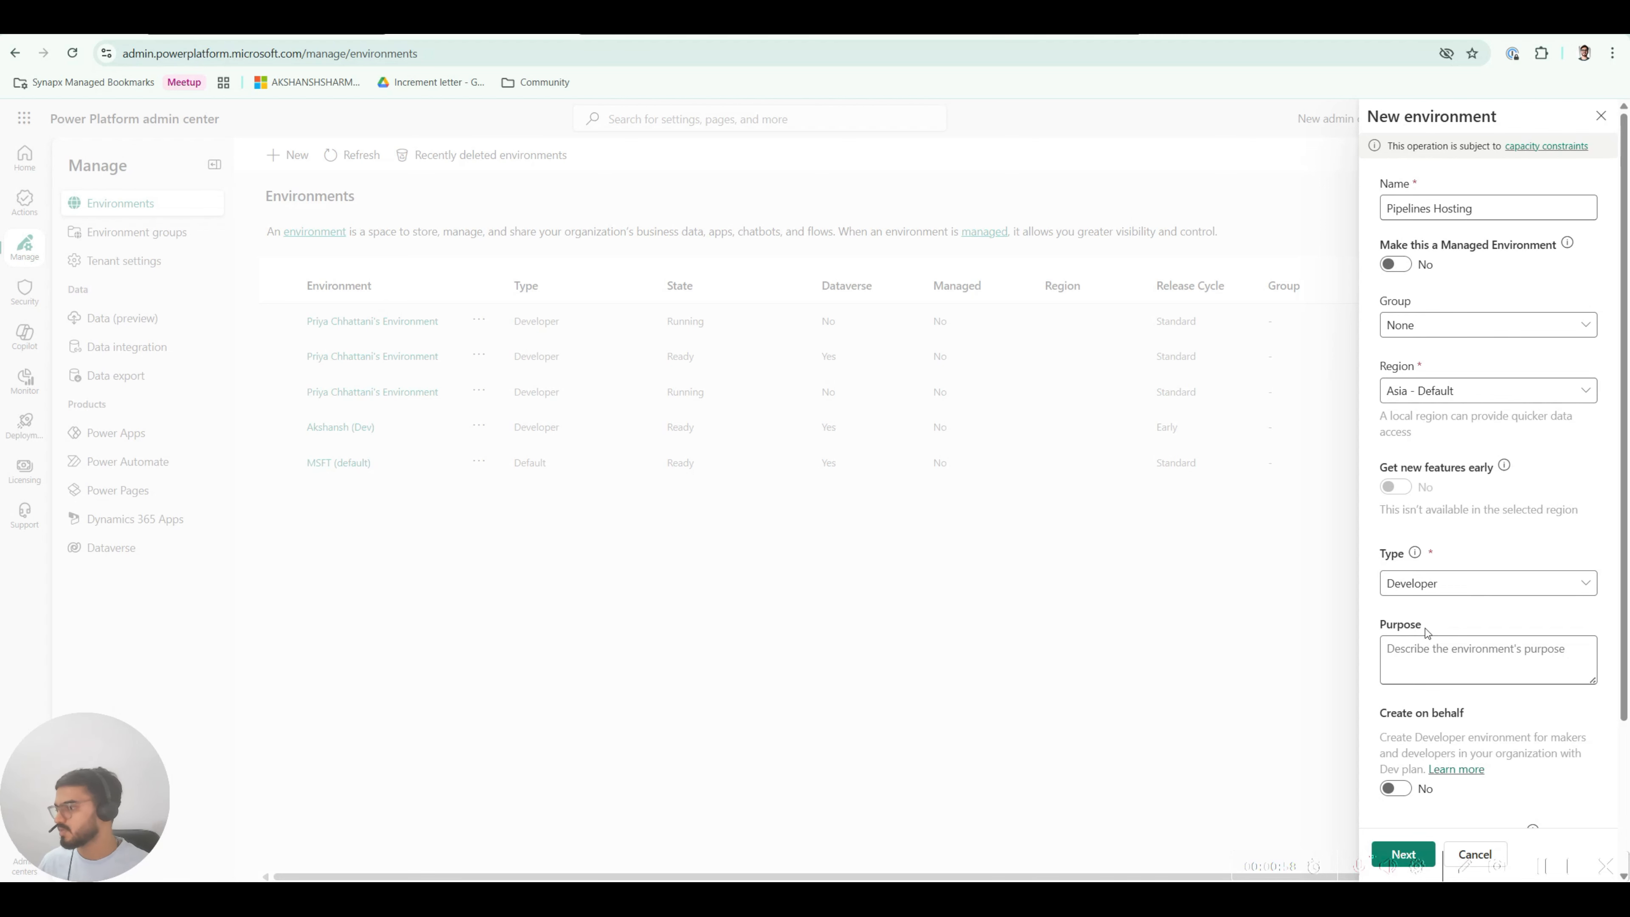
scroll(1426, 627, down, 3)
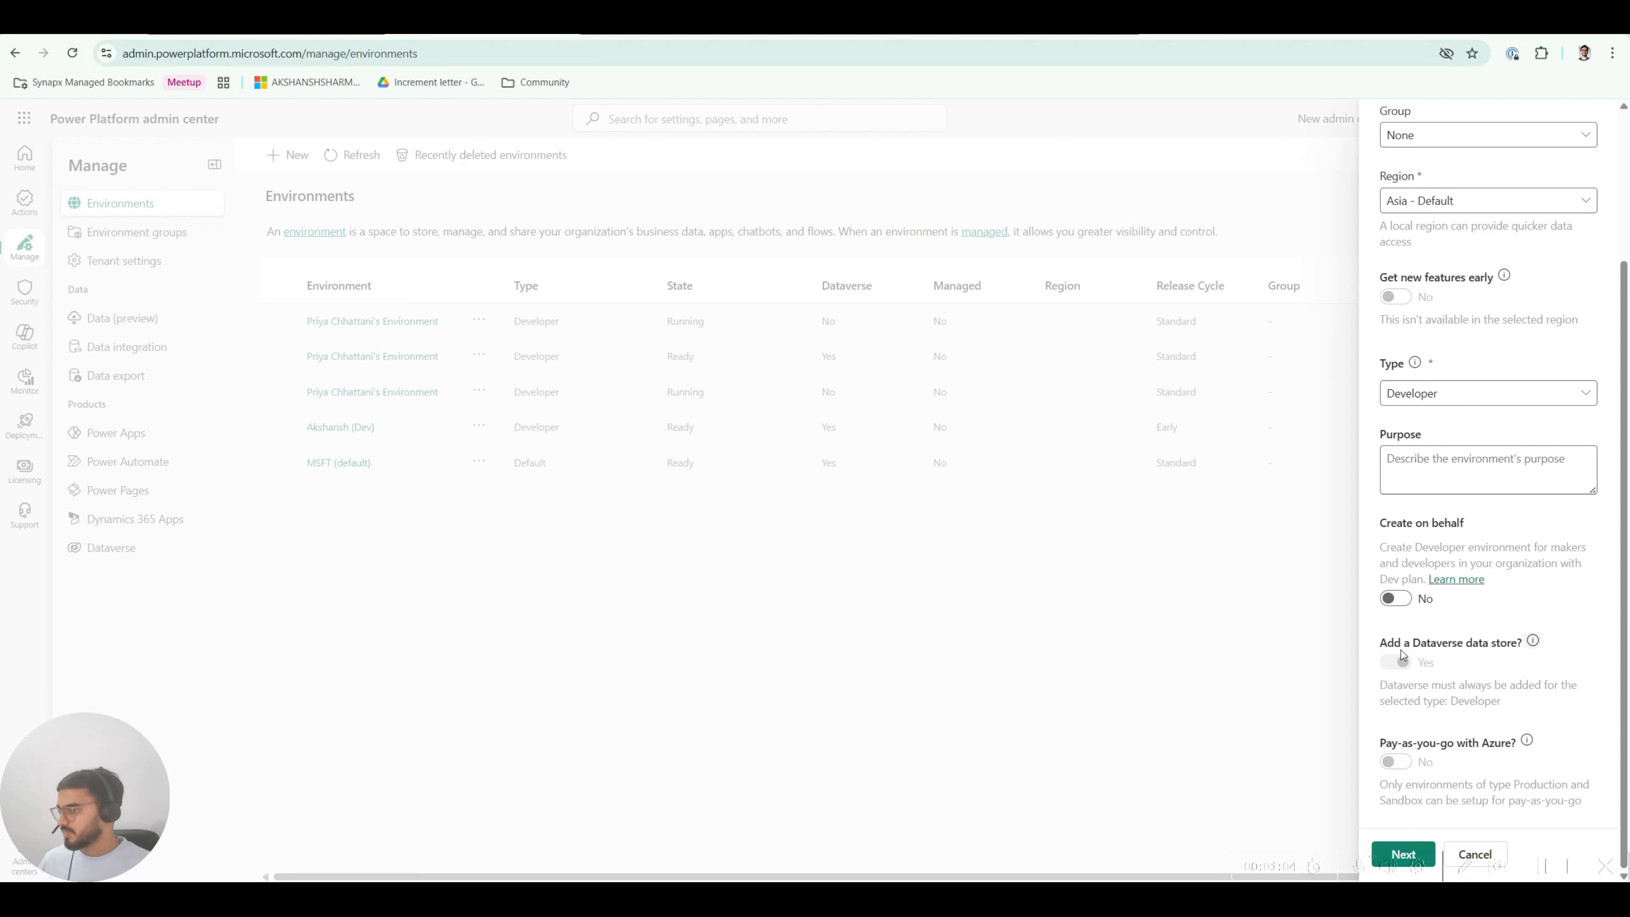
click(1414, 851)
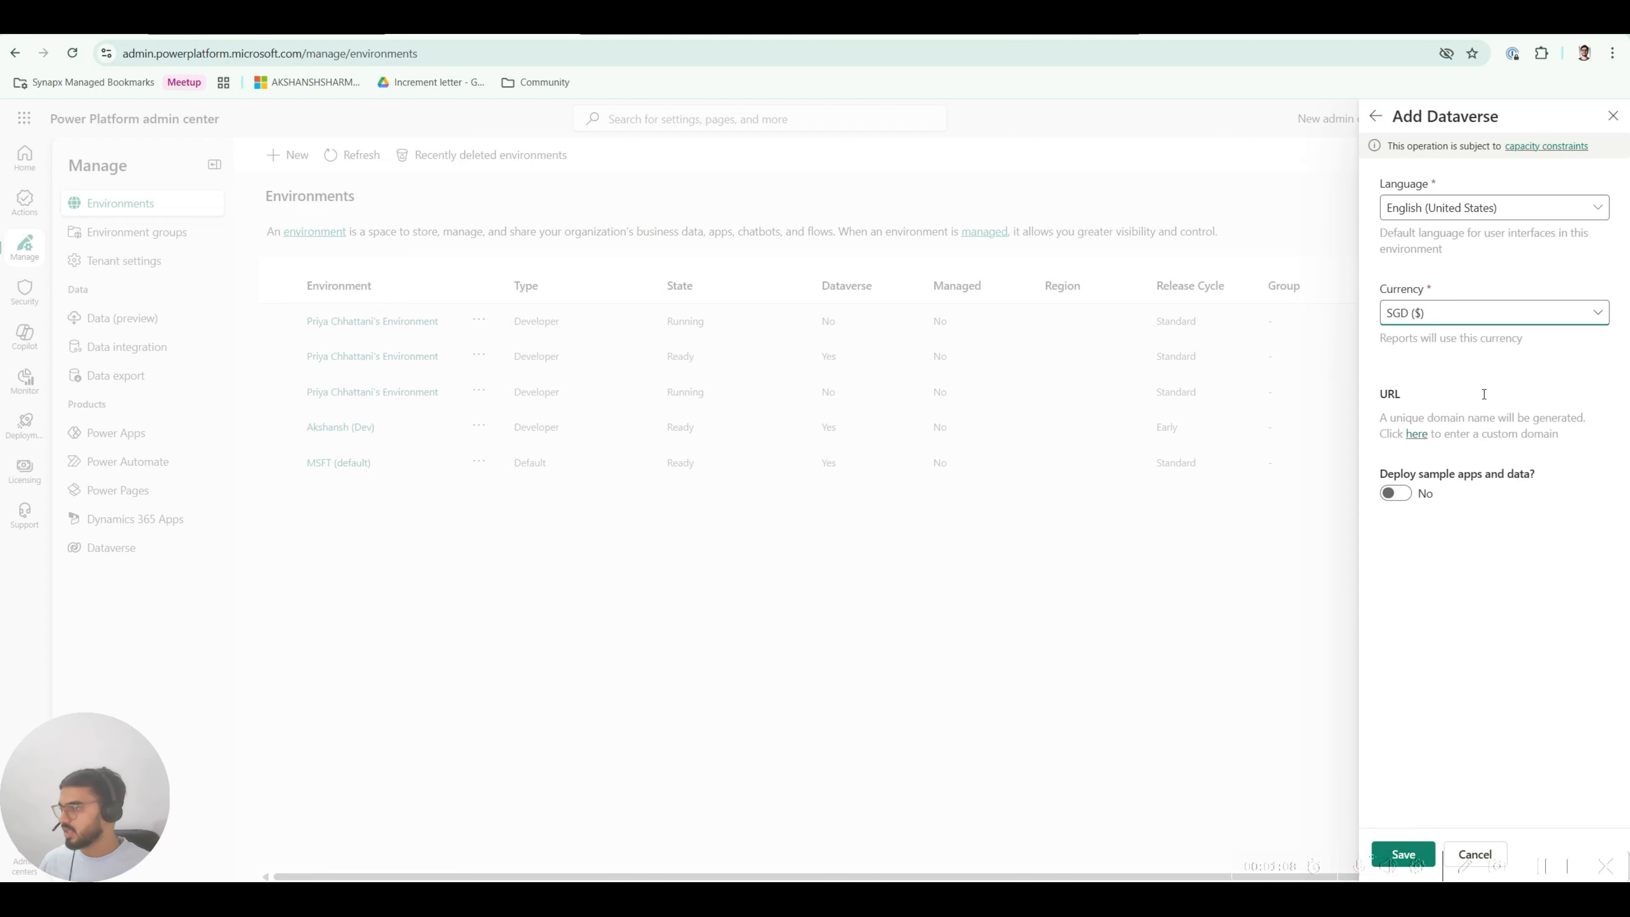
Step: Set the Dataverse currency to USD ($) and save to create Pipelines Hosting
click(1416, 313)
scroll(1236, 459, down, 4)
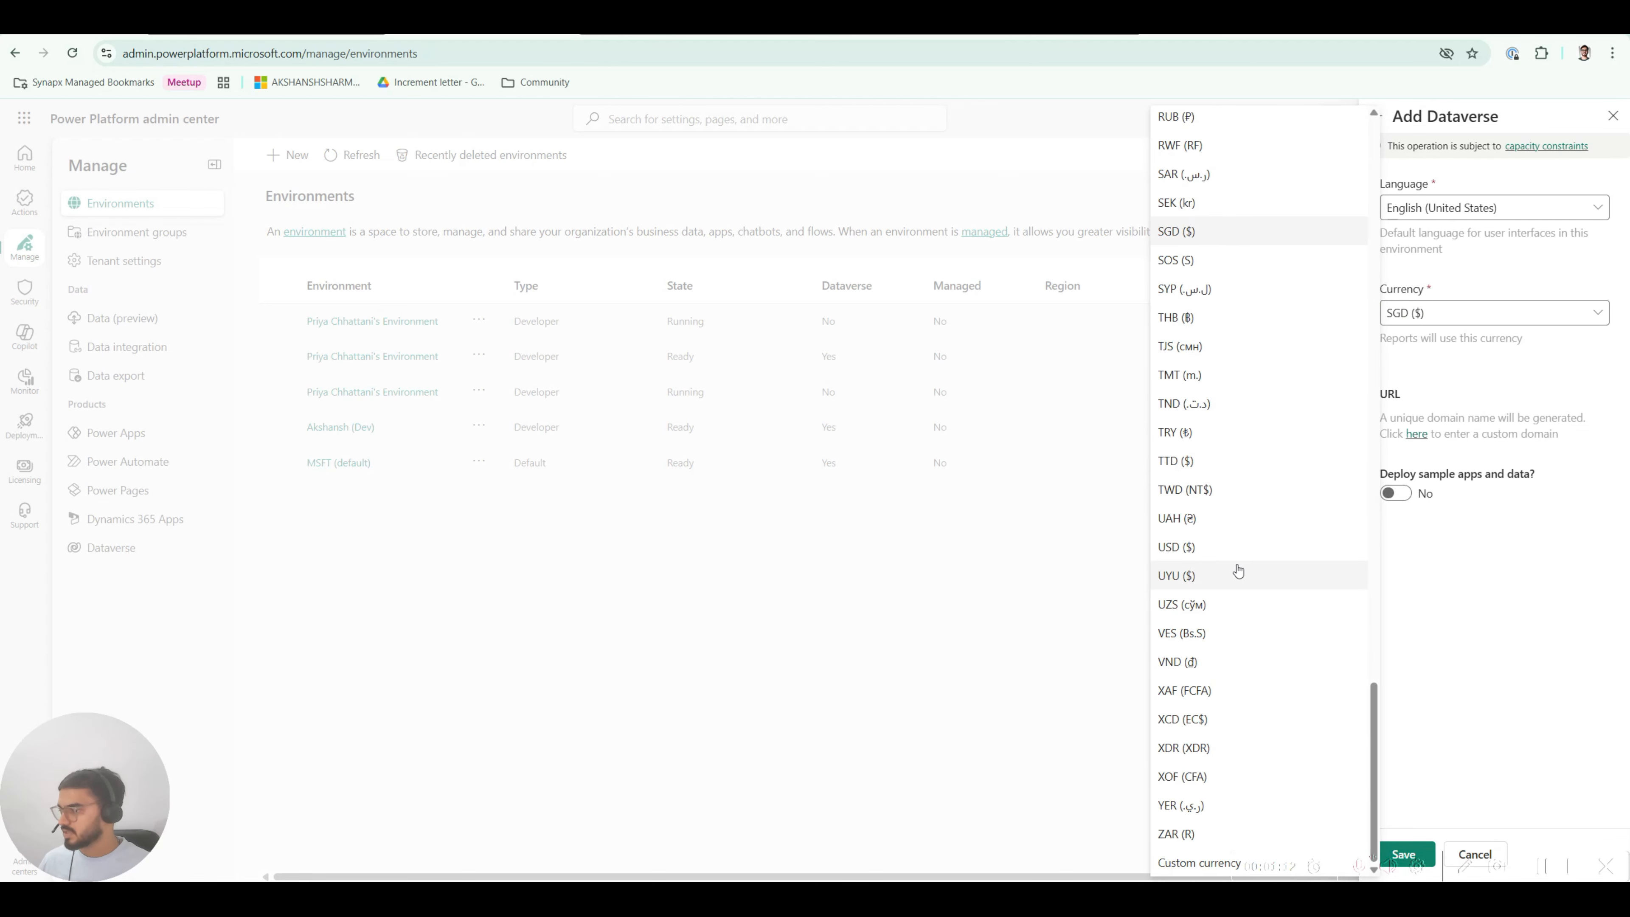
click(1230, 548)
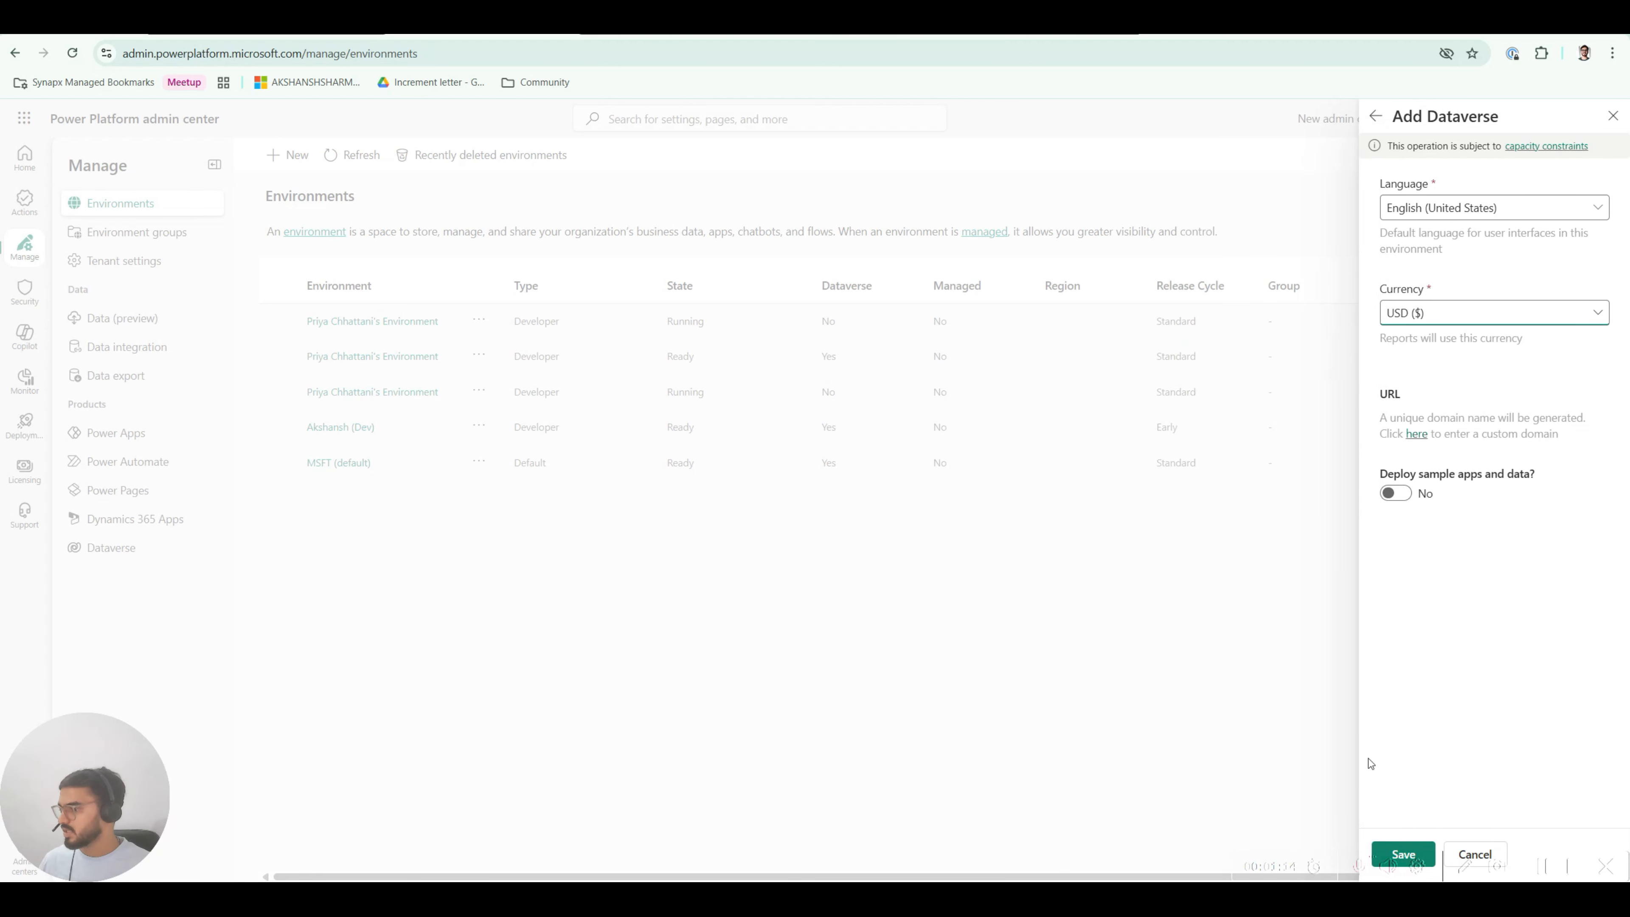
click(1420, 857)
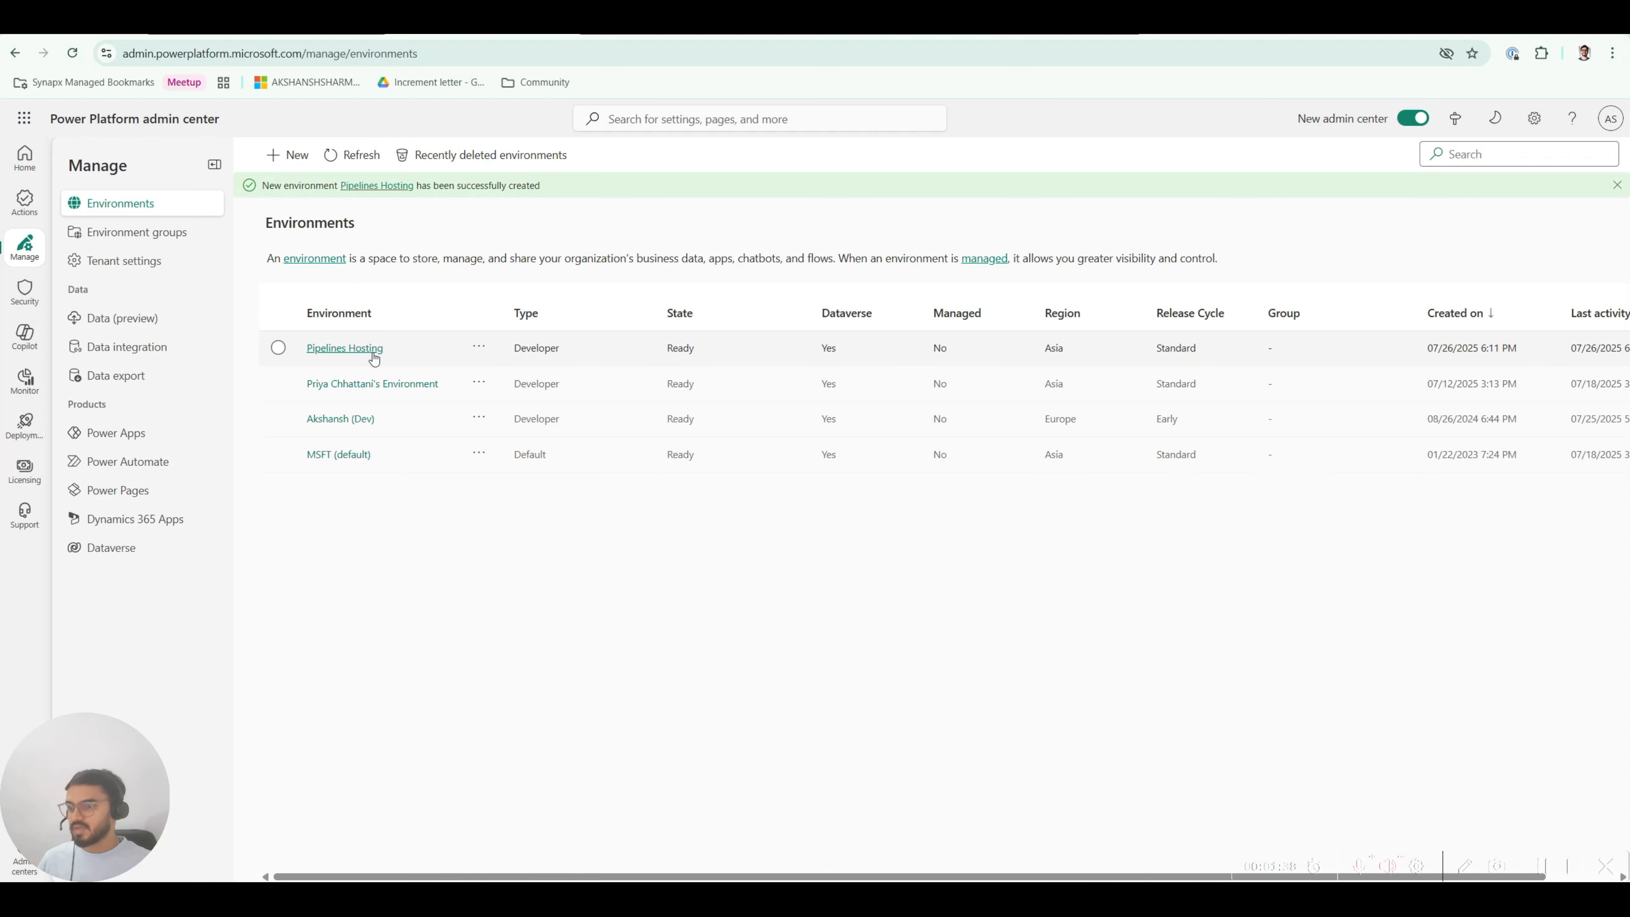
Step: Open the Pipelines Hosting environment and go to Resources > Dynamics 365 apps
click(361, 351)
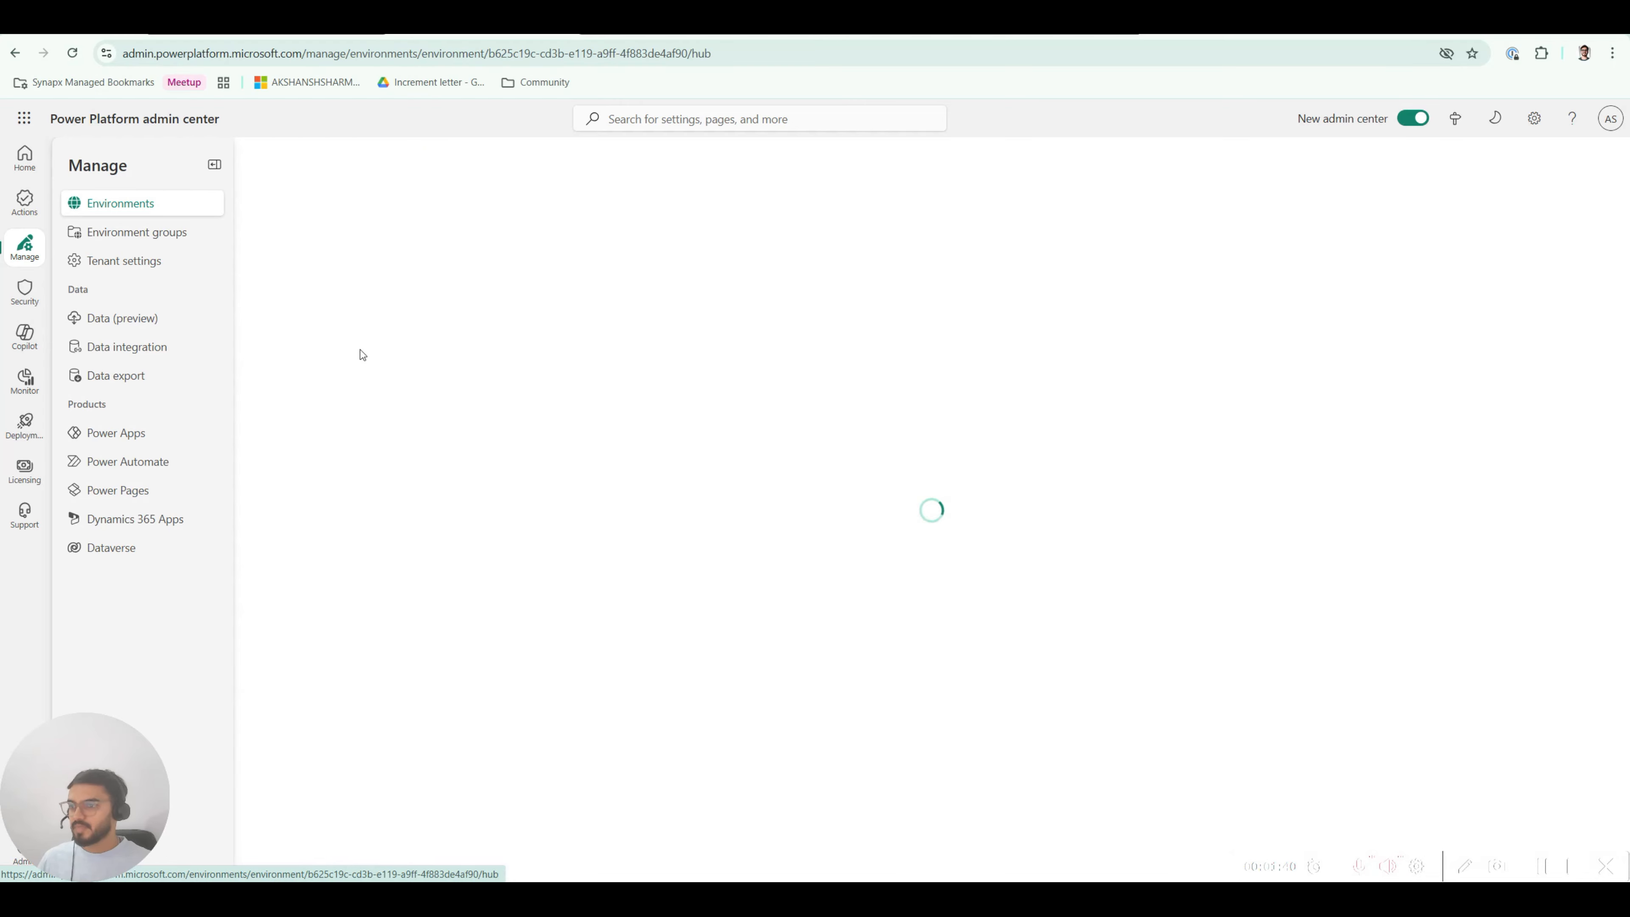
click(215, 164)
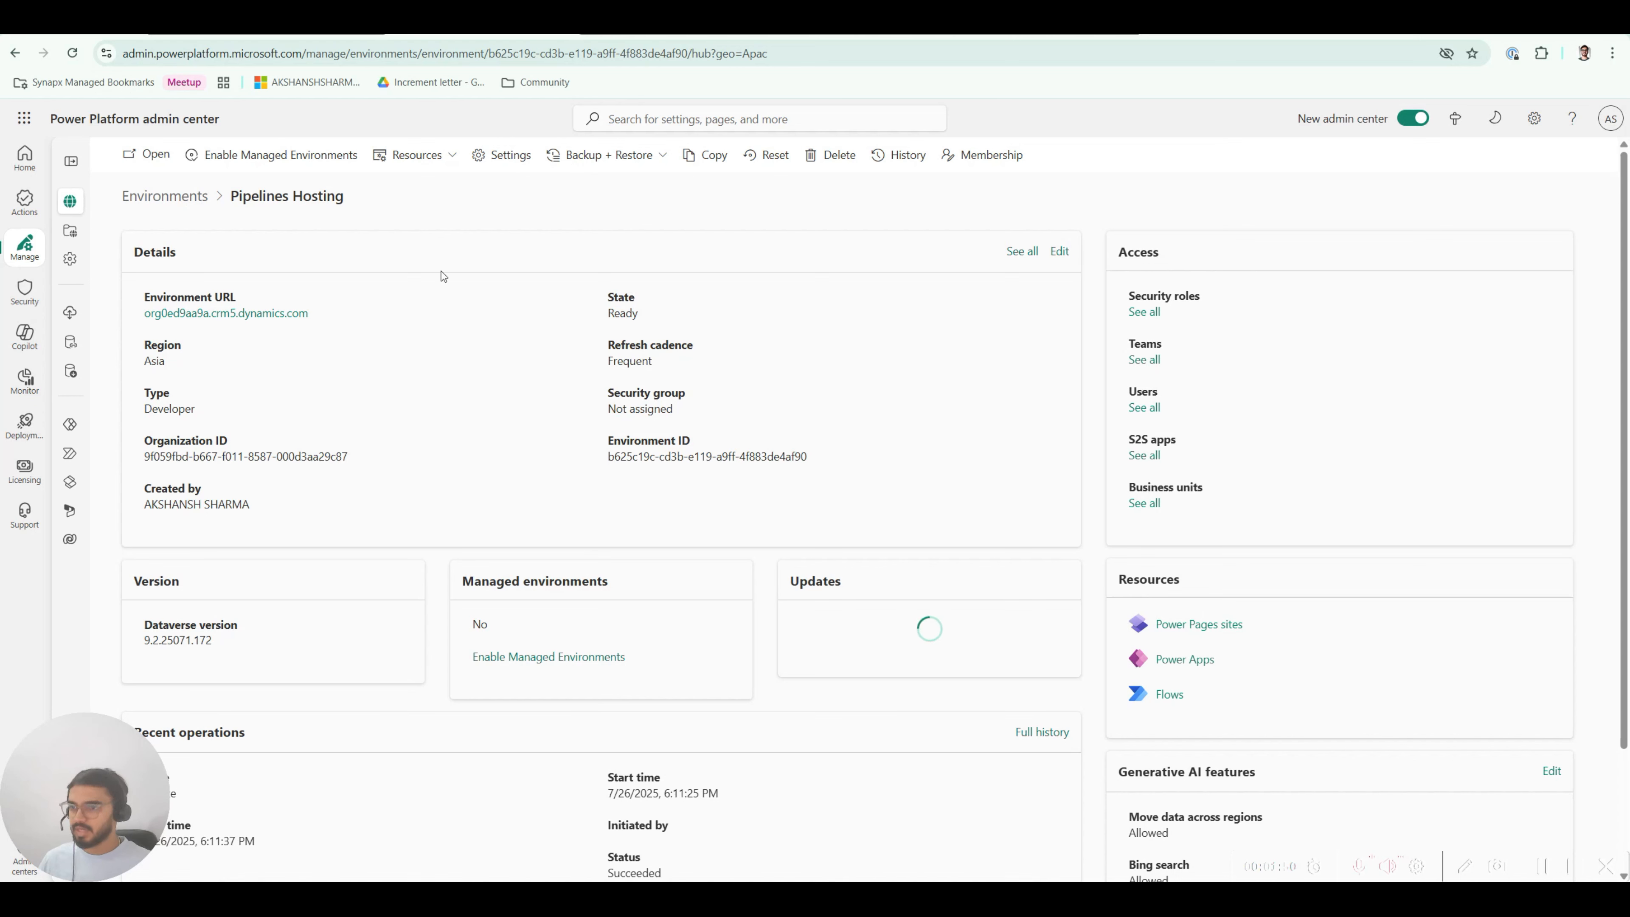
click(435, 158)
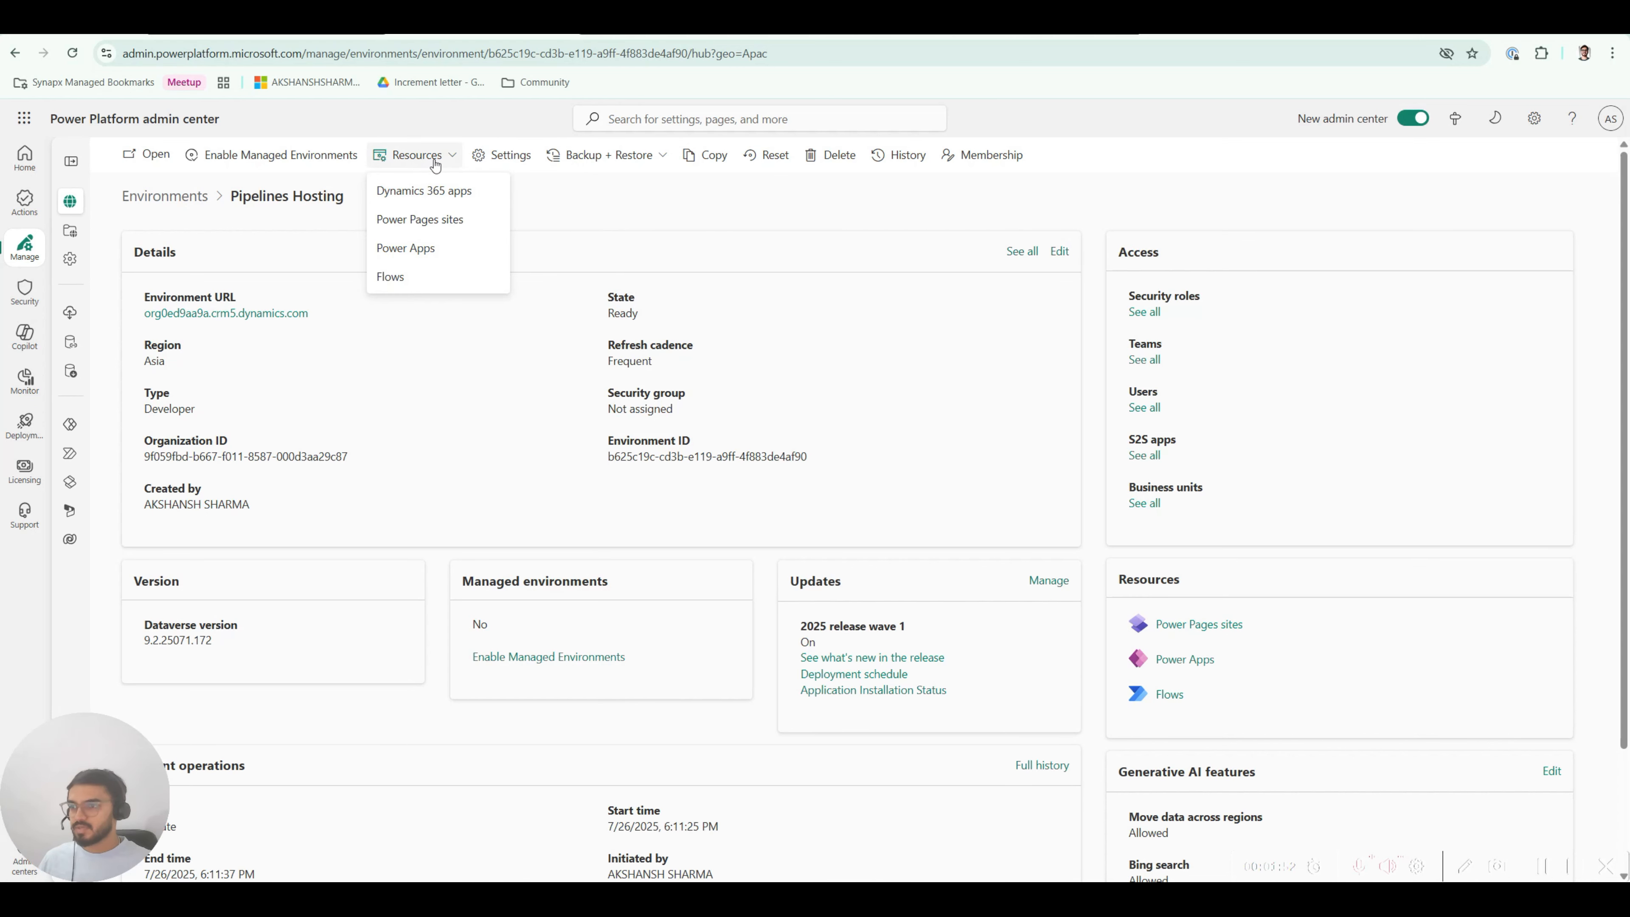
click(406, 199)
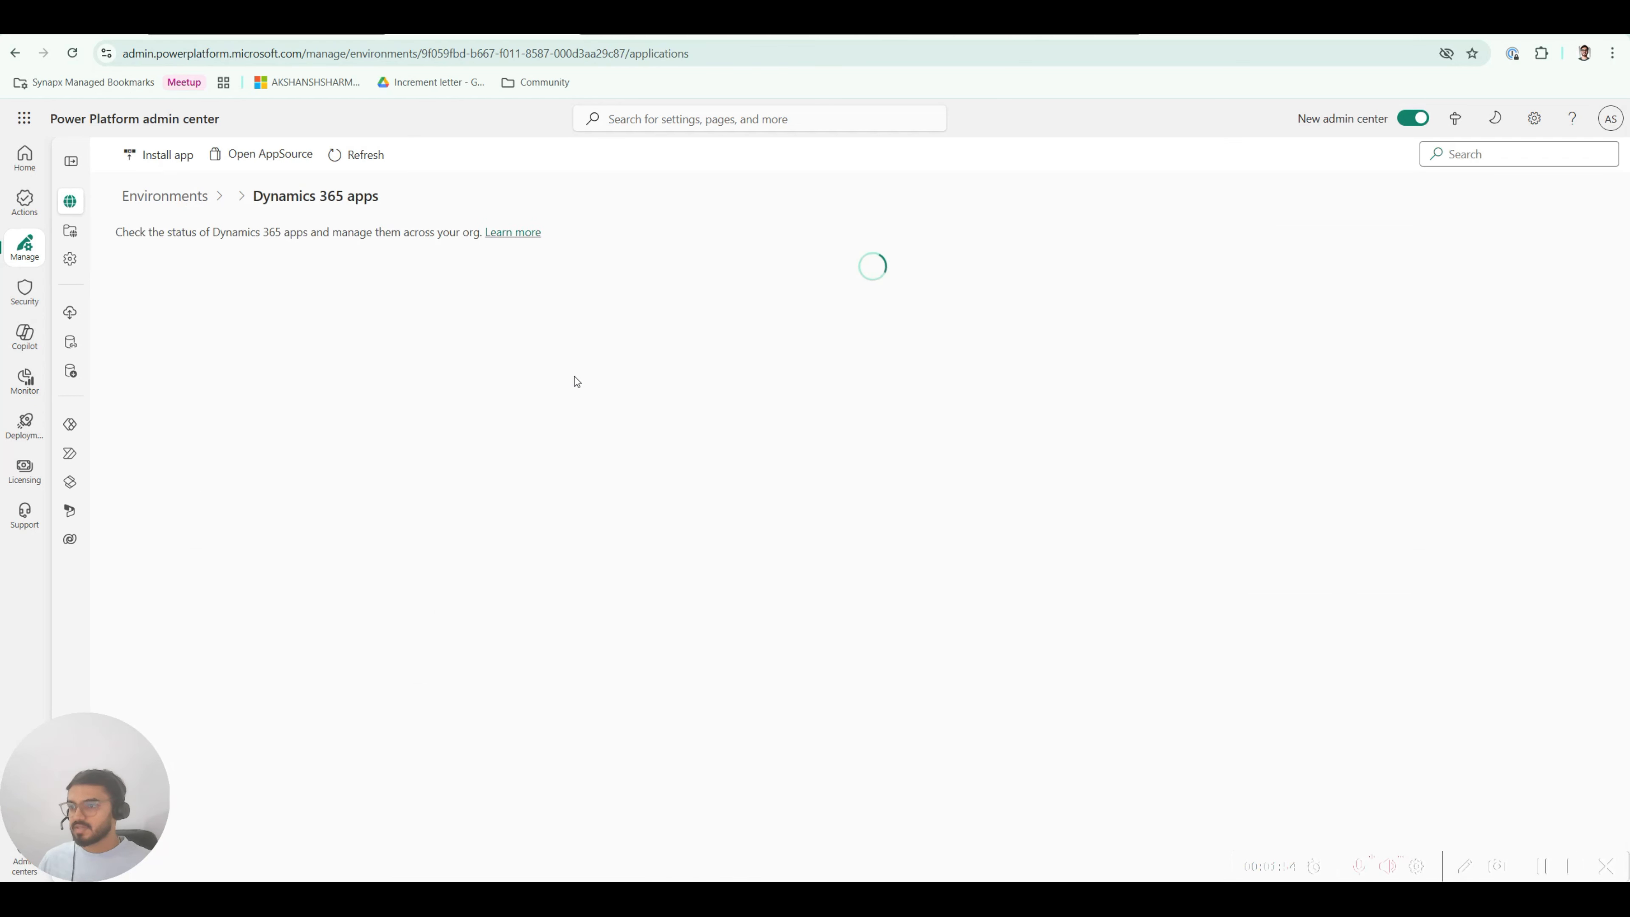
Step: Start an app install and select Power Platform Pipelines from the list
click(158, 161)
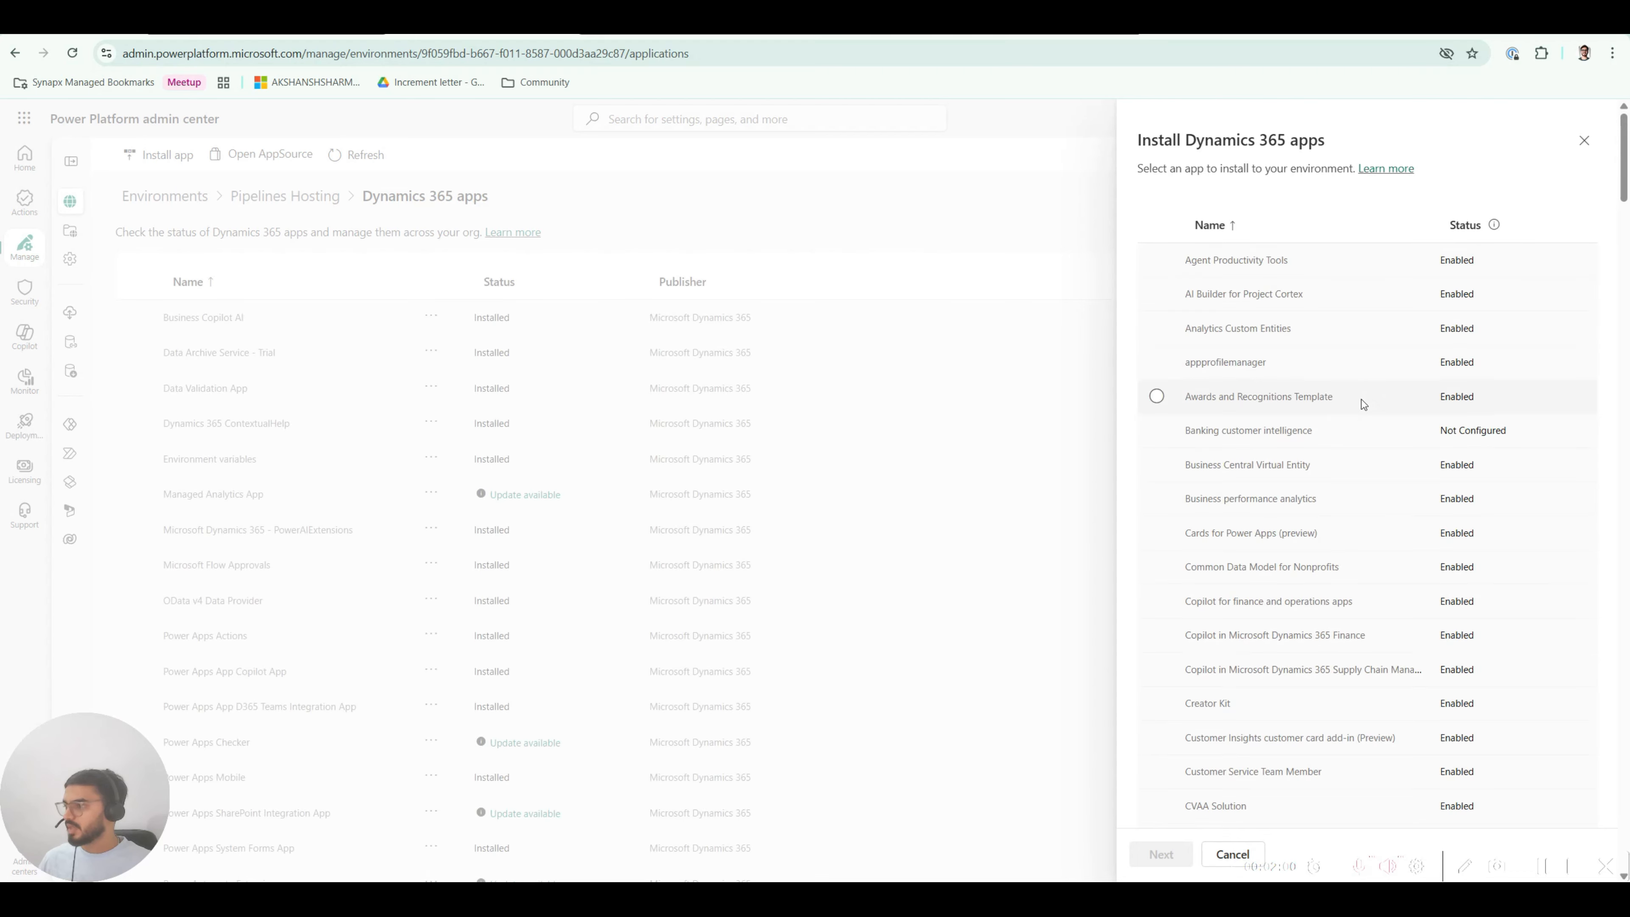
scroll(1243, 530, down, 15)
scroll(1243, 530, down, 15)
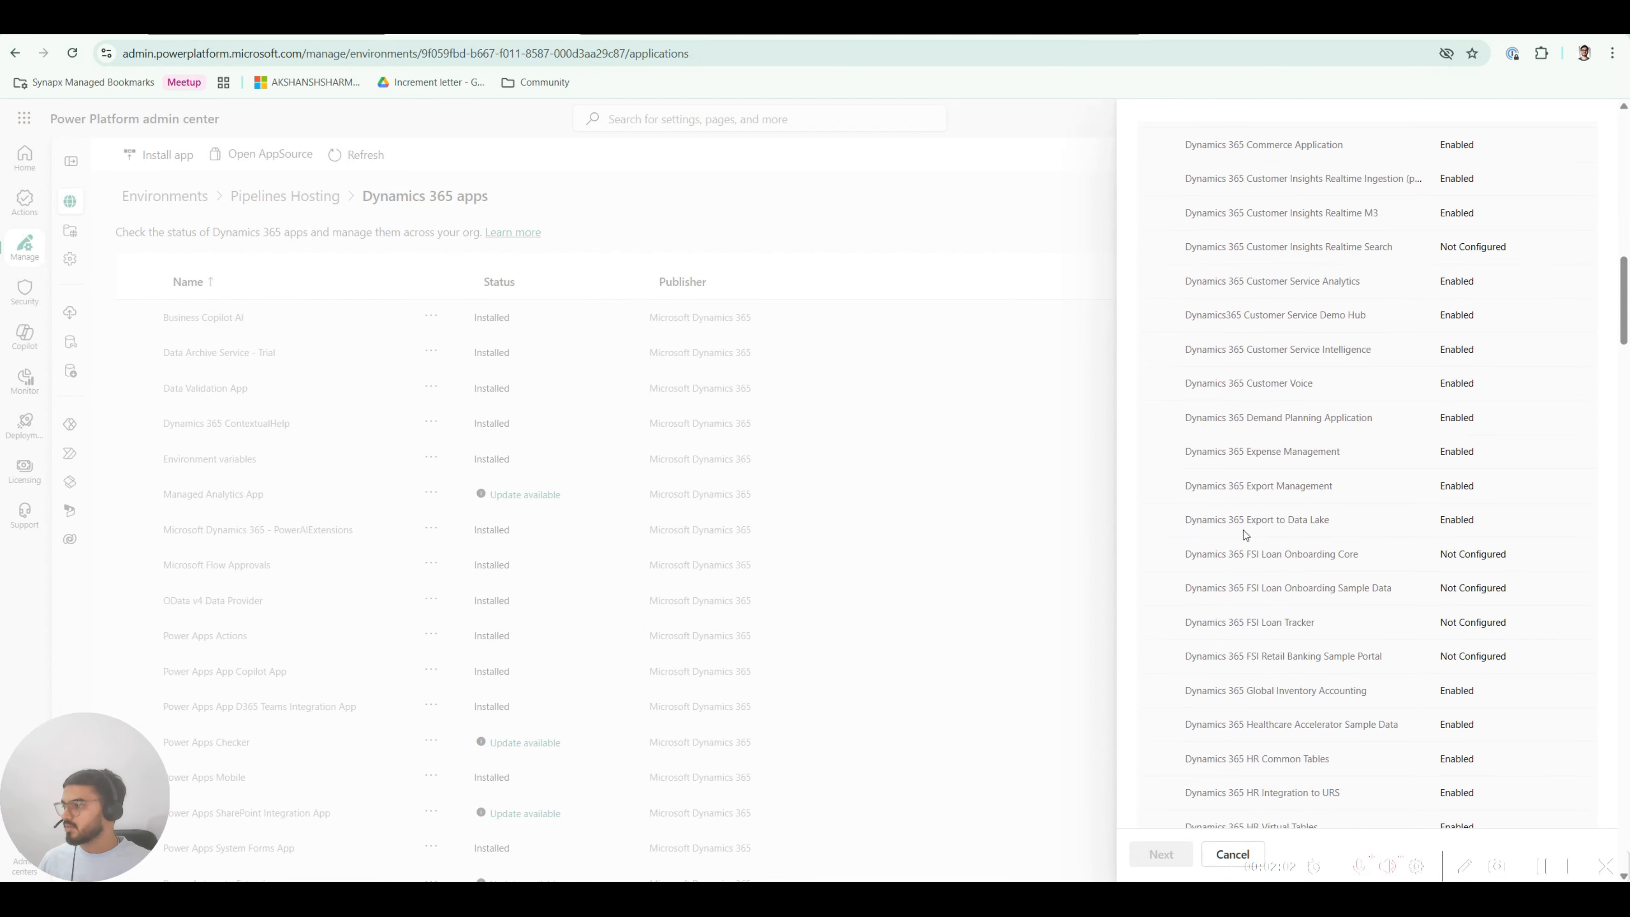
scroll(1243, 531, down, 15)
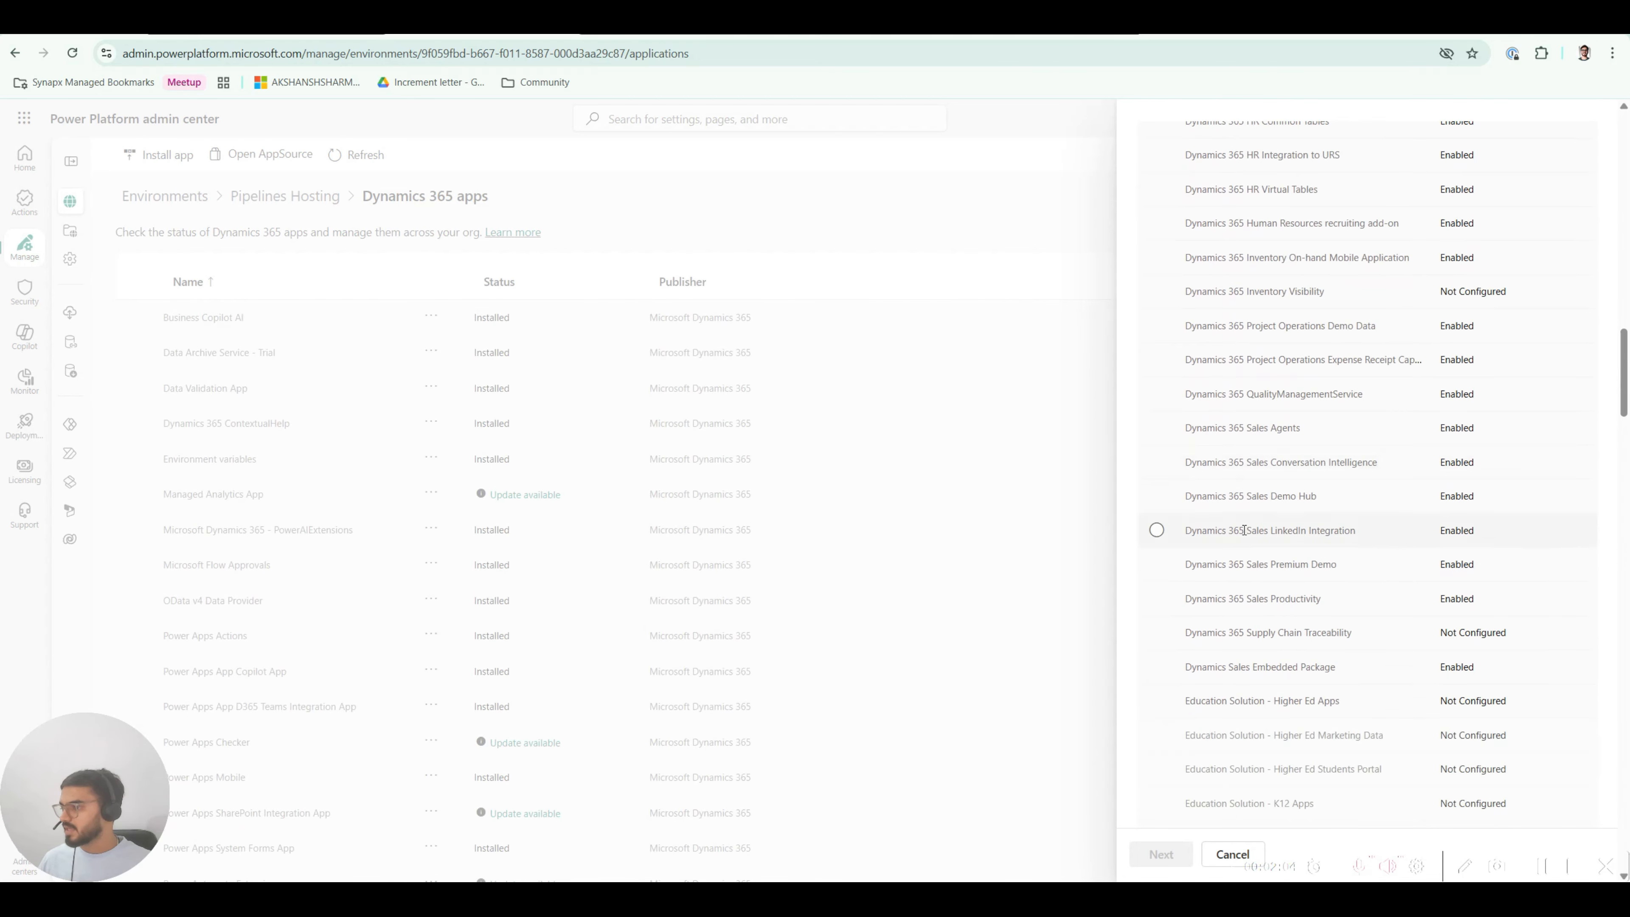
scroll(1244, 531, down, 15)
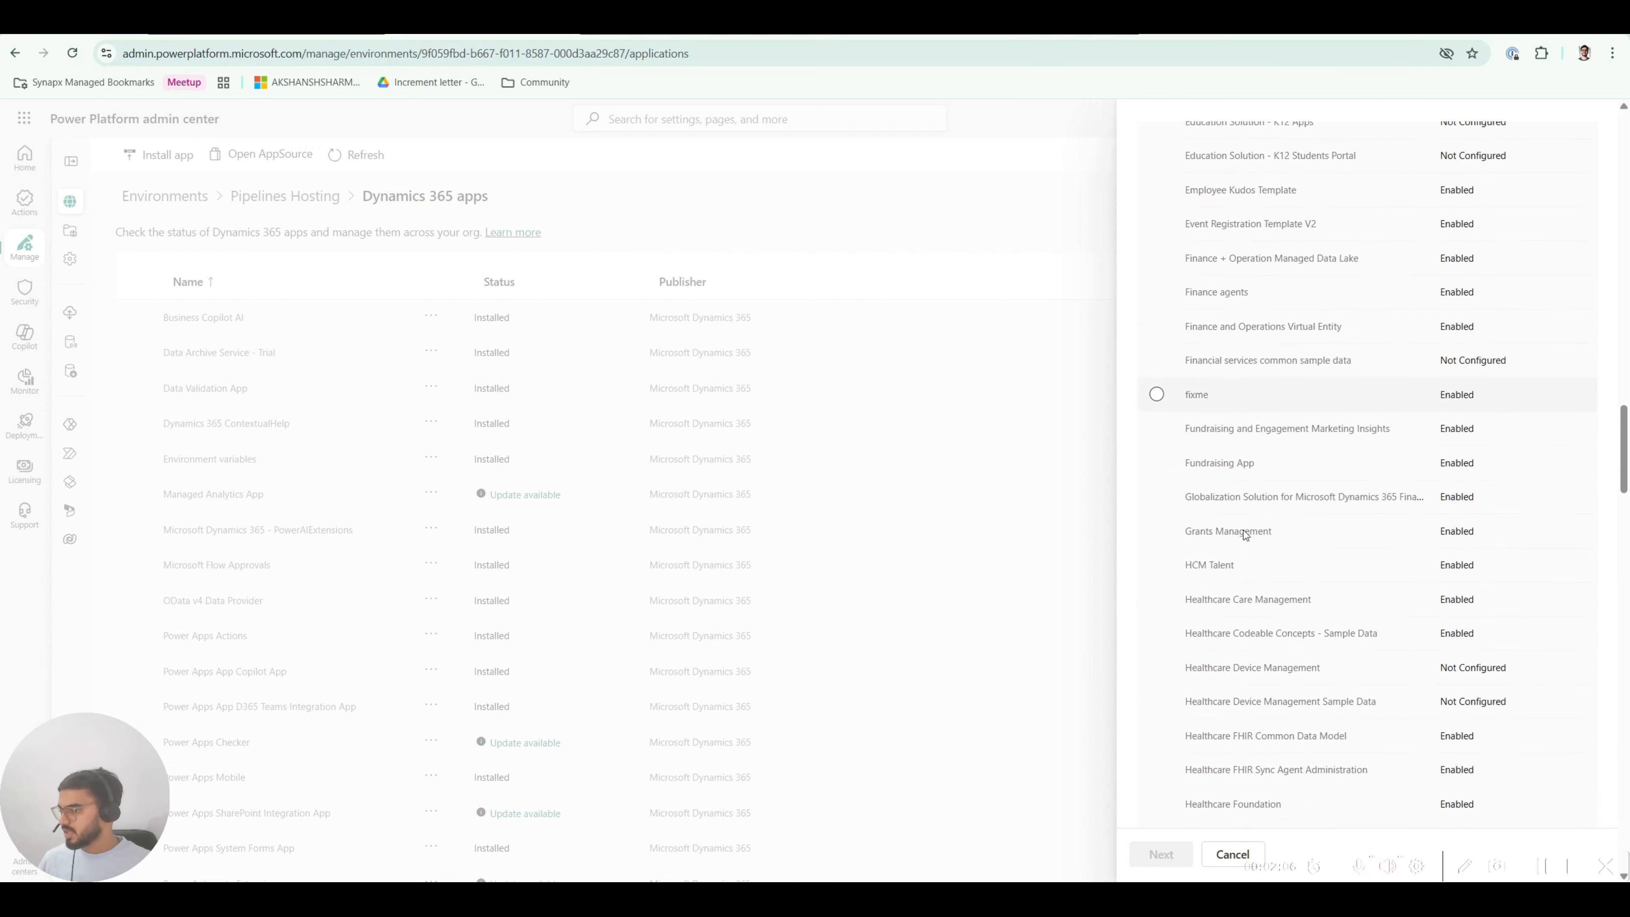
scroll(1243, 530, down, 12)
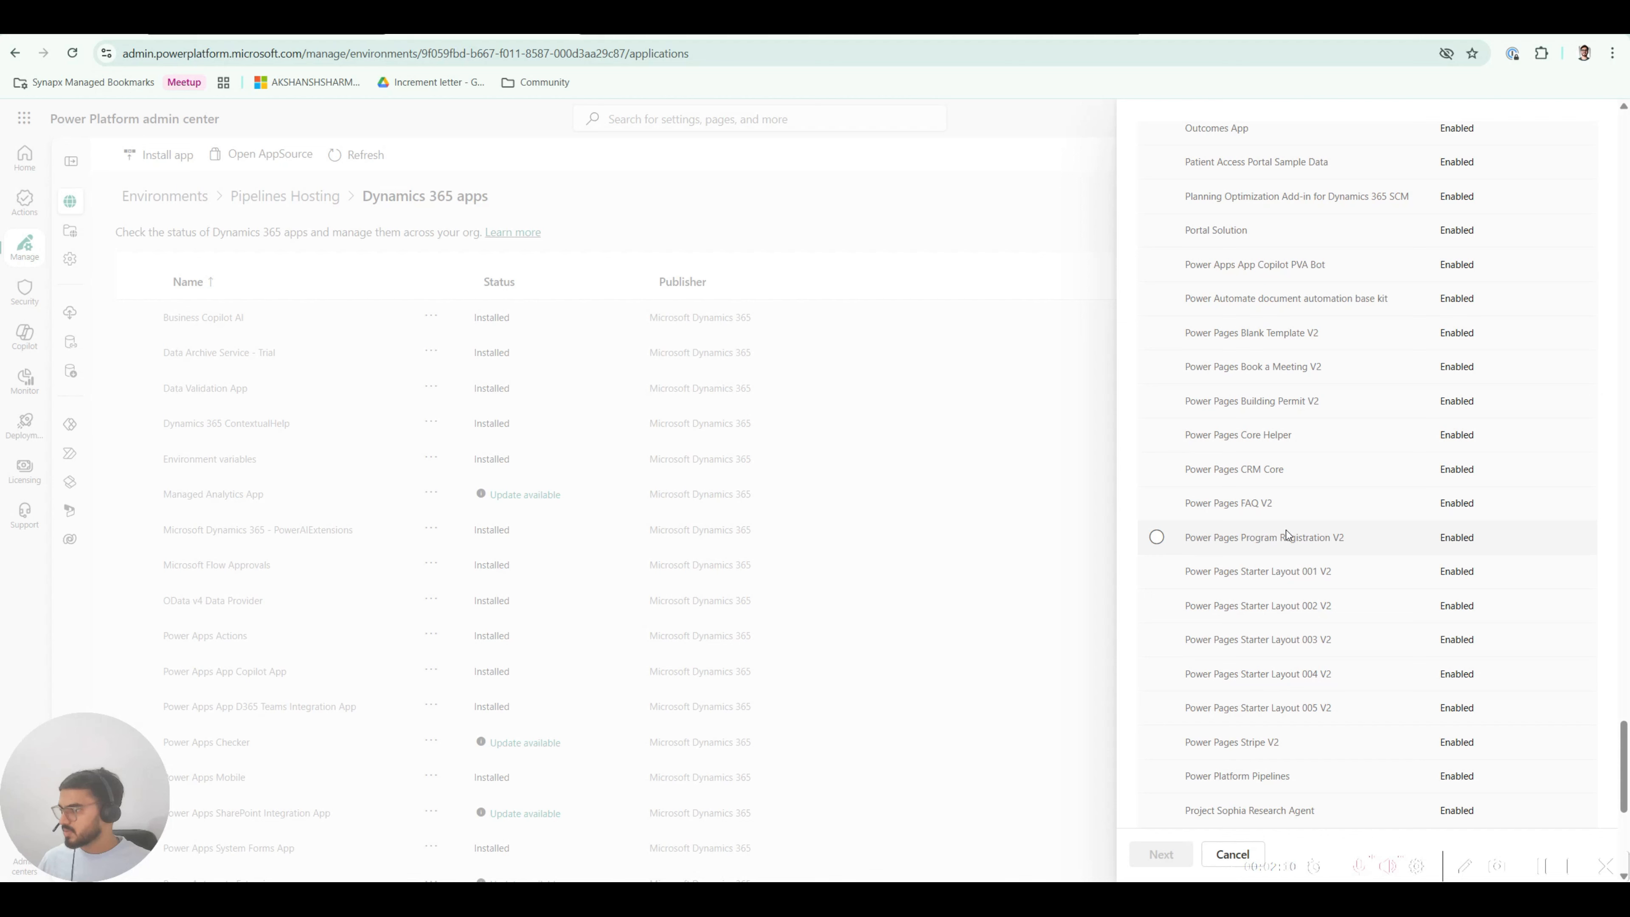
scroll(1295, 532, up, 3)
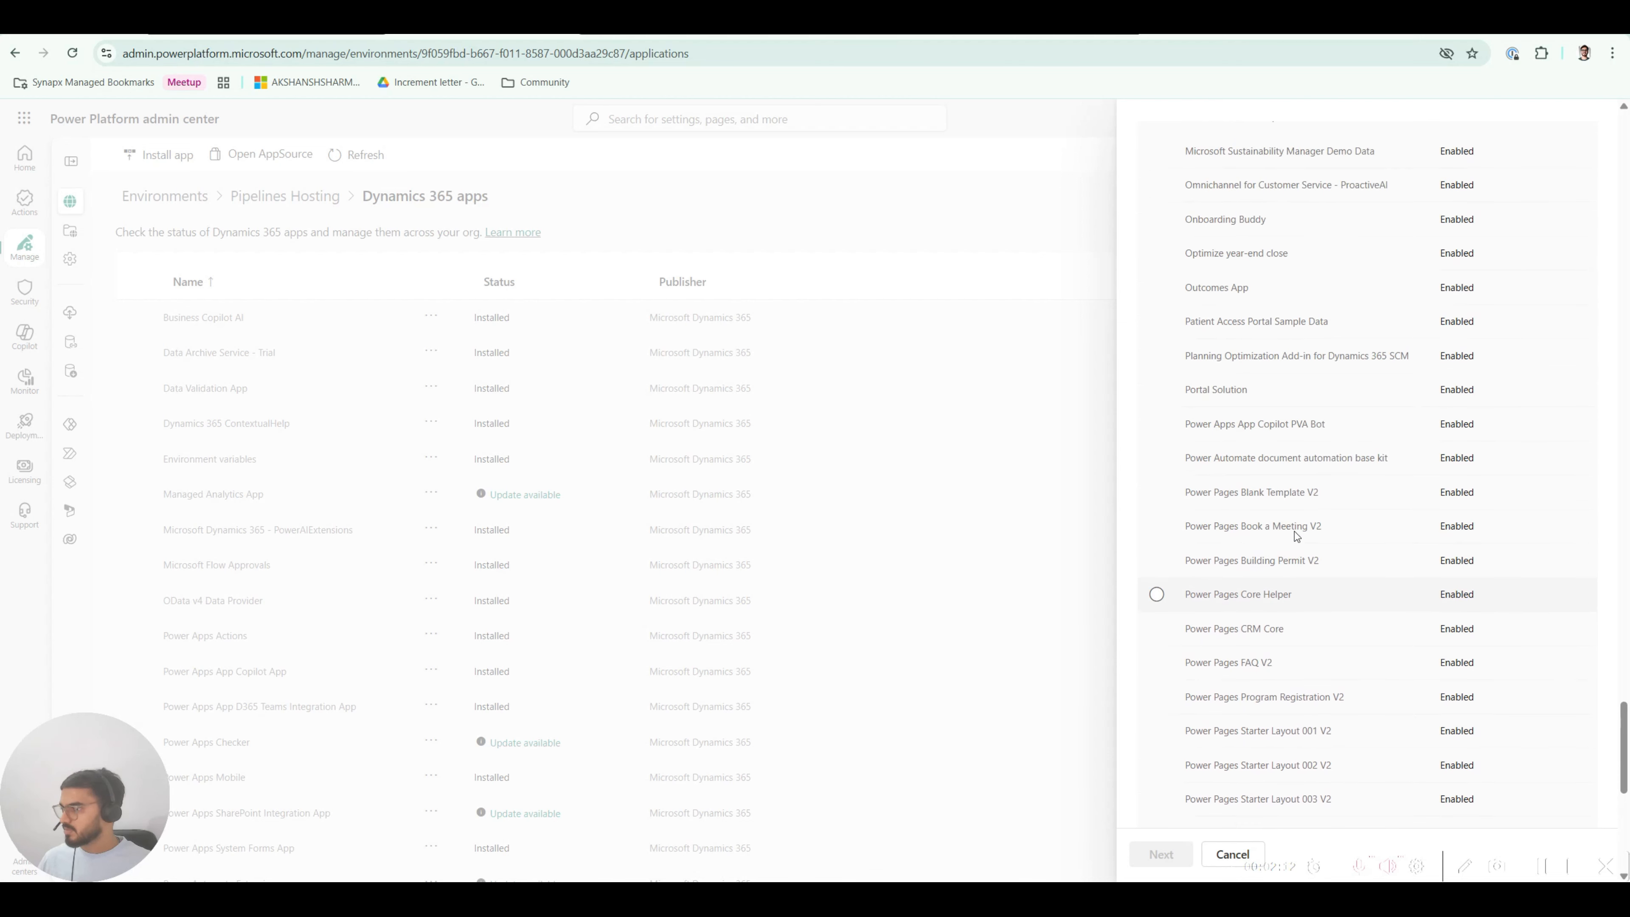
scroll(1294, 531, down, 4)
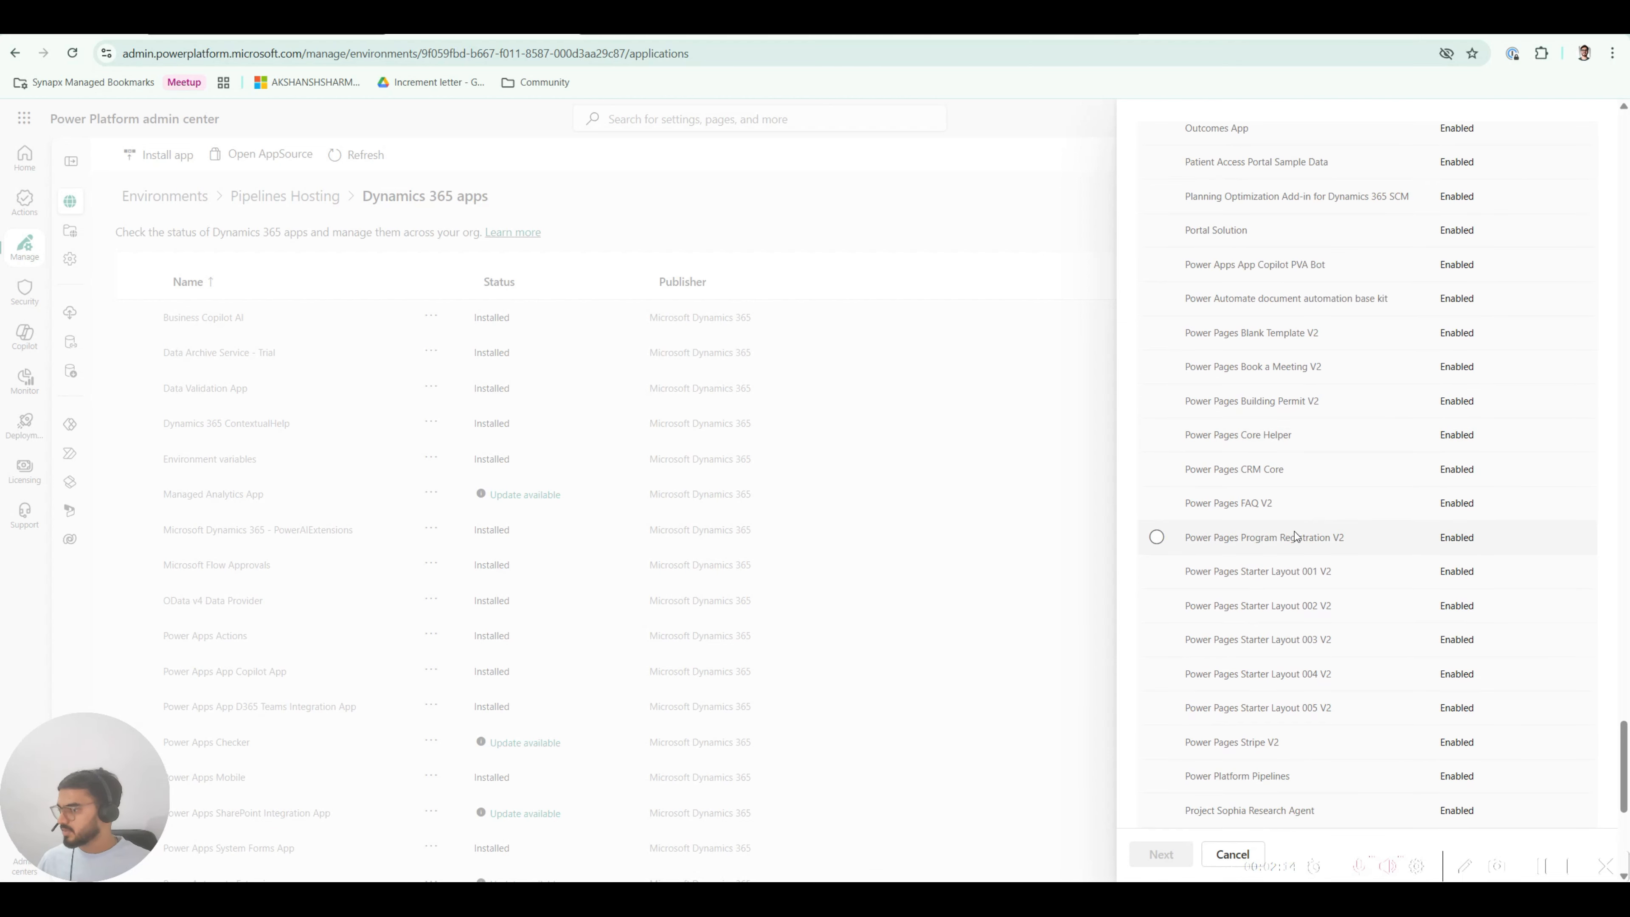
scroll(1294, 531, down, 2)
click(1259, 621)
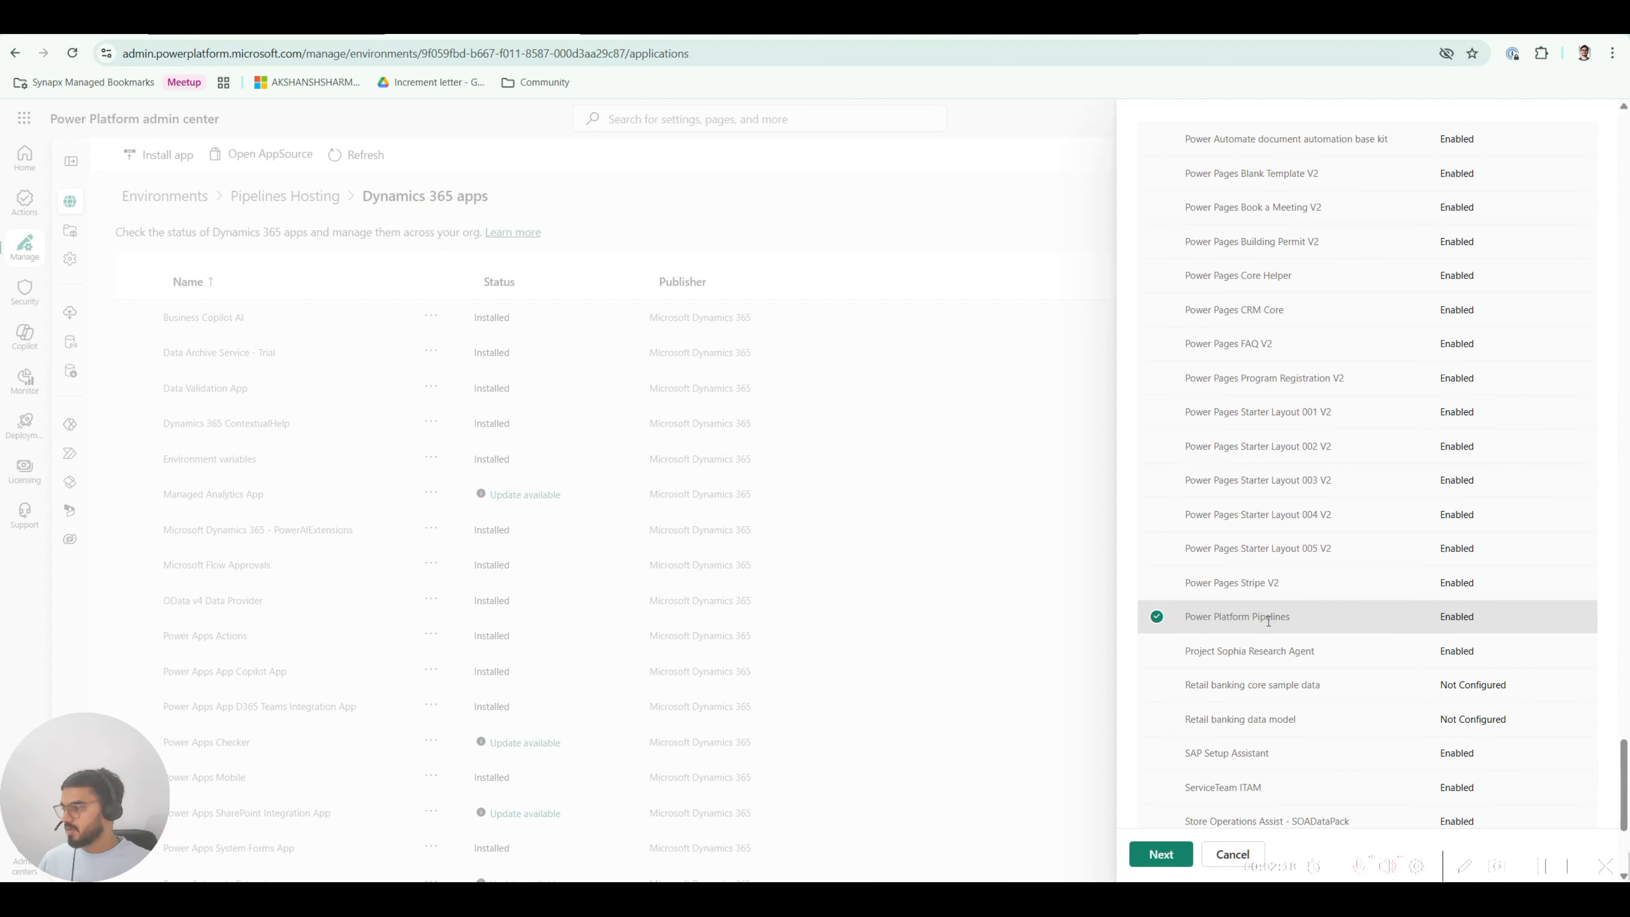
Step: Agree to the terms of service and install Power Platform Pipelines
click(1174, 856)
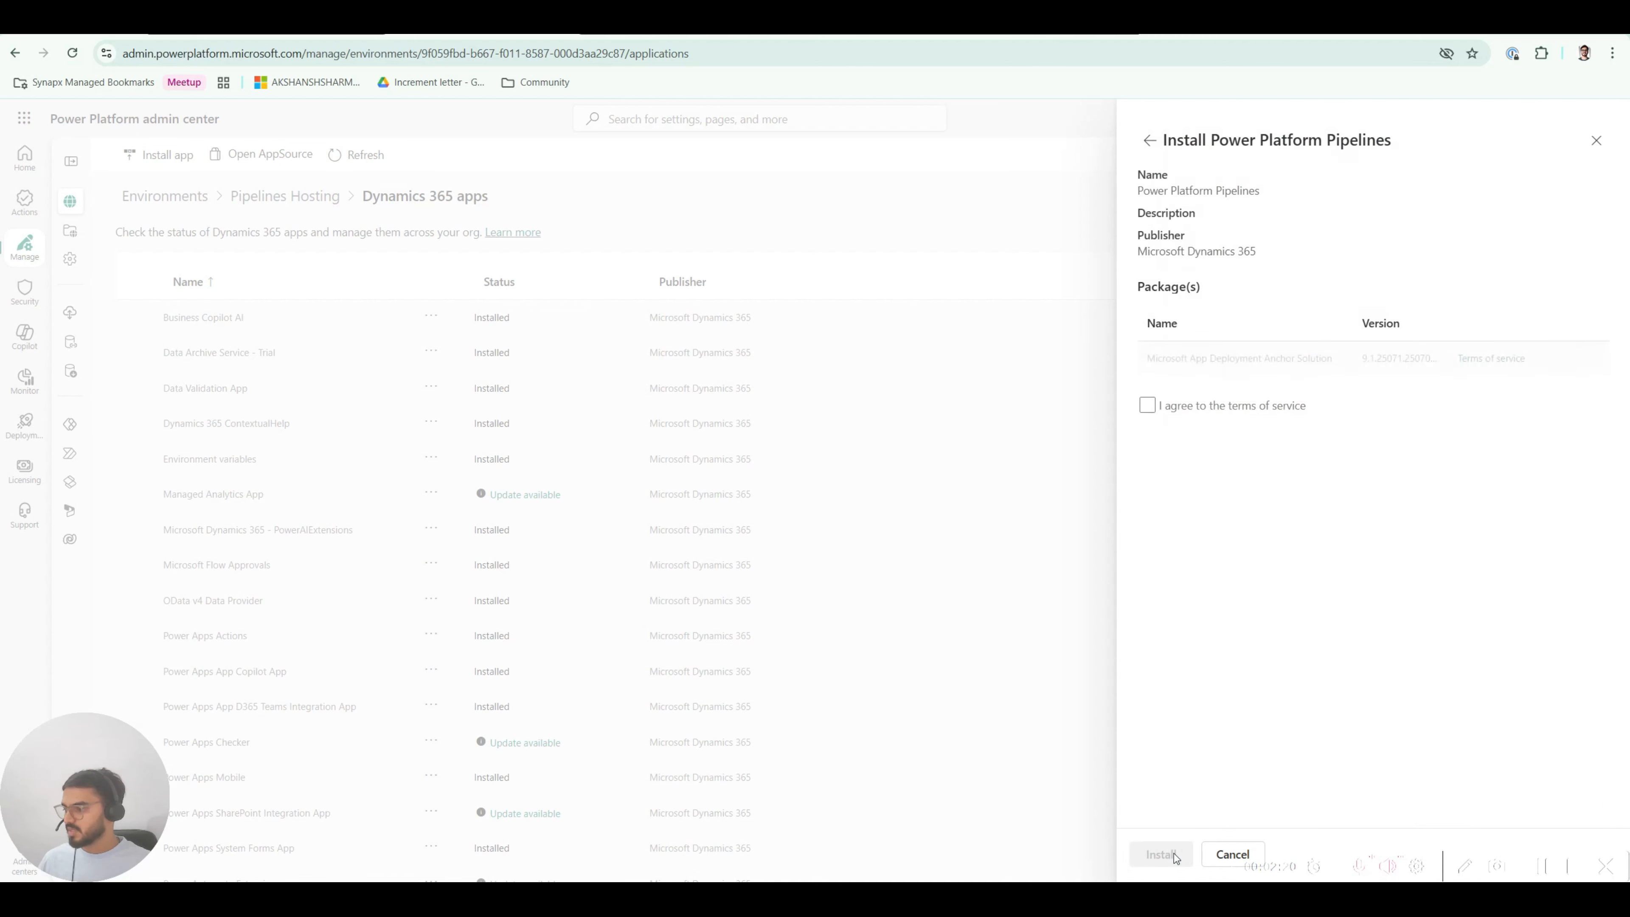
click(1147, 405)
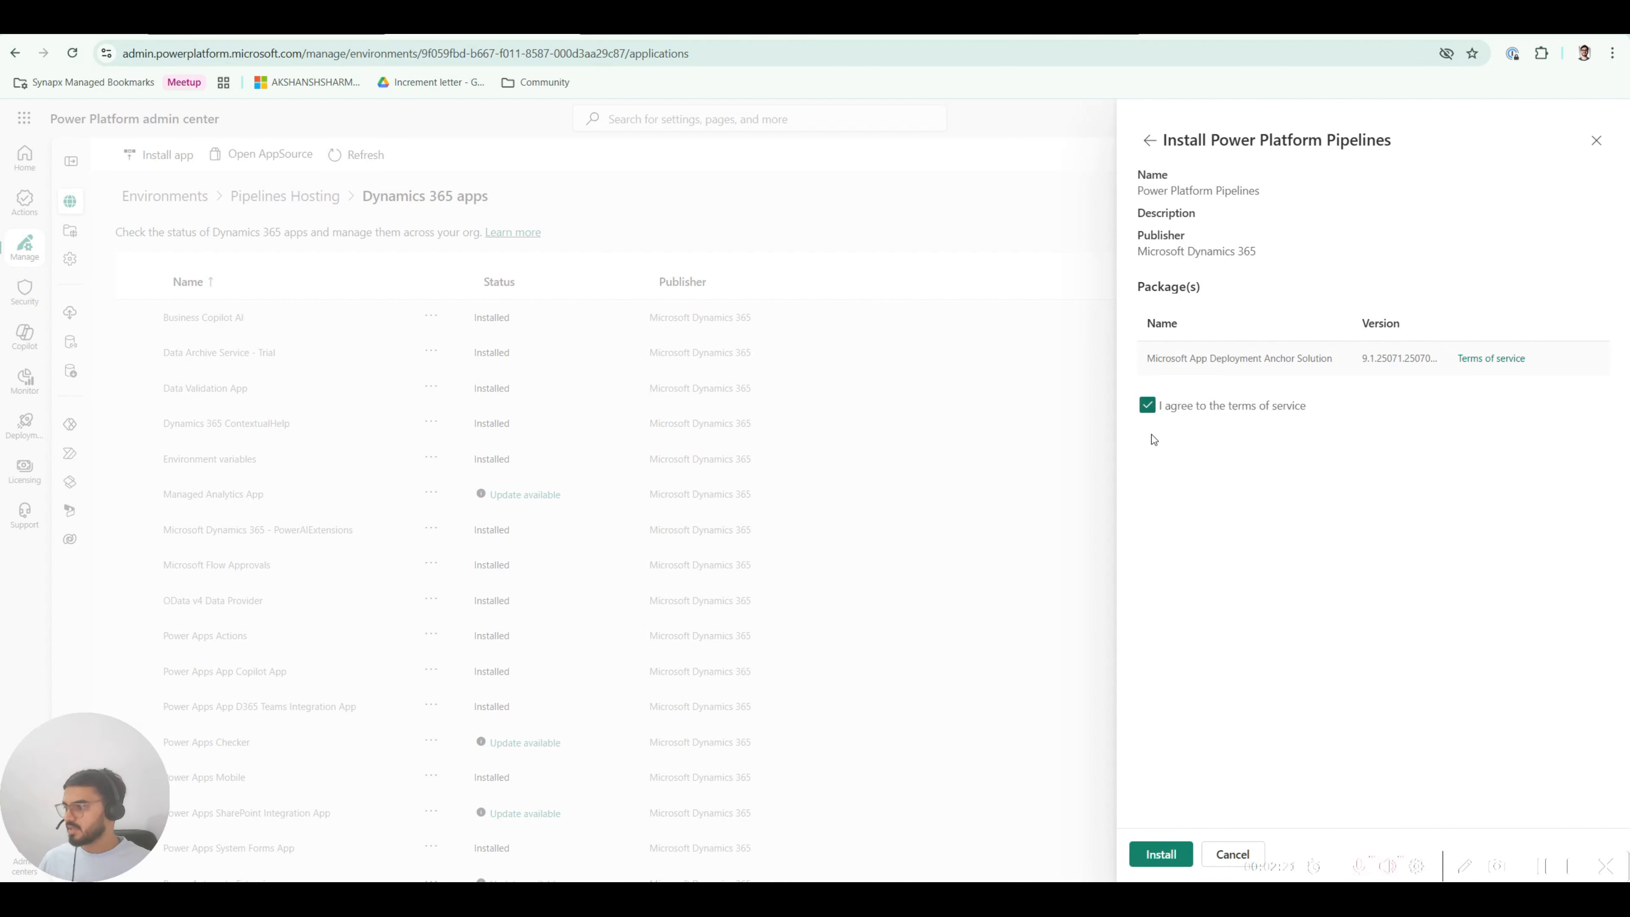
click(1160, 854)
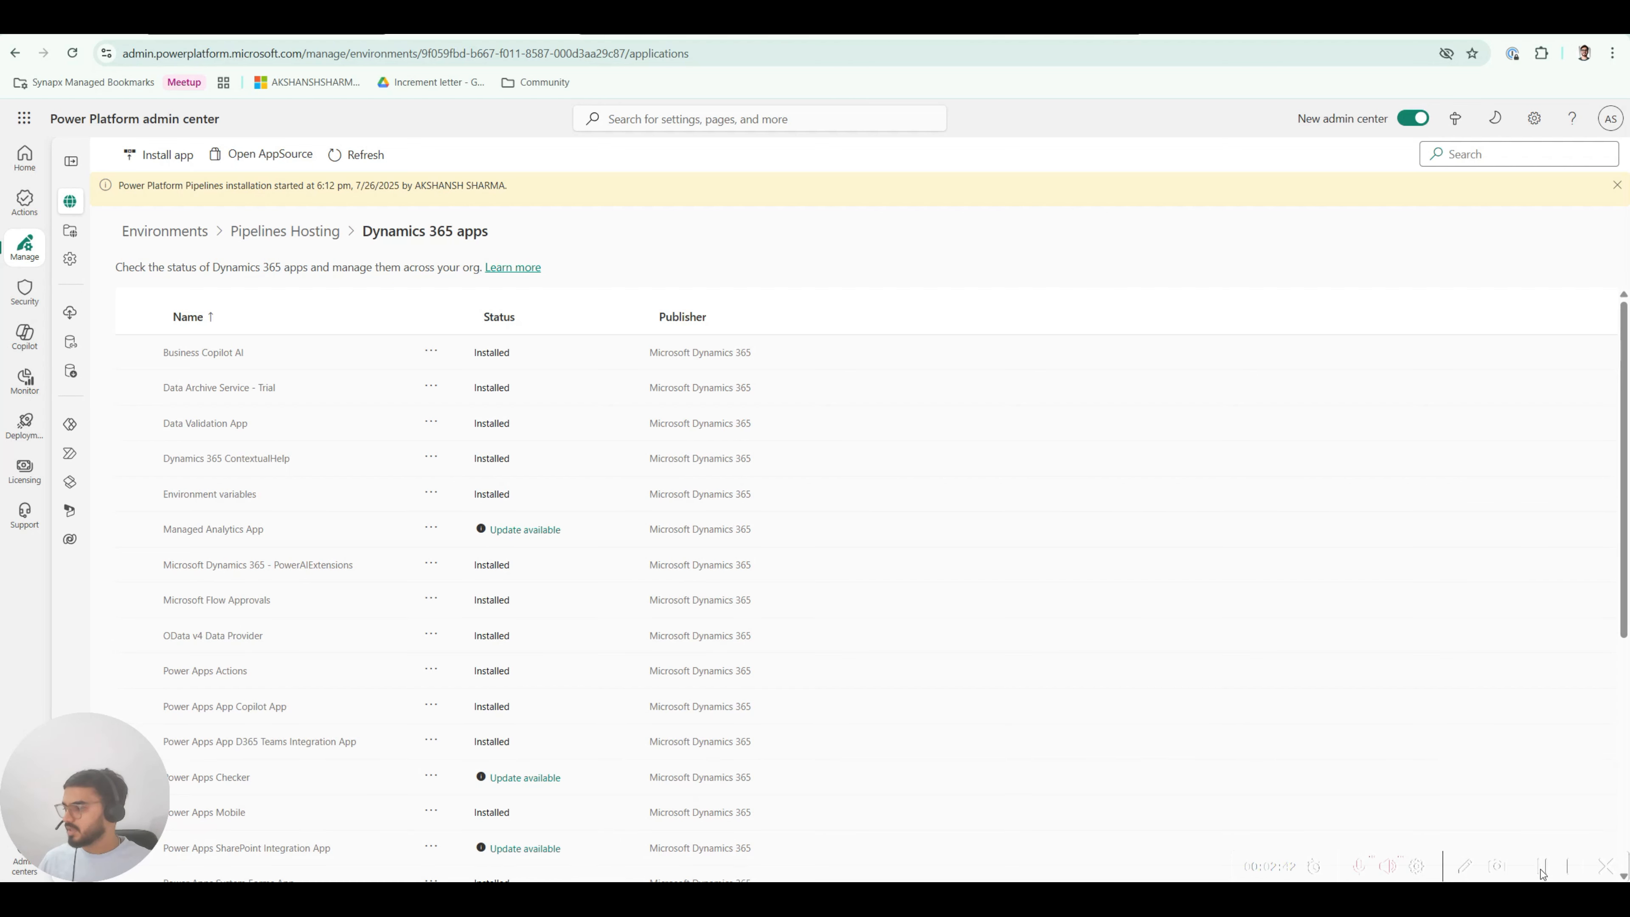
Step: Confirm Power Platform Pipelines shows Installed, then open Power Apps for Pipelines Hosting
scroll(1380, 818, down, 5)
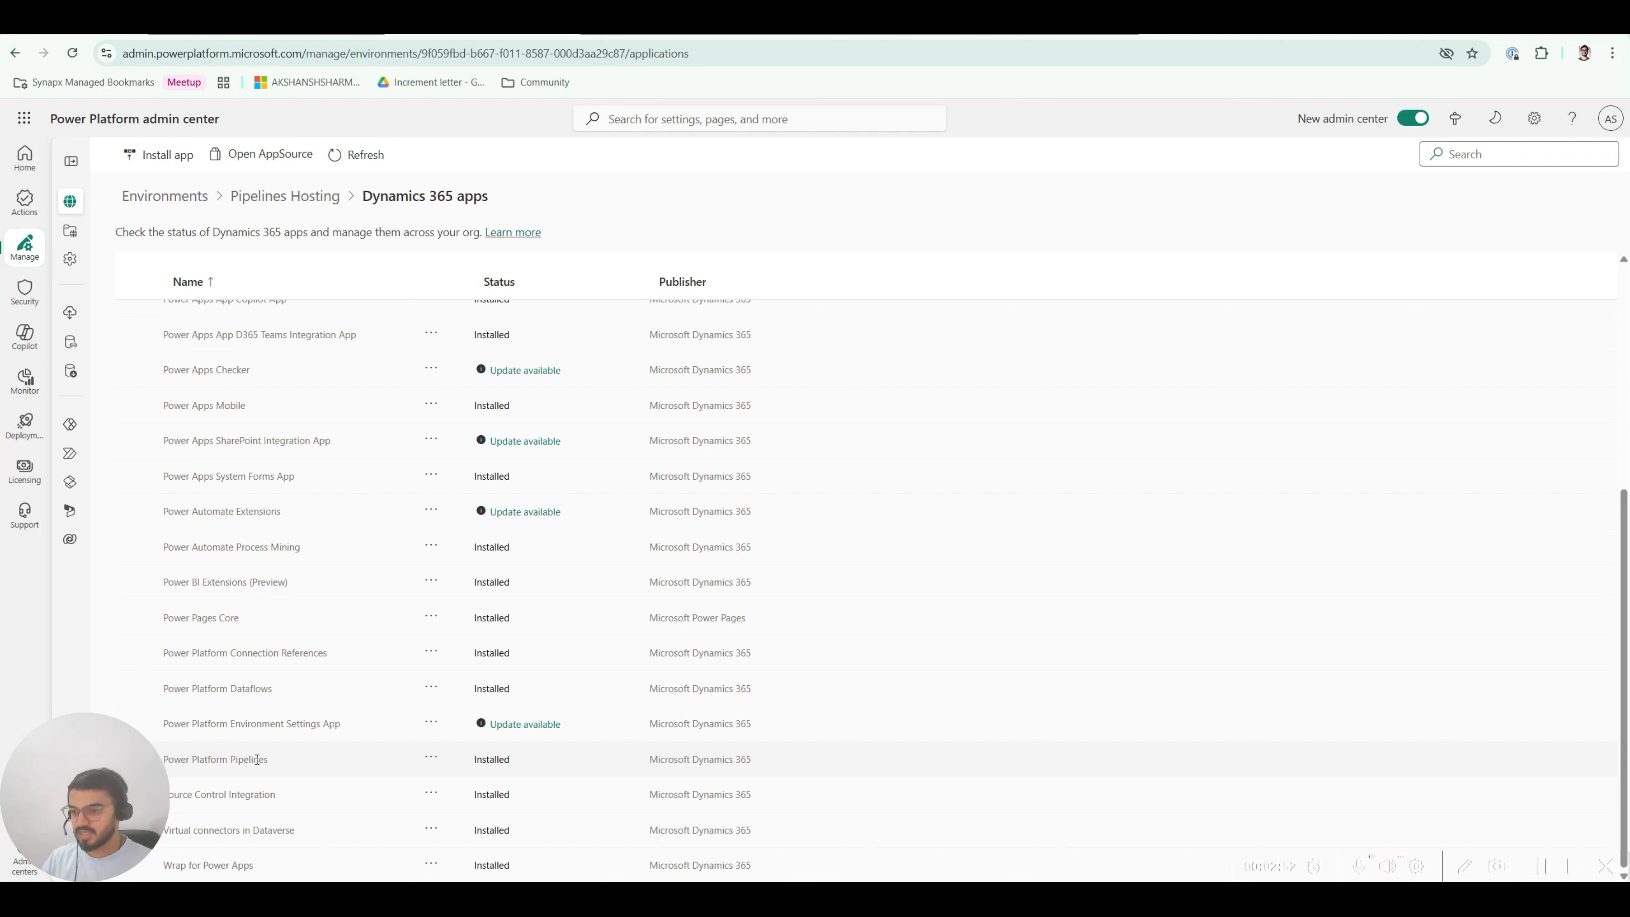
drag(259, 764, 192, 760)
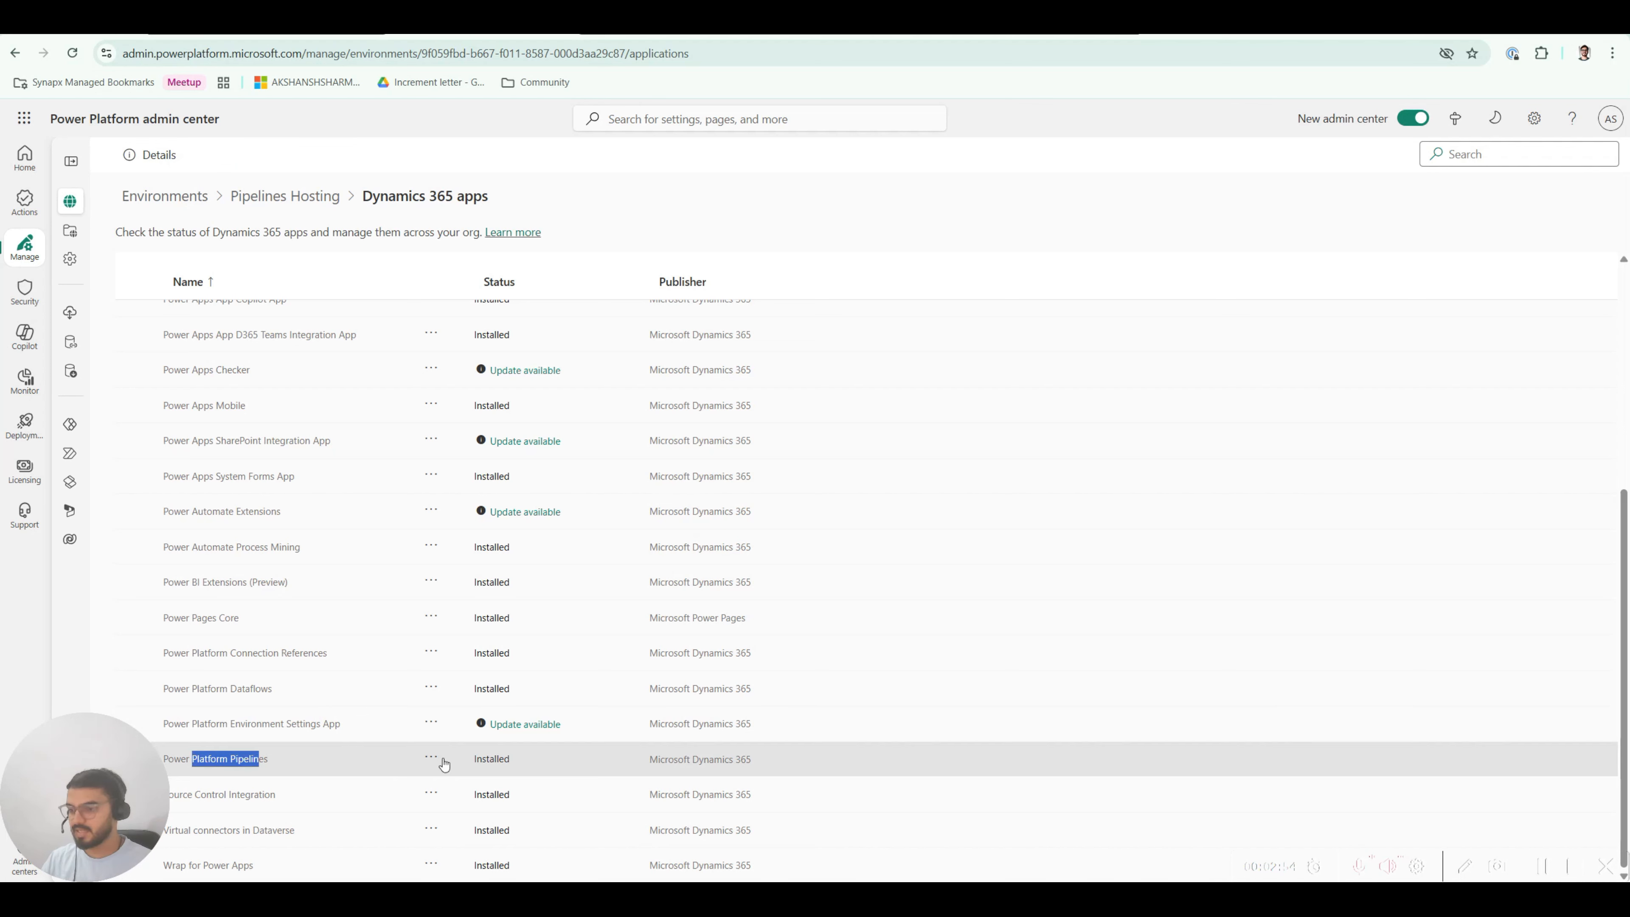
click(246, 755)
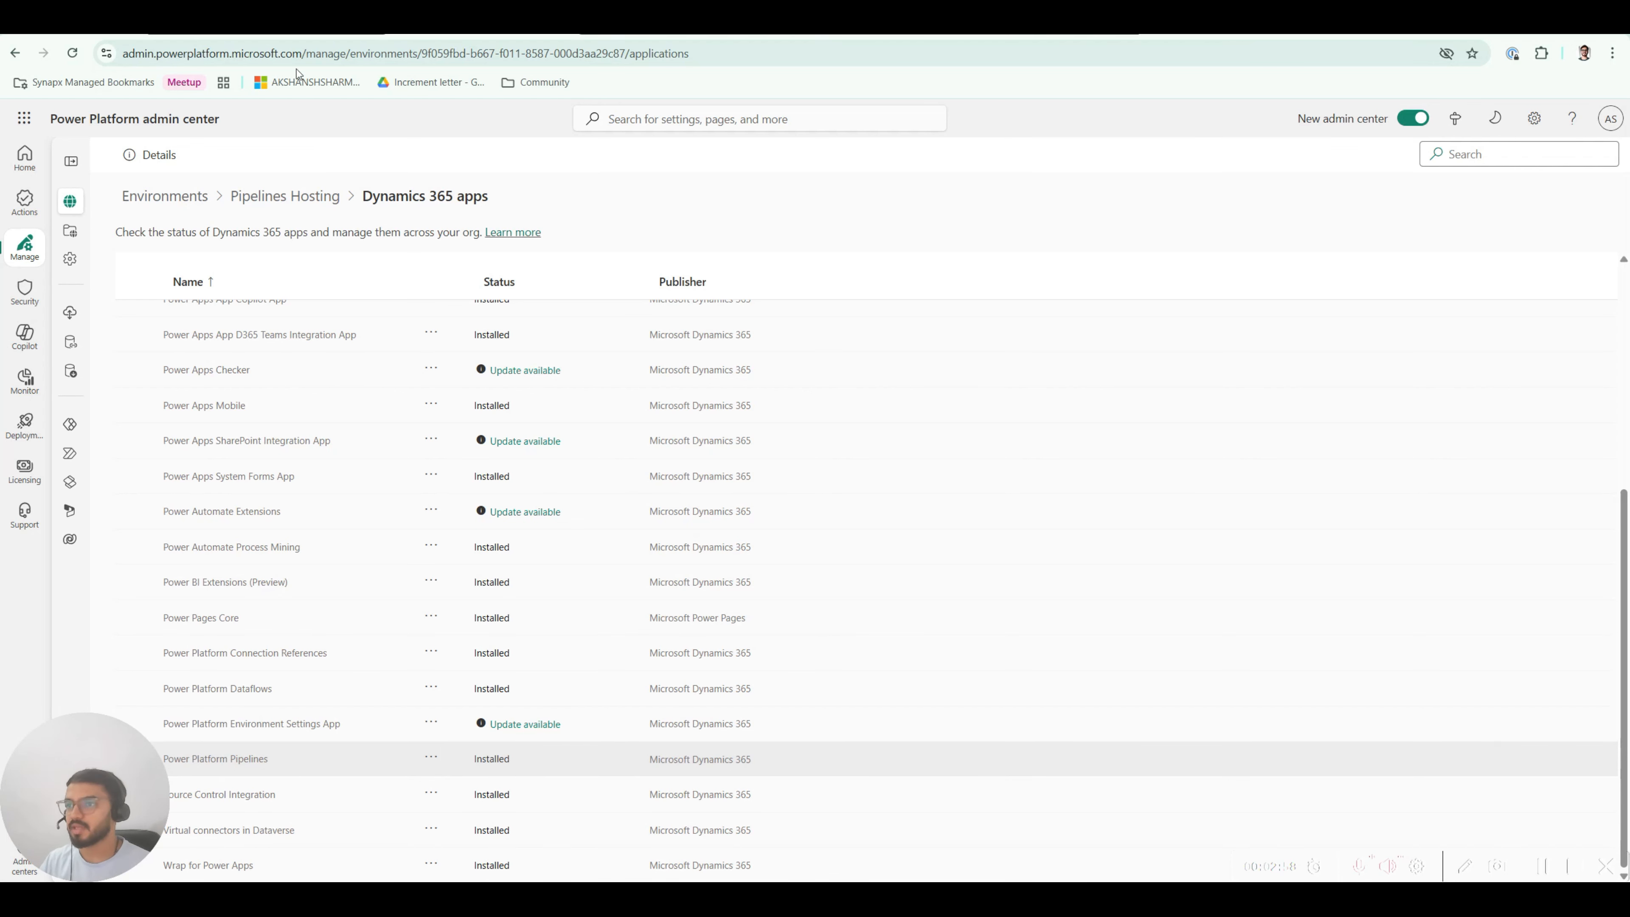
click(288, 35)
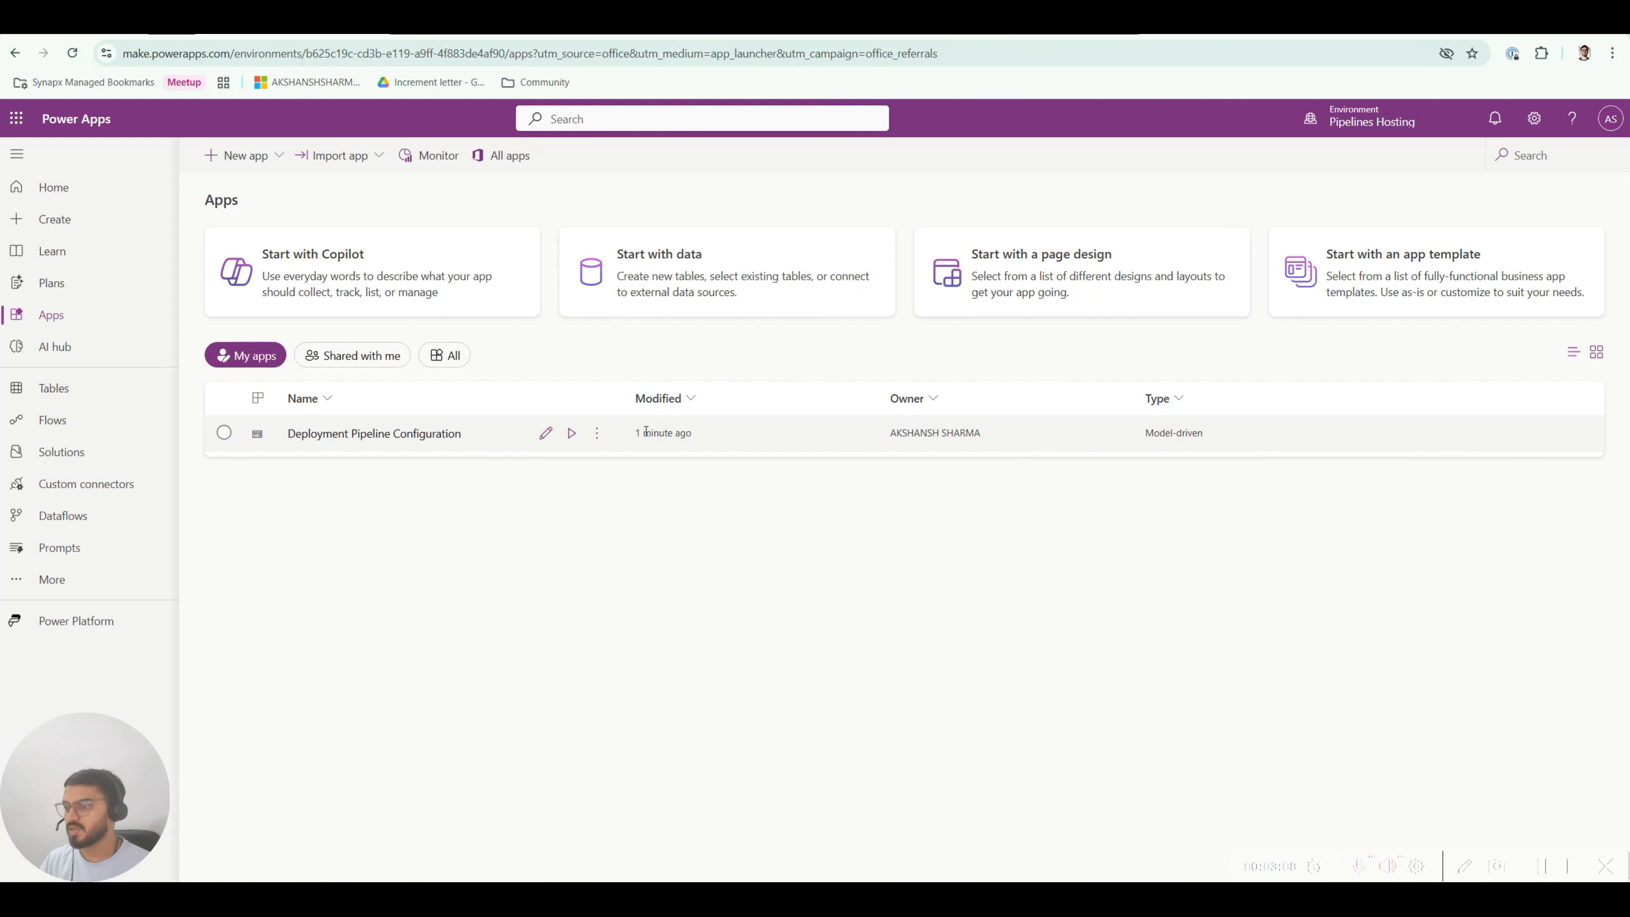
Step: Launch Deployment Pipeline Configuration, continuing with the already signed-in account
click(572, 435)
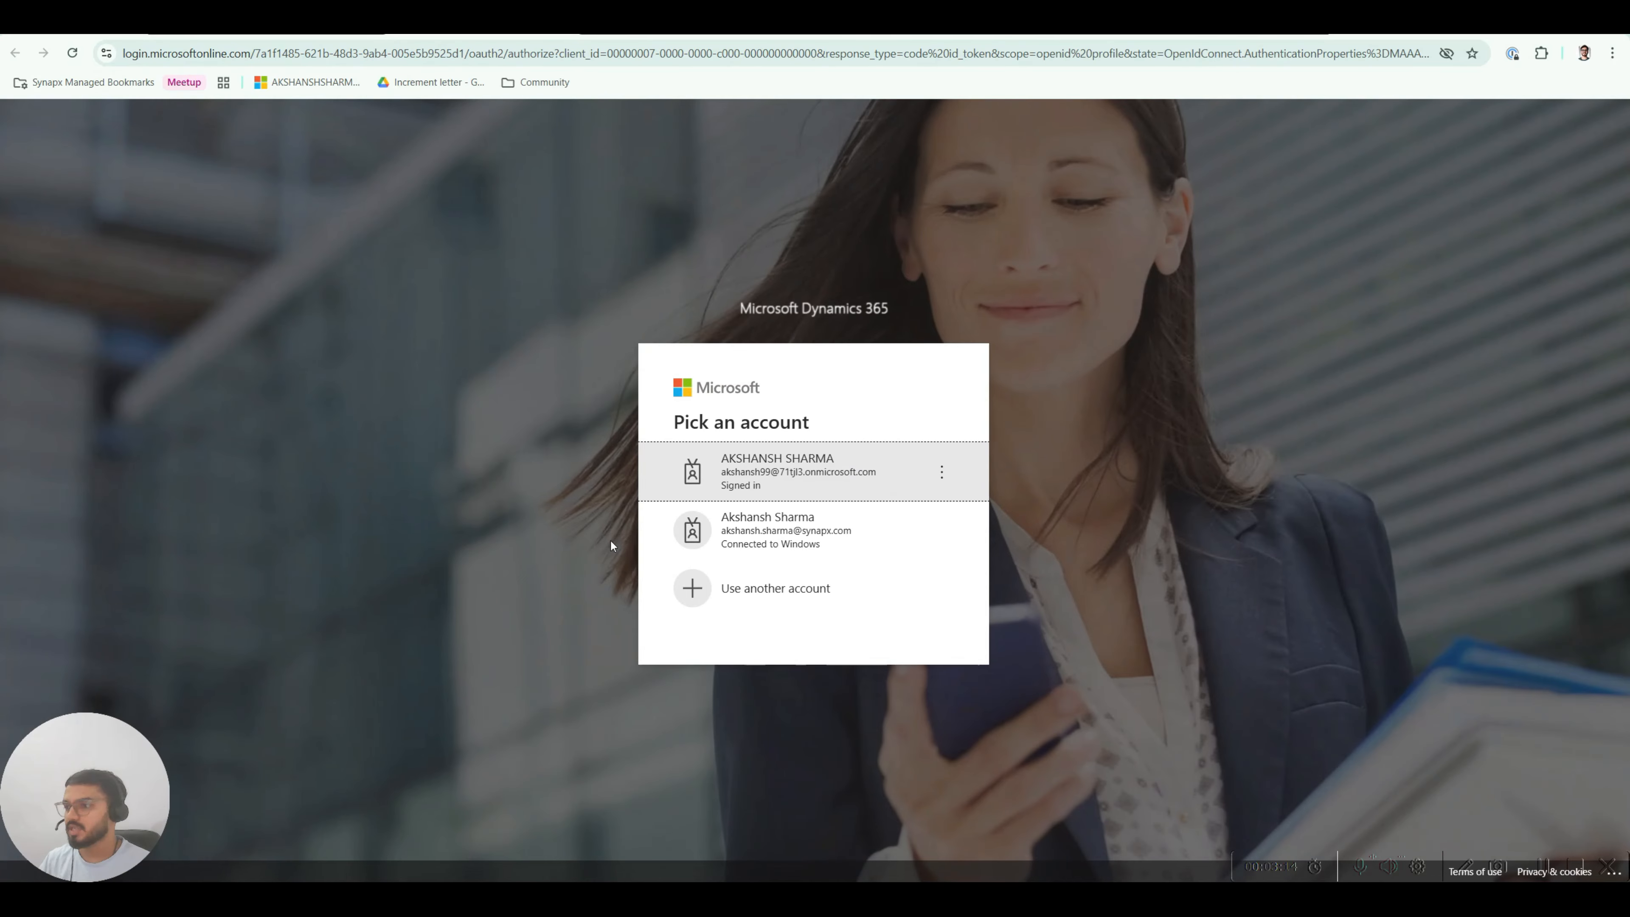
click(856, 467)
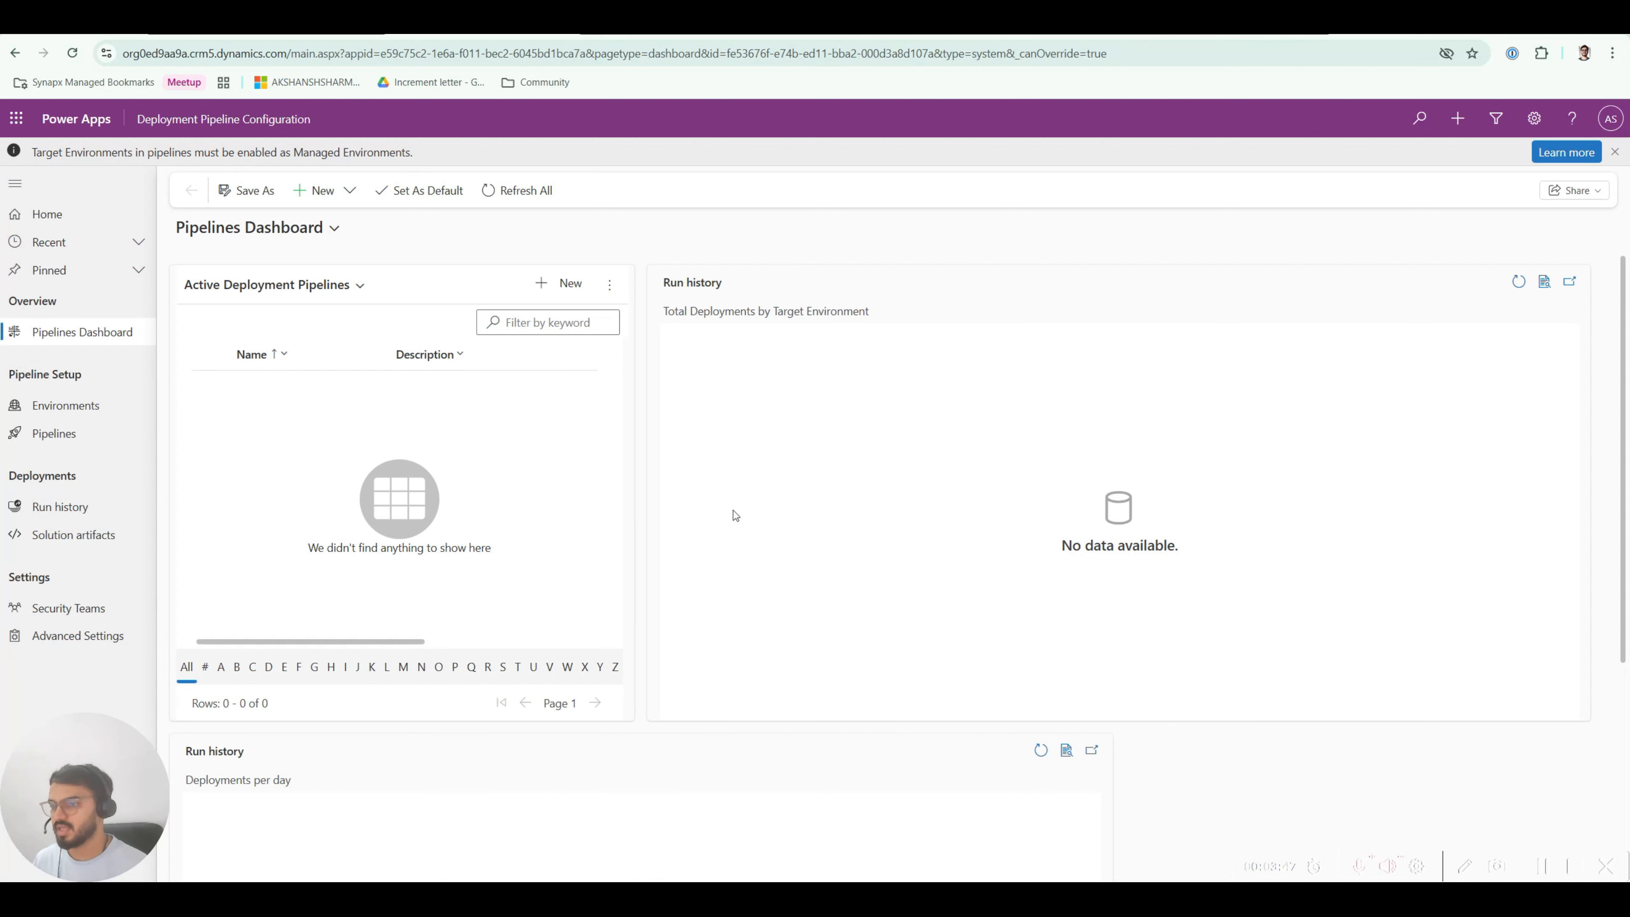
Step: Look at the Pipelines list, then return to the empty Environments list
scroll(619, 571, down, 5)
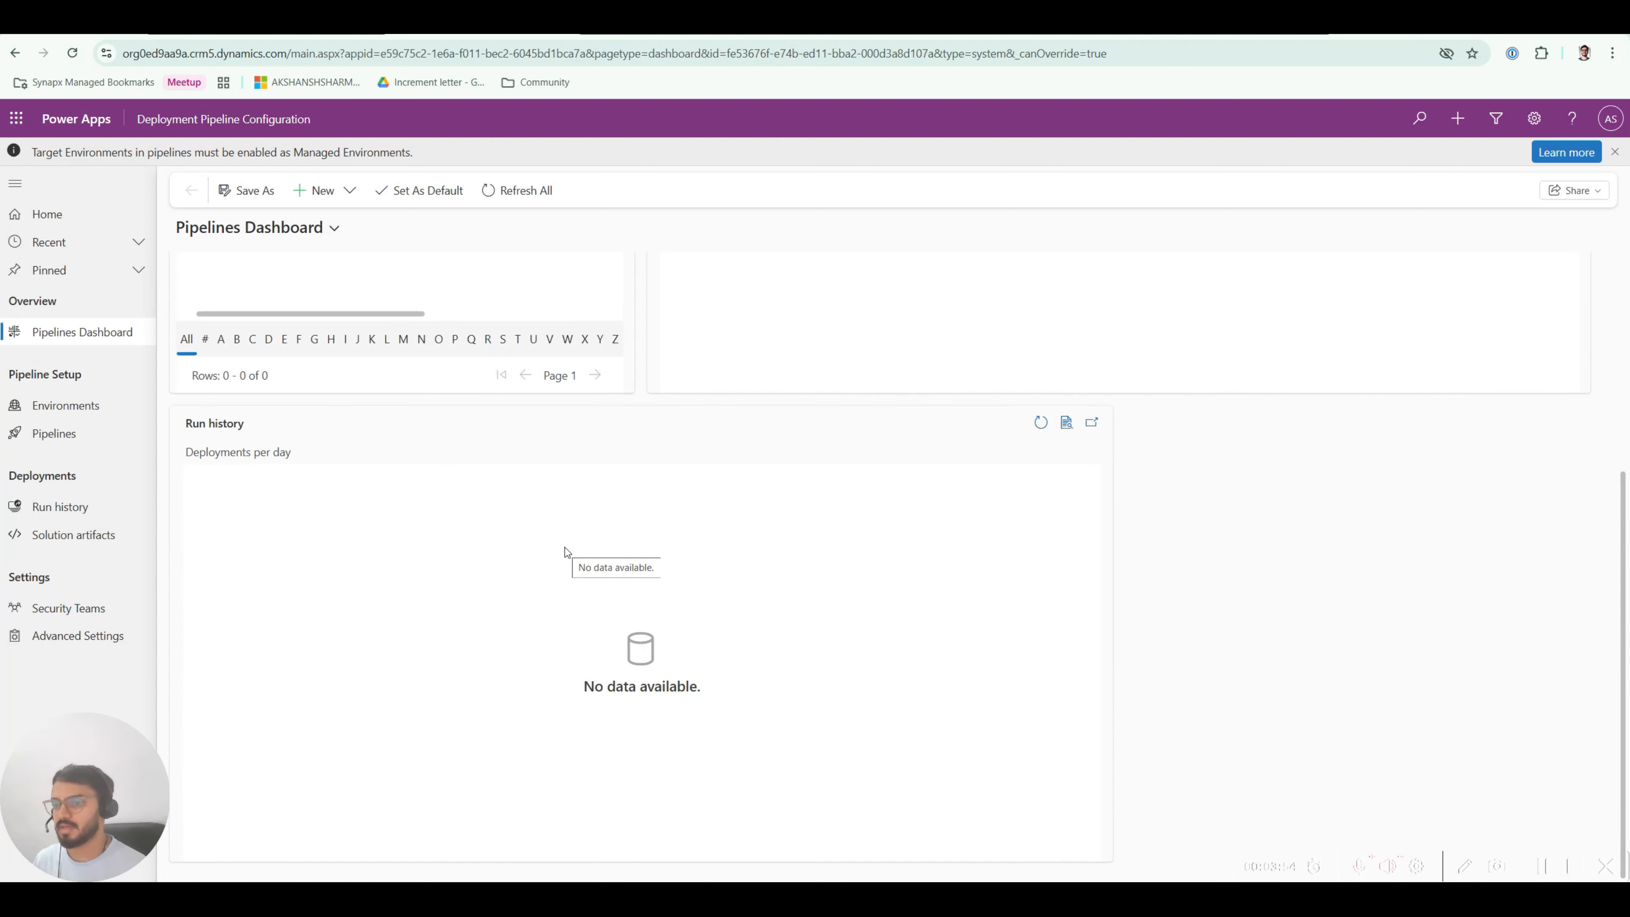
scroll(565, 548, up, 5)
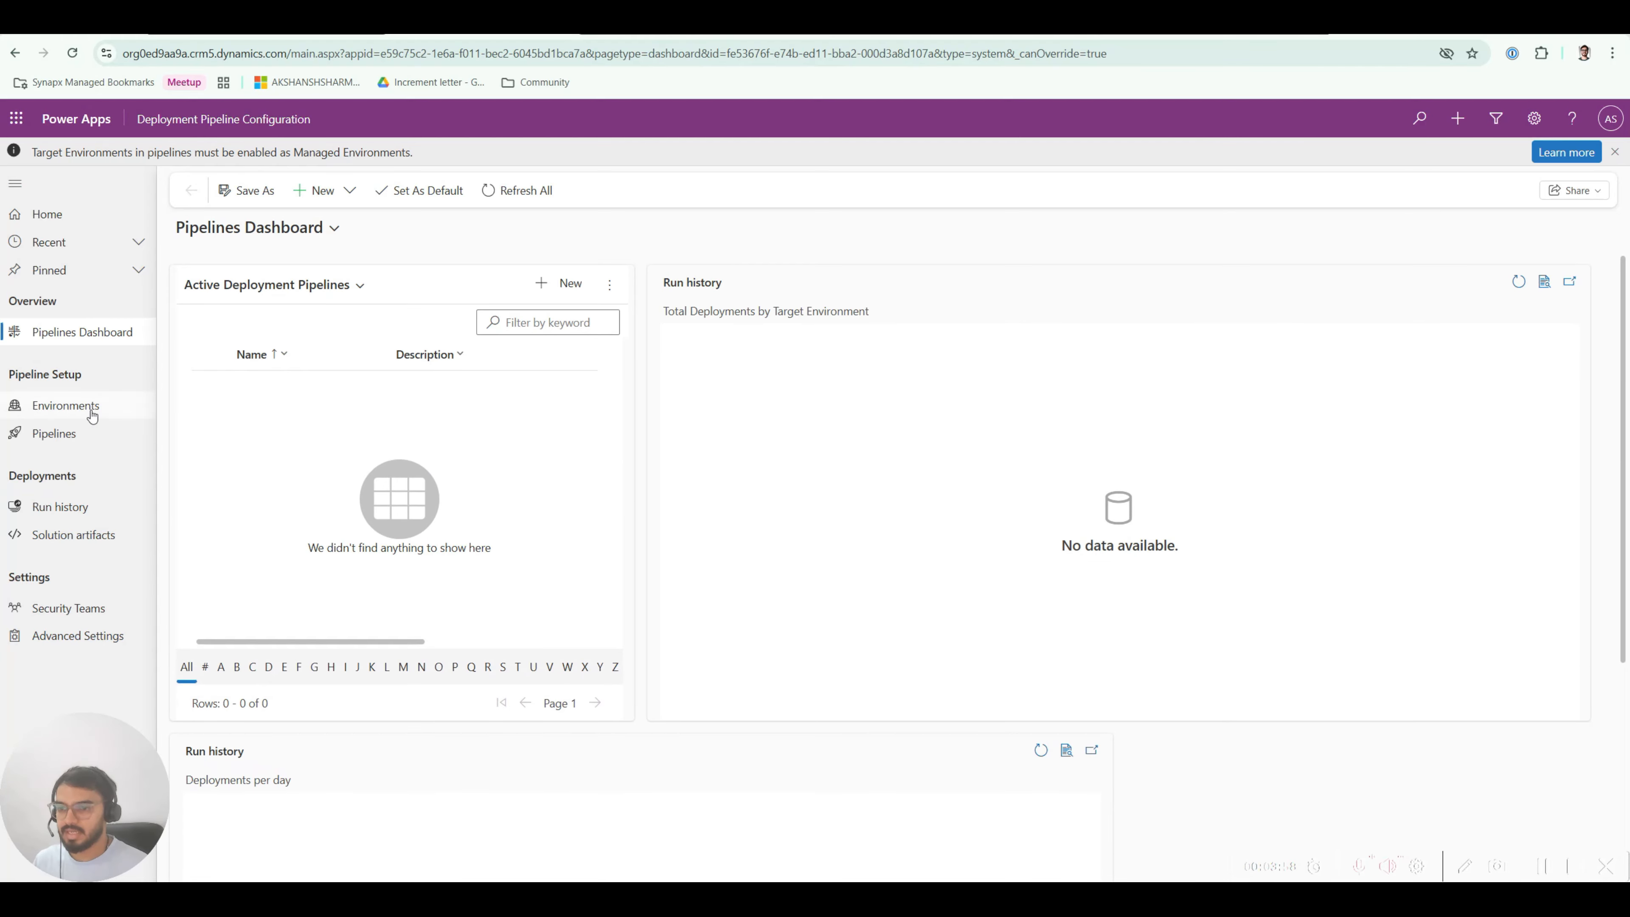
click(75, 412)
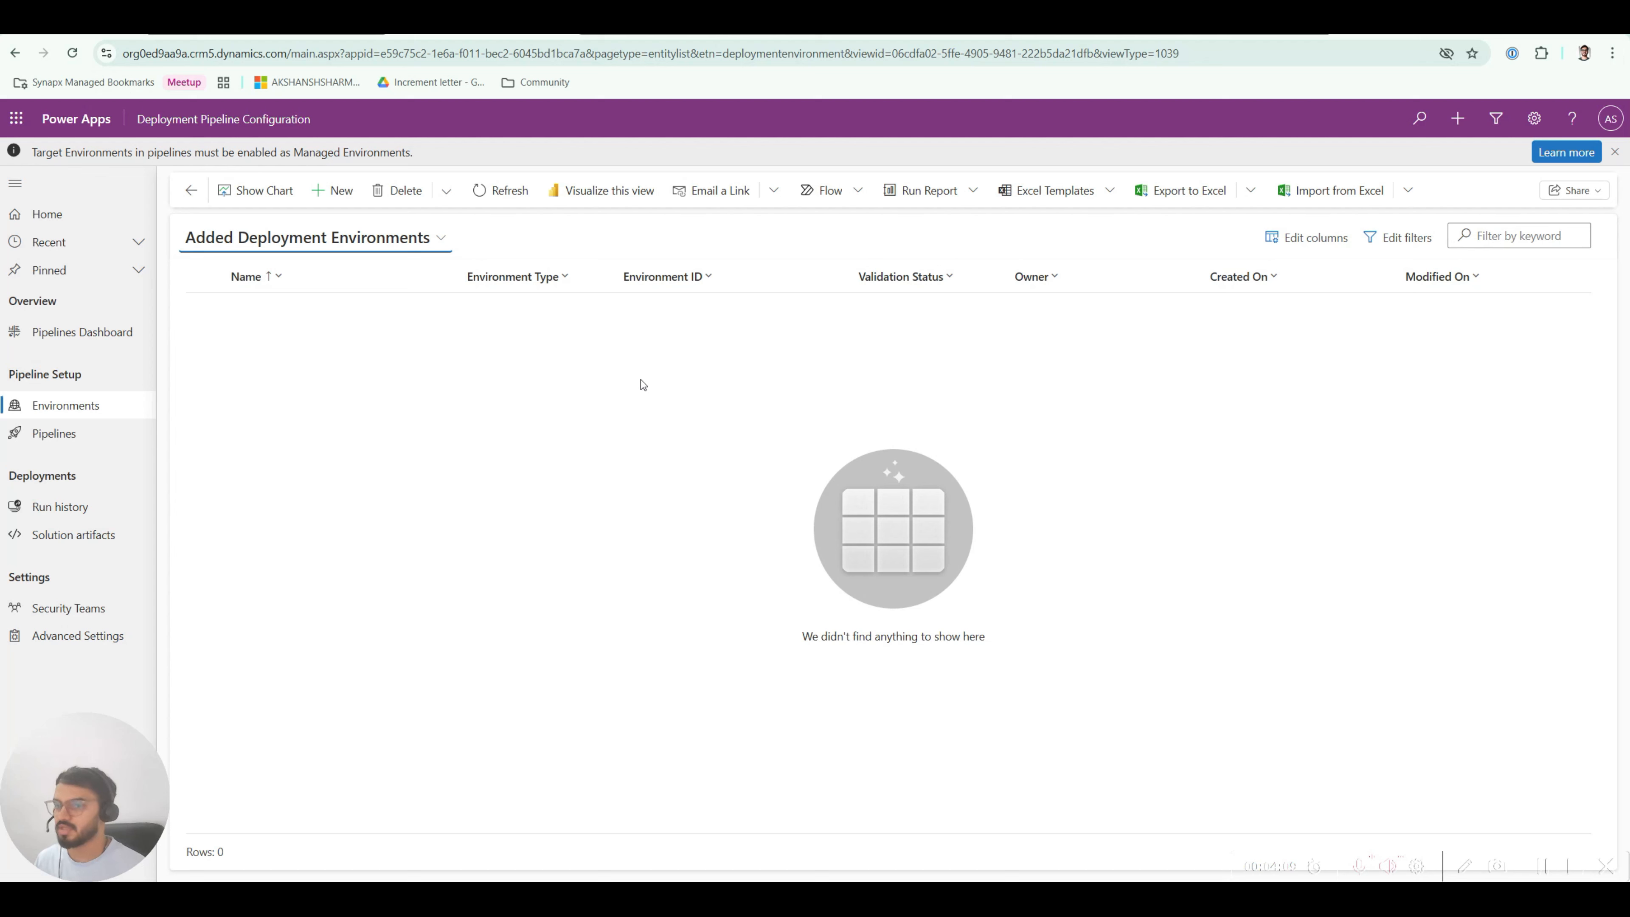
click(76, 442)
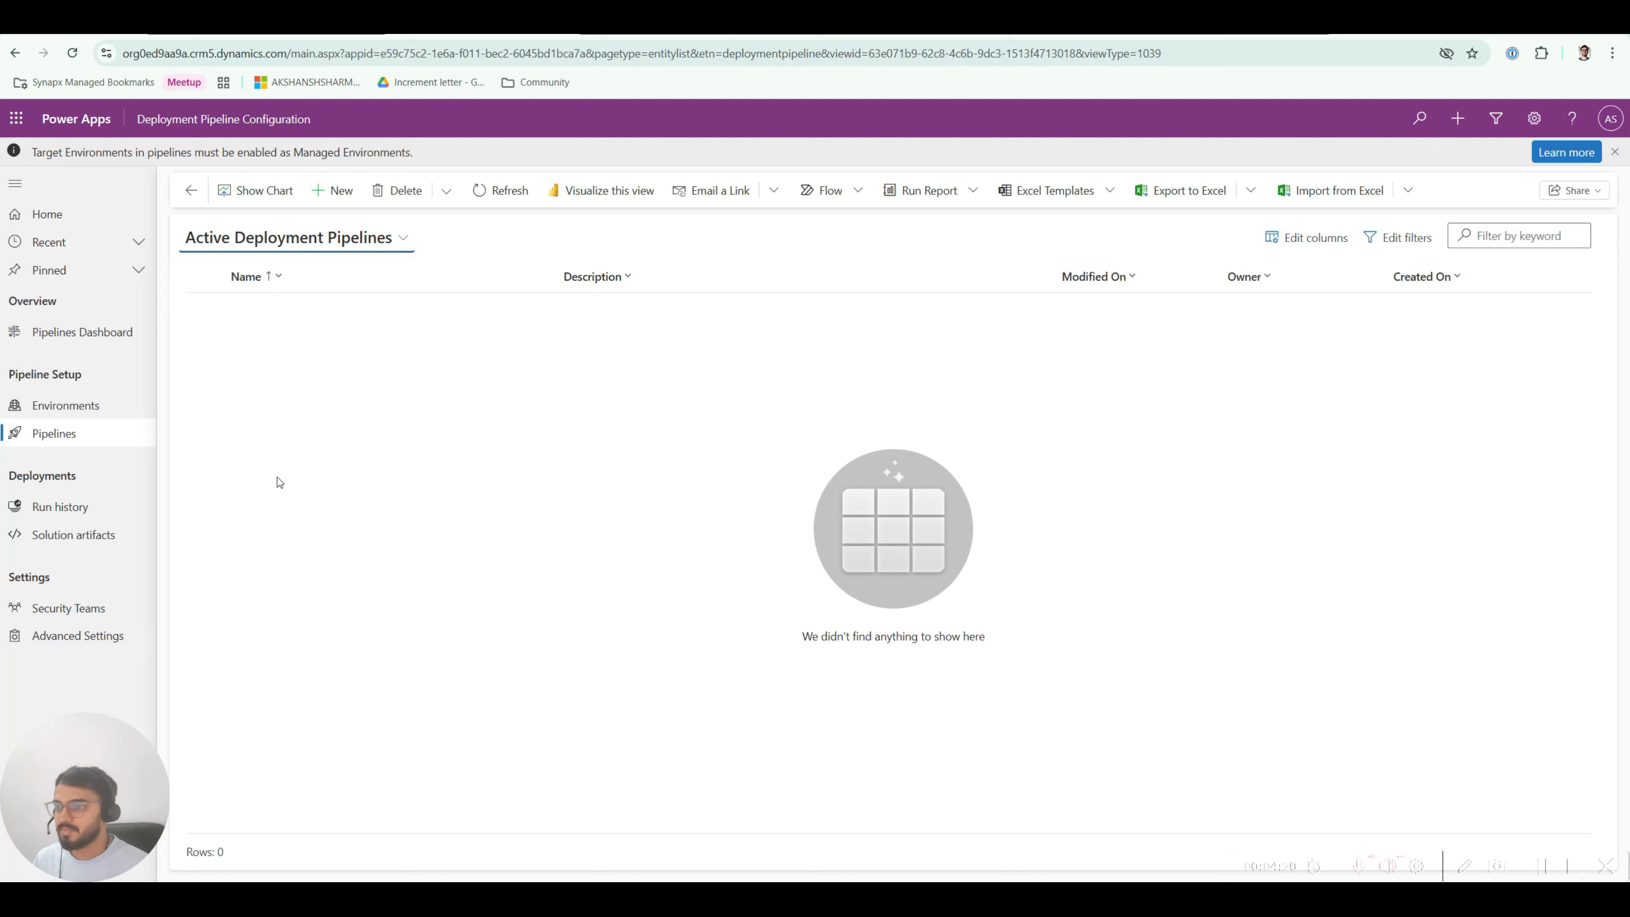
click(57, 411)
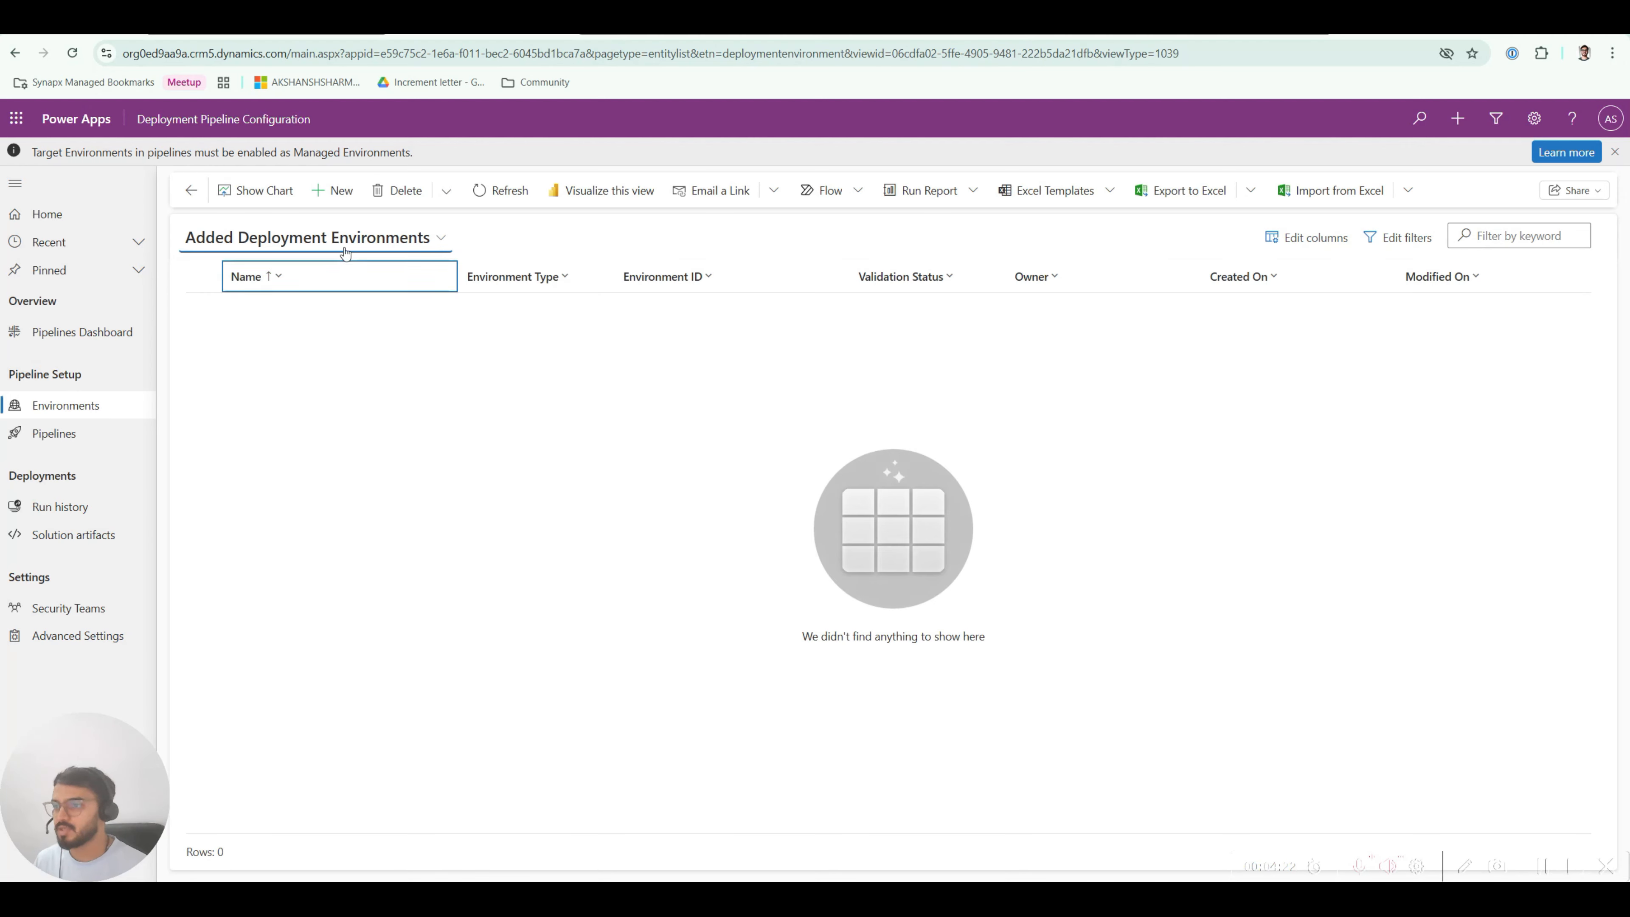
Step: Create a new deployment environment with the Dev environment's name and type Development Environment
click(332, 190)
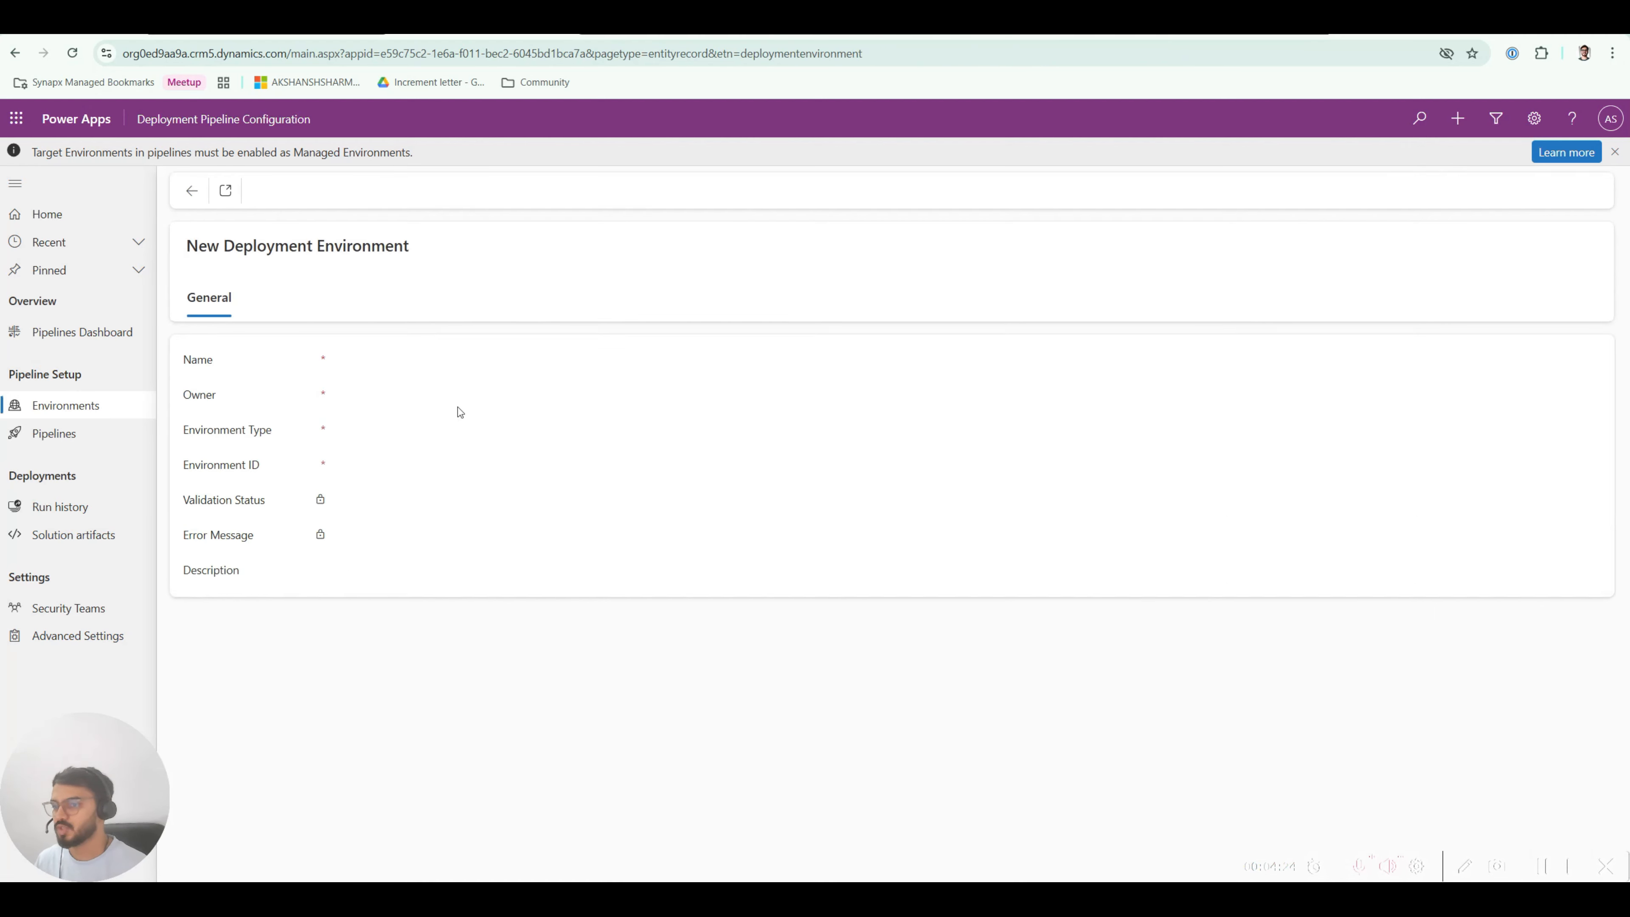
click(361, 360)
text(Akshansh (Dev))
click(382, 440)
click(381, 503)
click(381, 480)
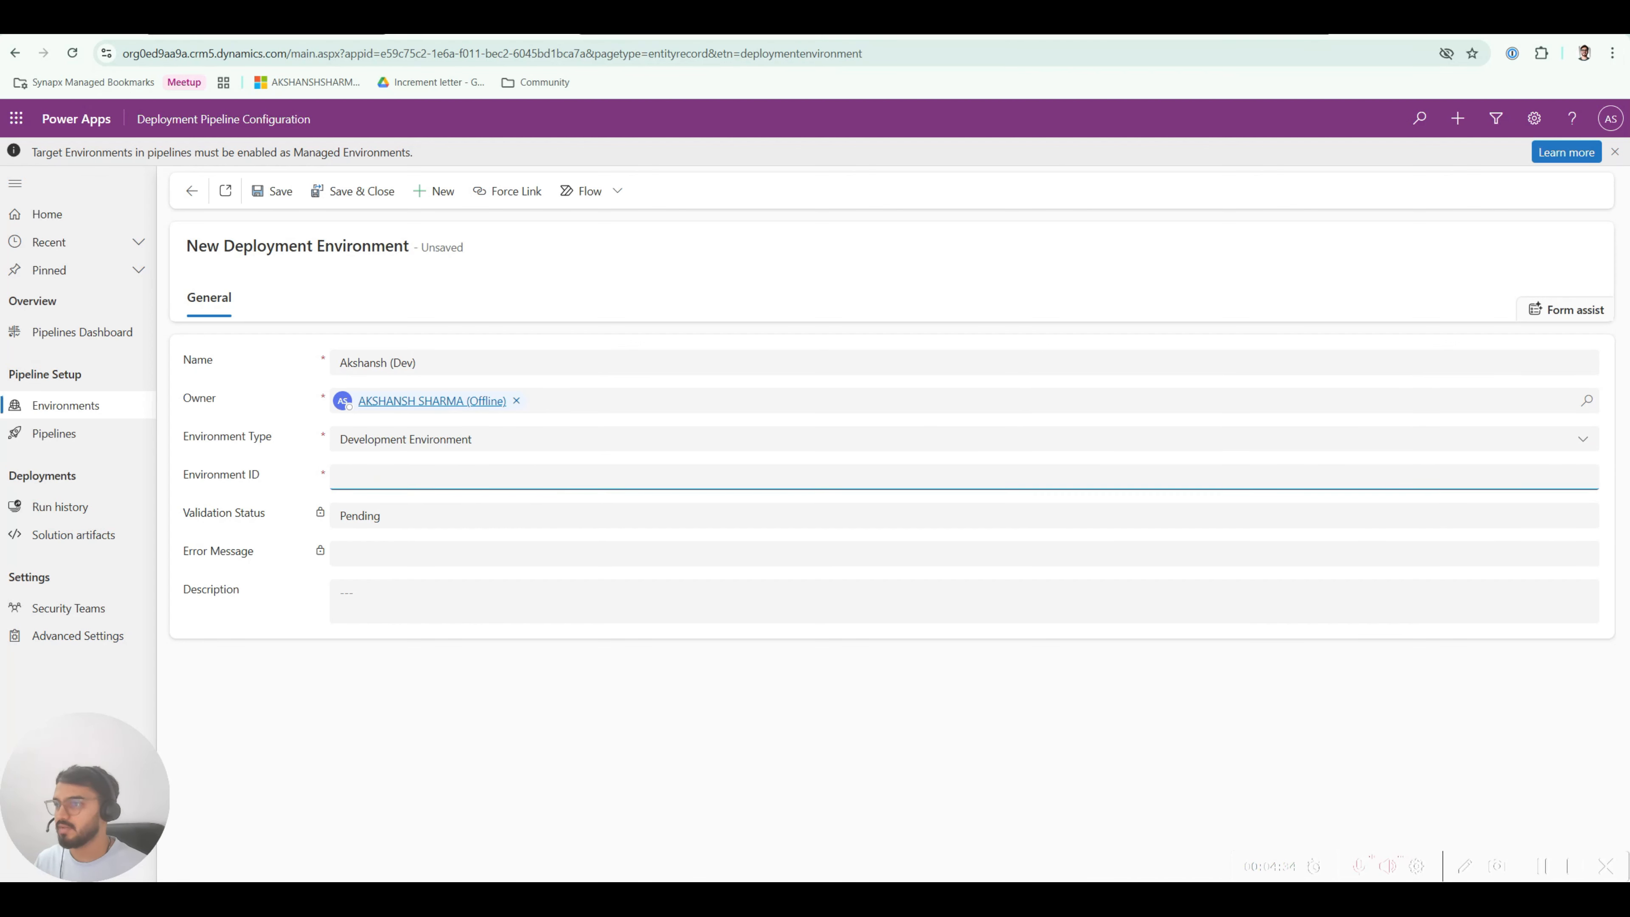
click(642, 25)
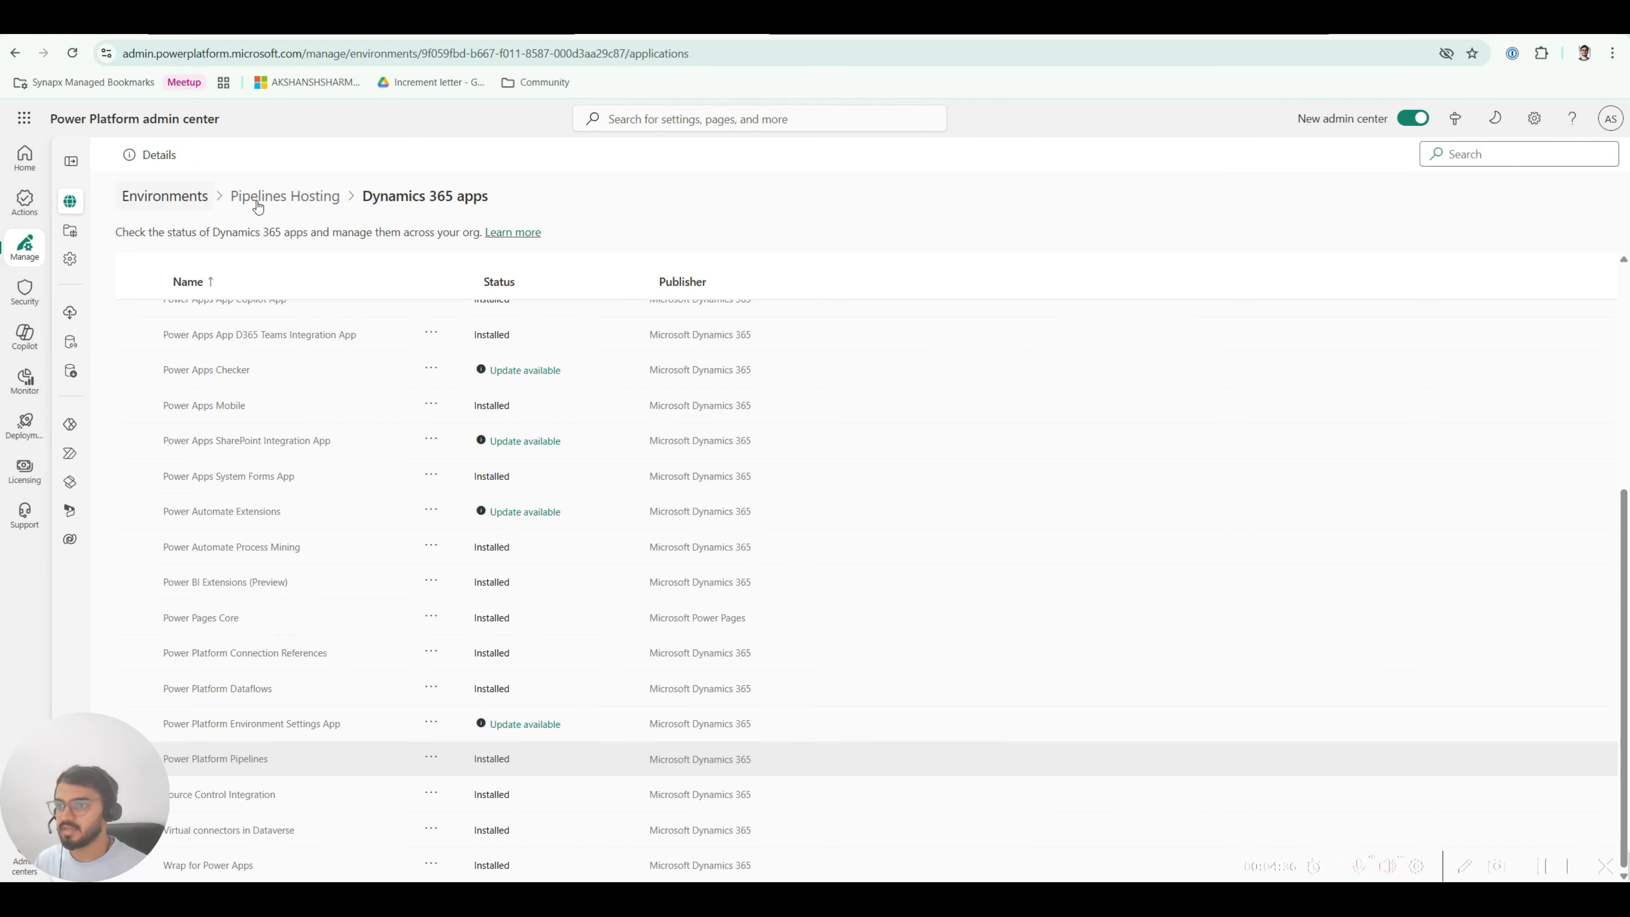
Step: Copy the Dev environment's Environment ID from the admin center and paste it into the record
click(168, 198)
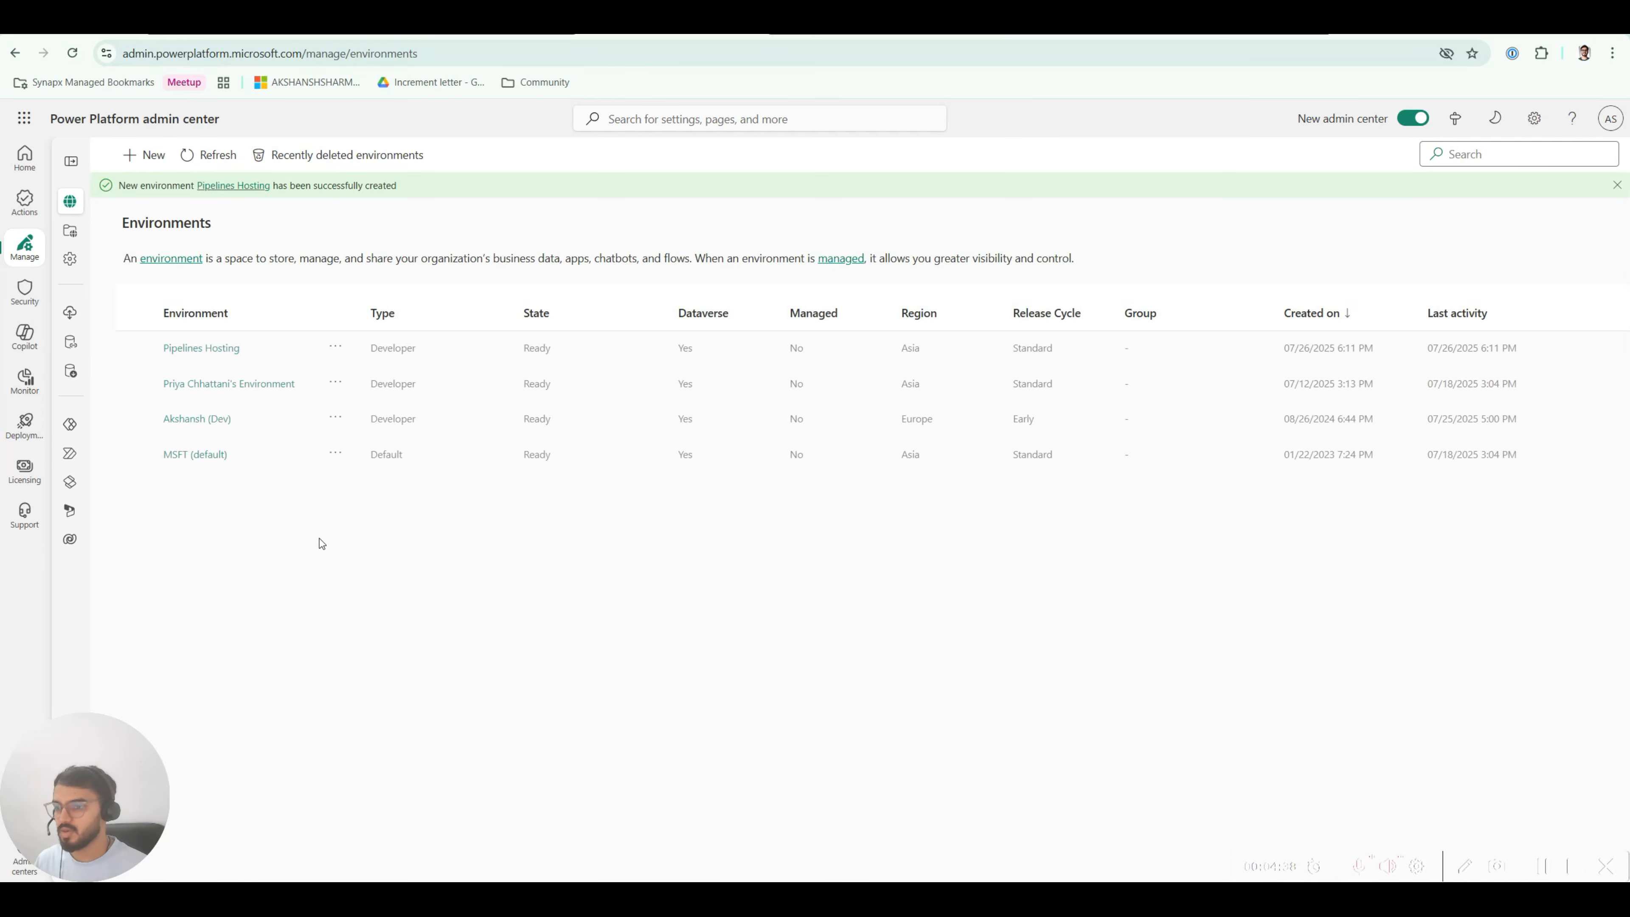
click(197, 420)
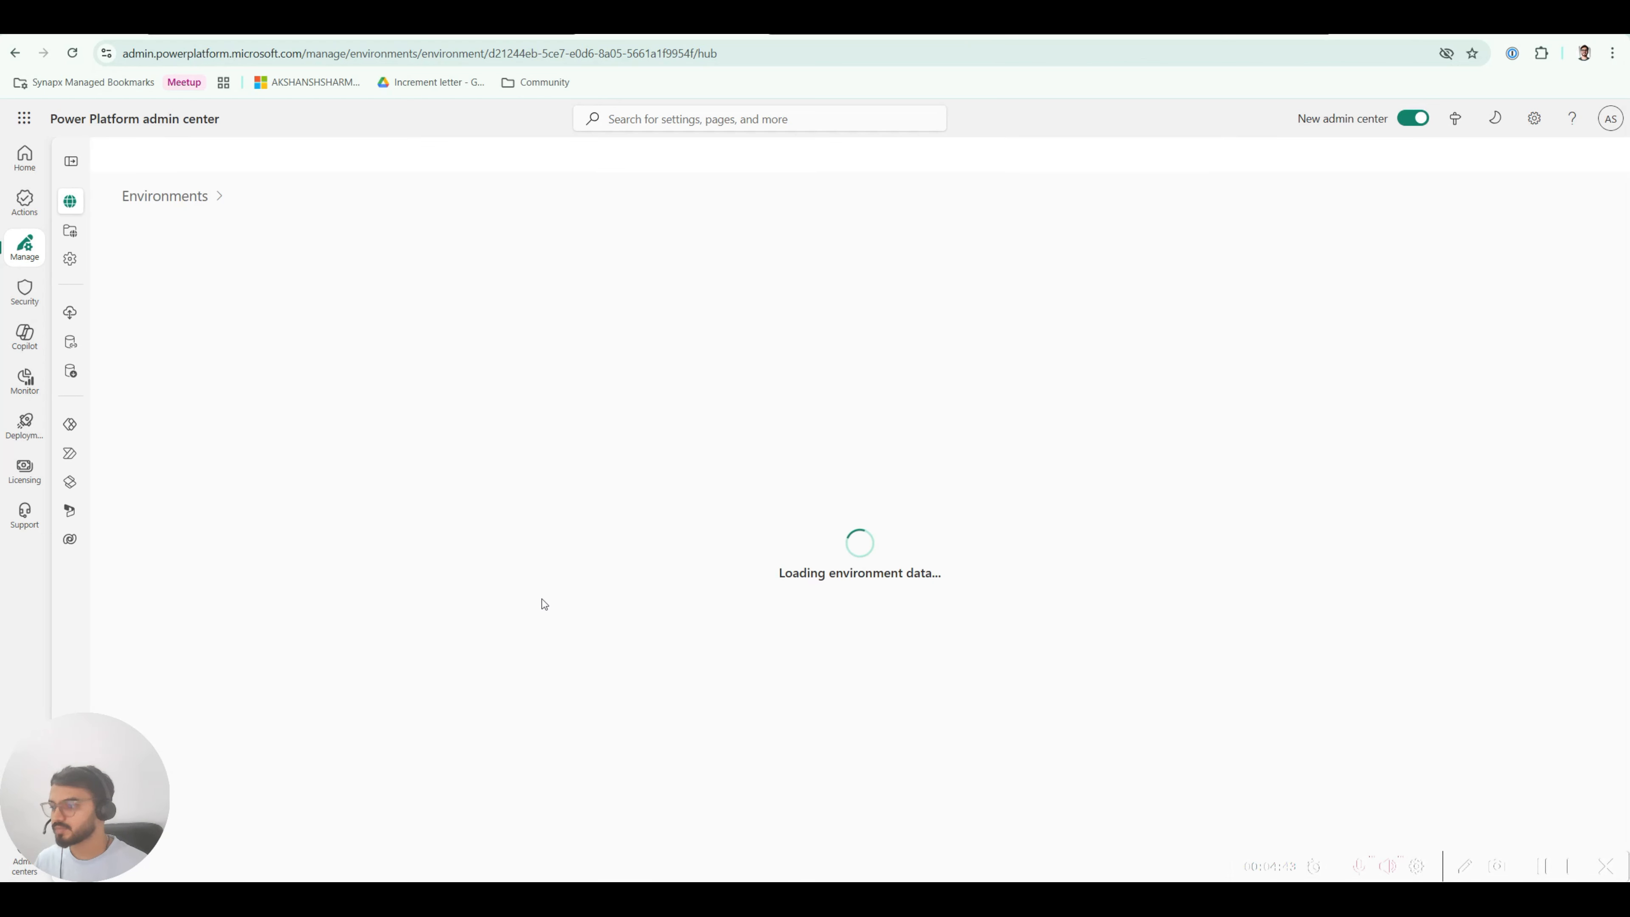
drag(812, 456, 609, 459)
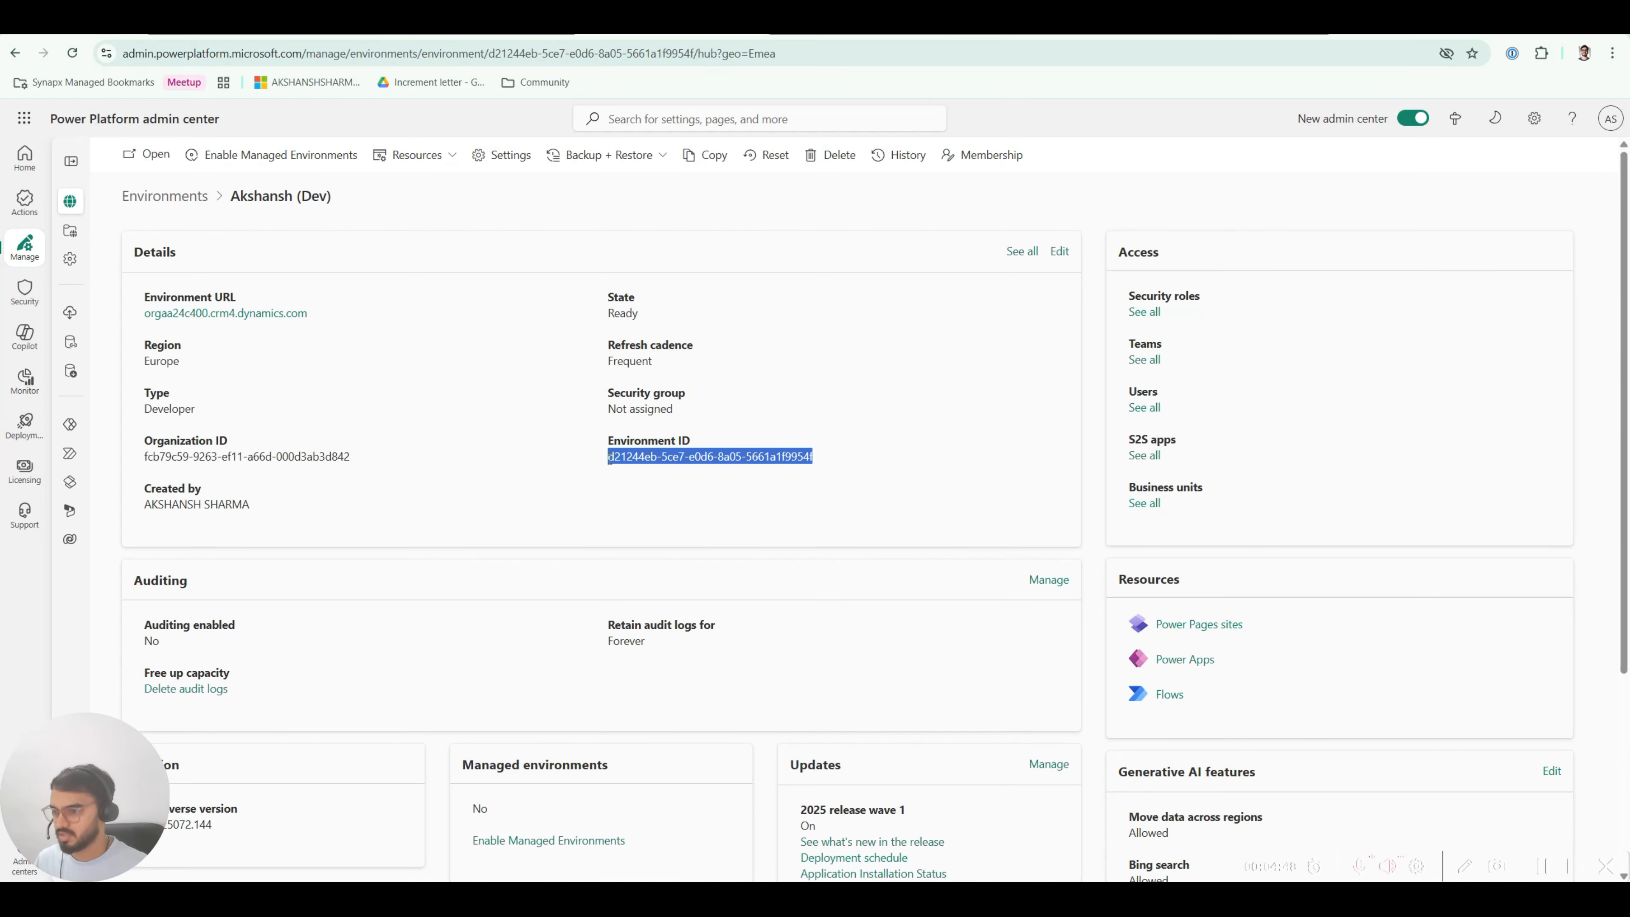
key(ctrl+c)
key(alt+Tab)
click(390, 476)
key(ctrl+v)
click(320, 681)
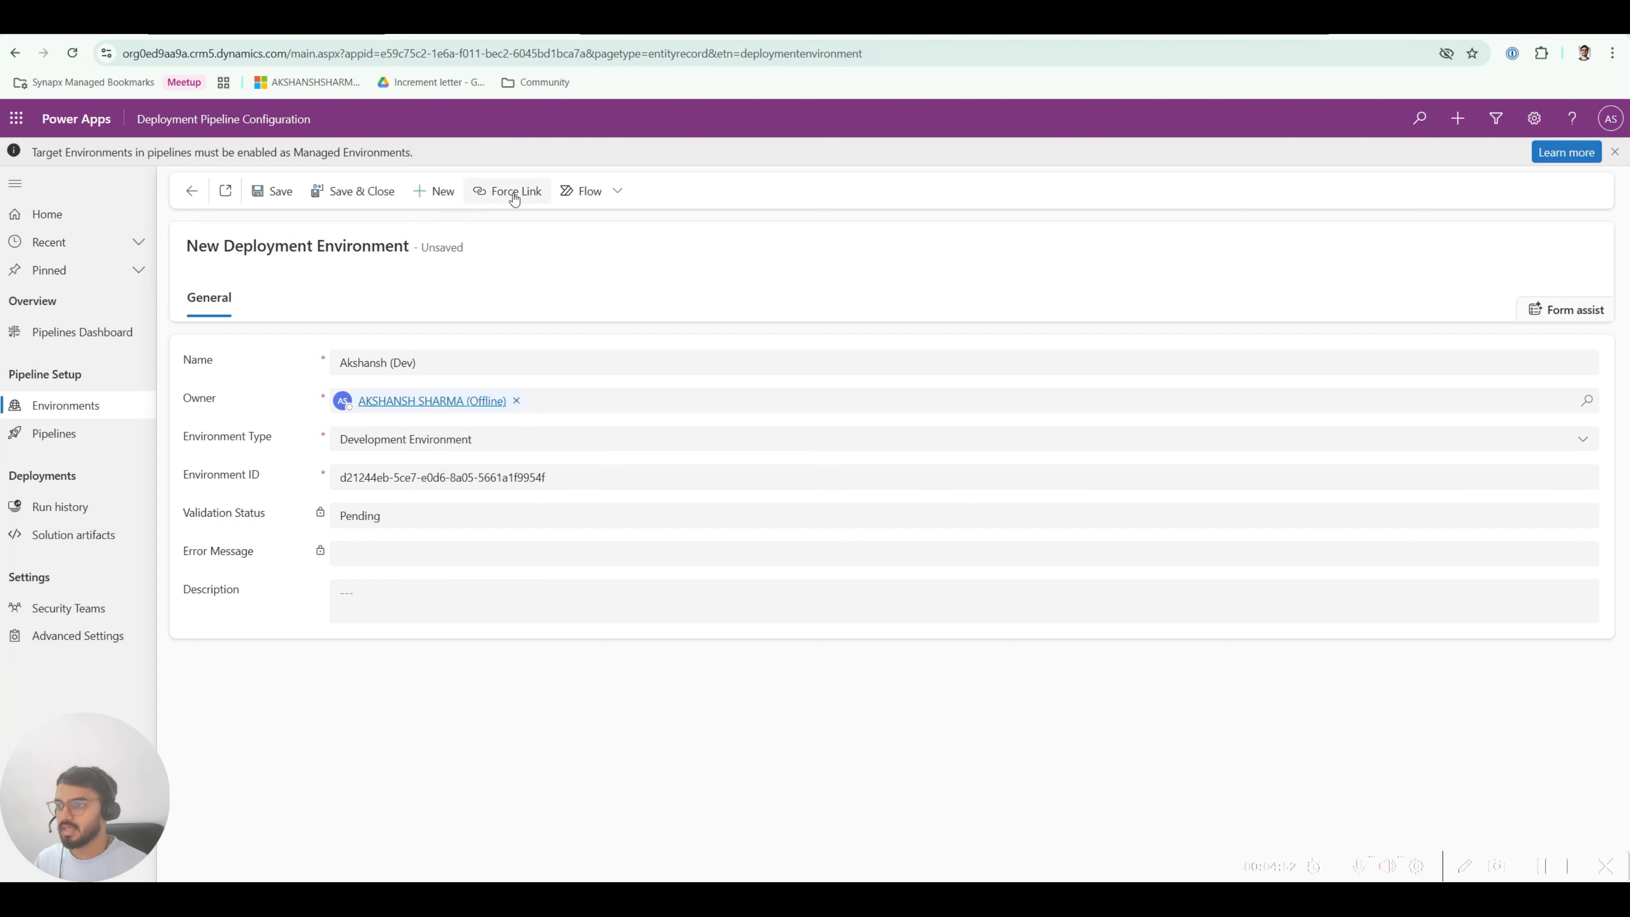
Step: Save & Close the Dev record and read its Failed status's geo-location error
click(317, 201)
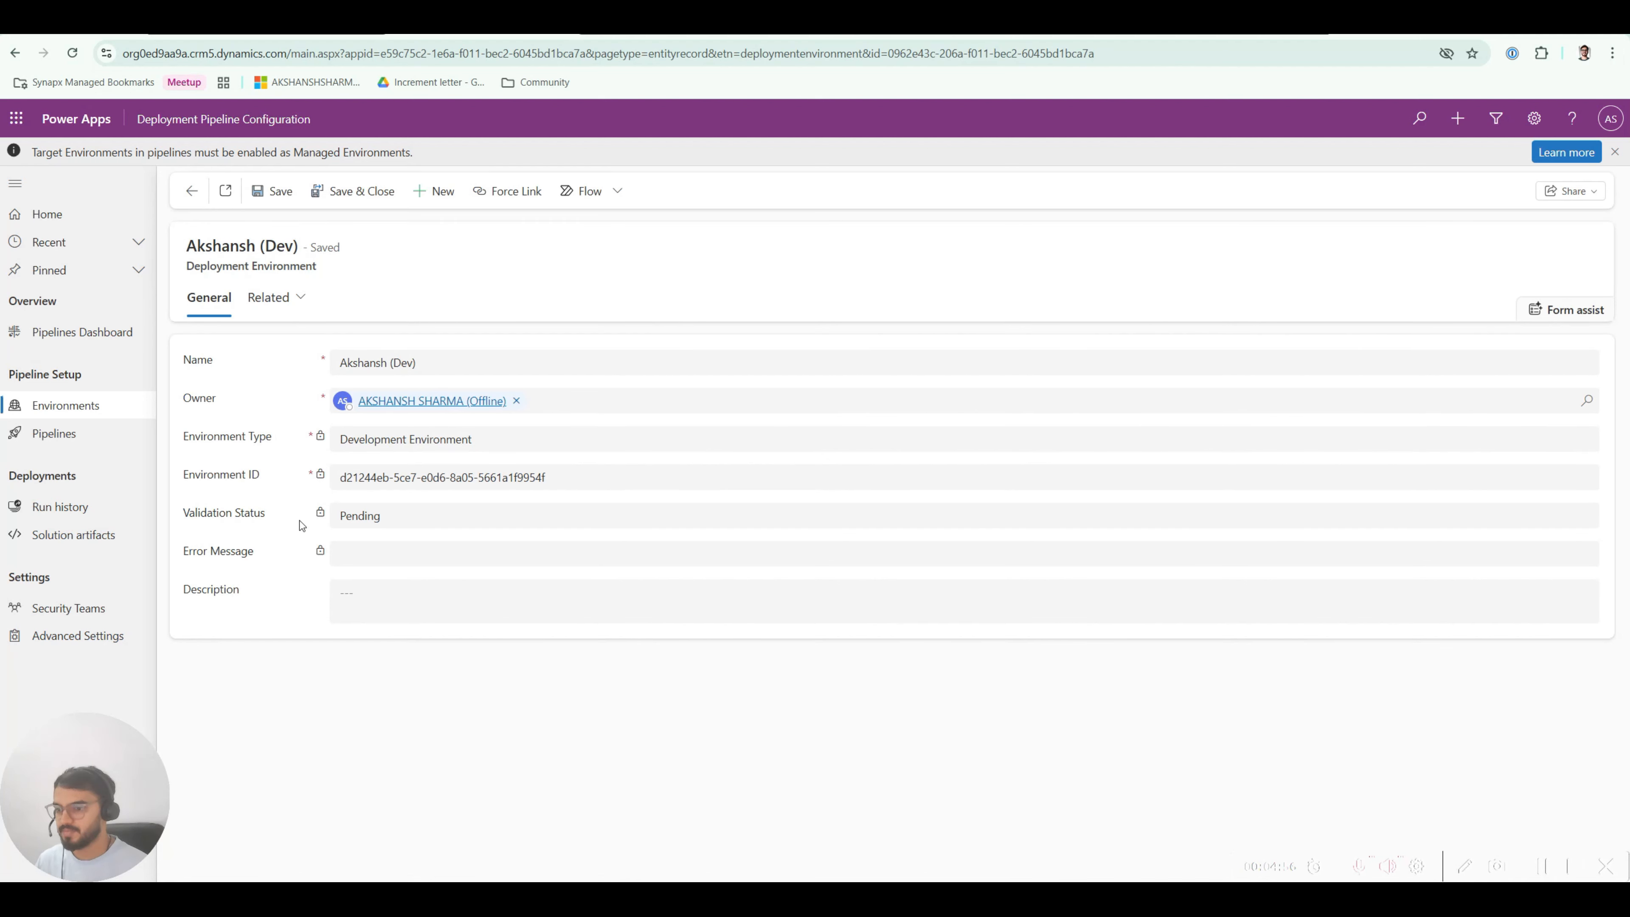
click(288, 196)
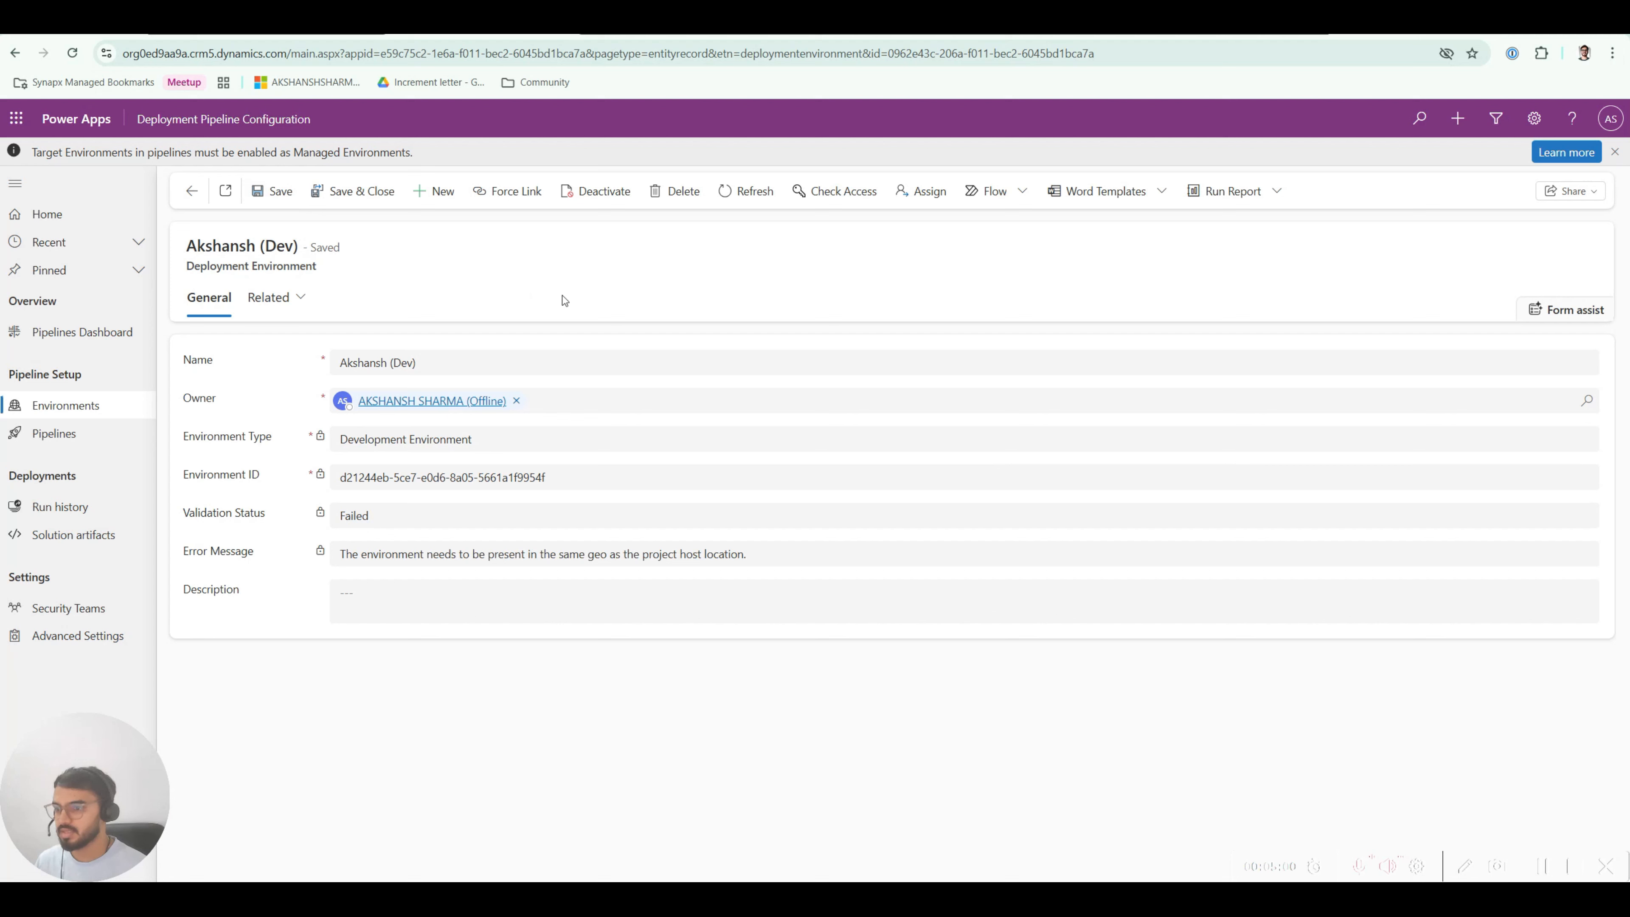
drag(367, 557, 759, 563)
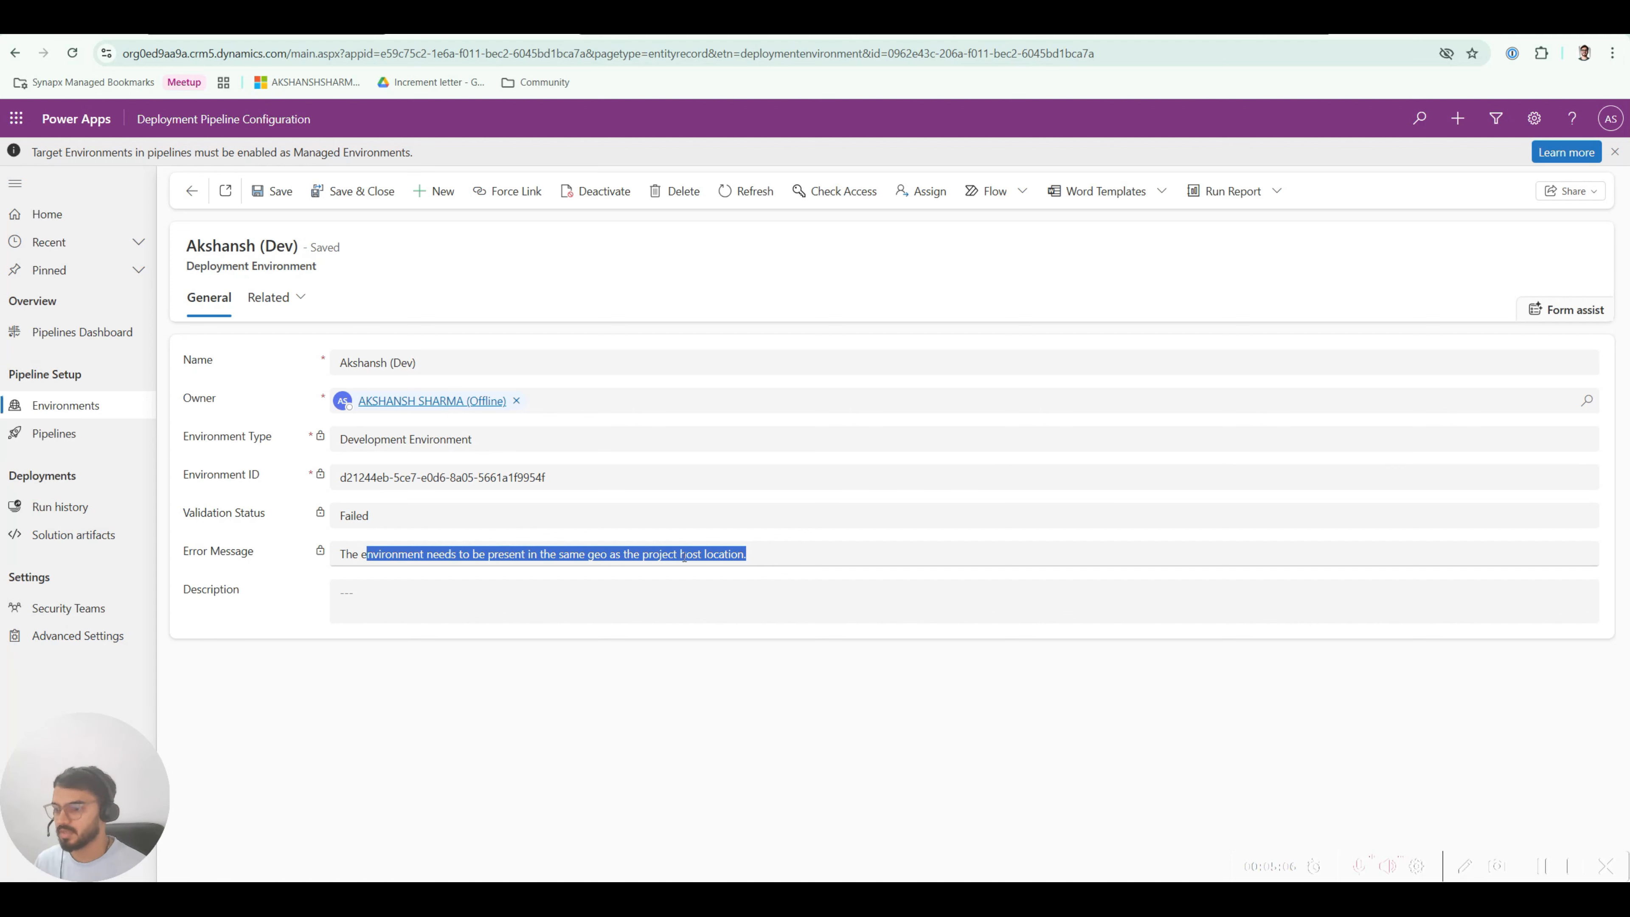
click(462, 556)
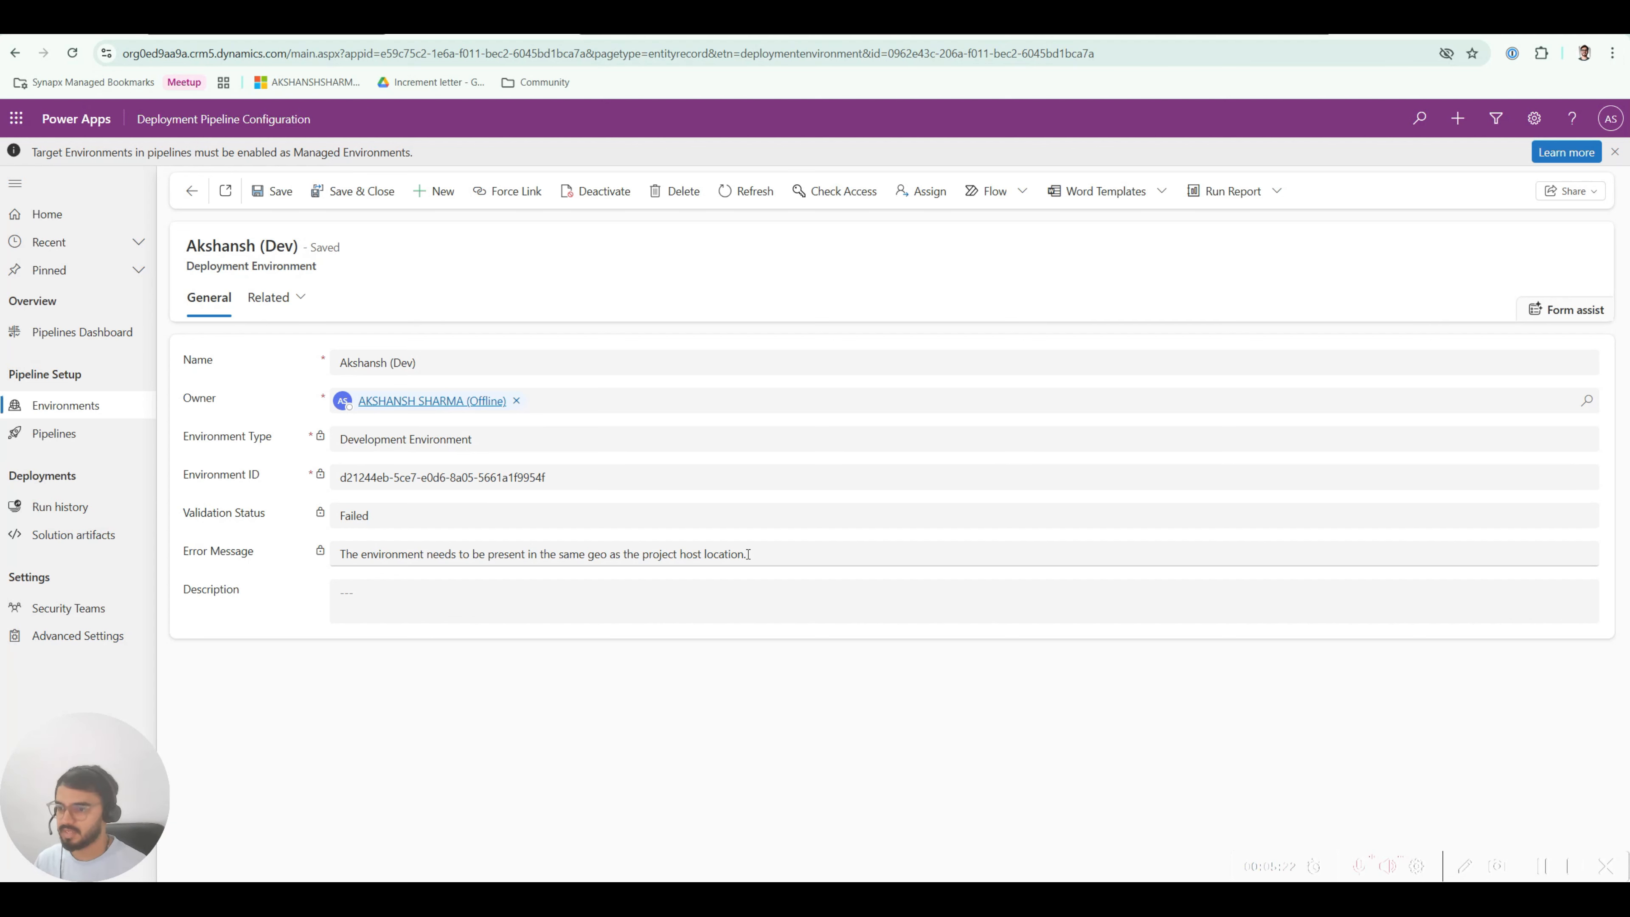
Step: Turn on Cross-Geo Solution Deployment in the pipeline's Advanced Settings and save
click(81, 635)
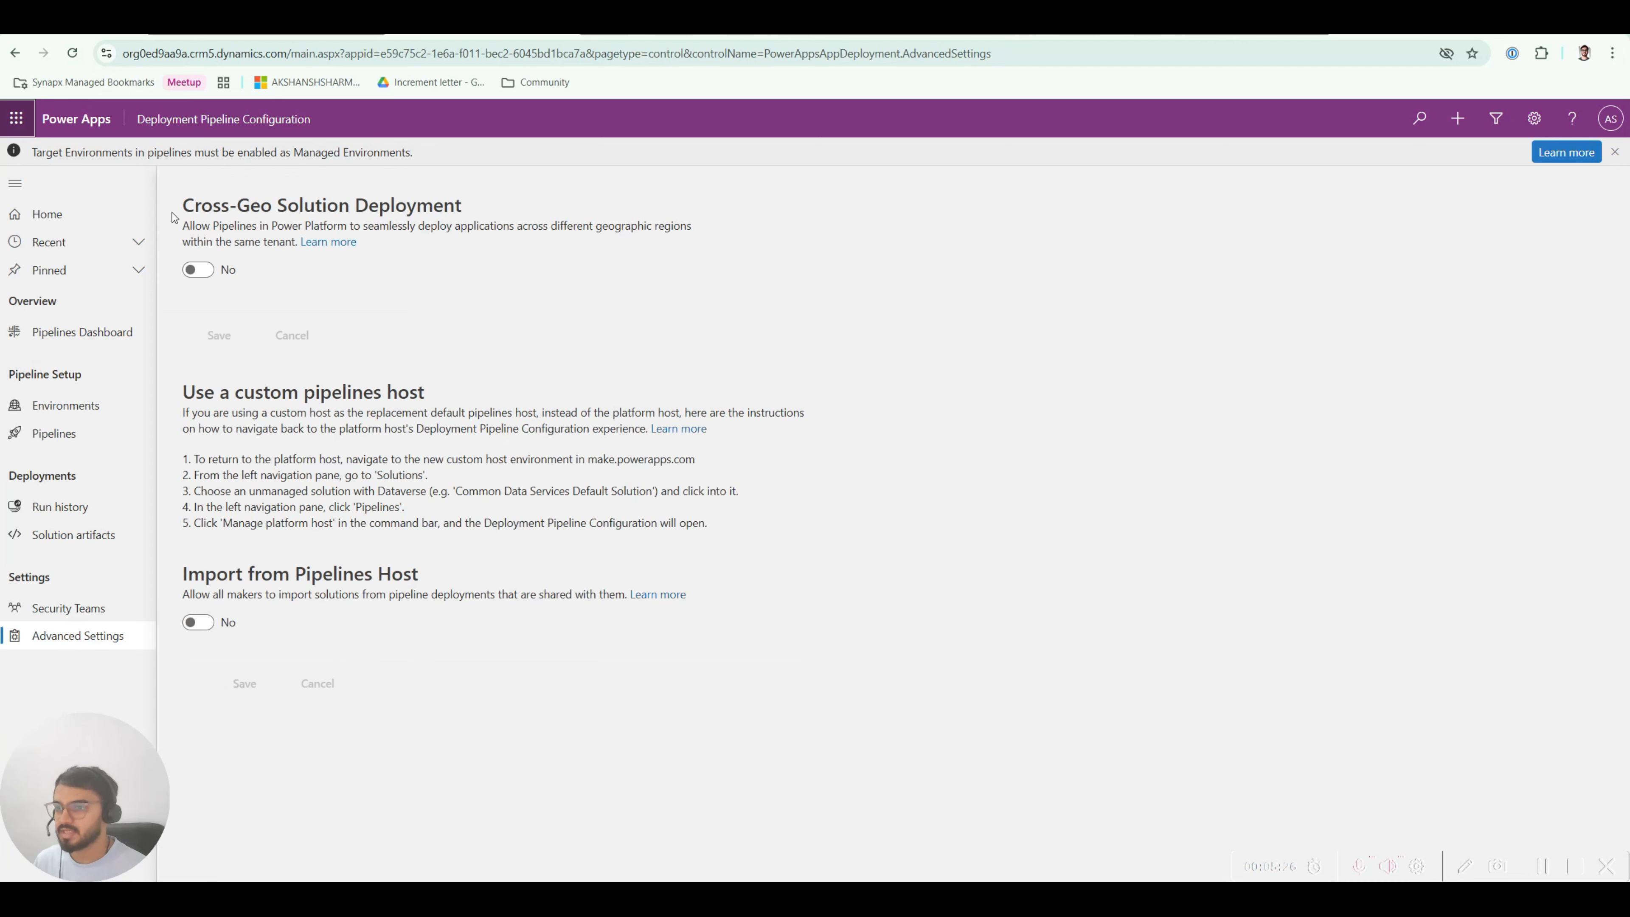
drag(186, 203, 505, 215)
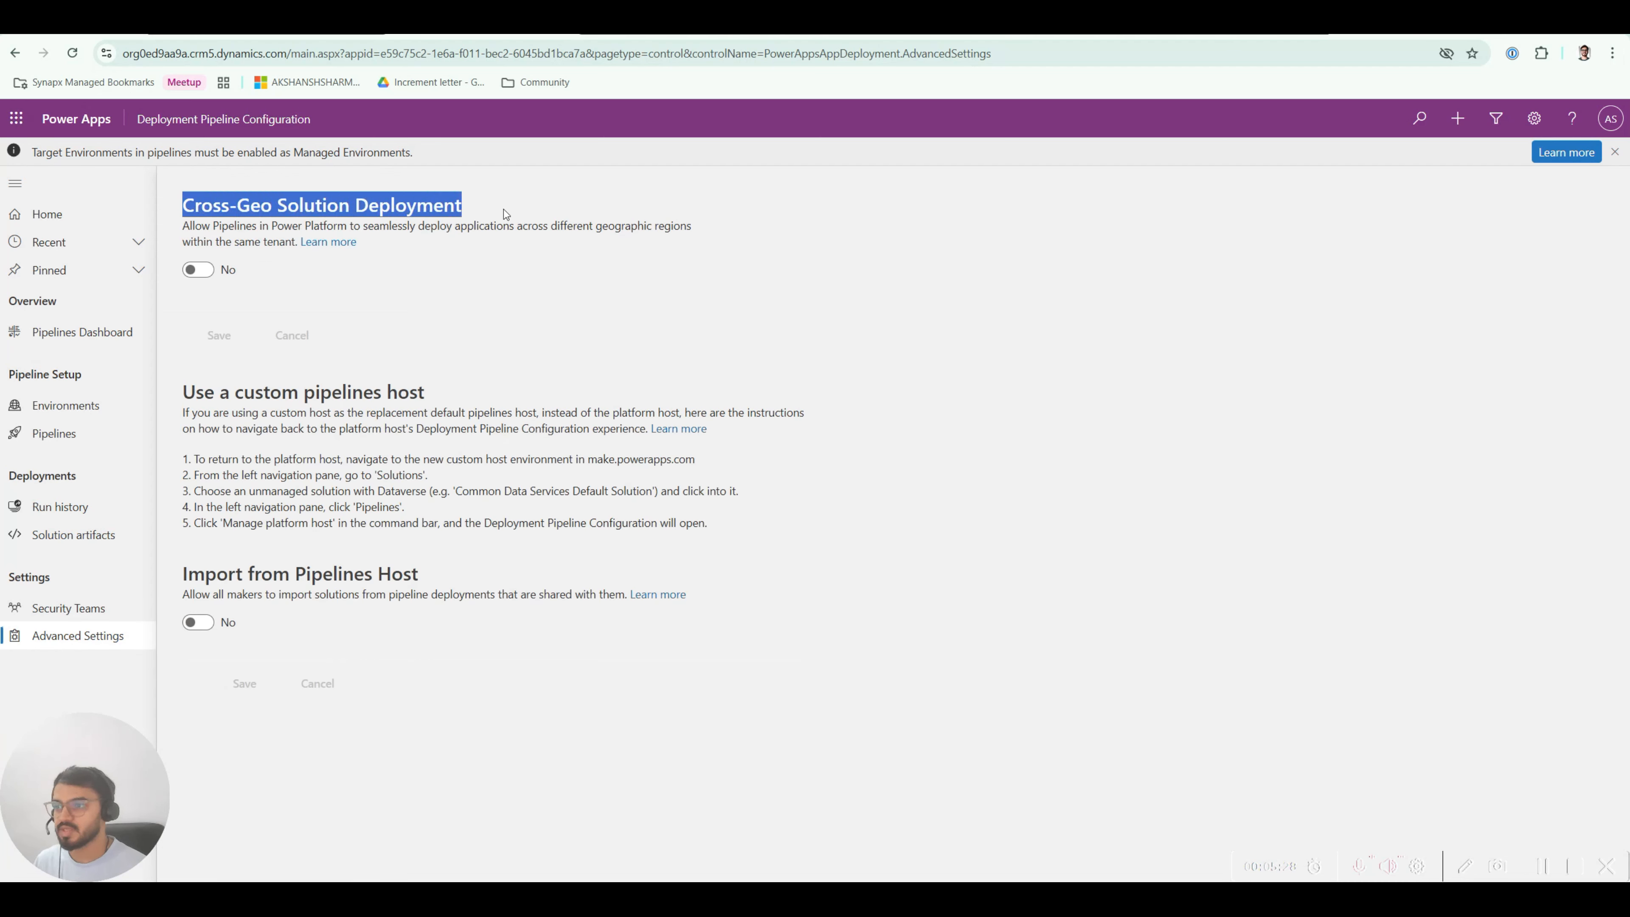
click(214, 231)
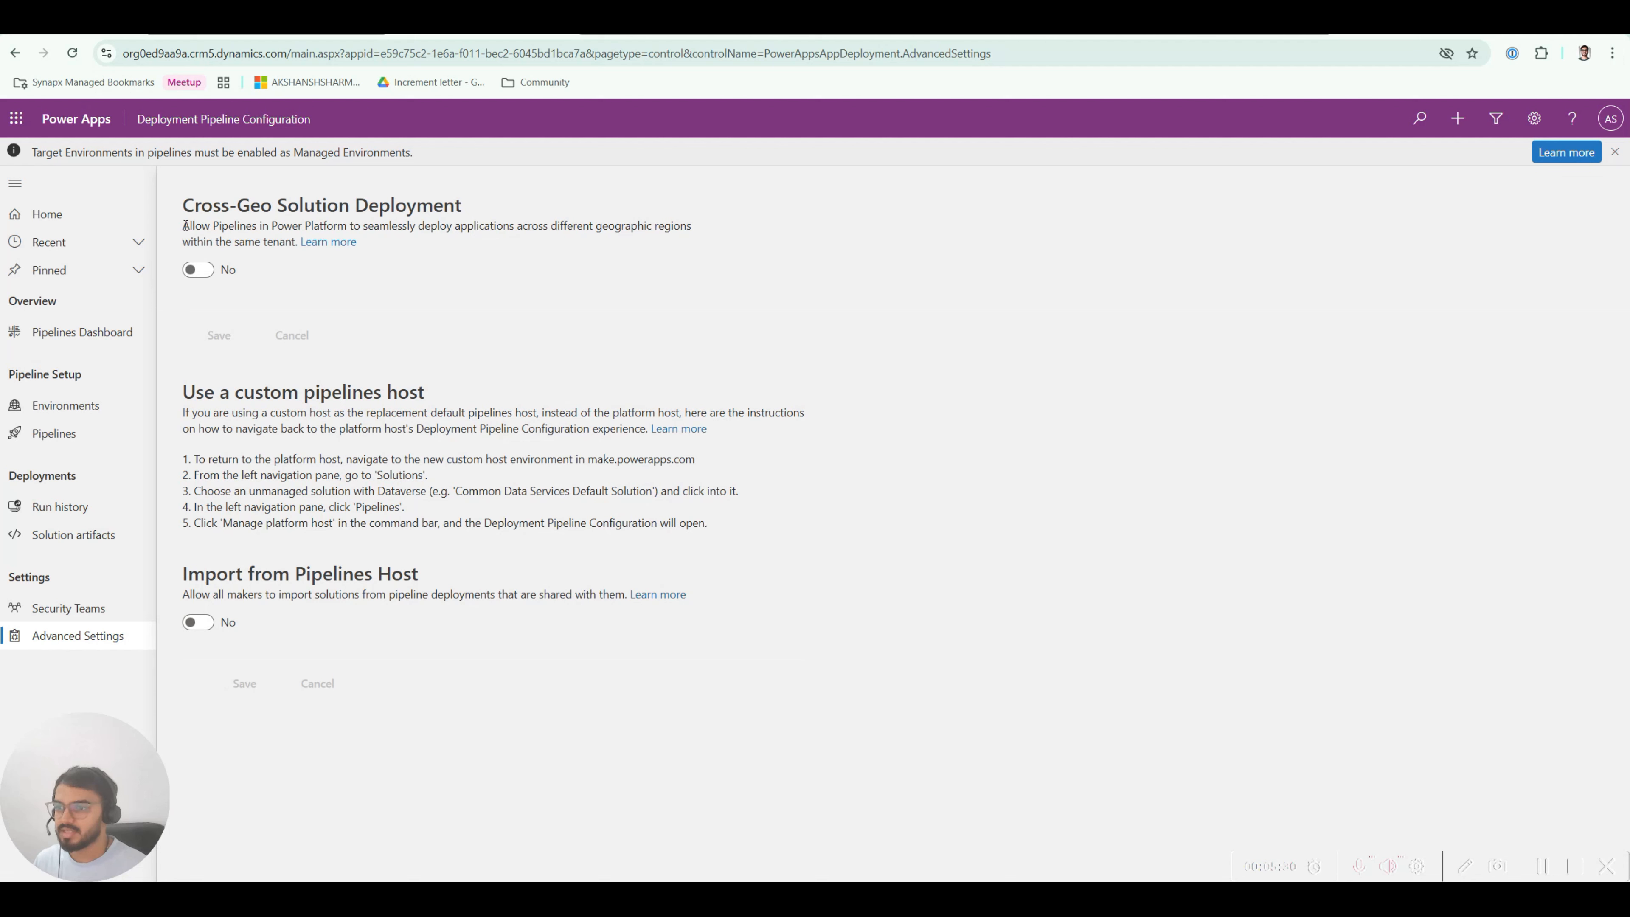
drag(186, 226, 689, 229)
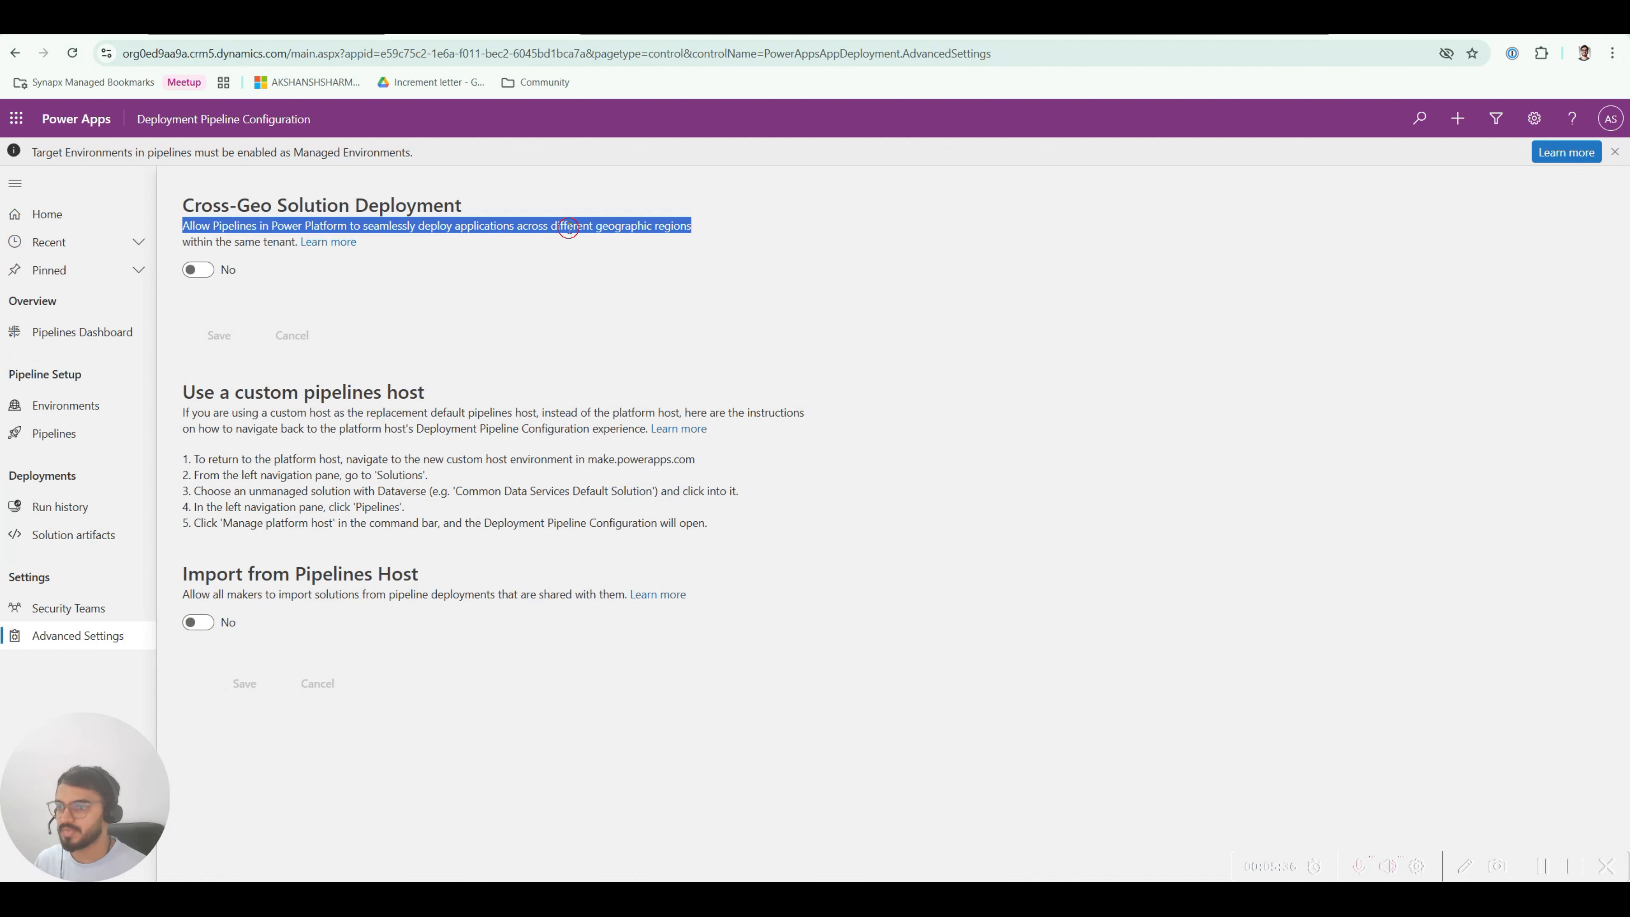
click(233, 259)
click(199, 271)
click(219, 335)
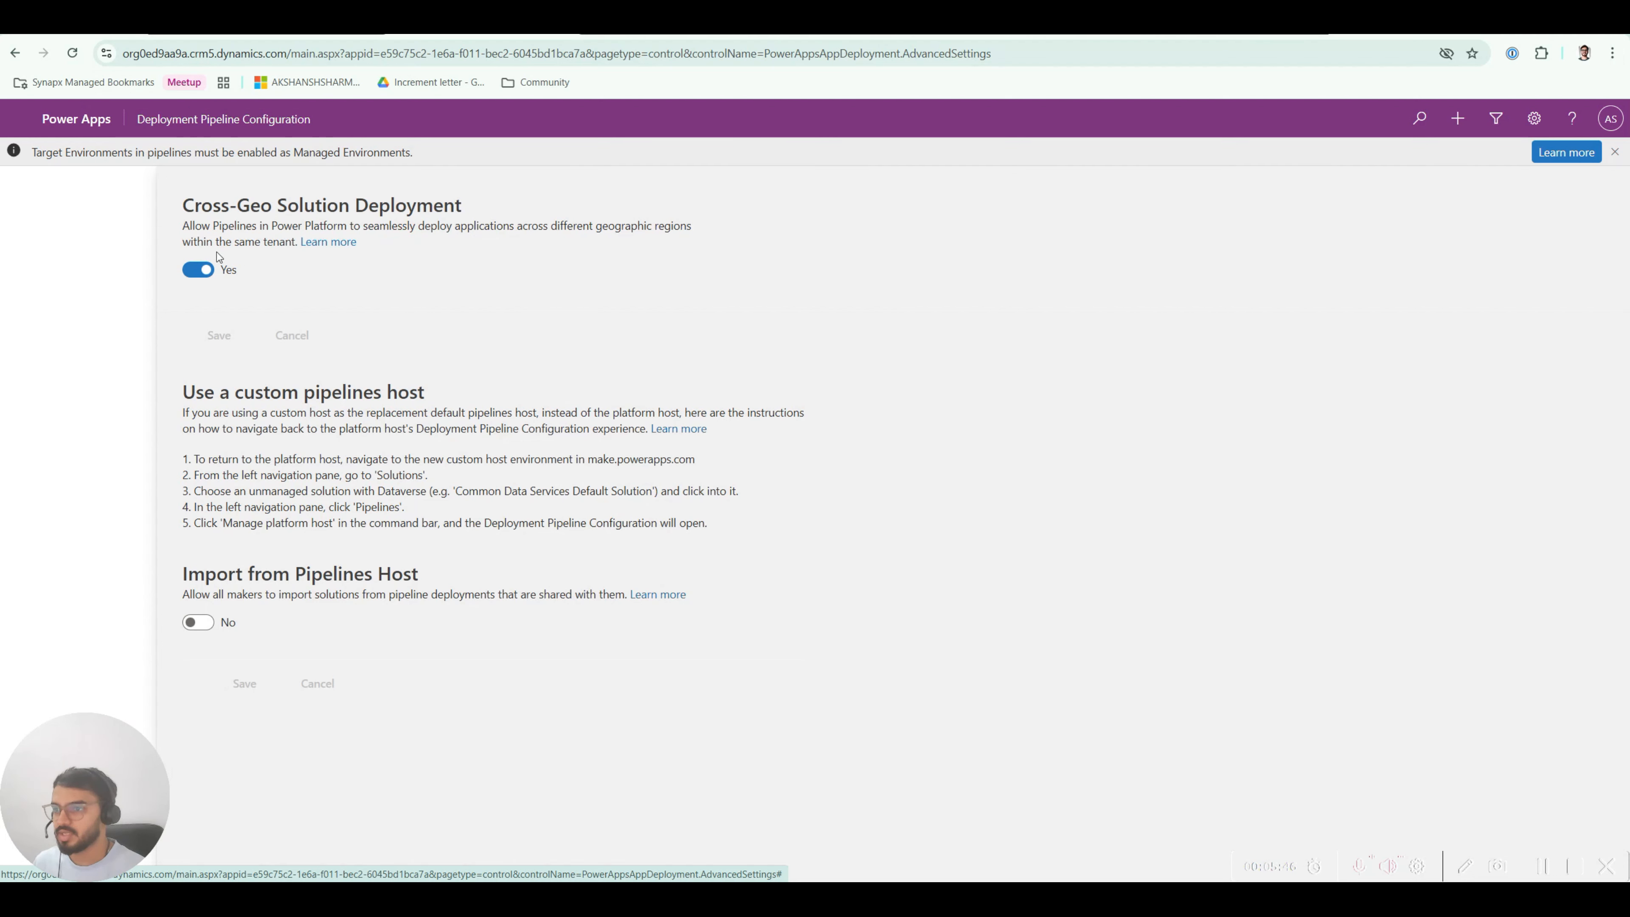
Step: Reload the settings page and go back to the deployment environments list
click(71, 52)
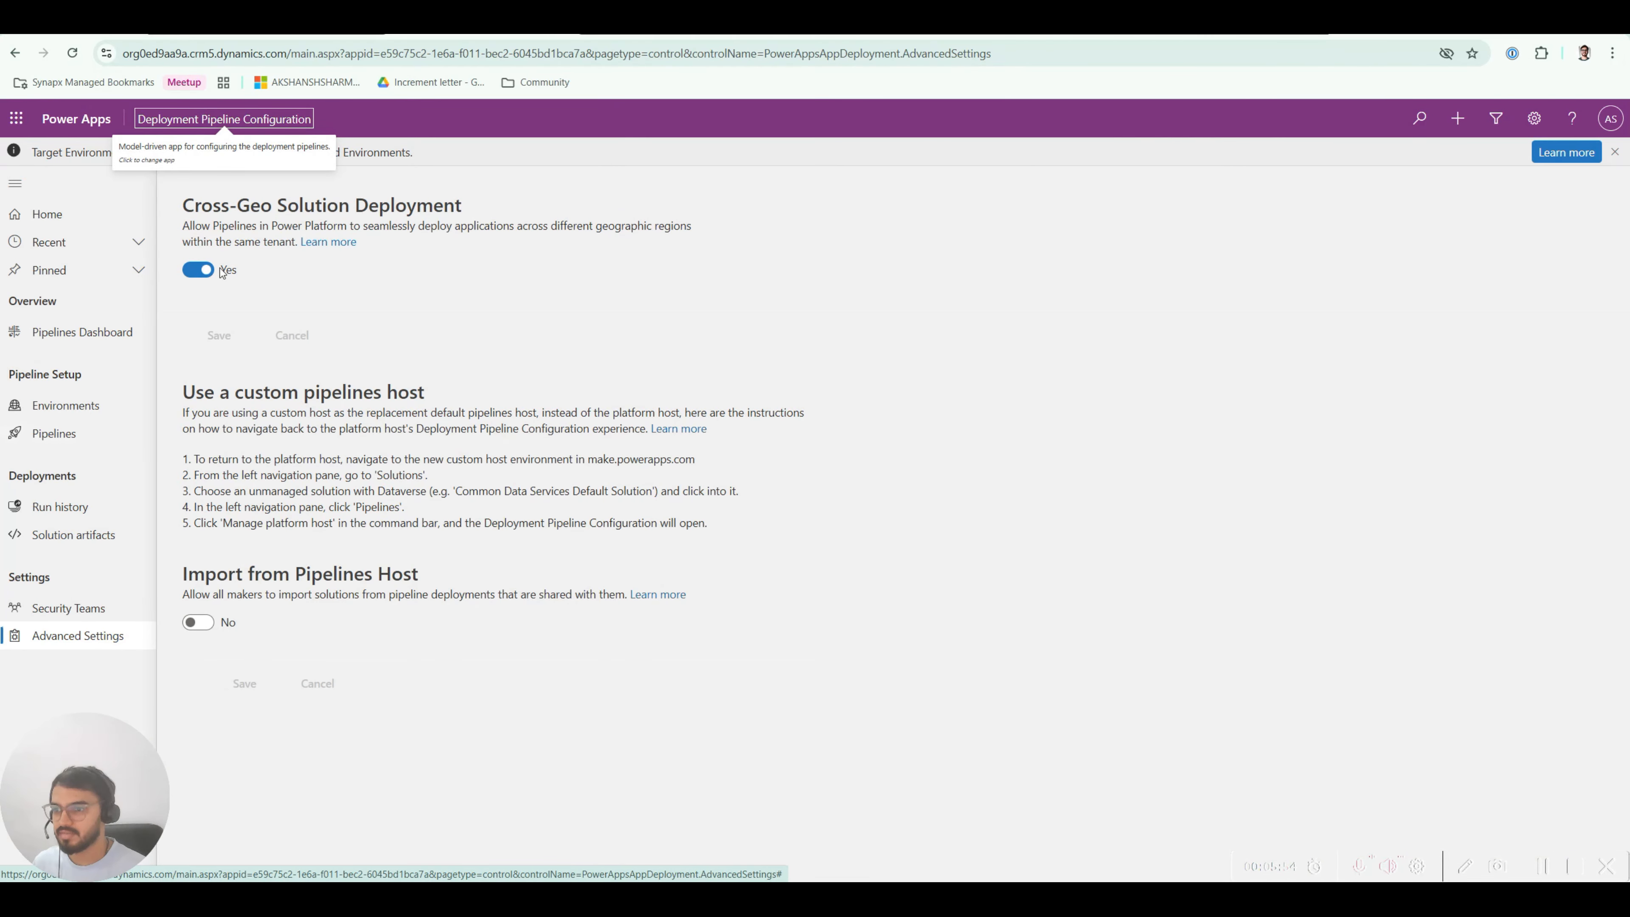
click(72, 436)
click(70, 405)
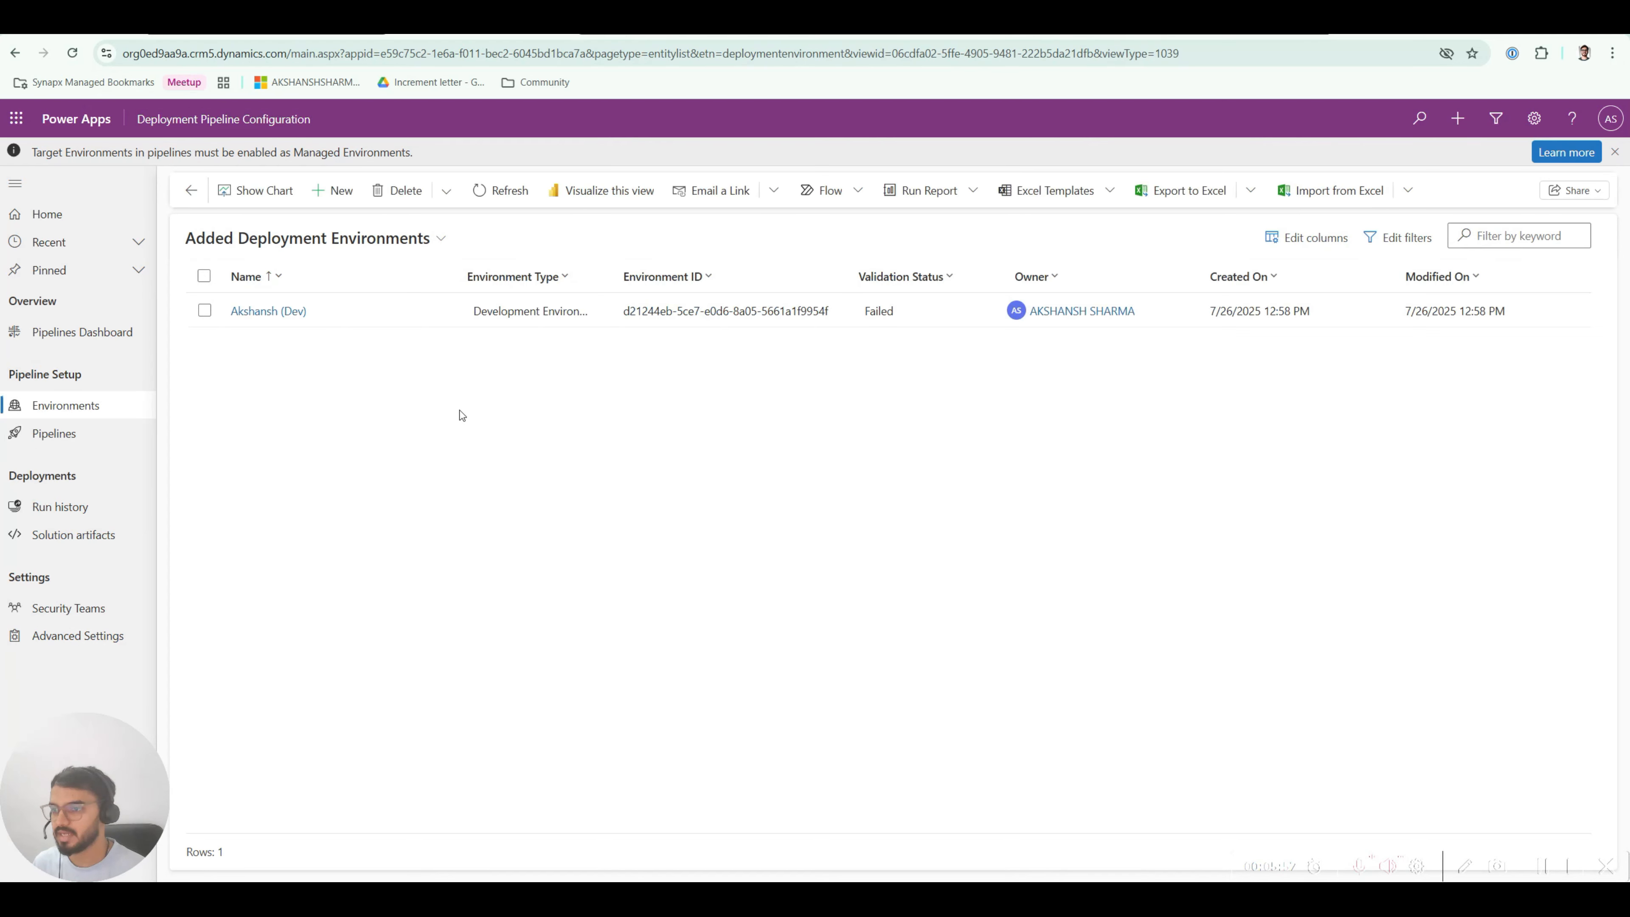
Step: Open the Dev deployment environment record and refresh and save it to recheck validation, still Failed
click(298, 318)
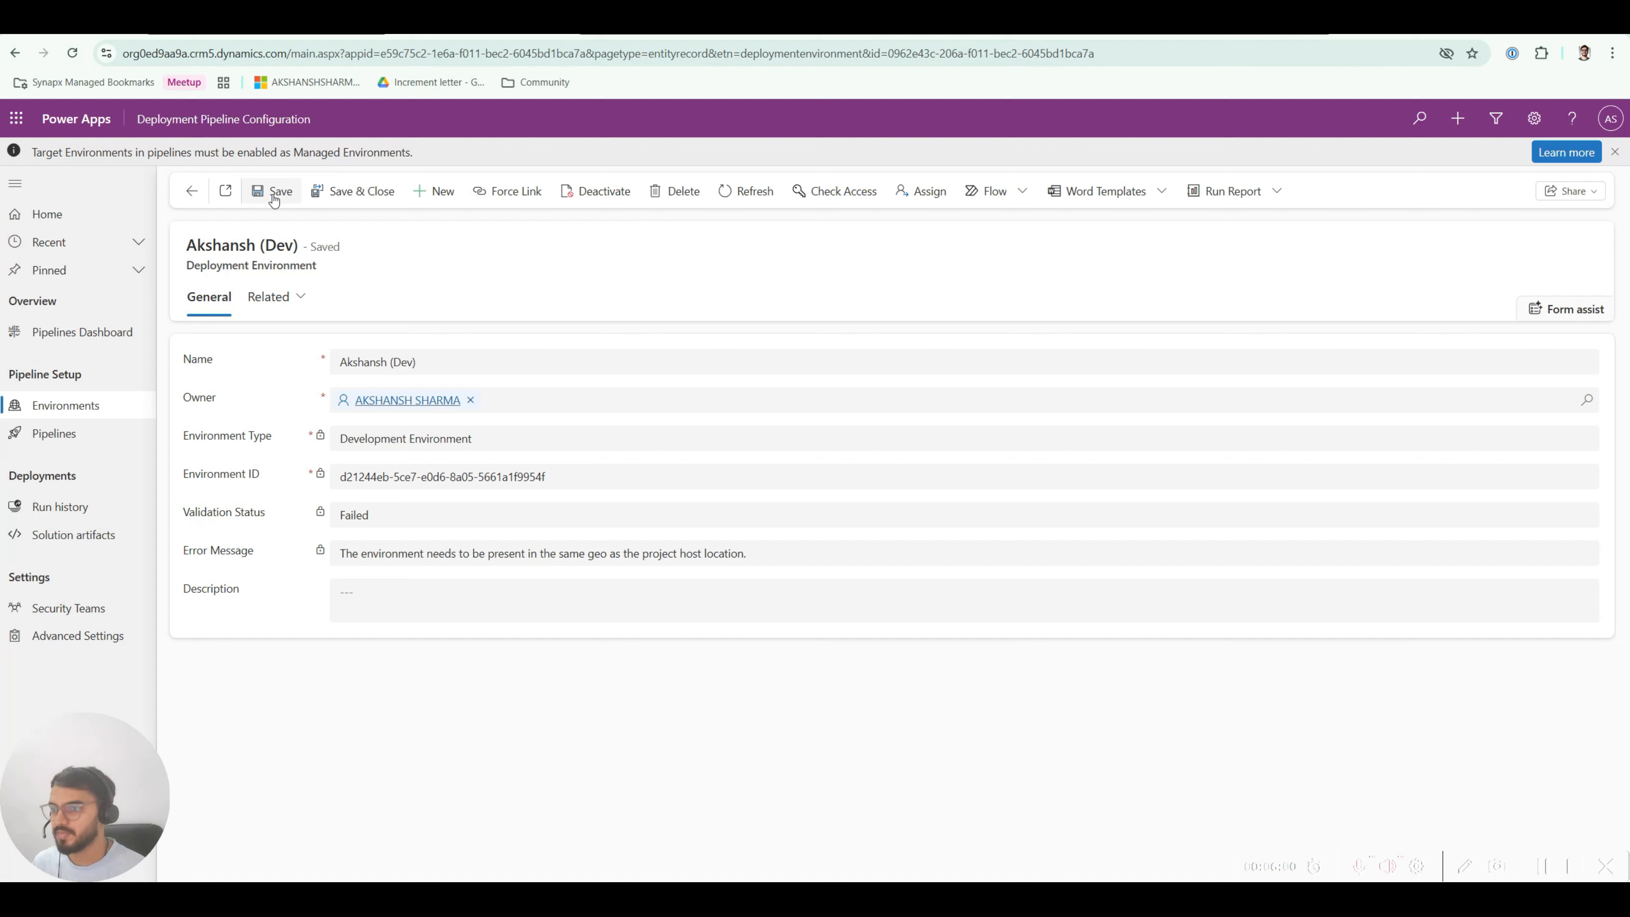
click(735, 192)
click(748, 190)
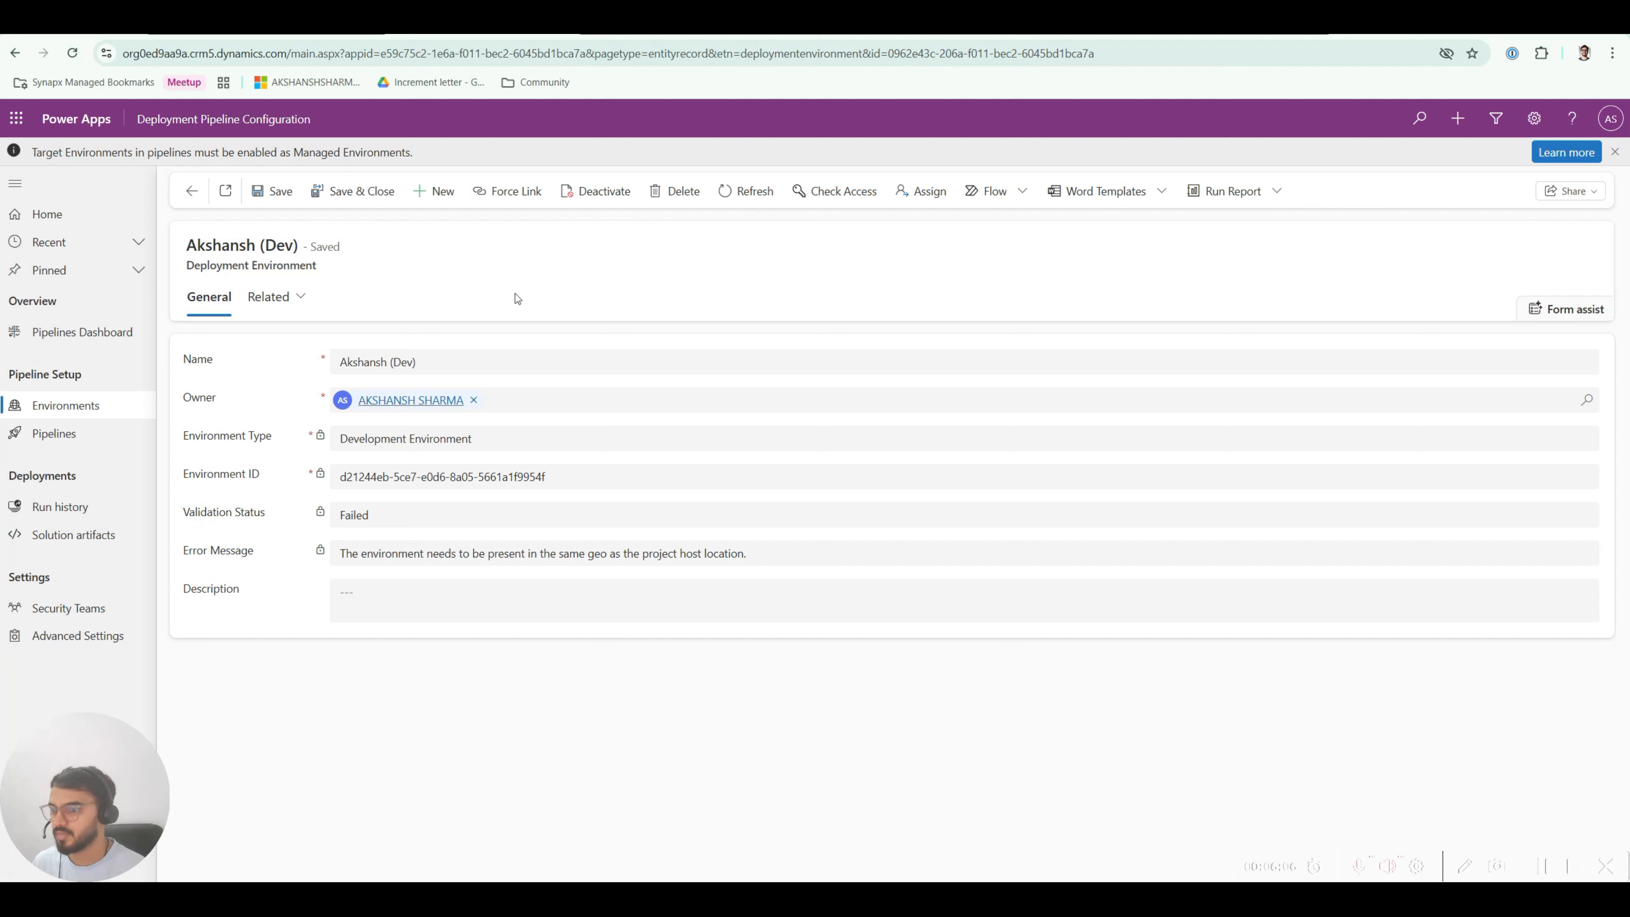
click(266, 187)
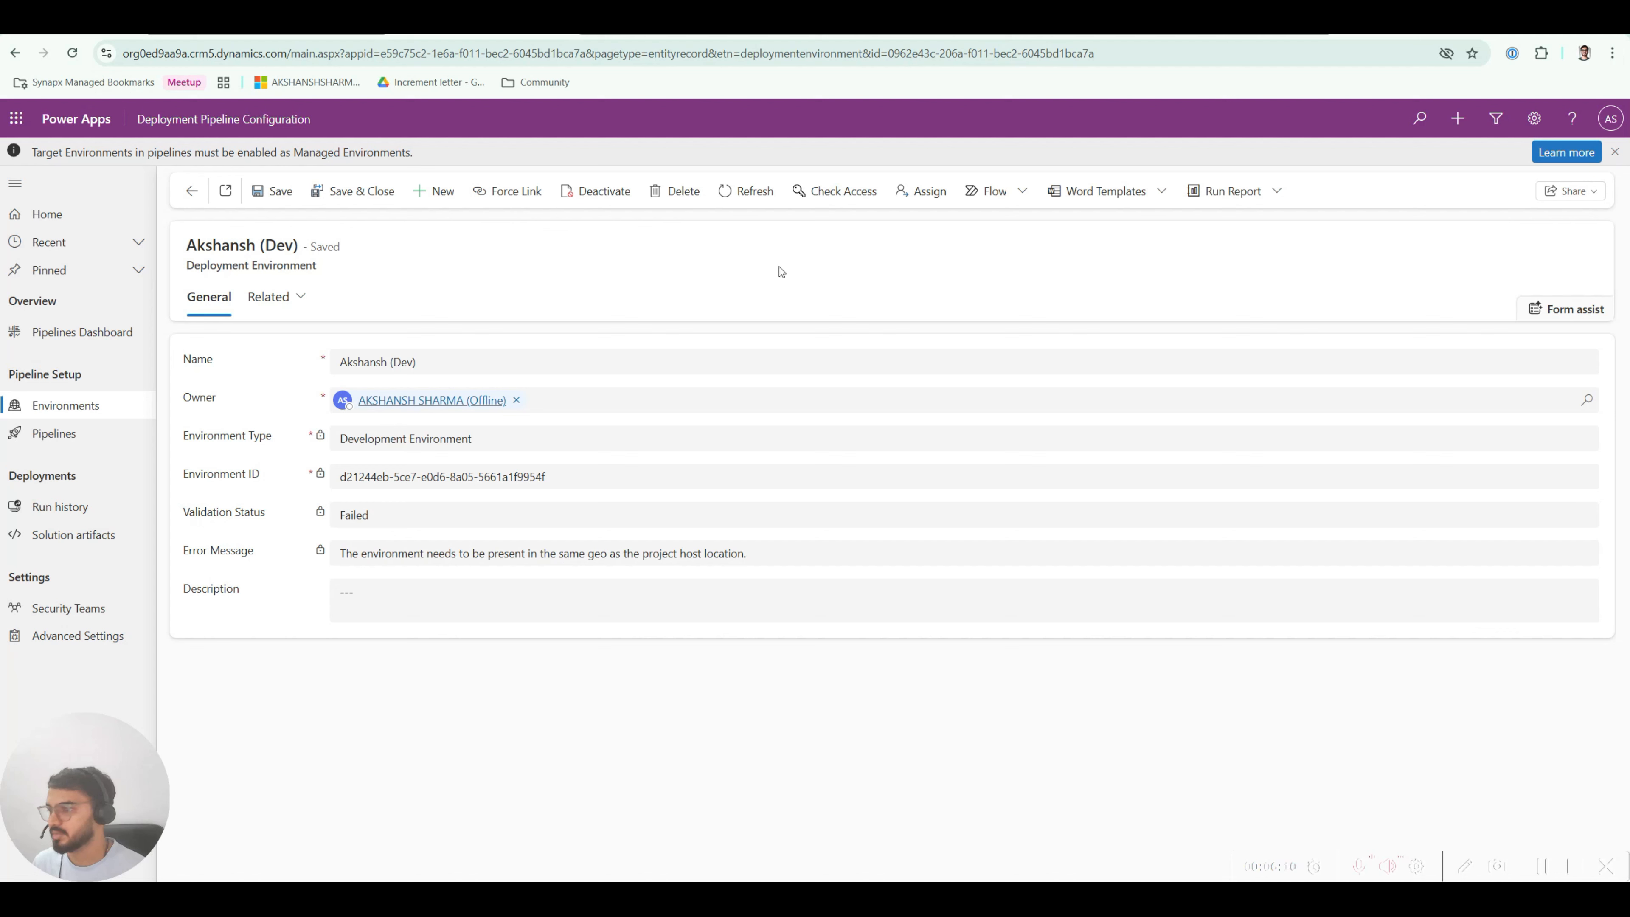
click(732, 197)
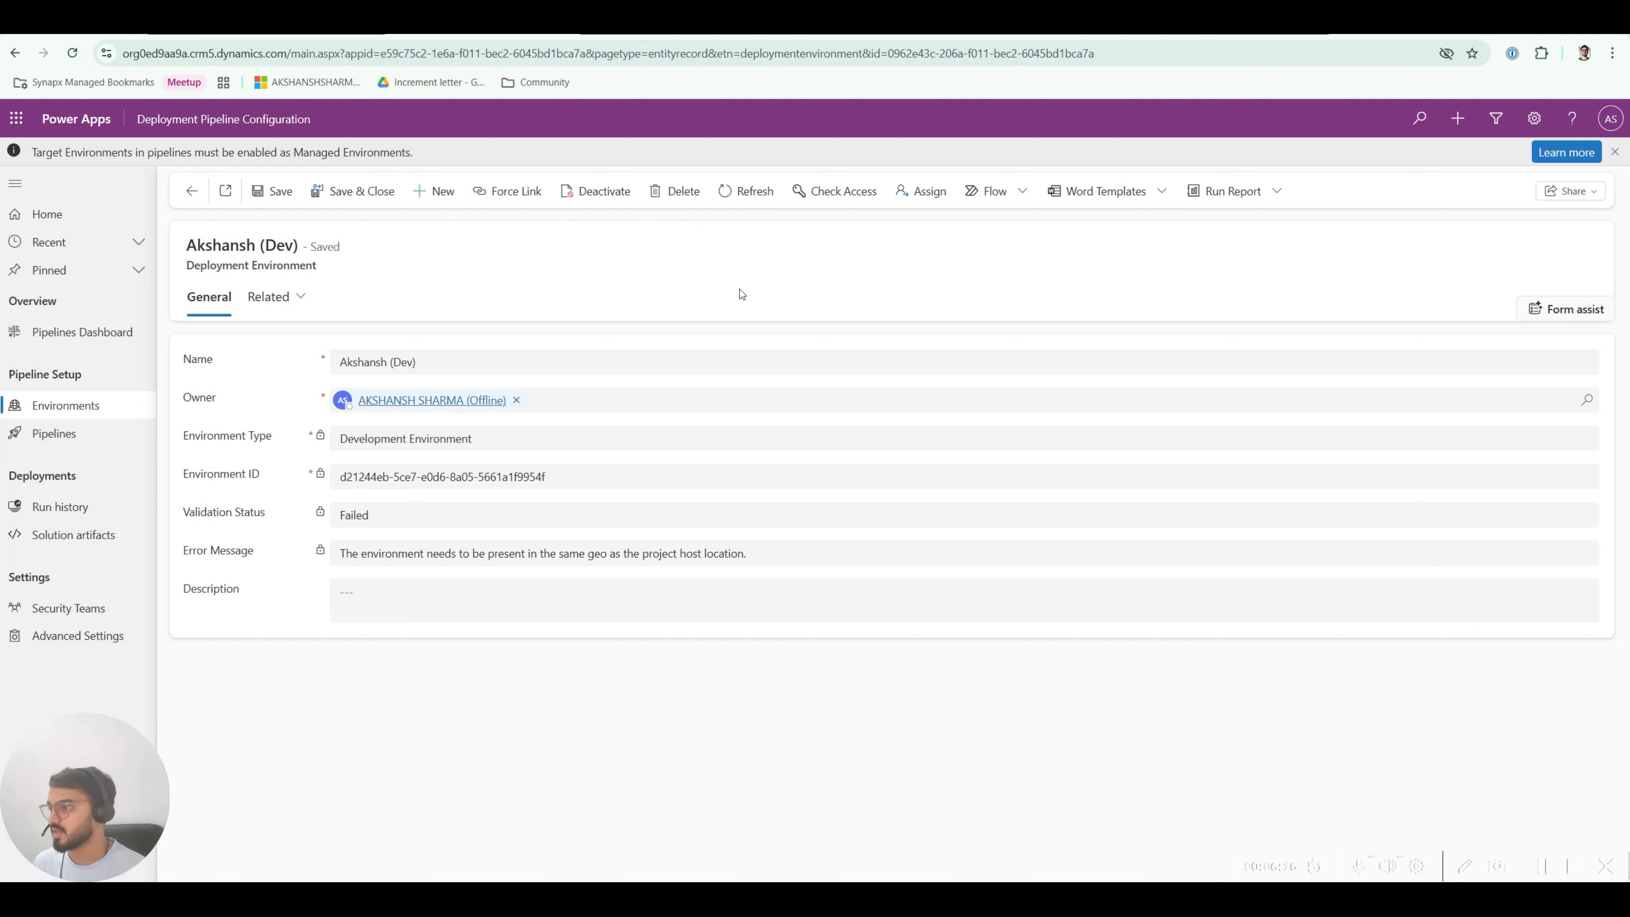
Step: Delete the failed Dev record and start a new one named with the user's name plus '(Dev)'
click(673, 192)
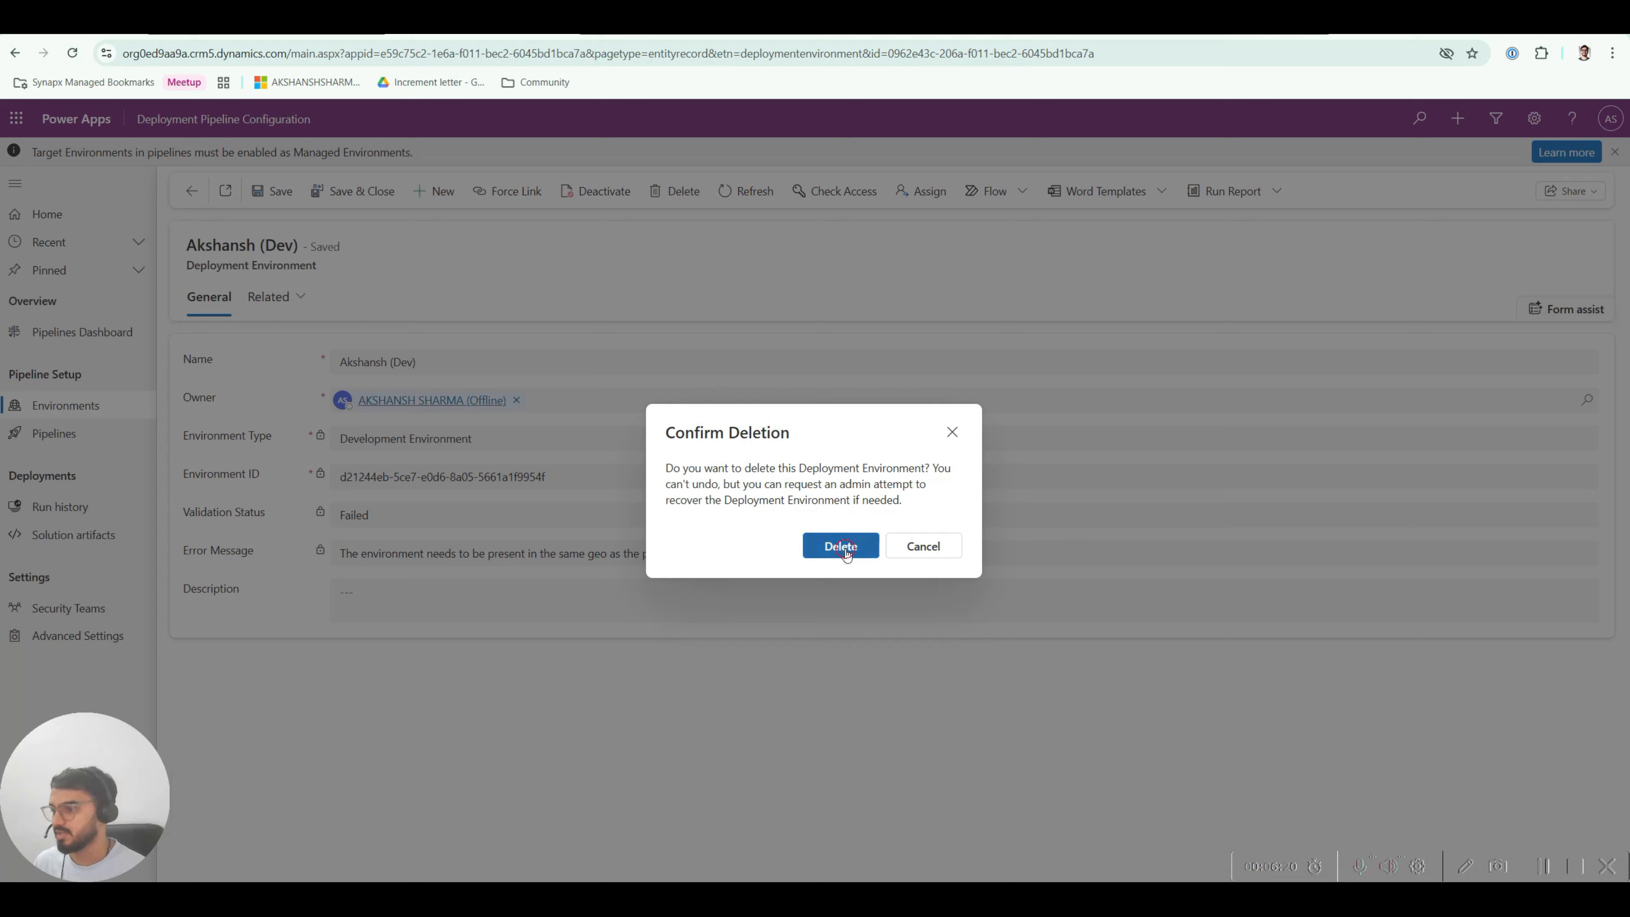
click(846, 550)
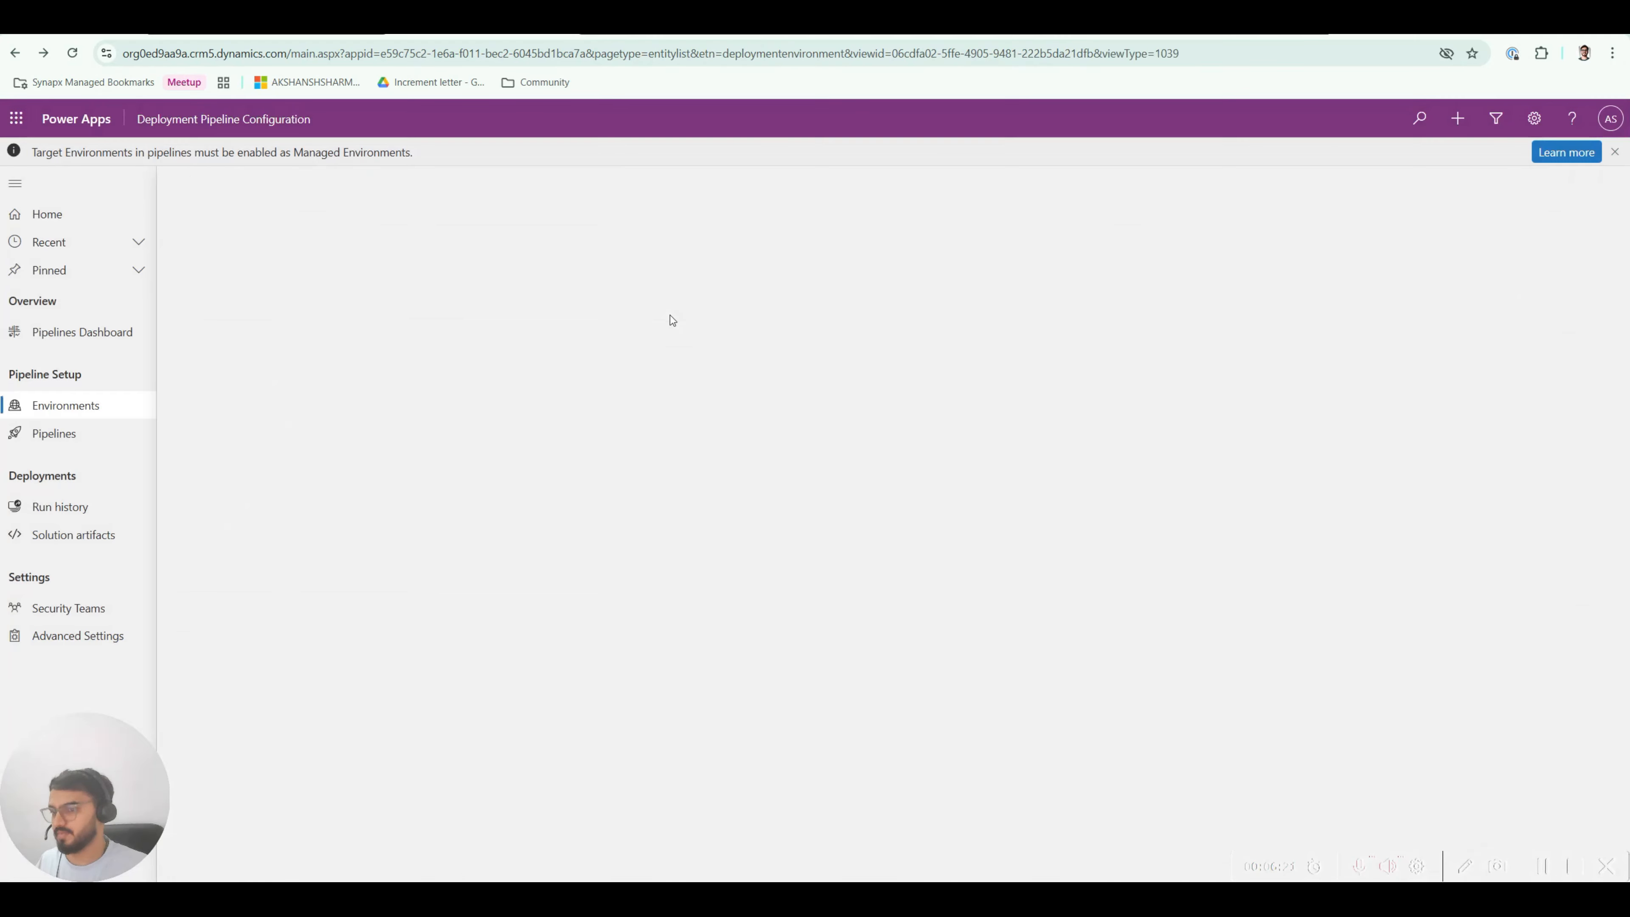
click(333, 191)
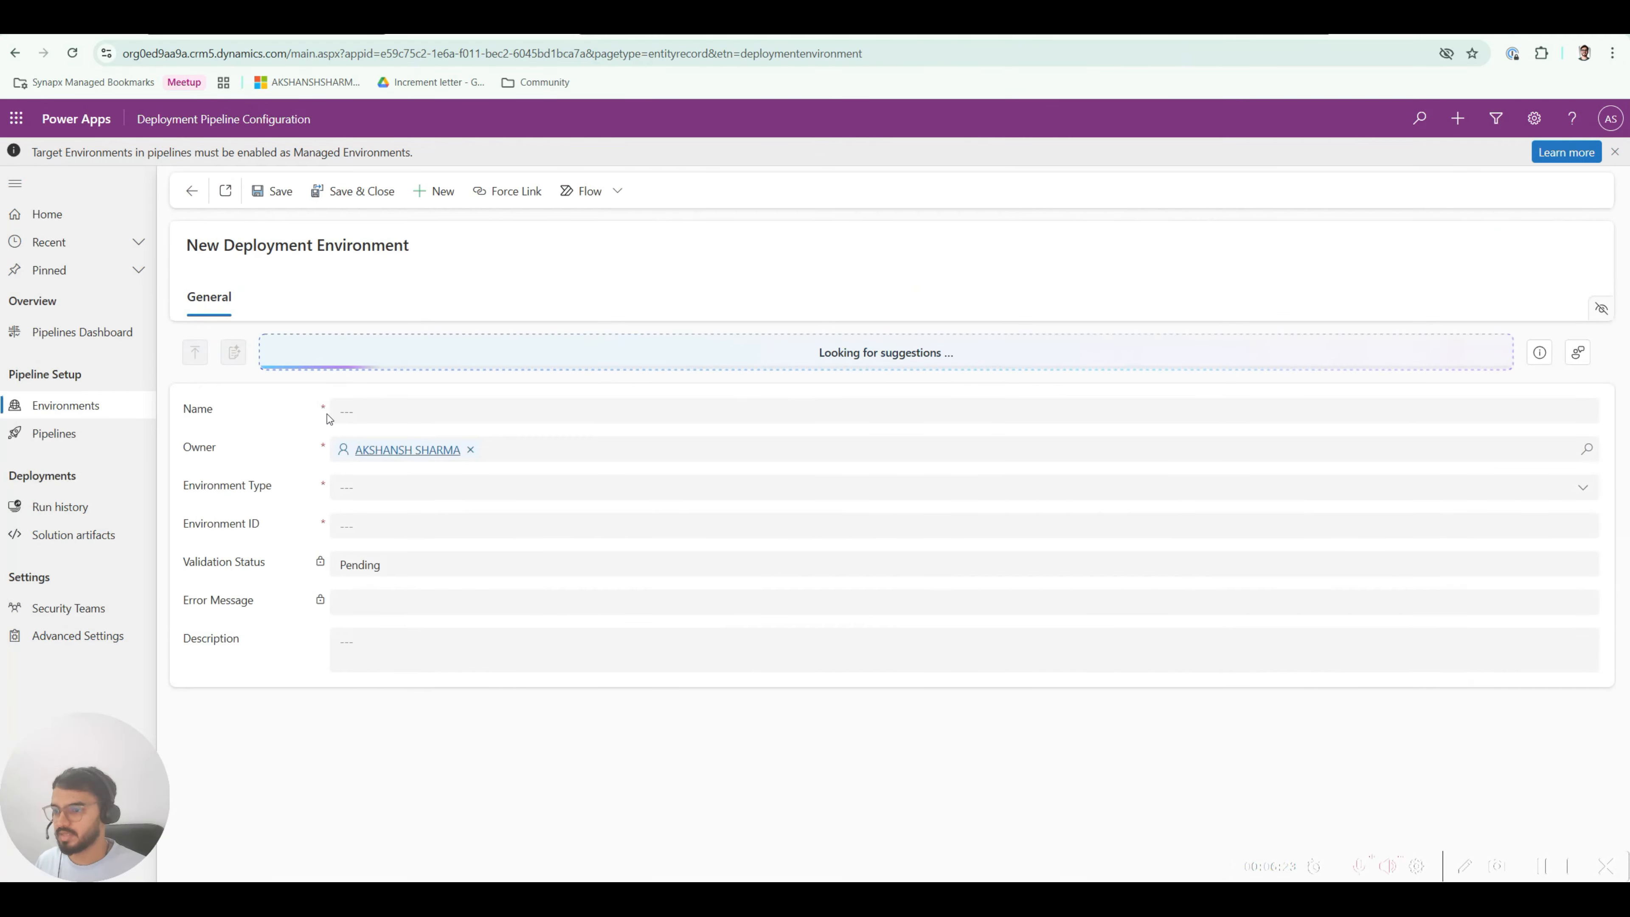
click(347, 411)
text(Akshansh)
key(Tab)
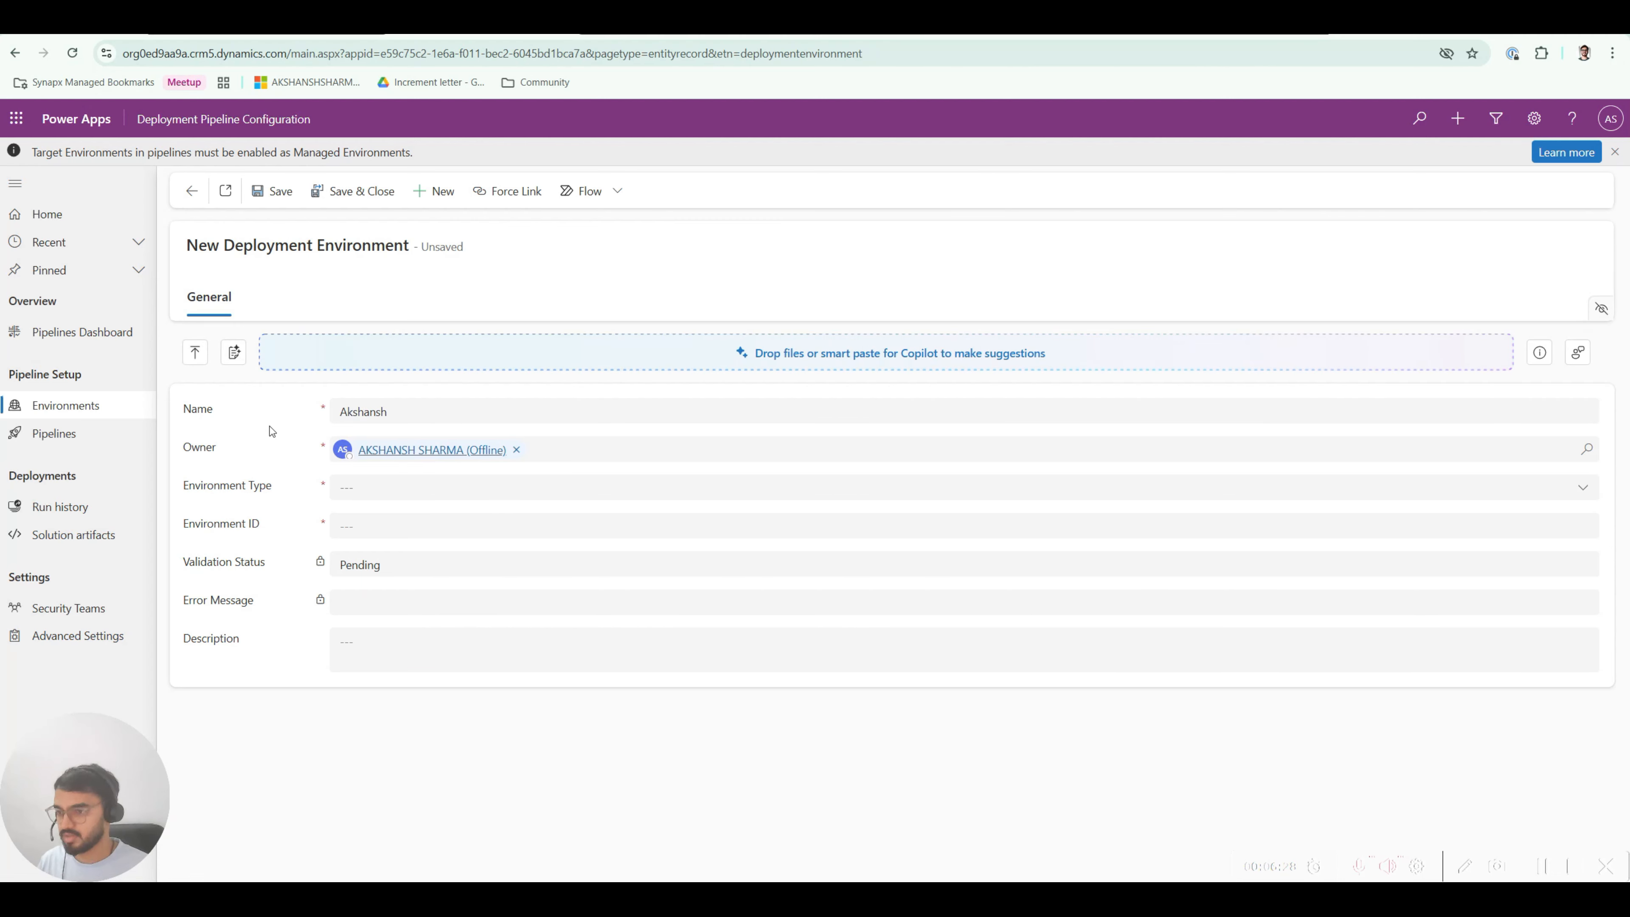
click(519, 414)
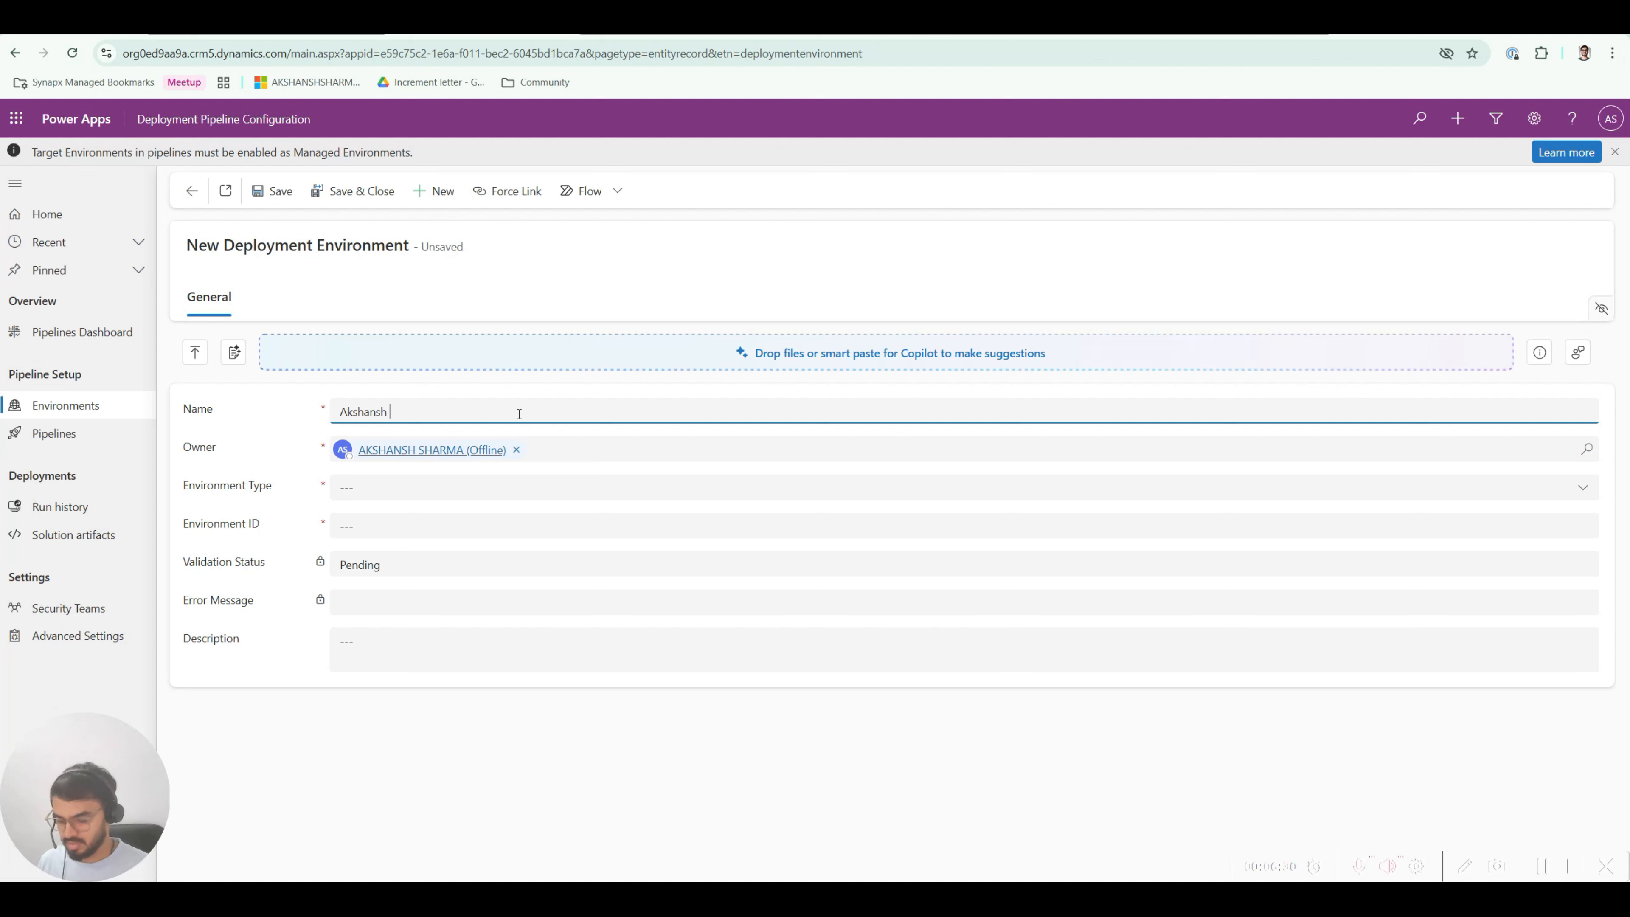
text((Dev)
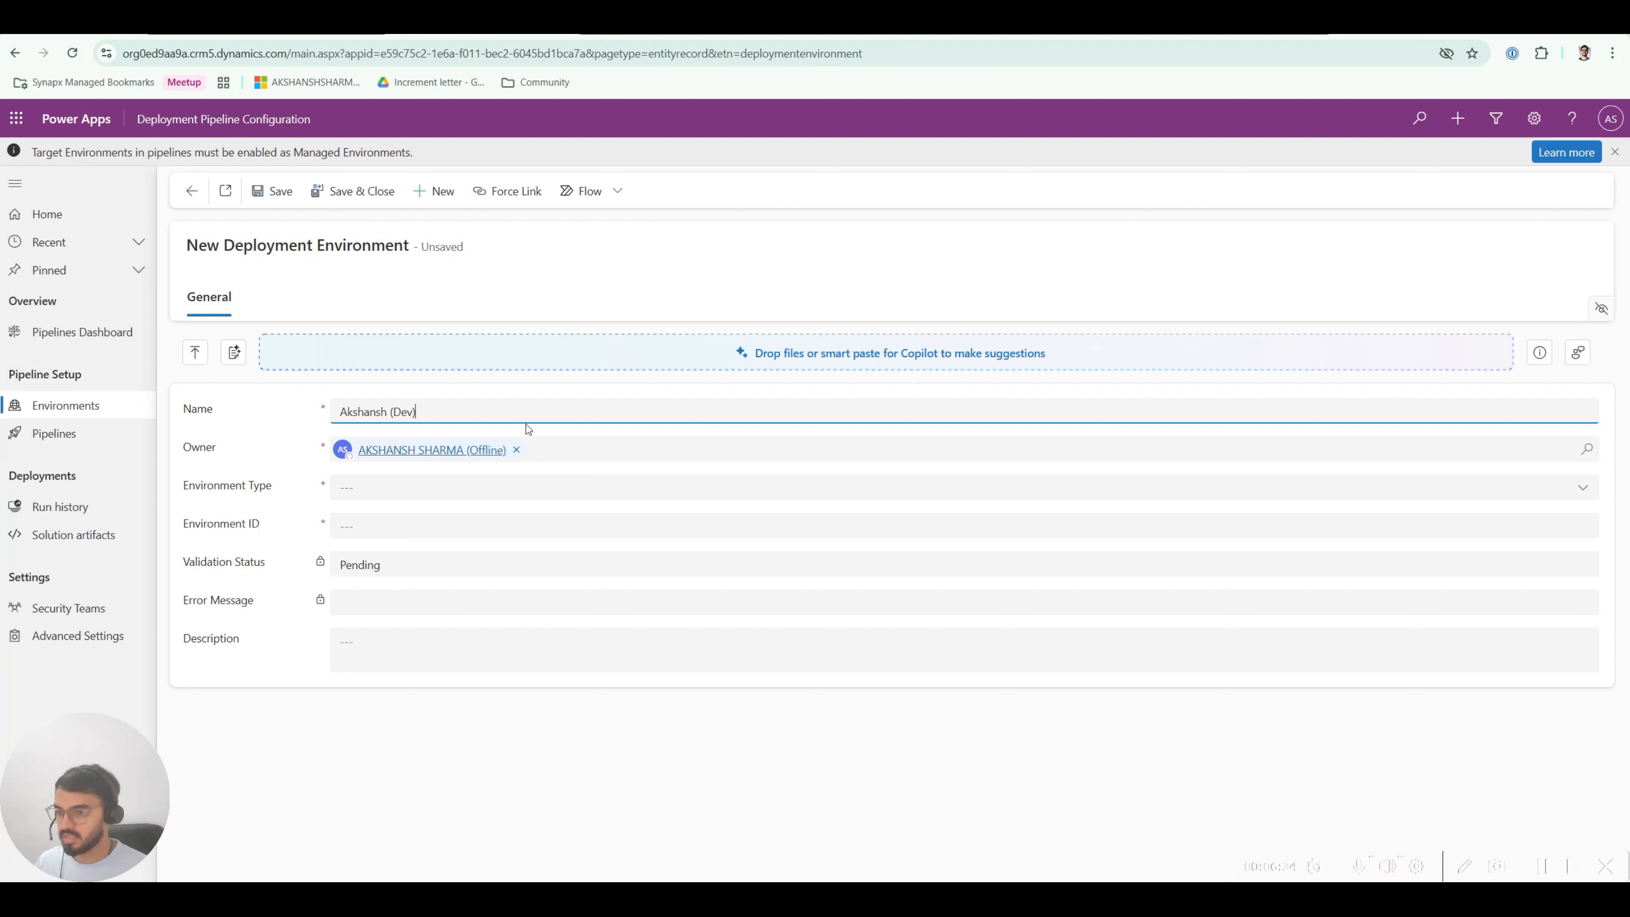
Step: Make it a Development Environment with the pasted Environment ID, save, and confirm validation Success
click(401, 487)
click(380, 544)
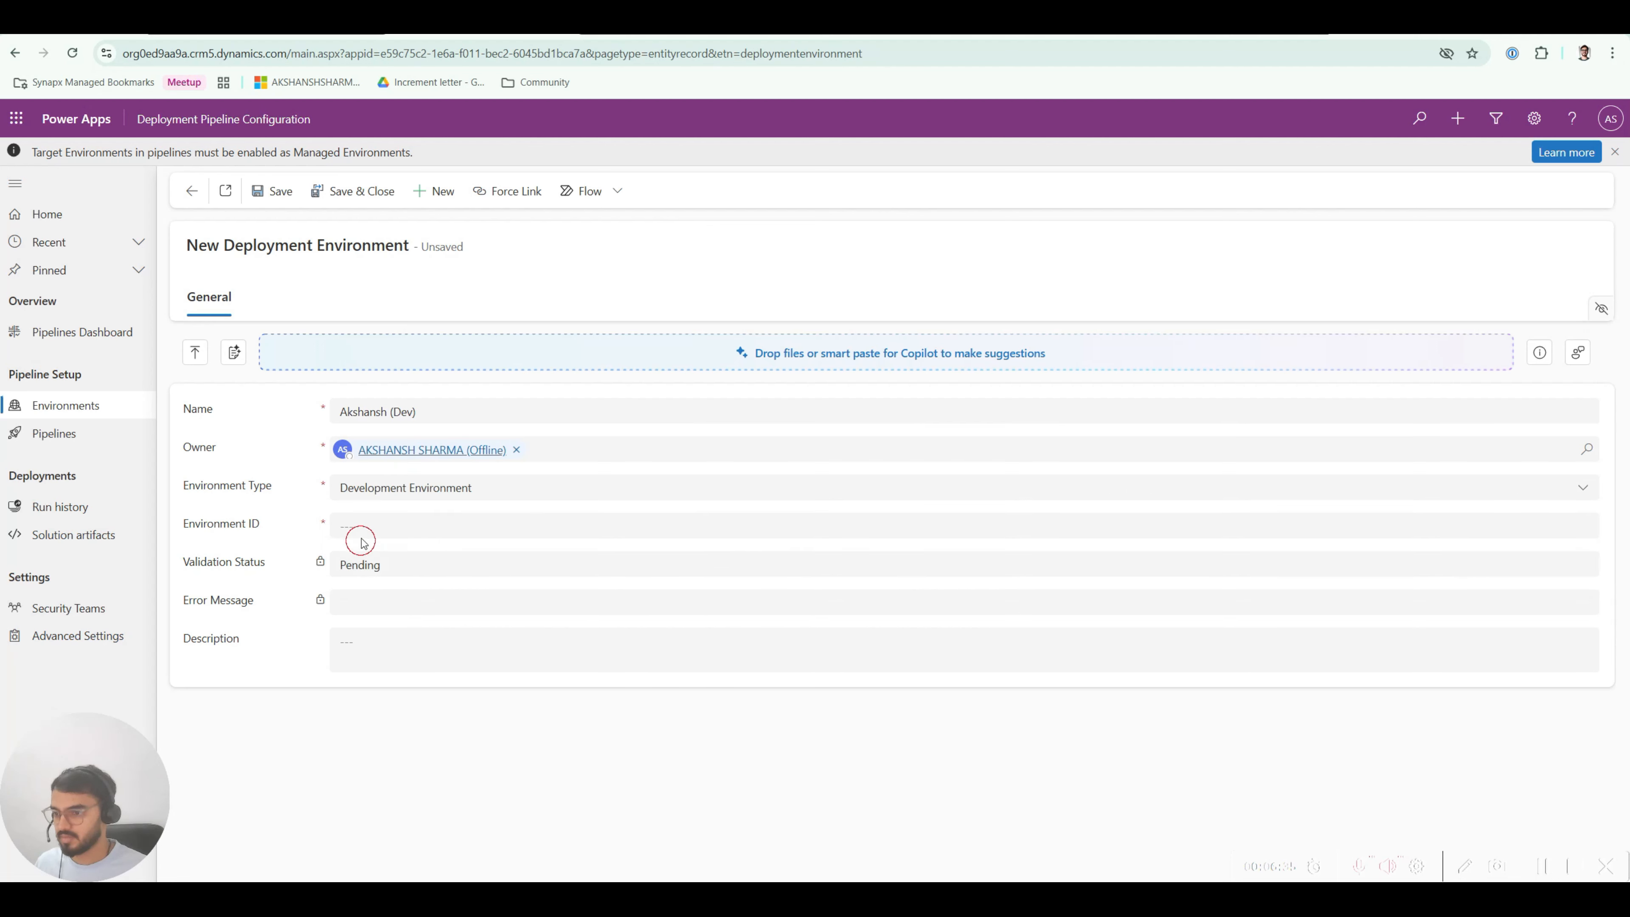
click(313, 526)
text(d21244eb-5ce7-e0d6-8a05-5661a1f9954f)
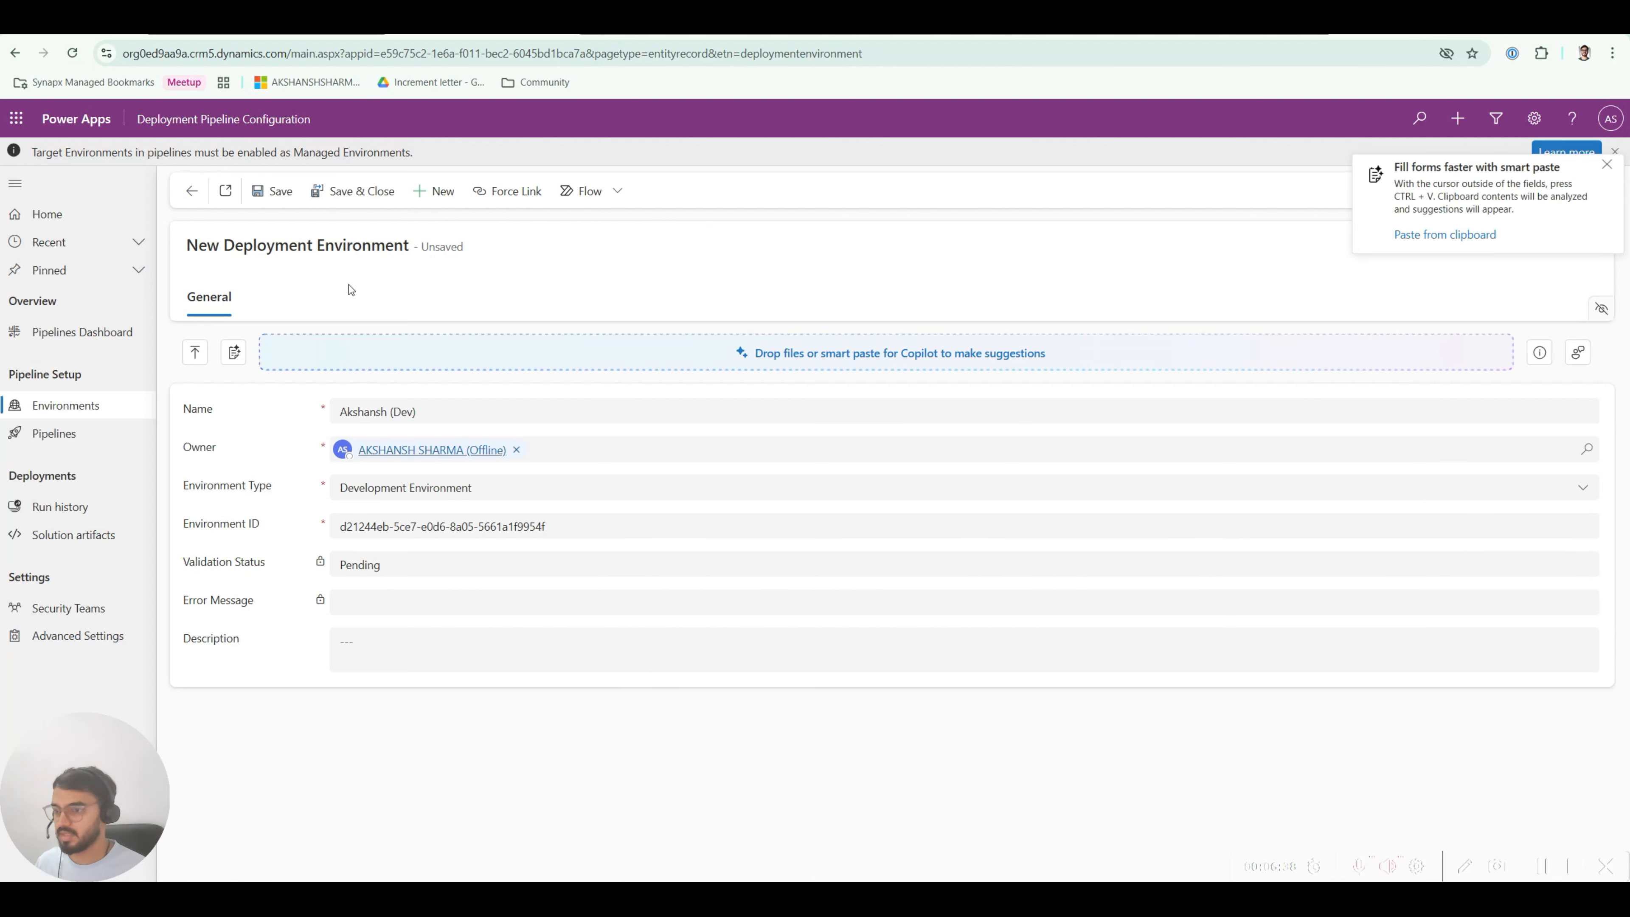
click(273, 191)
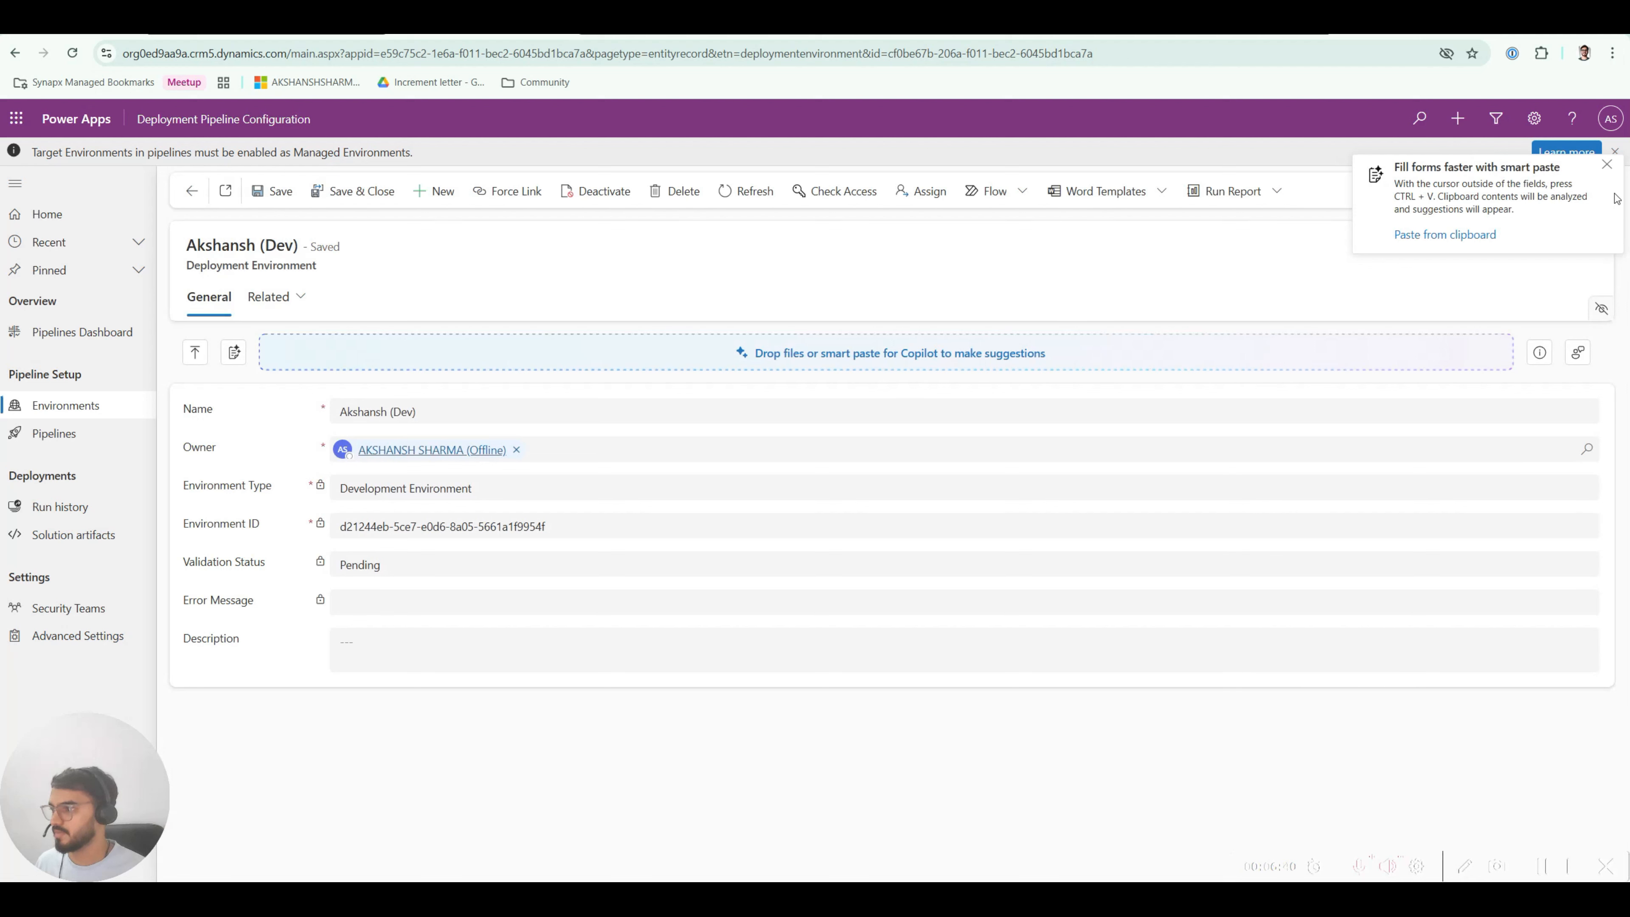
click(1607, 164)
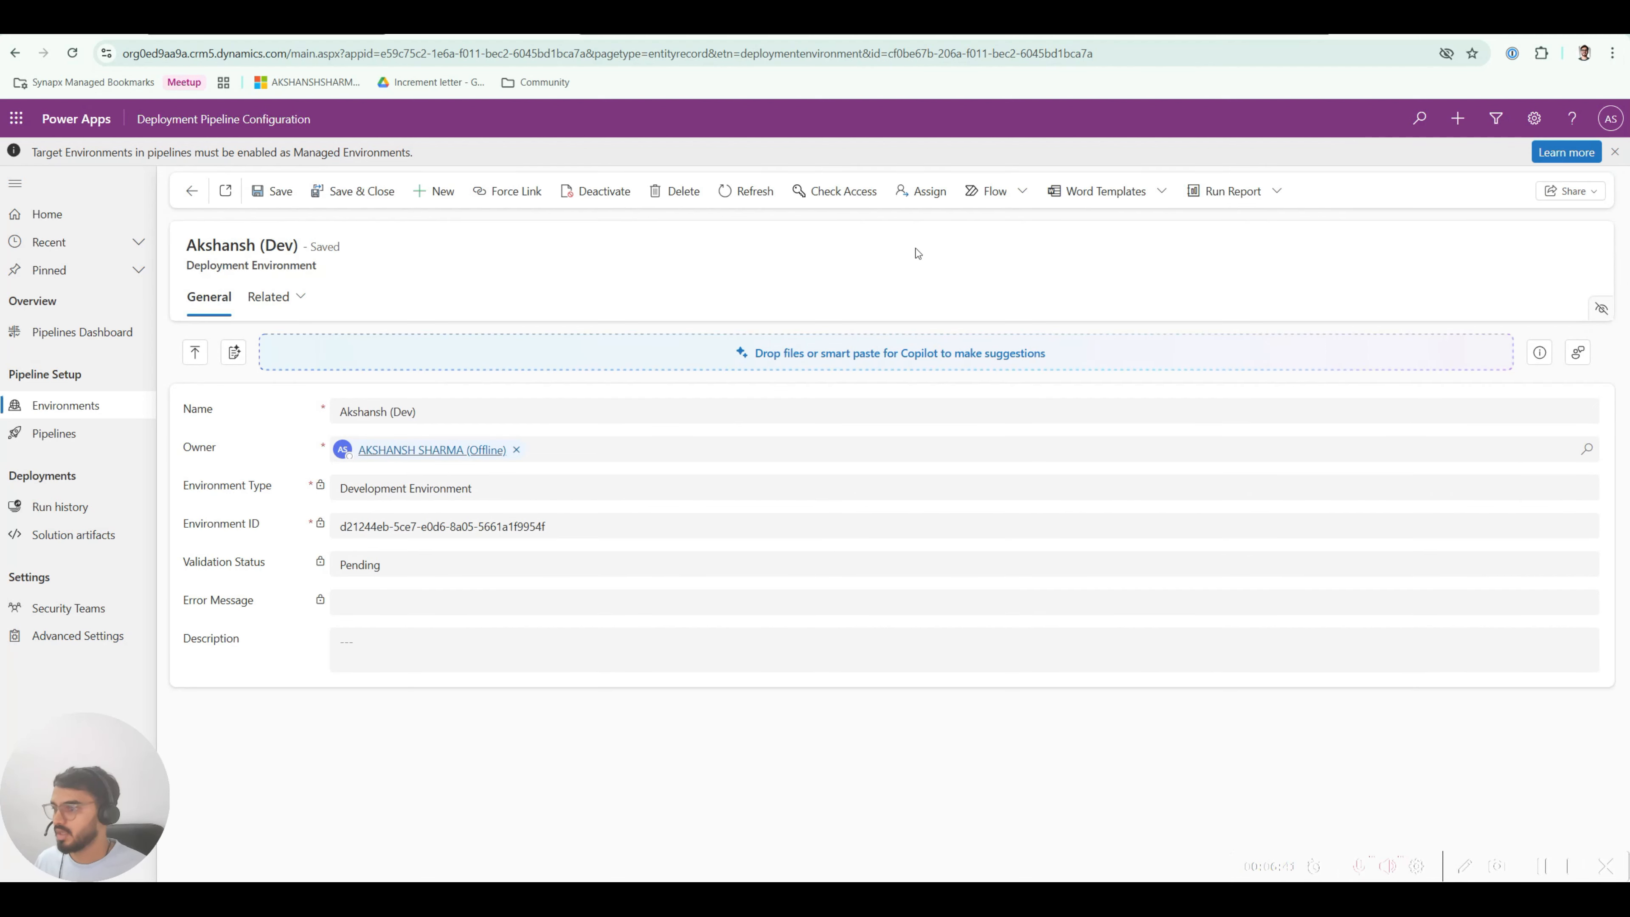
click(751, 193)
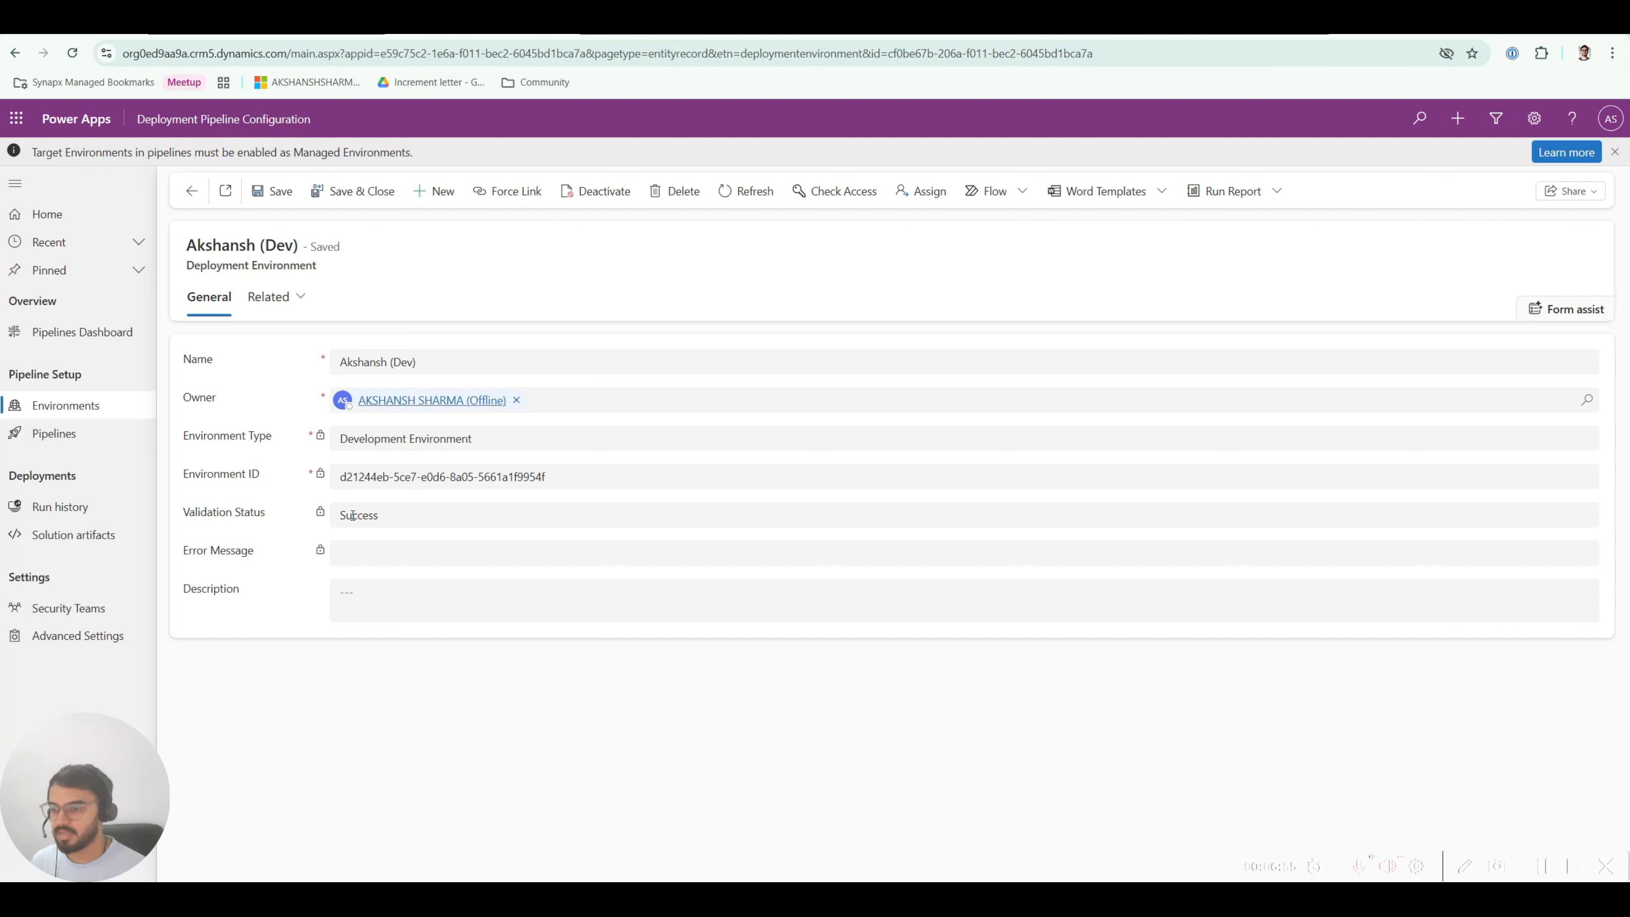
click(191, 191)
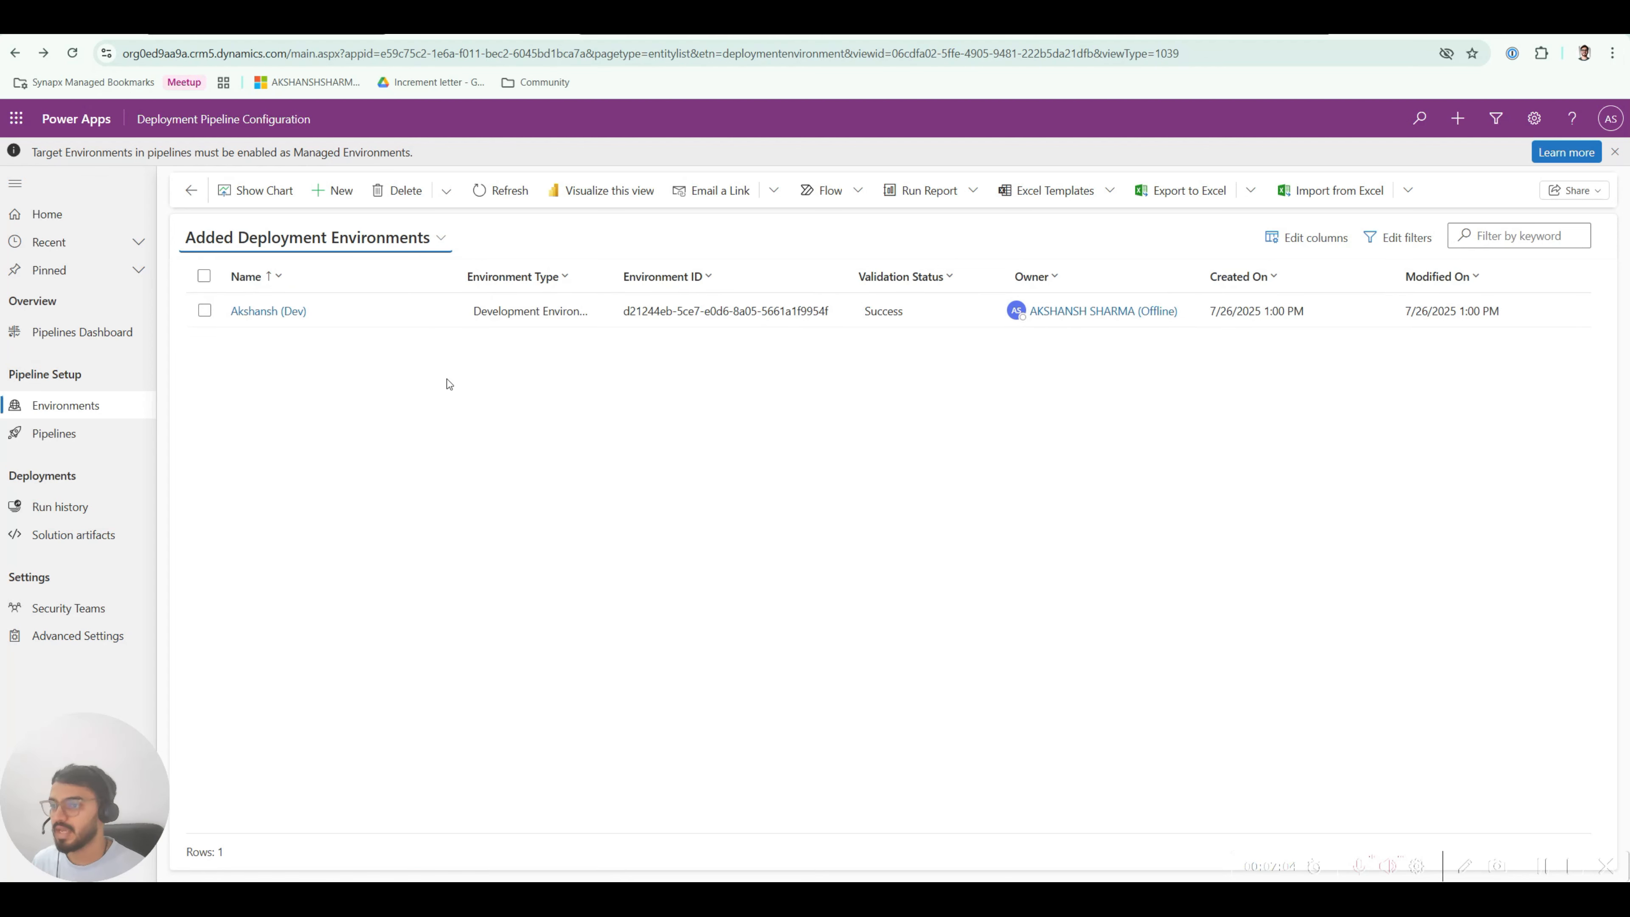
Step: In the admin center's Environments list, open the New environment panel
click(644, 29)
click(170, 197)
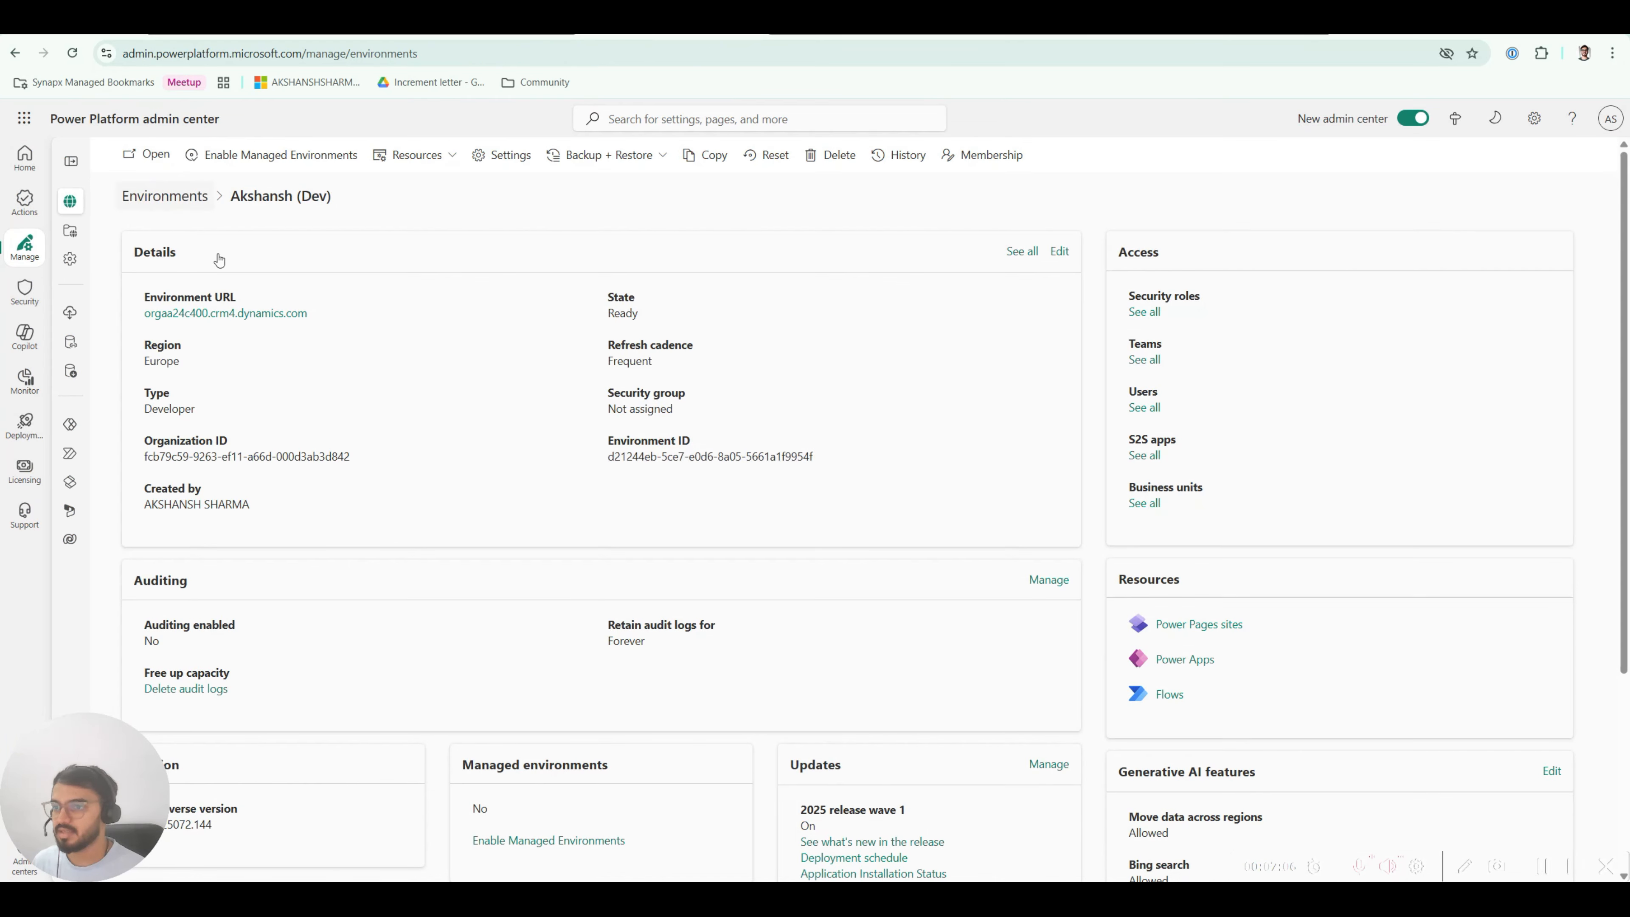
click(145, 156)
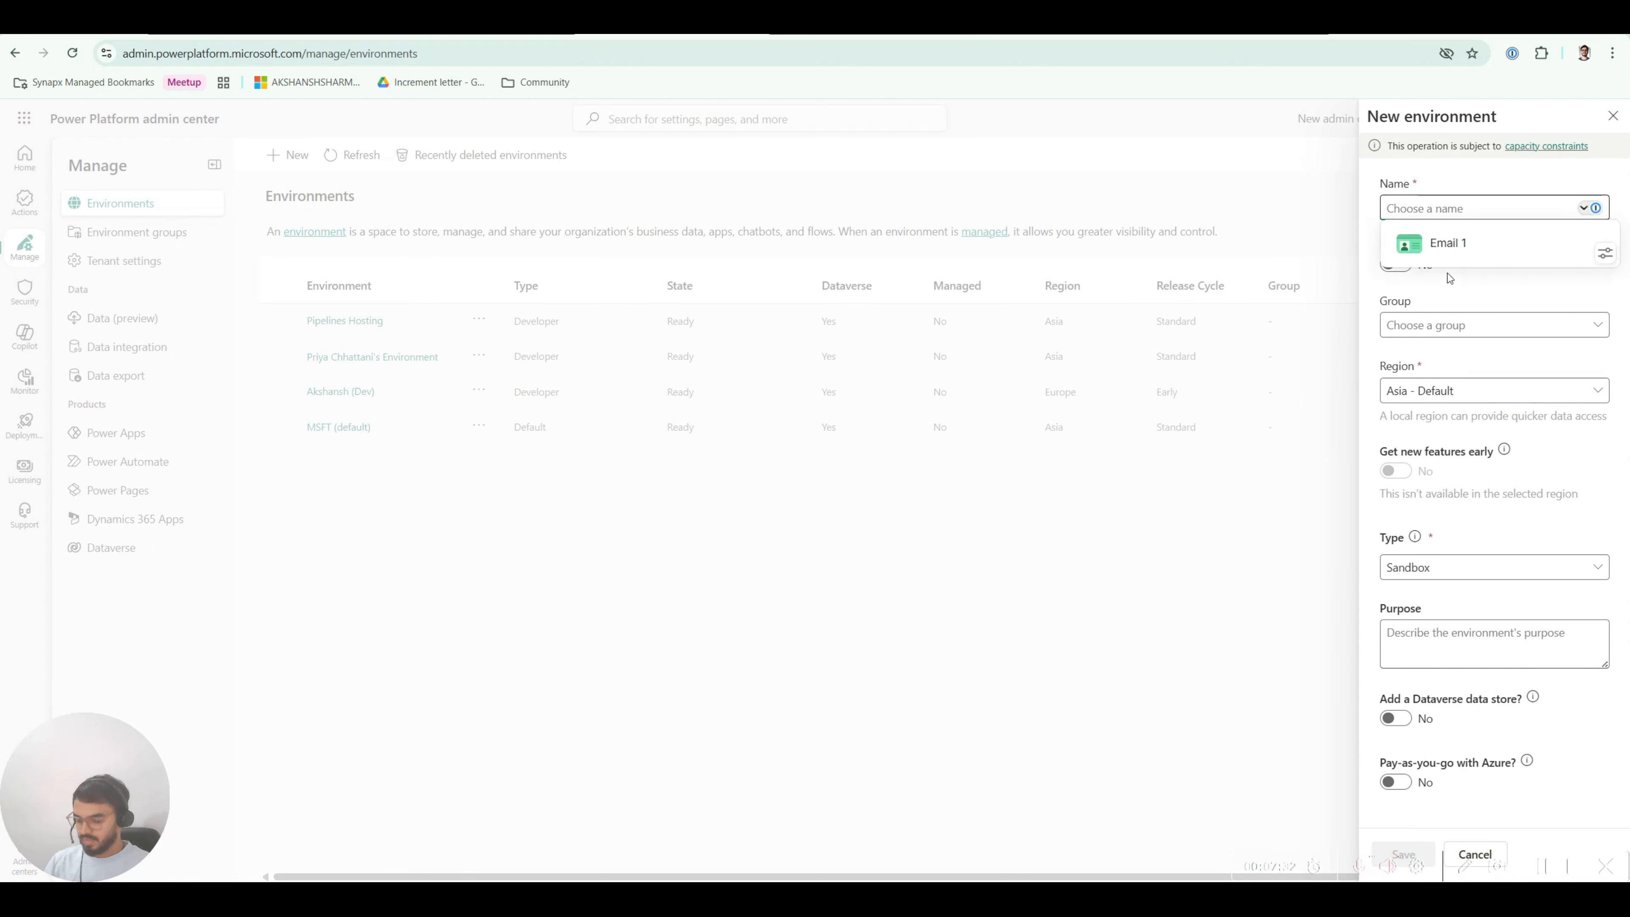
Step: Name the environment with the user's name plus '(UAT)', group None, type Developer
text(Akshansh )
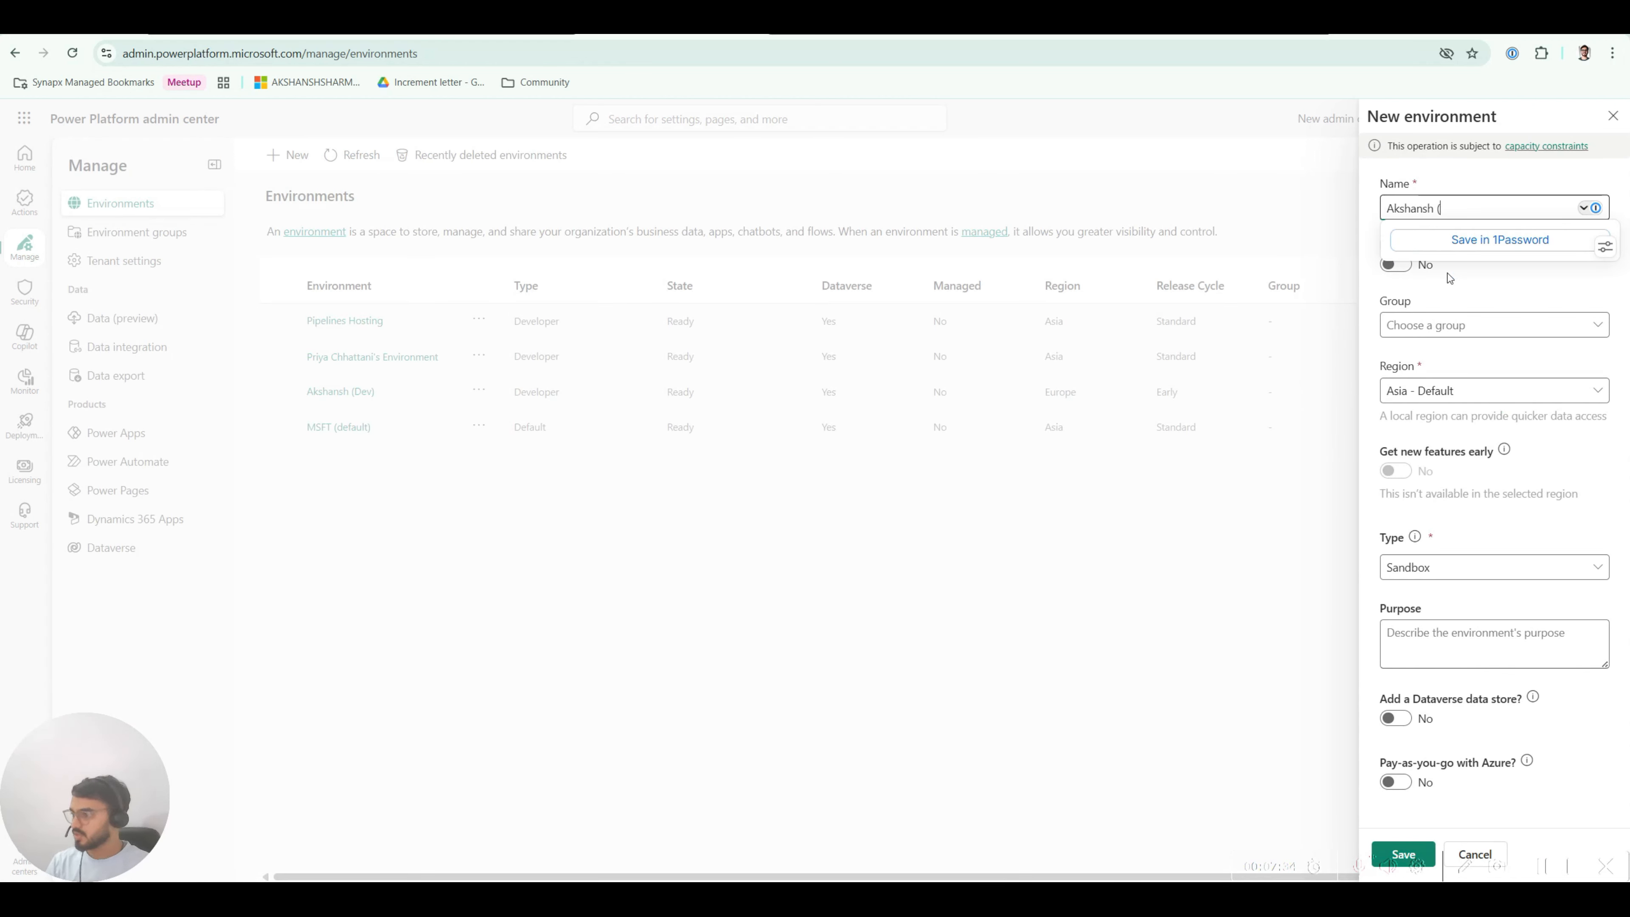
text((UAT))
click(1444, 324)
click(1441, 359)
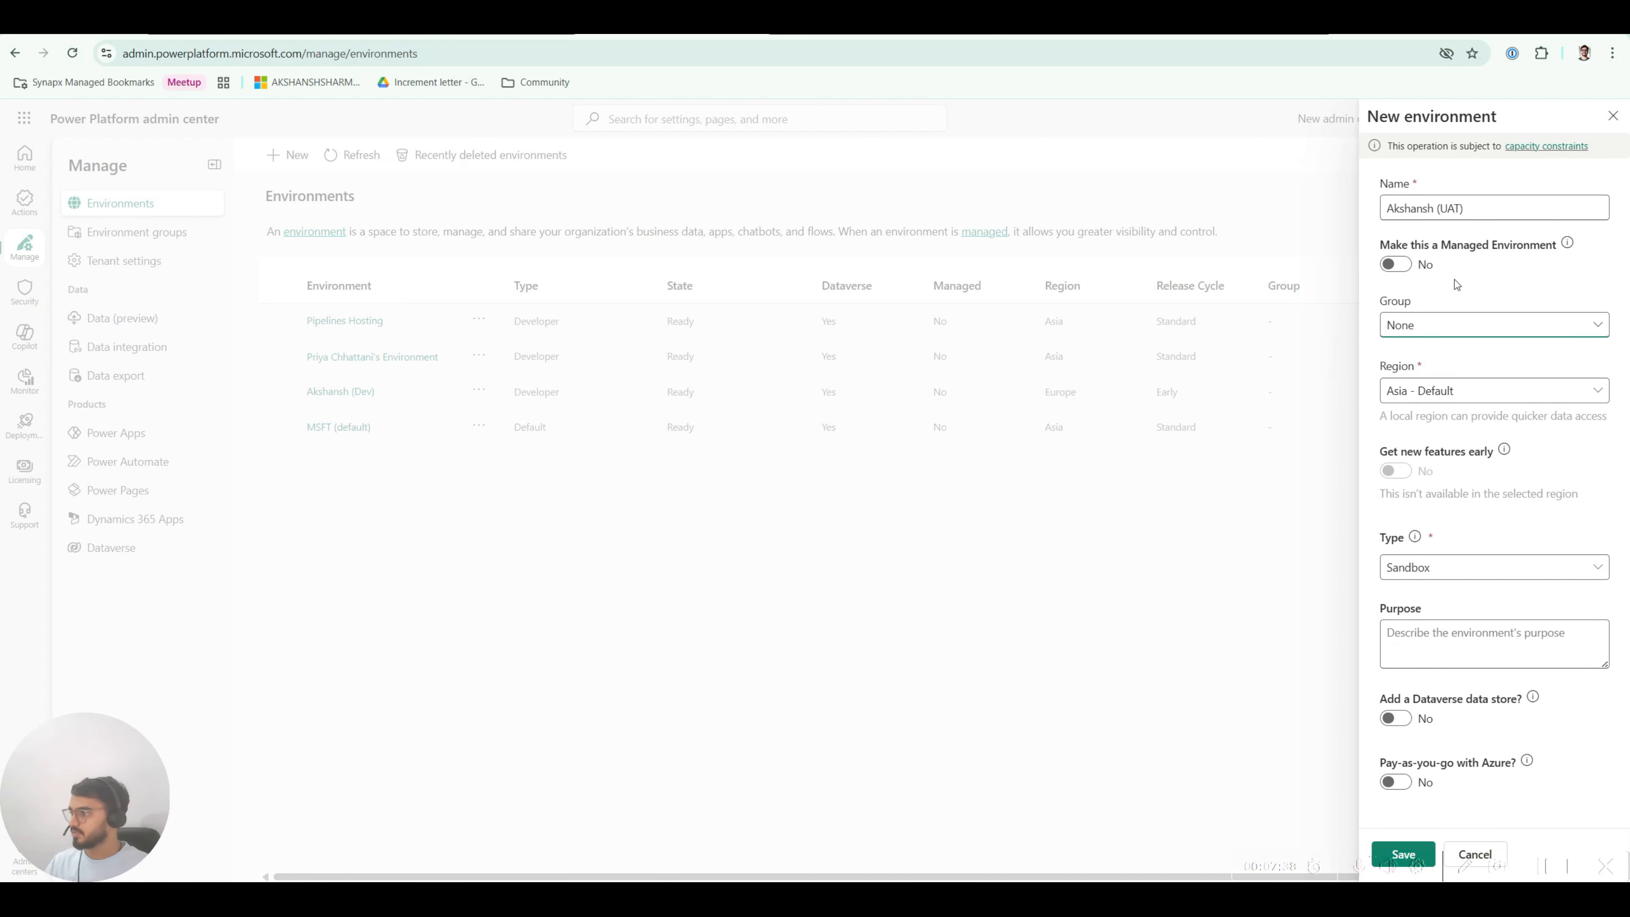
click(1424, 568)
click(1432, 623)
scroll(1435, 622, down, 3)
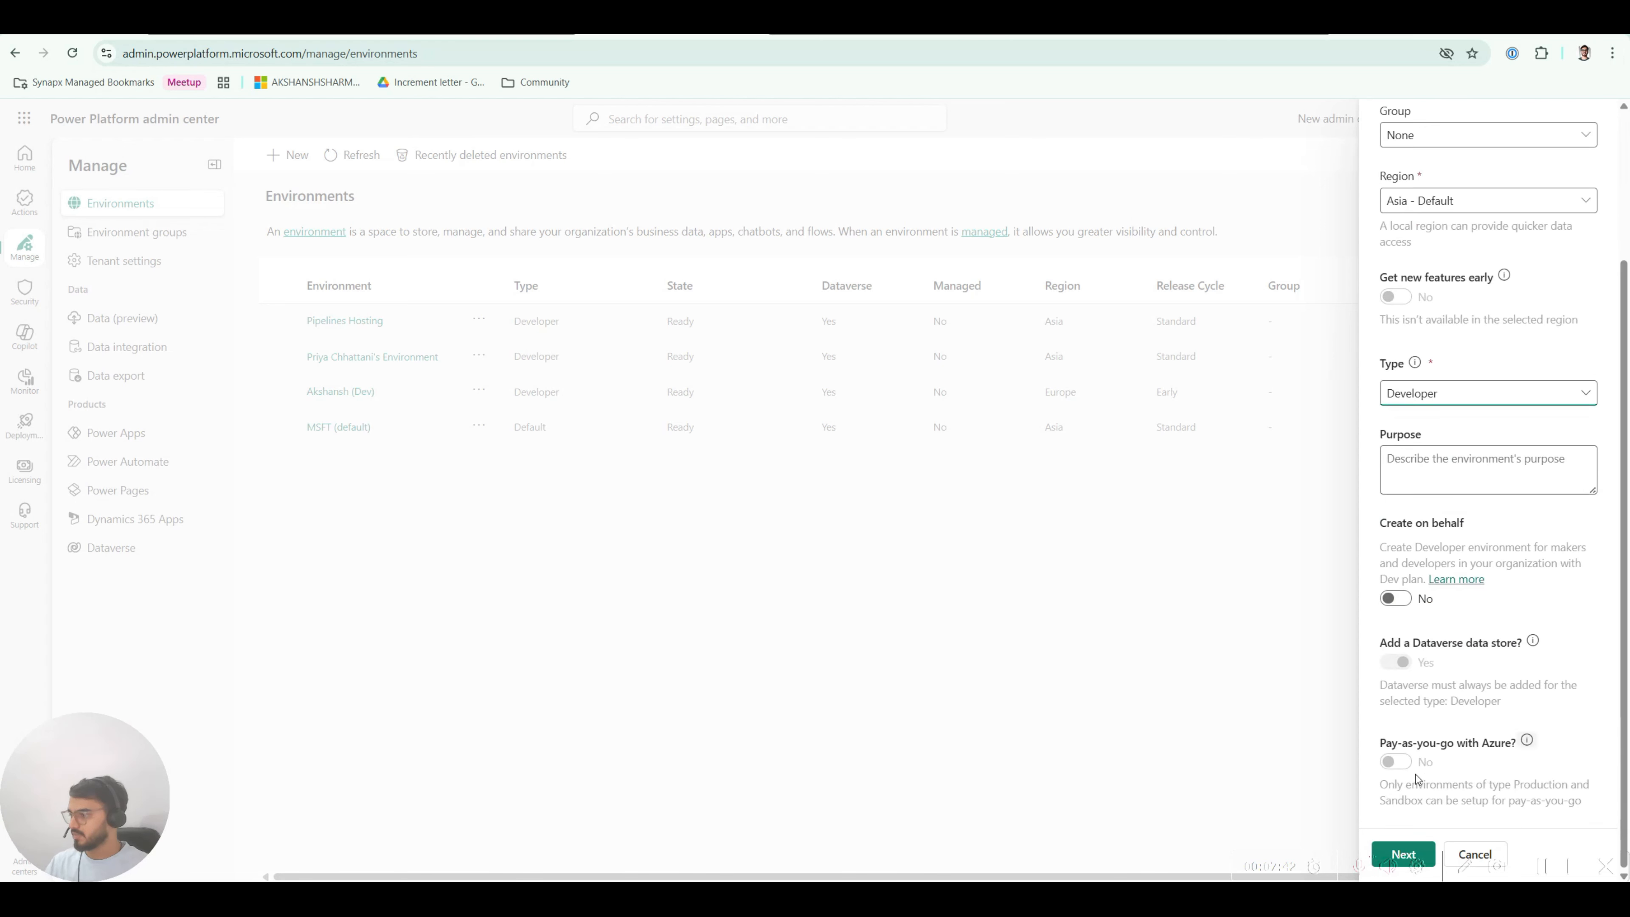
click(1417, 847)
Step: Choose USD ($) as the Dataverse currency and create the UAT environment
click(1443, 325)
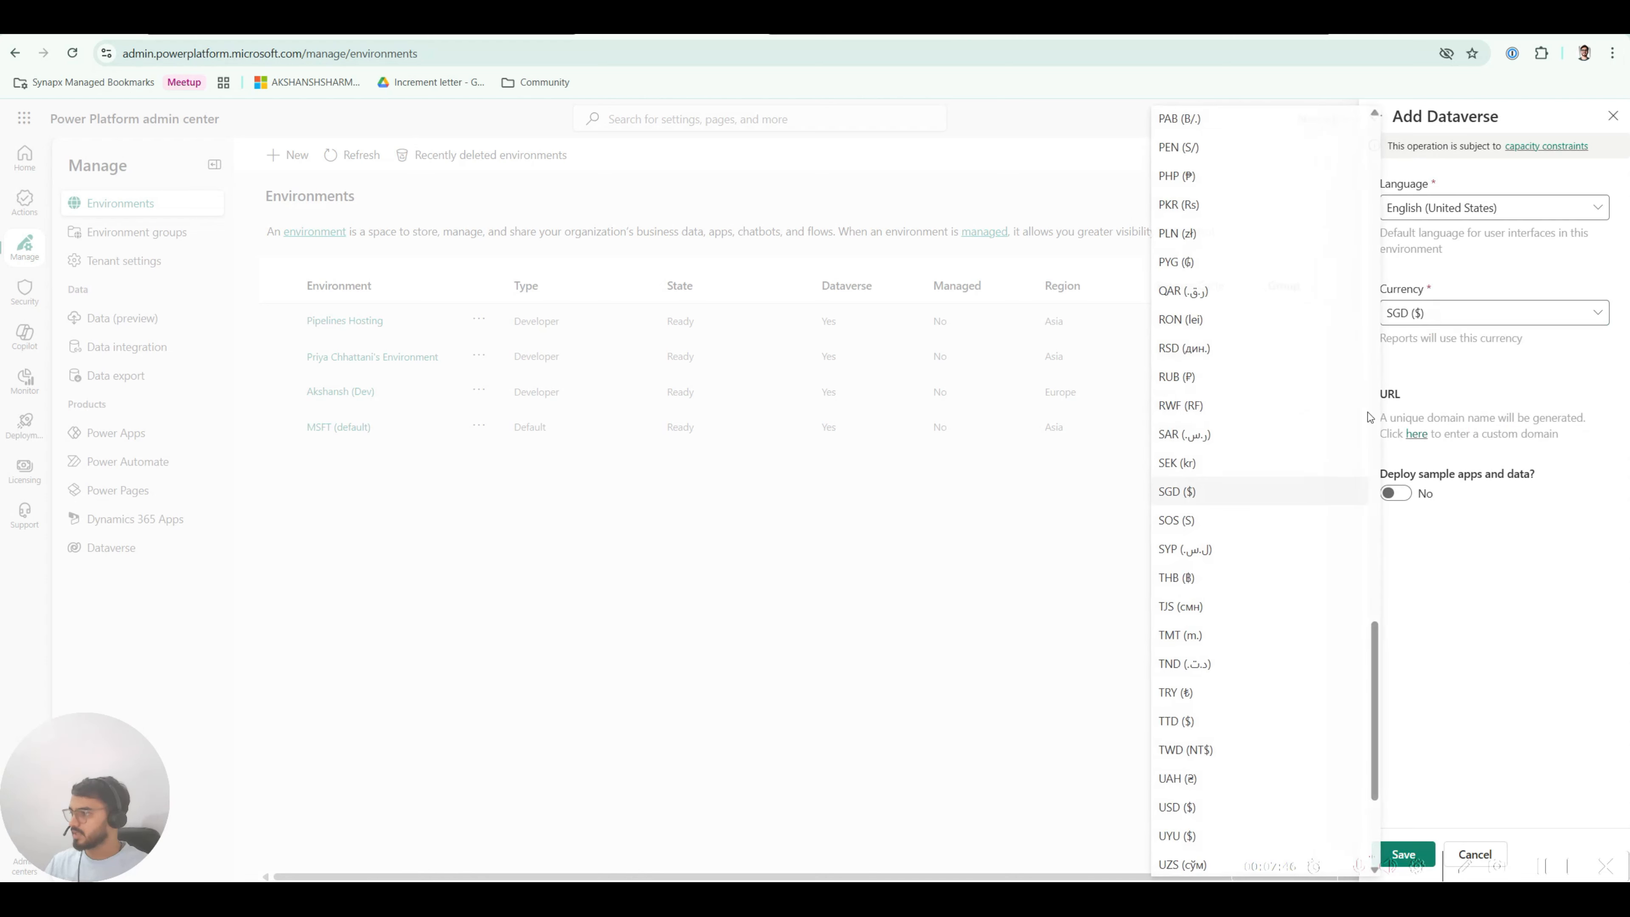
scroll(1205, 638, down, 2)
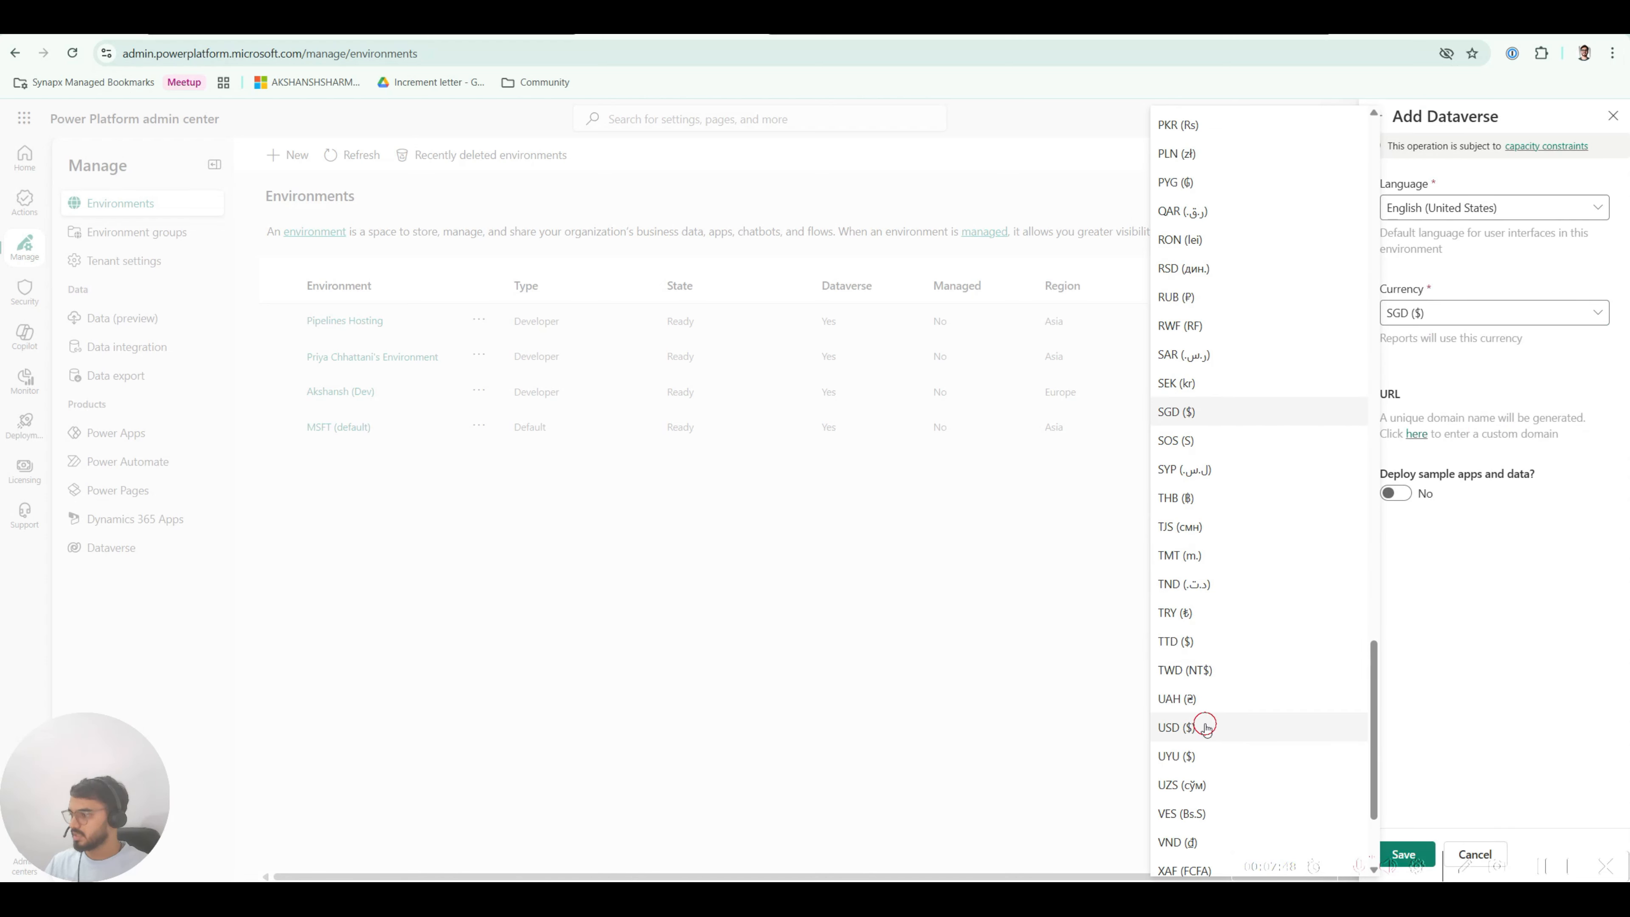
click(1205, 726)
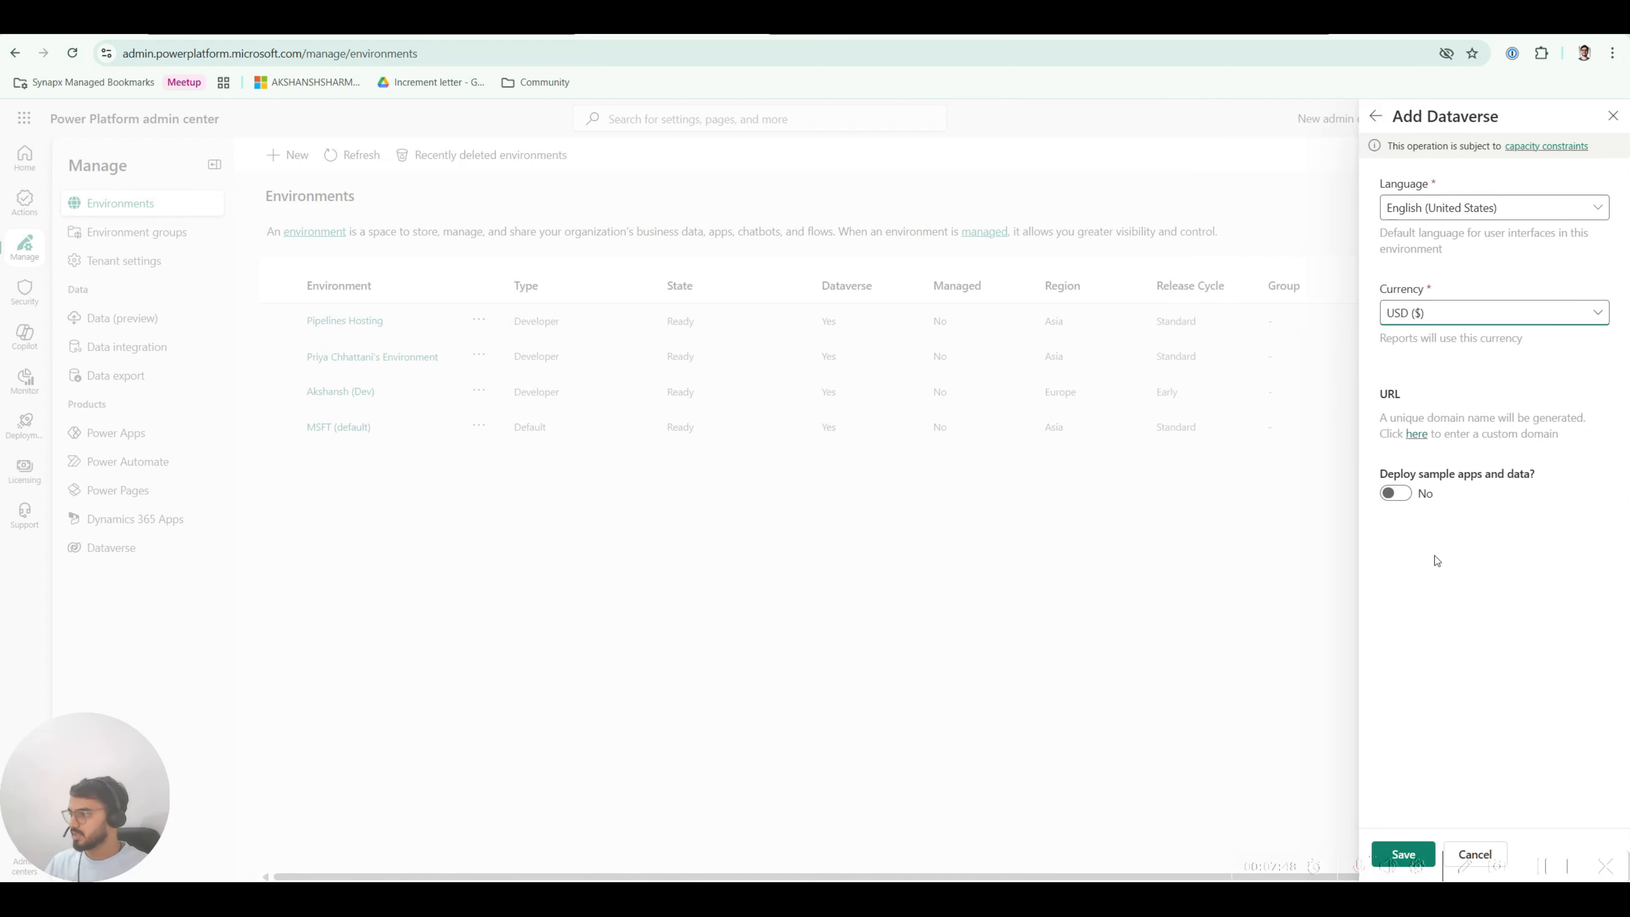
click(1418, 848)
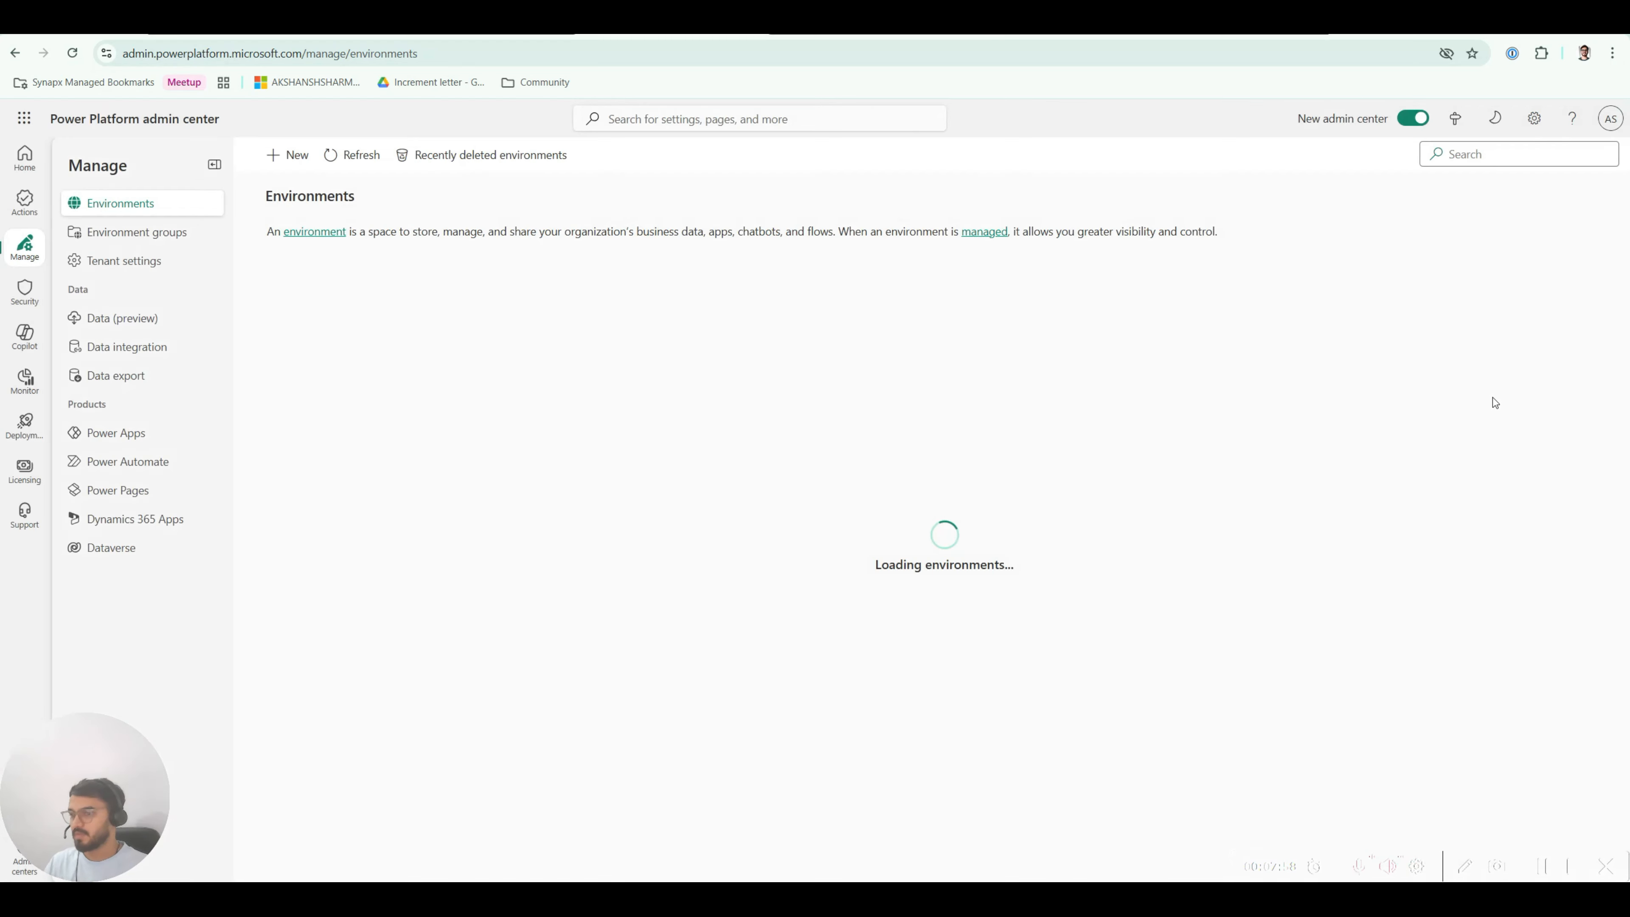
Step: Submit a new Prod Developer environment named with the user's name, group None, USD currency
click(276, 155)
click(1436, 207)
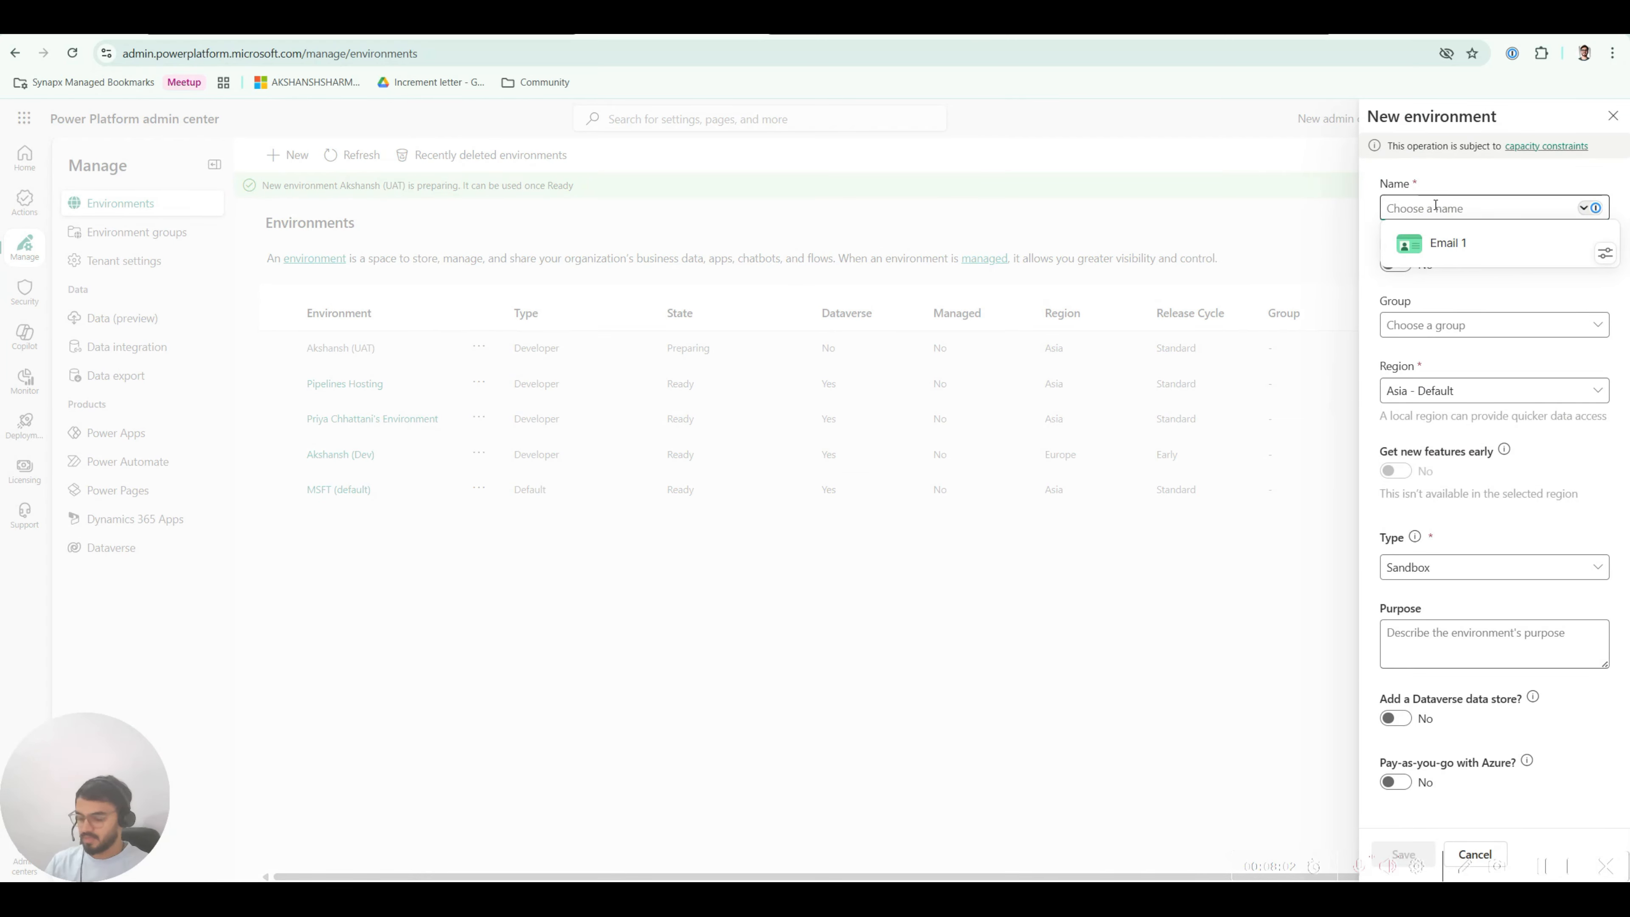
text(Akshansh (Prod)
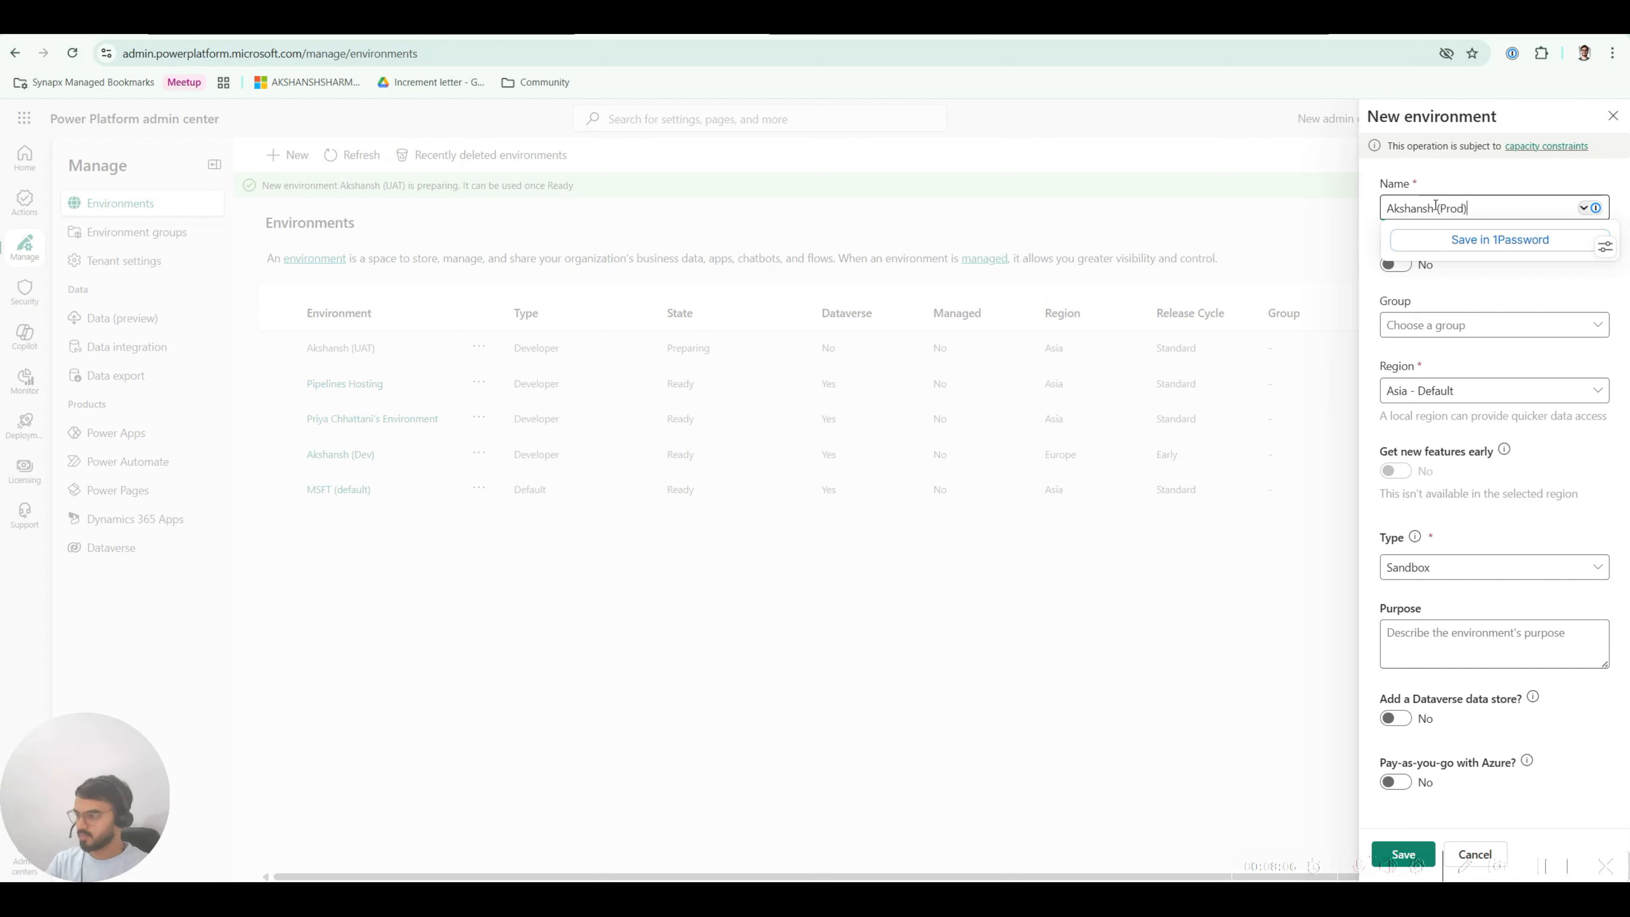
click(1448, 290)
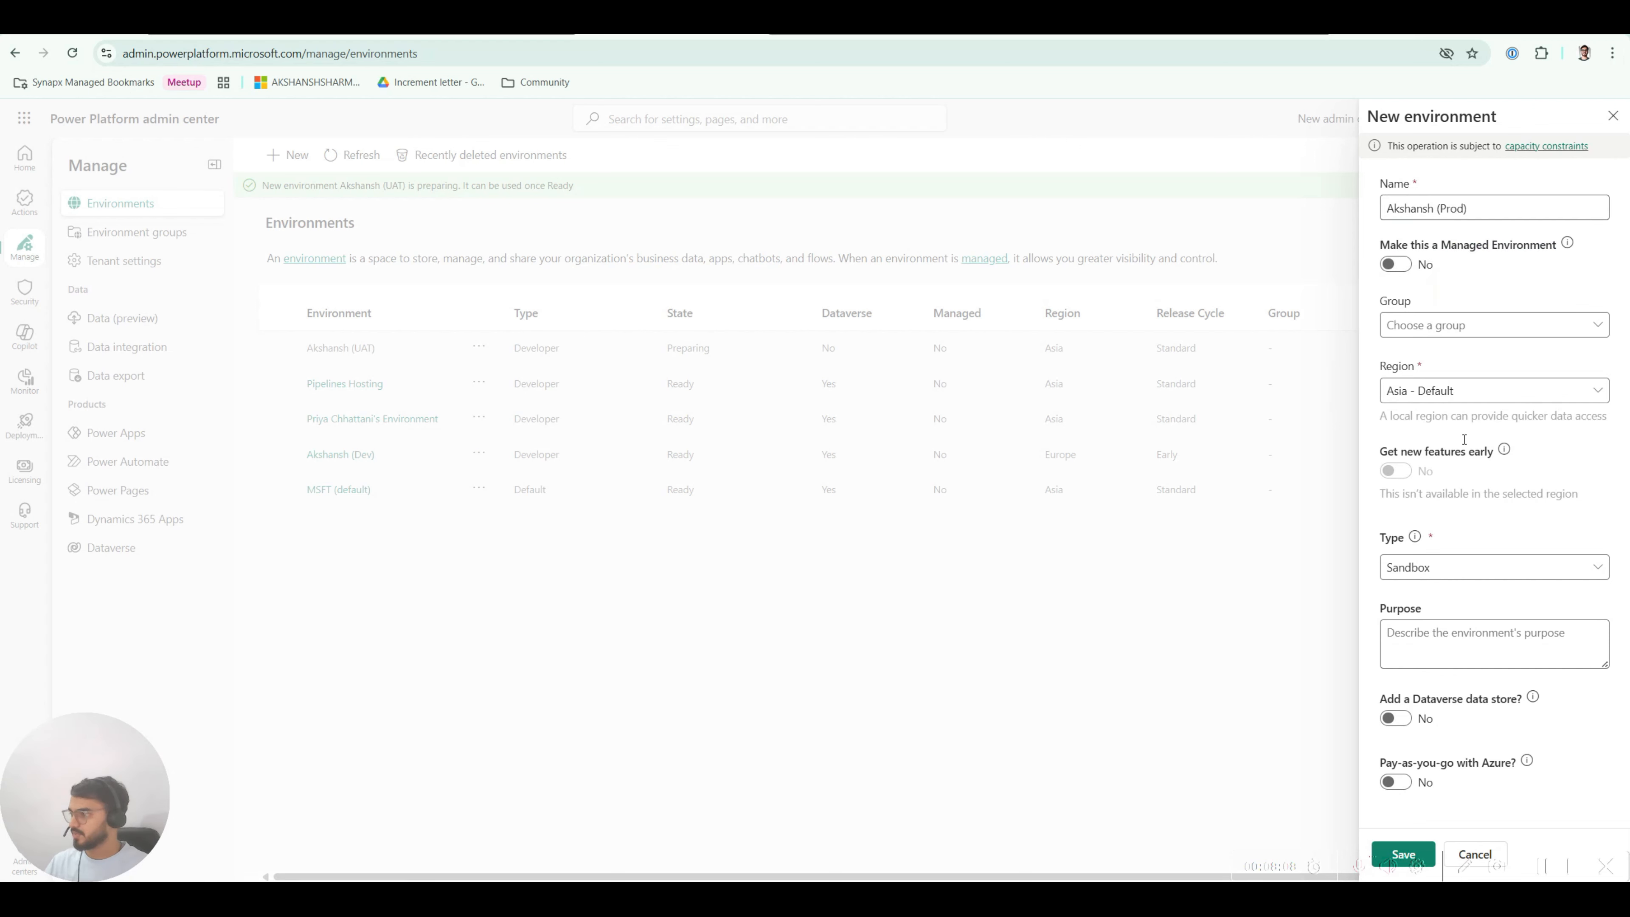
click(1432, 324)
click(1436, 392)
click(1437, 569)
click(1435, 620)
scroll(1436, 615, down, 2)
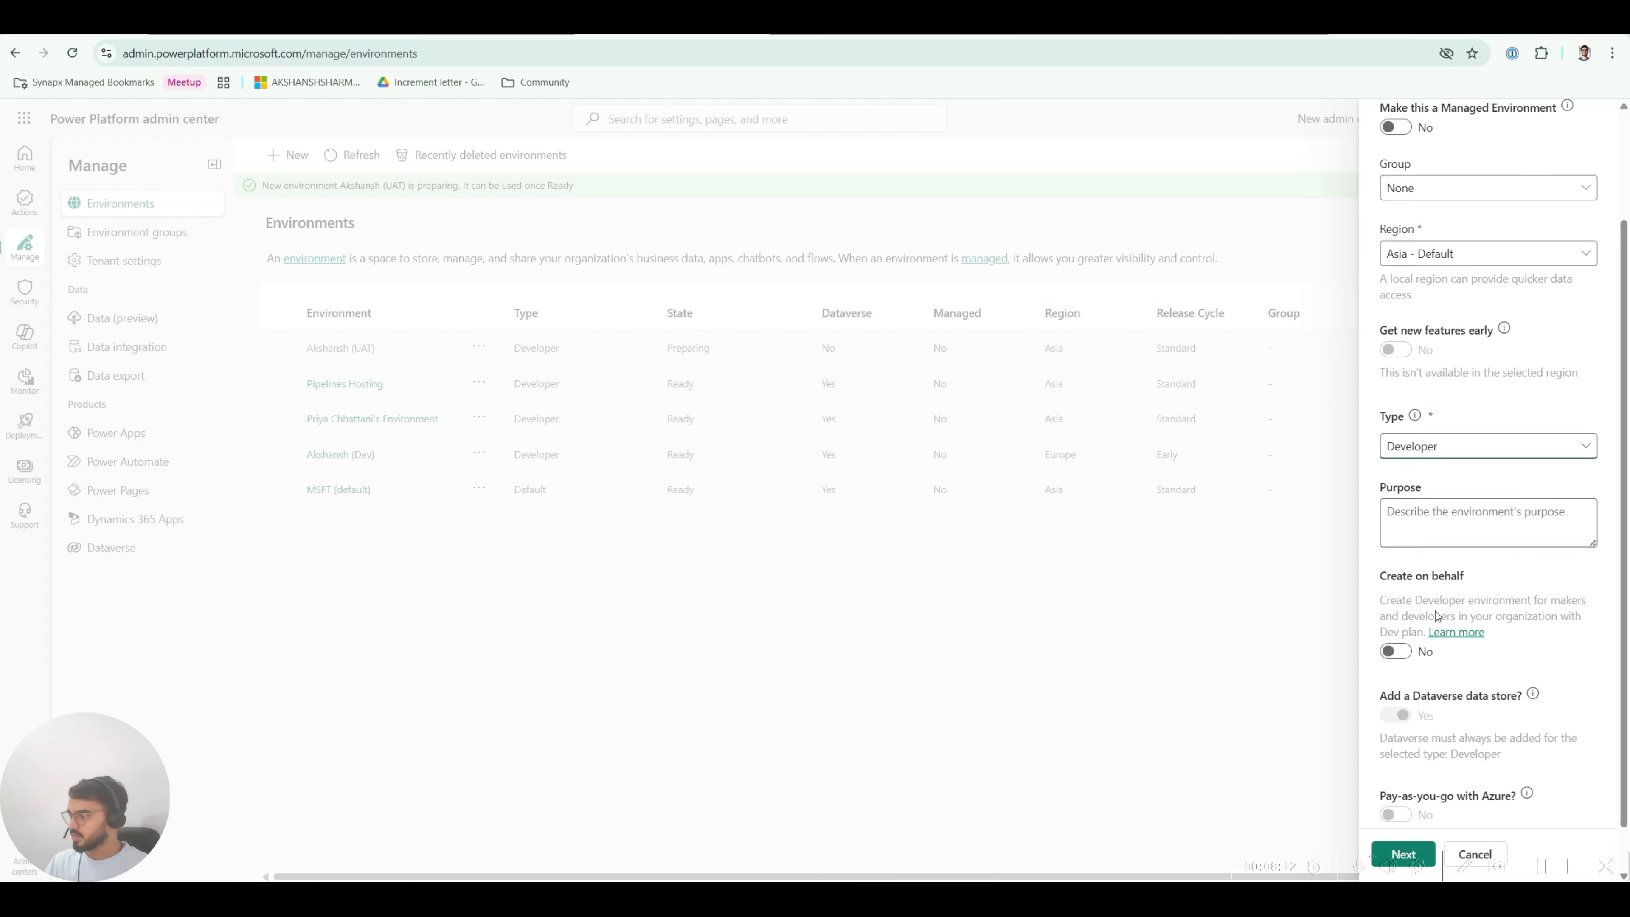
scroll(1436, 616, down, 1)
click(1404, 854)
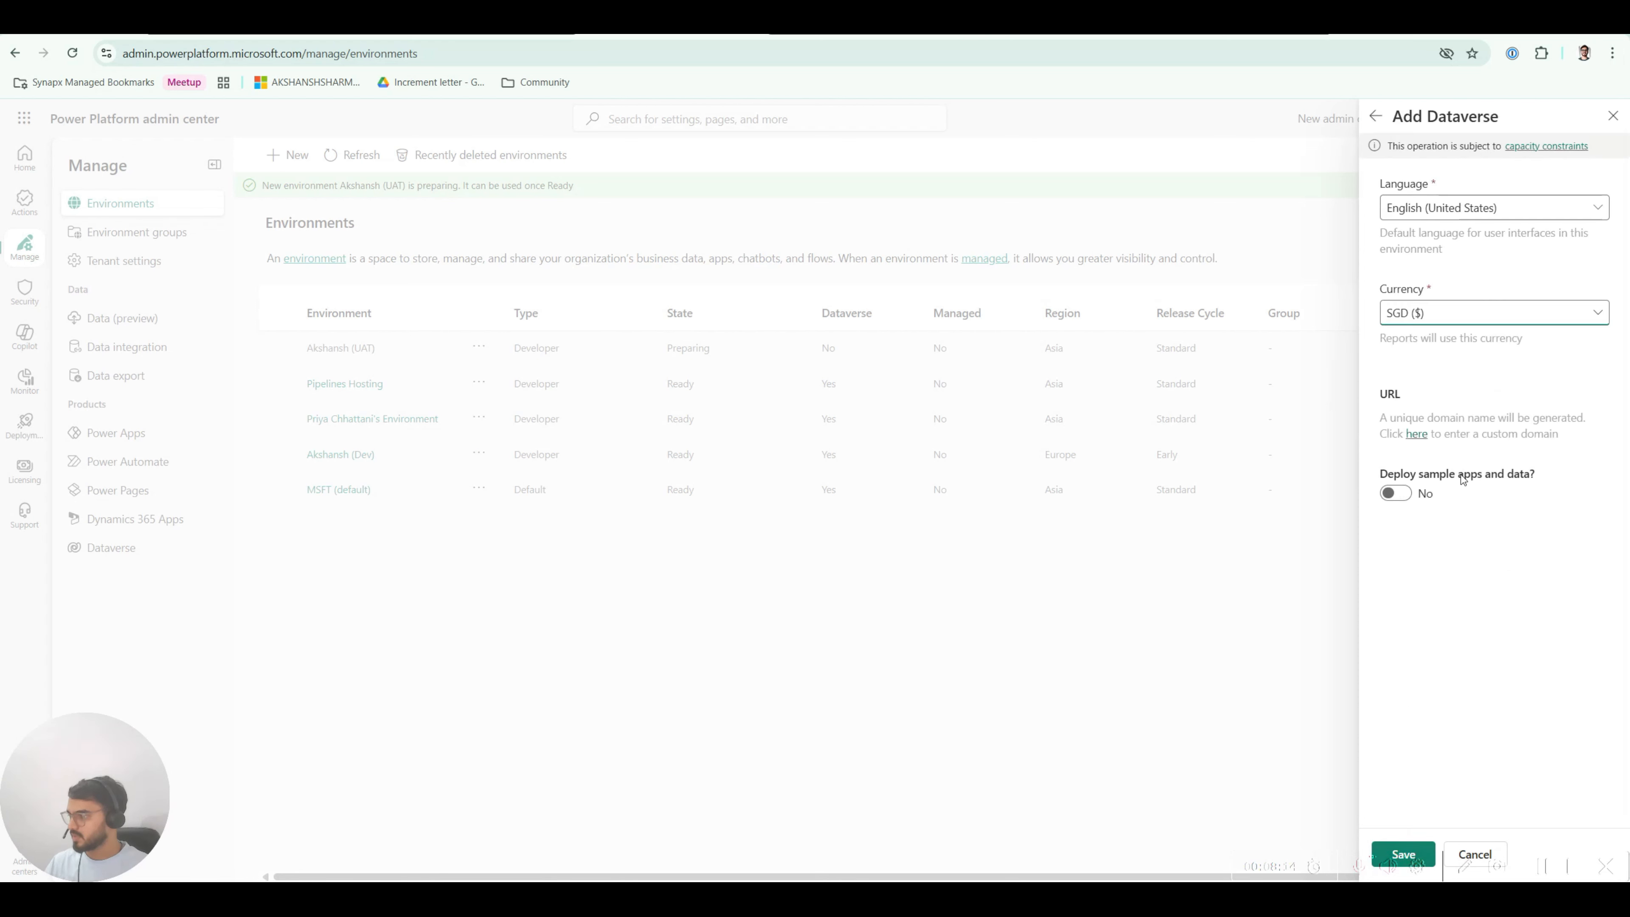
click(1432, 316)
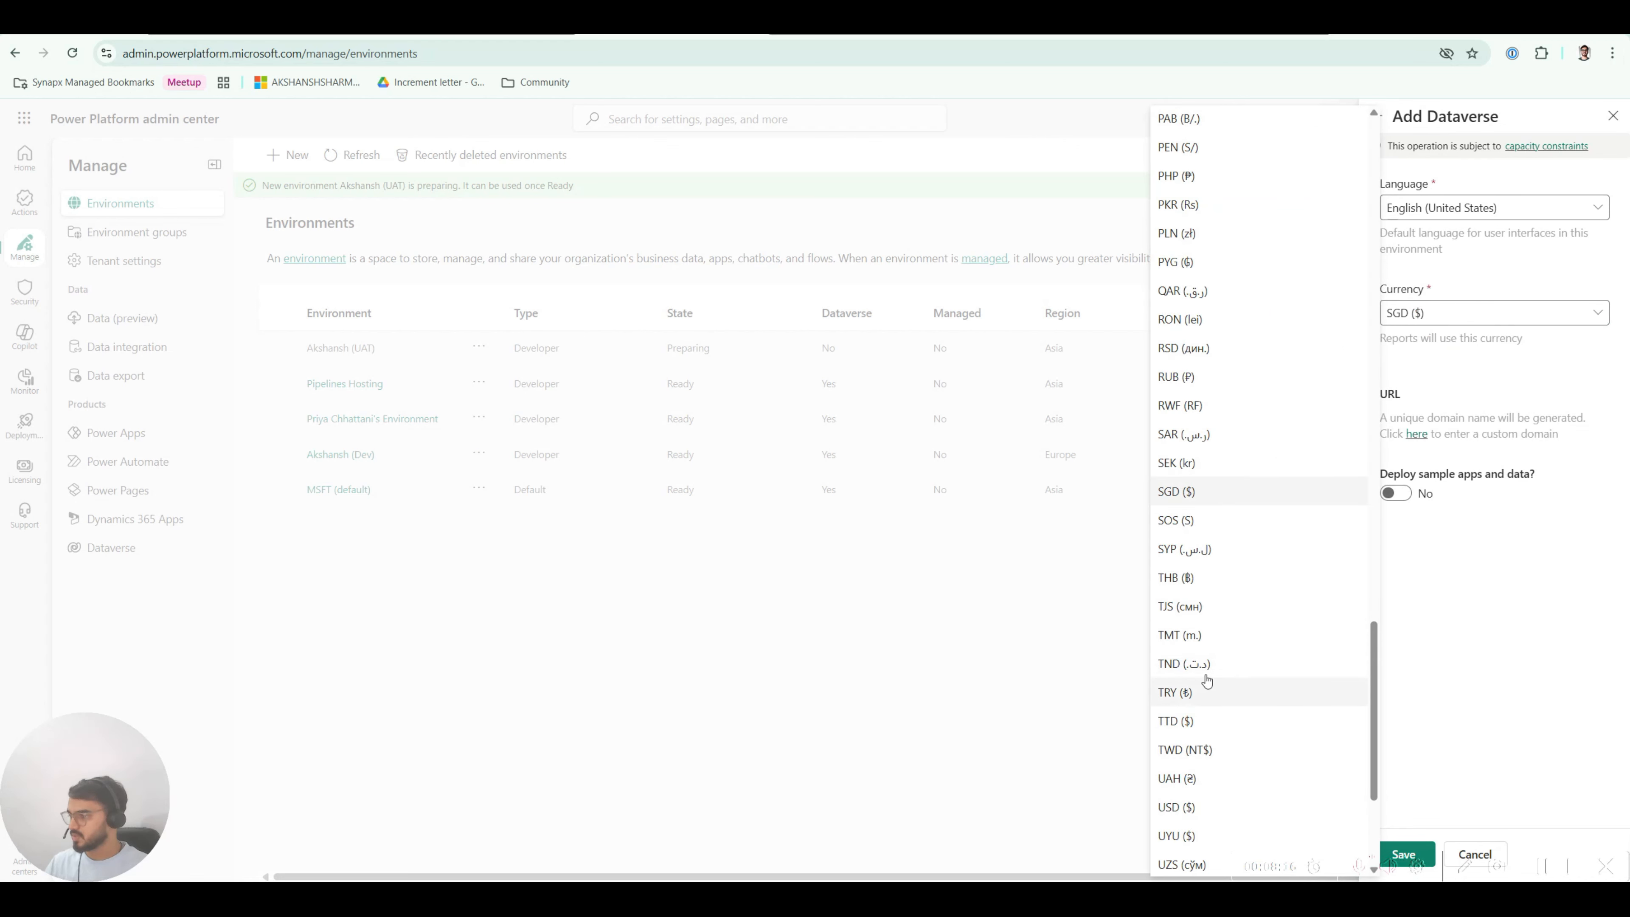
click(1194, 650)
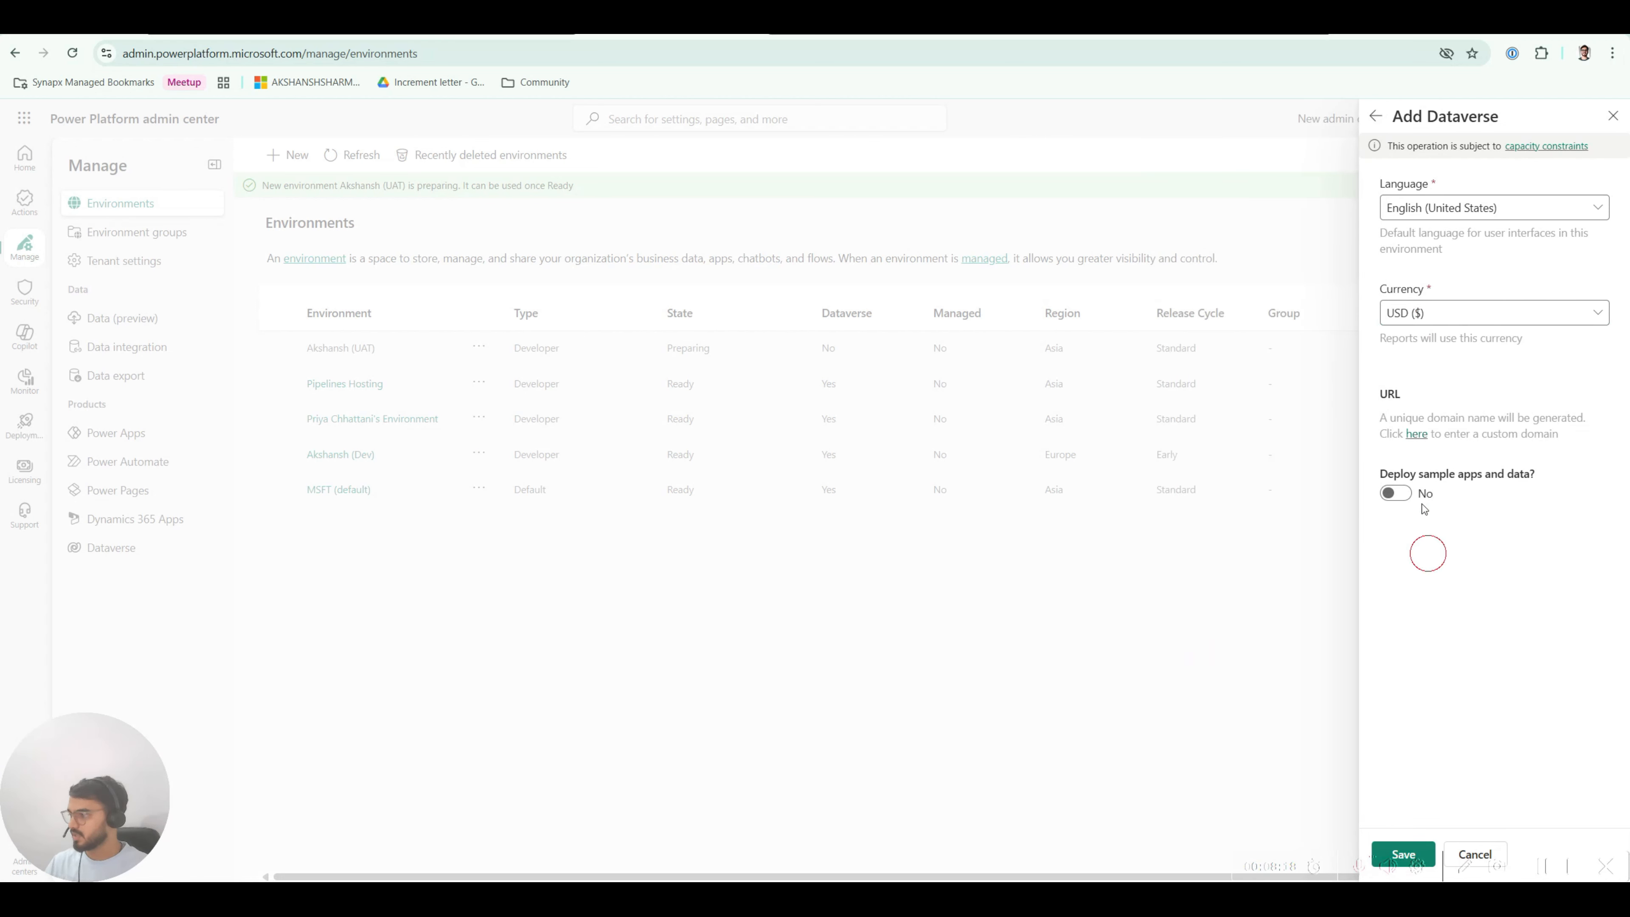
click(1406, 851)
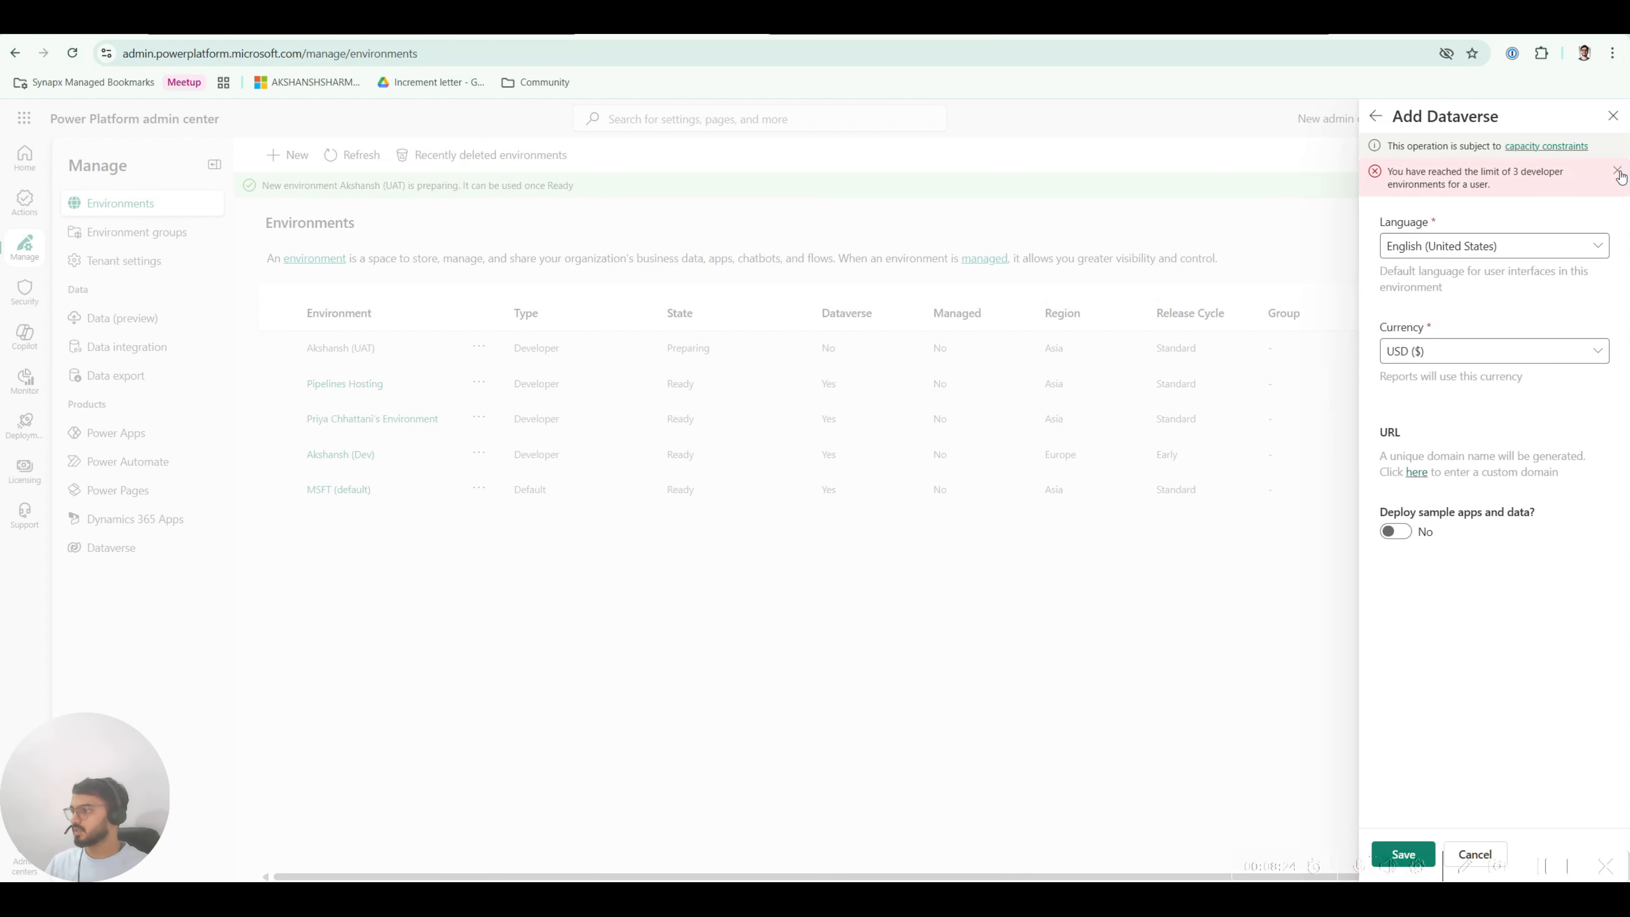
Step: After the developer-limit error, create Prod on a colleague's behalf and refresh until Ready
click(1617, 171)
click(1378, 117)
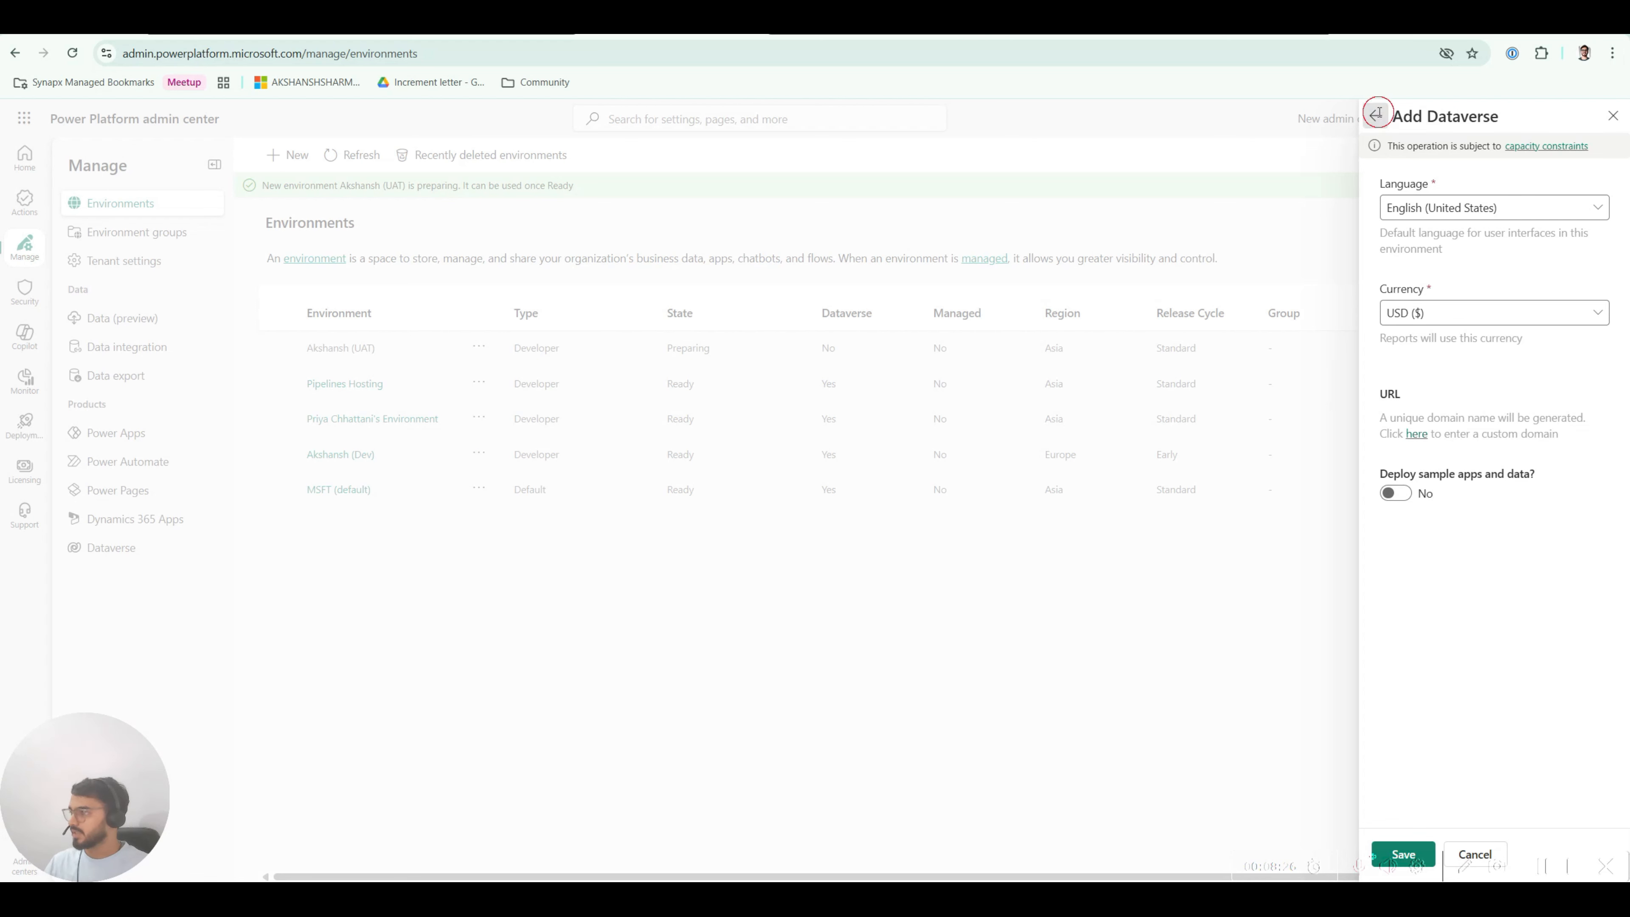
scroll(1433, 666, down, 3)
click(1396, 598)
click(1509, 648)
text(priya)
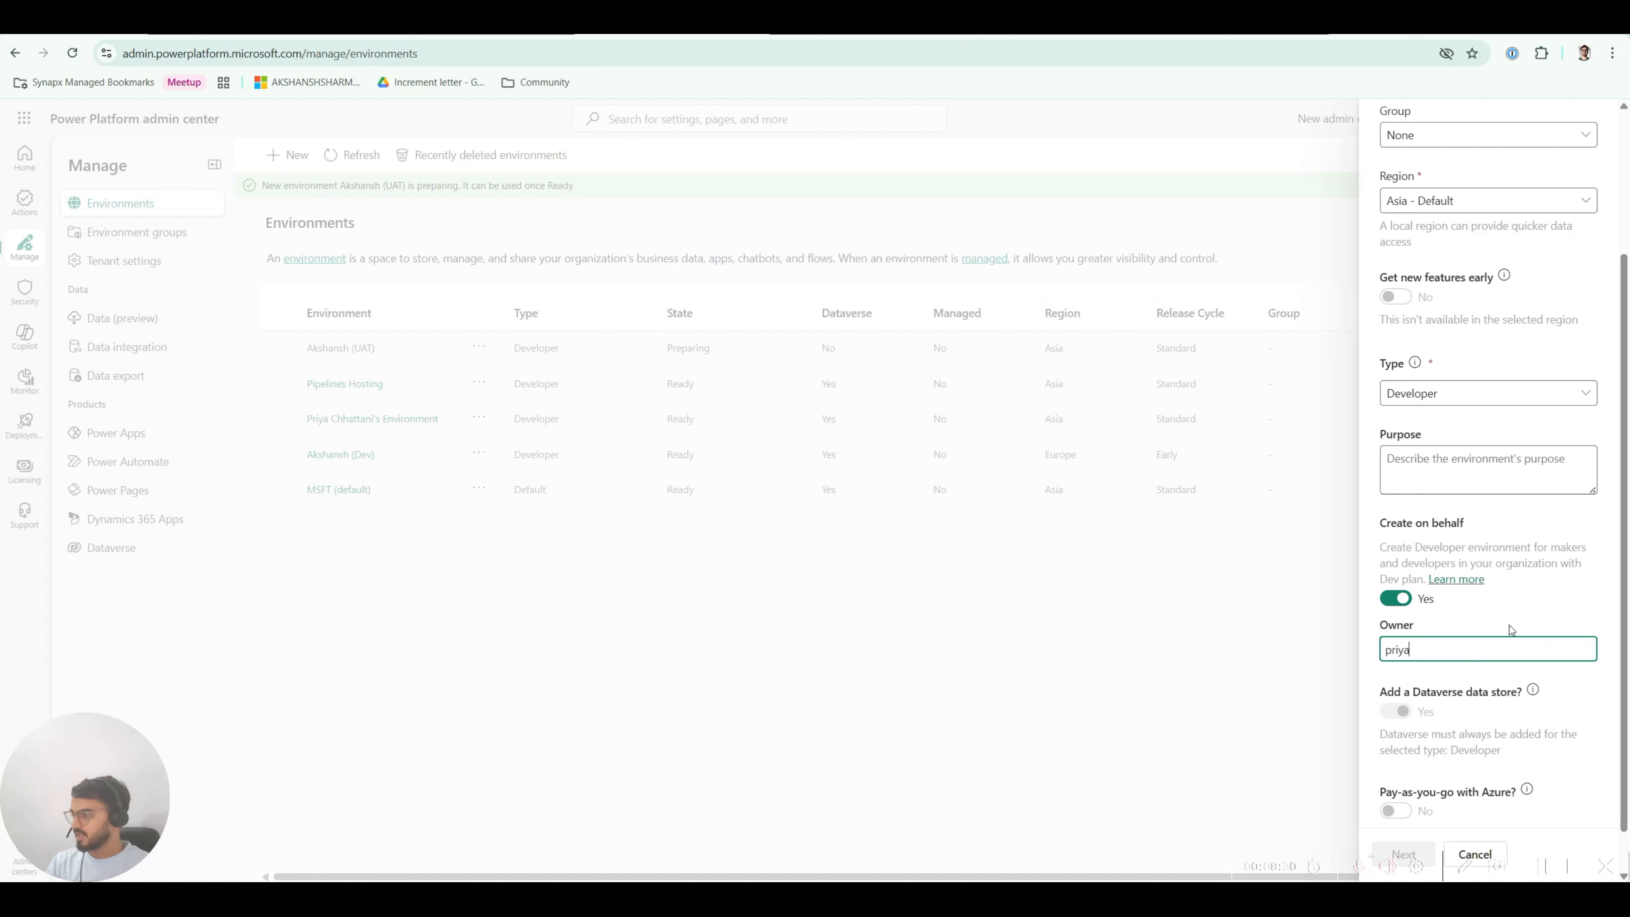
click(1468, 678)
scroll(1476, 626, down, 1)
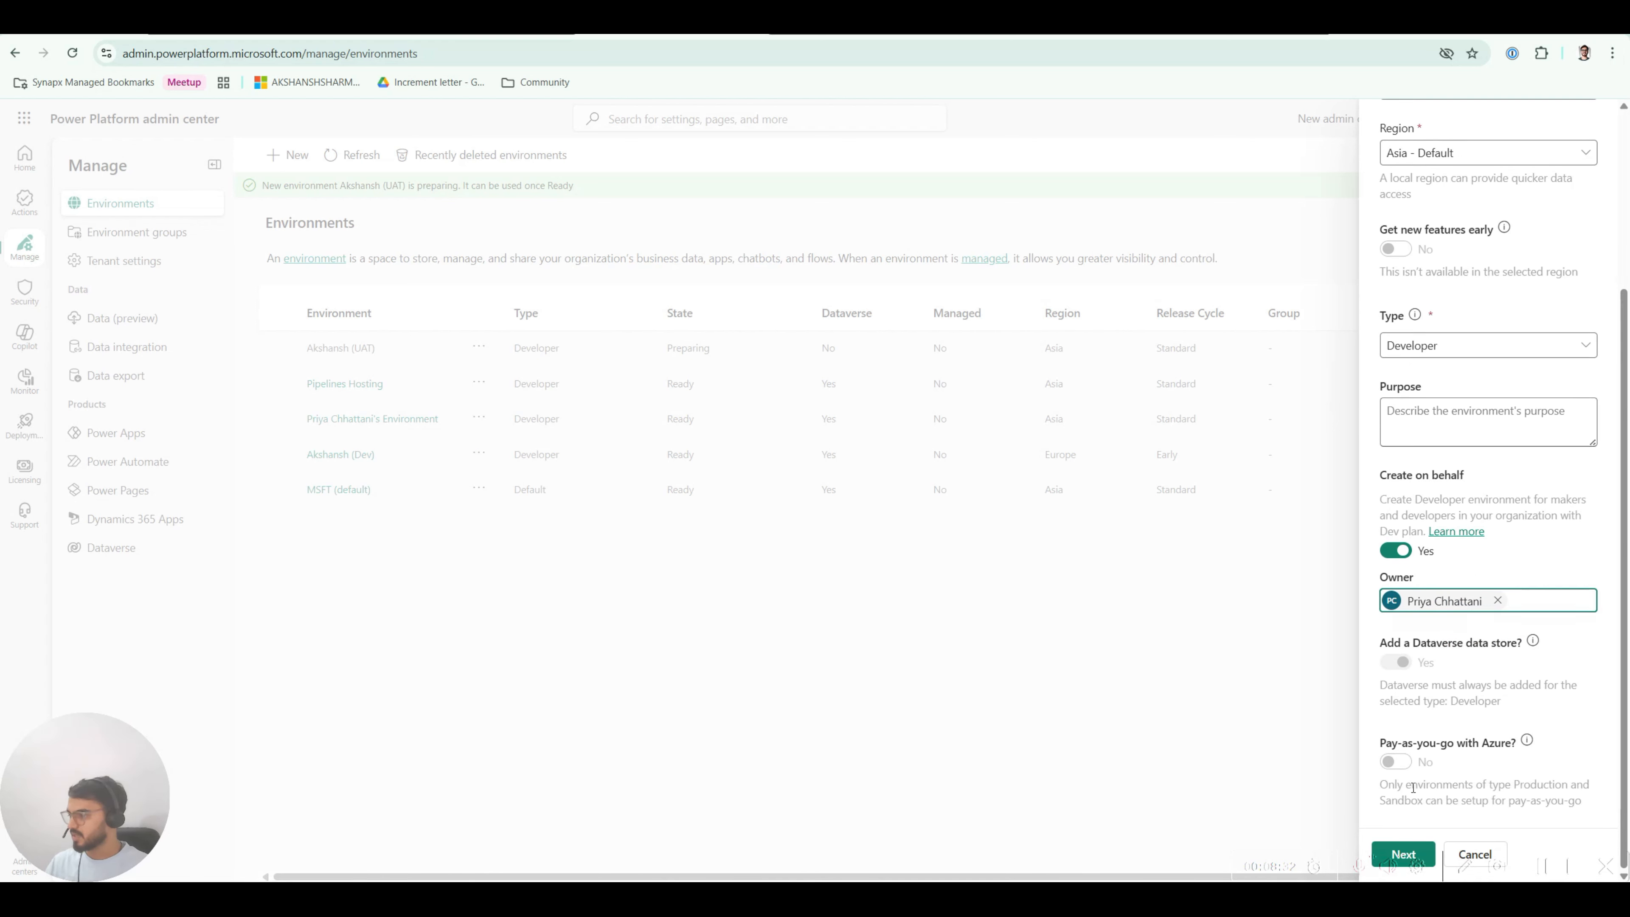
click(1409, 855)
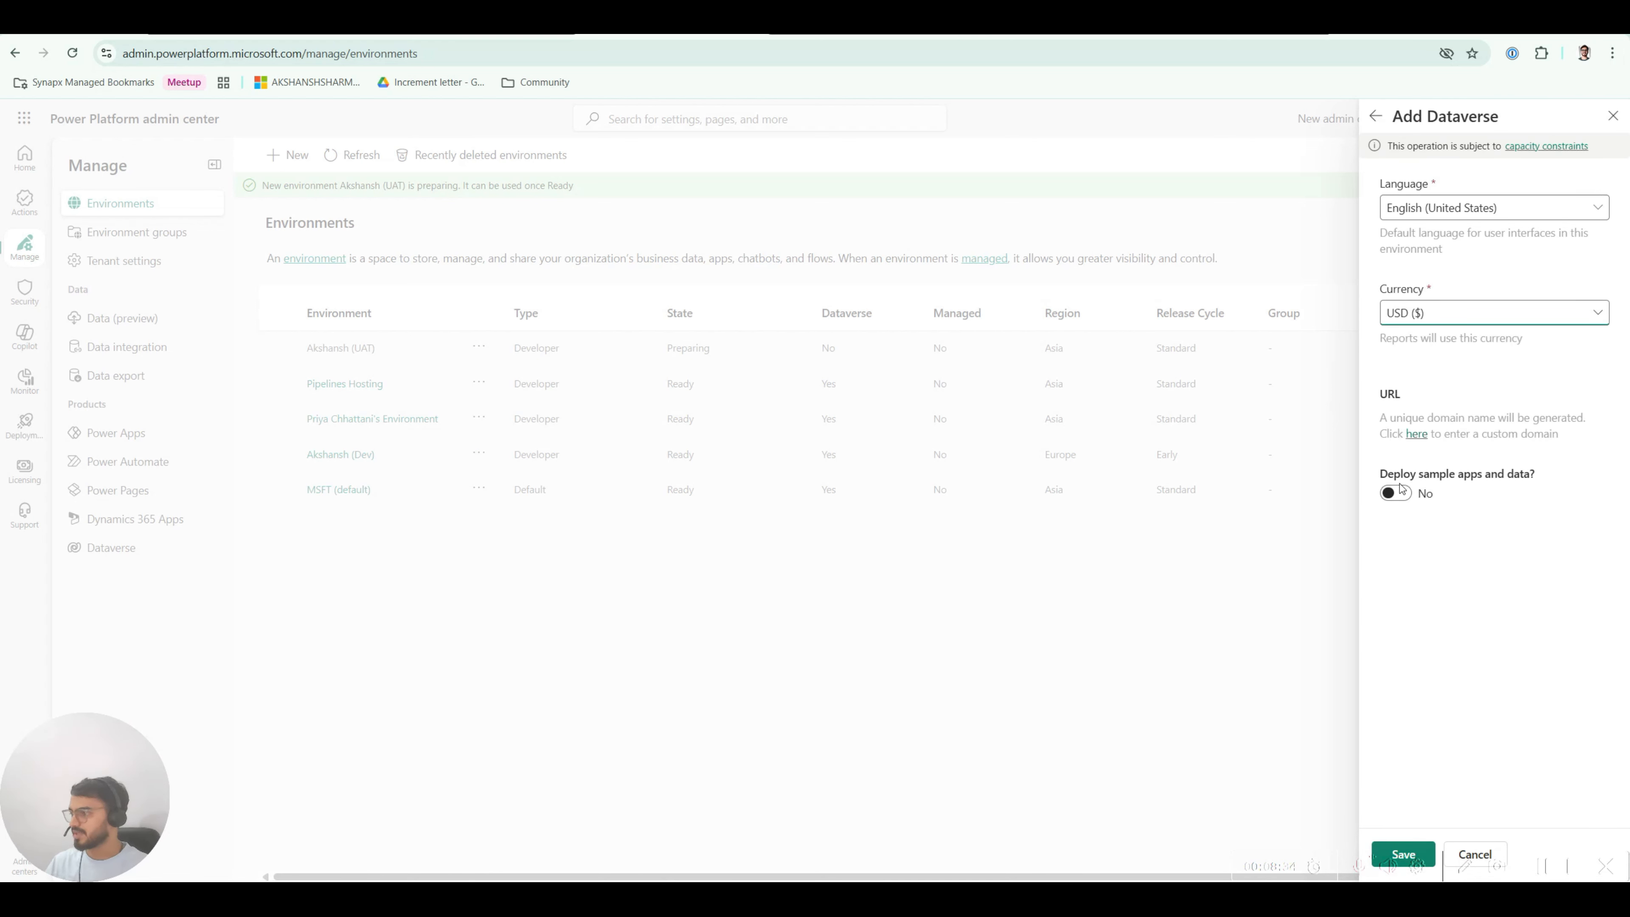
click(1408, 855)
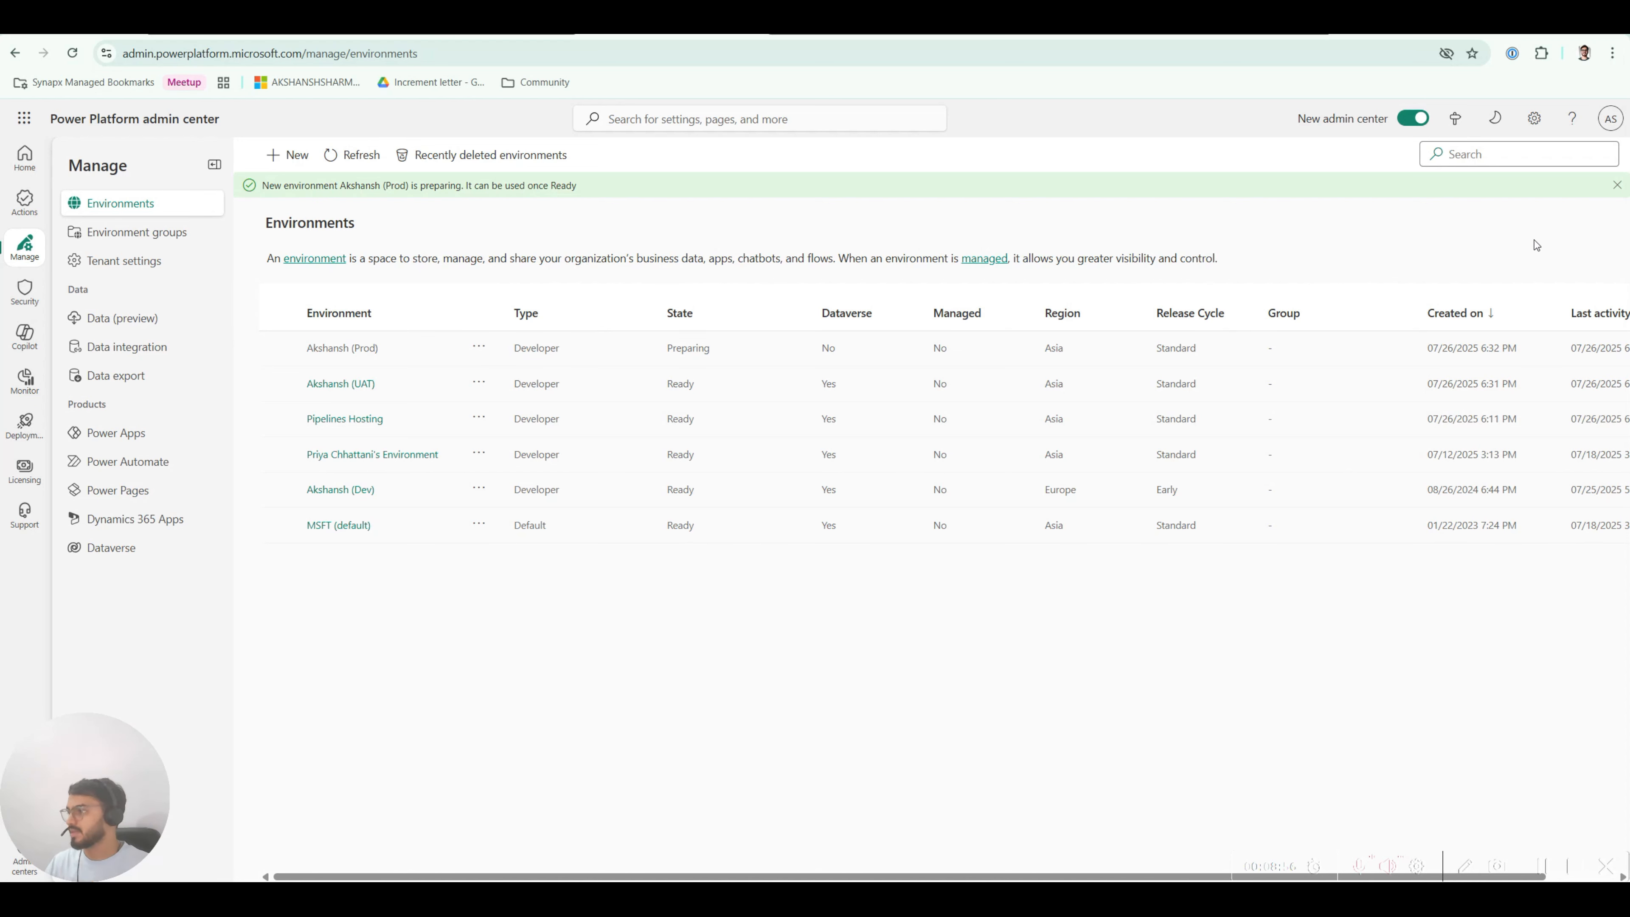
click(1617, 187)
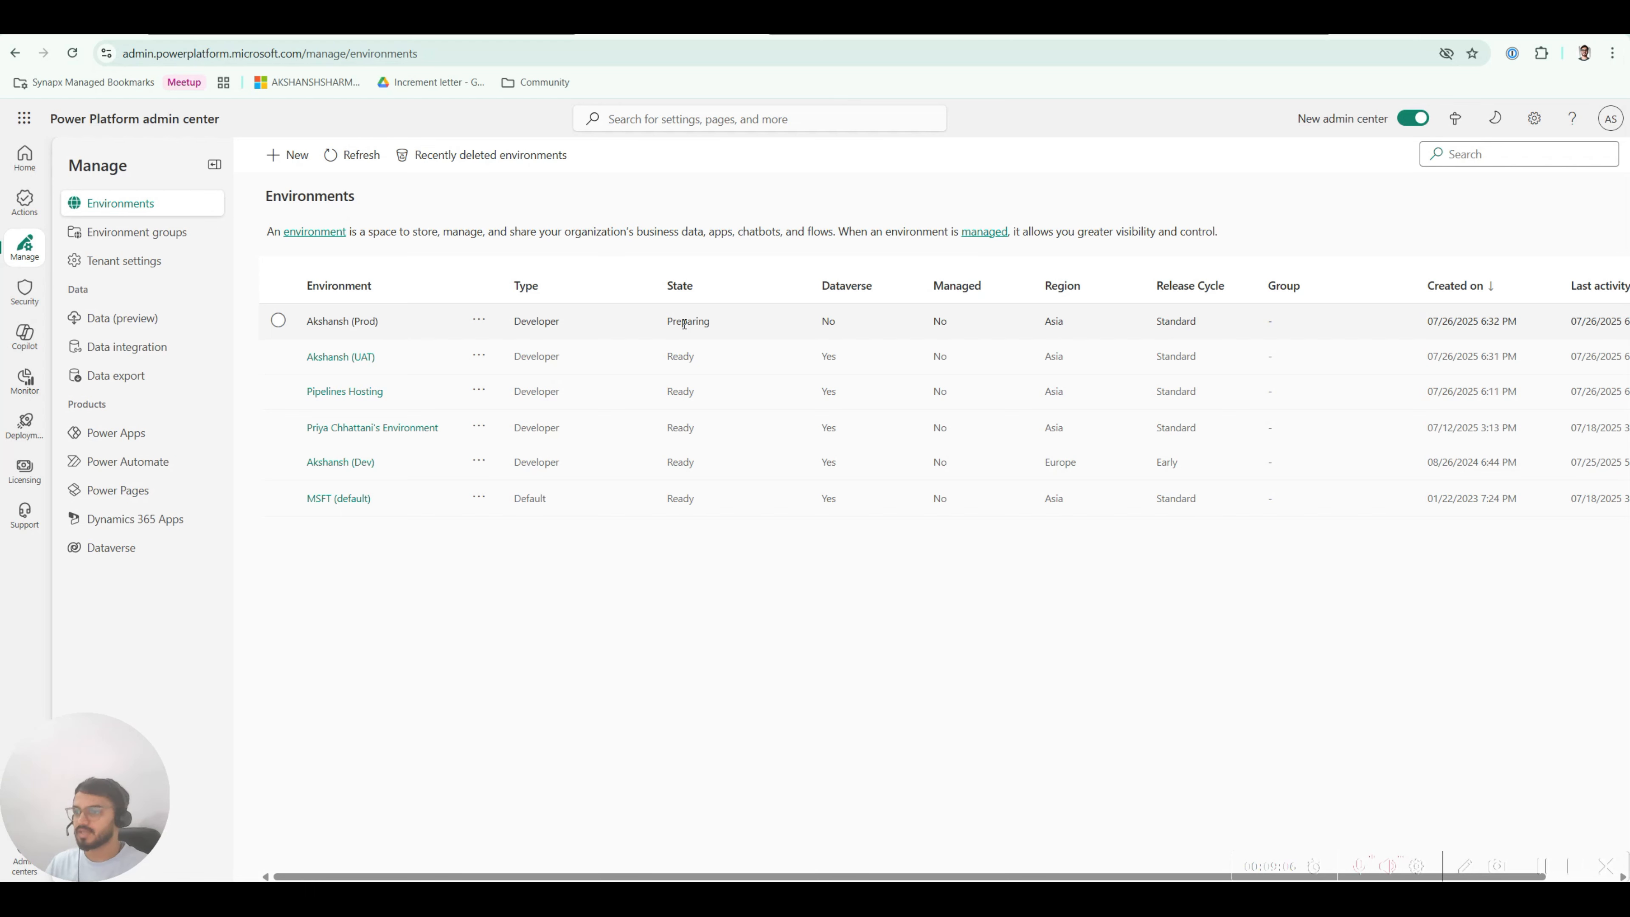
click(361, 155)
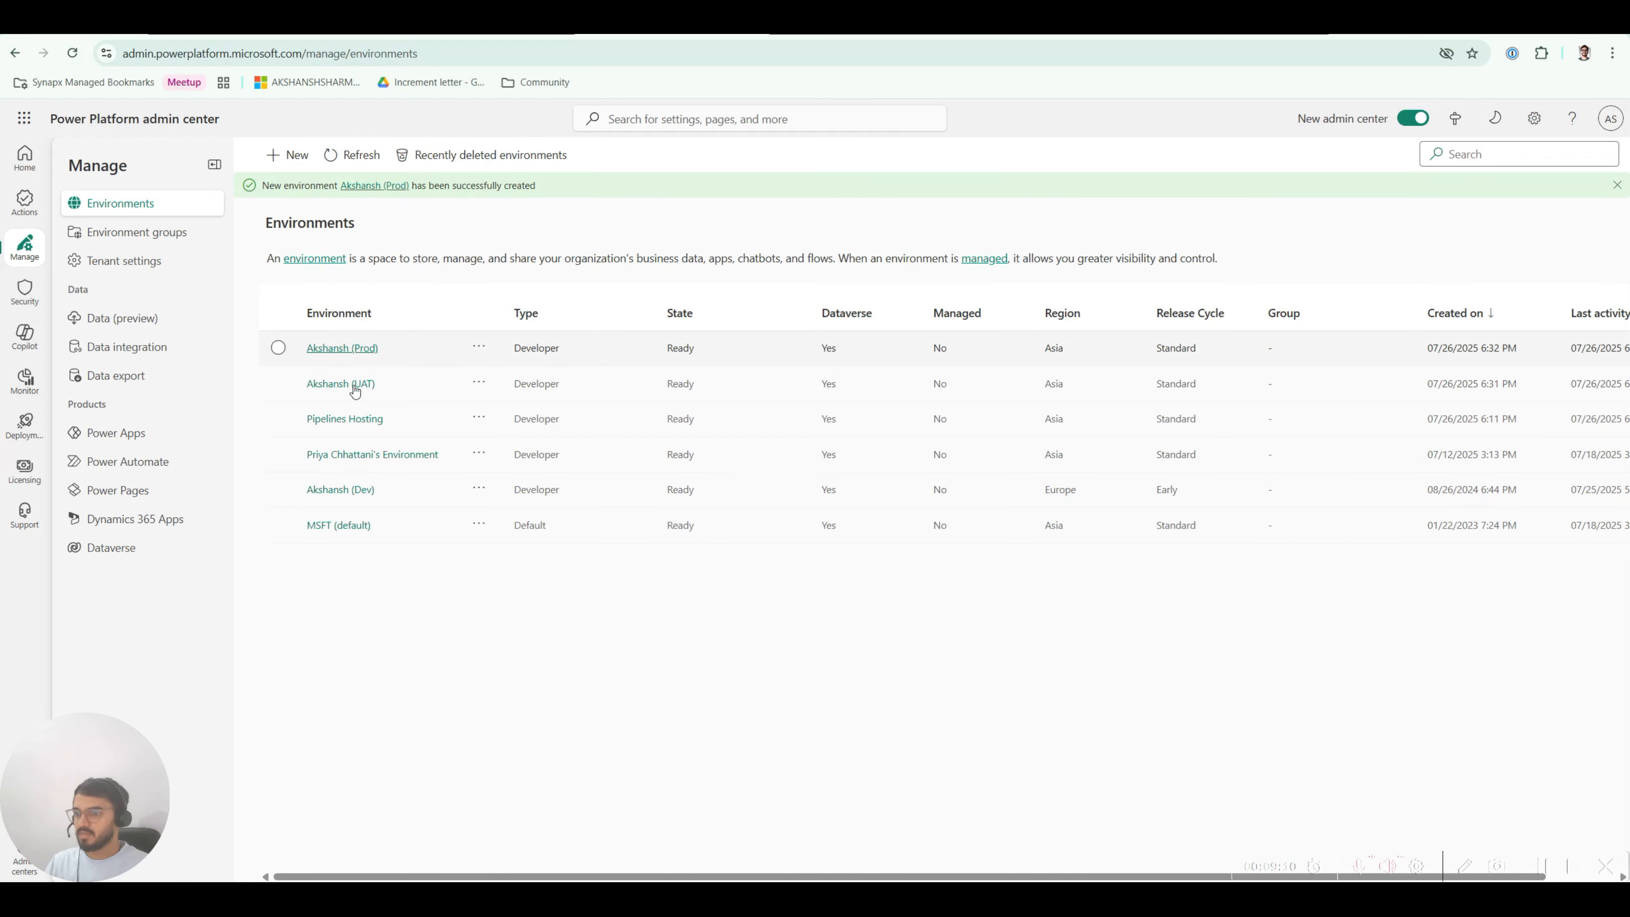
Step: Copy the UAT environment's Environment ID from its details page and return to the pipeline tab
click(346, 384)
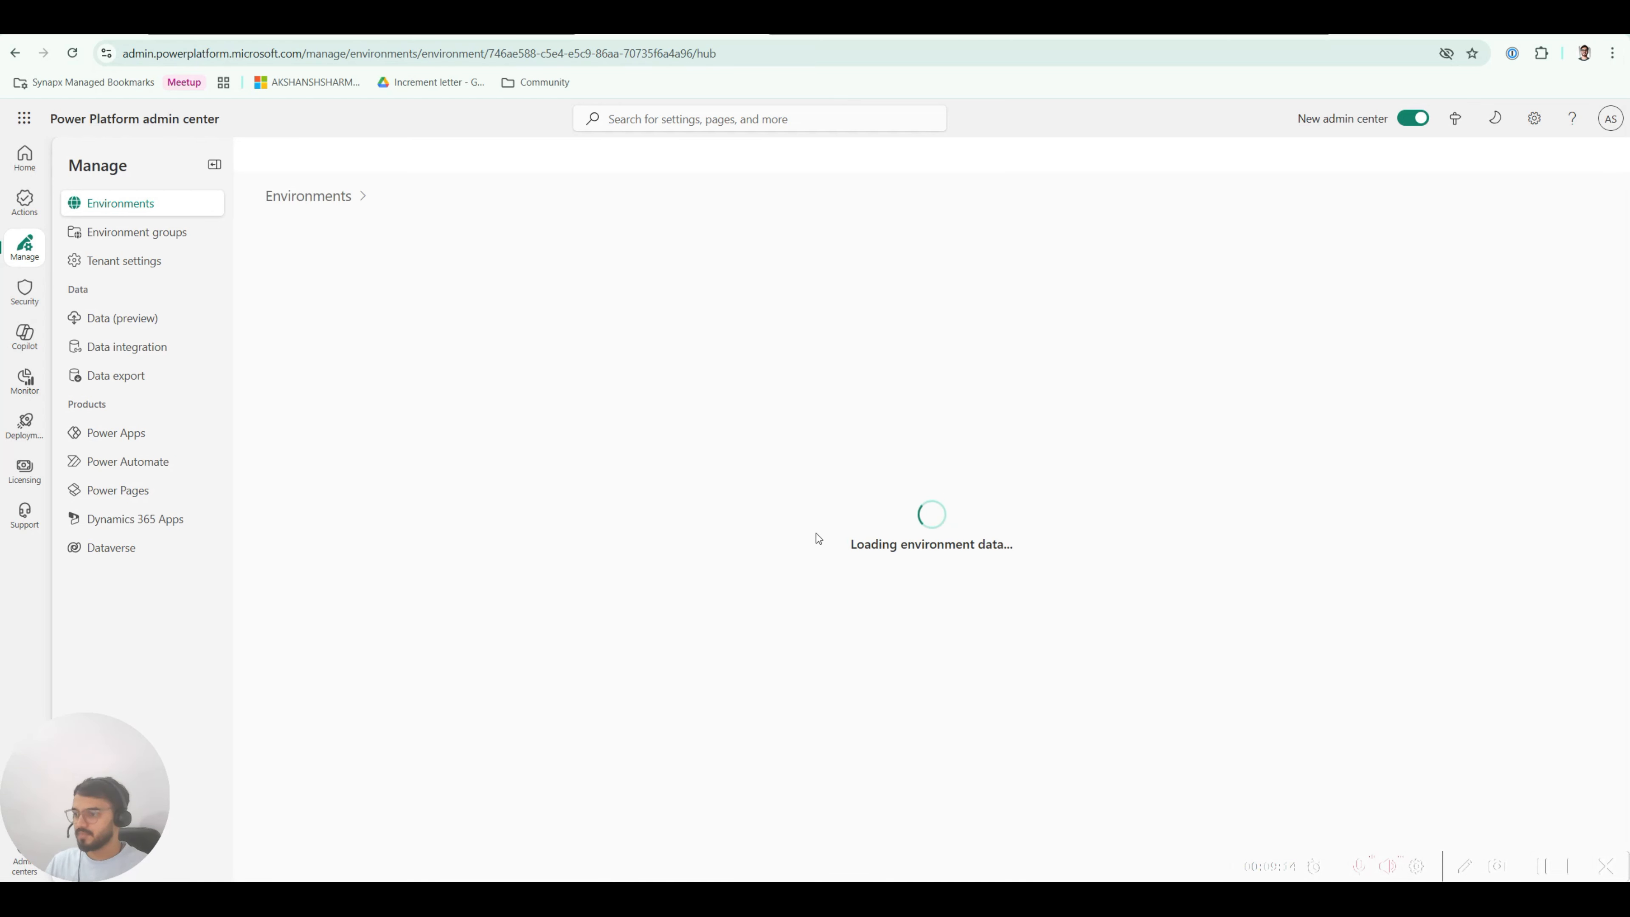
click(909, 456)
drag(909, 456, 705, 457)
key(ctrl+c)
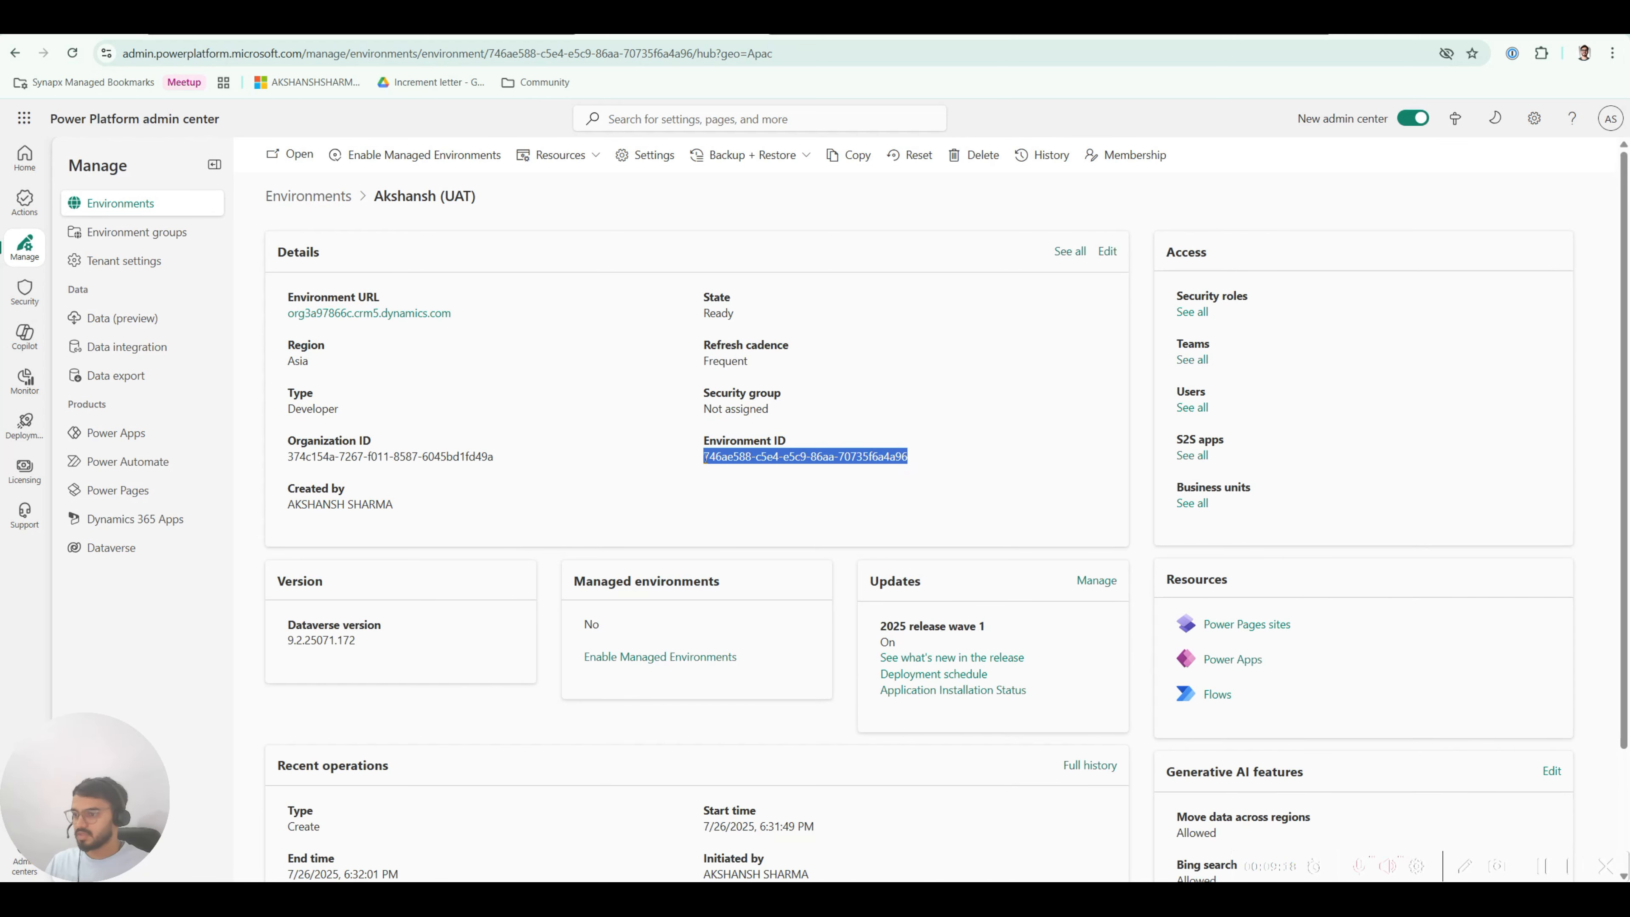
key(alt+Tab)
Step: Create a UAT deployment environment record typed Development Environment with the pasted UAT Environment ID
click(331, 191)
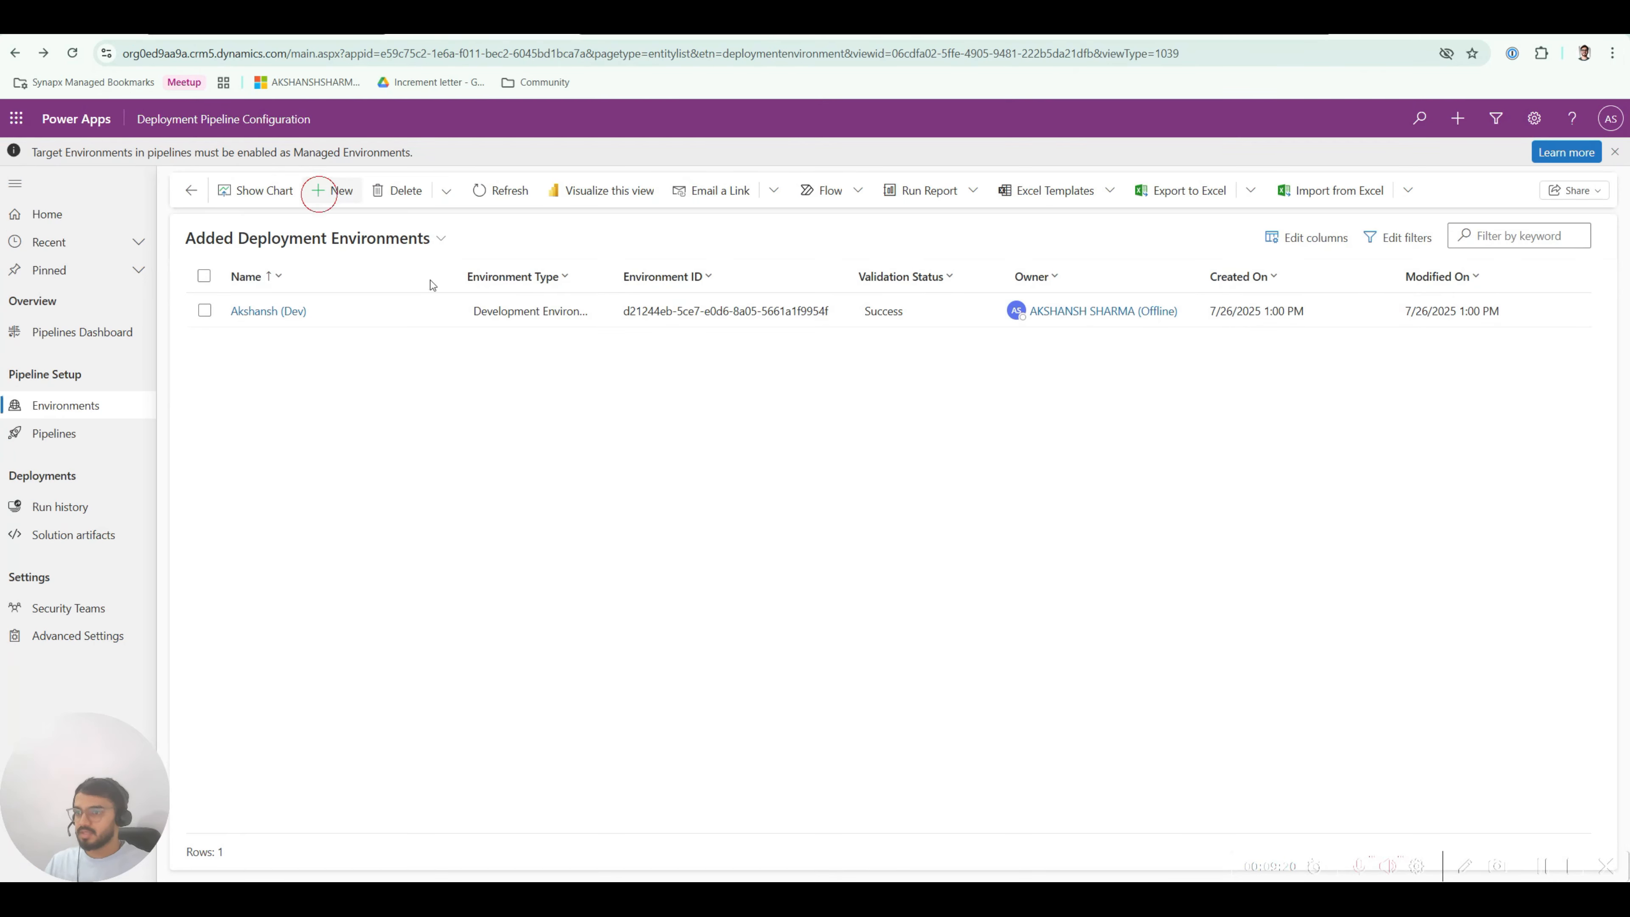
click(380, 415)
text(A)
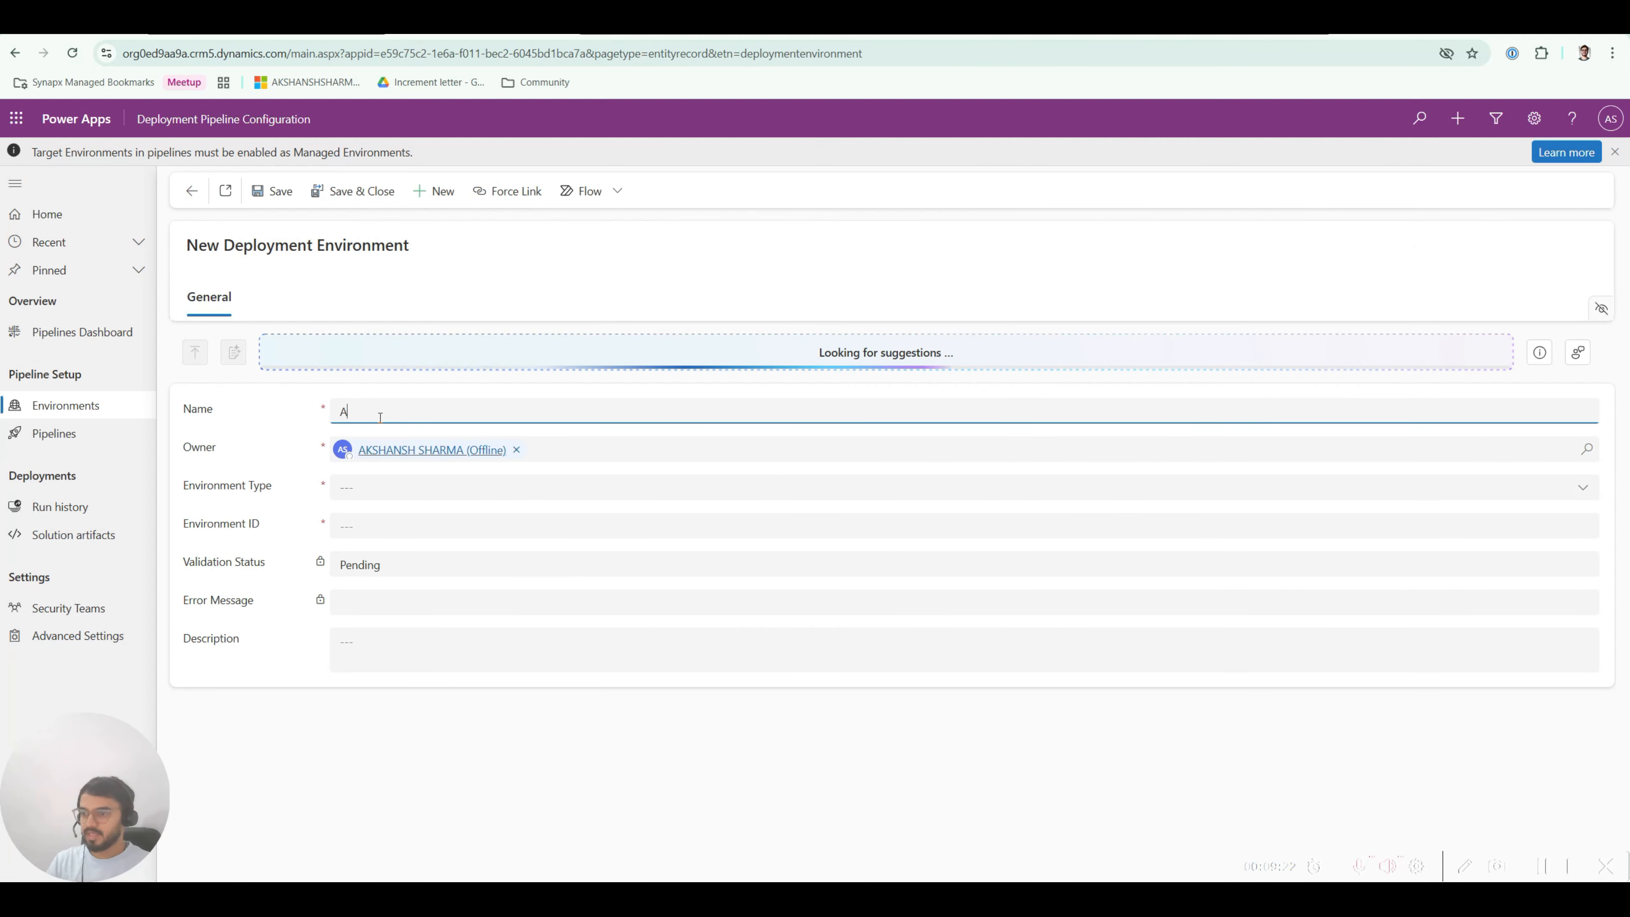
text(kshansh (UAT)
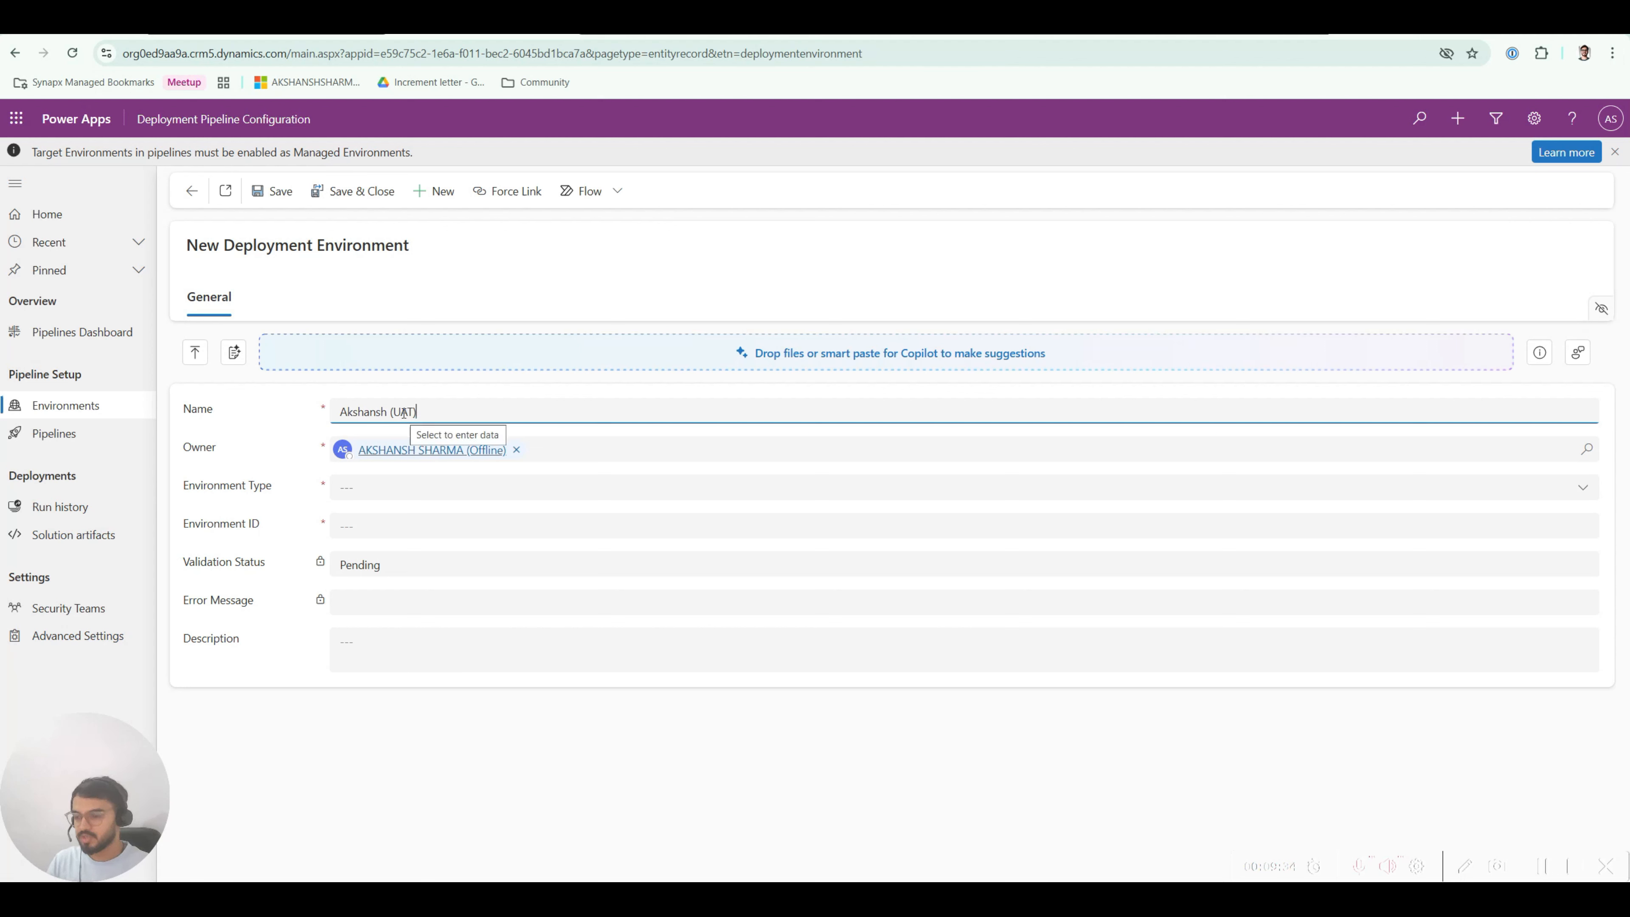
click(404, 488)
click(404, 543)
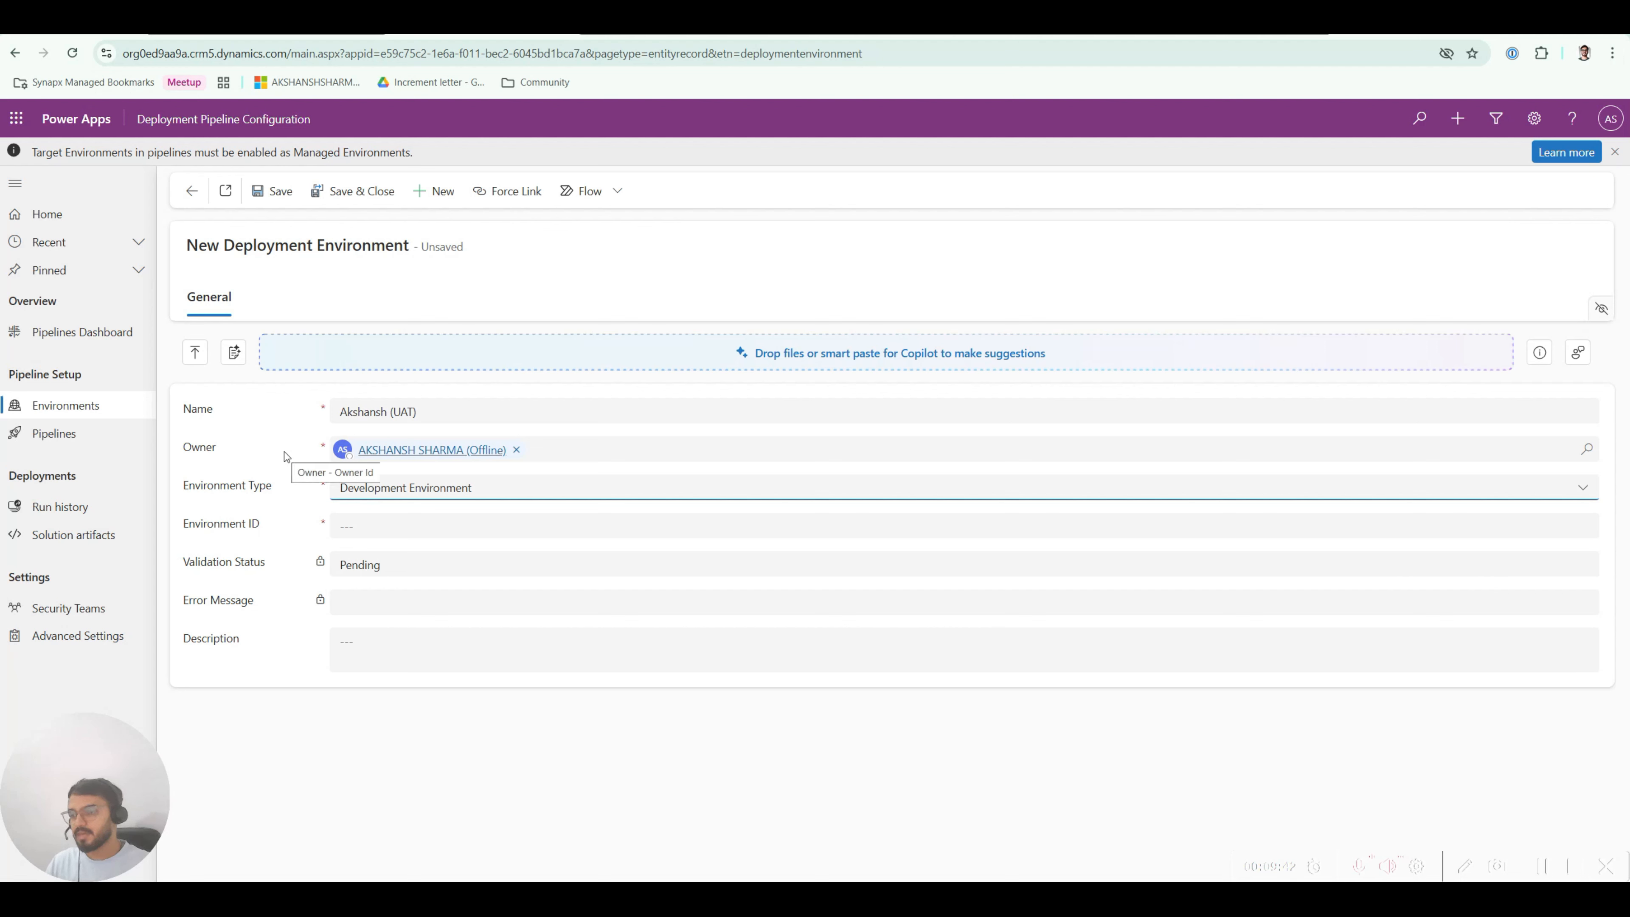
click(344, 526)
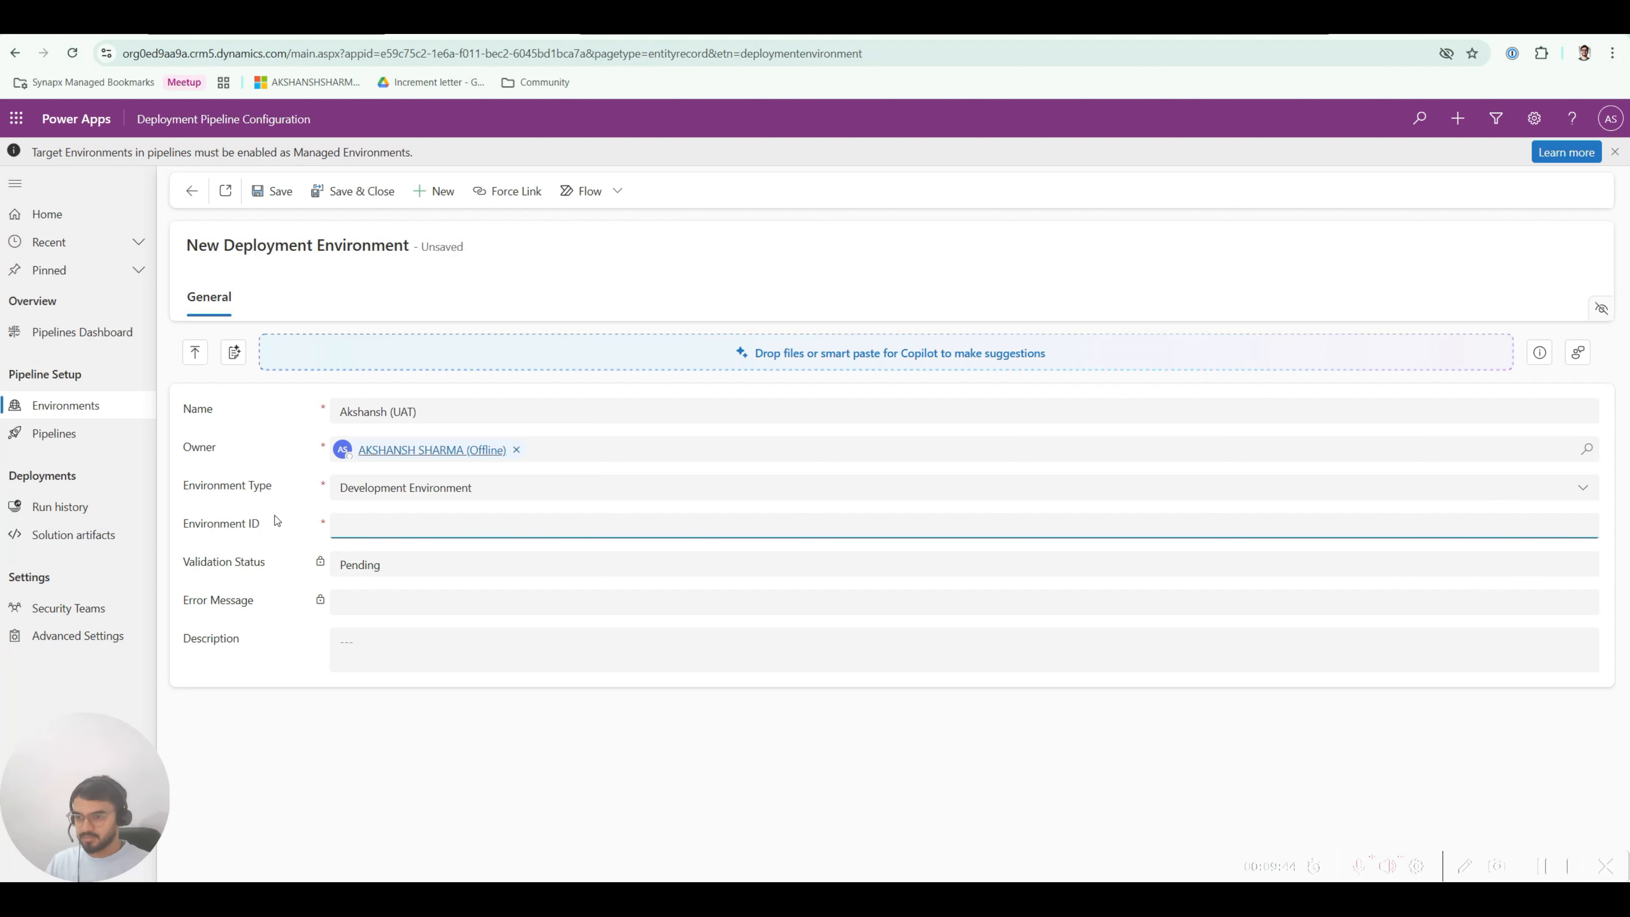
key(ctrl+v)
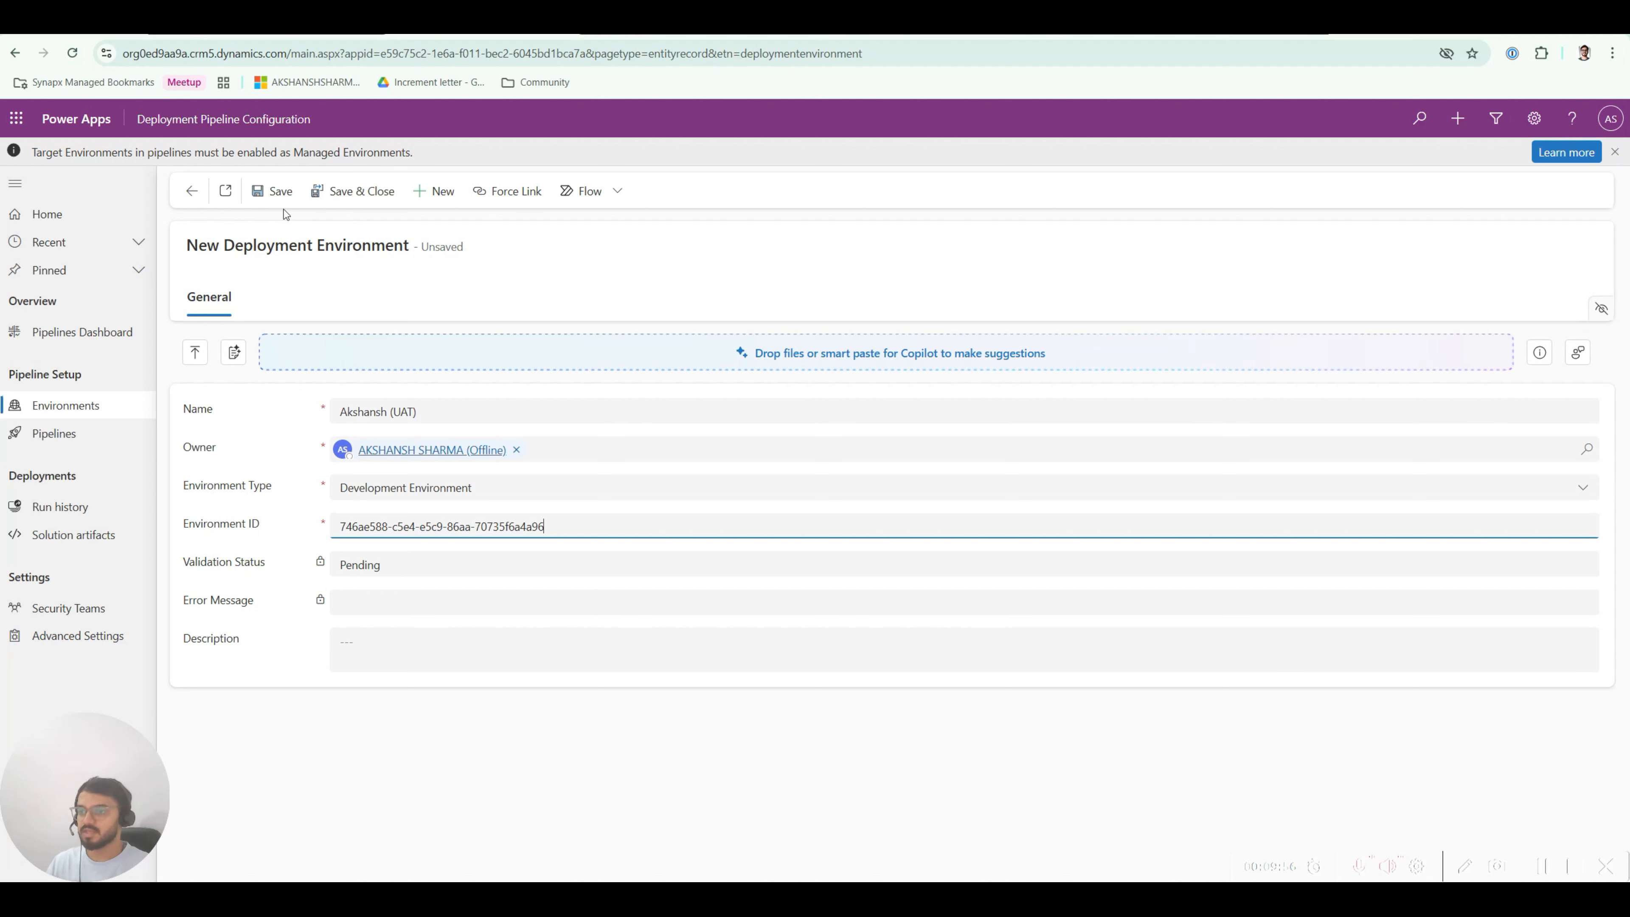
Step: Save and refresh the UAT record to confirm validation Success, then begin a new record
click(279, 192)
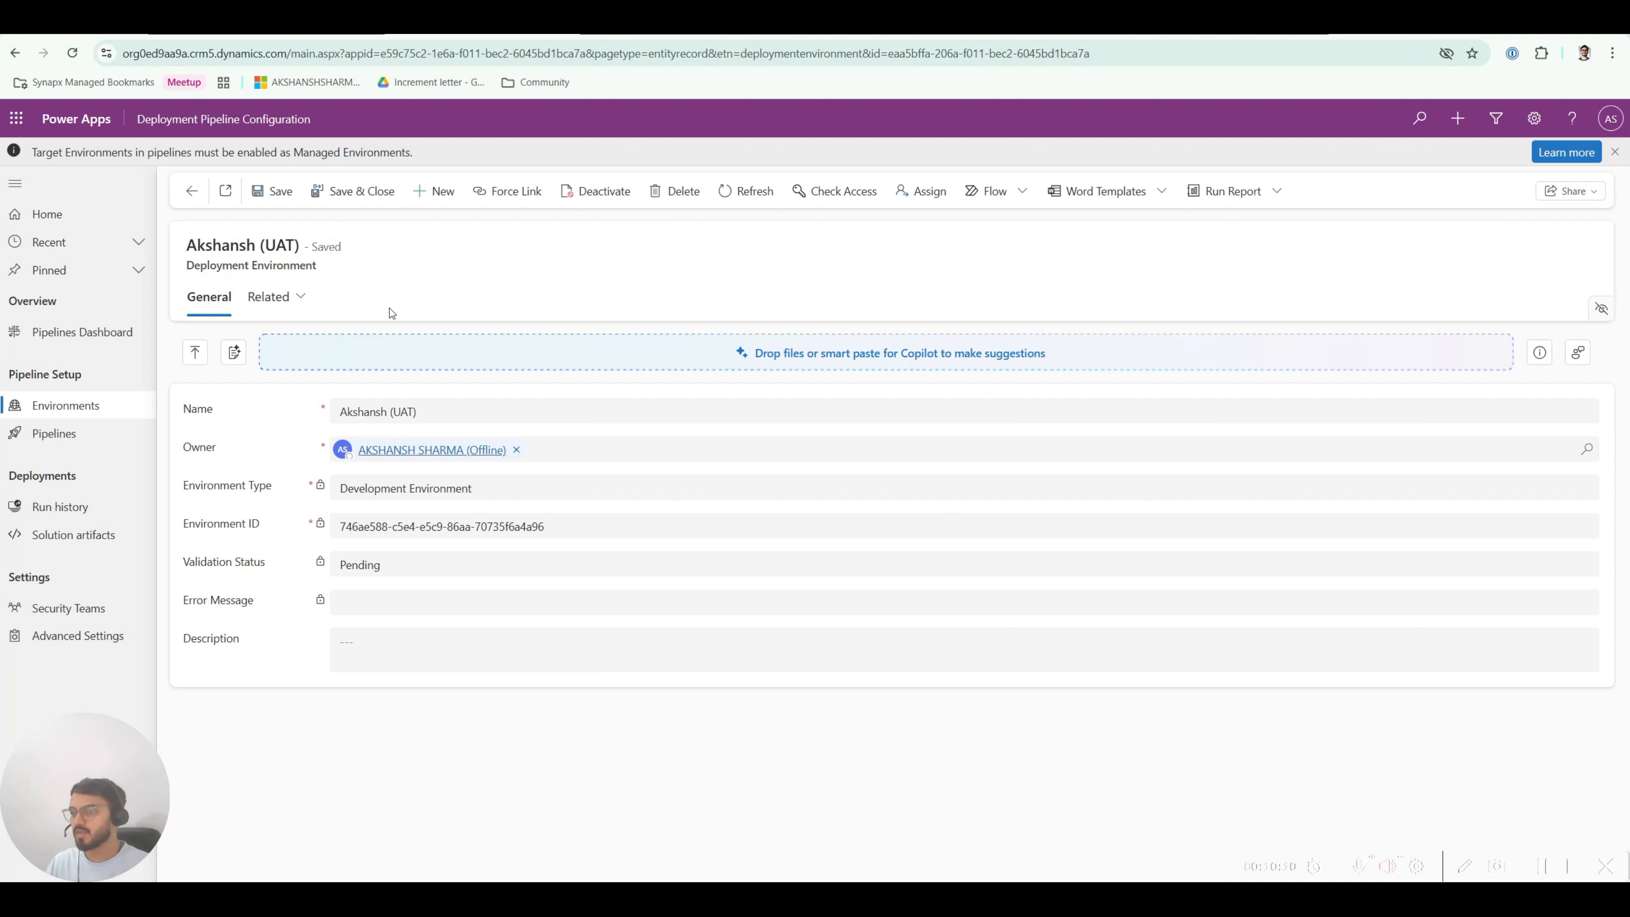
click(279, 193)
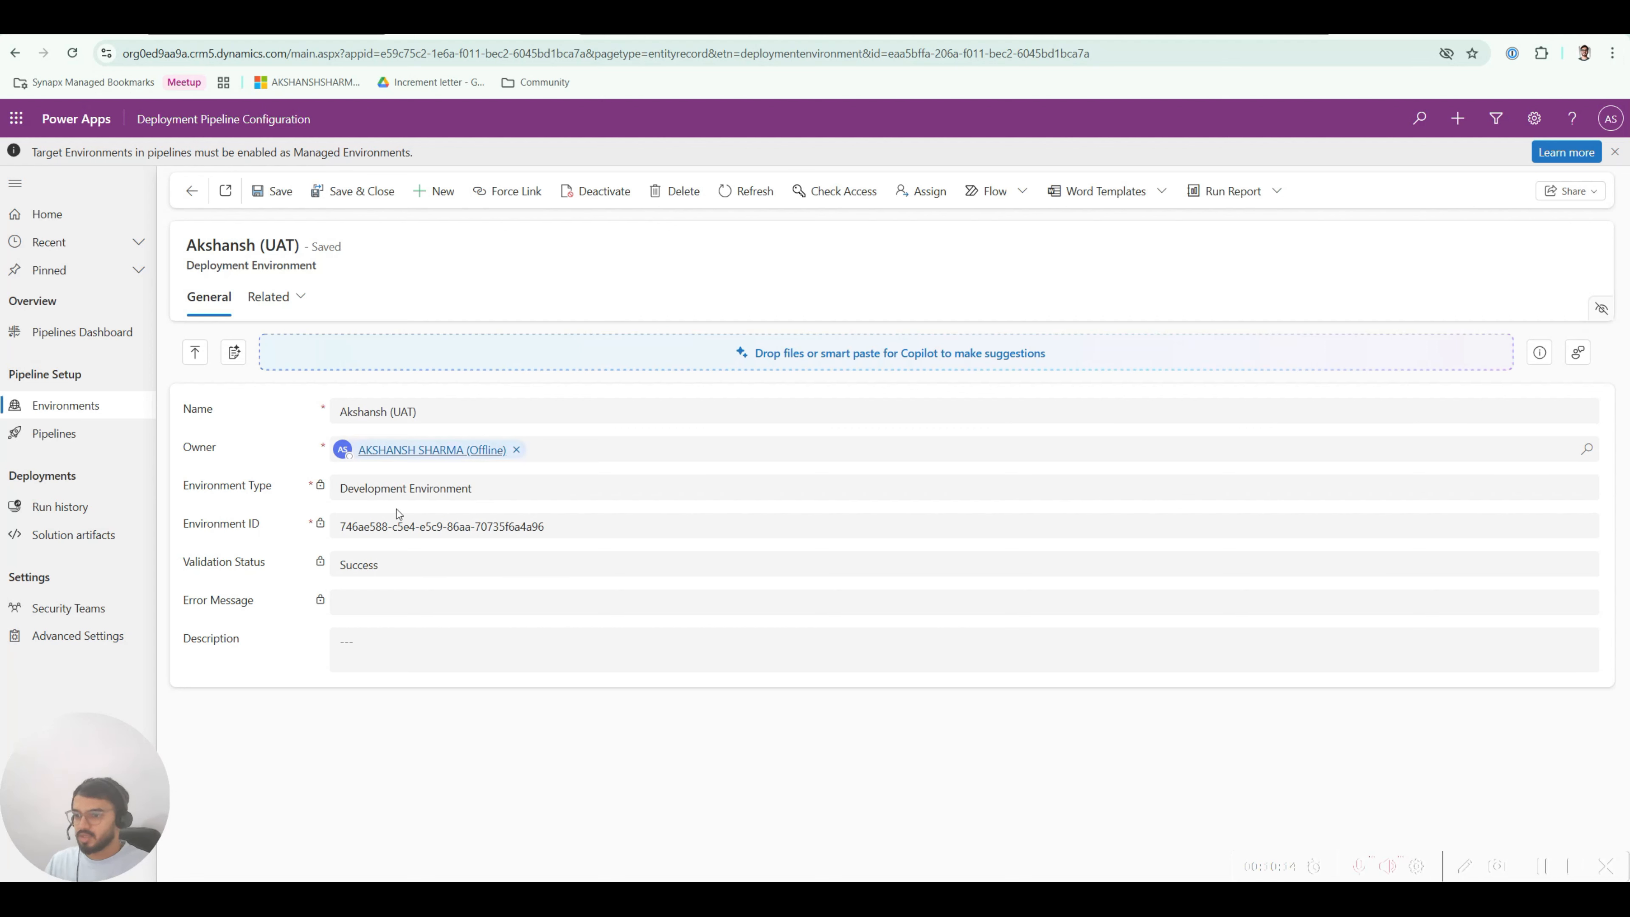
click(192, 191)
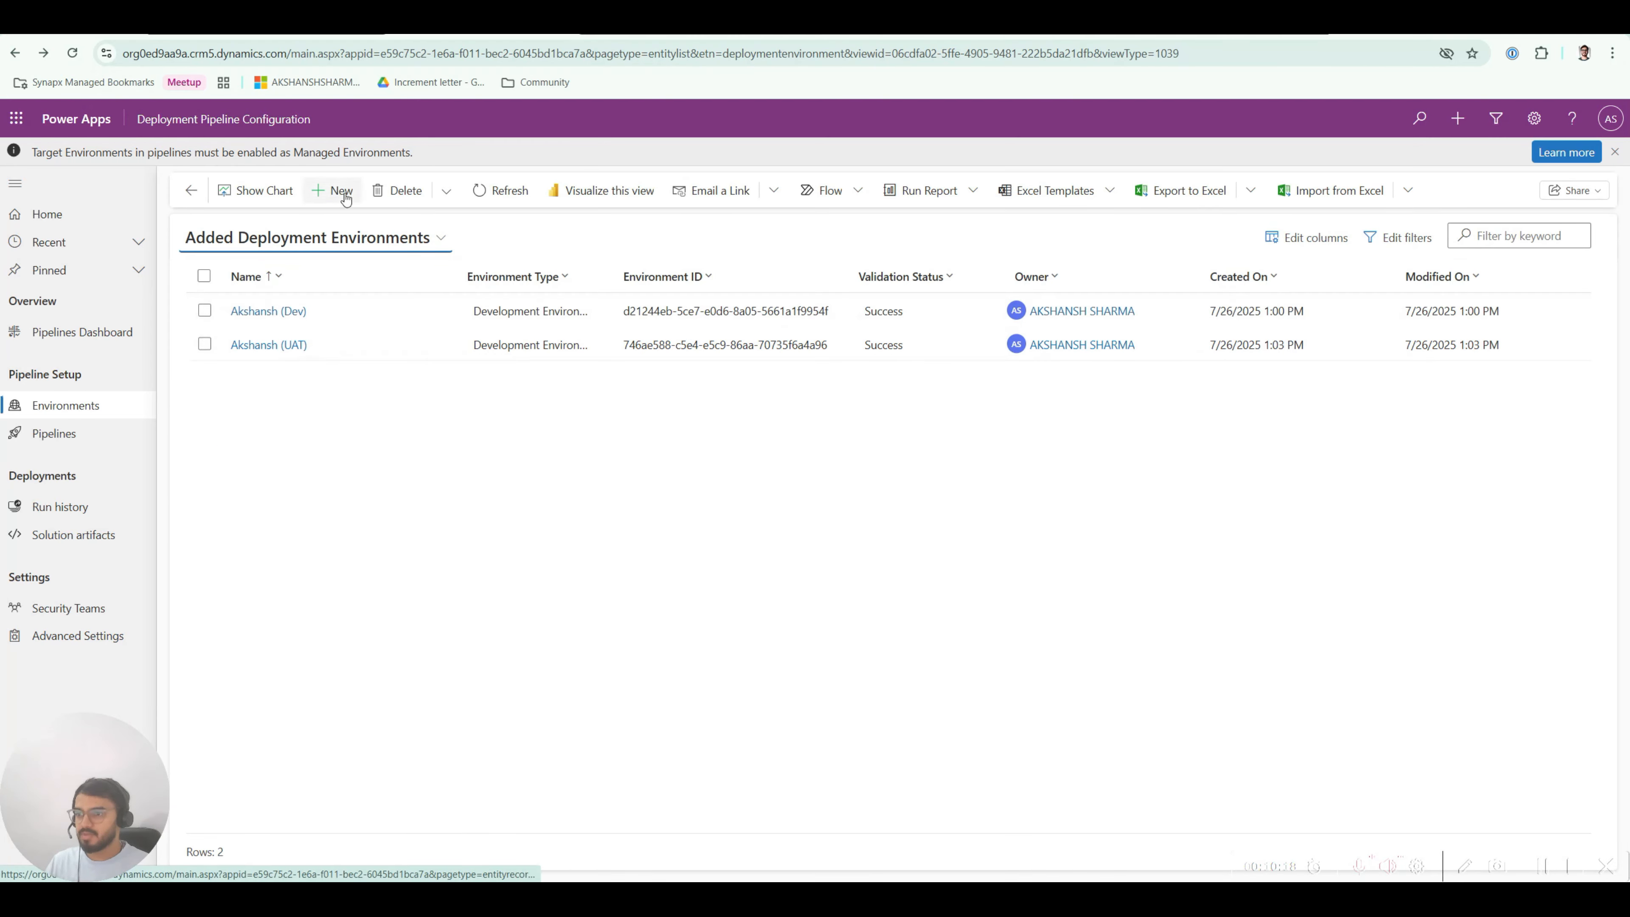
click(334, 191)
Step: Name the new record with the user's name plus '(Prod)' and copy Prod's Environment ID from the admin center
click(375, 410)
text(Akshansh )
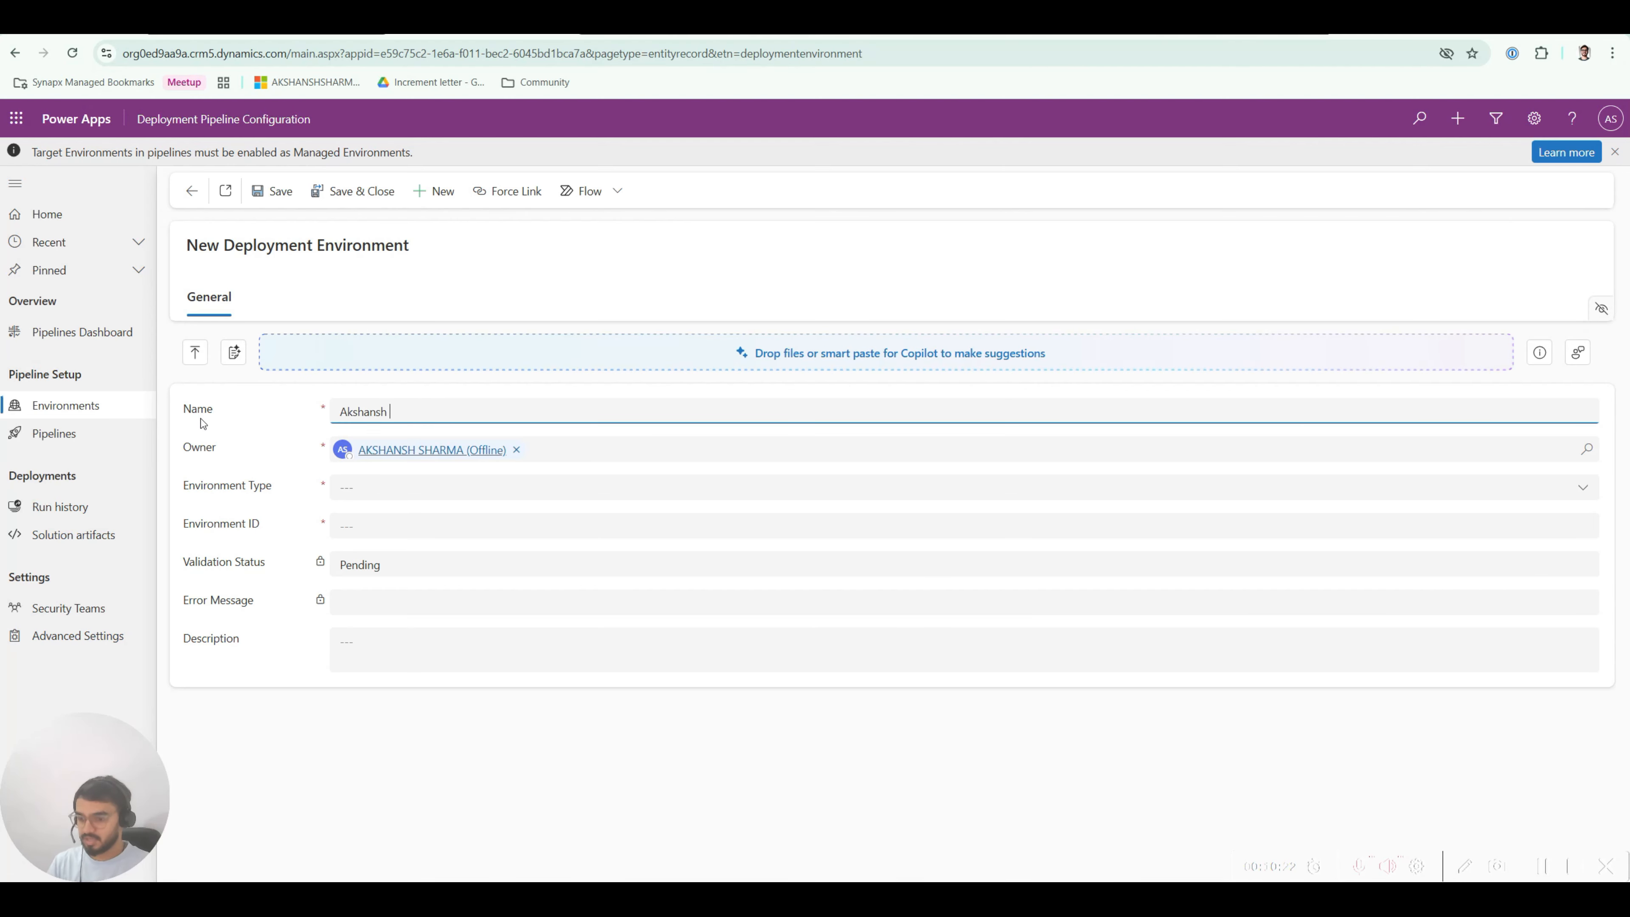
text((Prod)
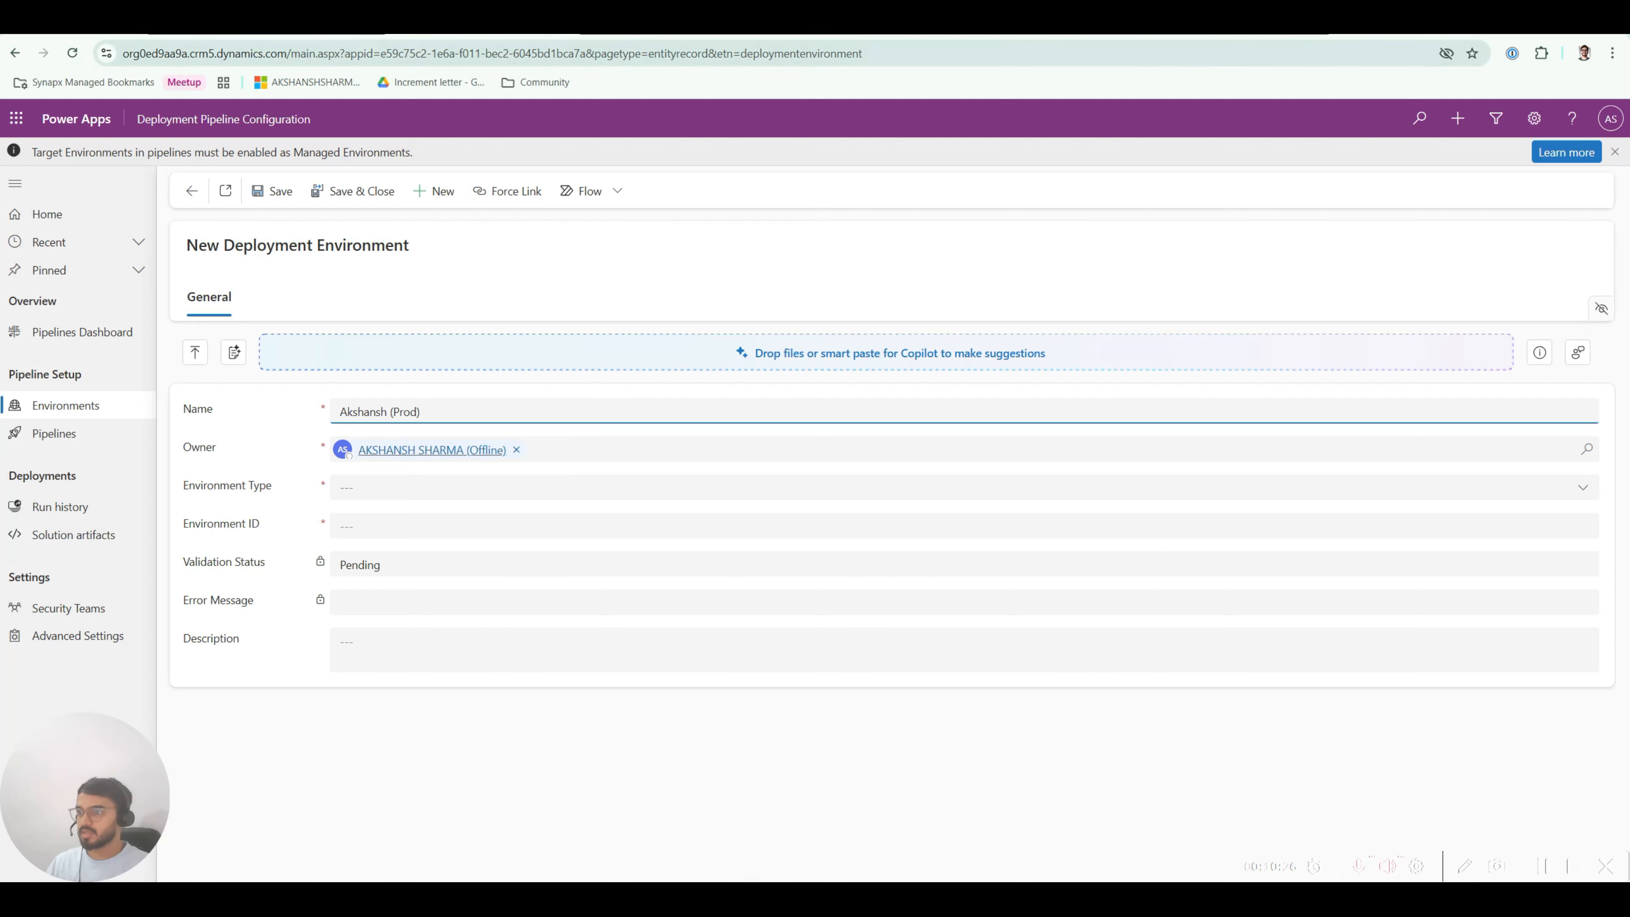
key(ctrl+Tab)
click(319, 197)
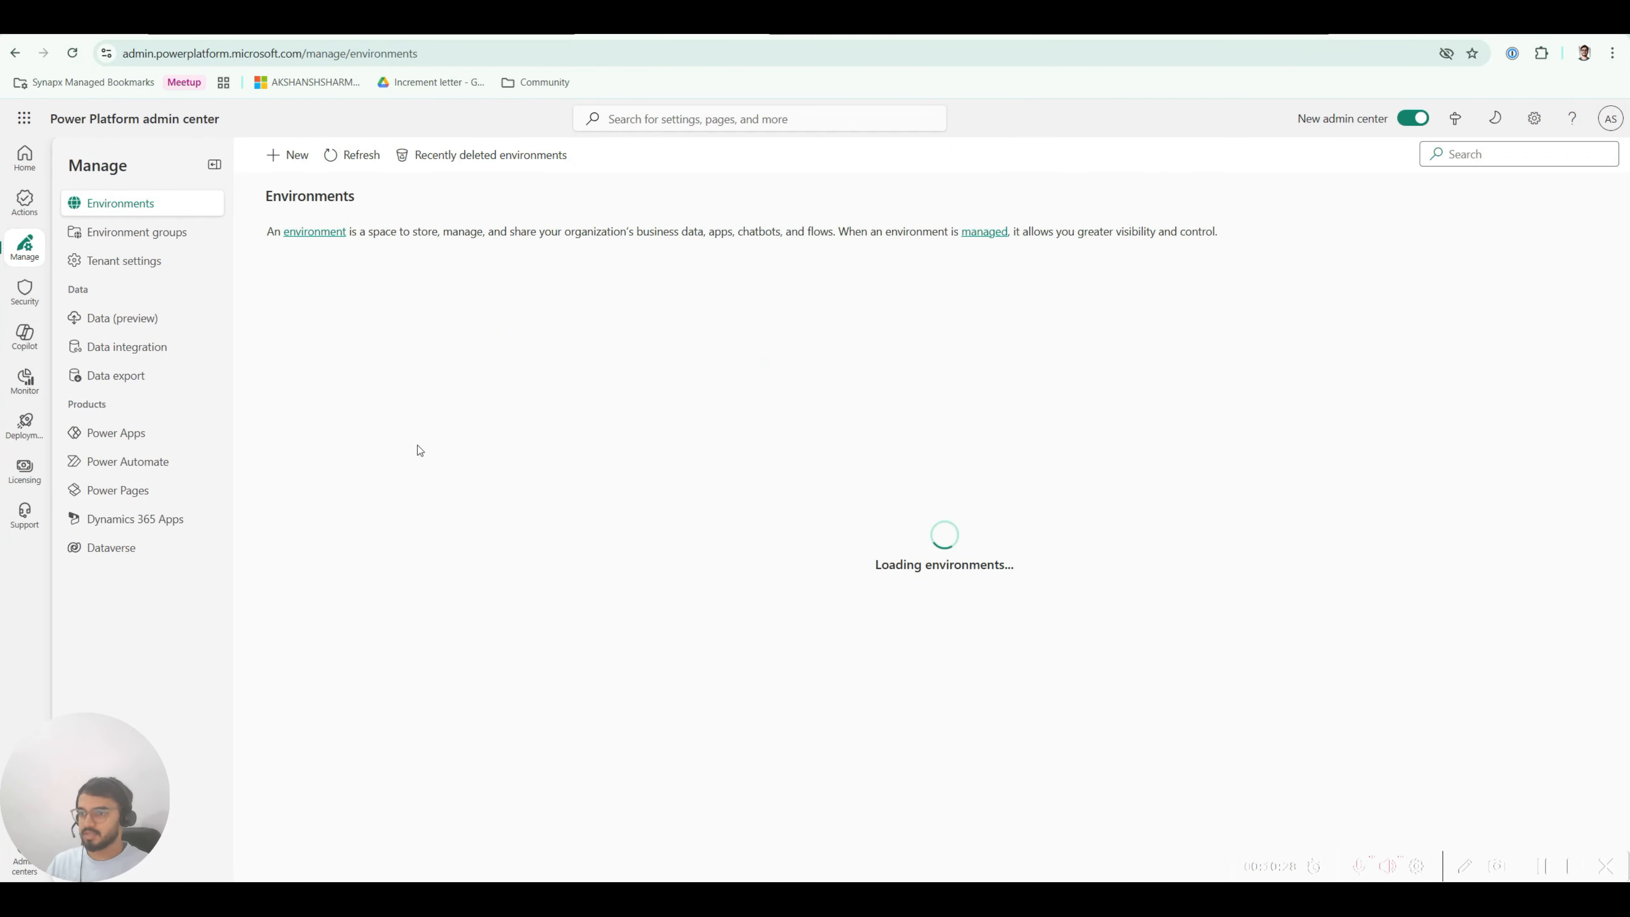
click(209, 348)
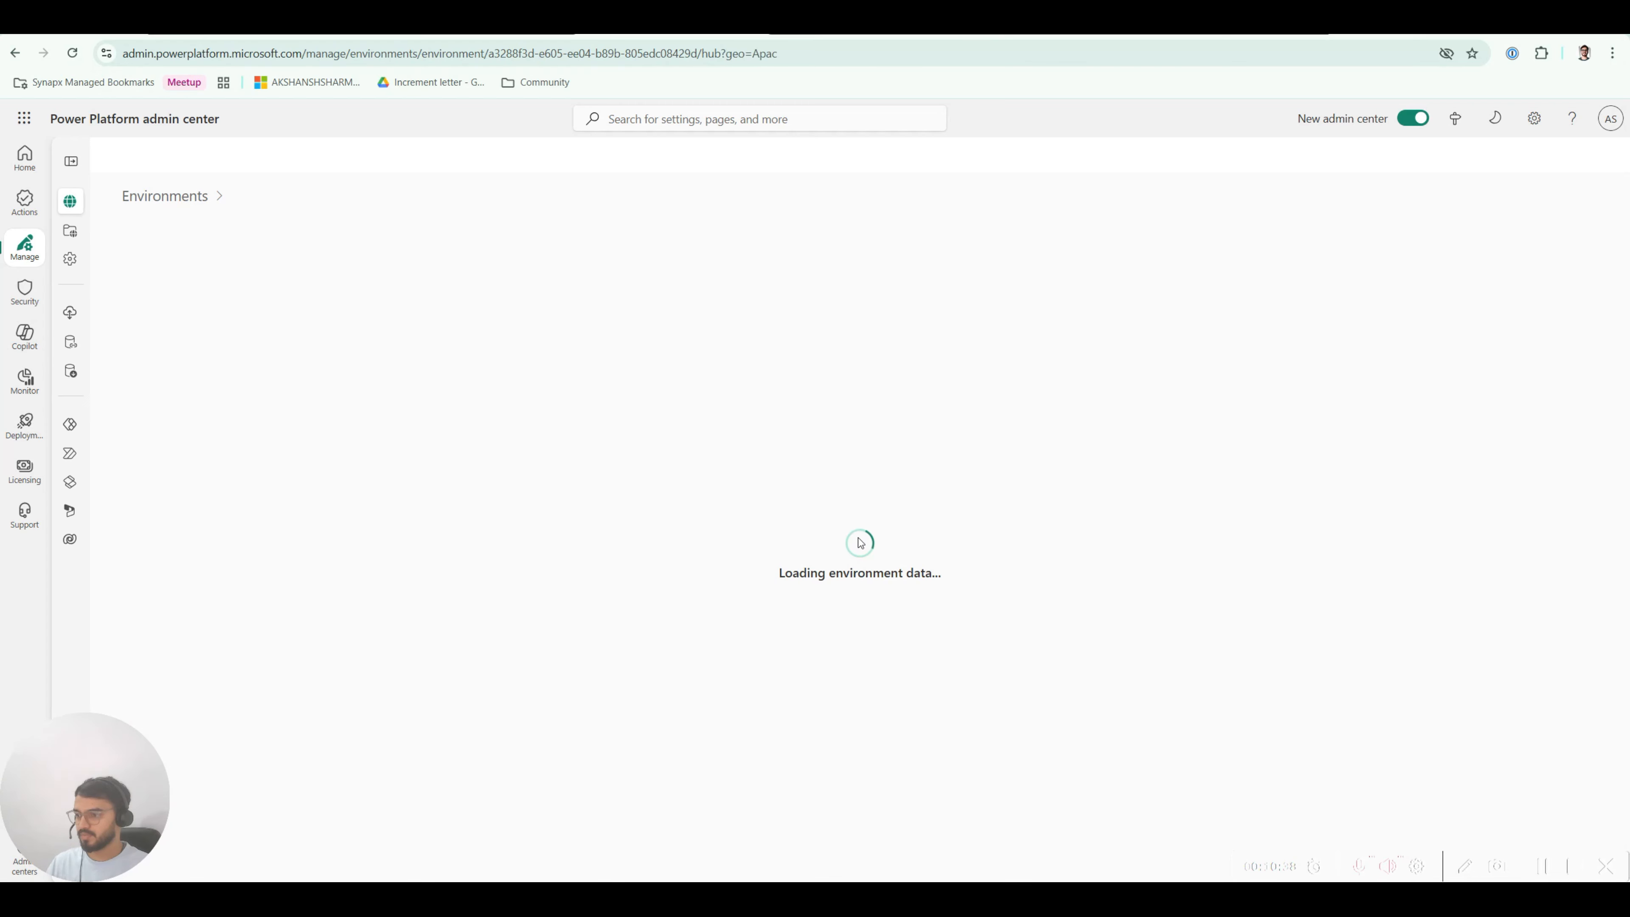
drag(818, 456, 608, 457)
key(ctrl+c)
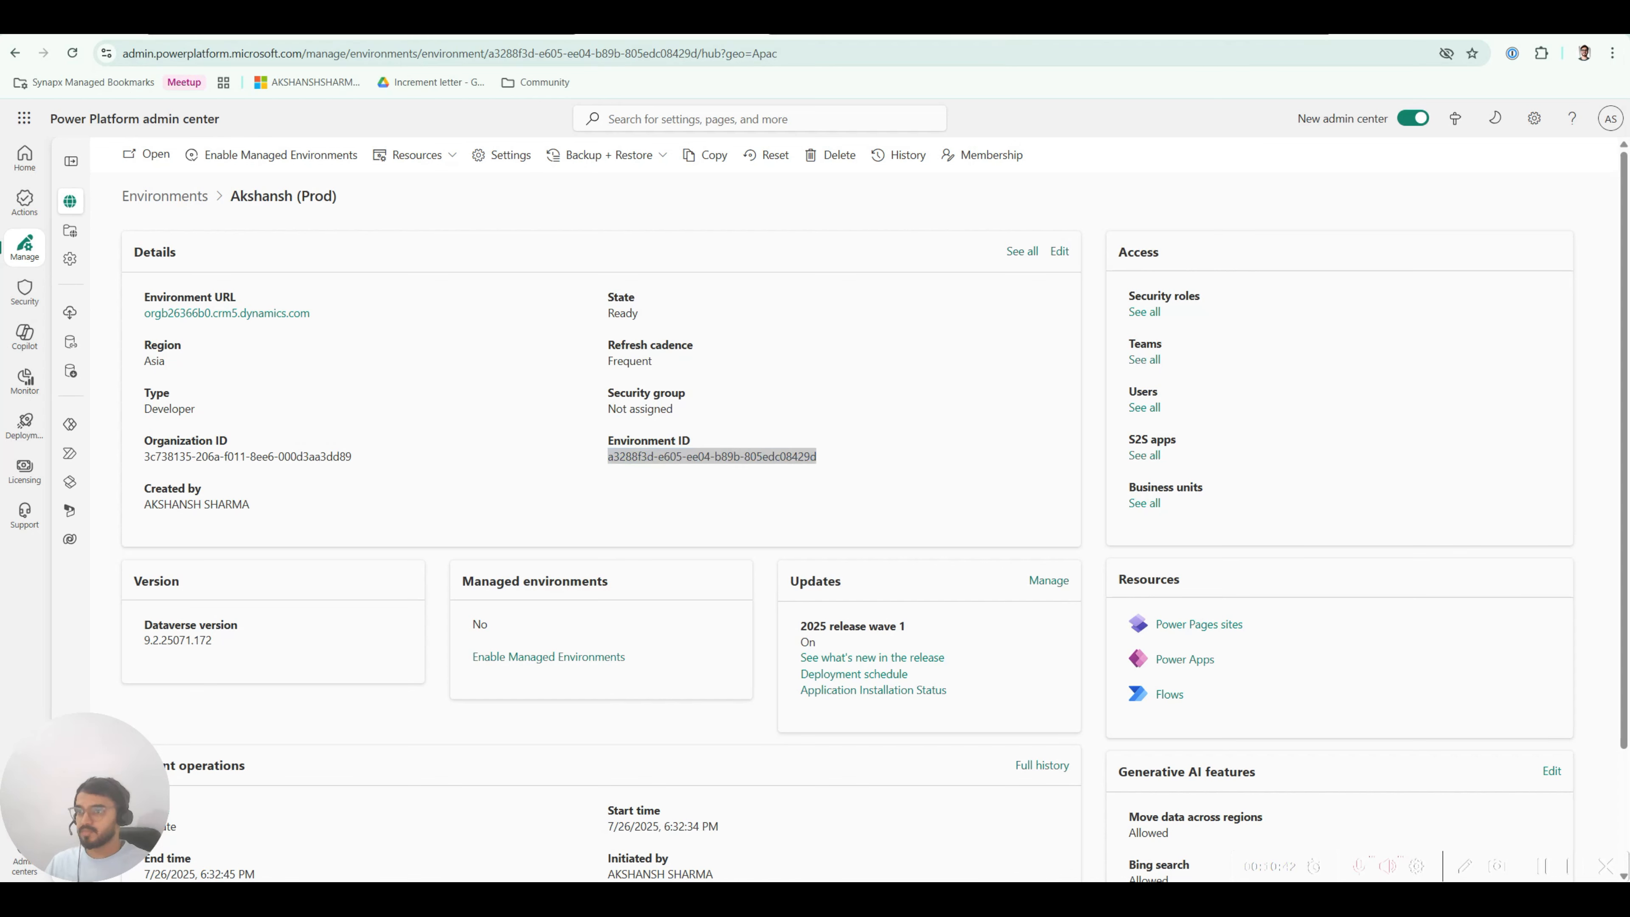
click(296, 26)
click(451, 27)
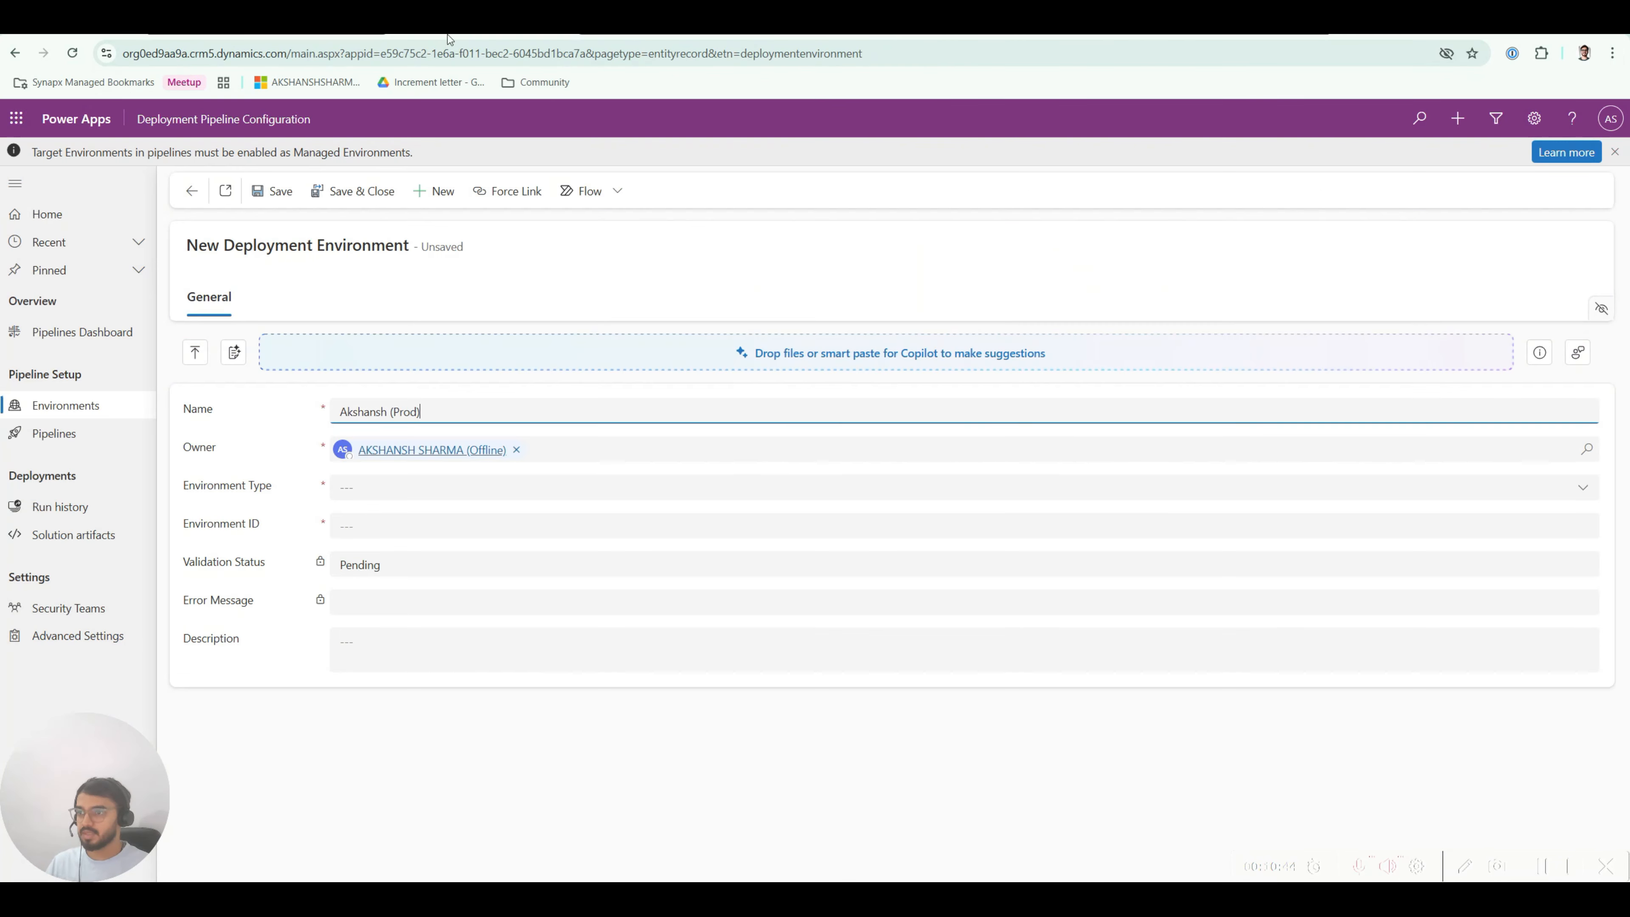
Step: Type it Target Environment with the pasted Prod ID, save, and confirm validation Success
click(358, 494)
click(372, 568)
click(340, 531)
key(ctrl+v)
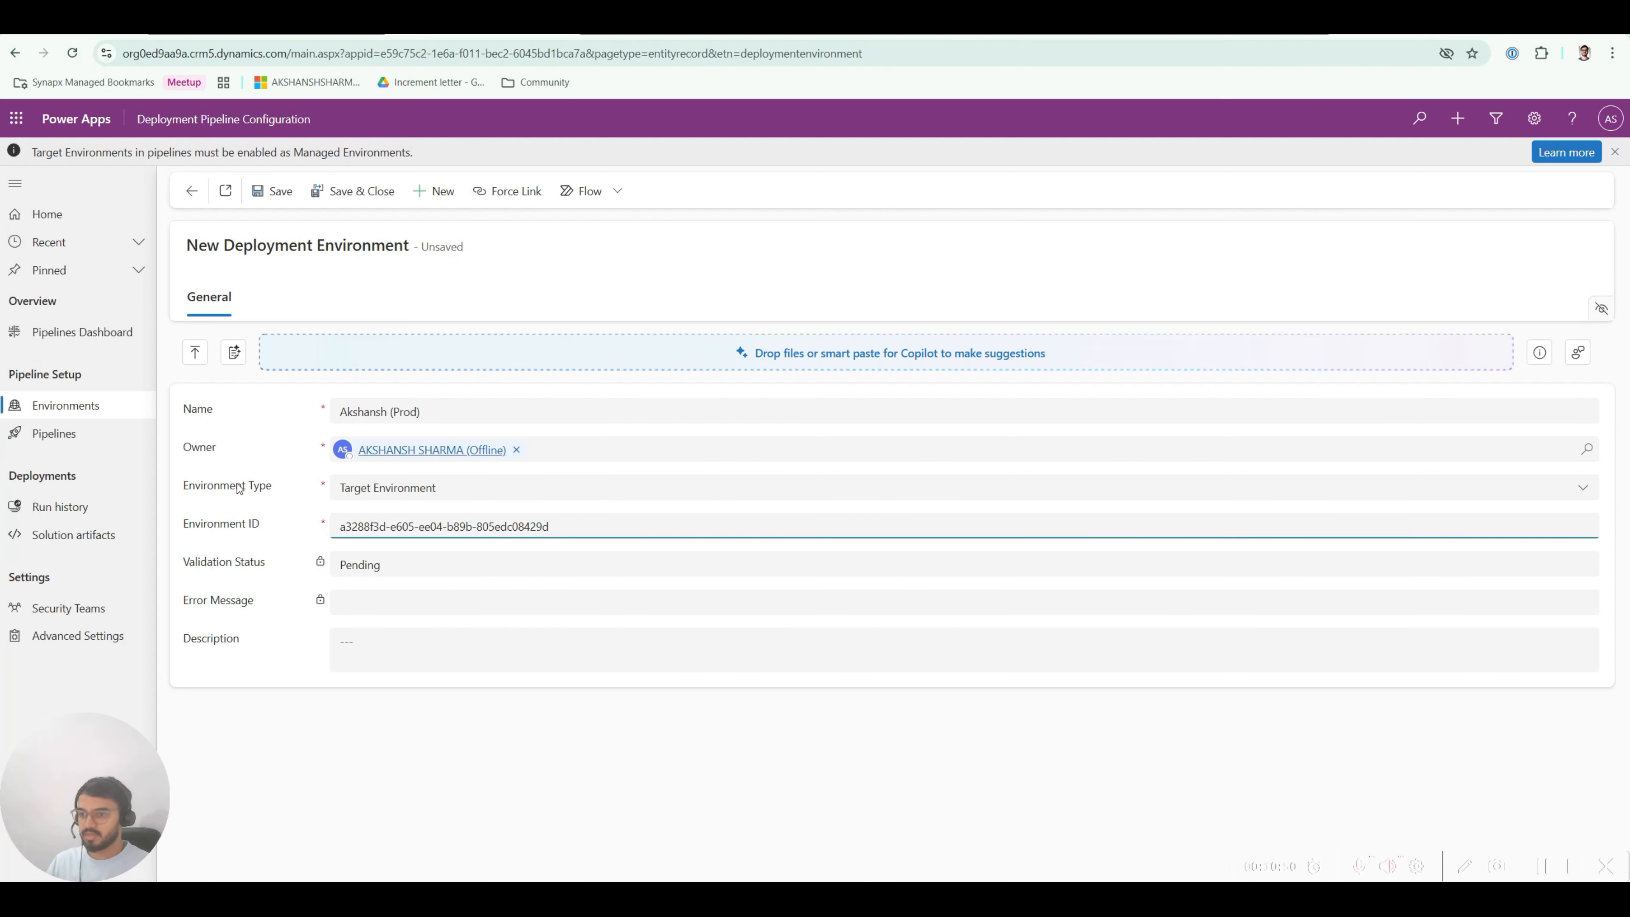
click(277, 193)
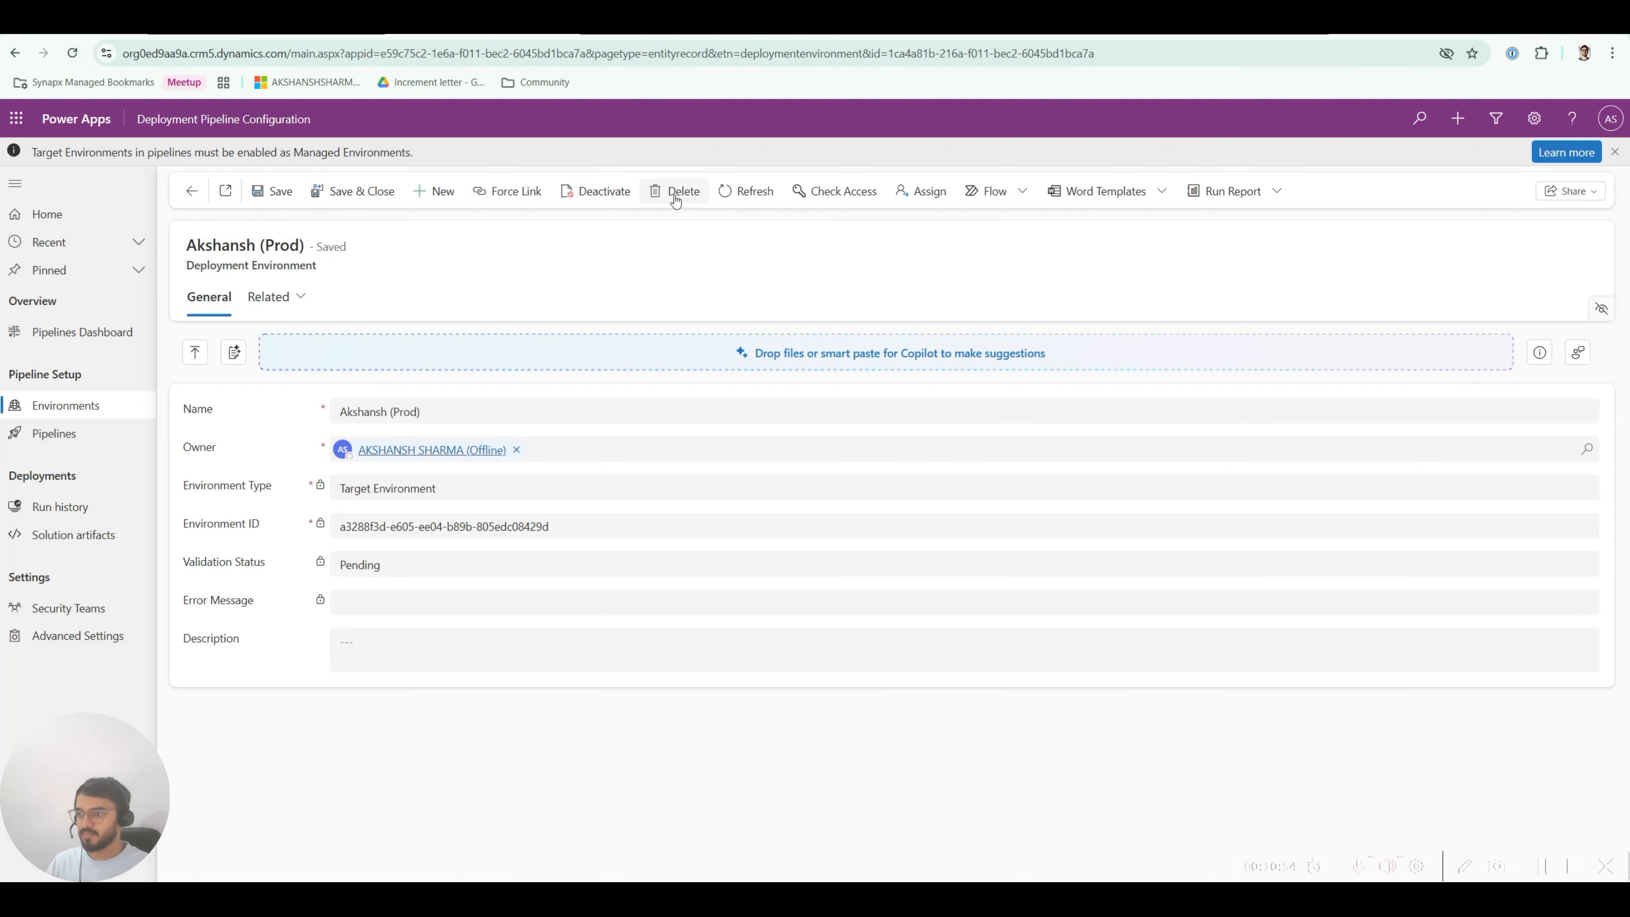
click(746, 190)
click(191, 191)
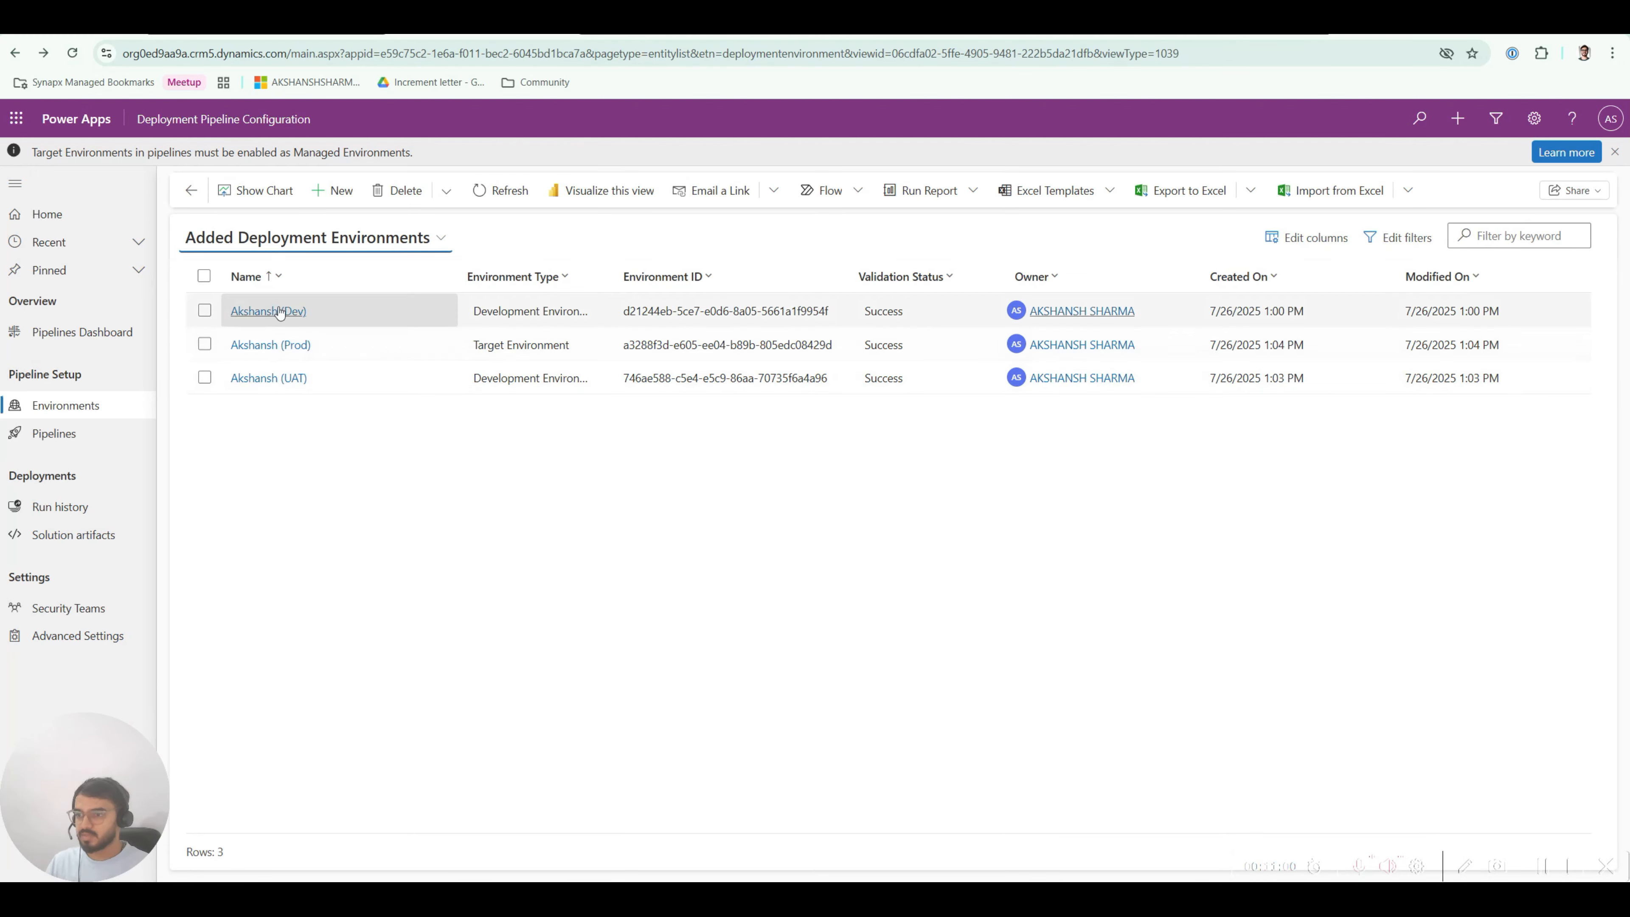
click(269, 377)
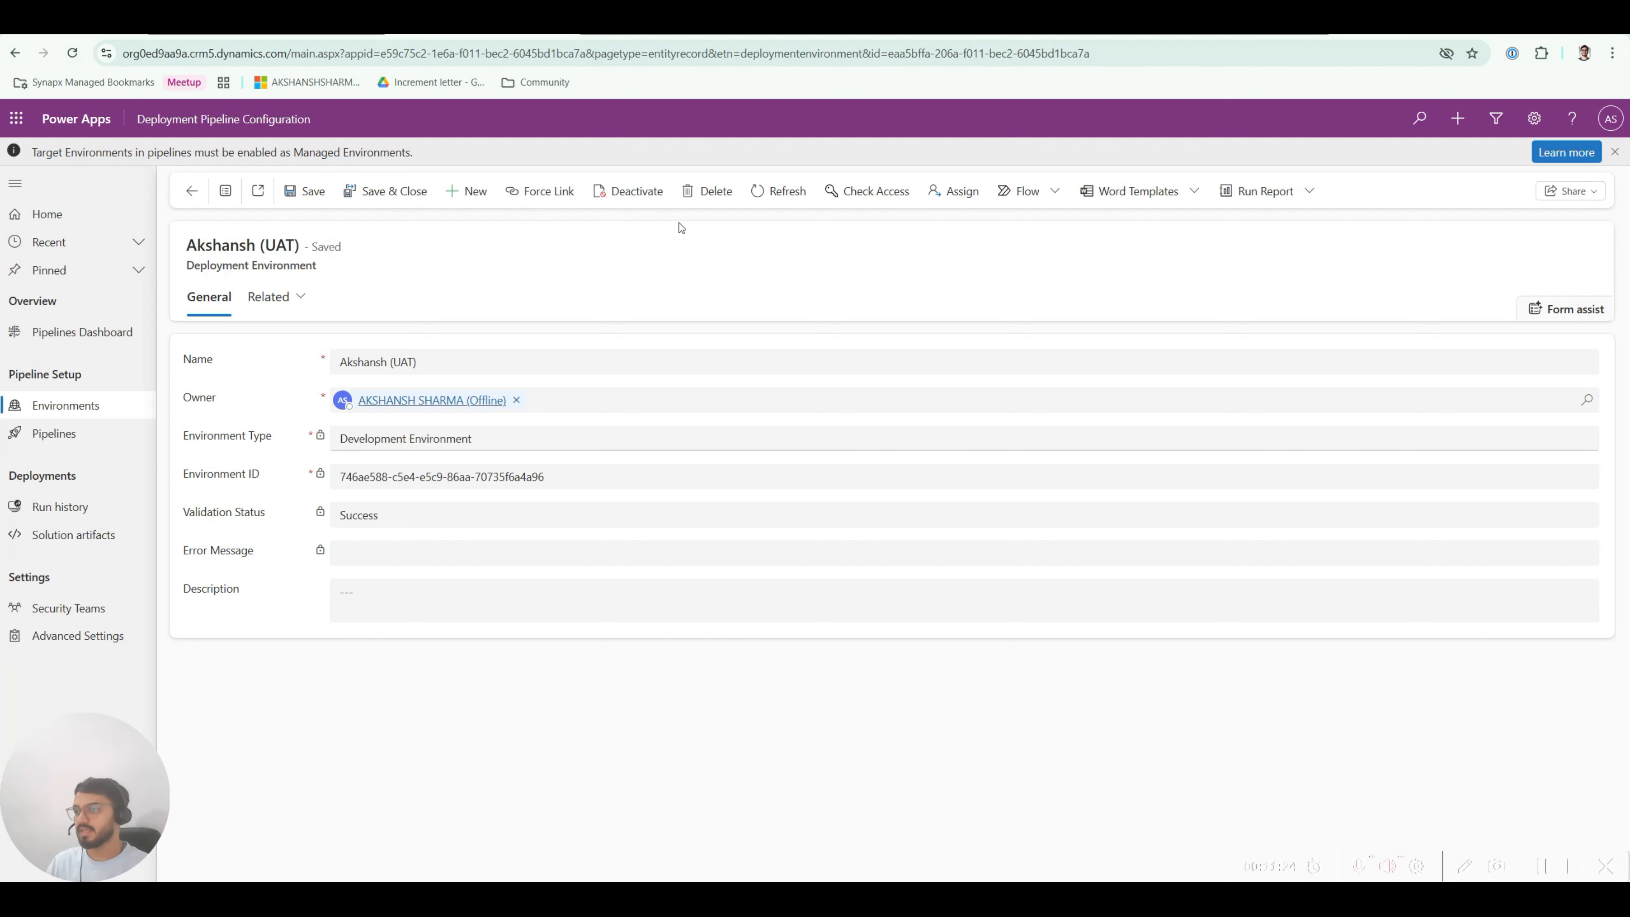
Step: Delete the UAT deployment environment record and confirm the deletion
click(701, 203)
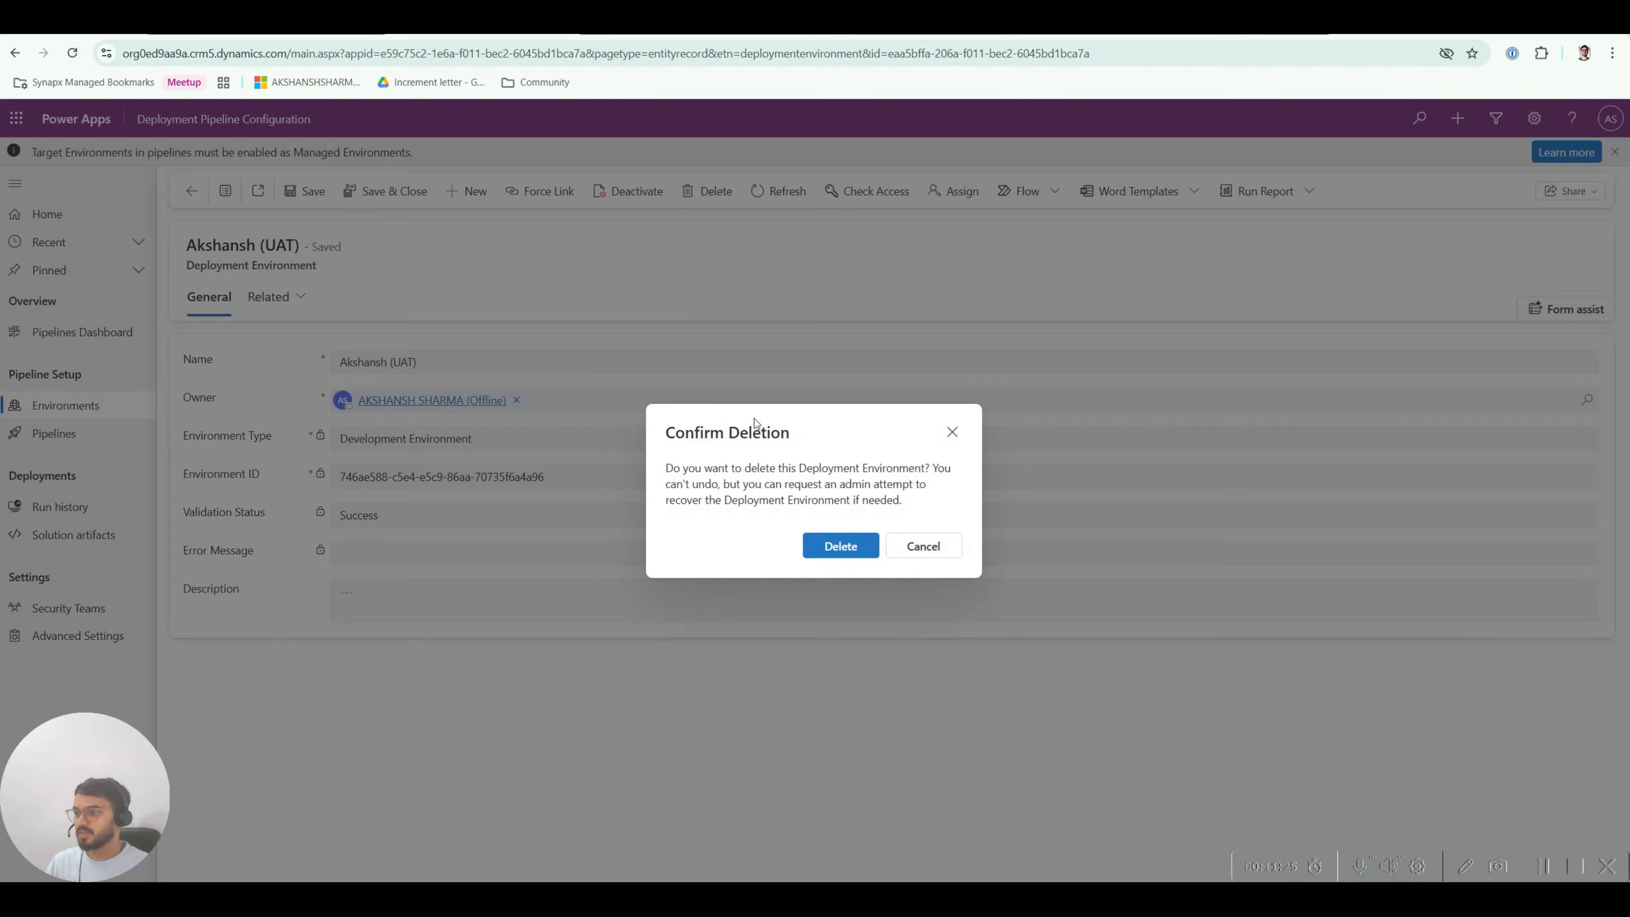
click(827, 547)
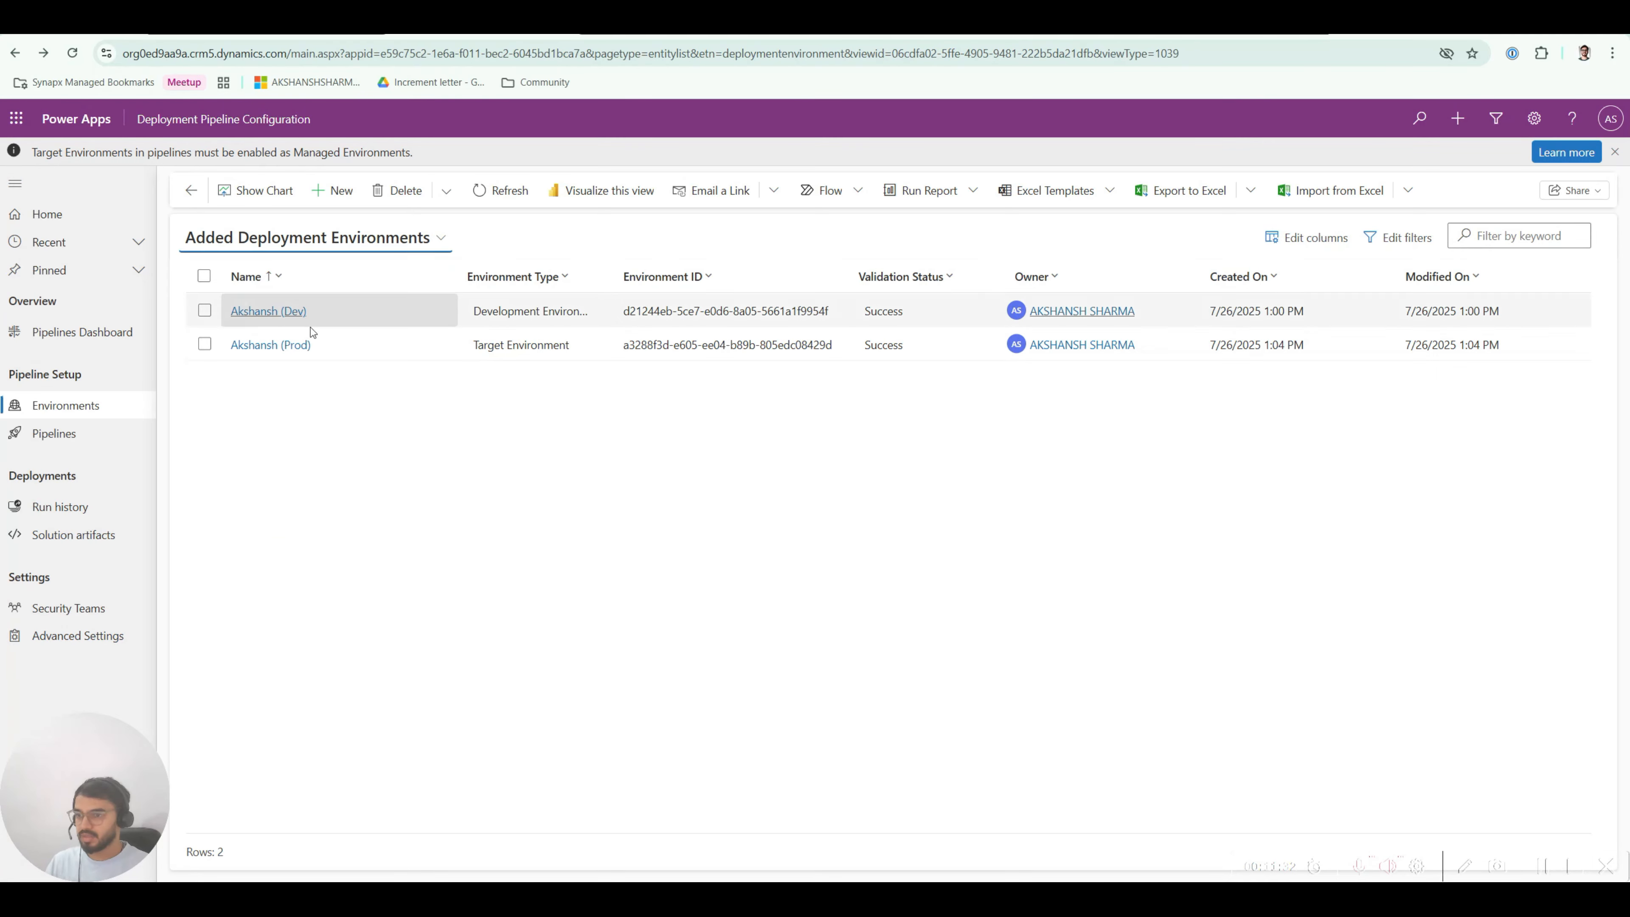
Step: Create a new UAT deployment environment record of type Target Environment, pasting the UAT environment ID
click(332, 190)
click(356, 409)
text(Akshan)
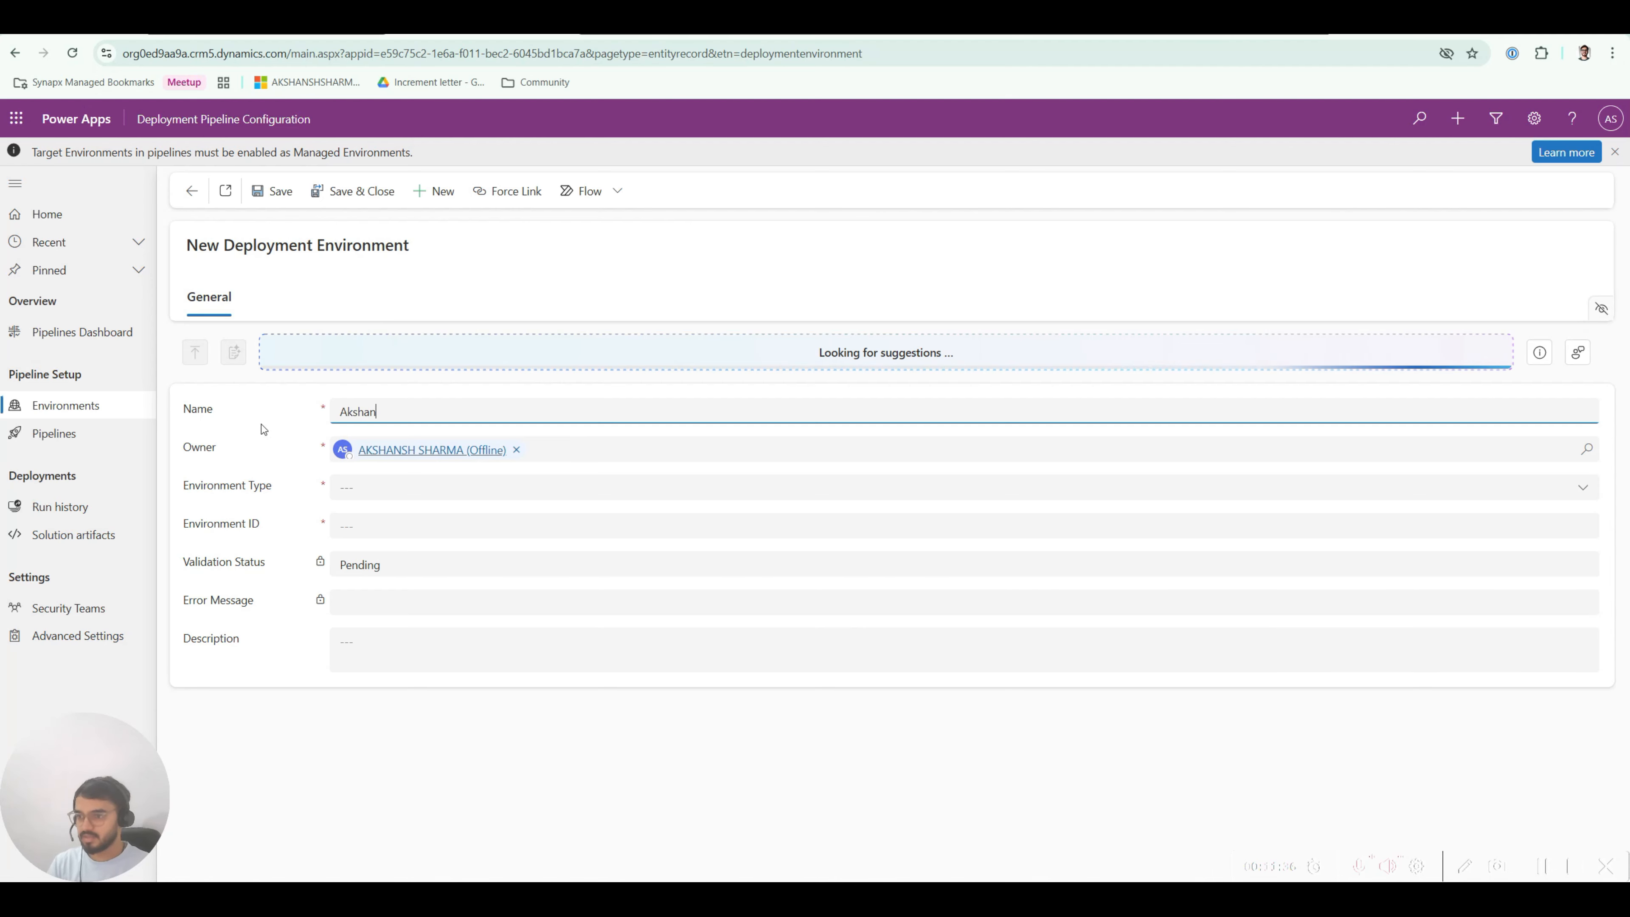
text(sh (UAT))
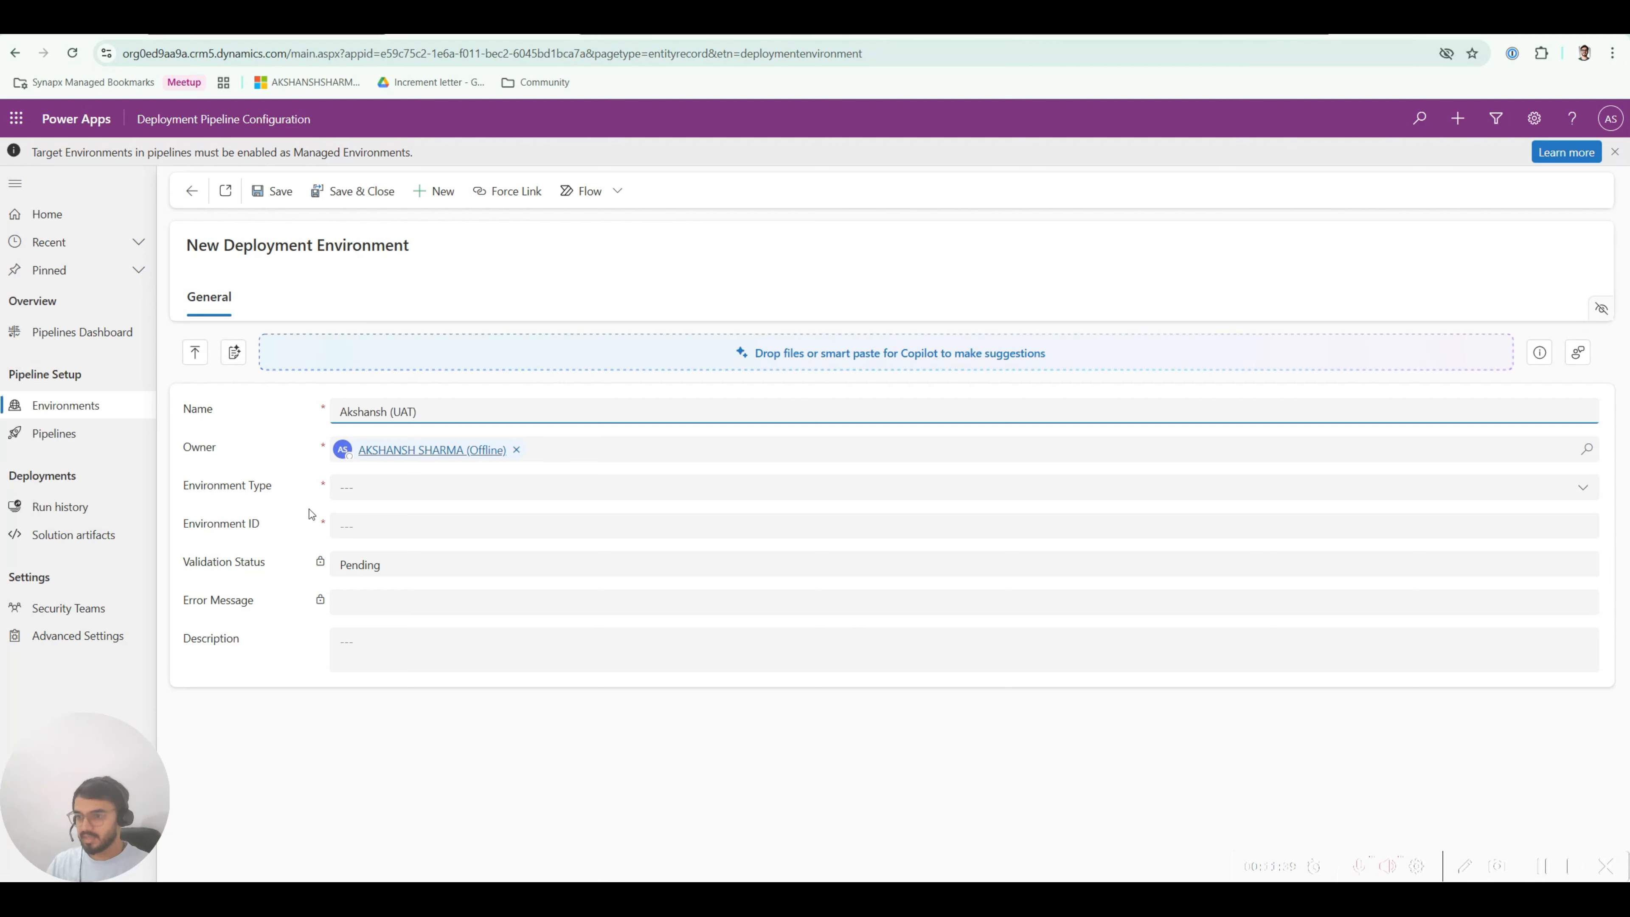
click(352, 487)
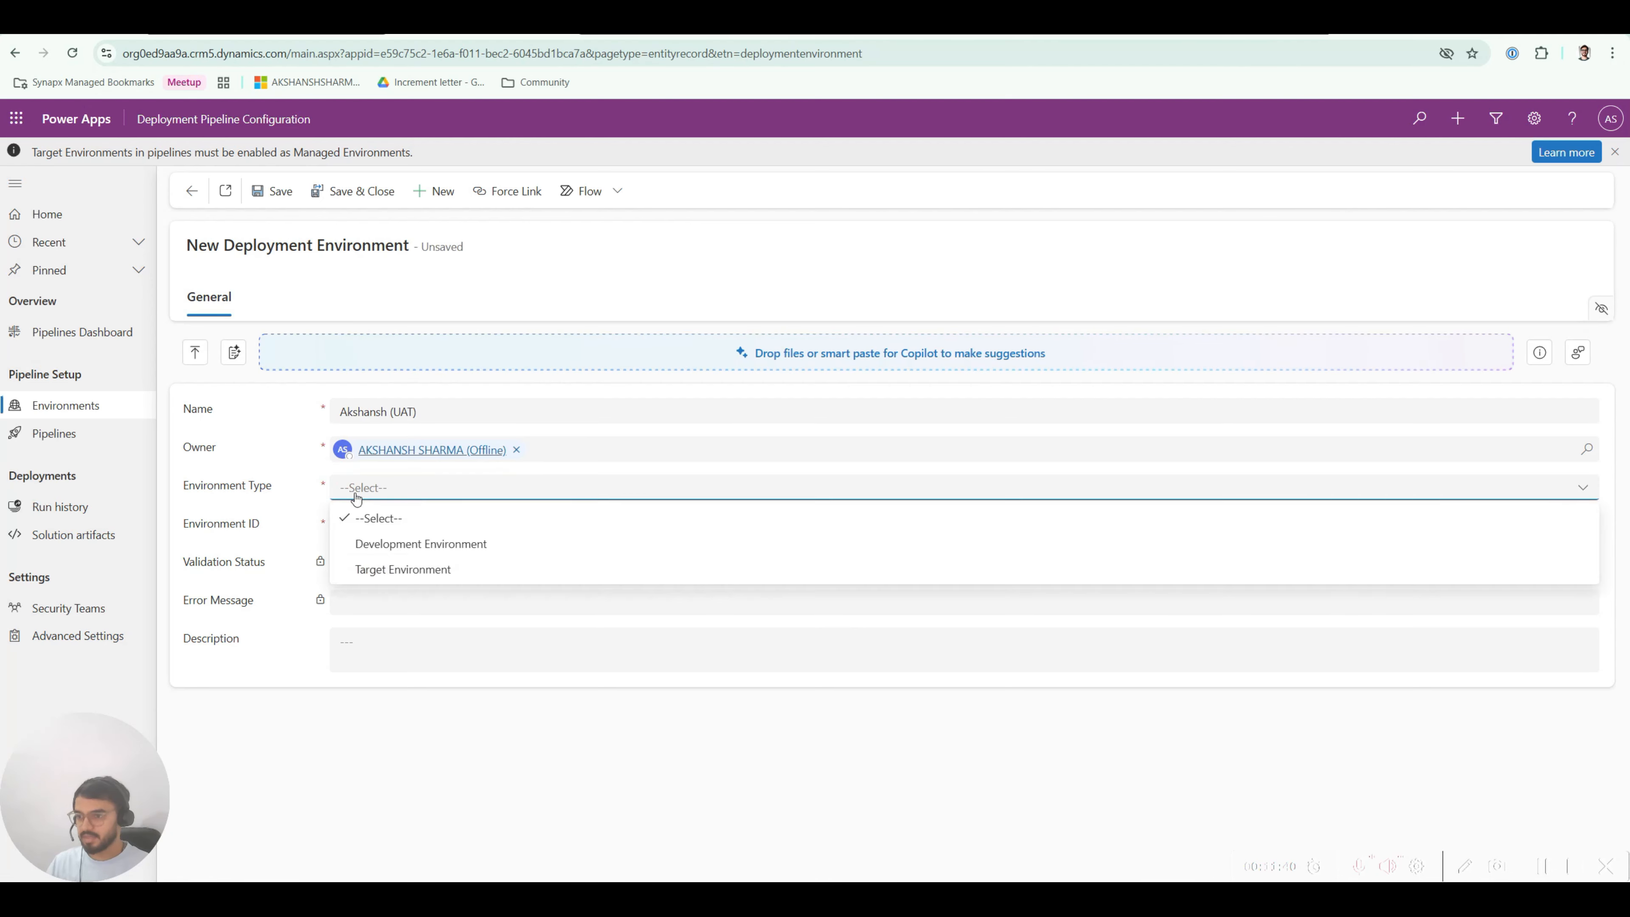
click(360, 568)
click(362, 523)
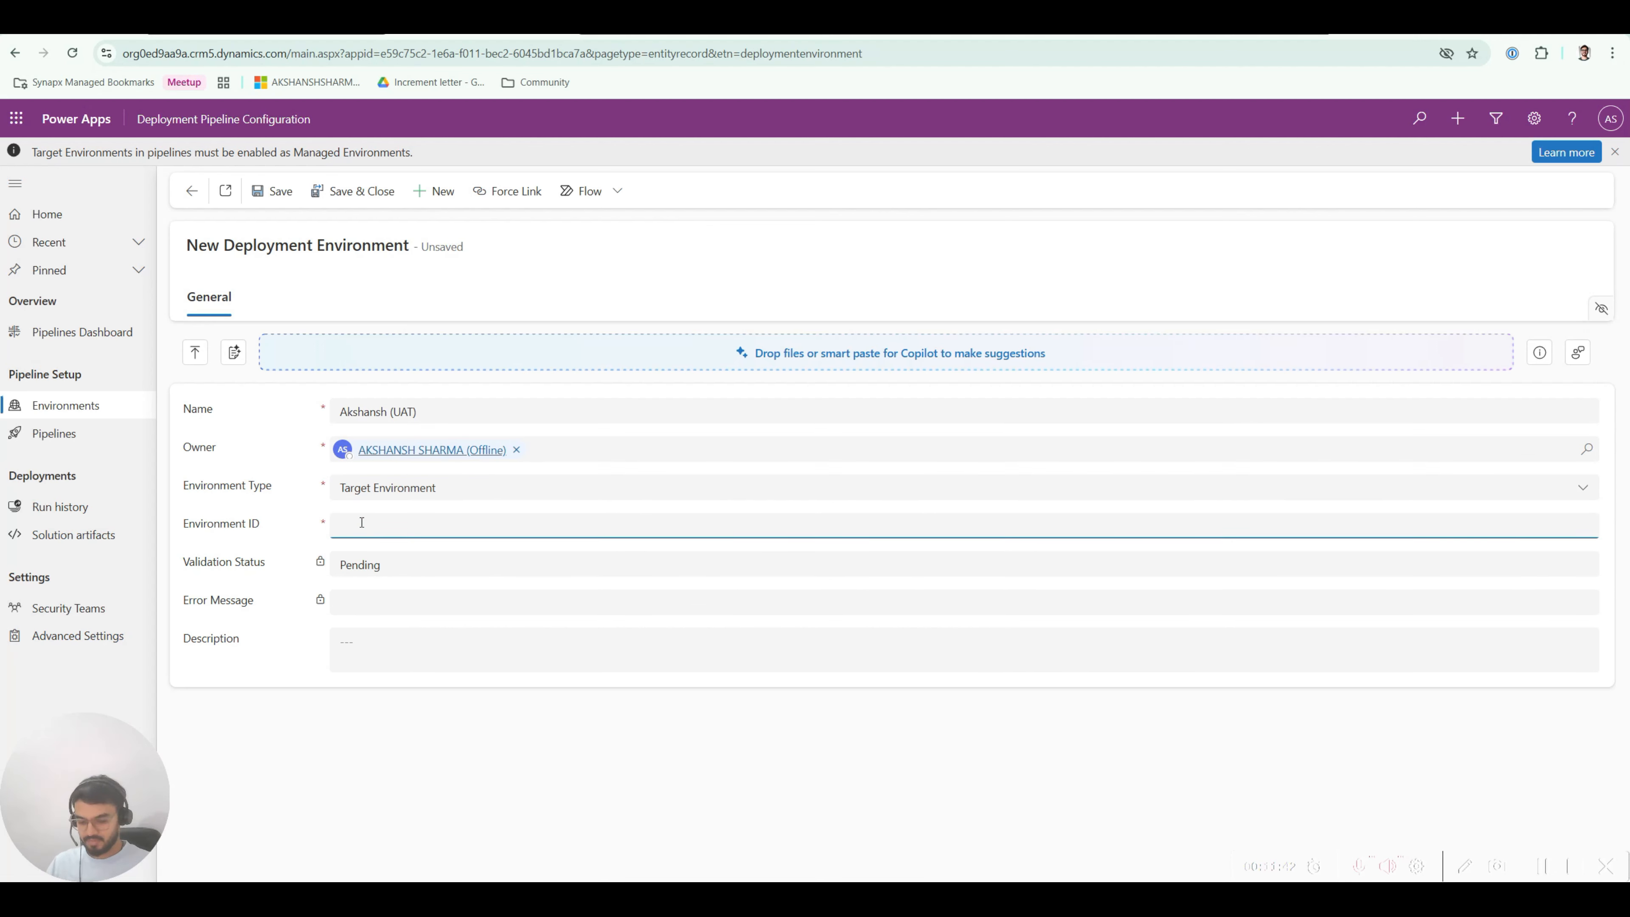
key(super+v)
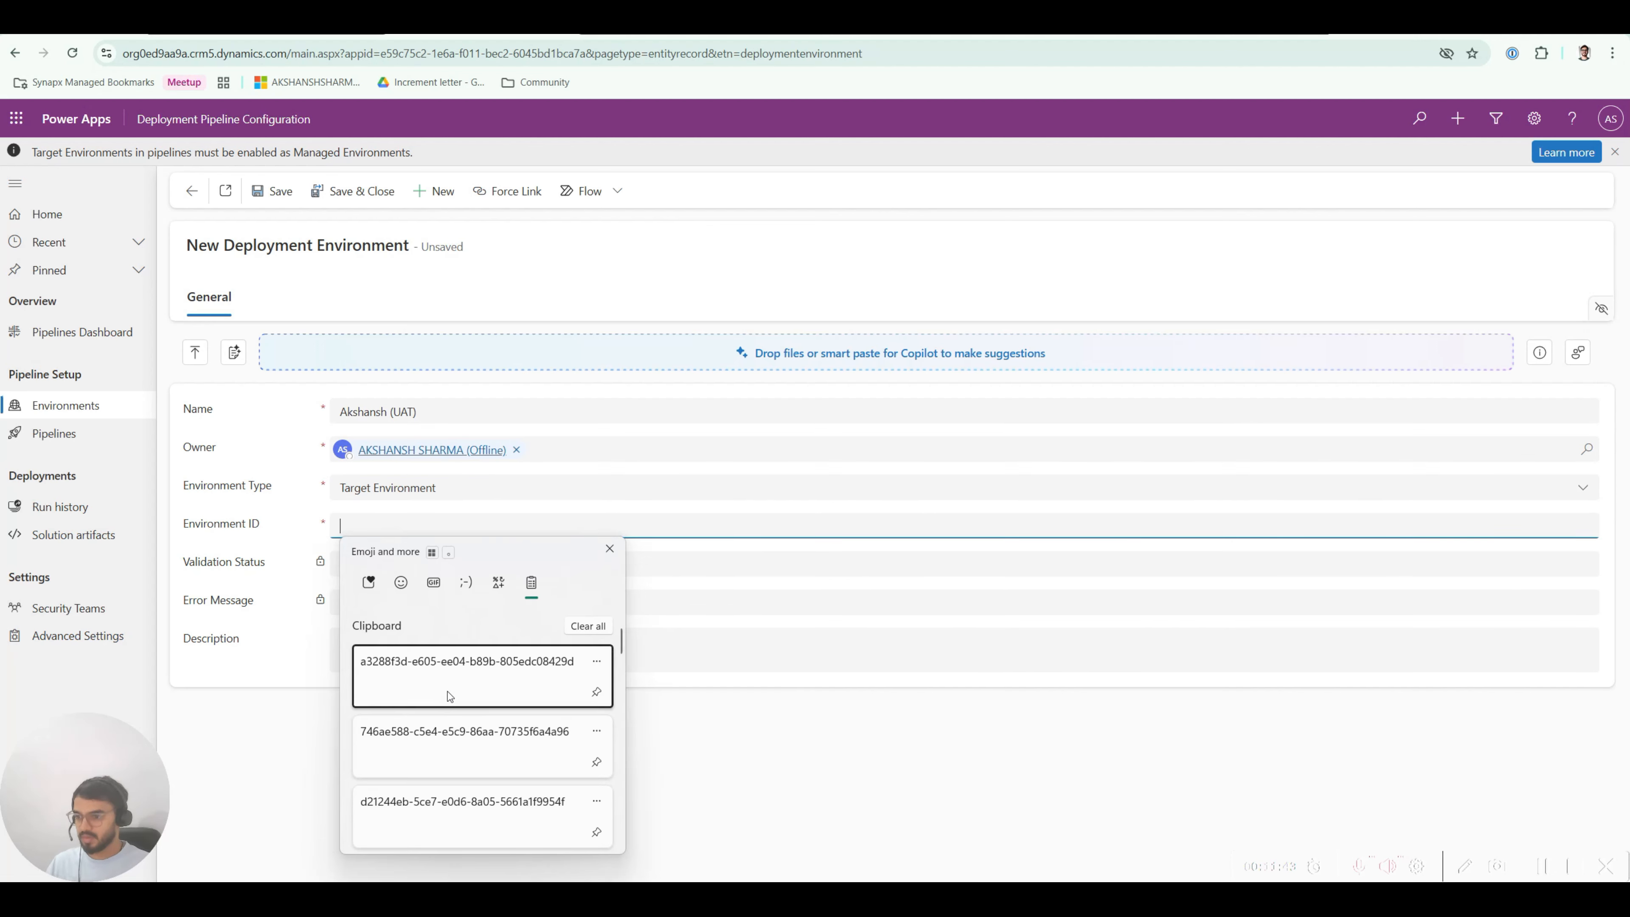
click(455, 744)
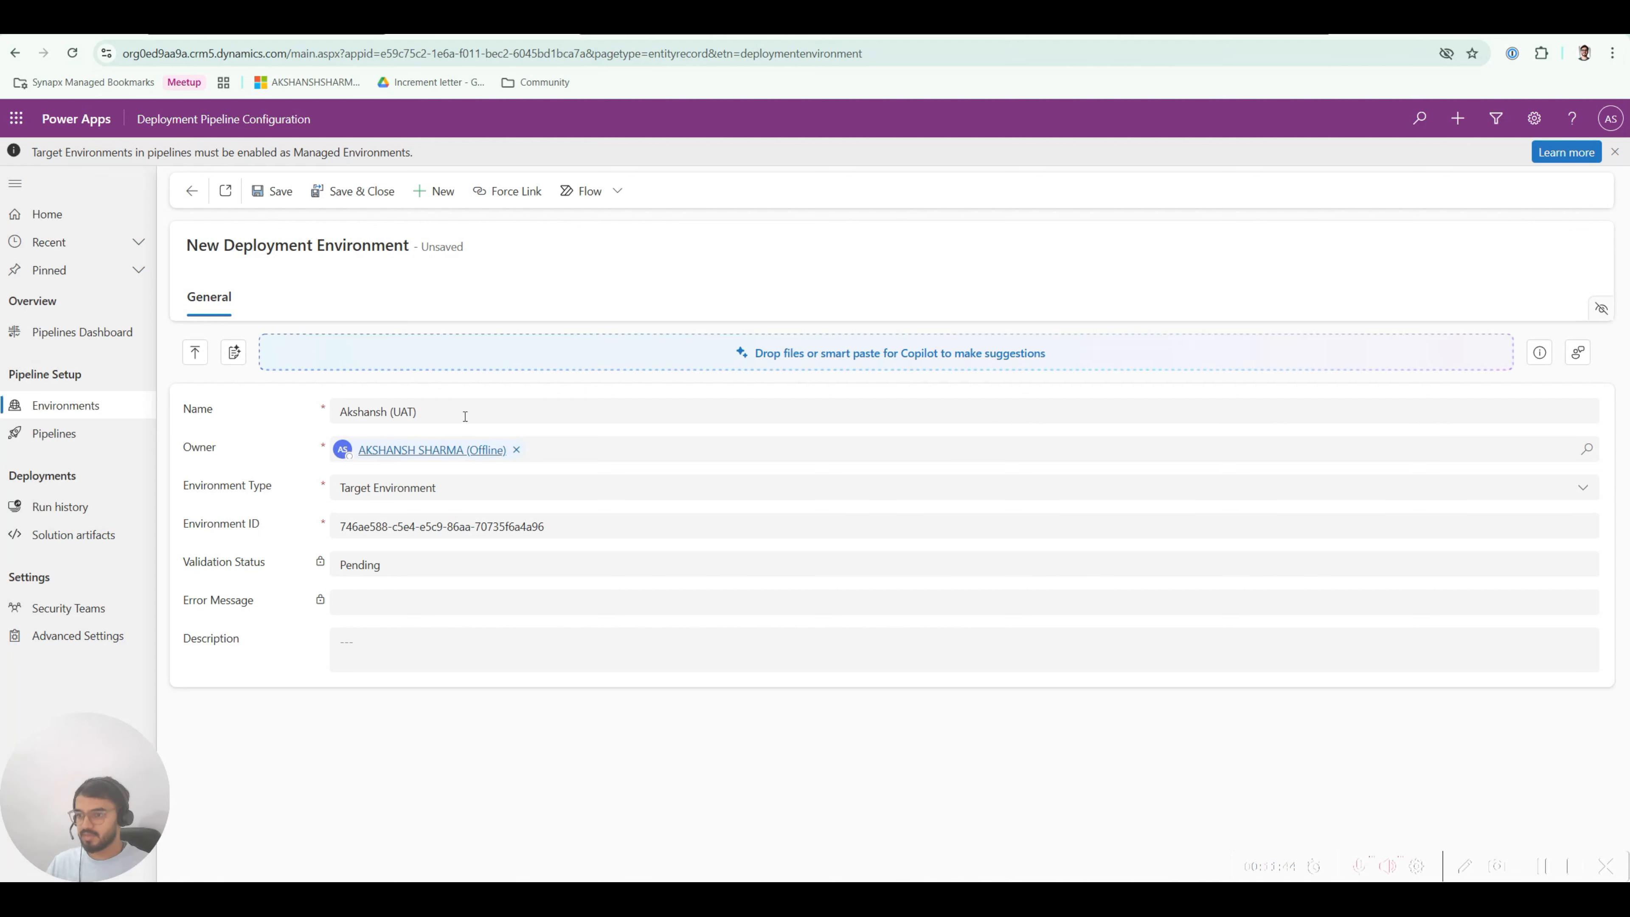
Step: Save the UAT record, refresh until validation shows Success, and return to the environments list
click(272, 191)
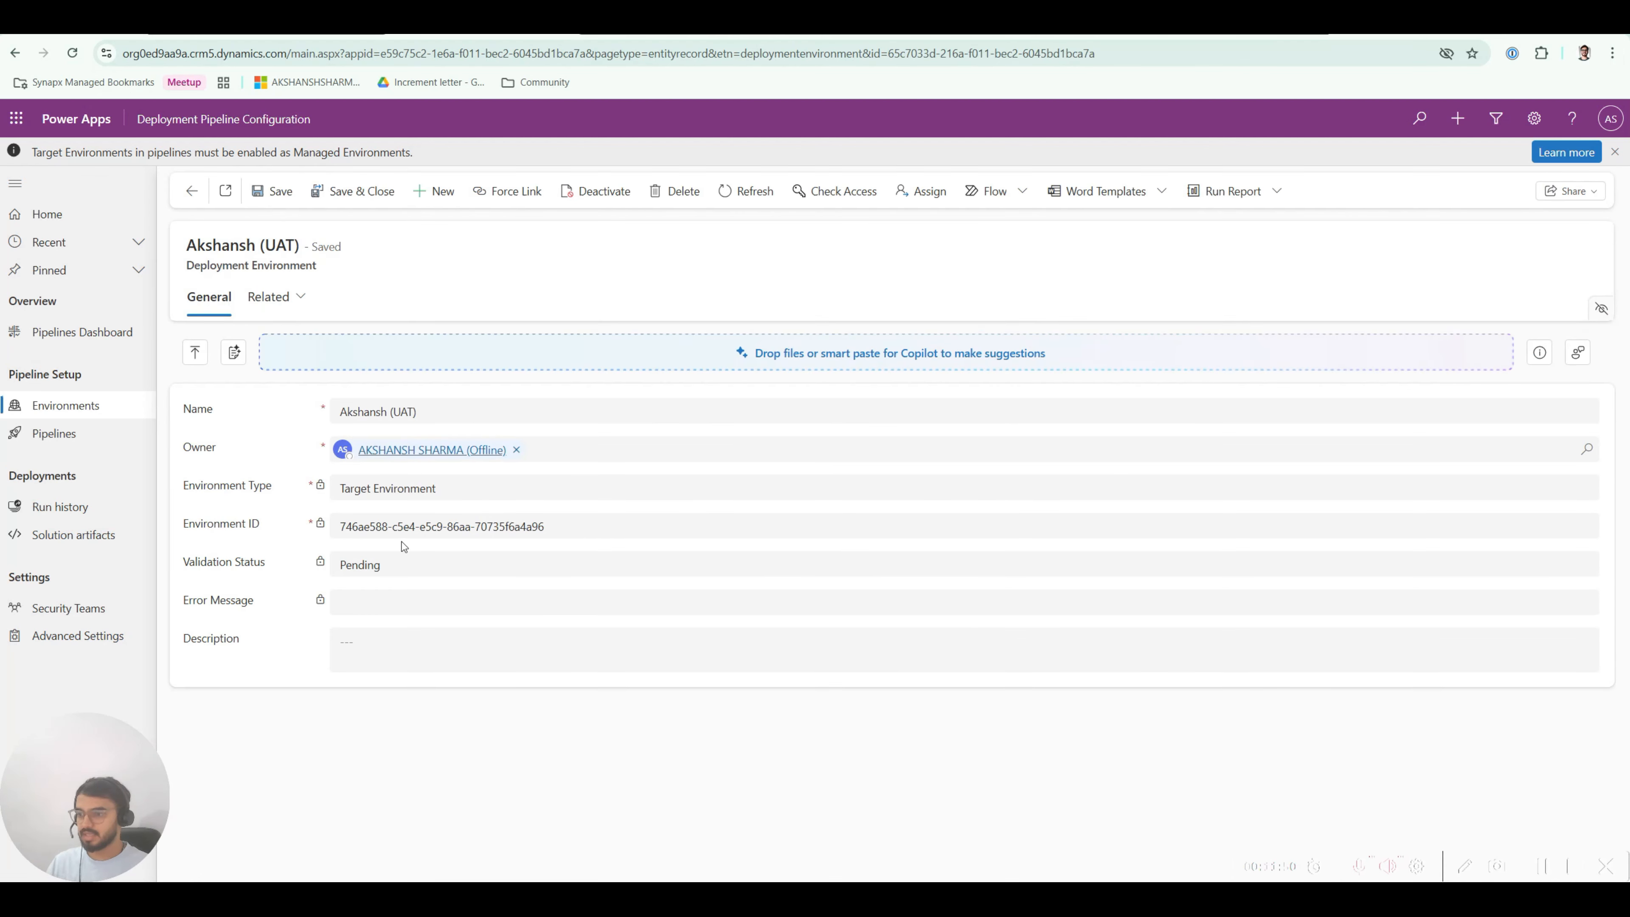
click(737, 193)
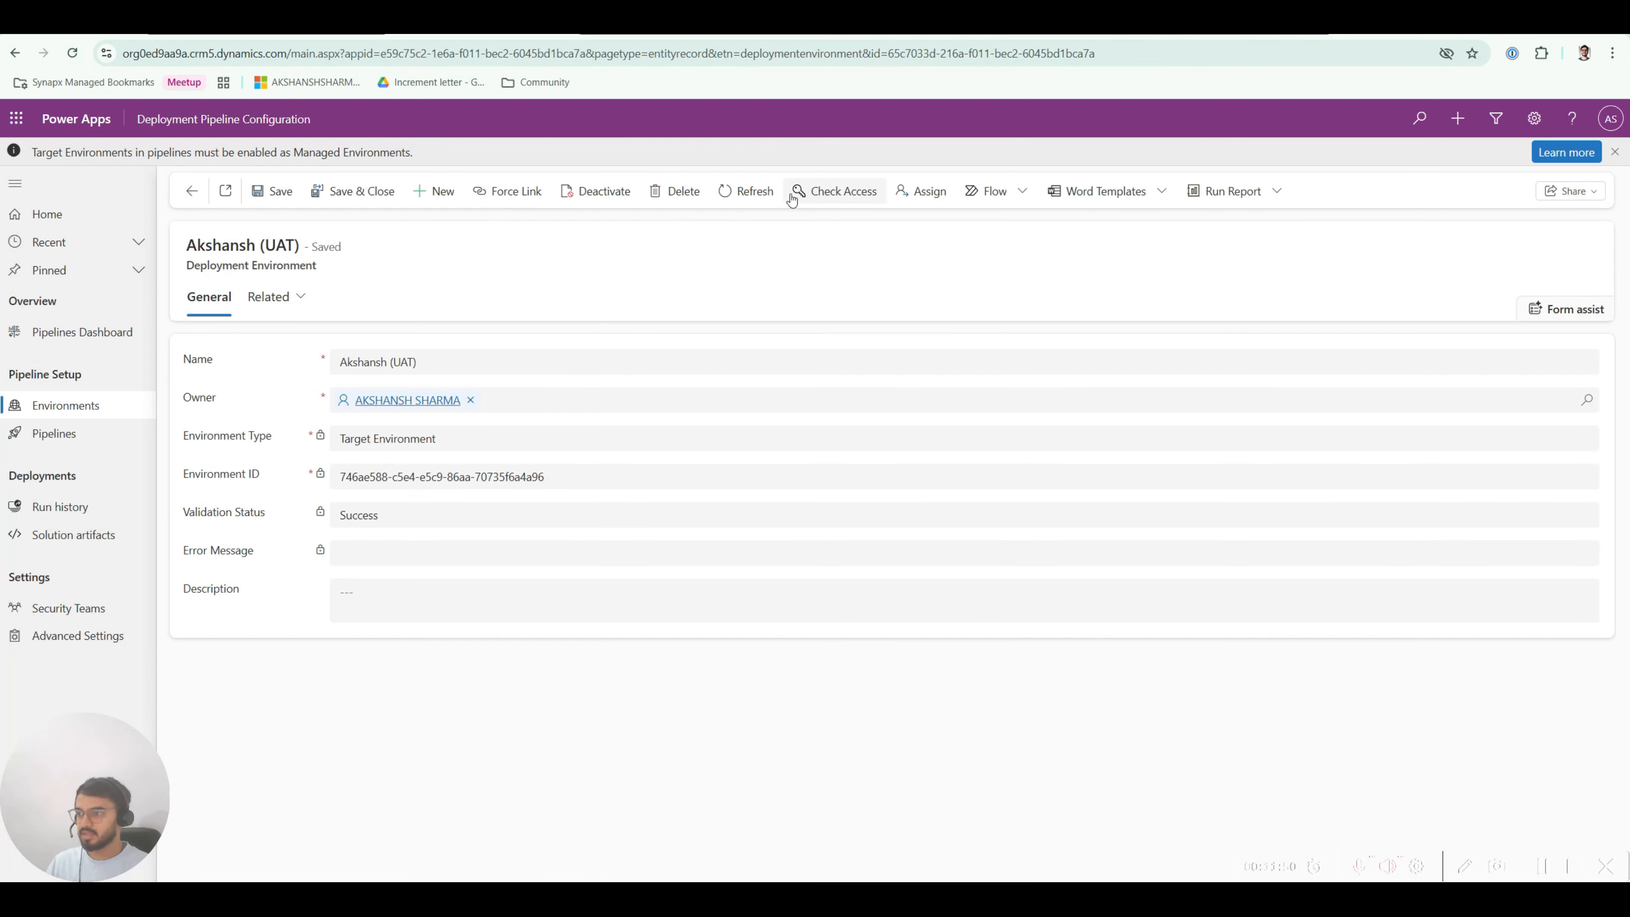
click(194, 197)
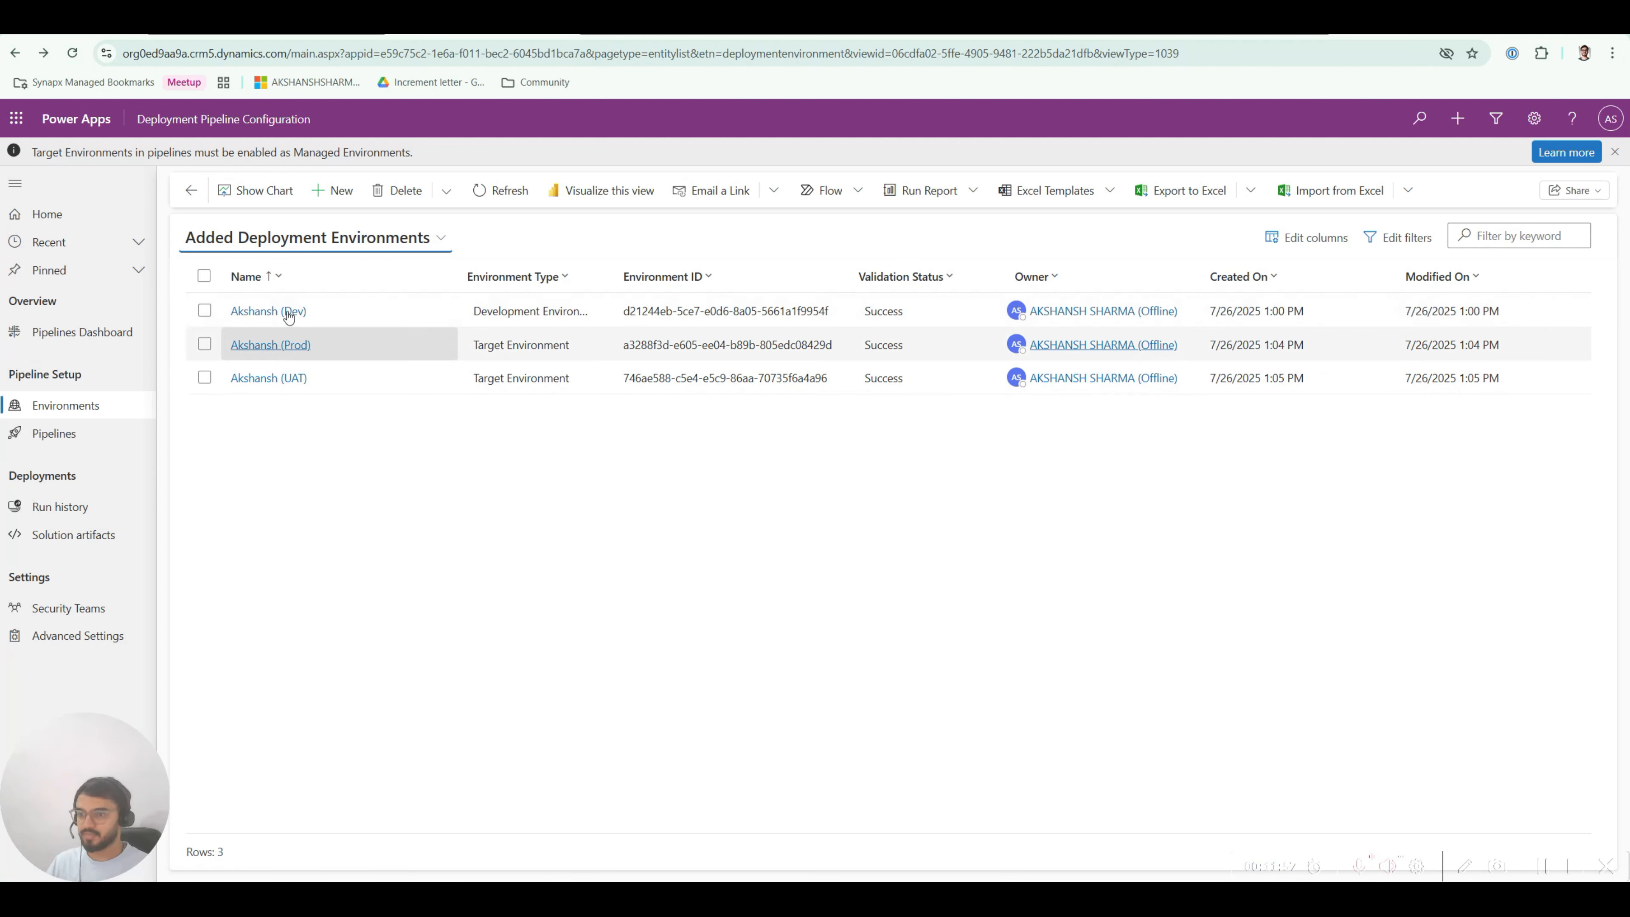
Step: Create a new deployment pipeline named 'AS Personal Pipeline'
click(69, 440)
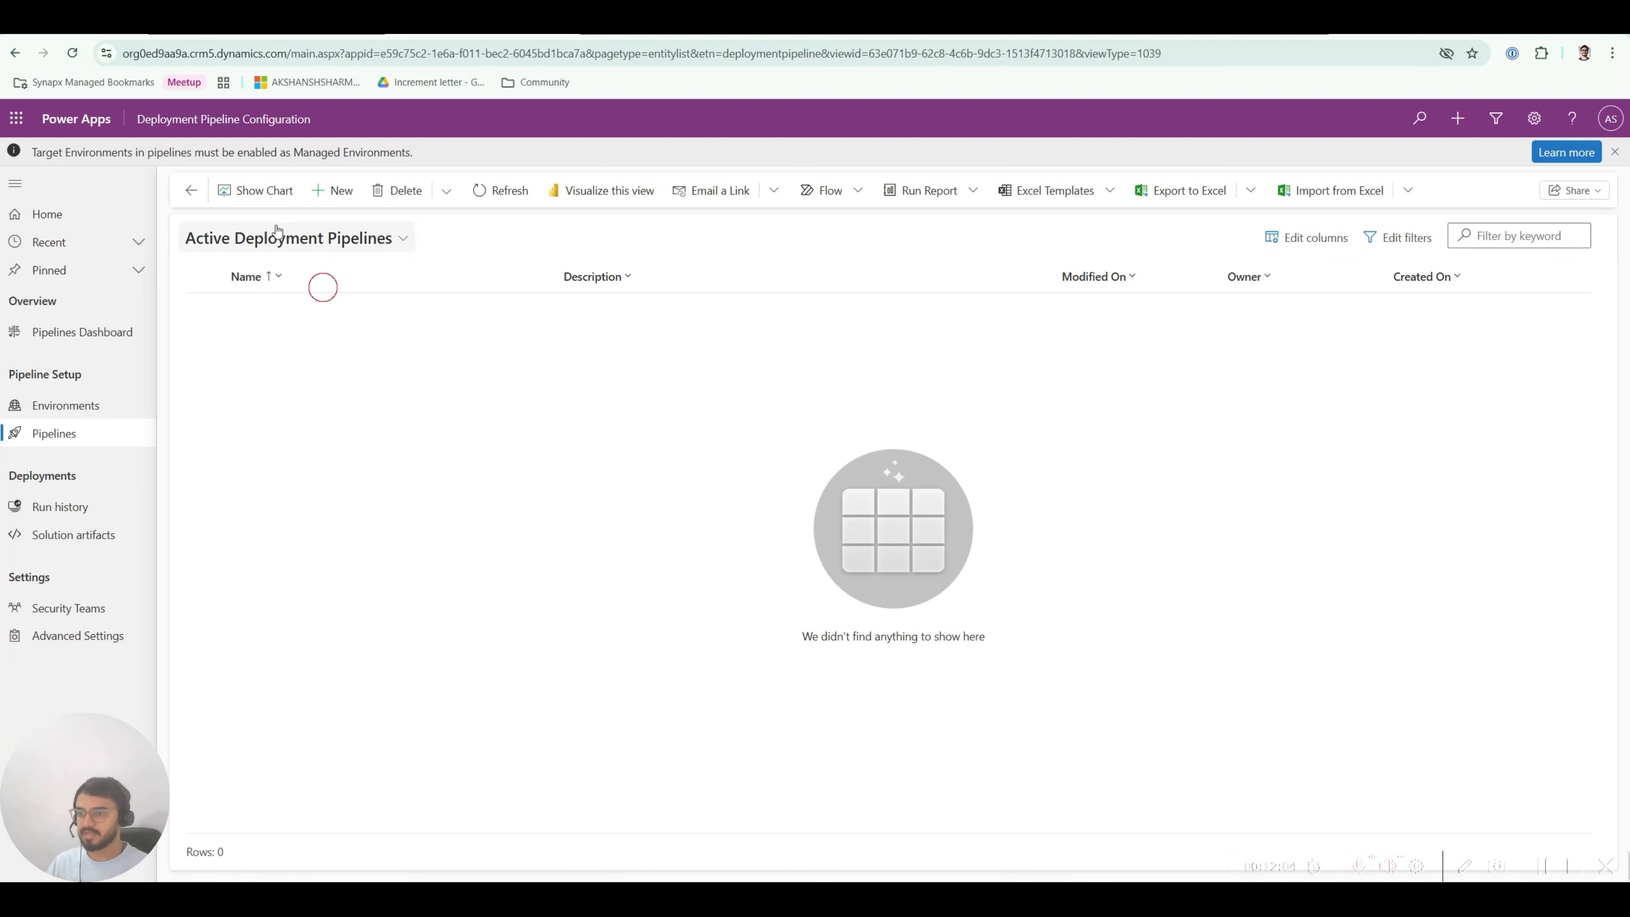
click(340, 191)
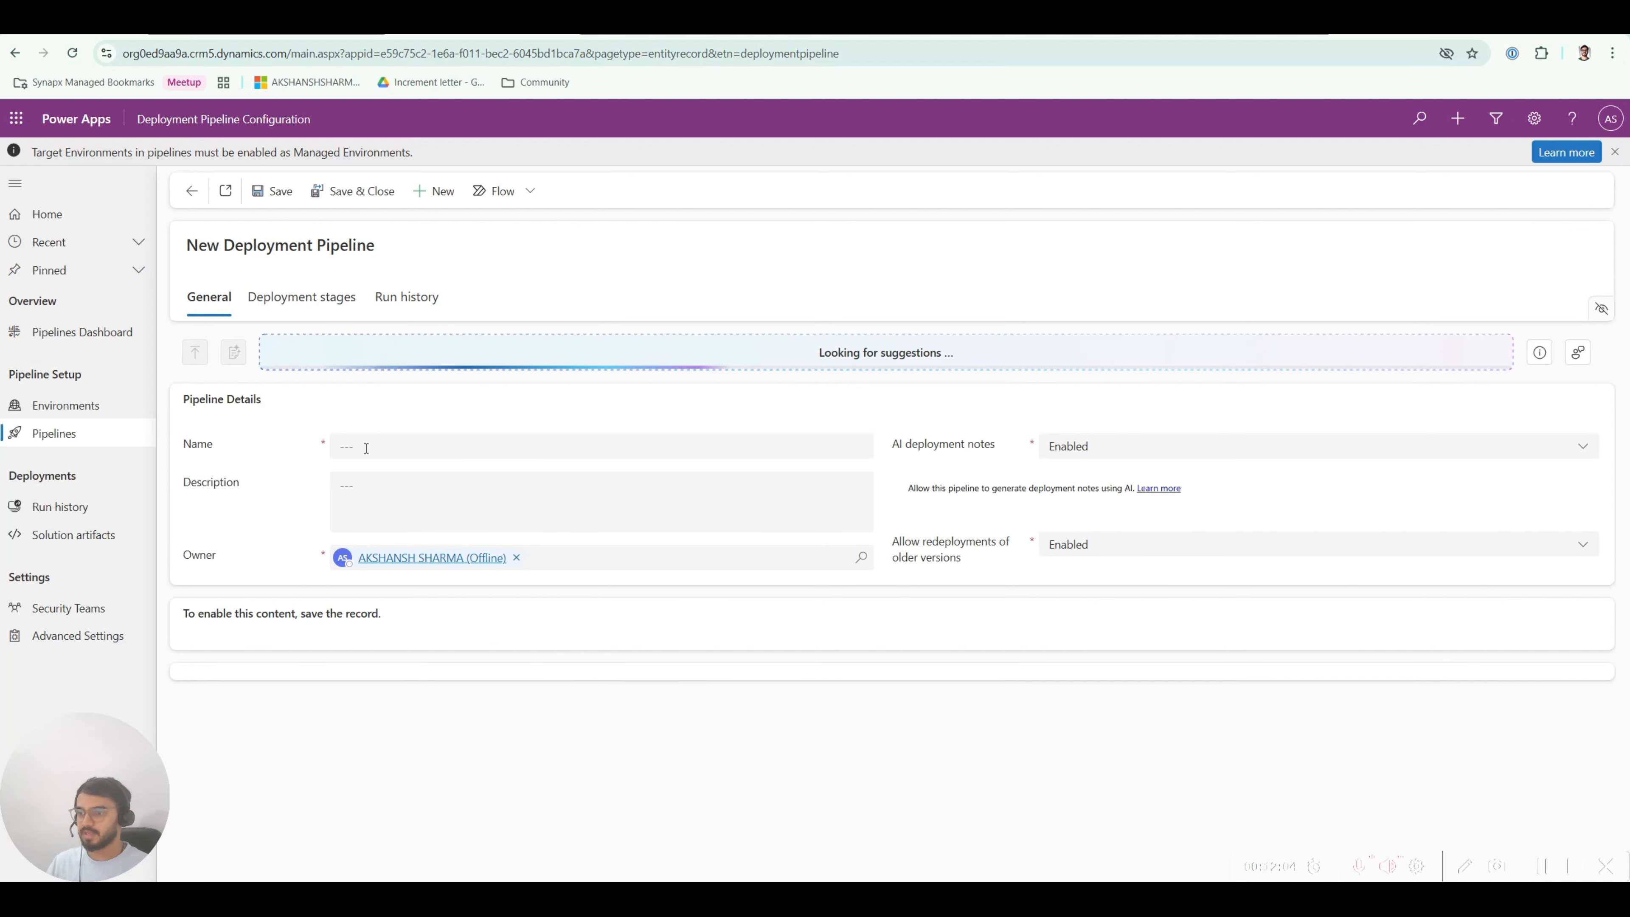
click(274, 443)
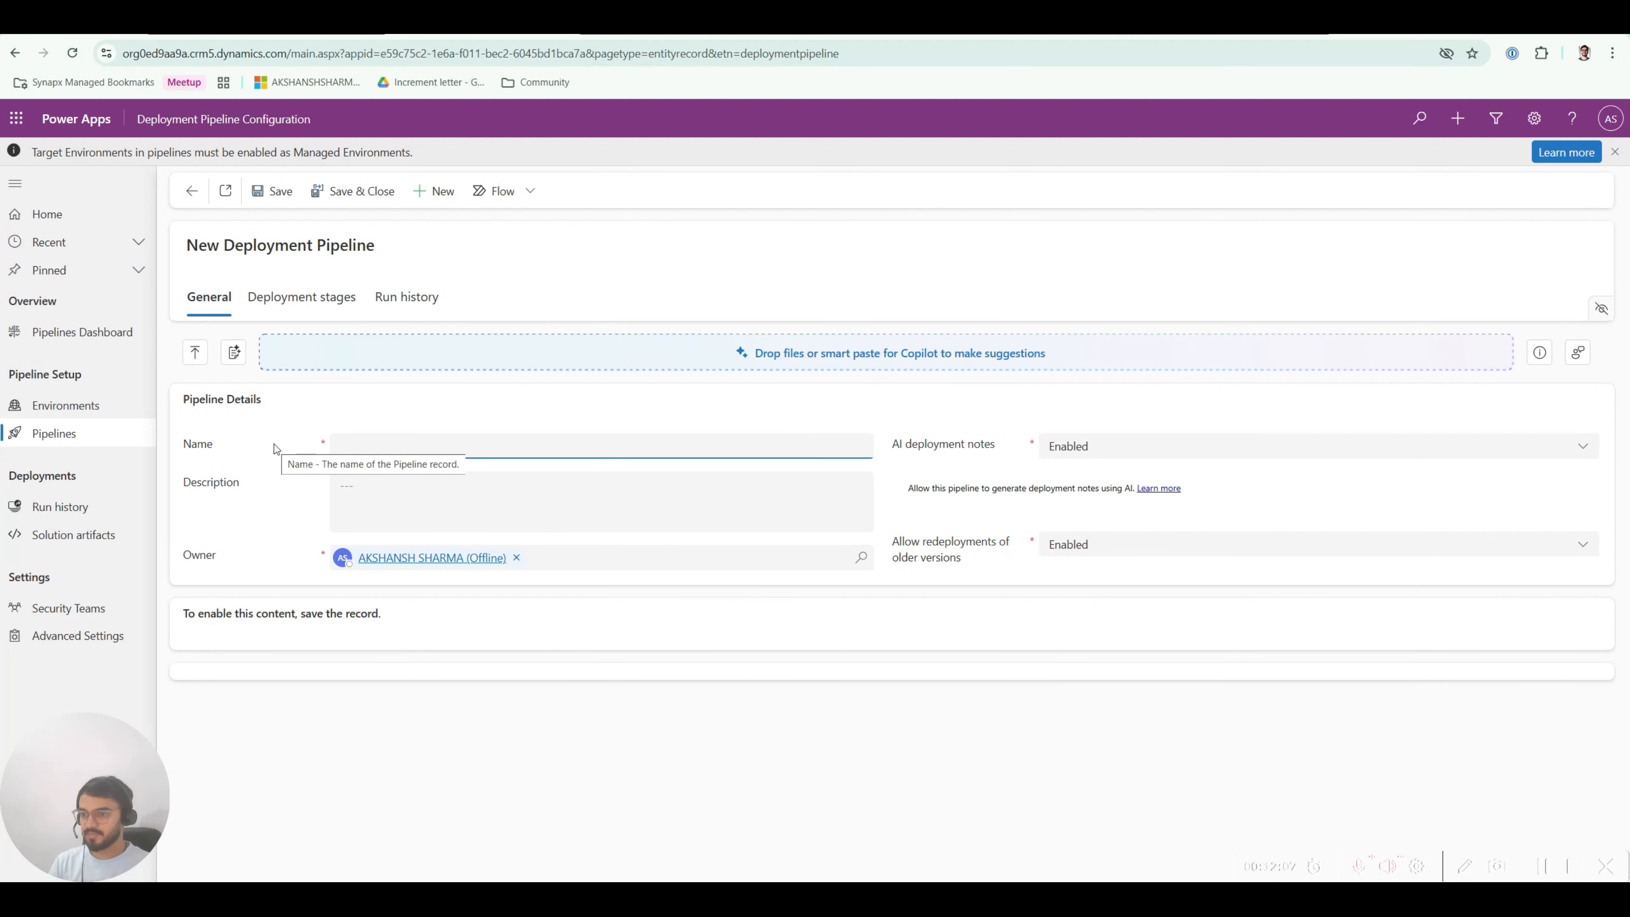
text(AS)
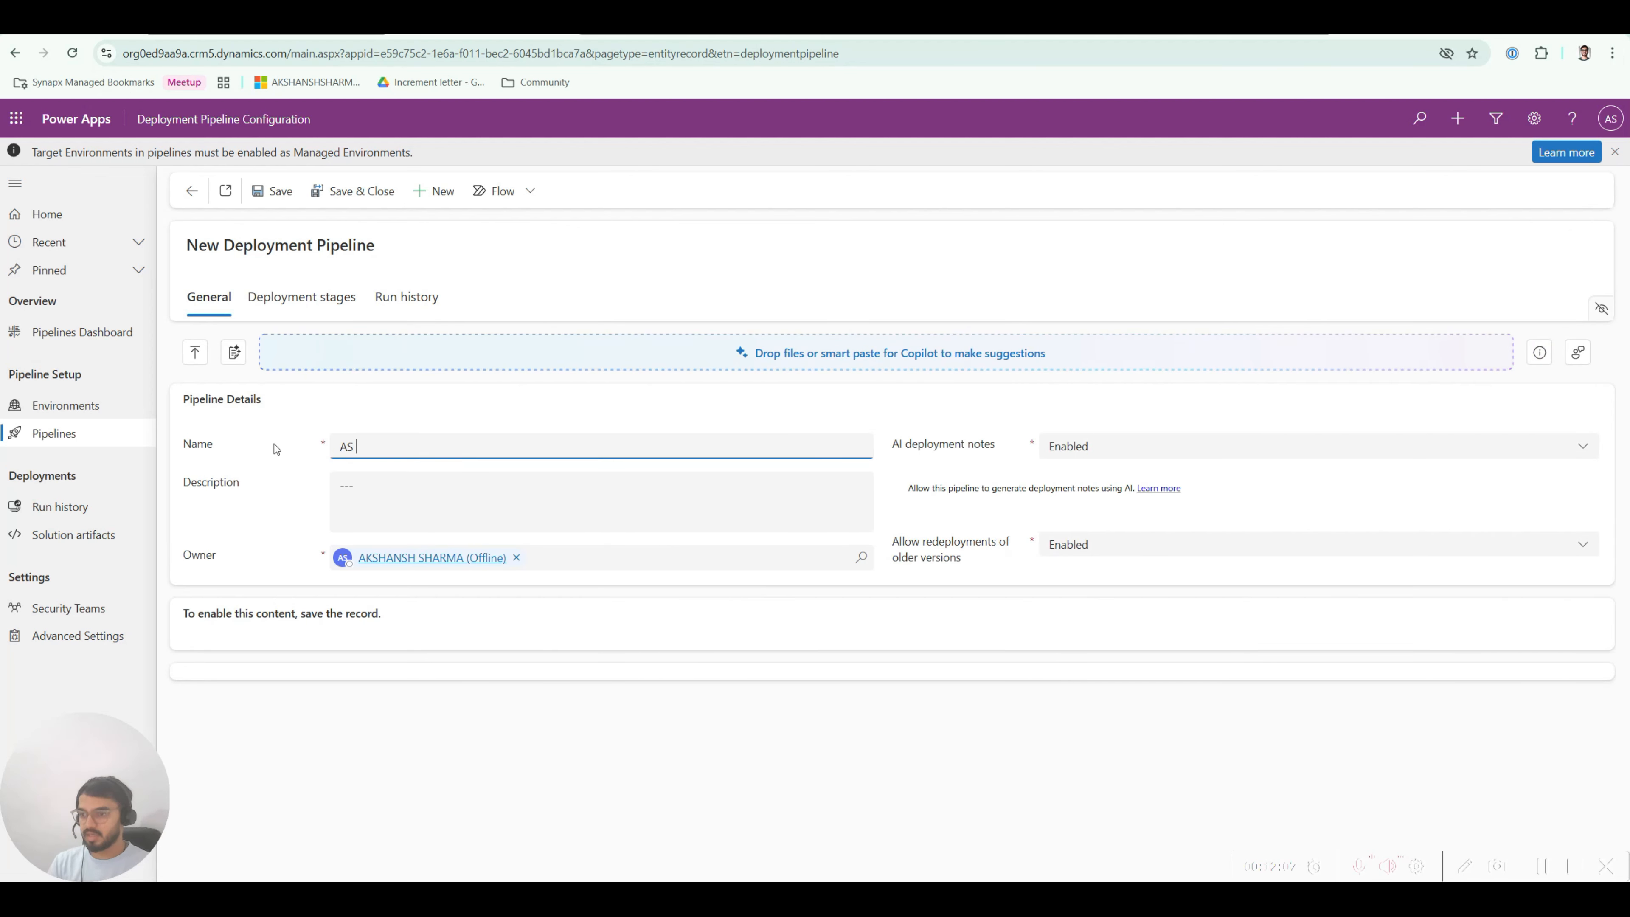
text( Personal (P)
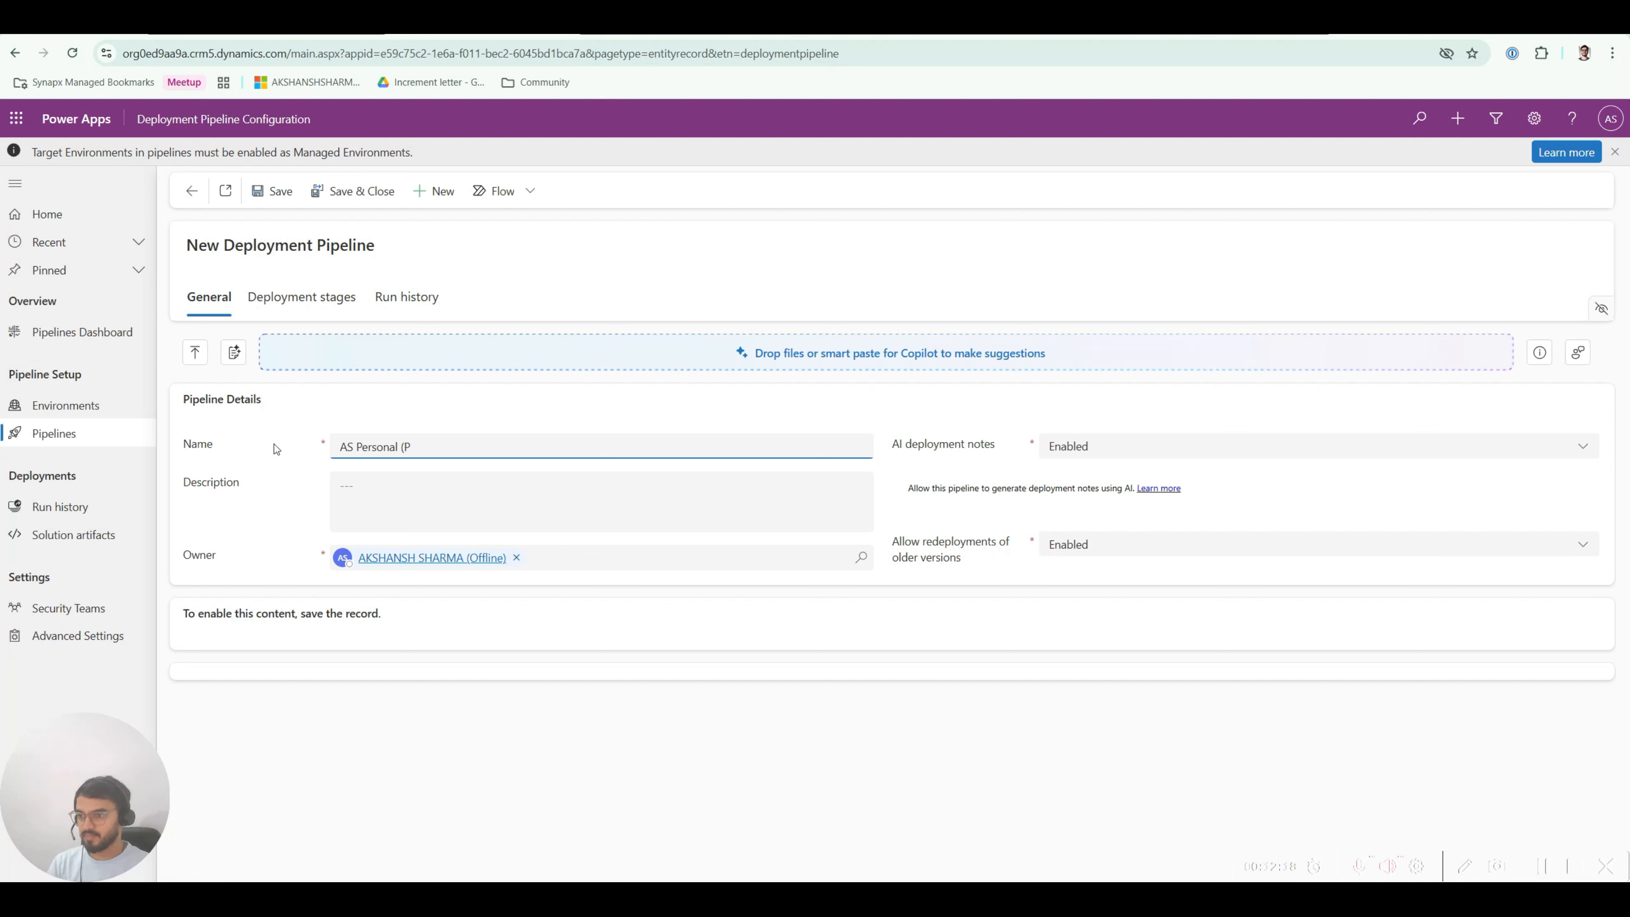
key(BackSpace)
text(Pipeline)
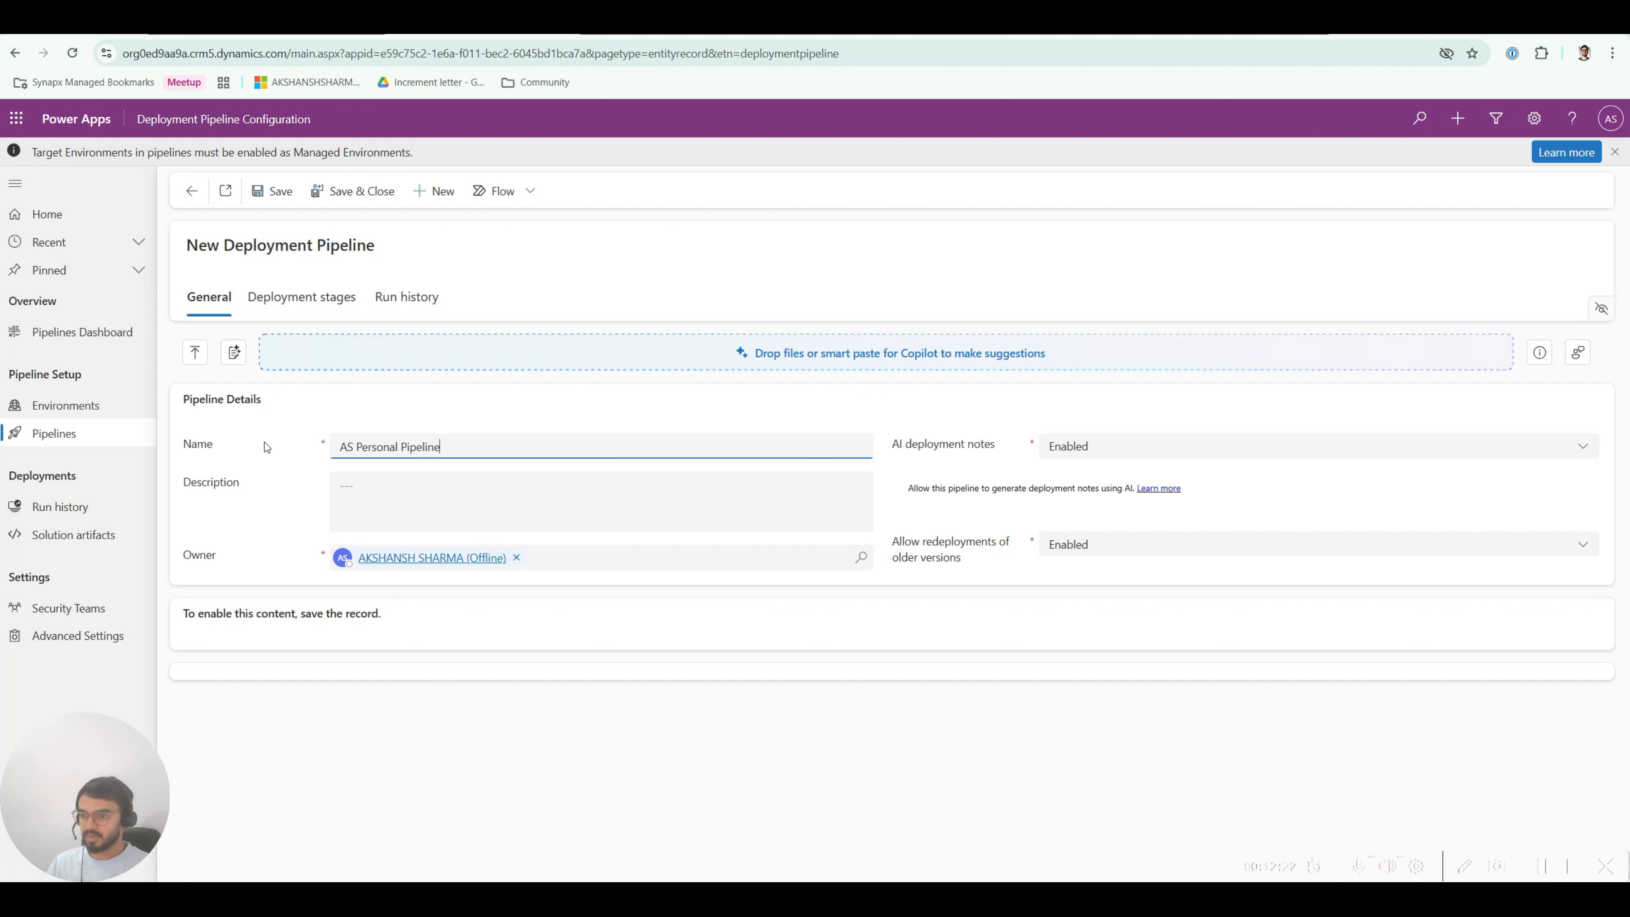
click(288, 491)
Step: Describe the pipeline as 'move test solutions from dev to uat and then prod' and save it
click(266, 483)
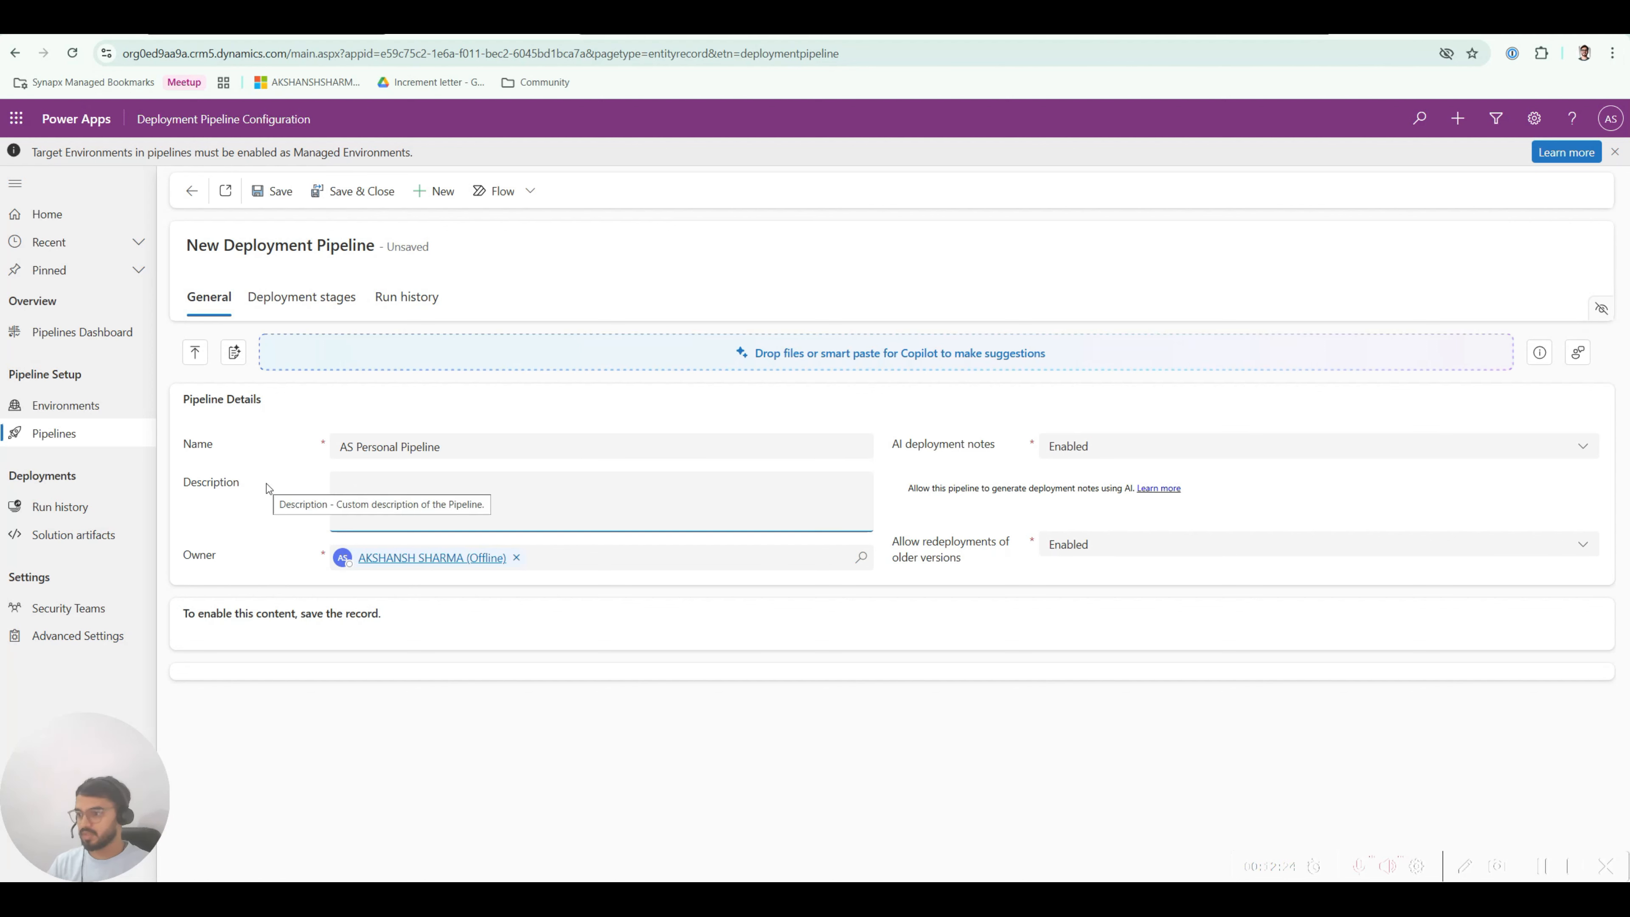
text(move )
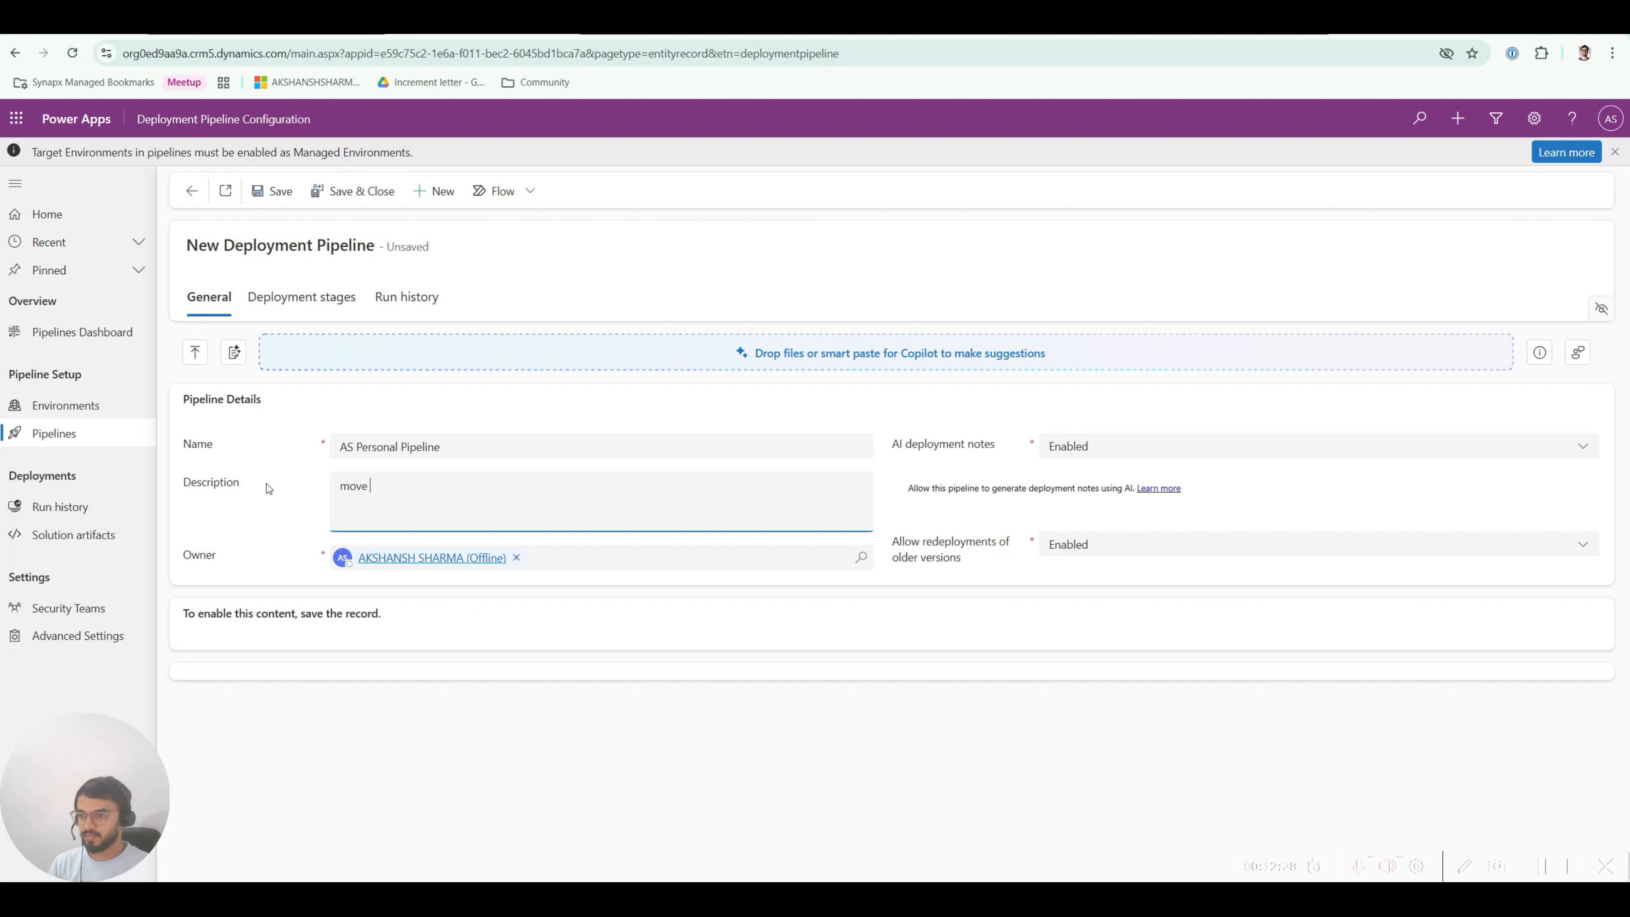
text(test solutions from dev to uat and then prod)
click(286, 504)
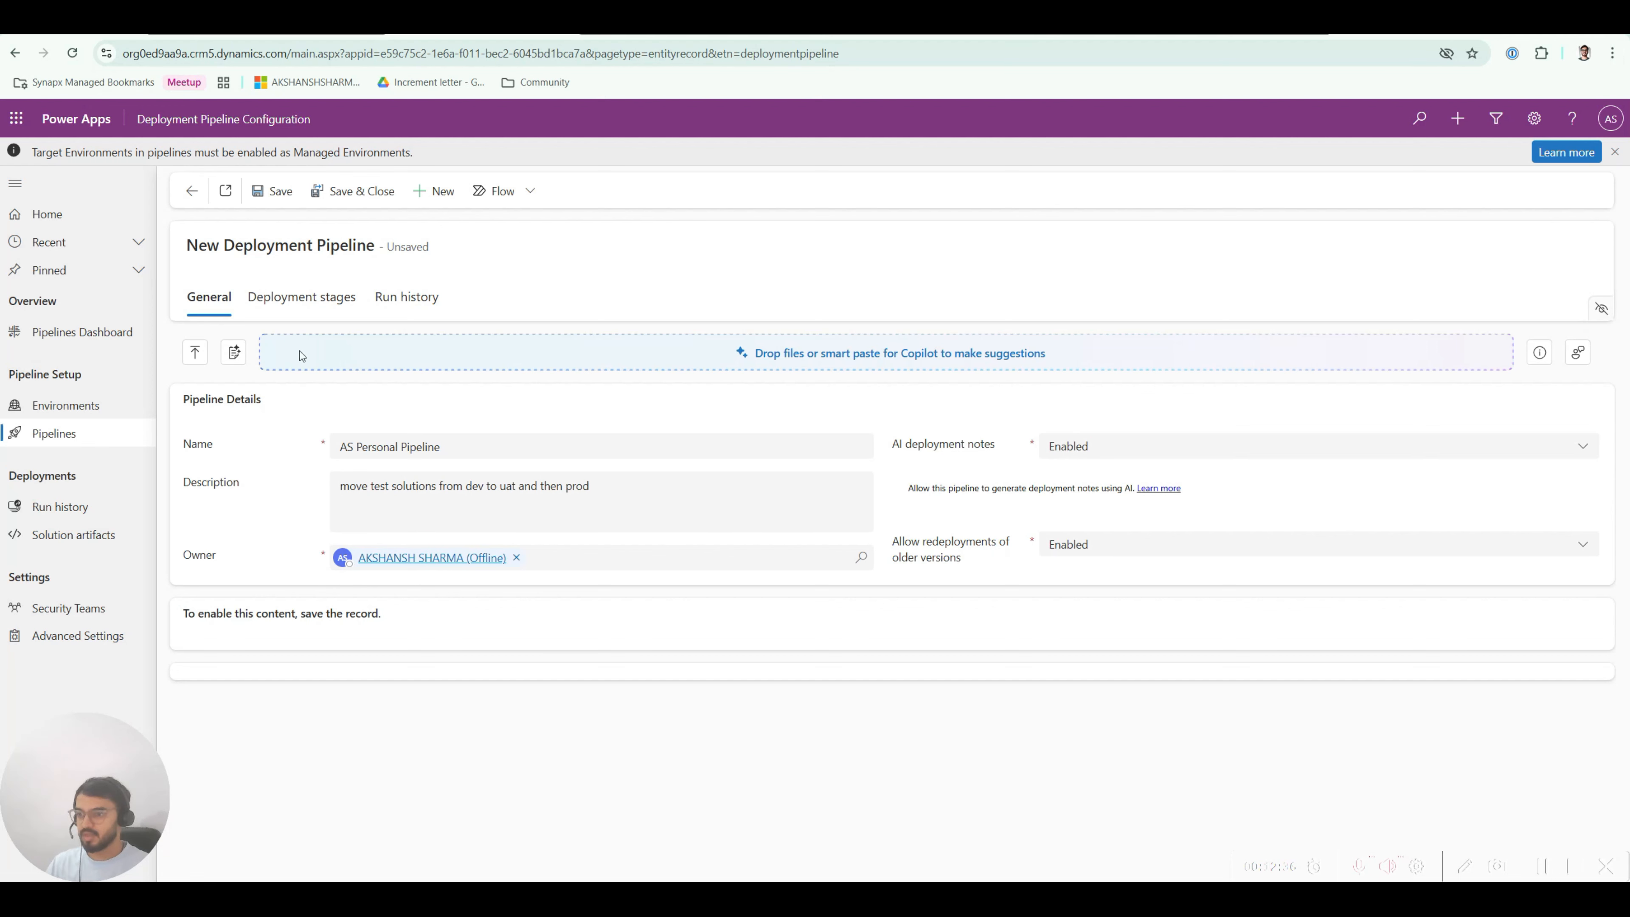
click(272, 191)
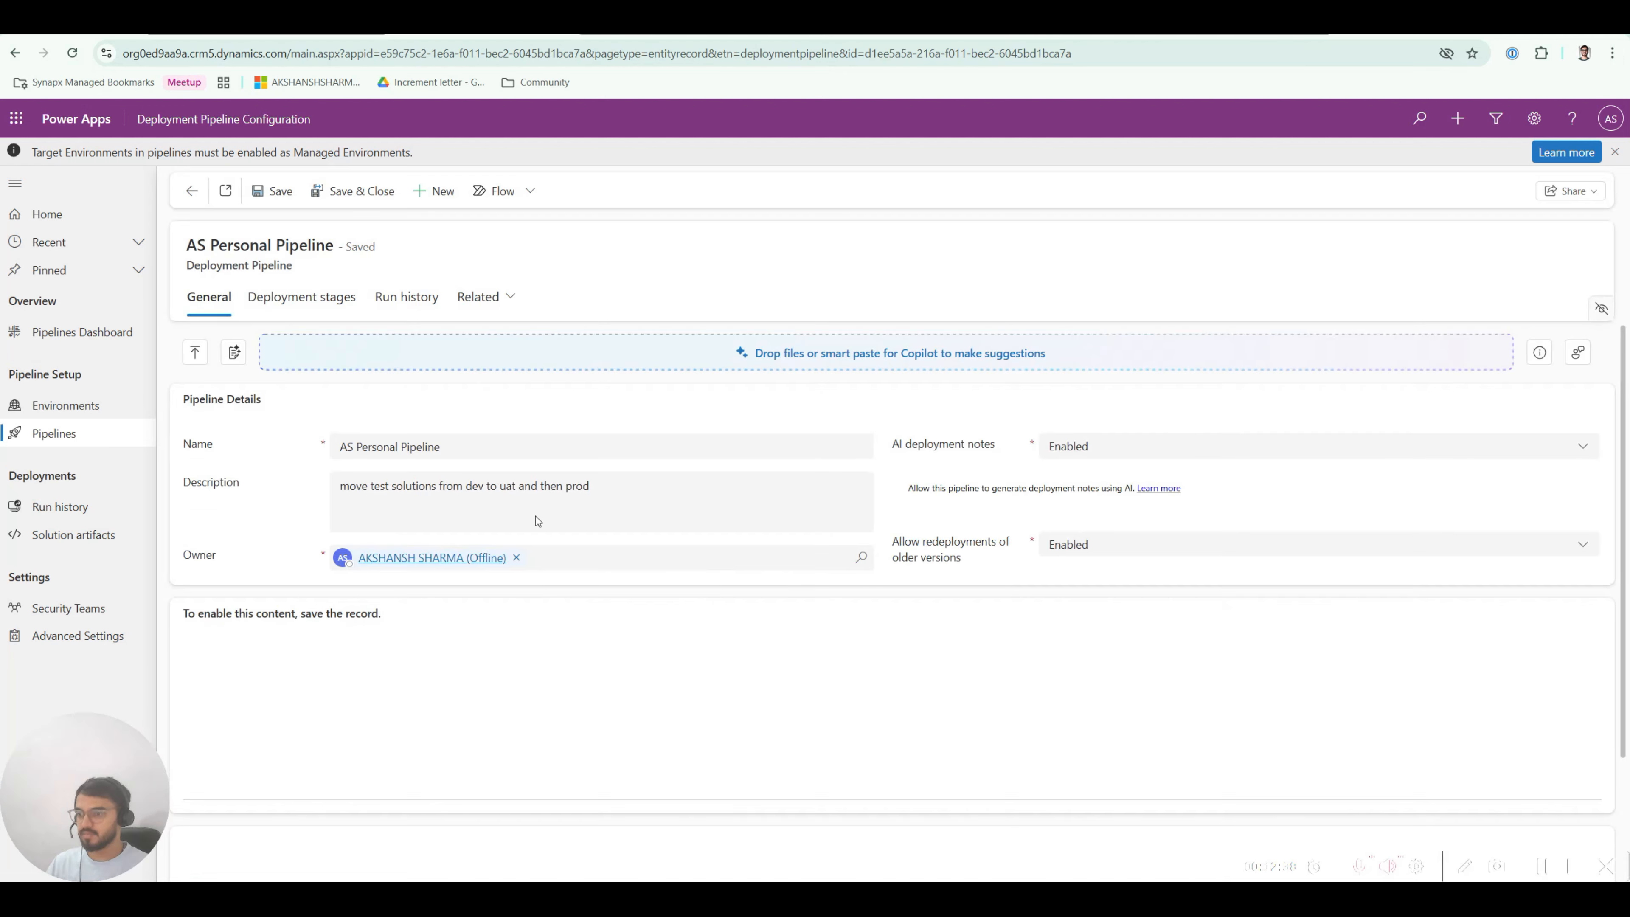
Step: Review the saved pipeline record, pointing out the Linked Development Environments section
scroll(642, 501, down, 1)
scroll(577, 497, up, 1)
scroll(524, 529, down, 4)
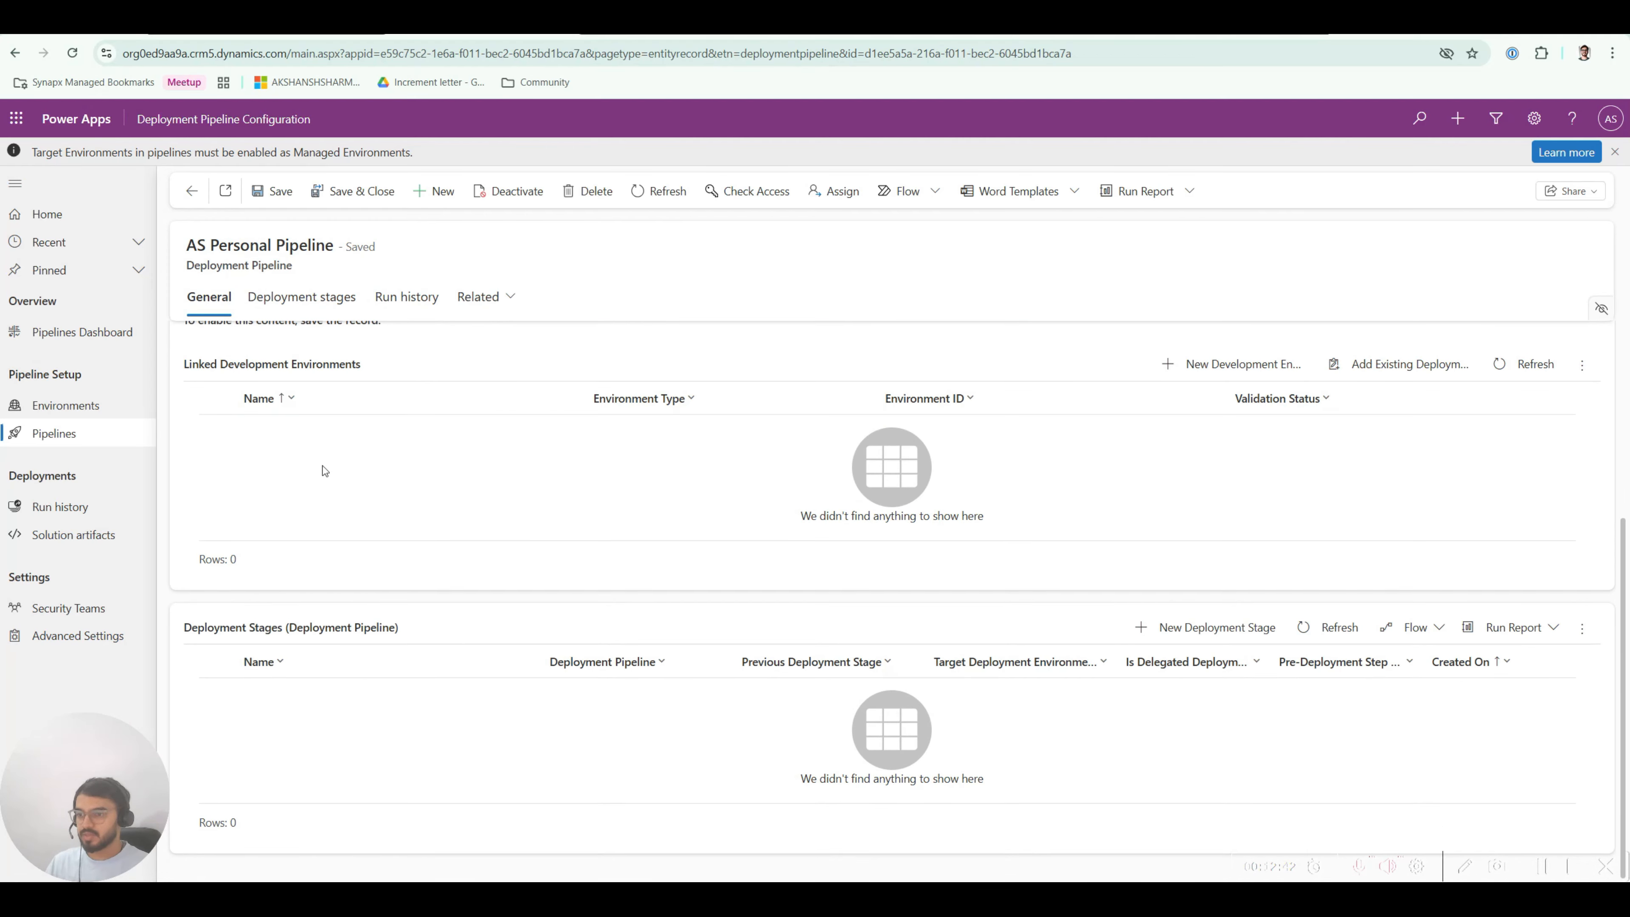
scroll(346, 540, up, 1)
scroll(379, 617, down, 1)
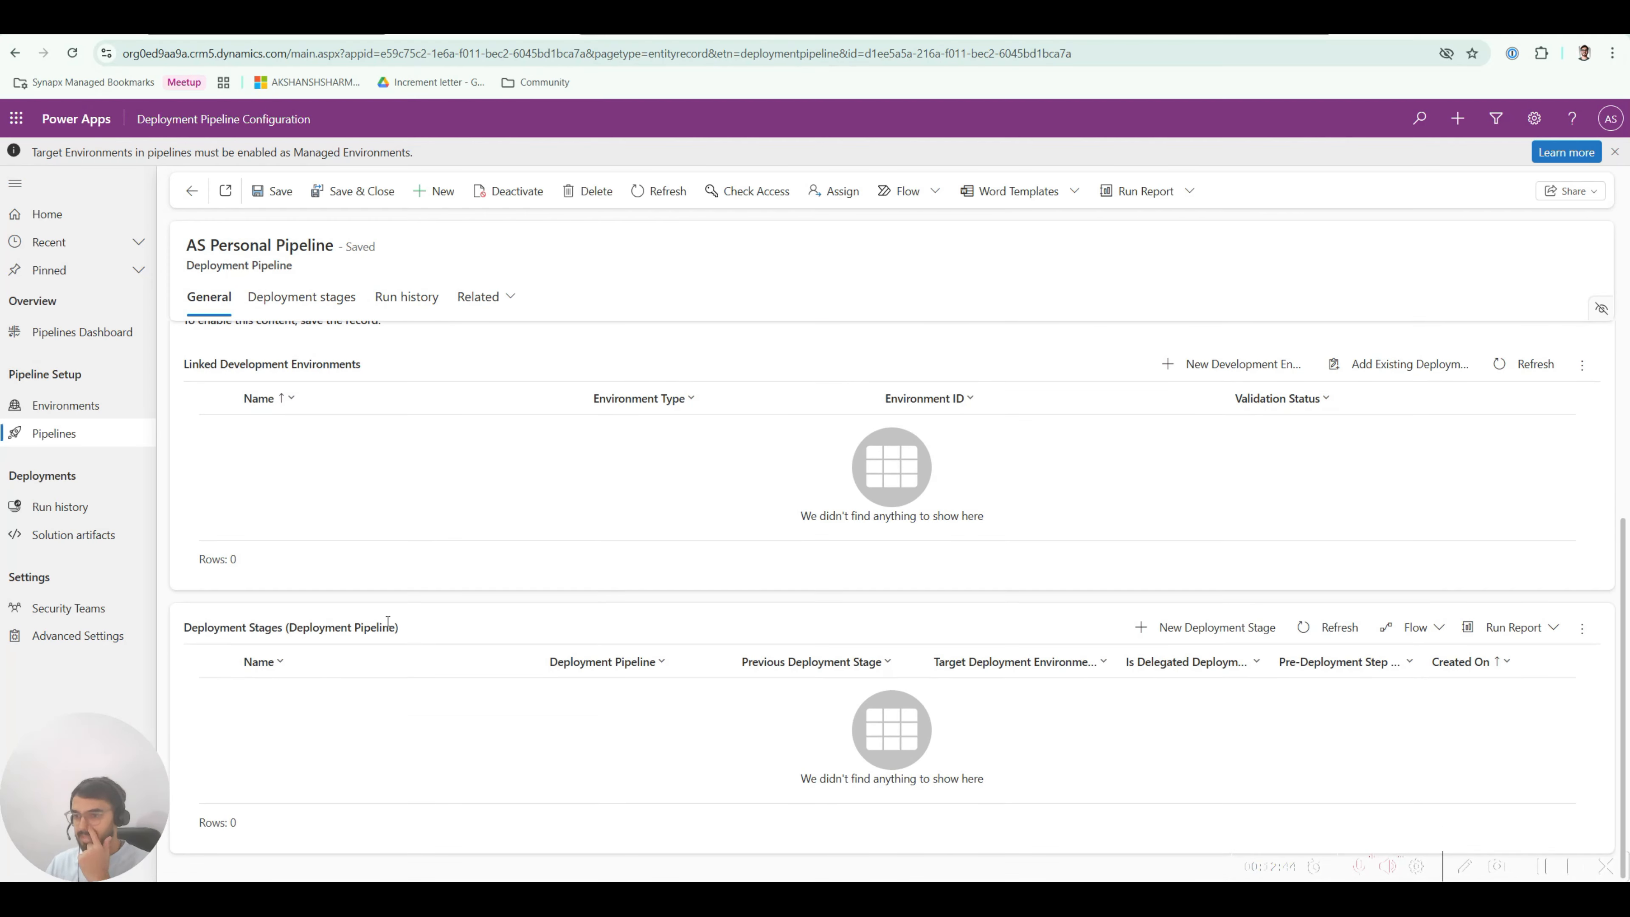
click(326, 669)
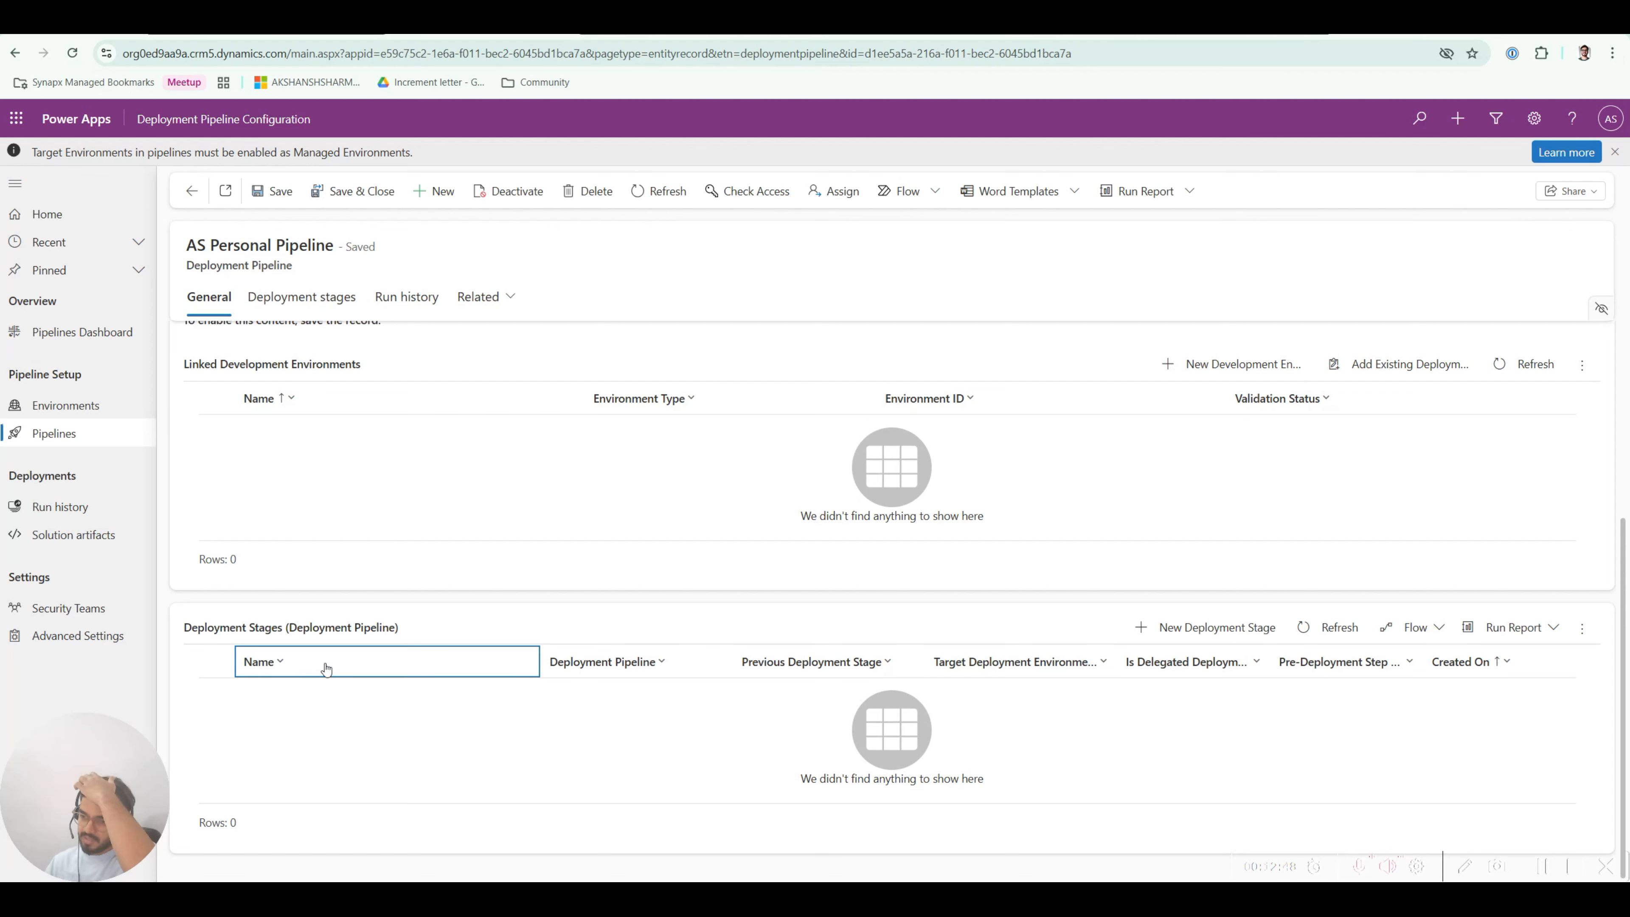
scroll(335, 510, up, 4)
scroll(377, 589, down, 2)
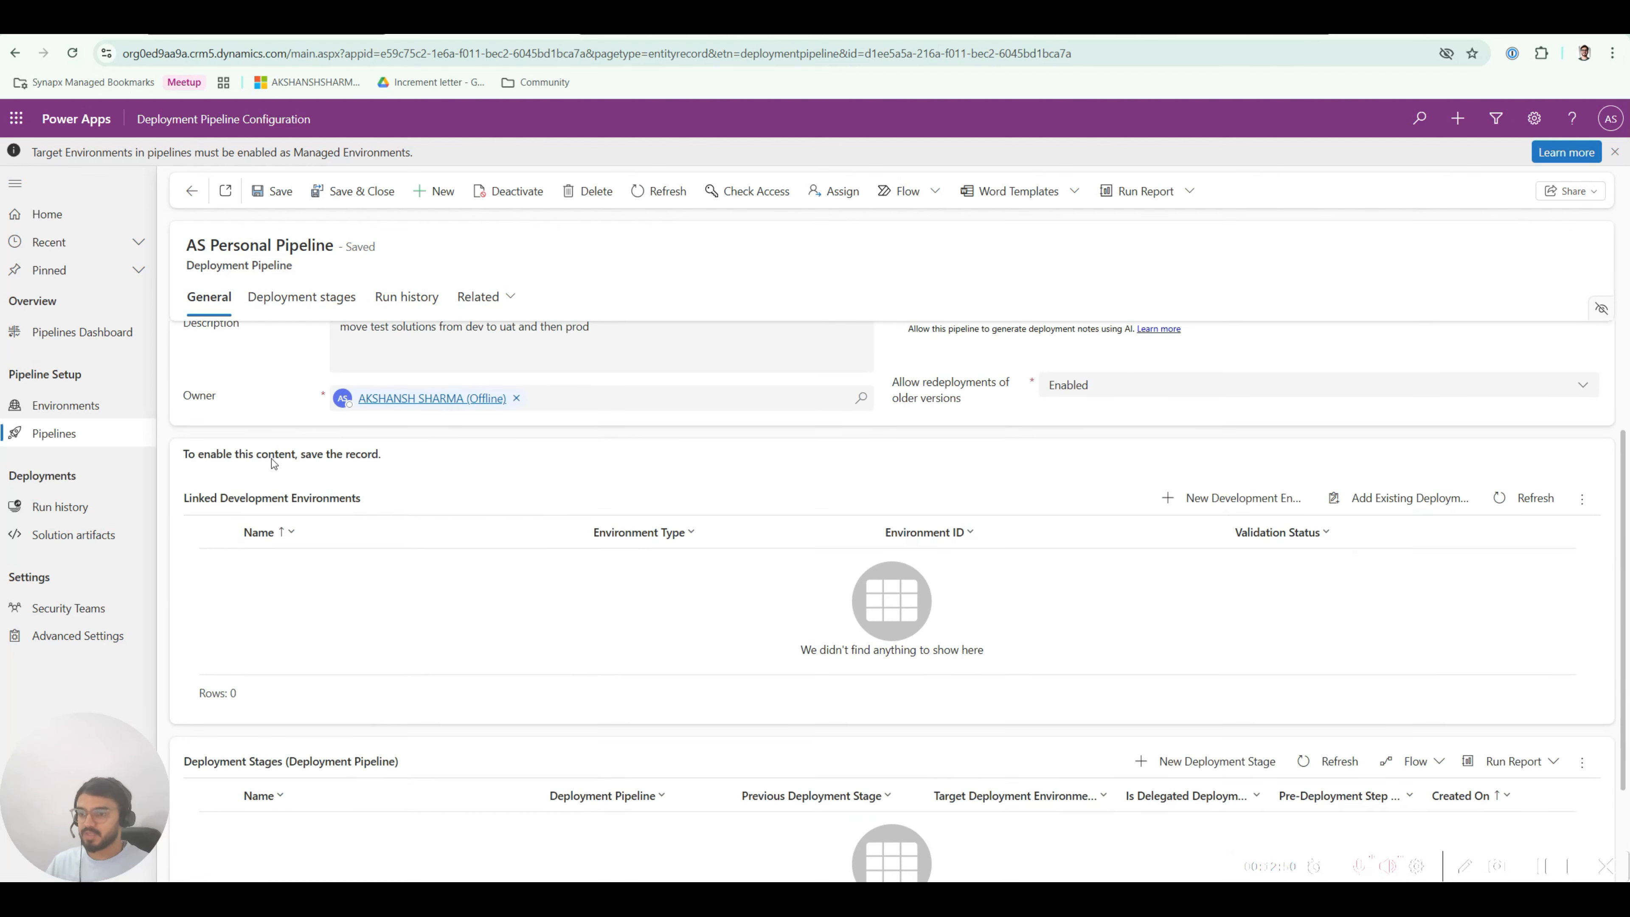
drag(185, 498, 366, 500)
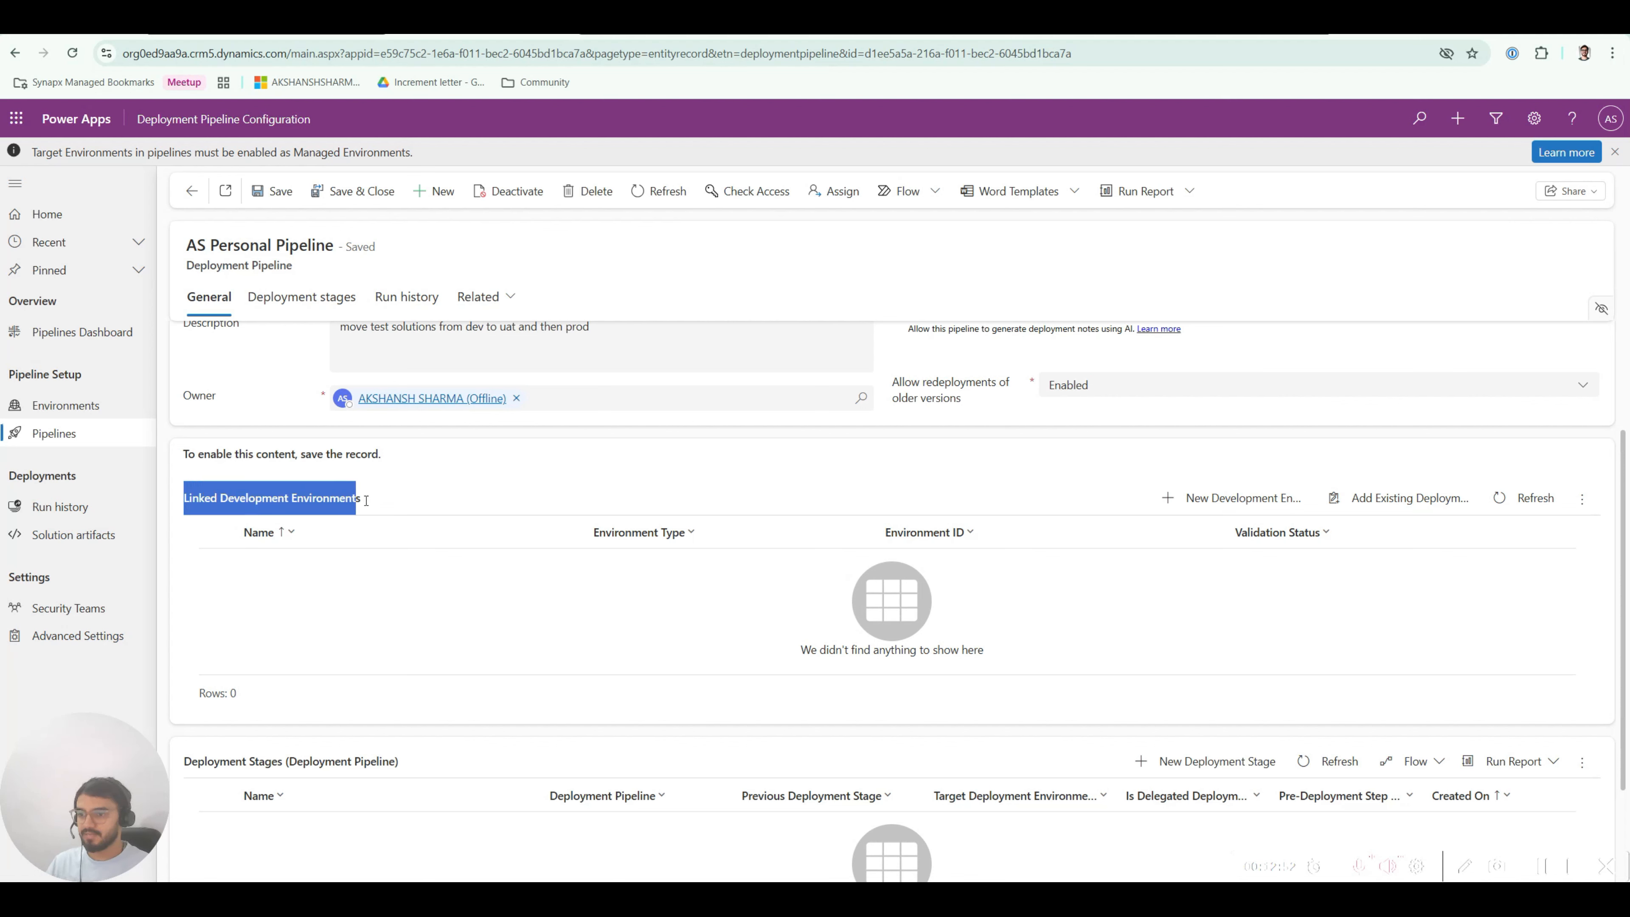
click(335, 499)
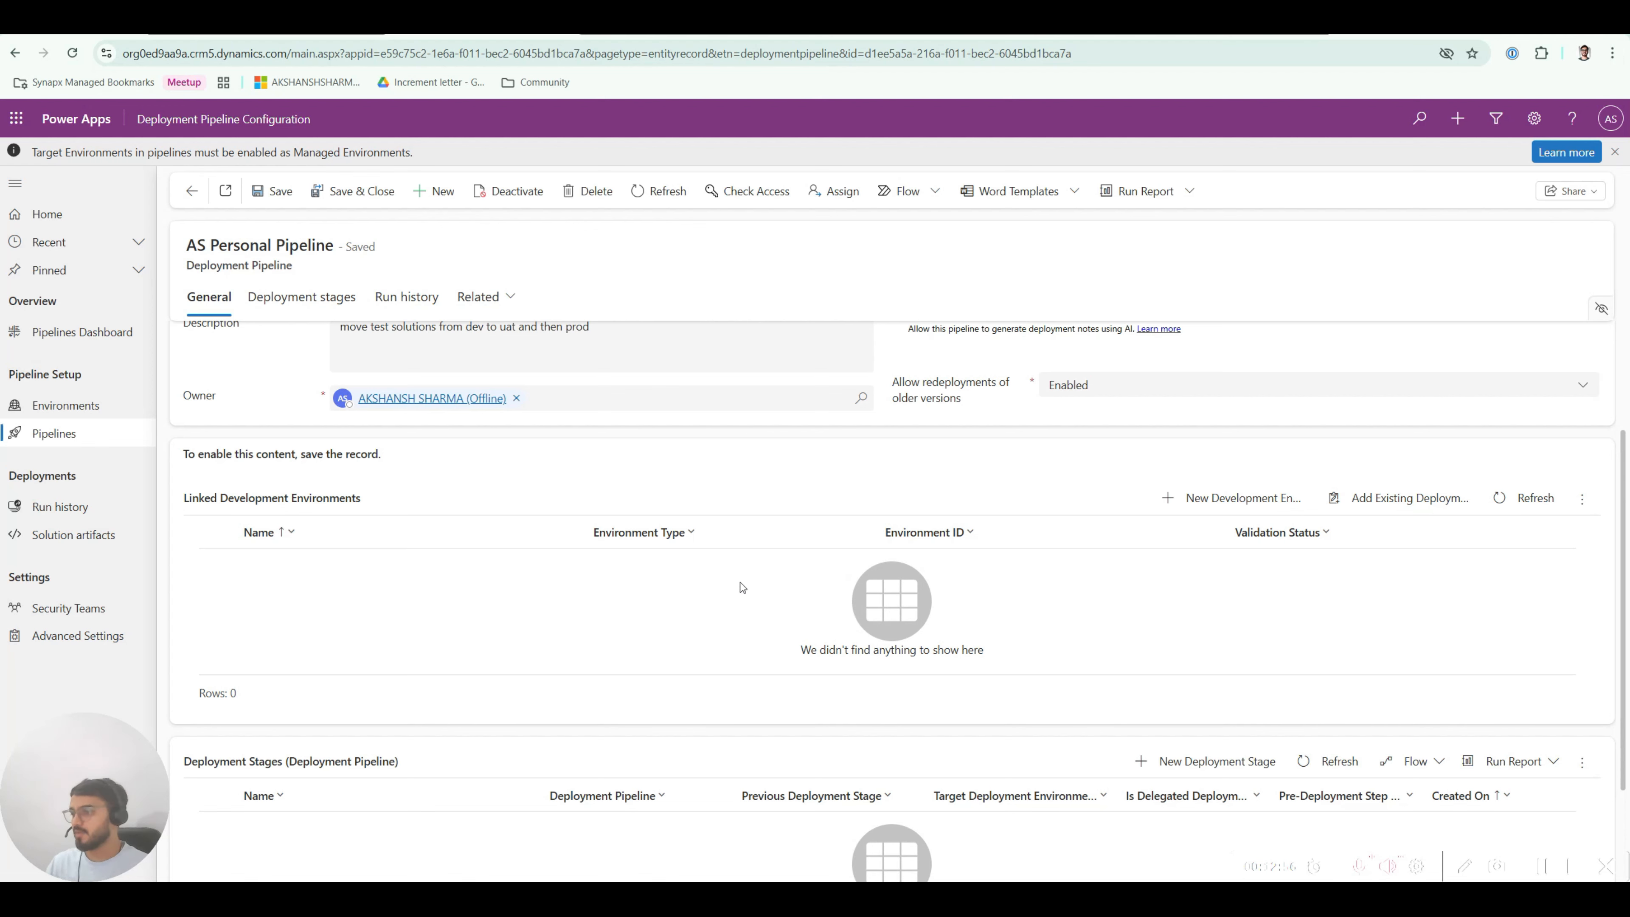
Step: Link the existing Dev environment to the pipeline as its development environment
click(1388, 505)
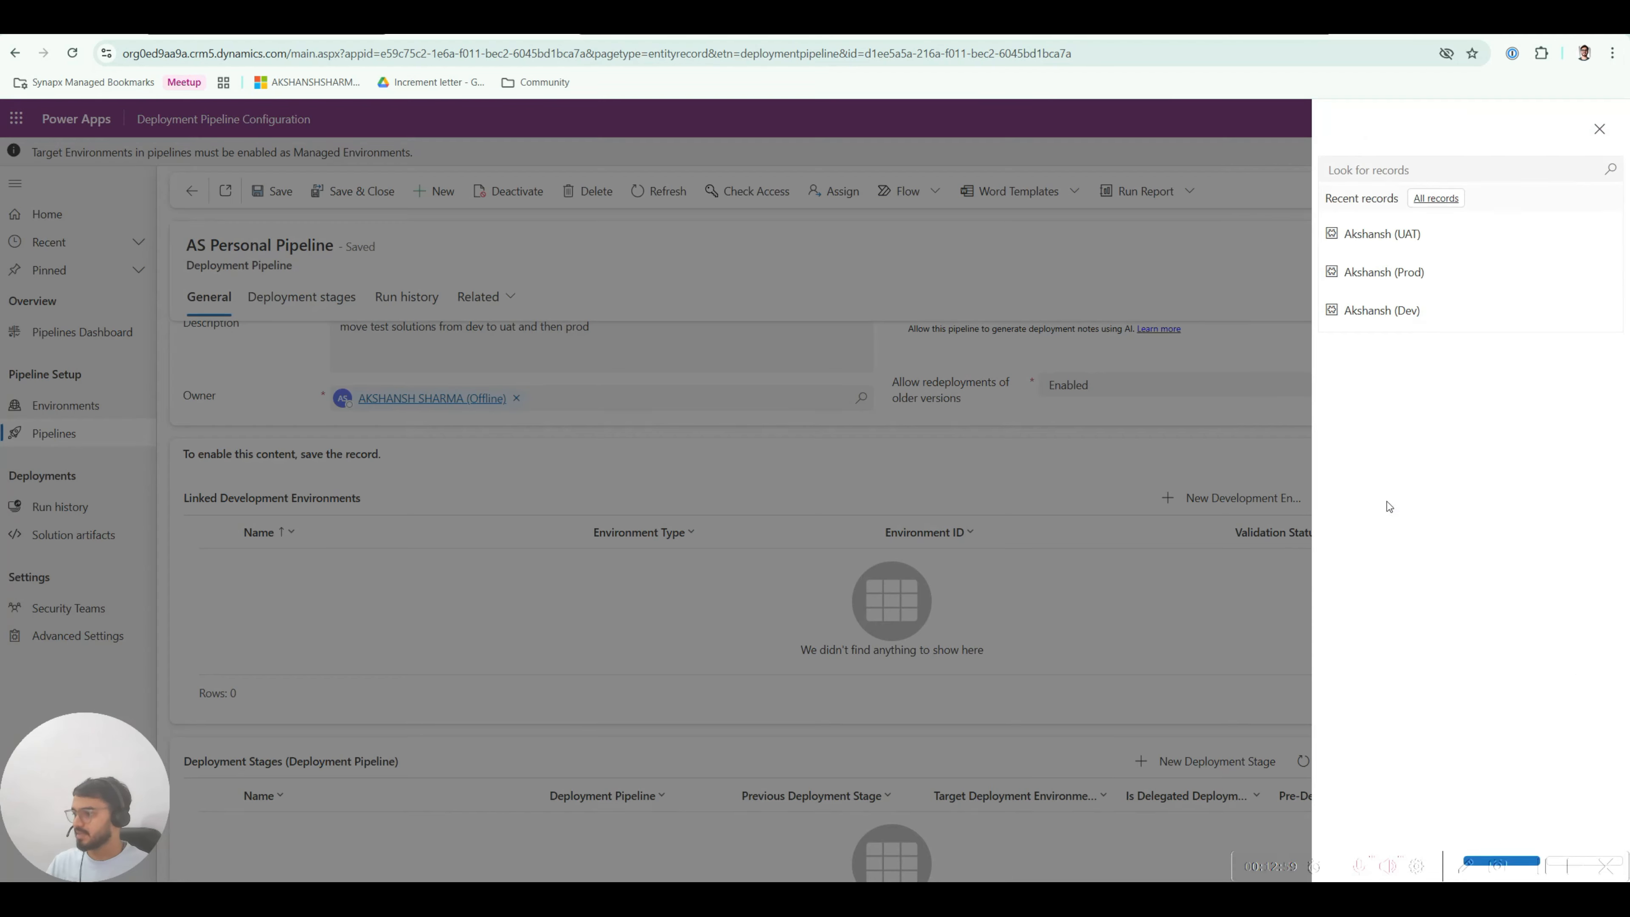
click(1406, 324)
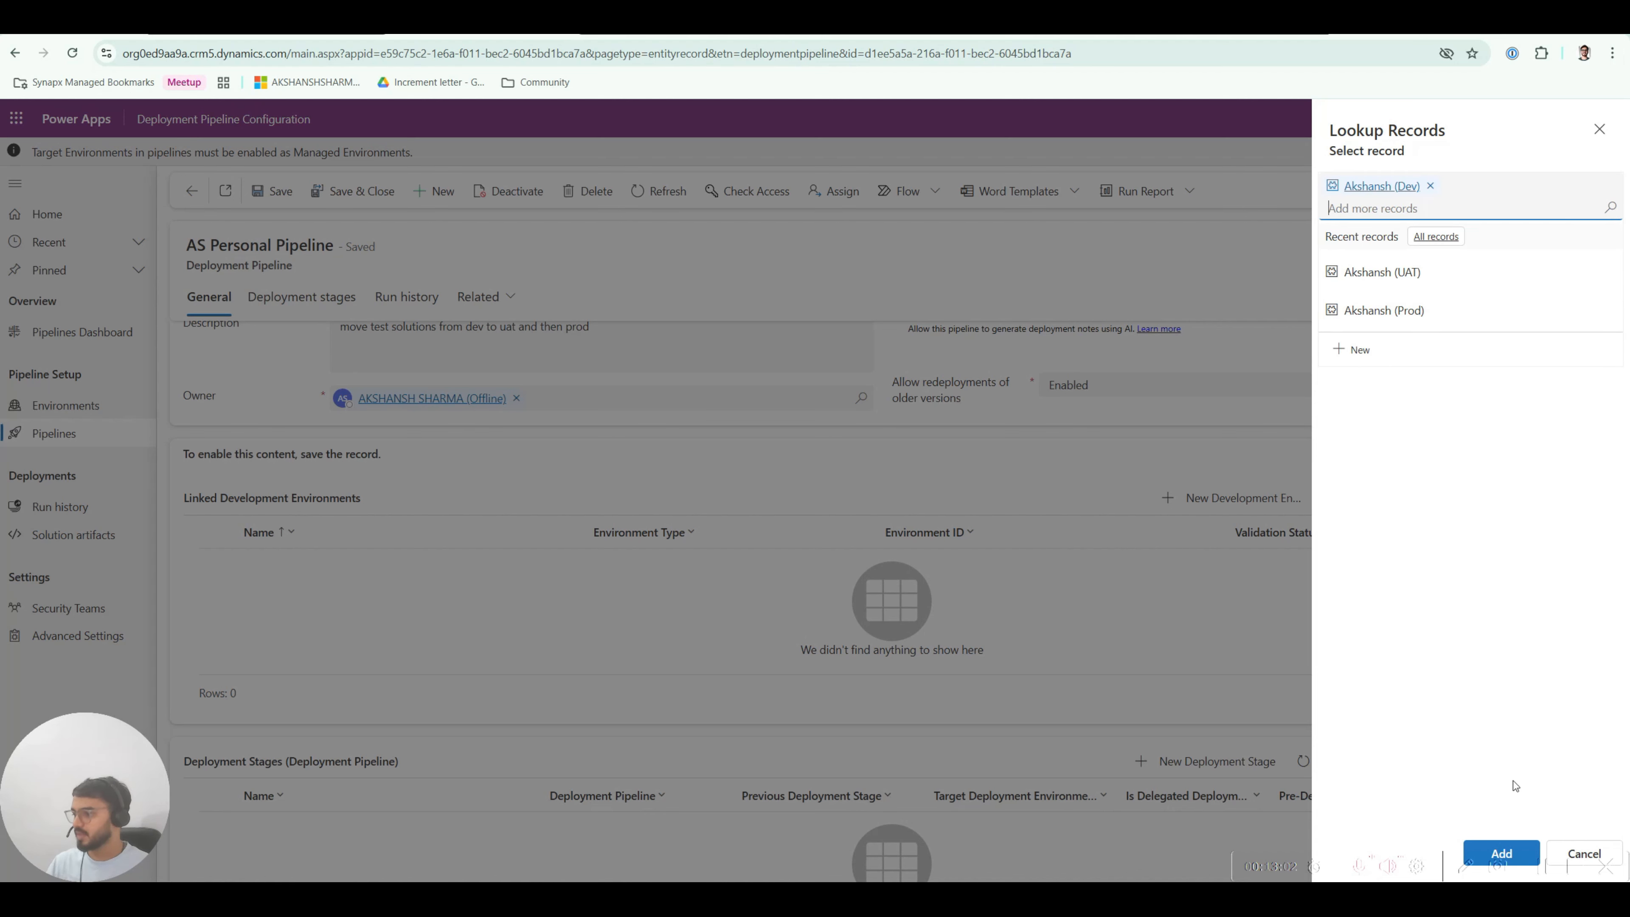
click(1501, 843)
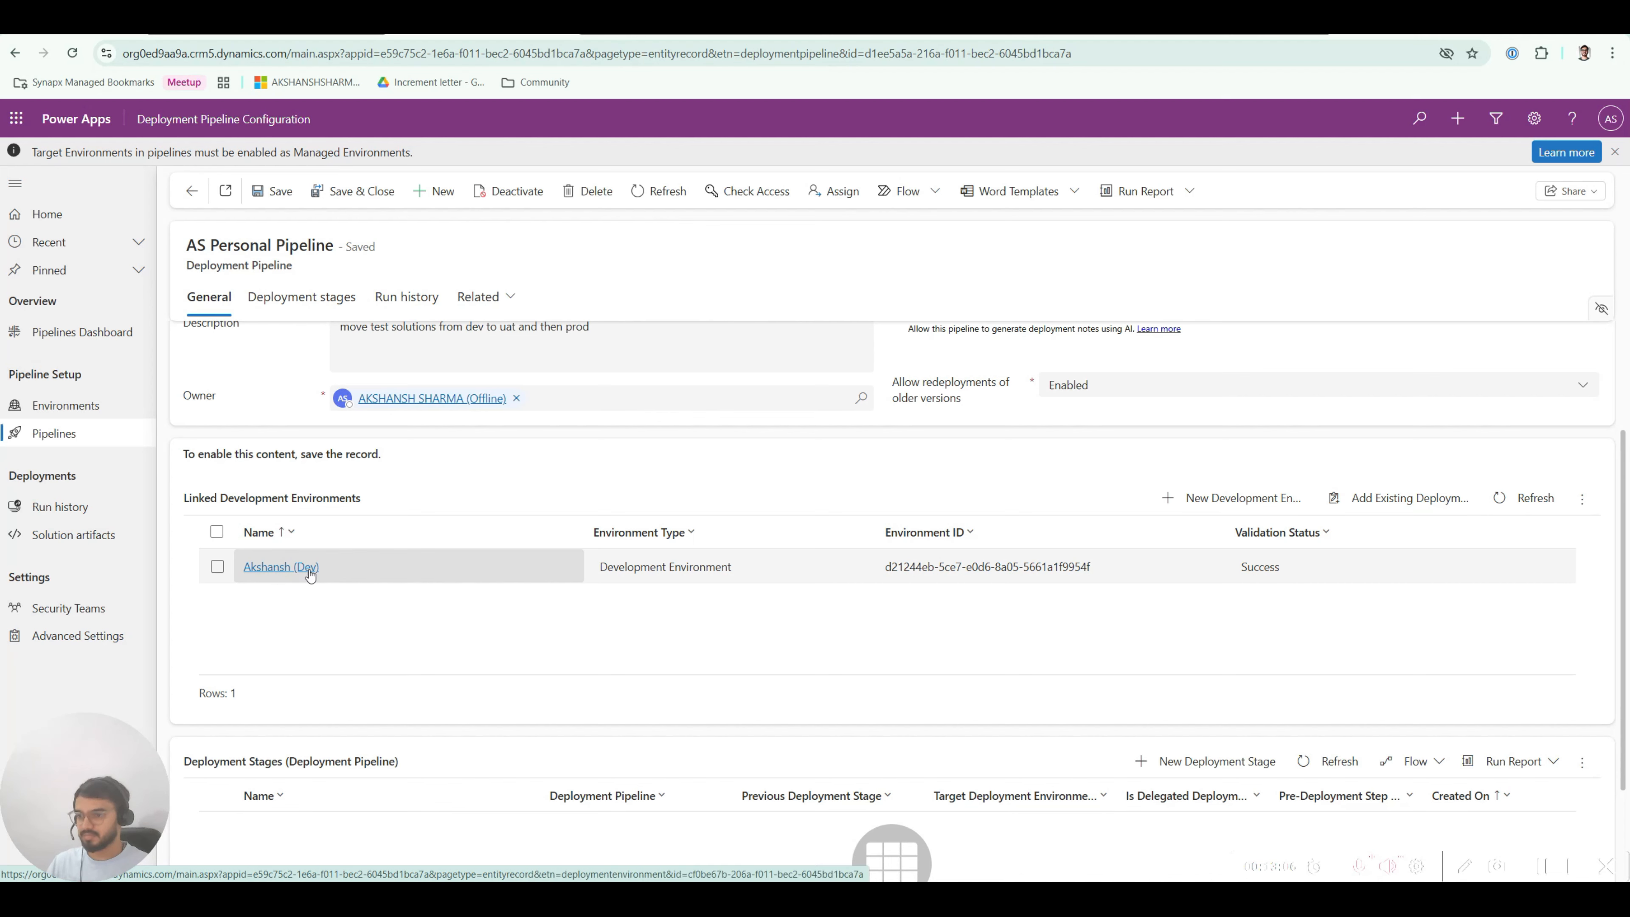
Step: Review the pipeline record, pointing out the Deployment Stages section
scroll(551, 559, down, 2)
scroll(552, 556, up, 2)
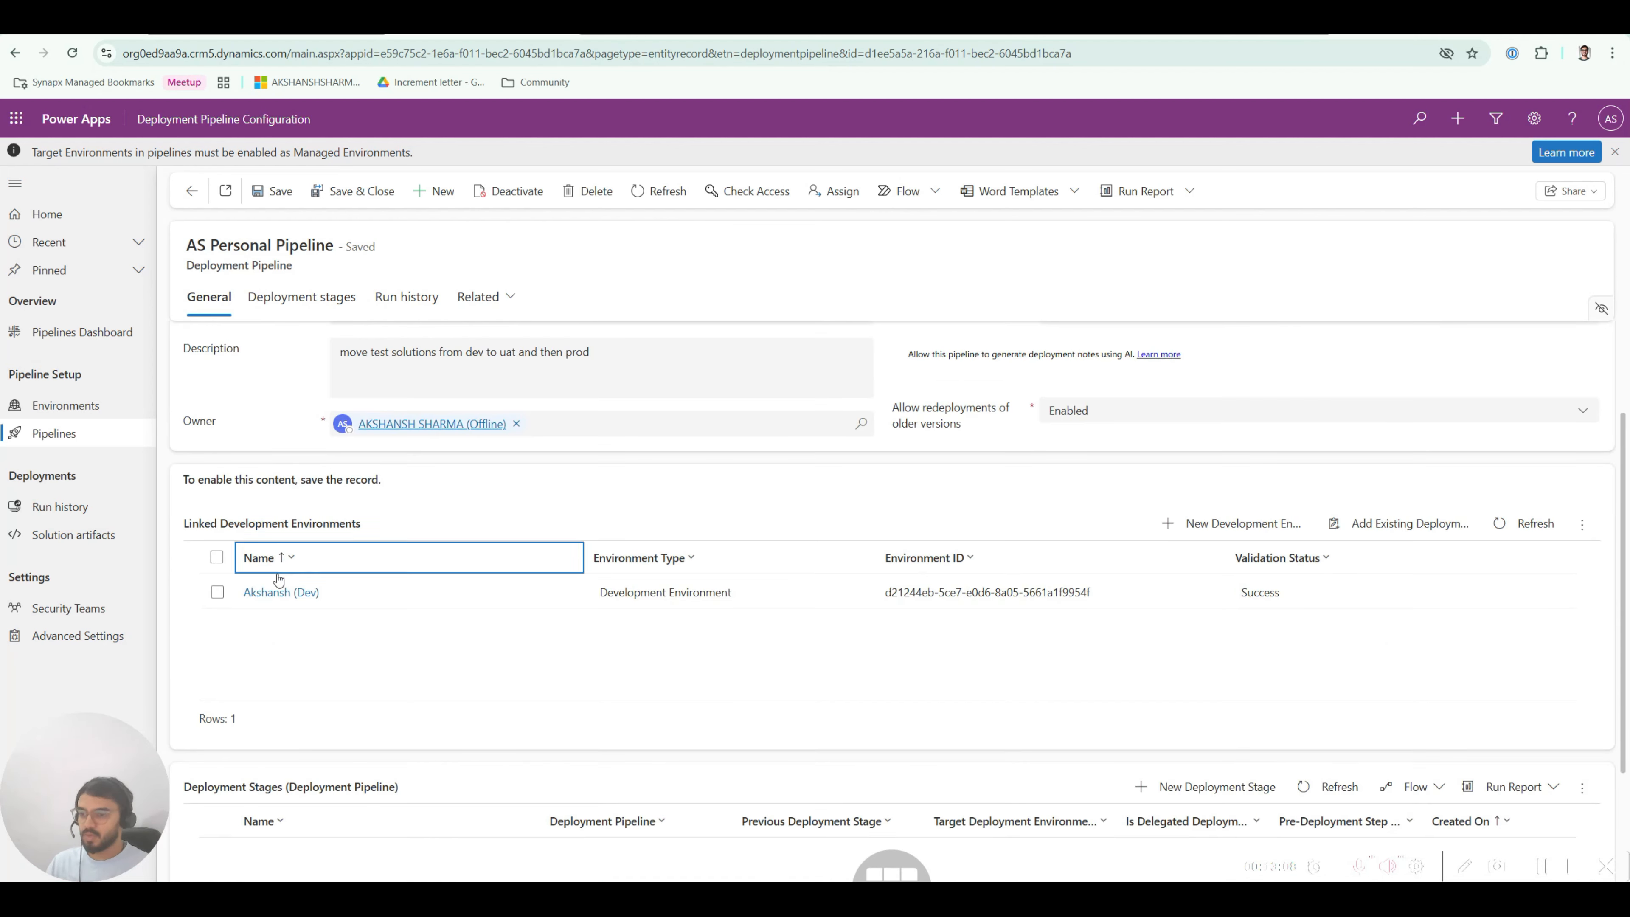
scroll(303, 593, down, 2)
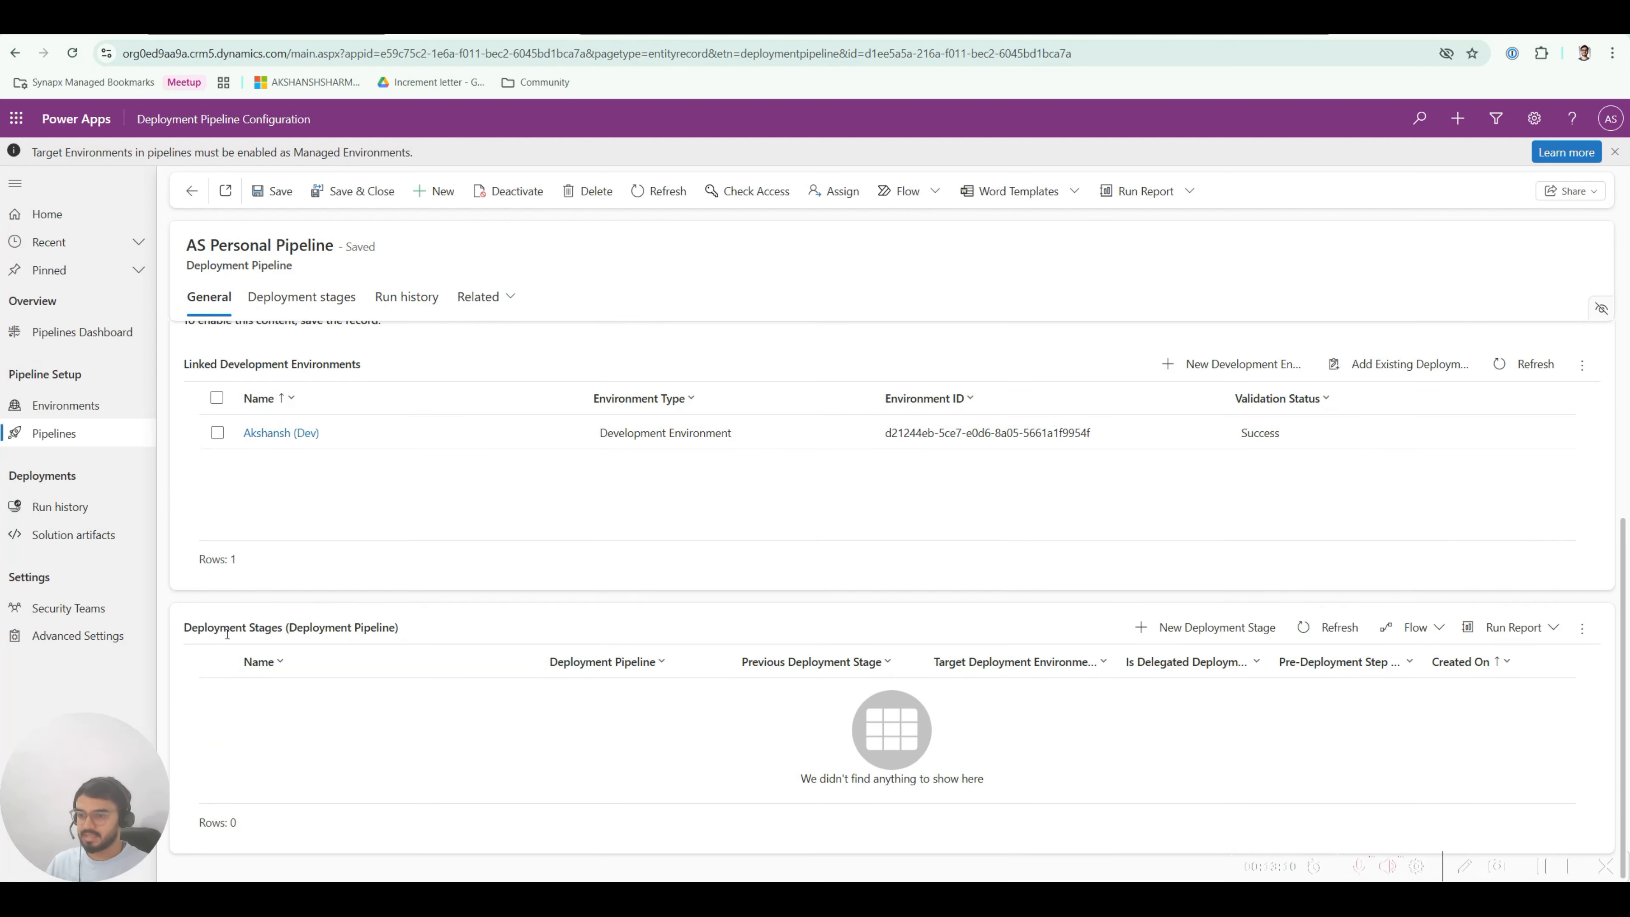
drag(213, 628, 276, 628)
click(270, 628)
scroll(429, 619, up, 4)
scroll(429, 619, down, 4)
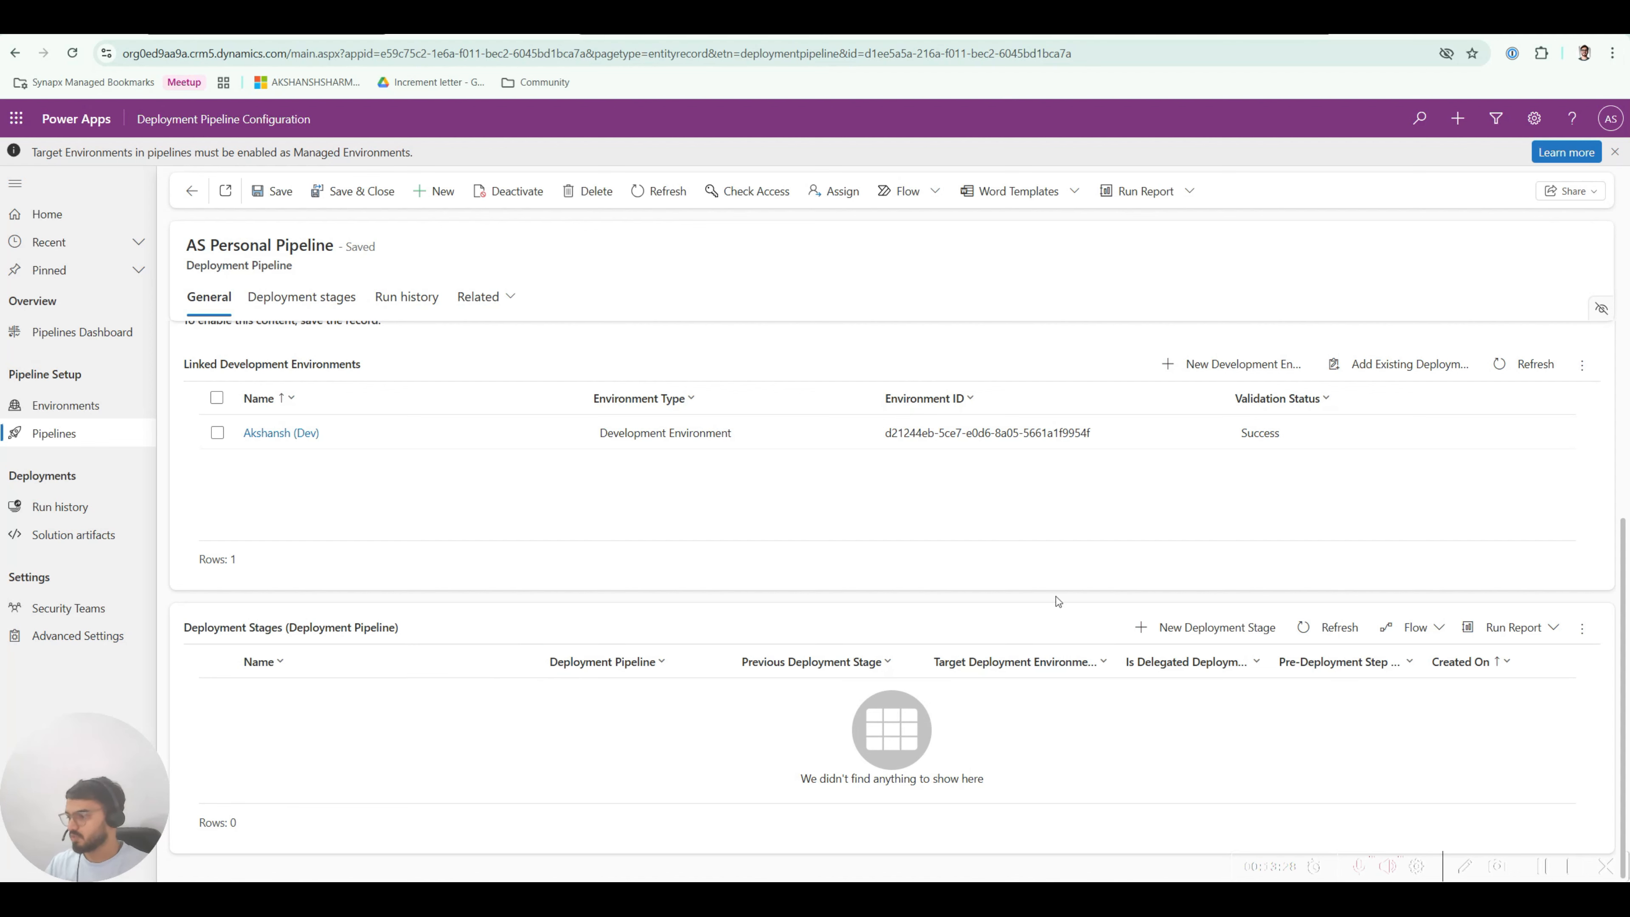
Step: Start a new deployment stage named 'DEV to UAT'
click(1212, 632)
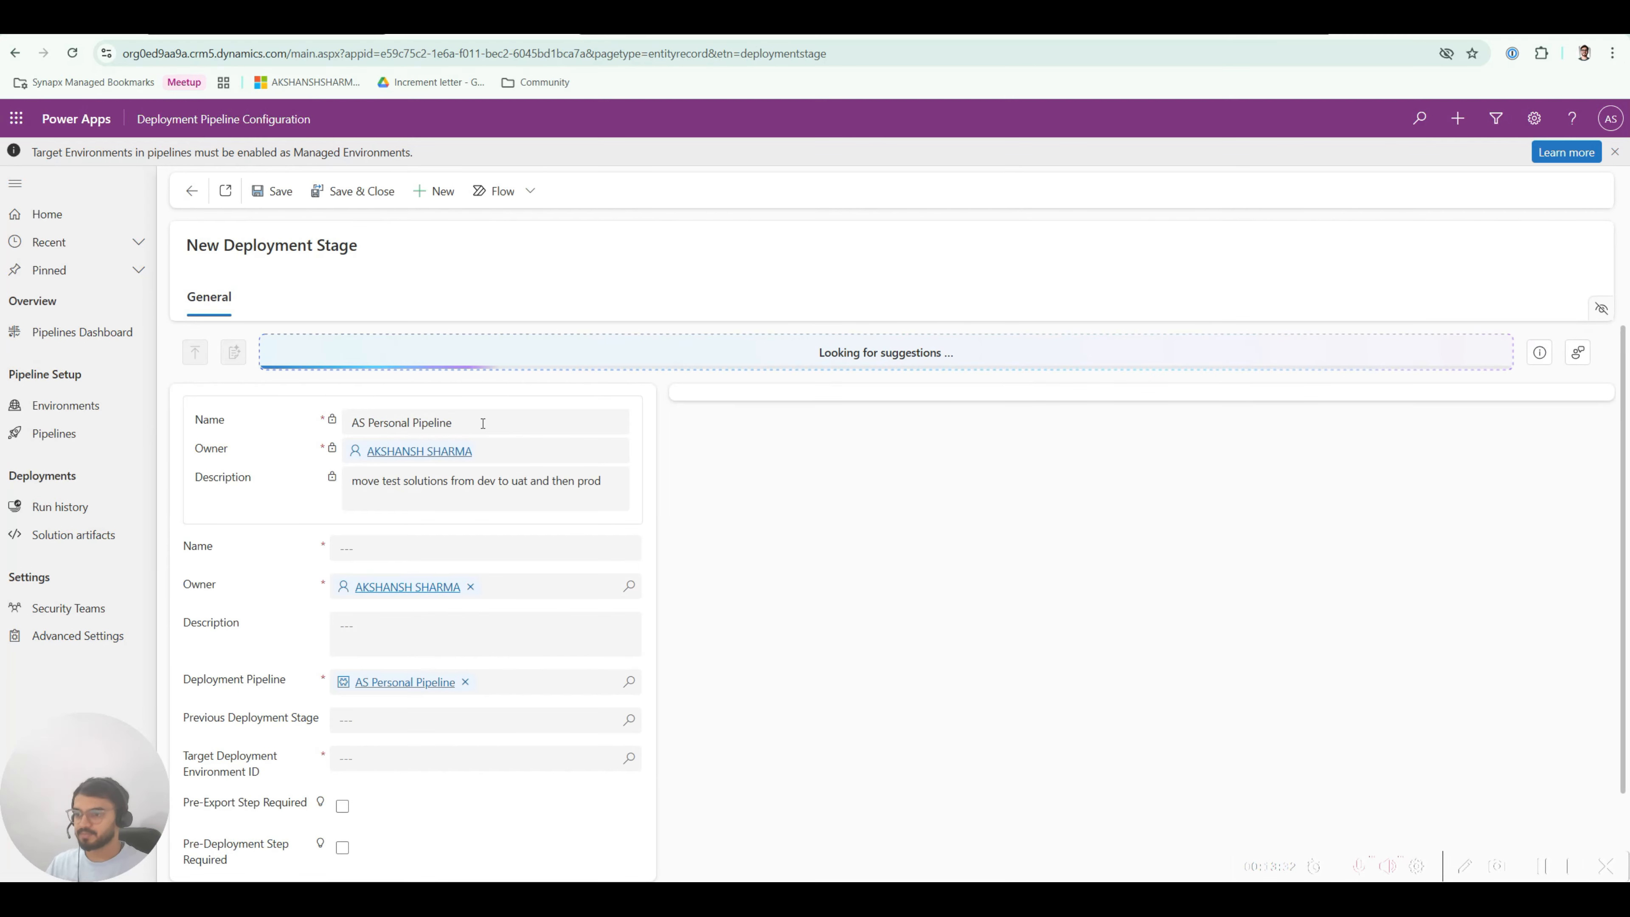
scroll(297, 487, down, 1)
scroll(223, 434, up, 2)
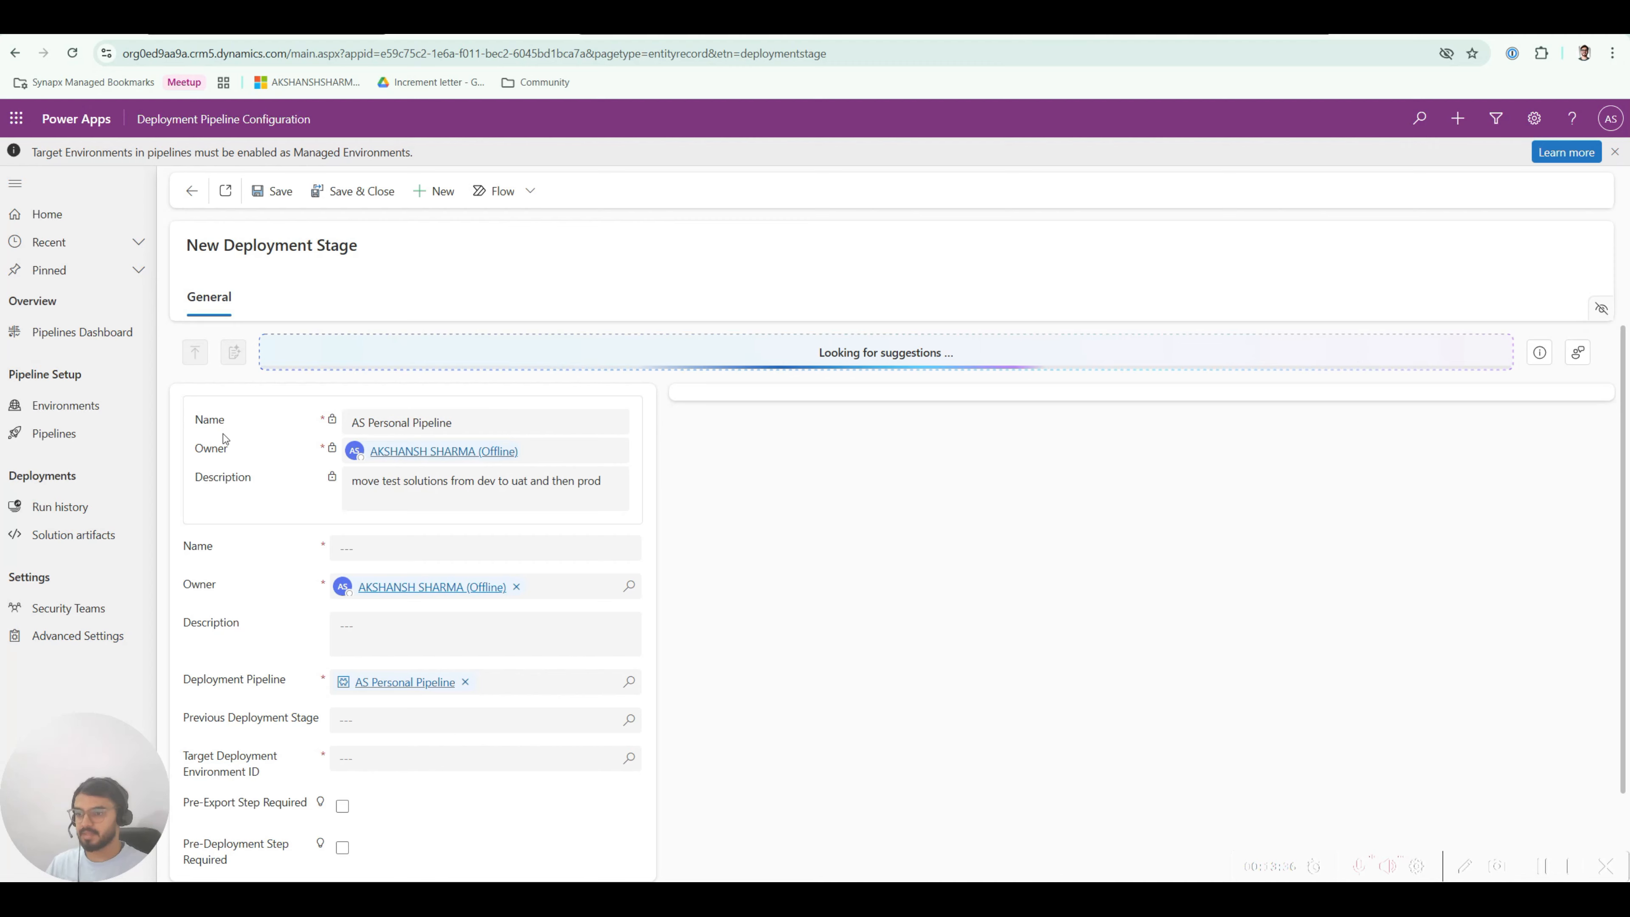
scroll(396, 448, down, 1)
click(396, 447)
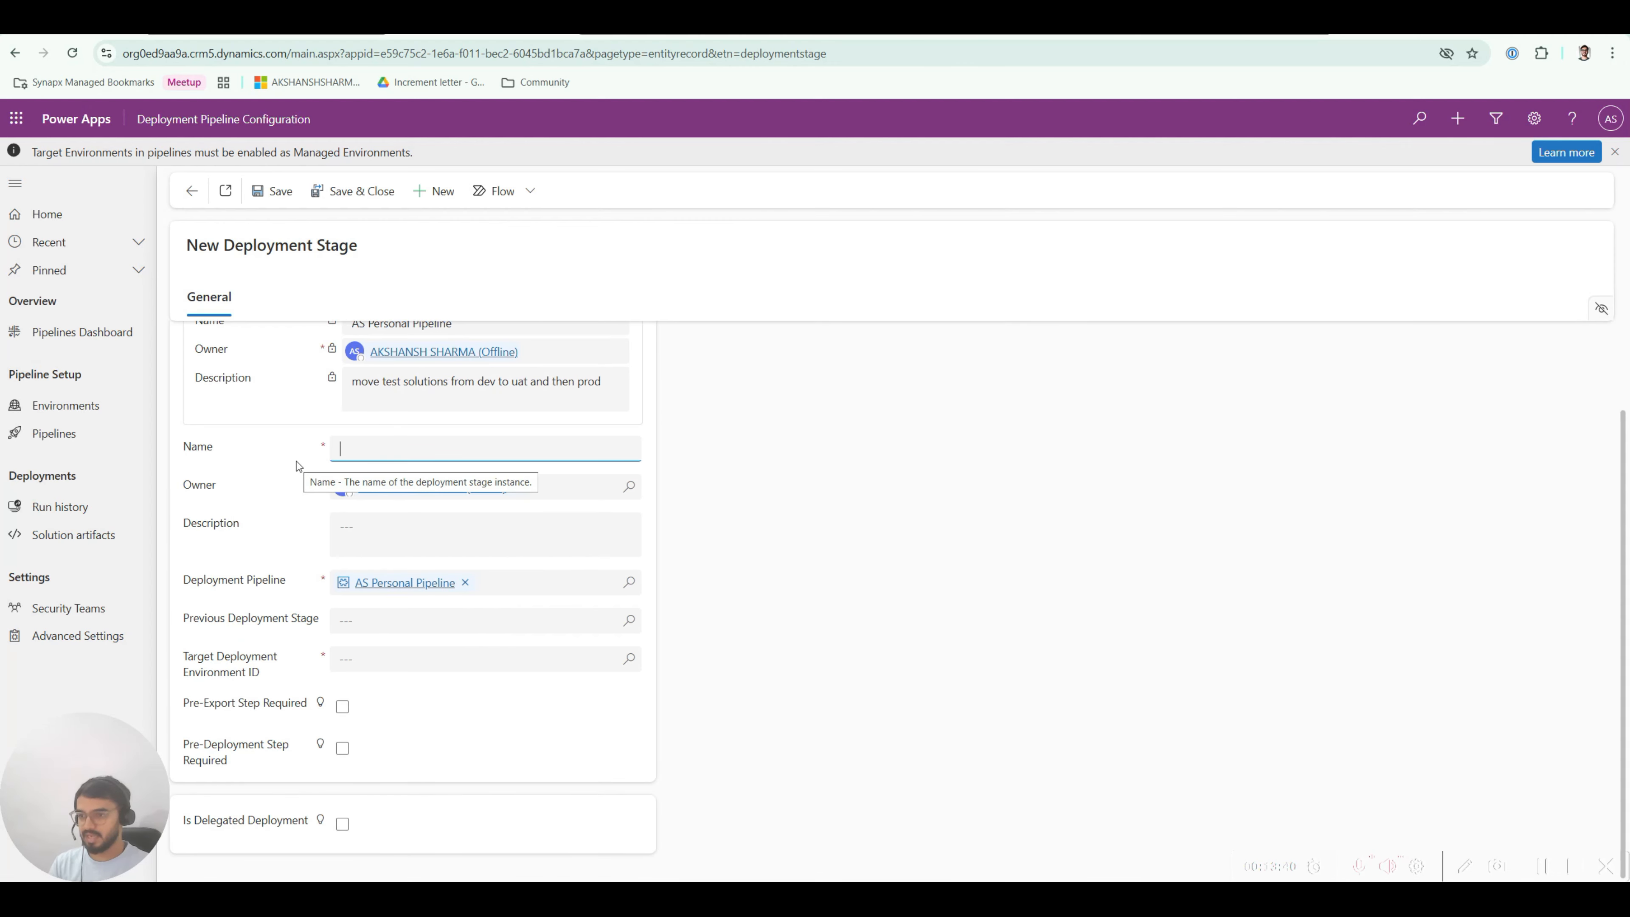
text(Dev to UA)
text(T)
click(362, 449)
key(BackSpace)
key(BackSpace)
text(EV to UAT)
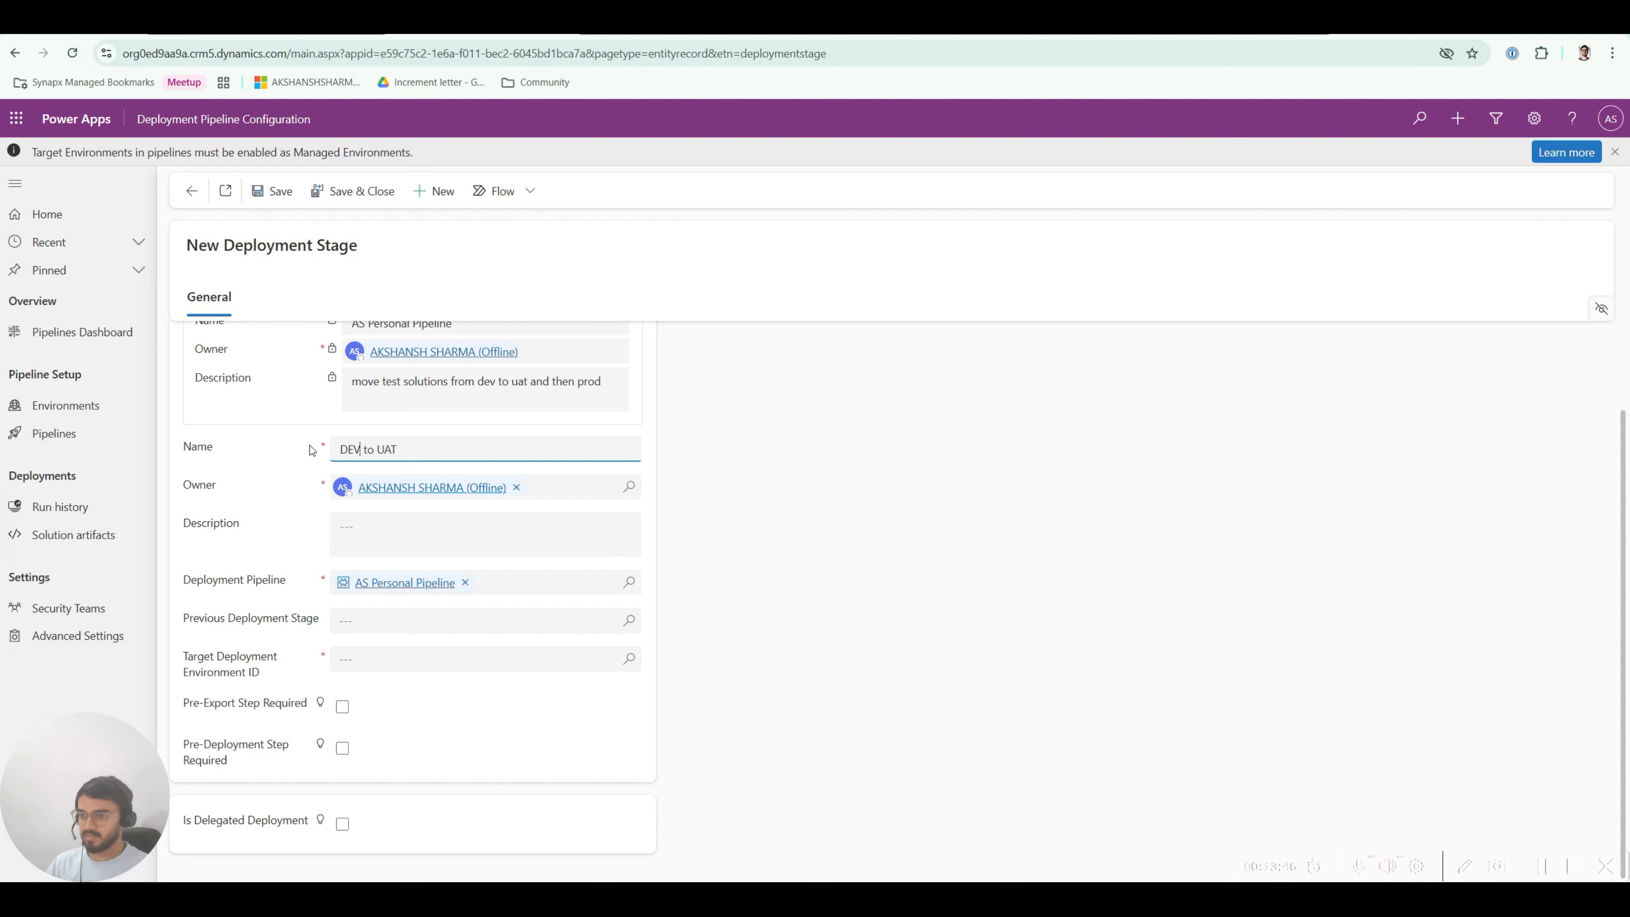
click(297, 456)
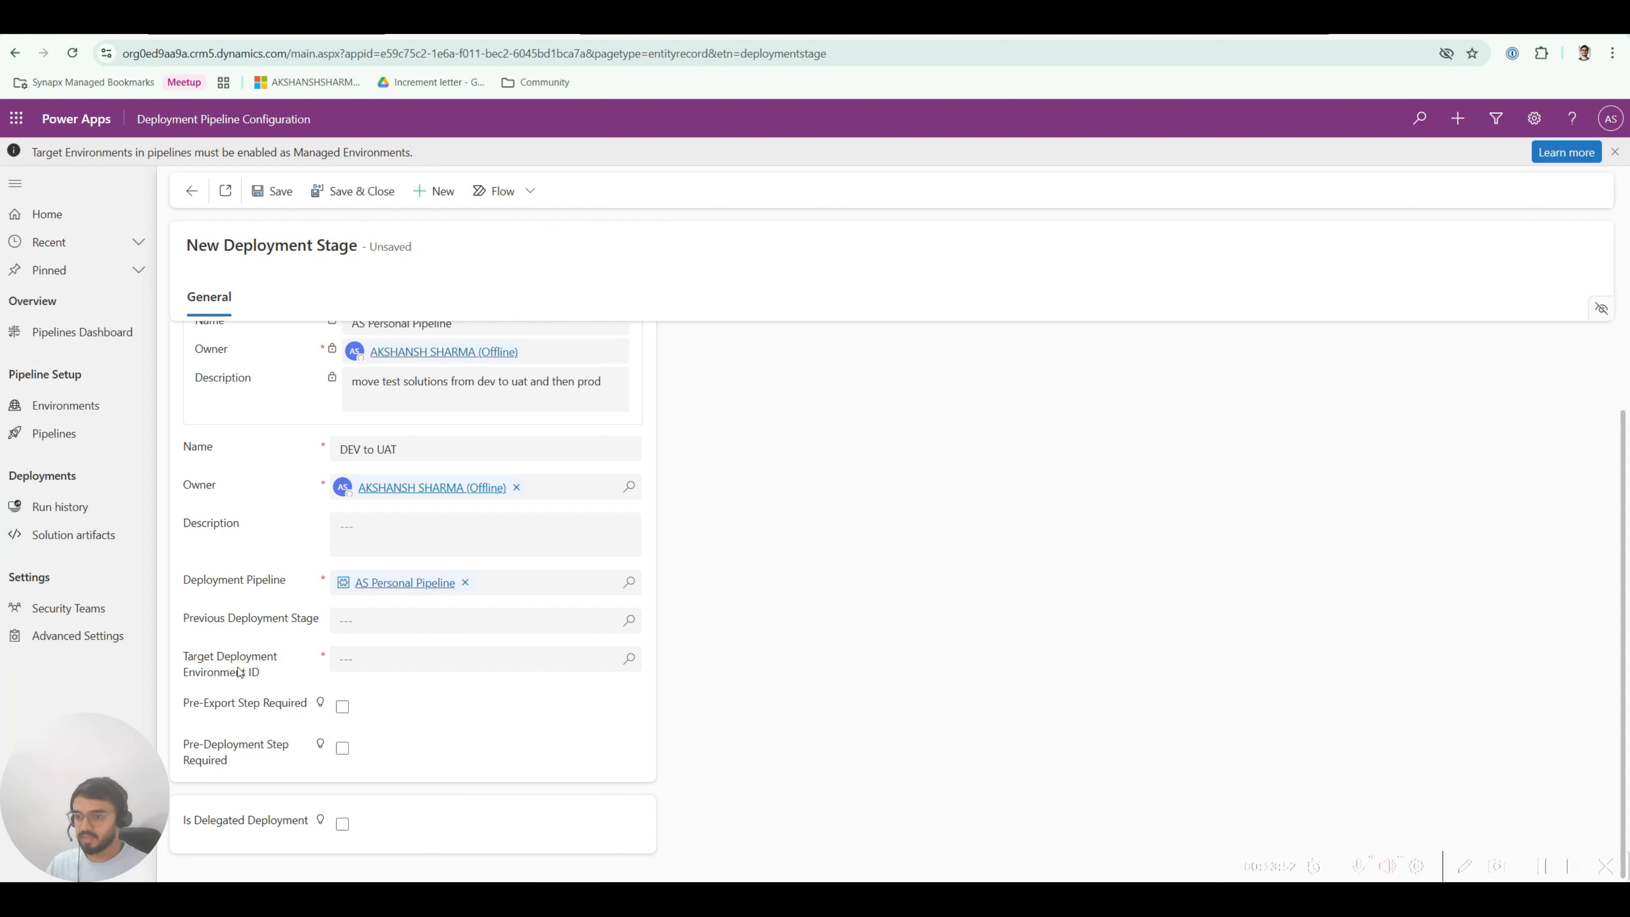
Step: Set the stage's target deployment environment to UAT
click(401, 659)
click(628, 659)
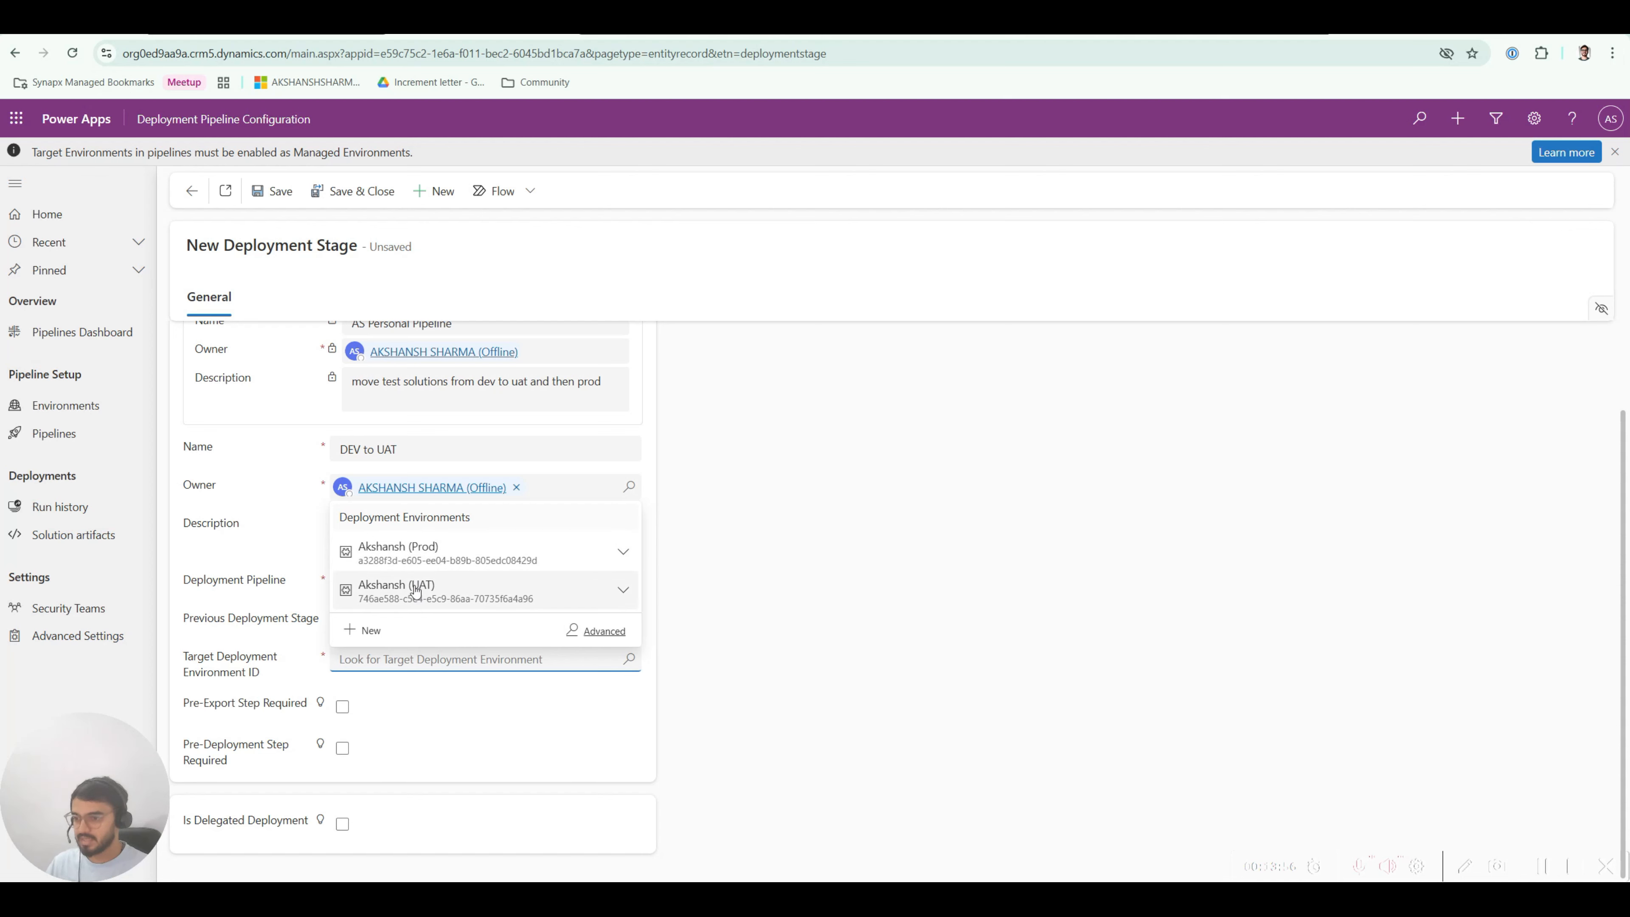
click(417, 590)
scroll(374, 449, up, 2)
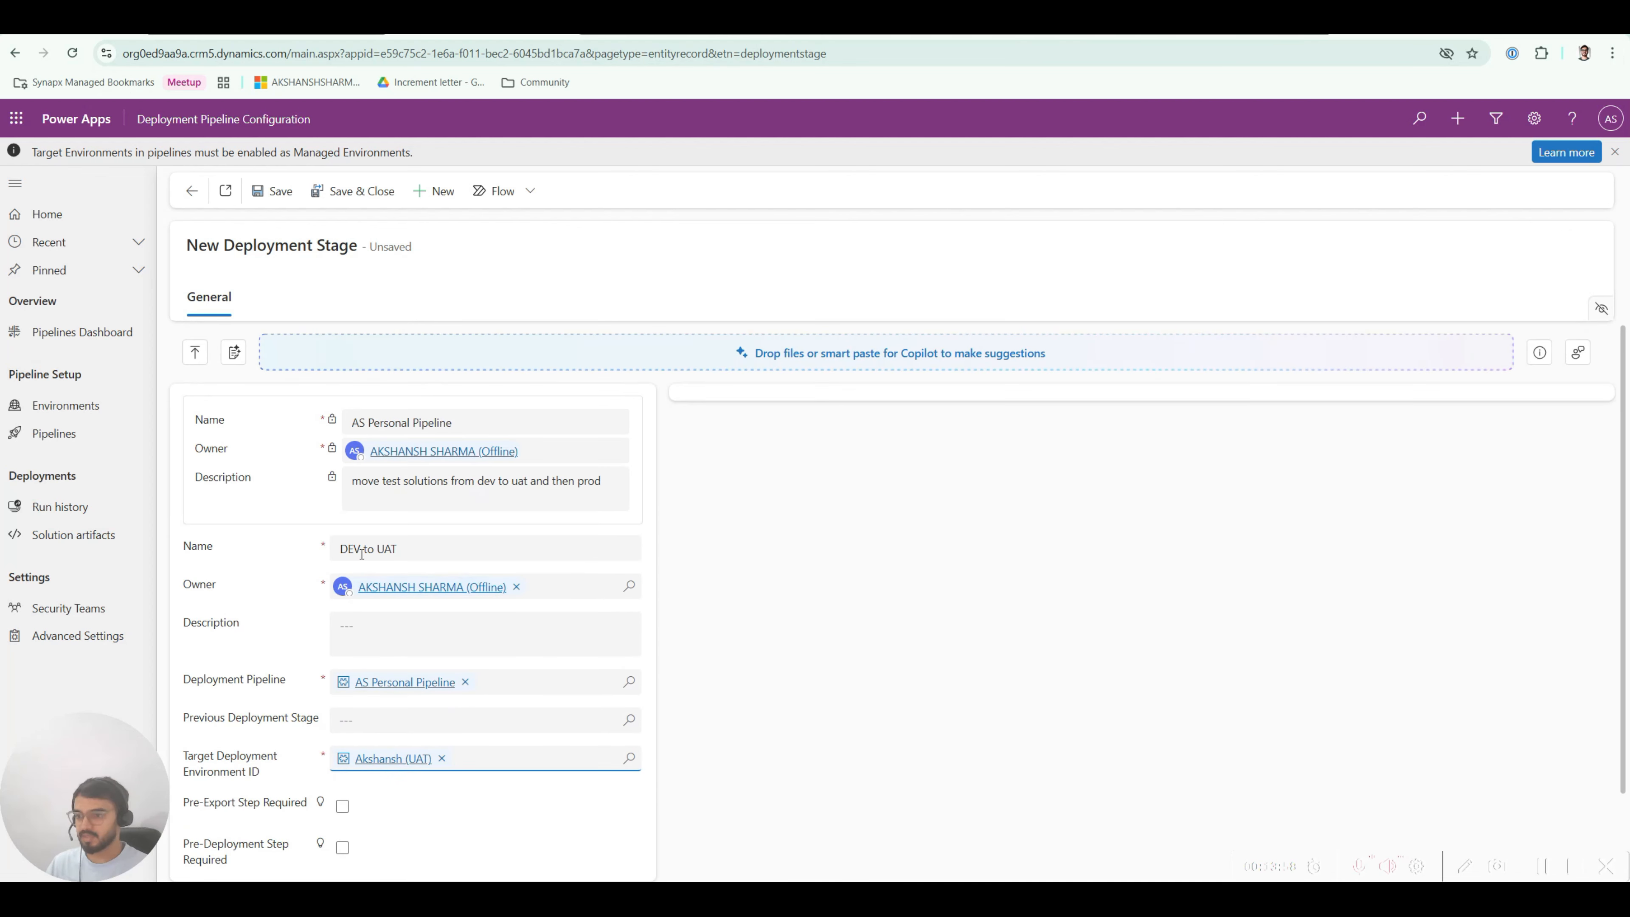
scroll(392, 720, down, 3)
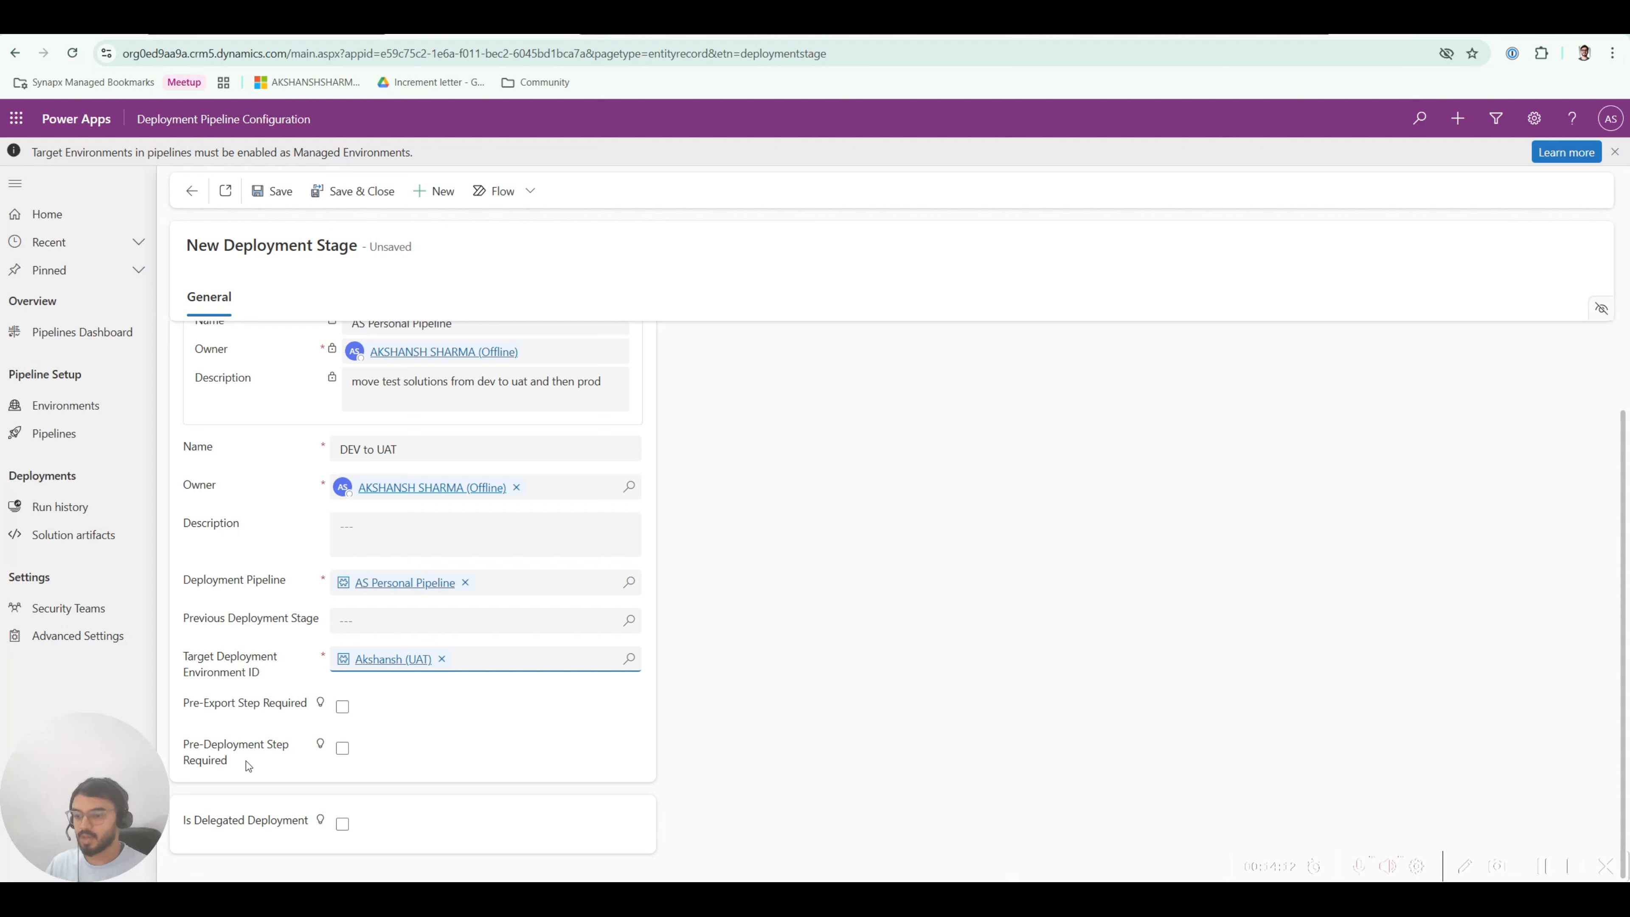
mouse_move(232, 767)
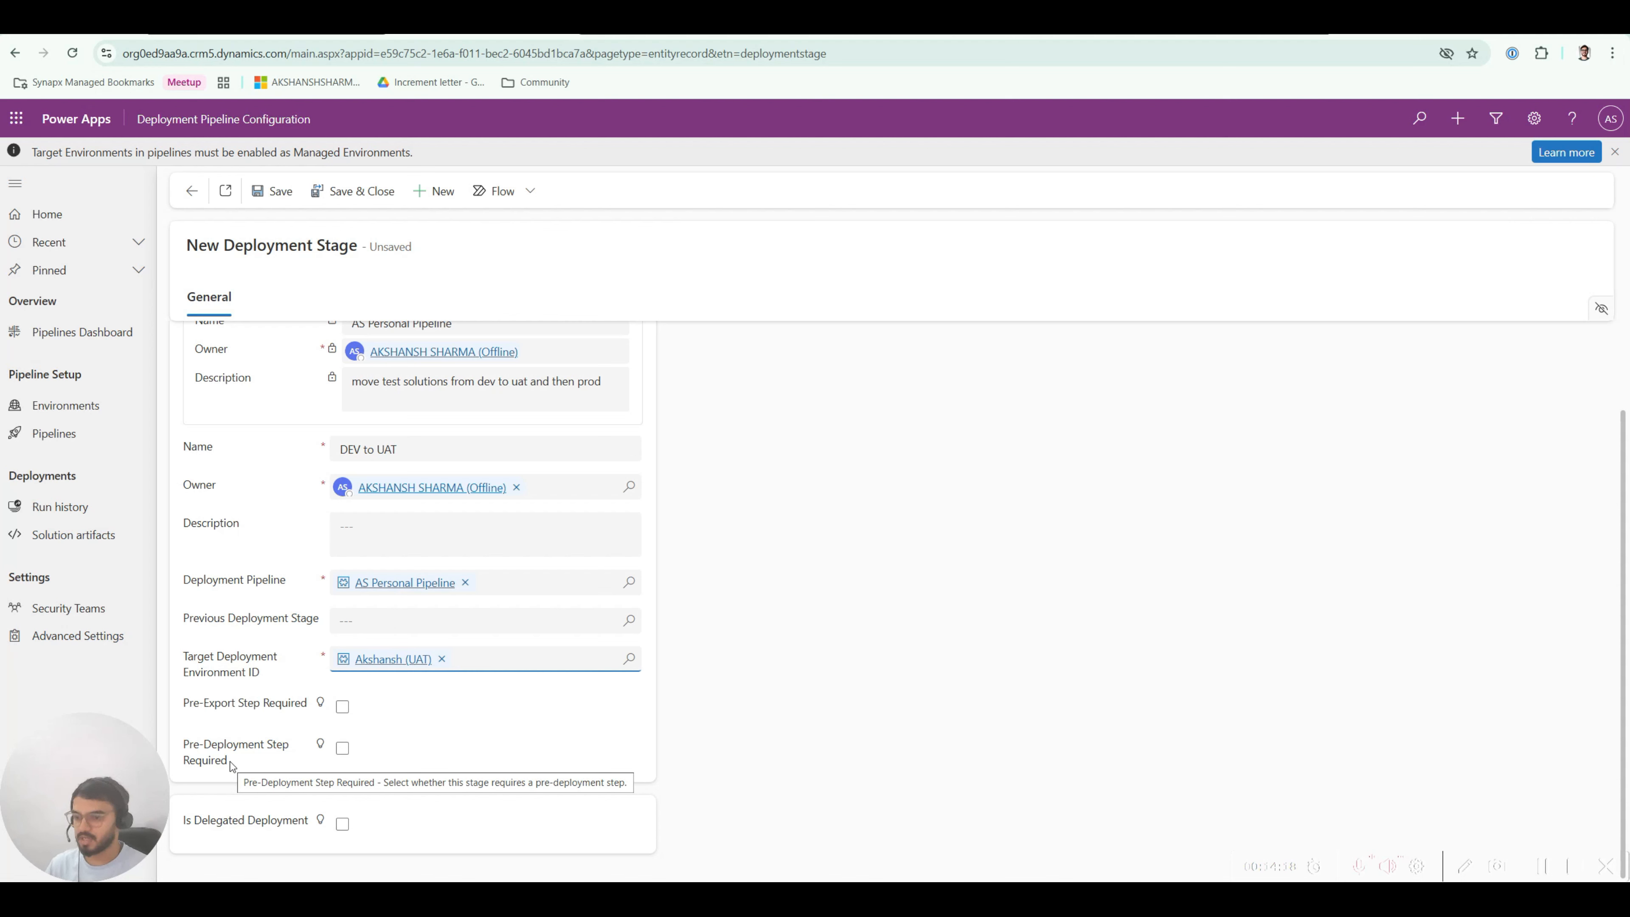
click(342, 824)
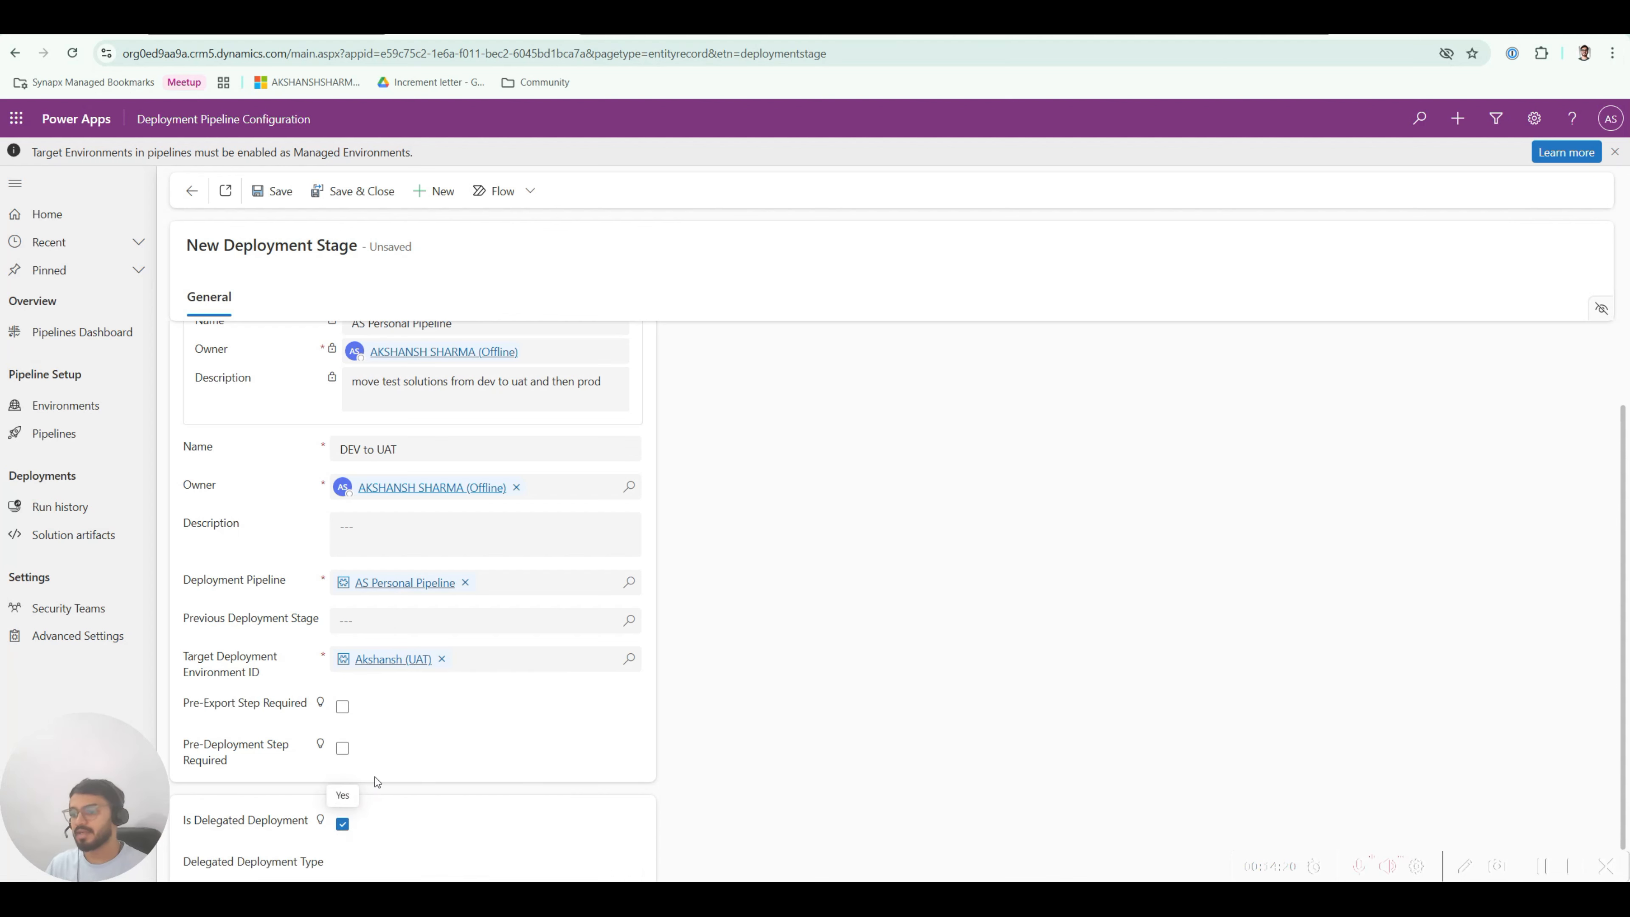
scroll(353, 803, down, 1)
click(360, 829)
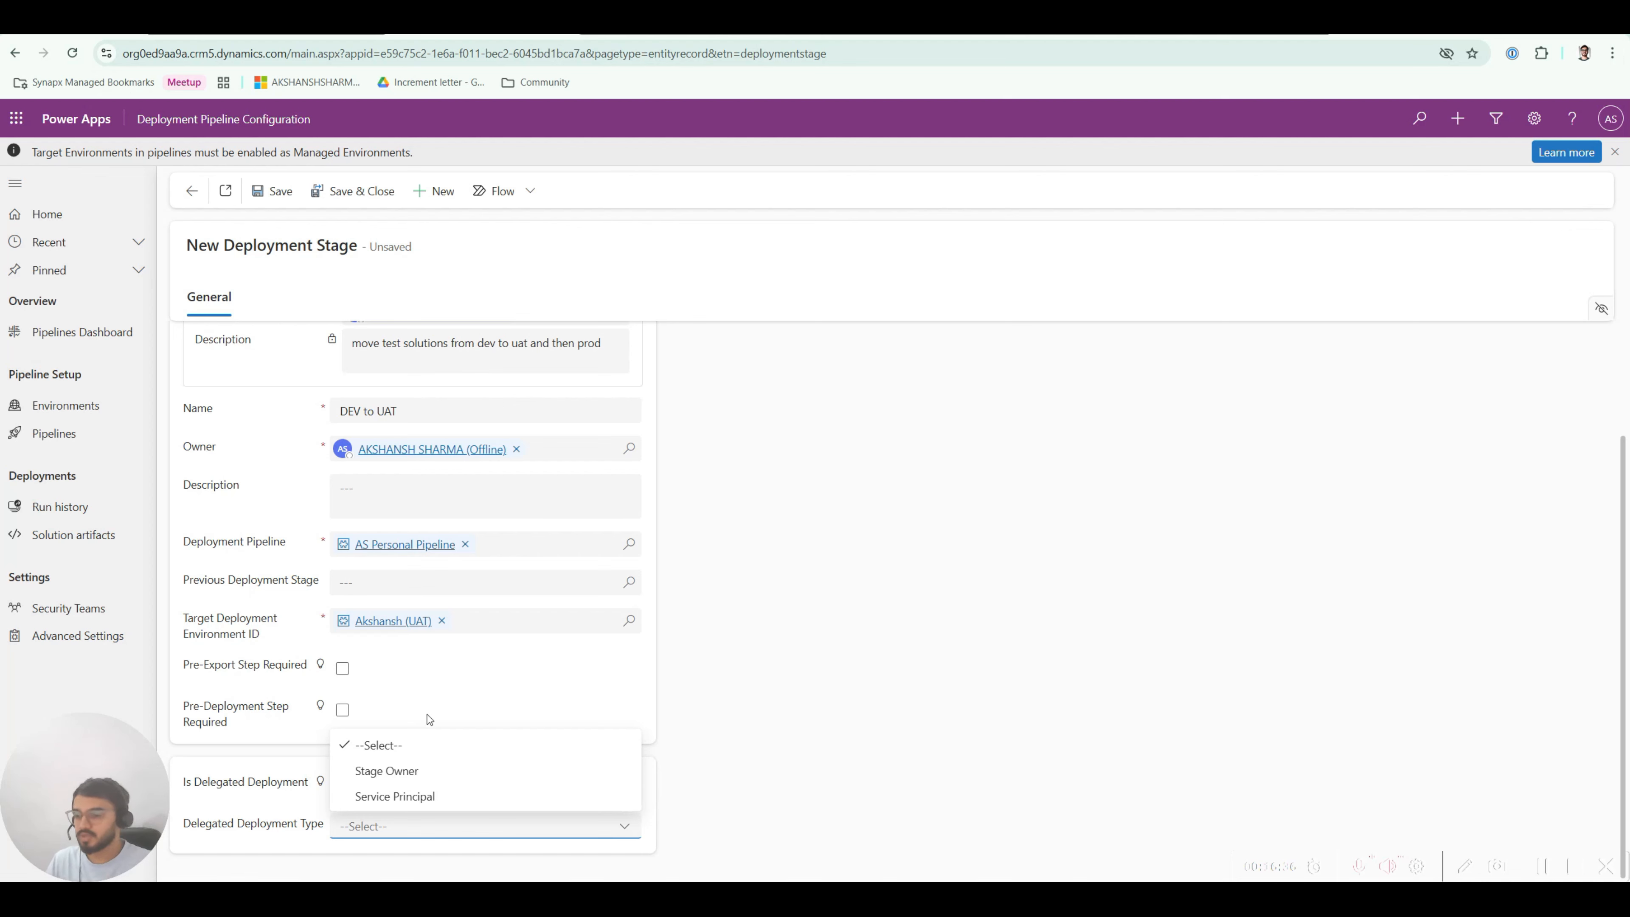
click(402, 716)
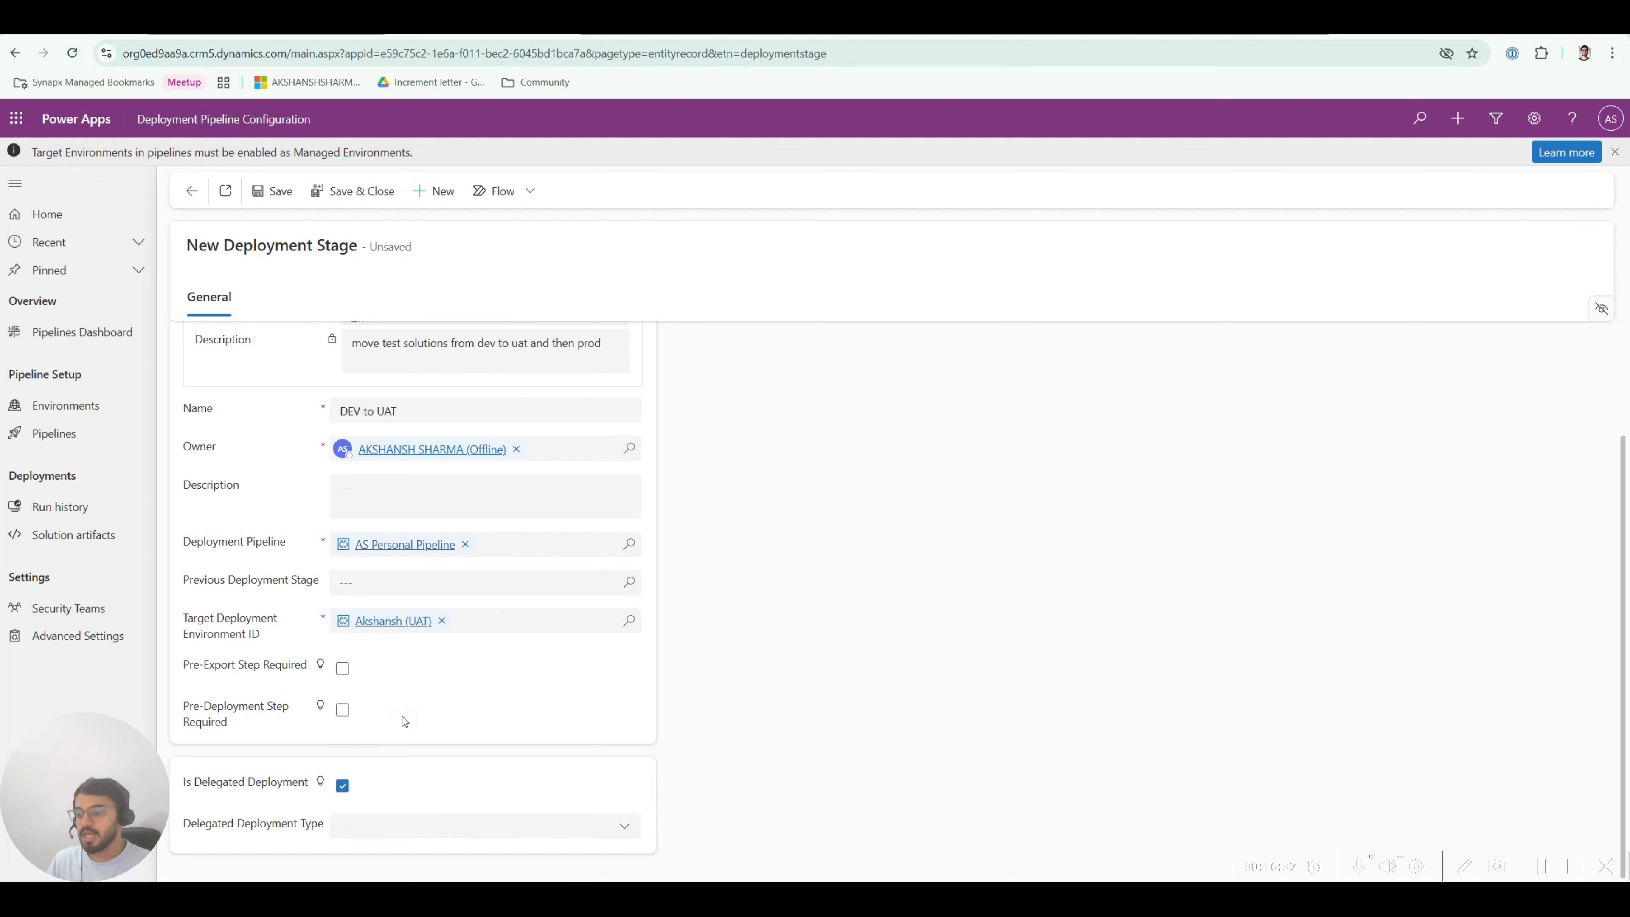
click(342, 785)
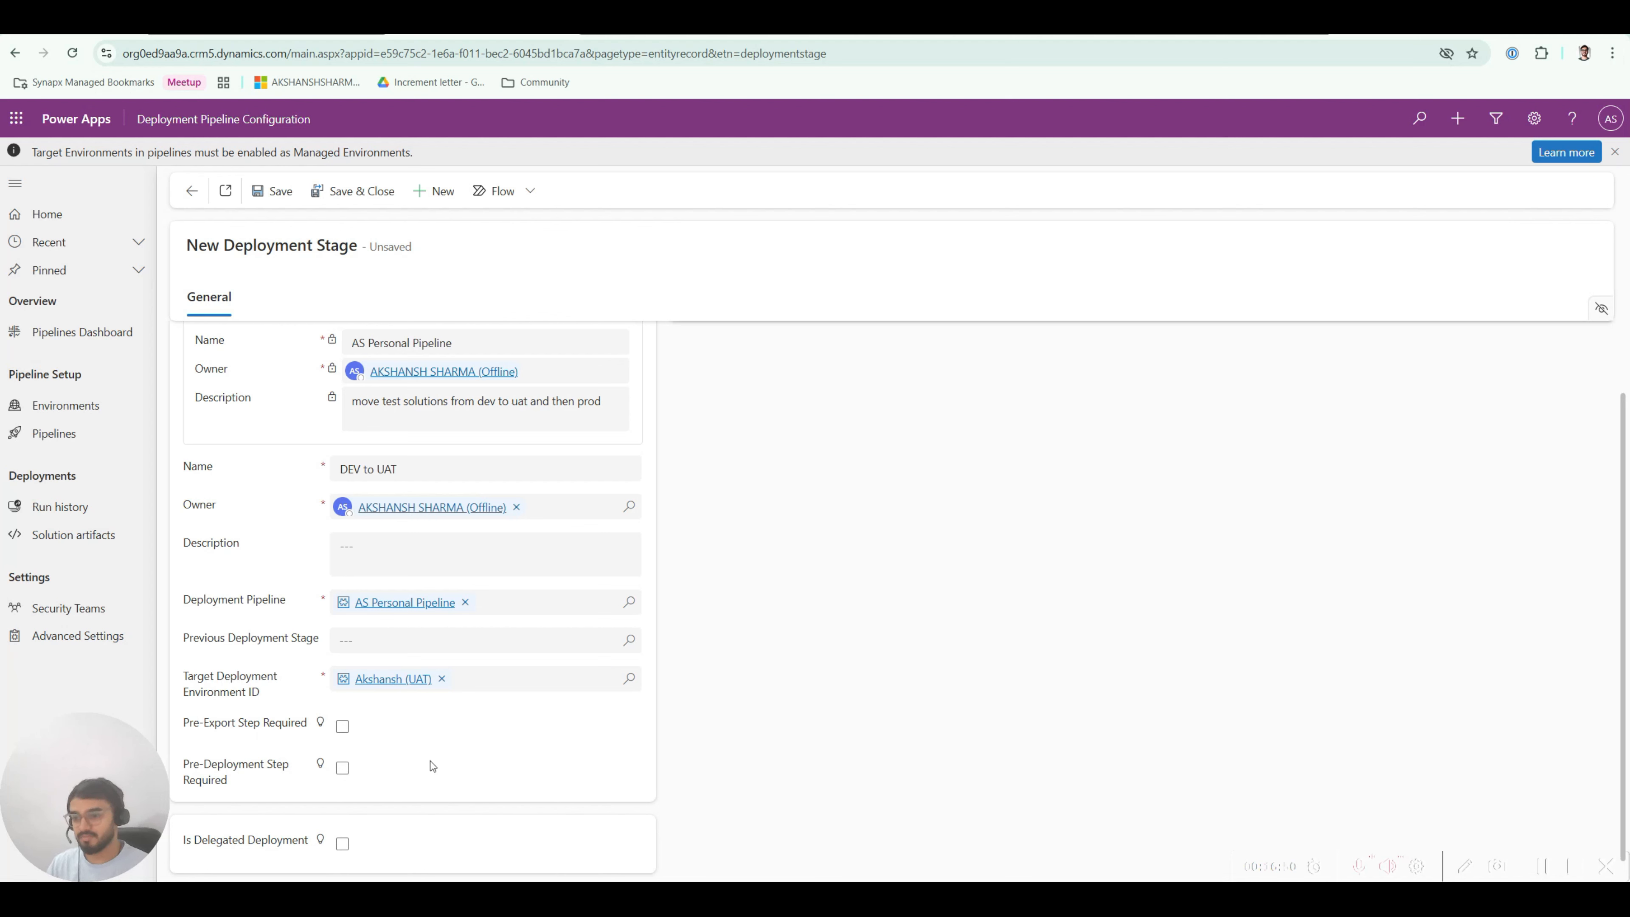
Step: Save and close the DEV to UAT stage, then view it under the pipeline's Deployment Stages
scroll(398, 787, down, 1)
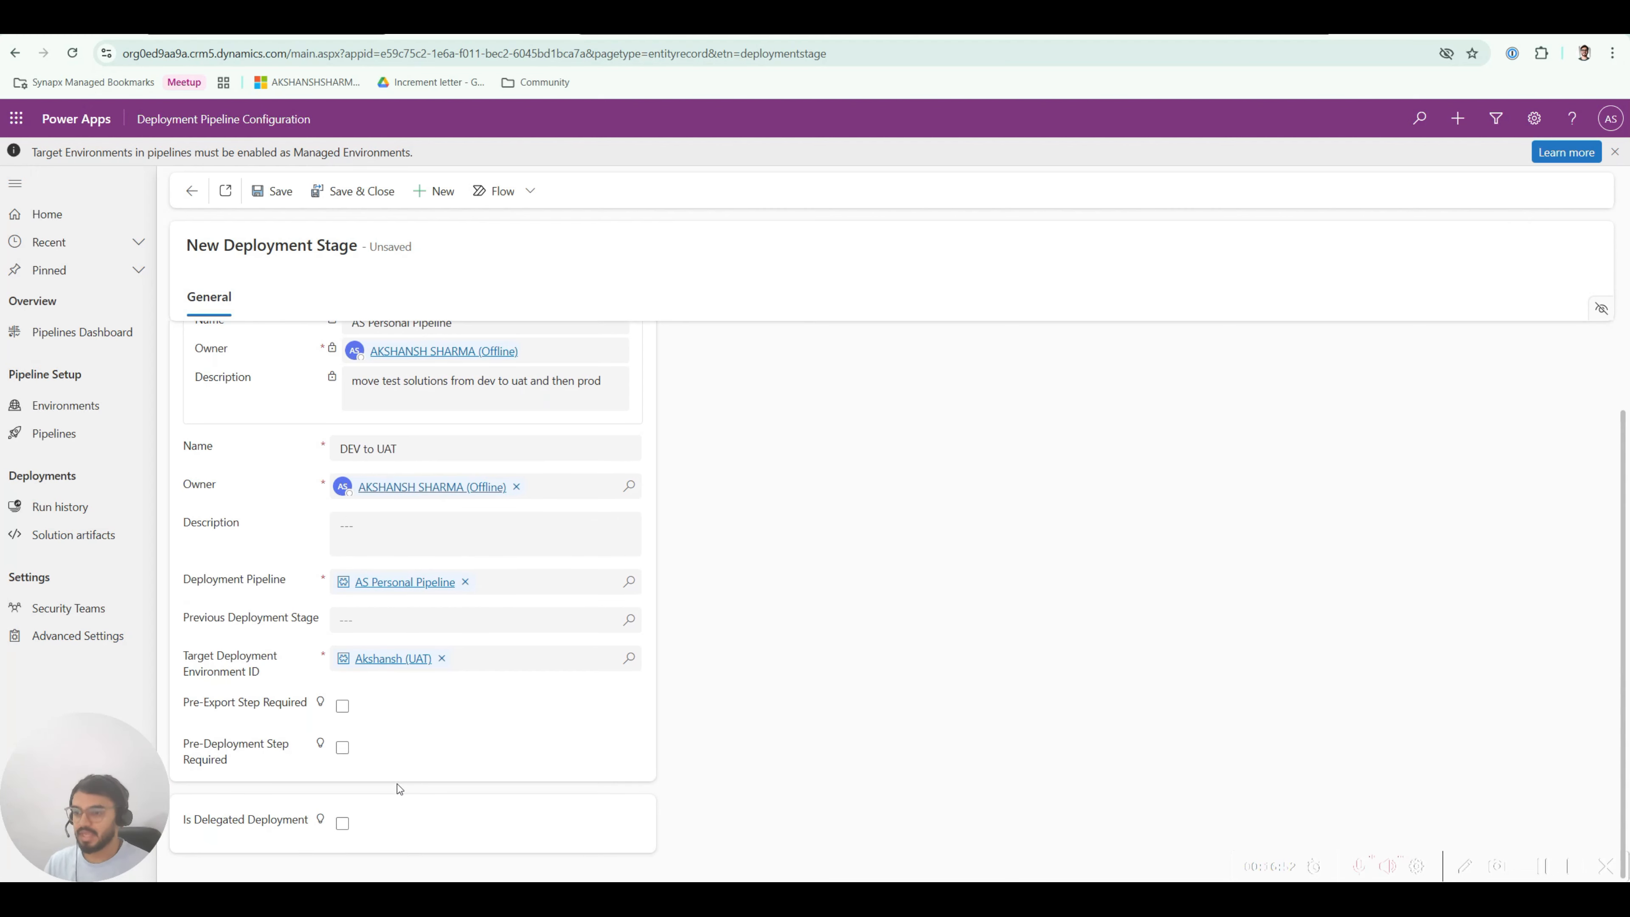
scroll(398, 783, up, 3)
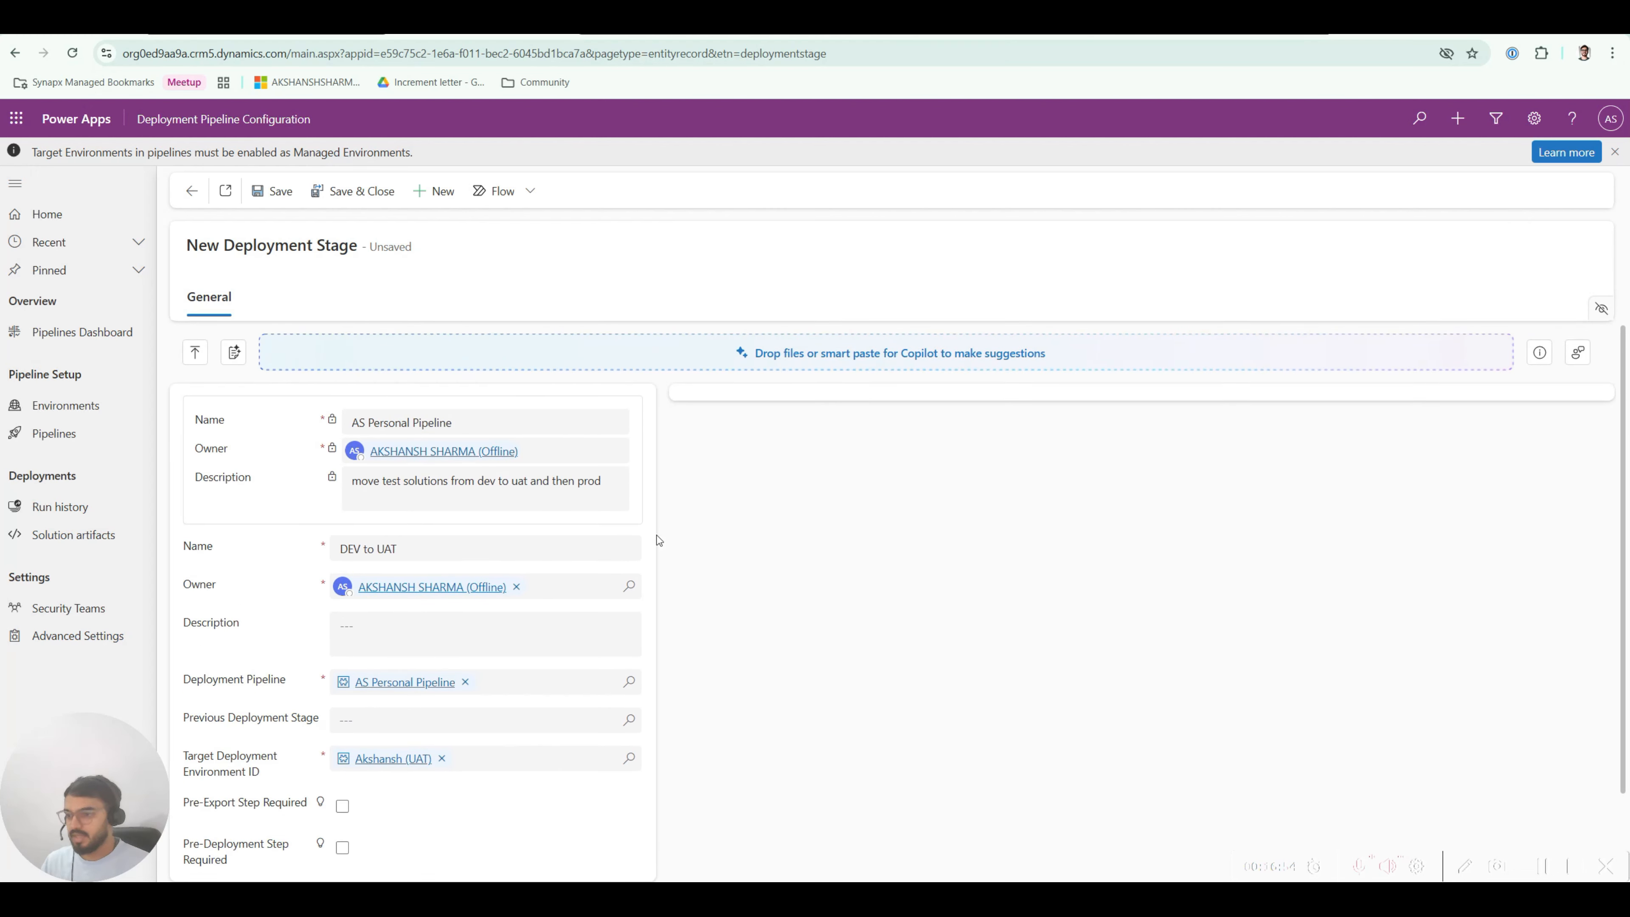
scroll(452, 573, down, 3)
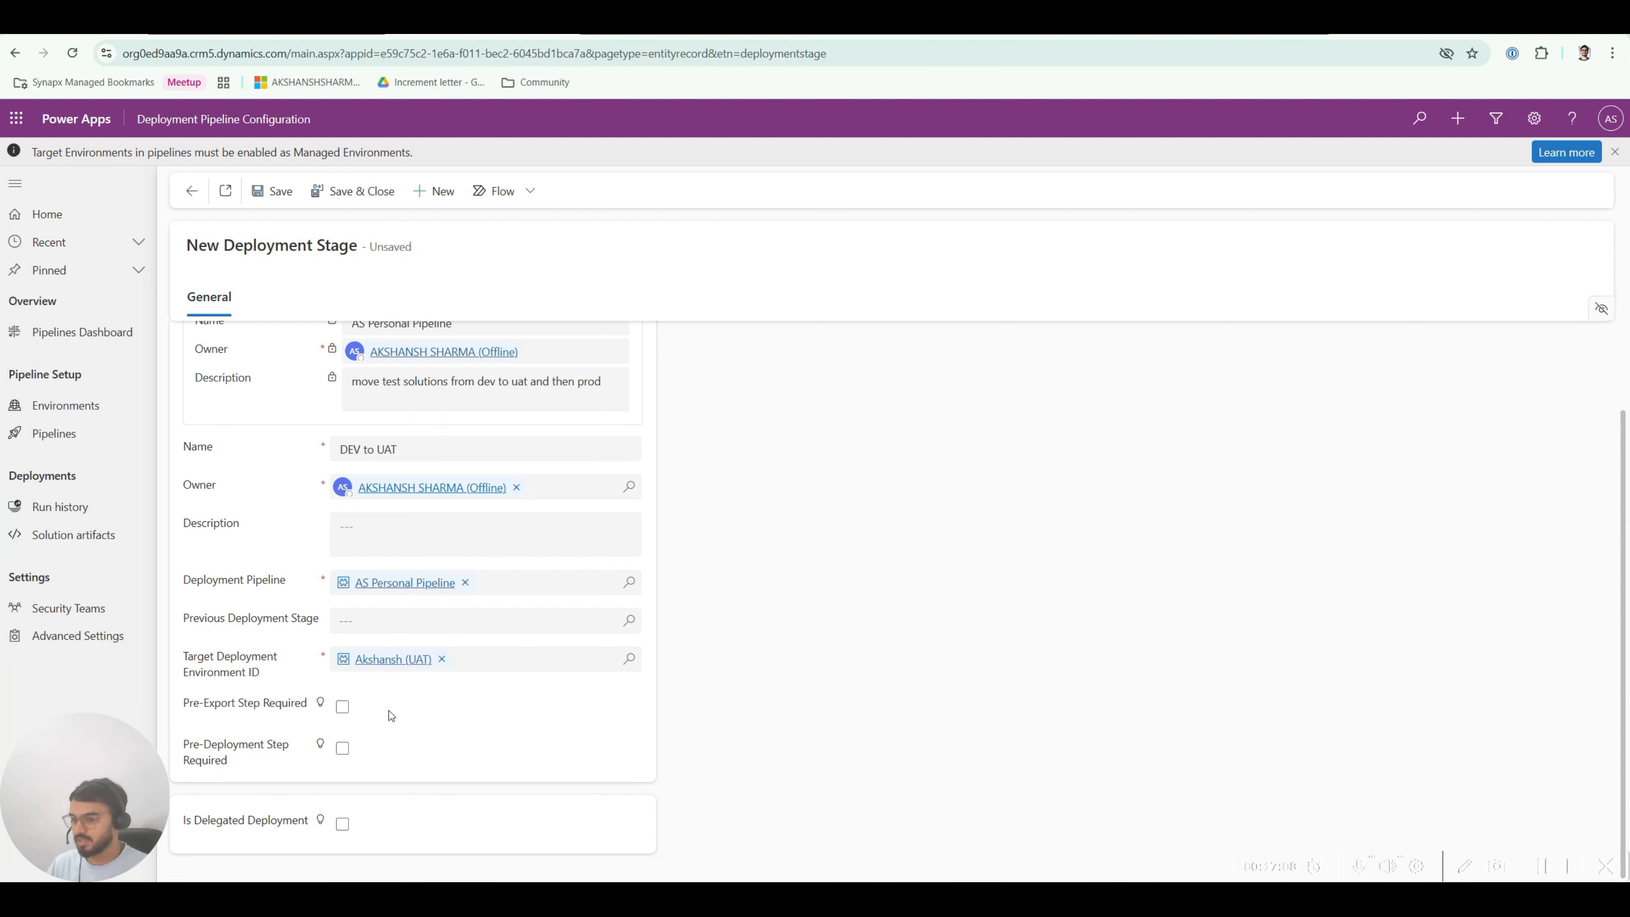
scroll(391, 715, up, 1)
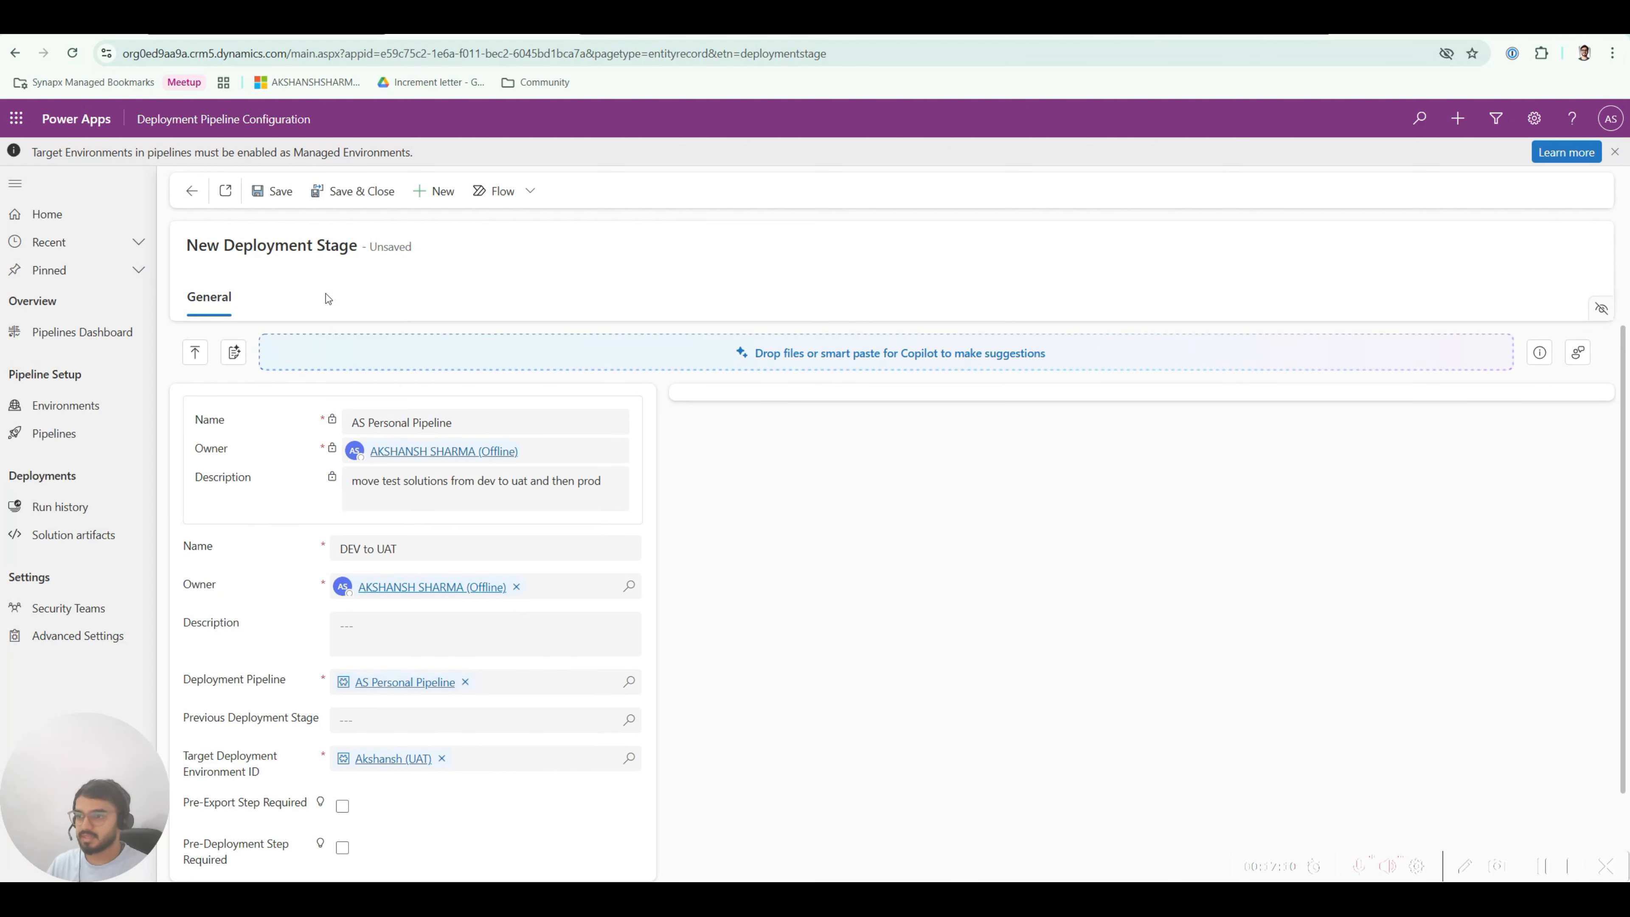
click(275, 190)
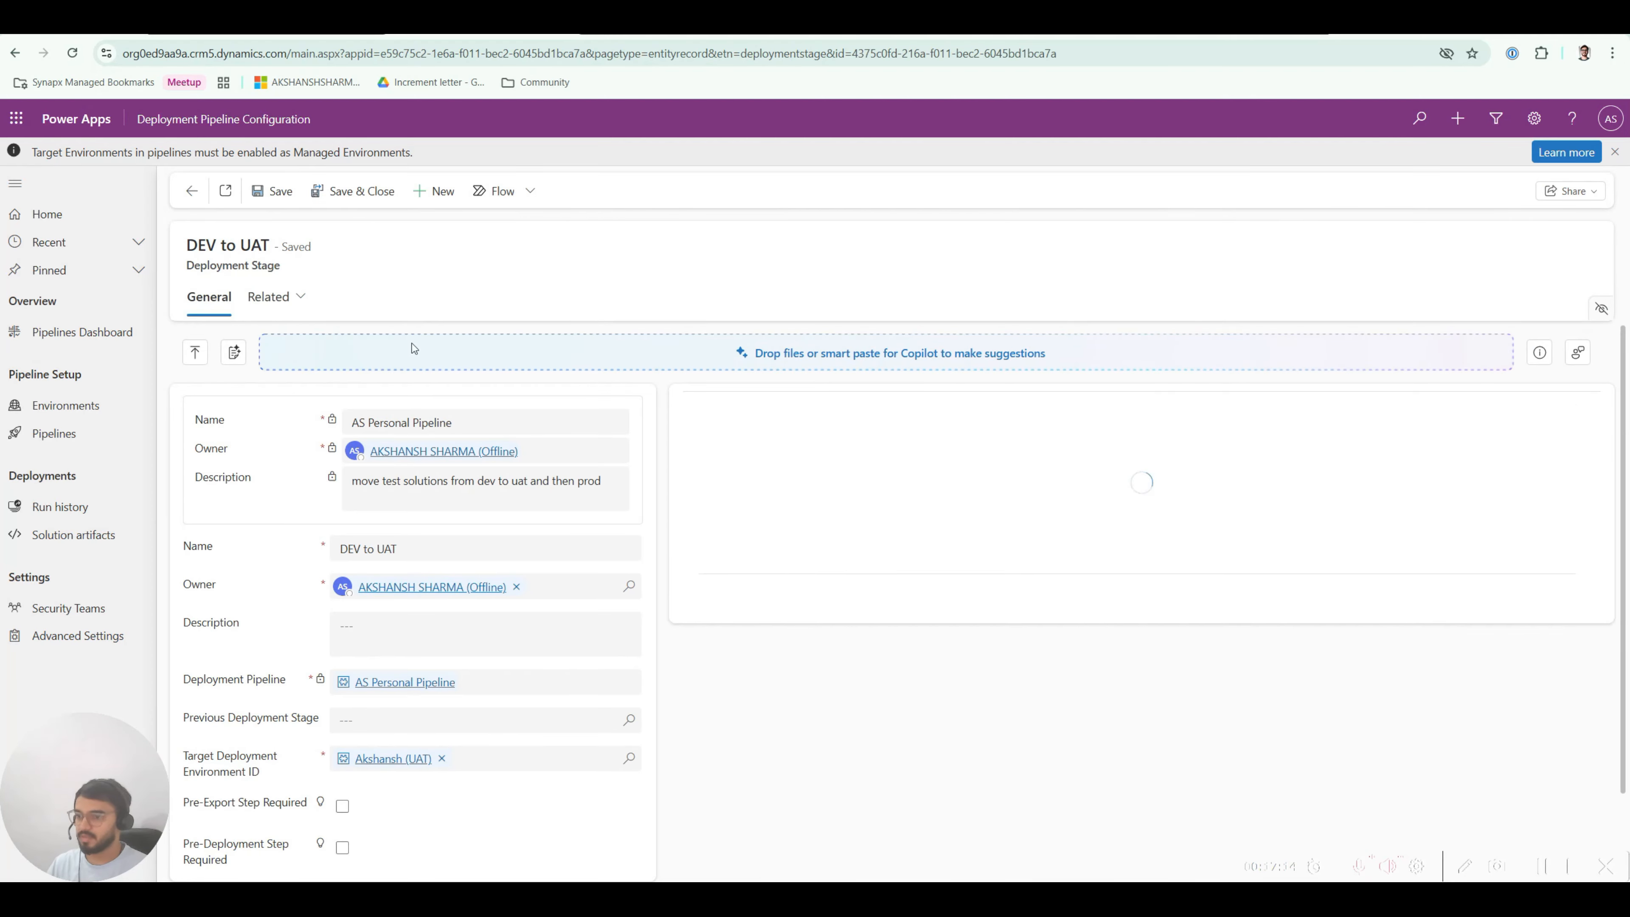
click(372, 191)
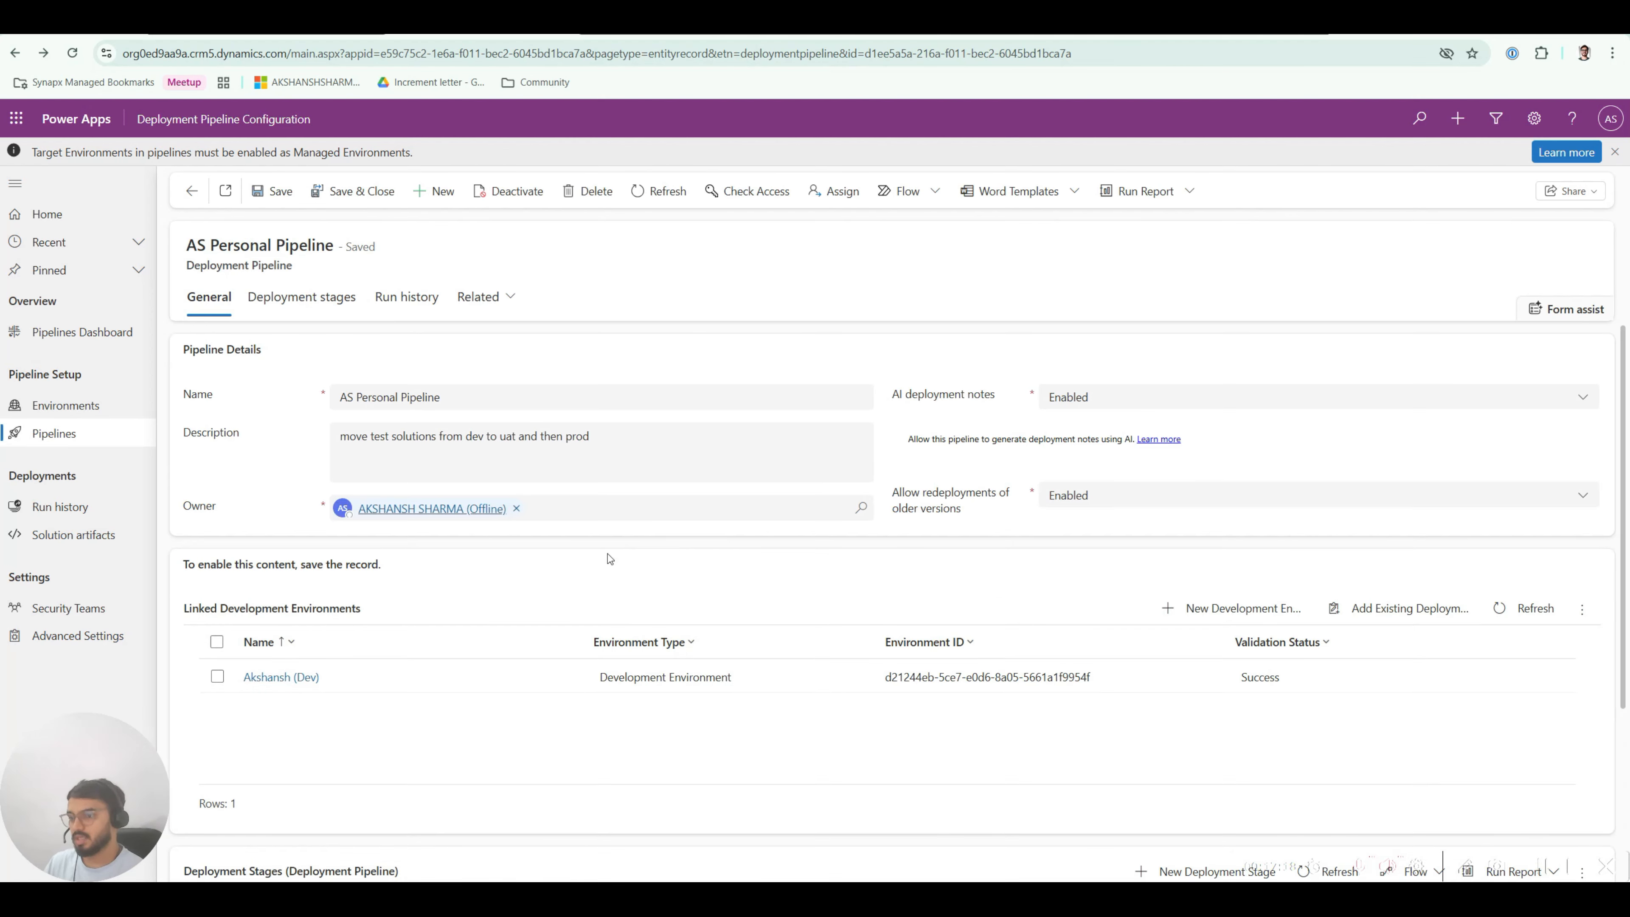
scroll(423, 583, down, 4)
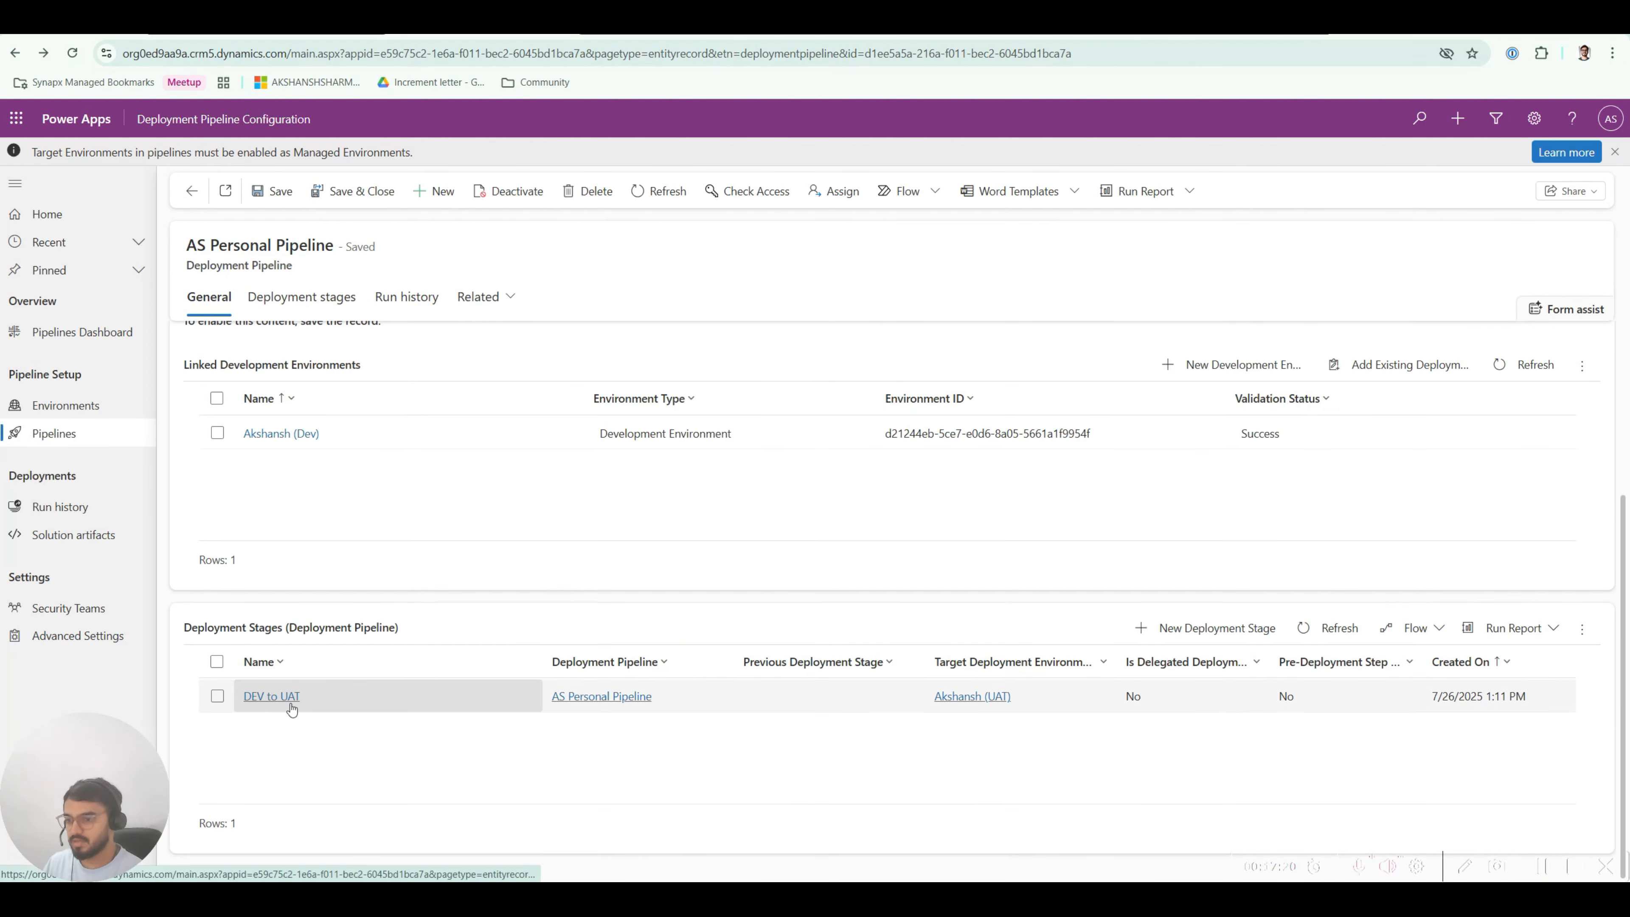
Step: Start a new deployment stage named 'UAT to PROD'
click(1242, 634)
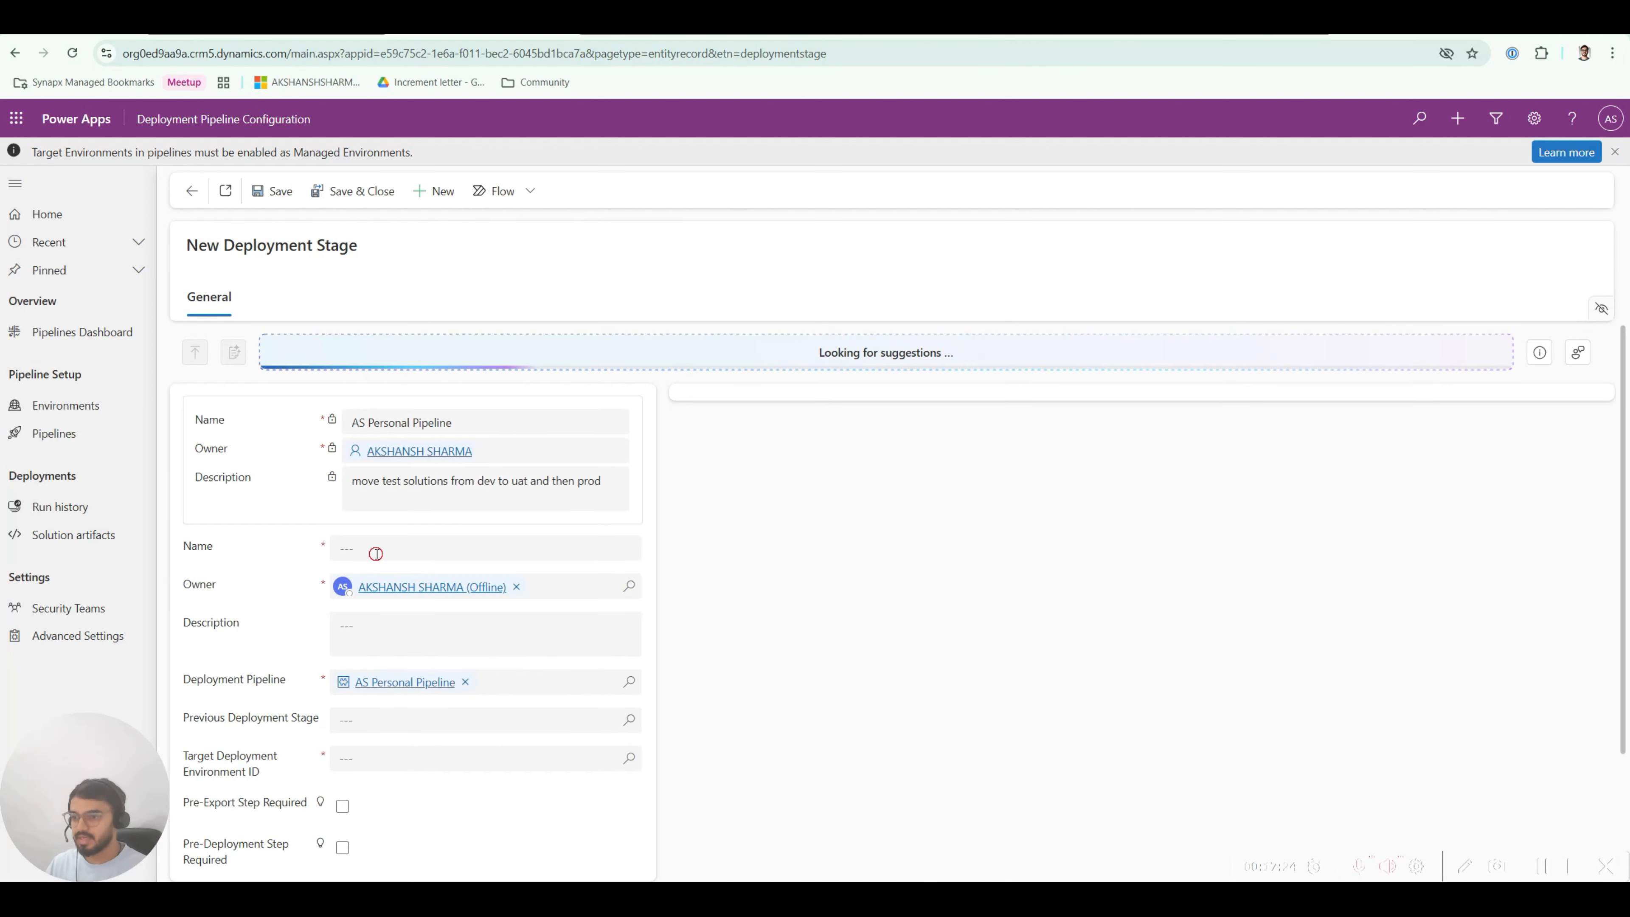
text(UAT T)
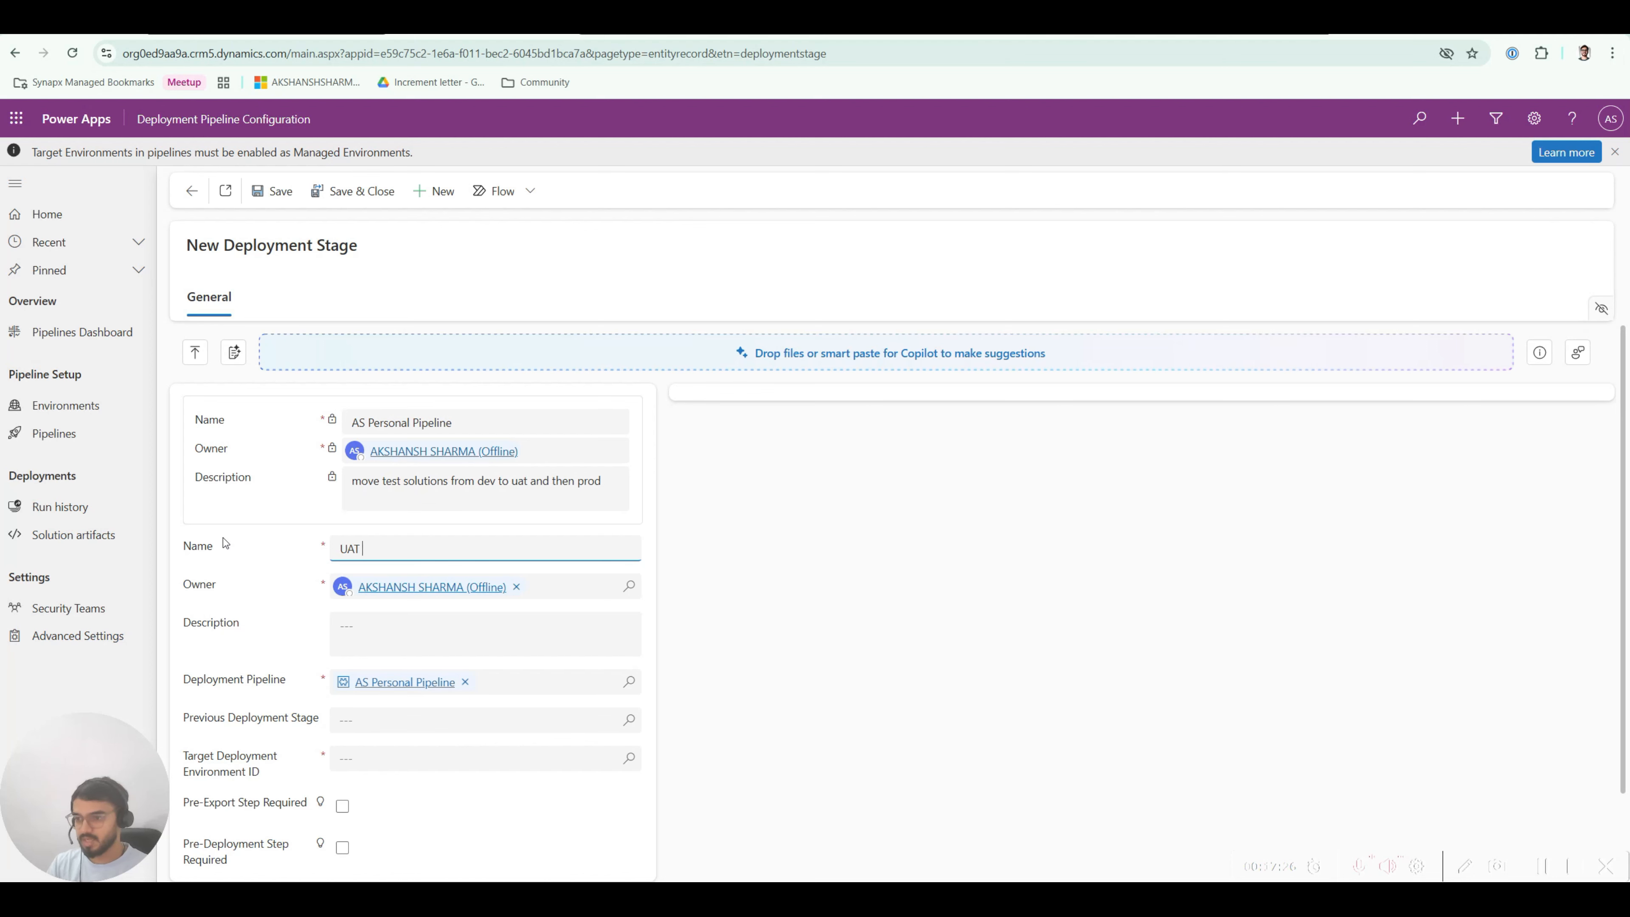
key(BackSpace)
text(to PROD)
key(BackSpace)
key(BackSpace)
text(OD)
click(275, 600)
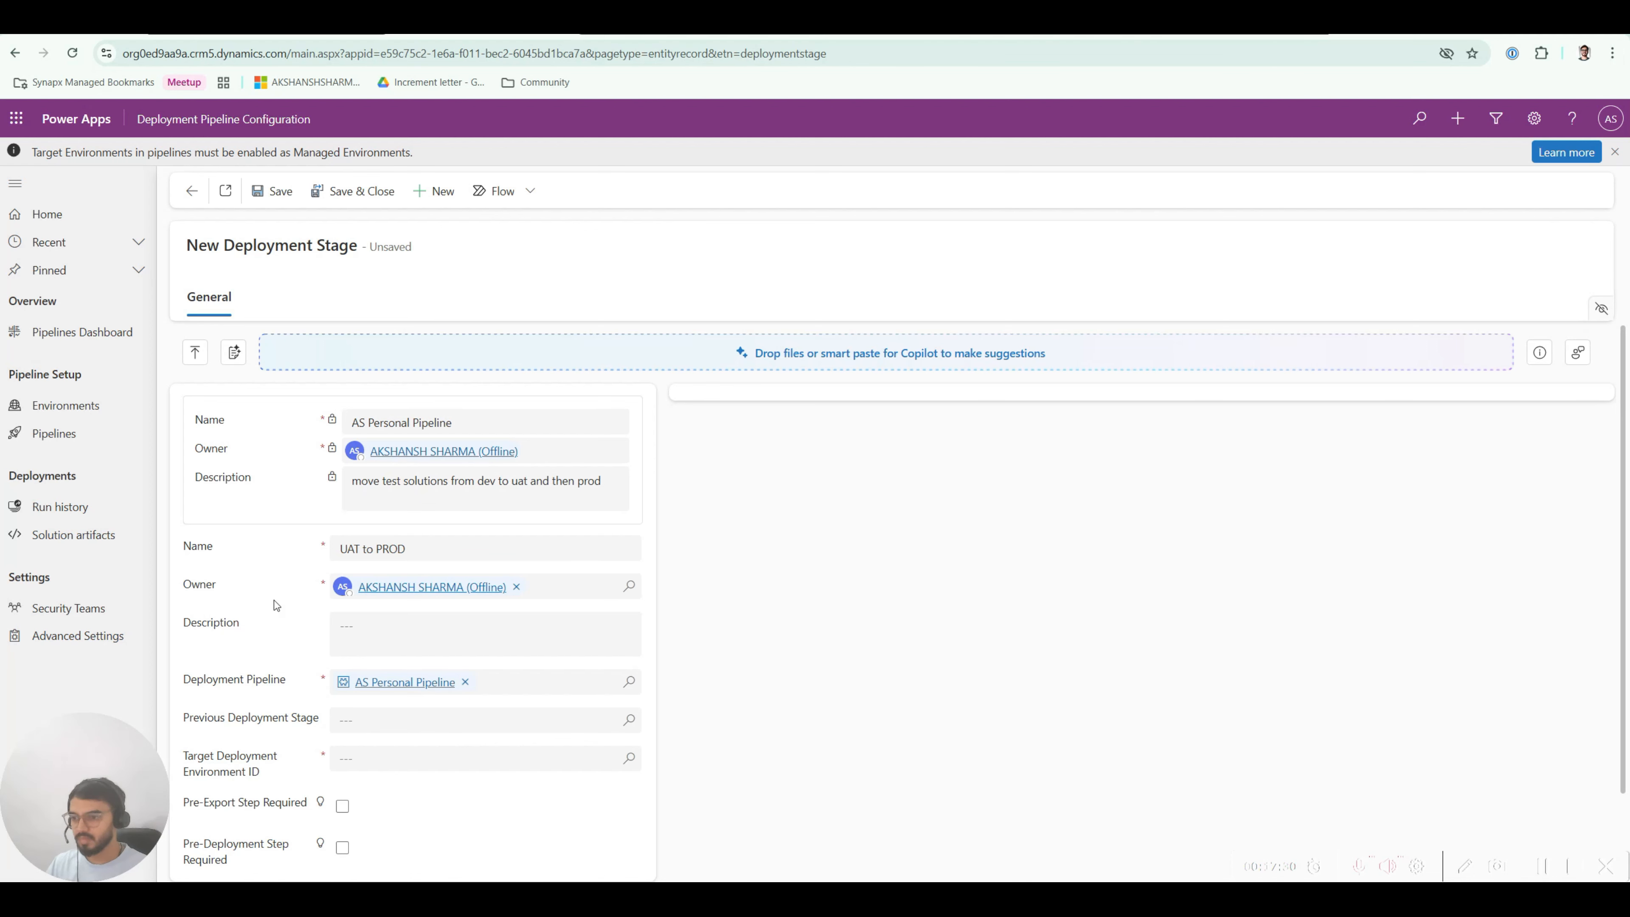
scroll(378, 649, down, 2)
Step: Set DEV to UAT as the previous stage, target Prod, and save and close the stage
click(401, 620)
click(628, 622)
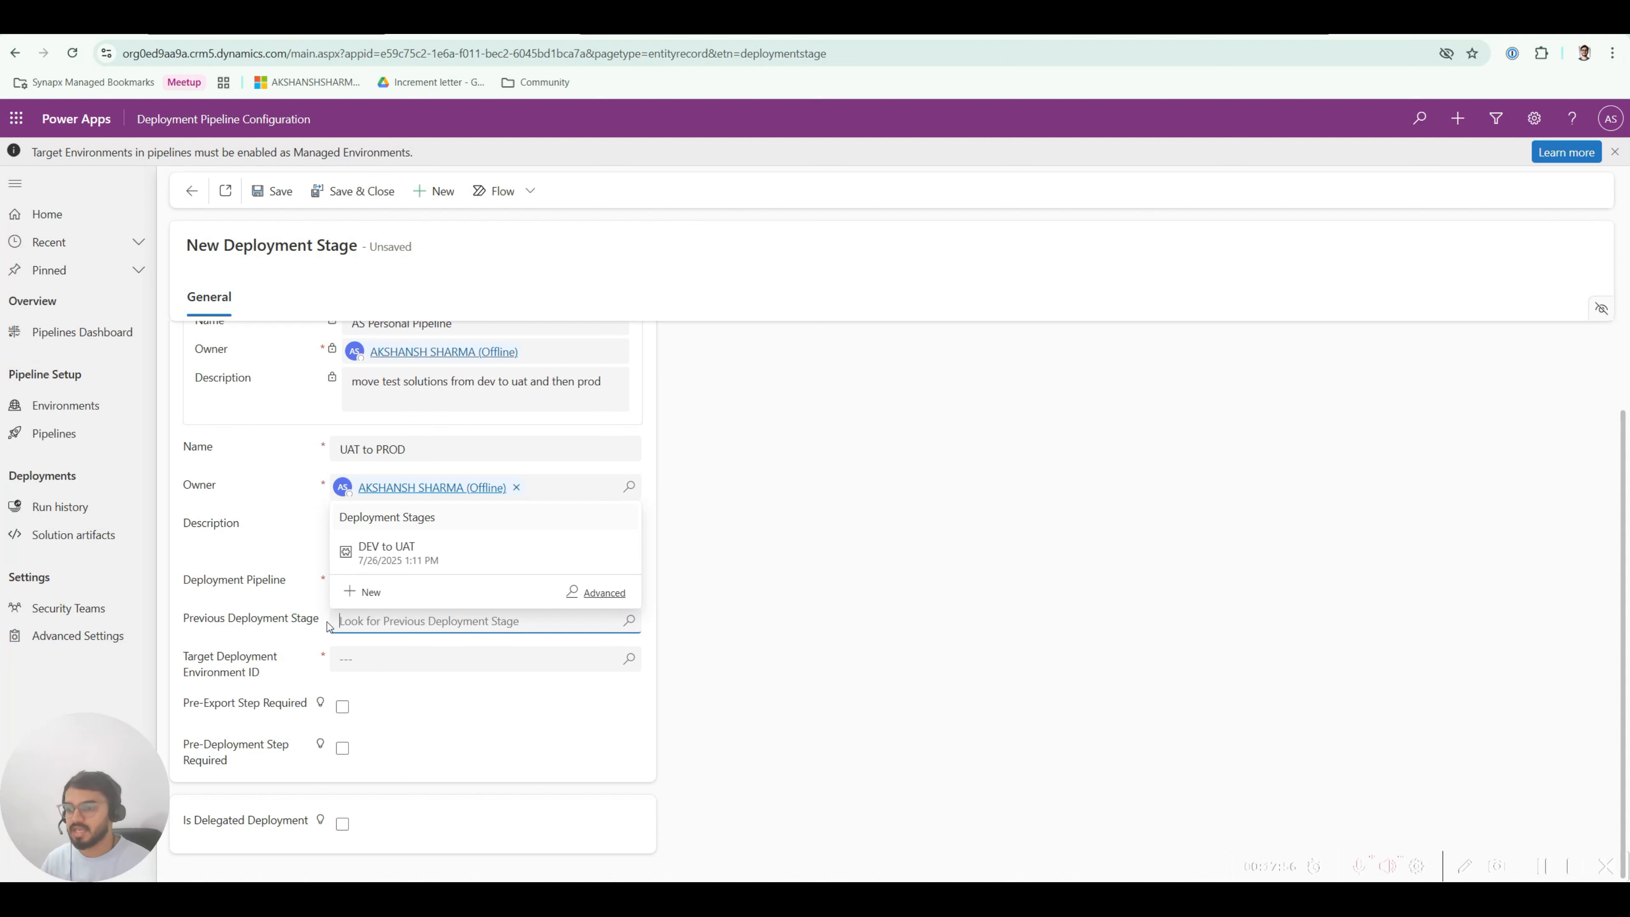
click(388, 553)
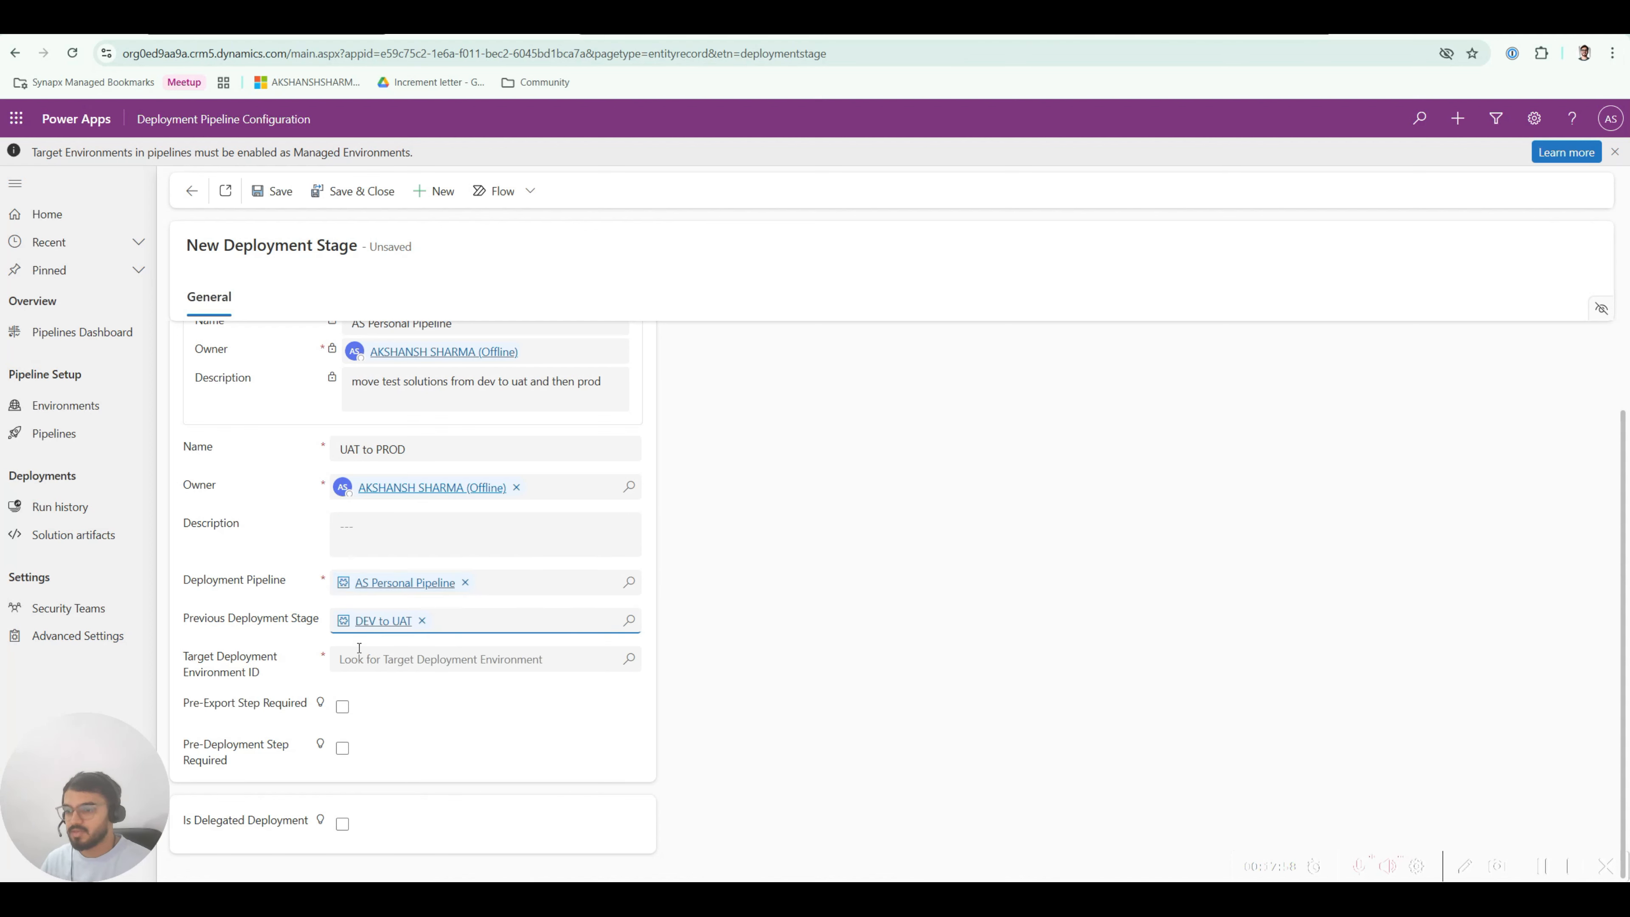
click(633, 661)
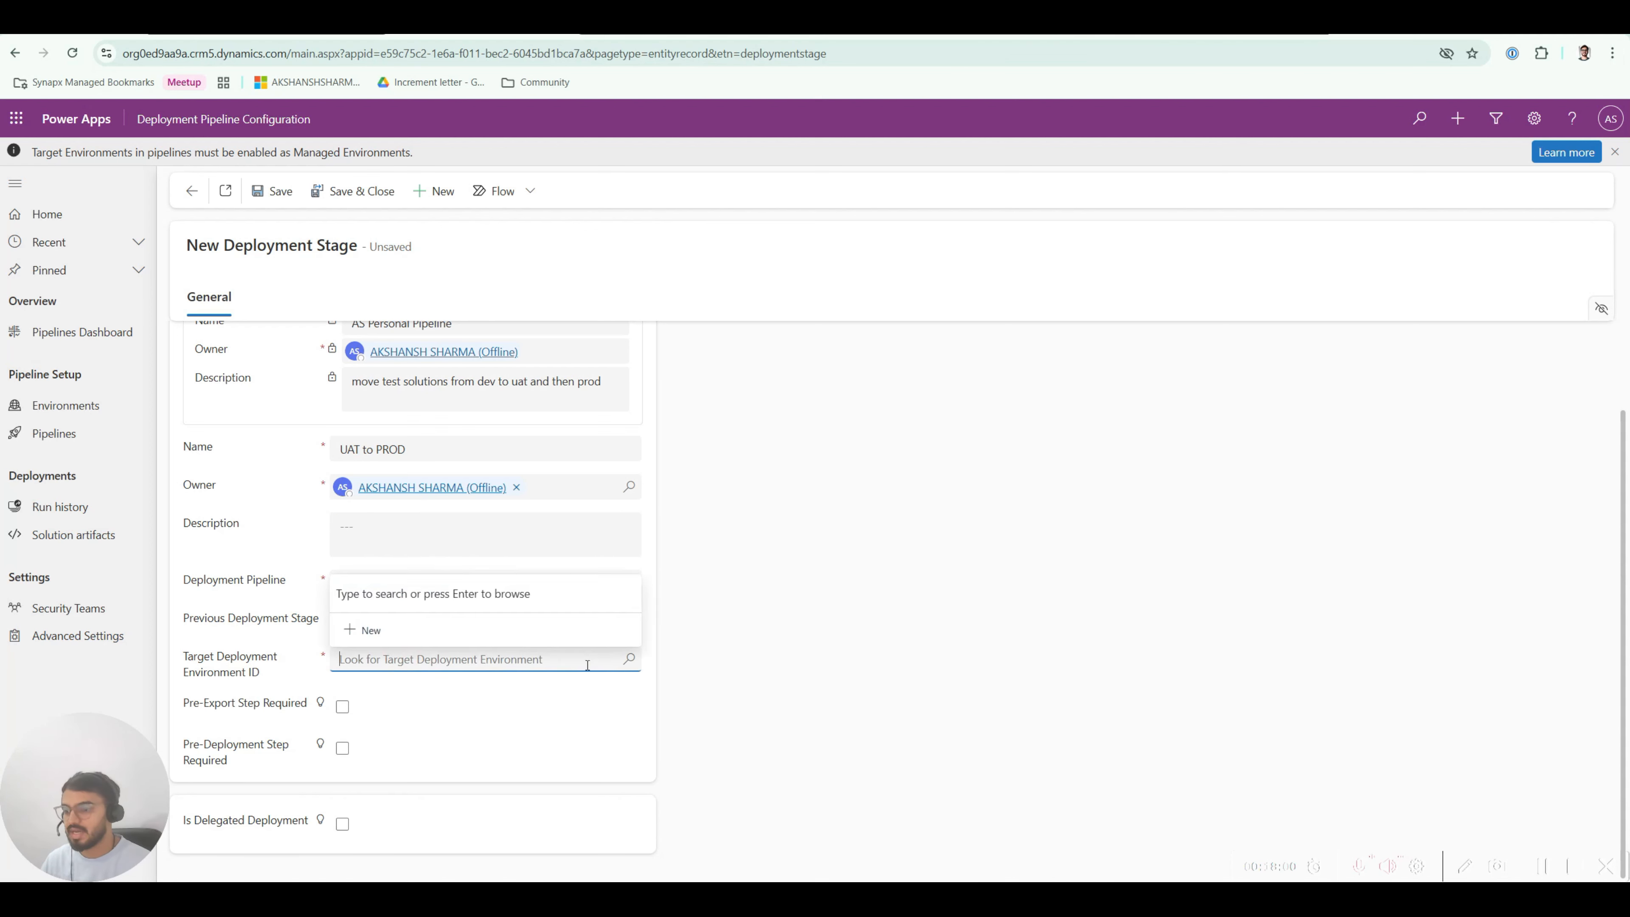
click(403, 551)
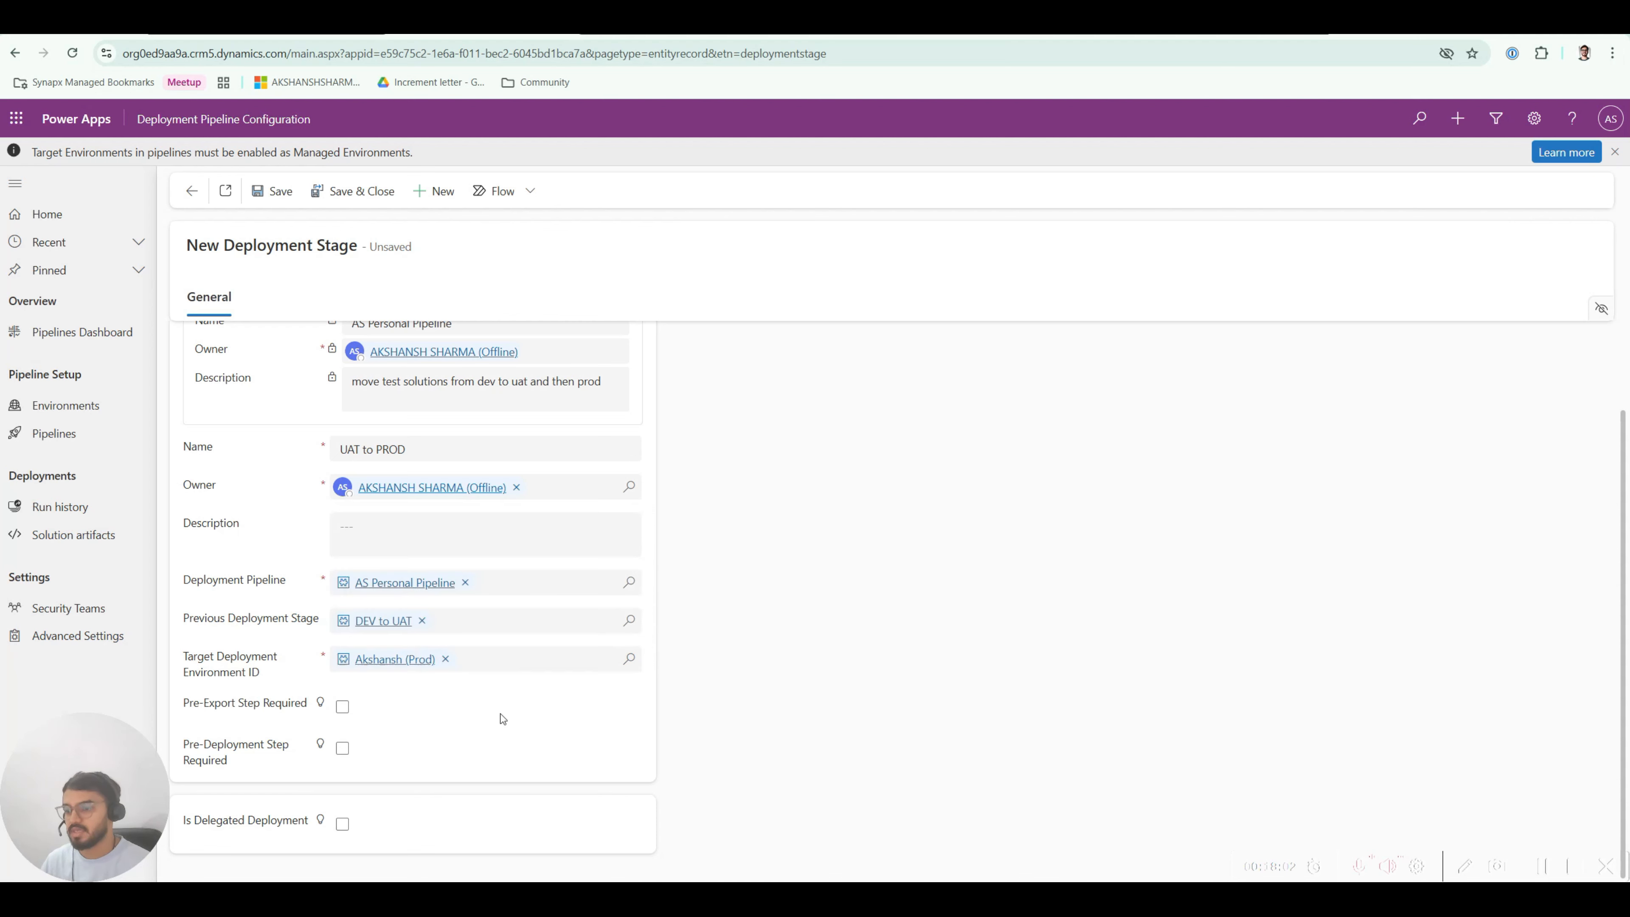
scroll(430, 722, up, 2)
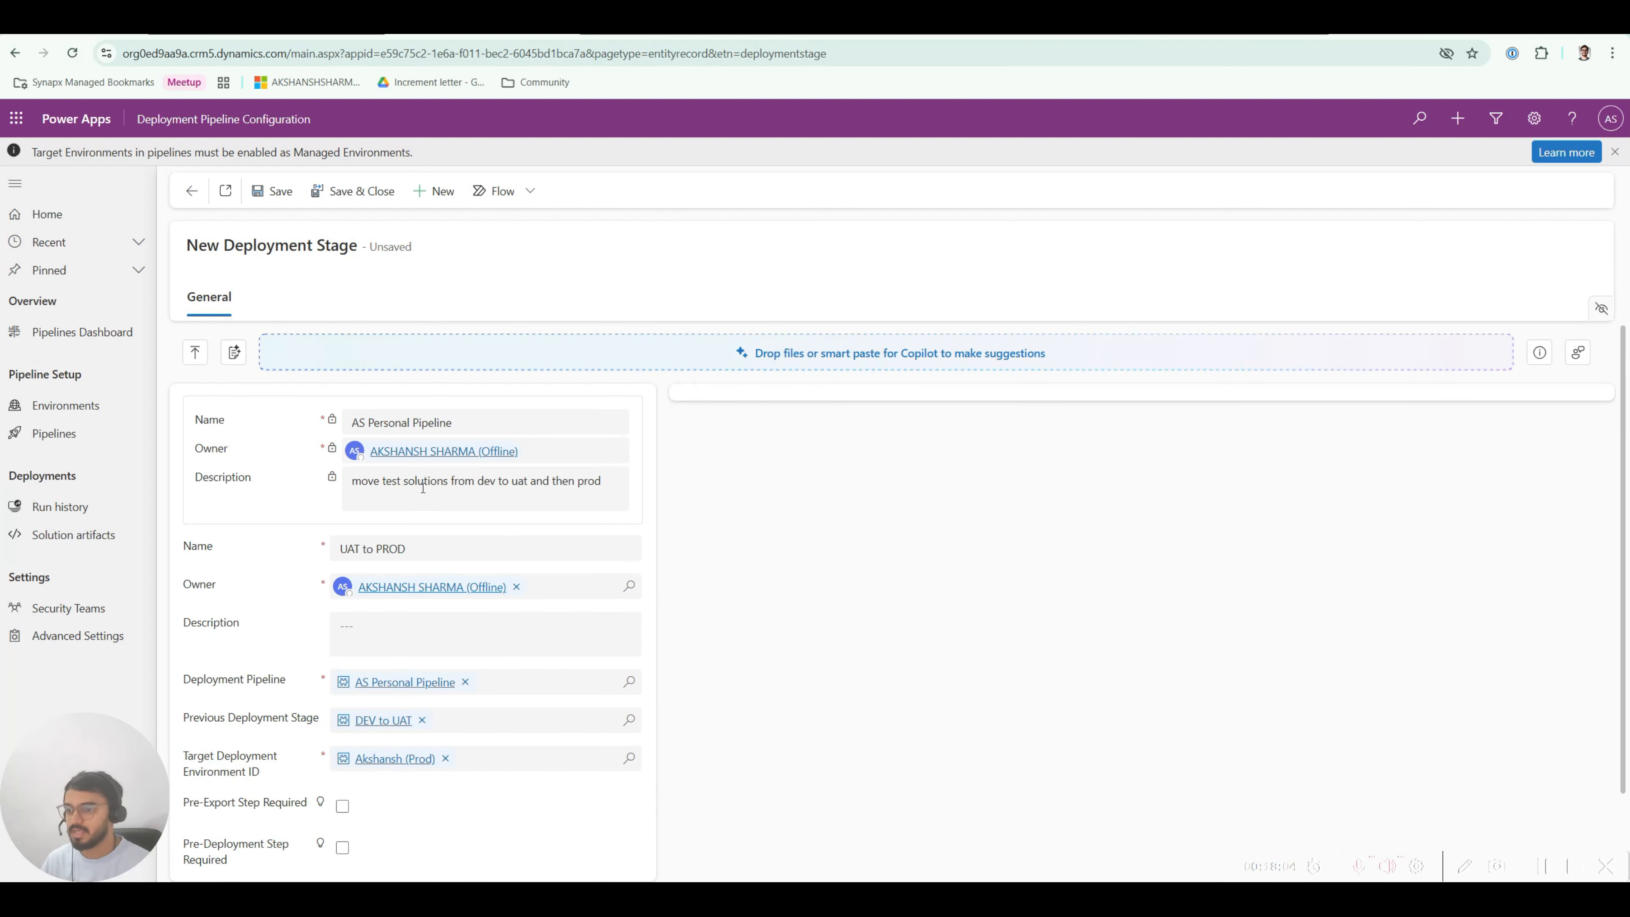
scroll(463, 722, down, 1)
scroll(463, 721, up, 1)
click(343, 201)
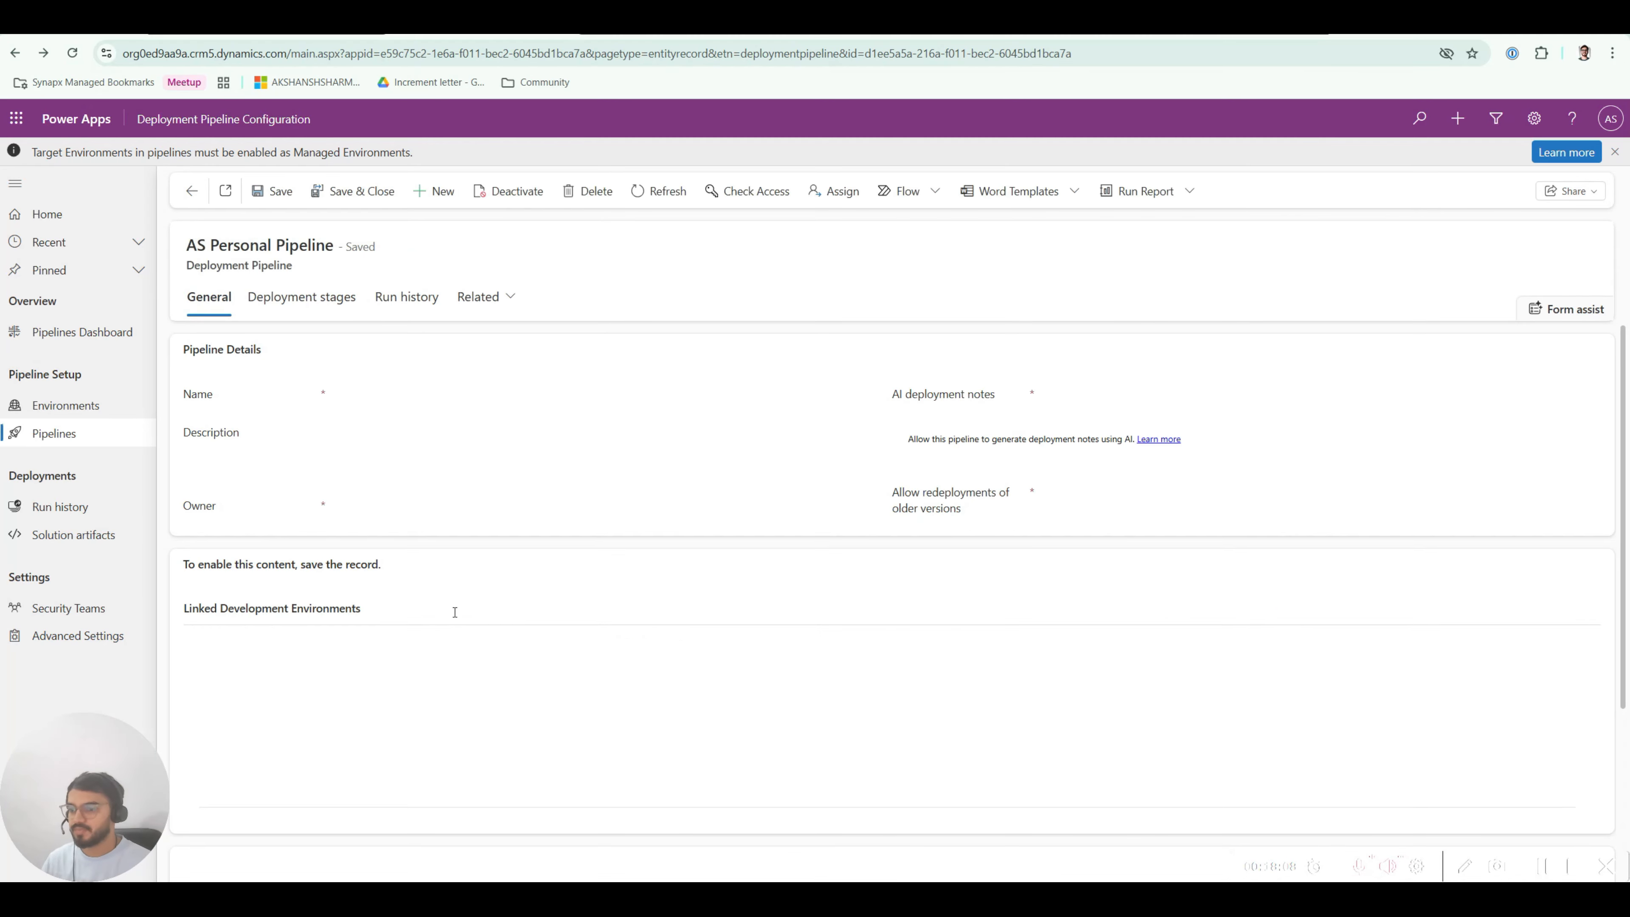
scroll(417, 739, down, 4)
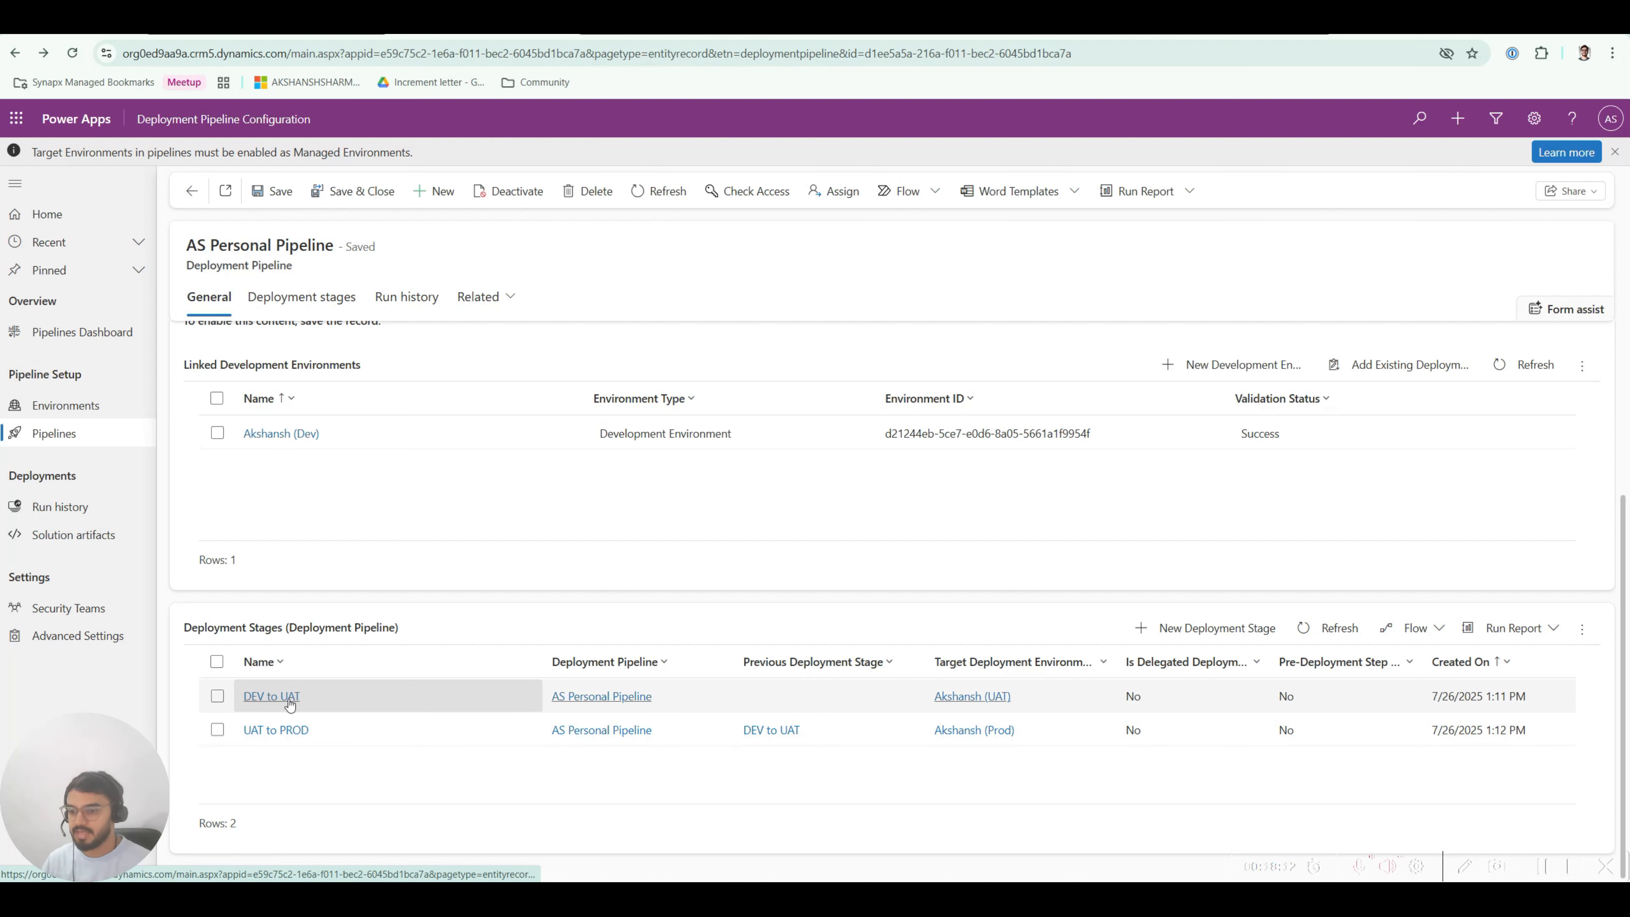
scroll(351, 746, up, 3)
scroll(349, 741, up, 1)
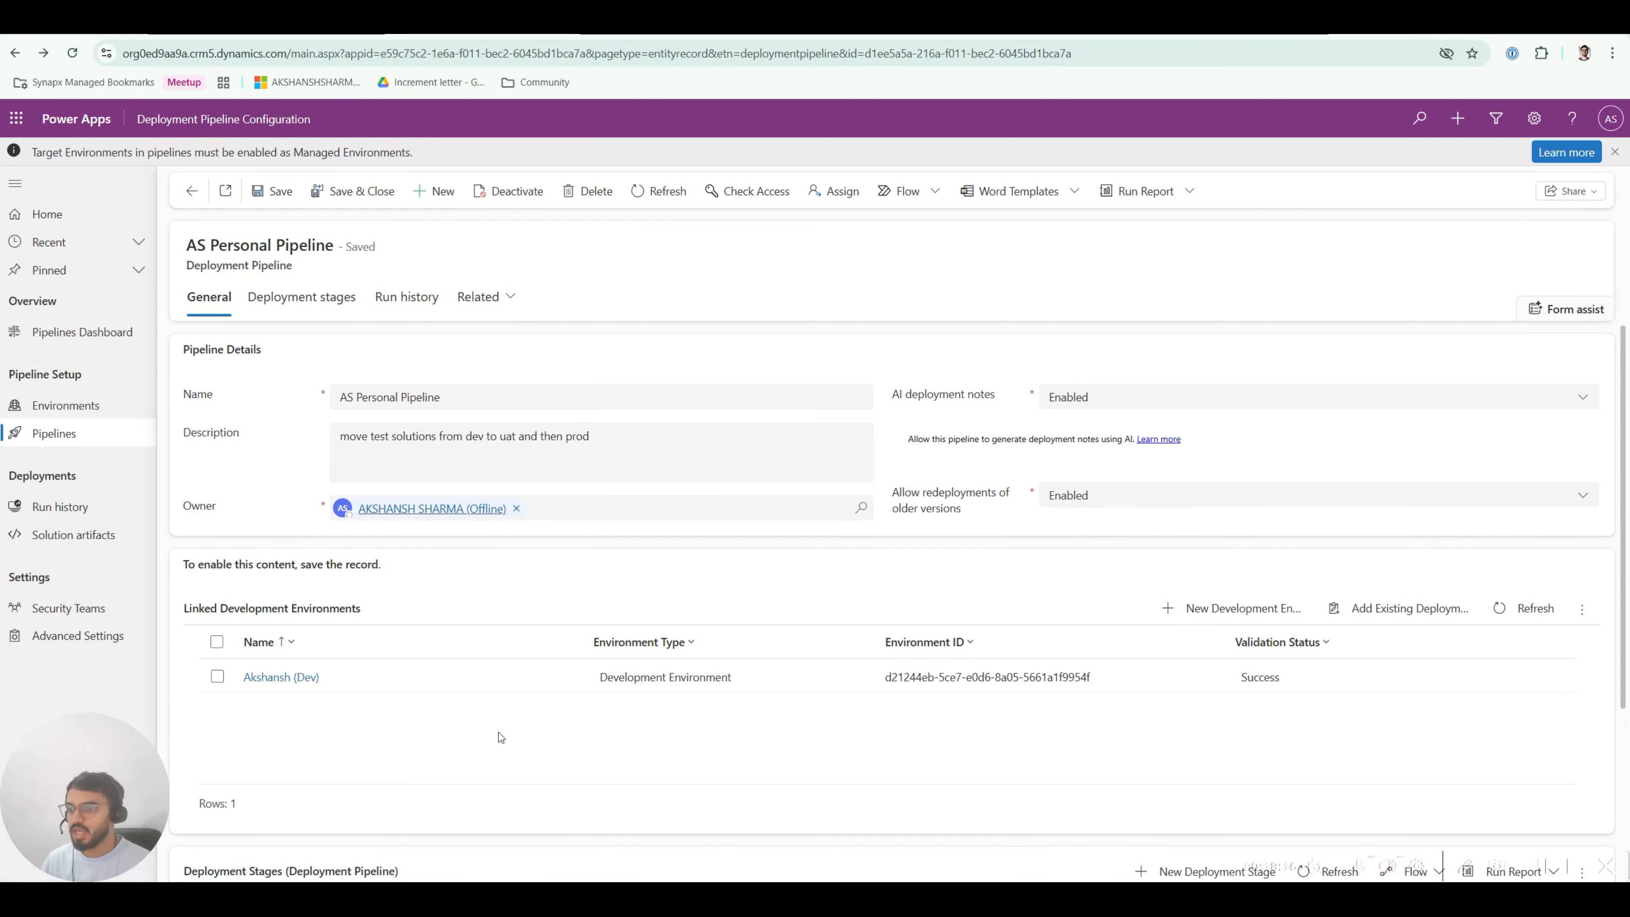
Step: Return to the pipelines list, select AS Personal Pipeline, then switch to the Power Platform admin center
scroll(498, 733, down, 3)
scroll(498, 732, up, 3)
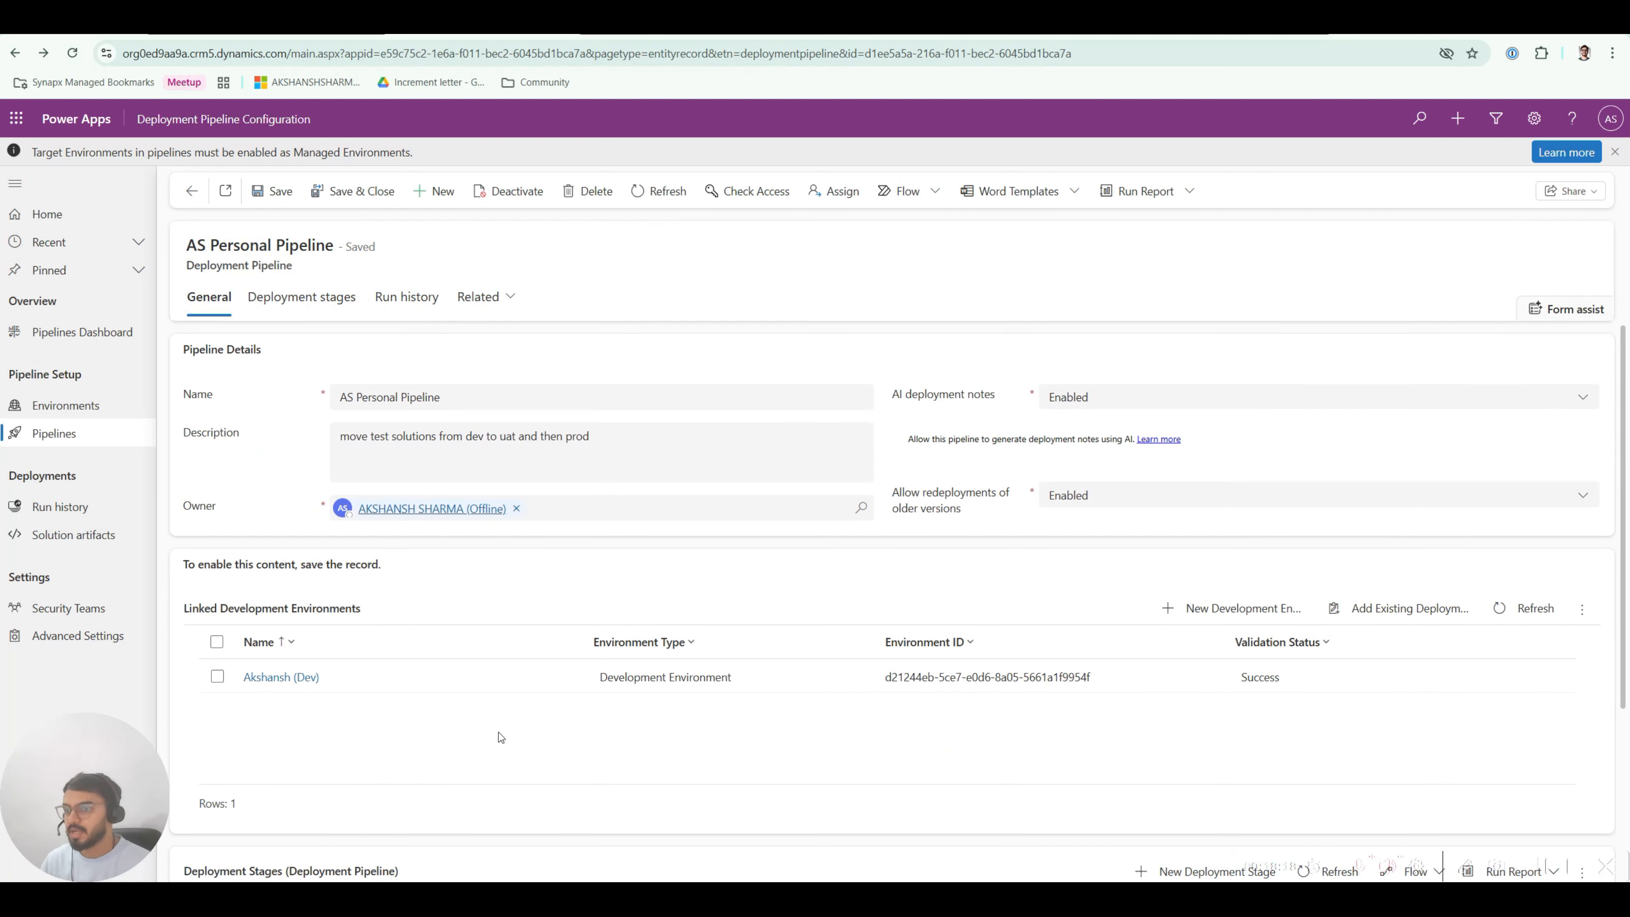
click(192, 191)
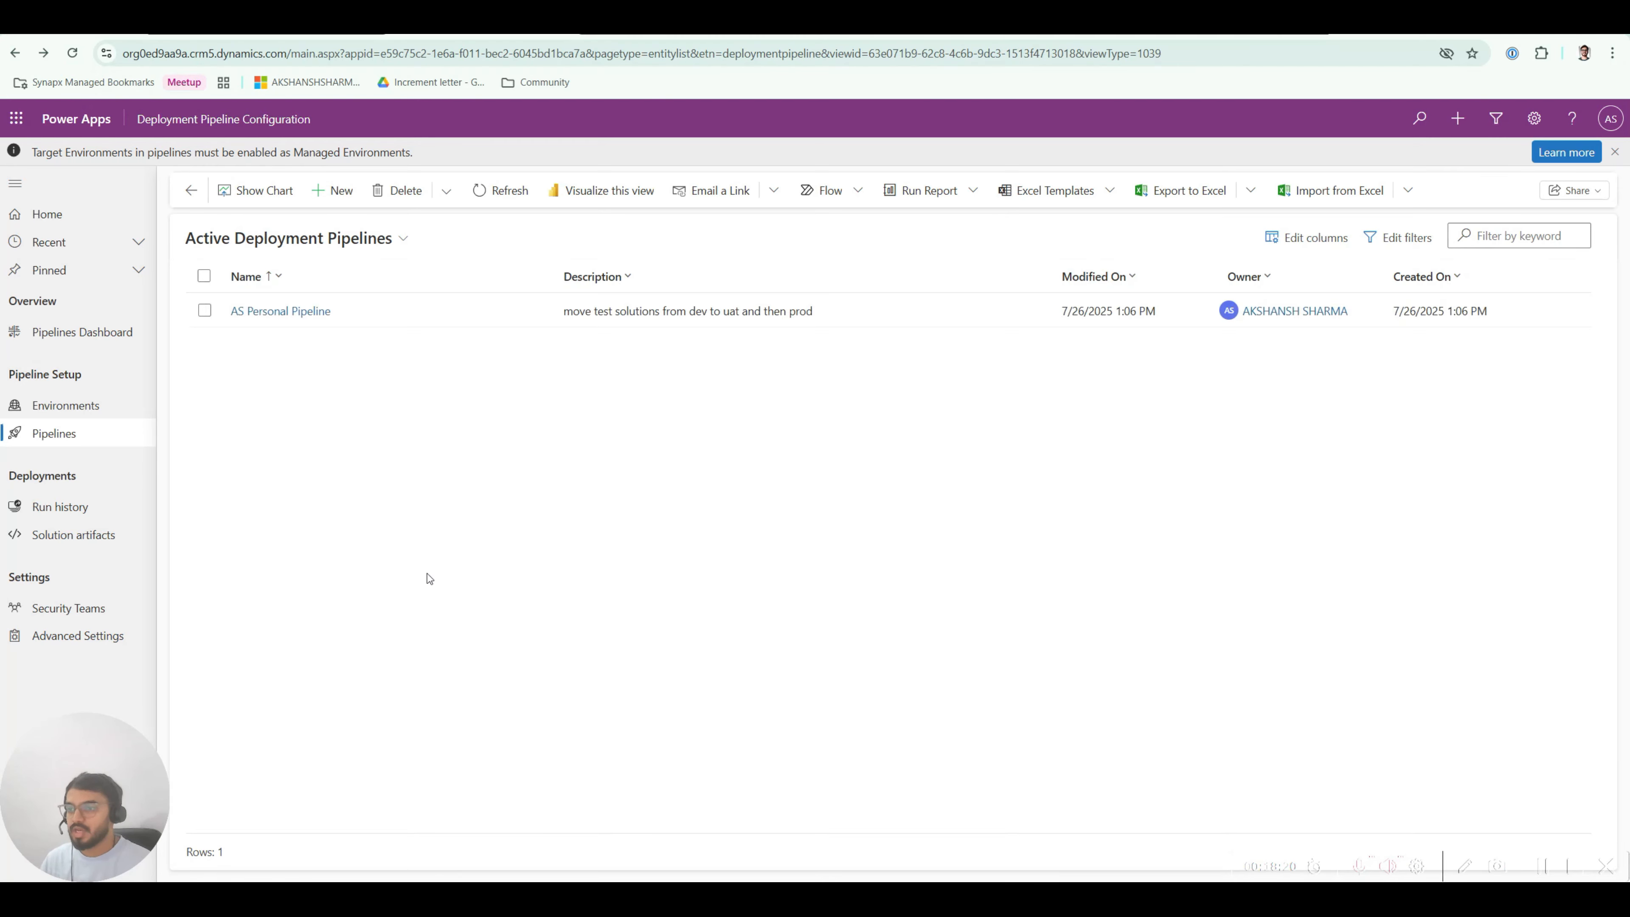
click(309, 322)
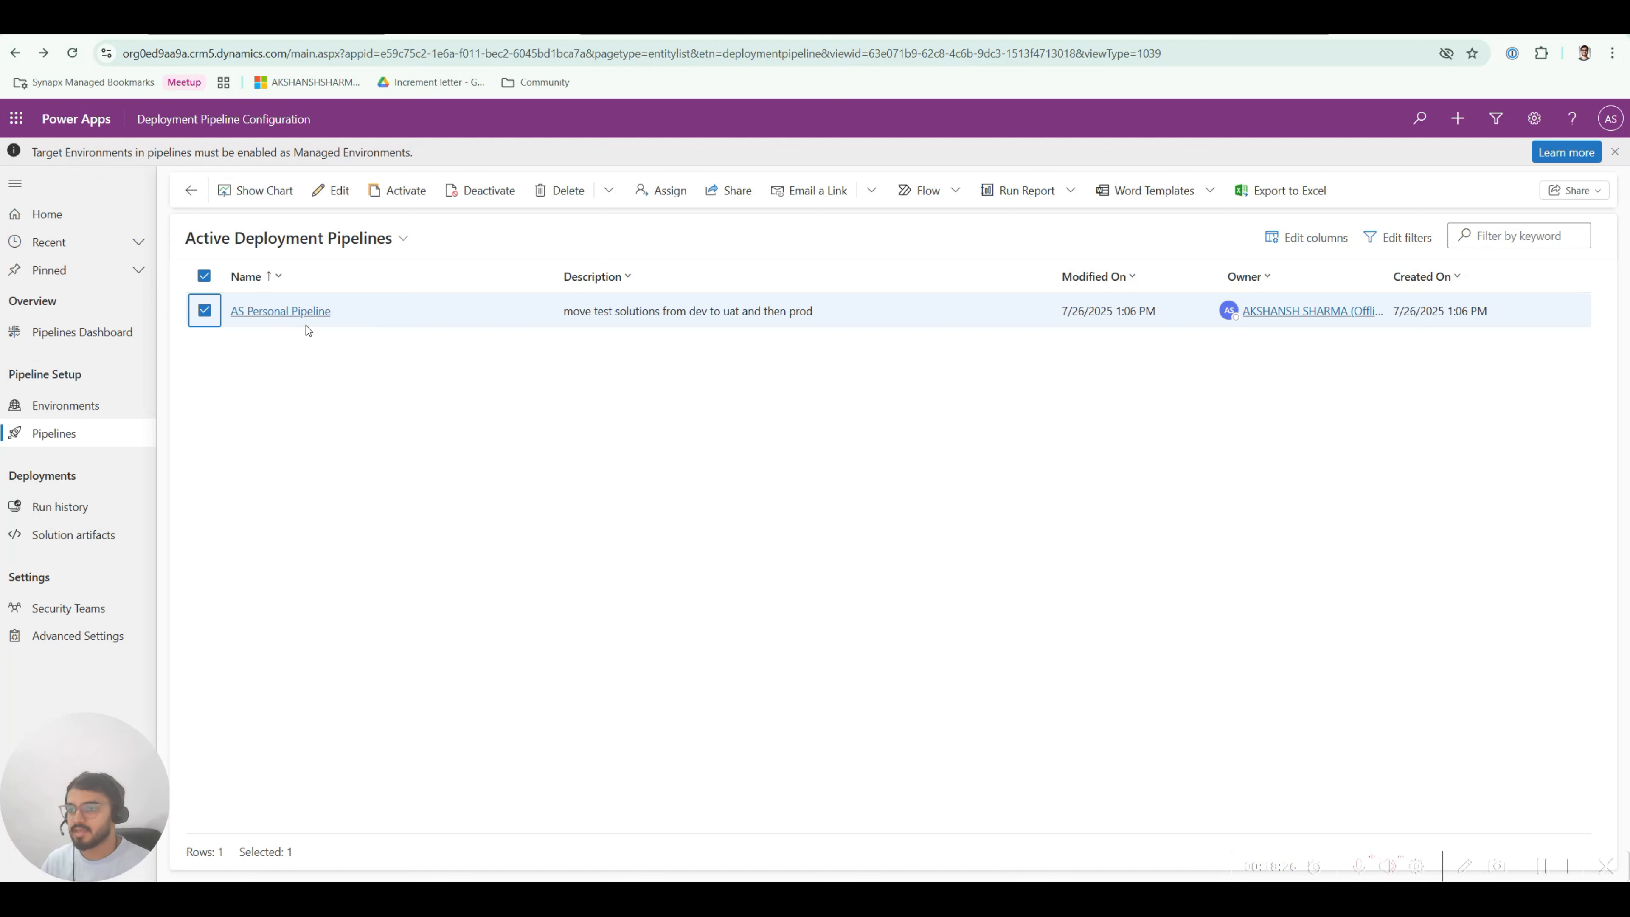
click(327, 380)
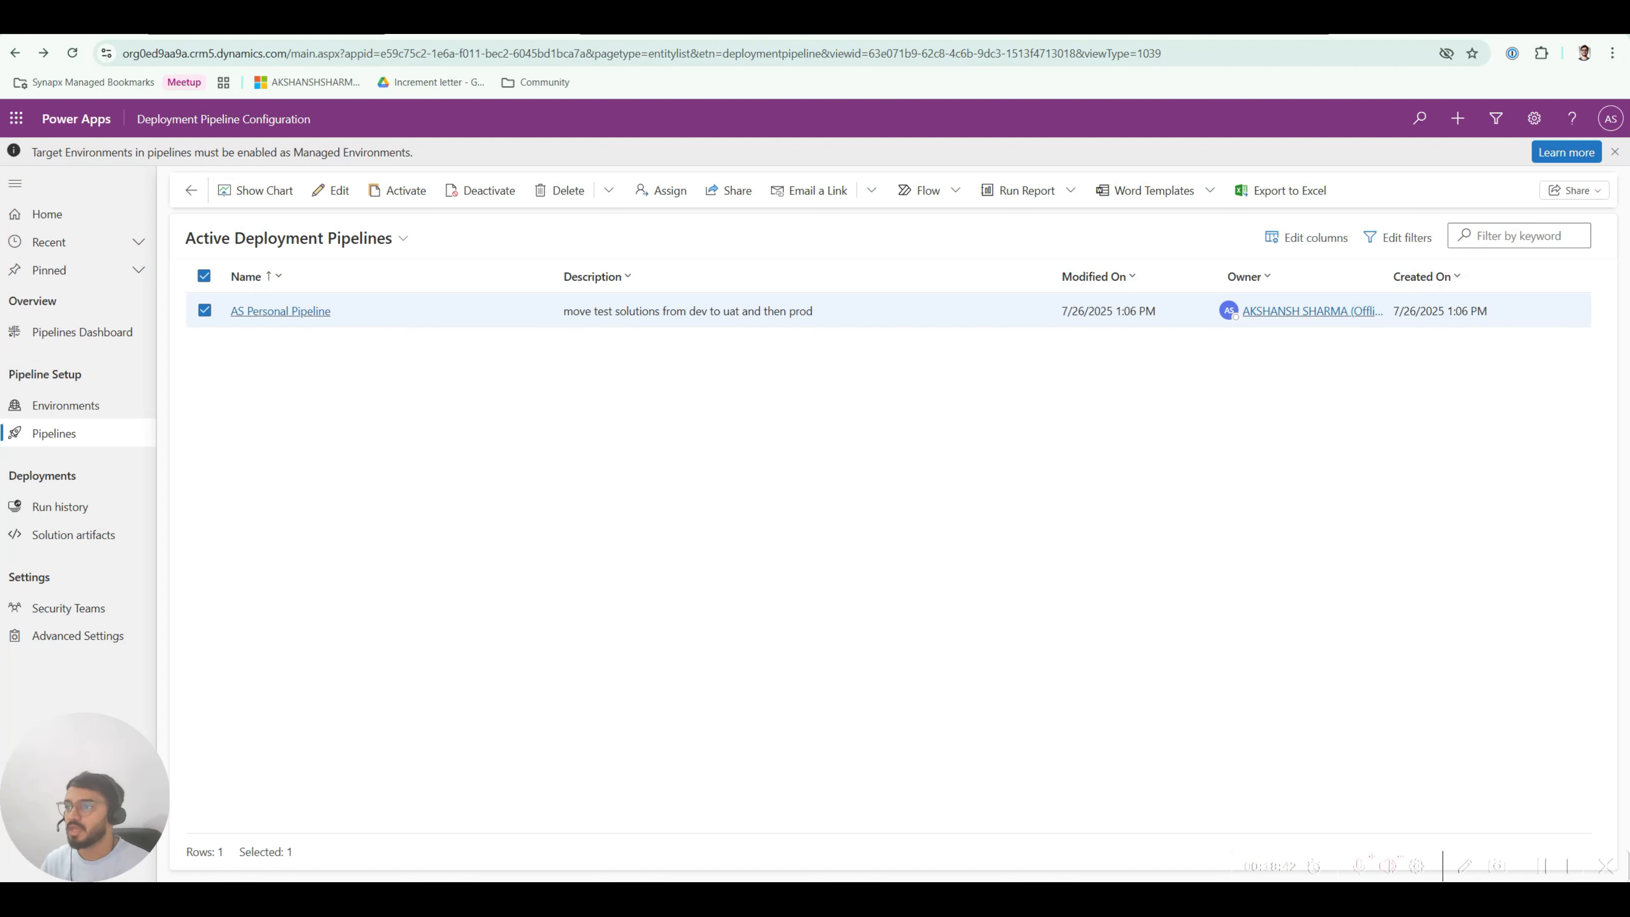
click(671, 19)
Step: Open the full users list of the Pipelines Hosting environment
click(483, 422)
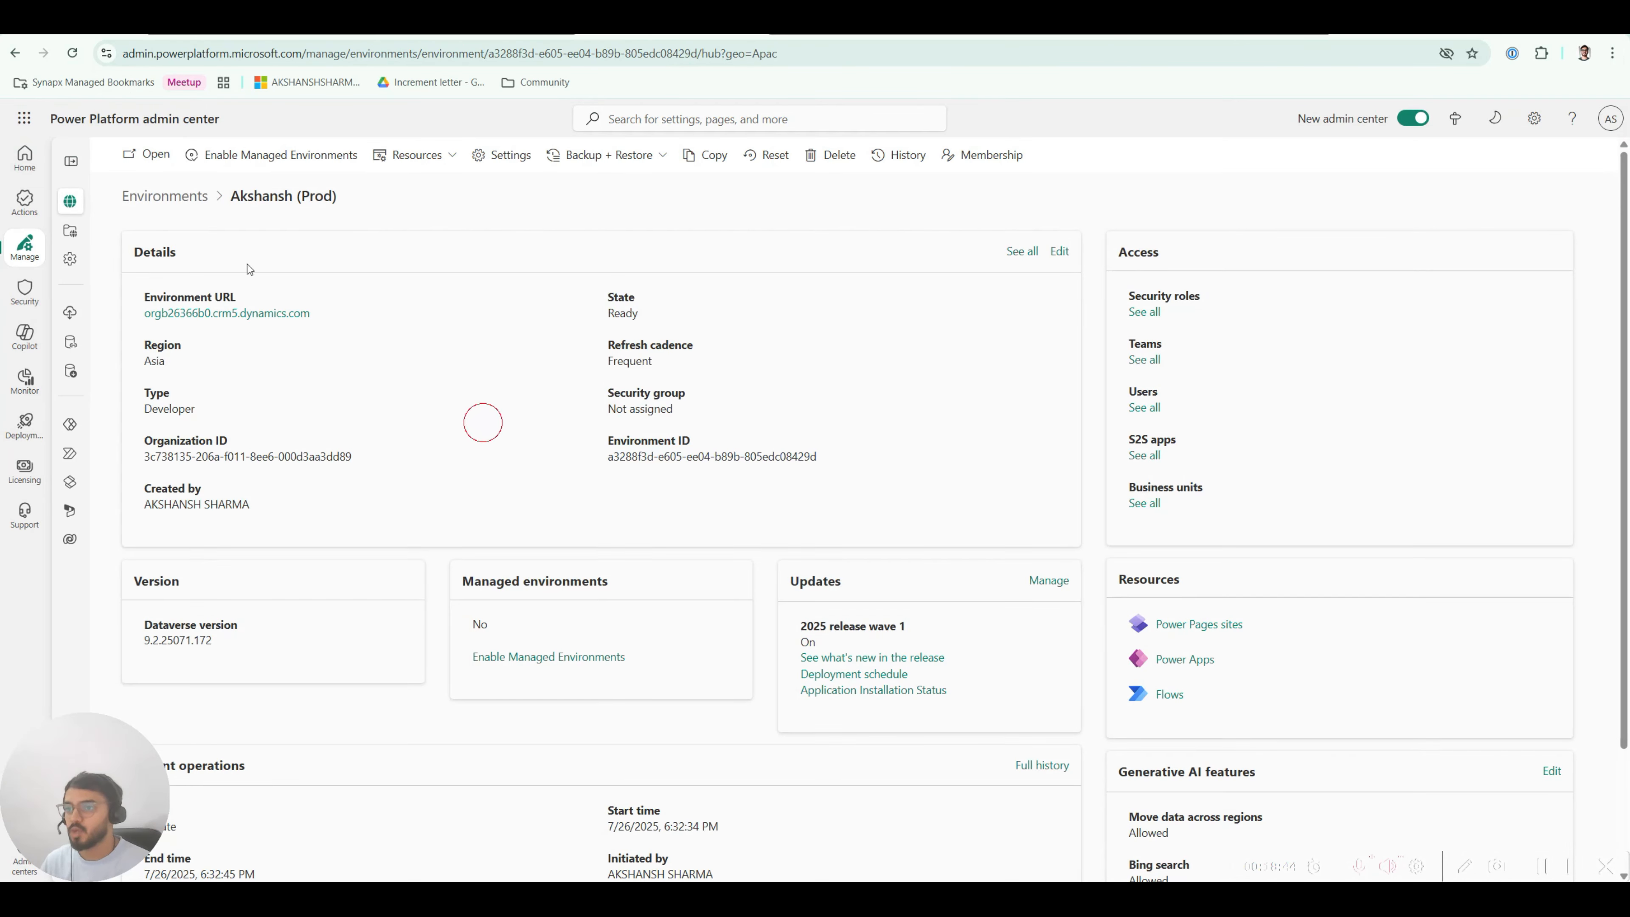
click(186, 197)
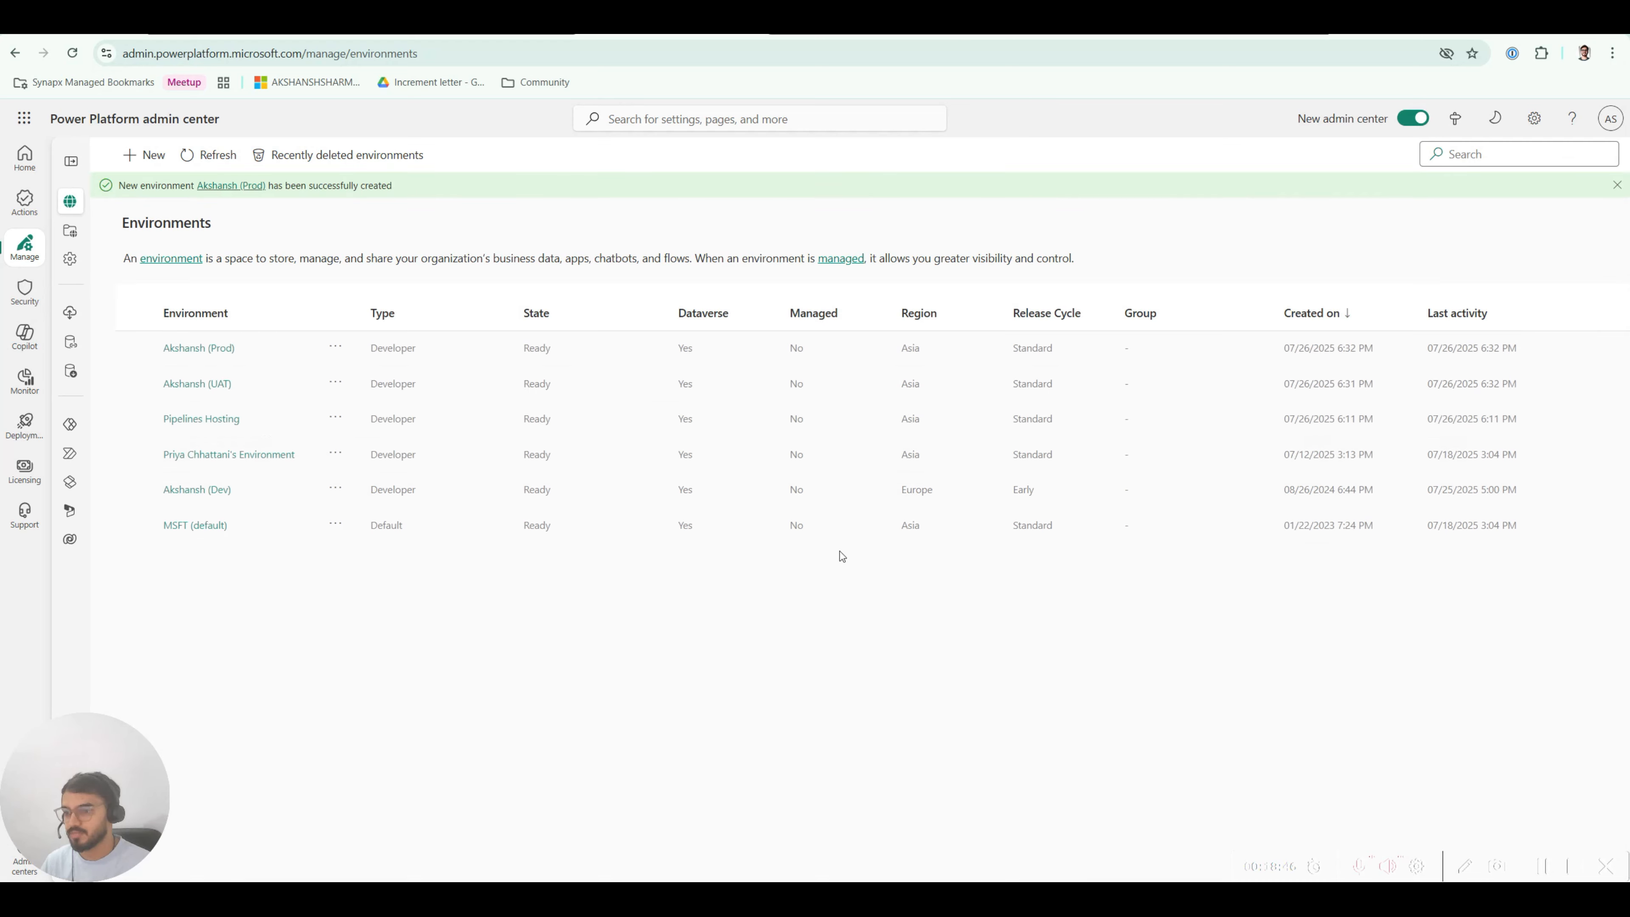
click(201, 418)
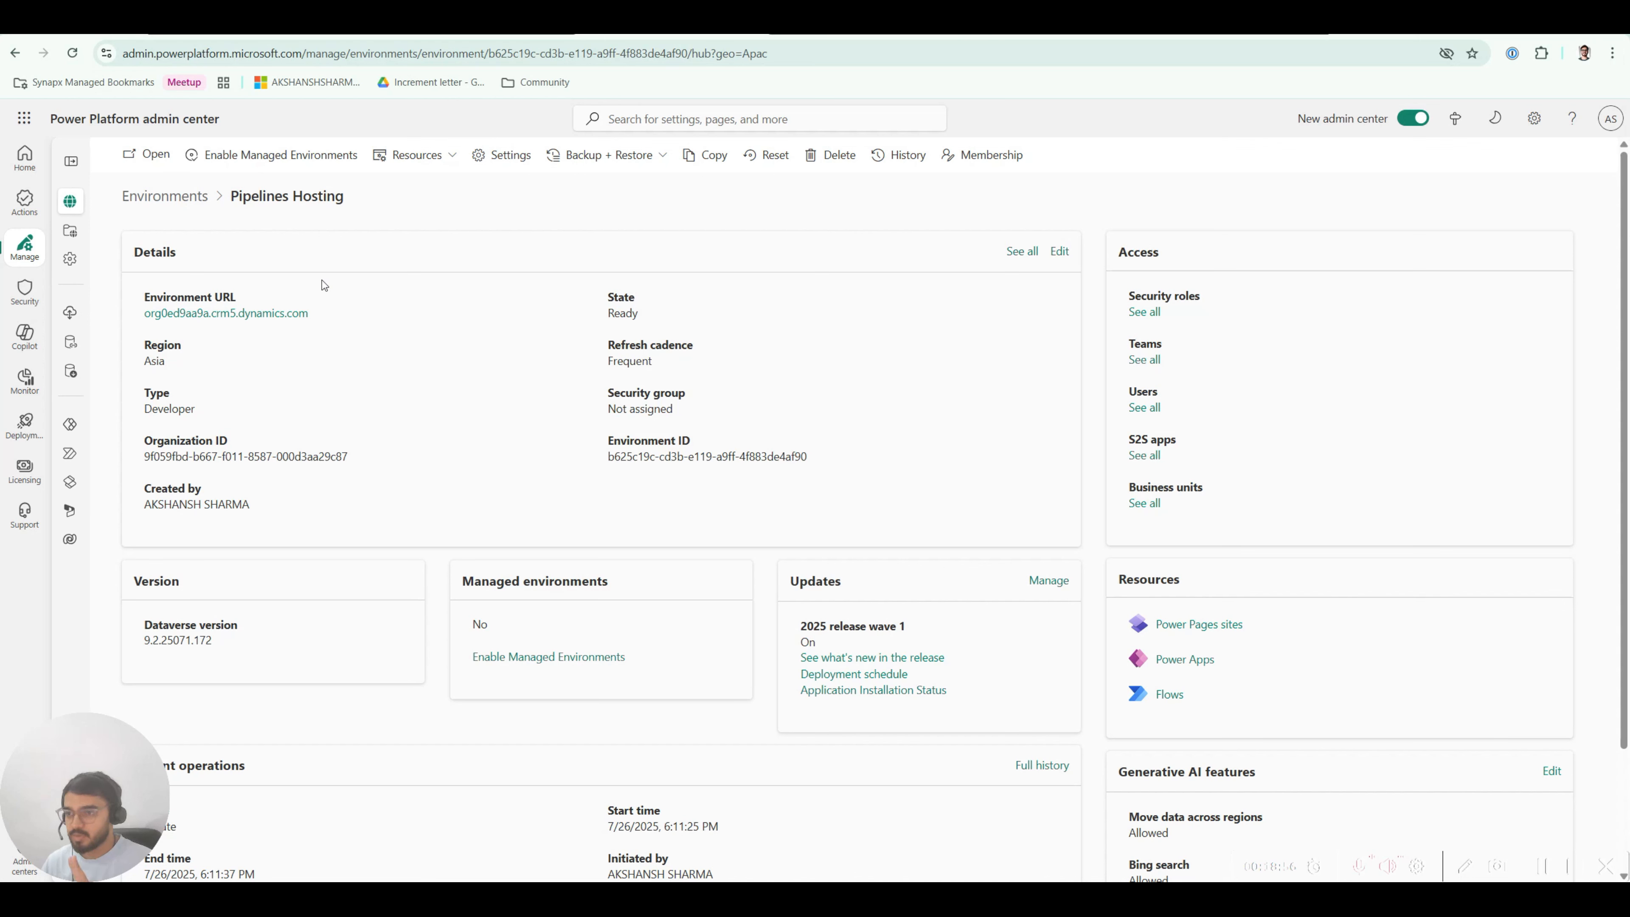
click(1145, 407)
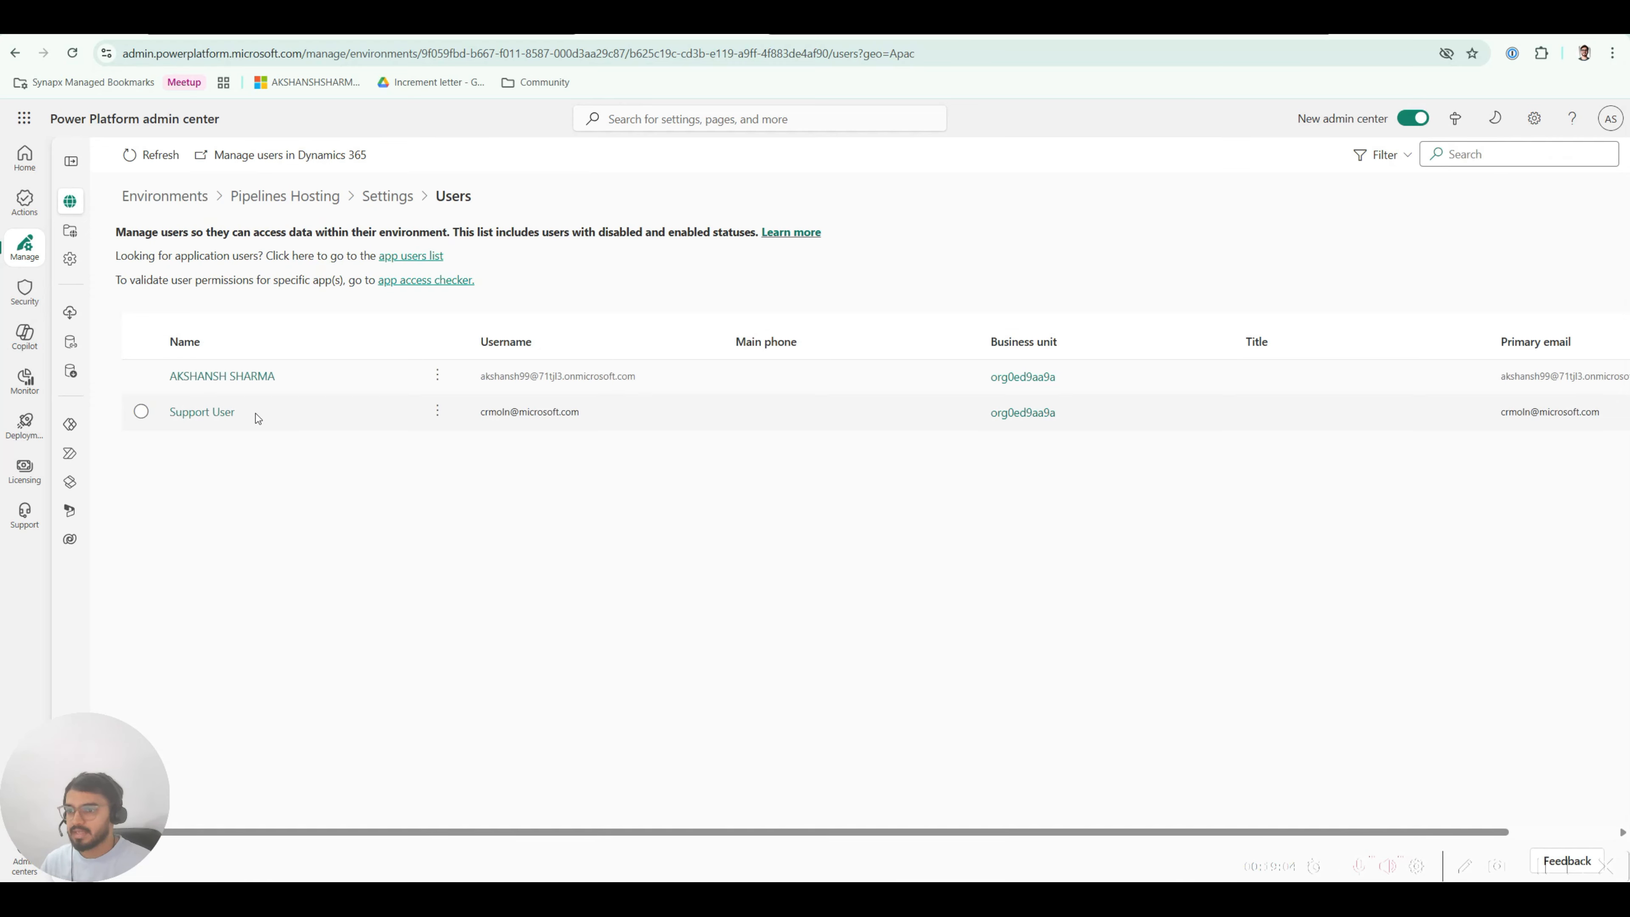
Step: Add the colleague, found by searching their name, as a new environment user
click(228, 155)
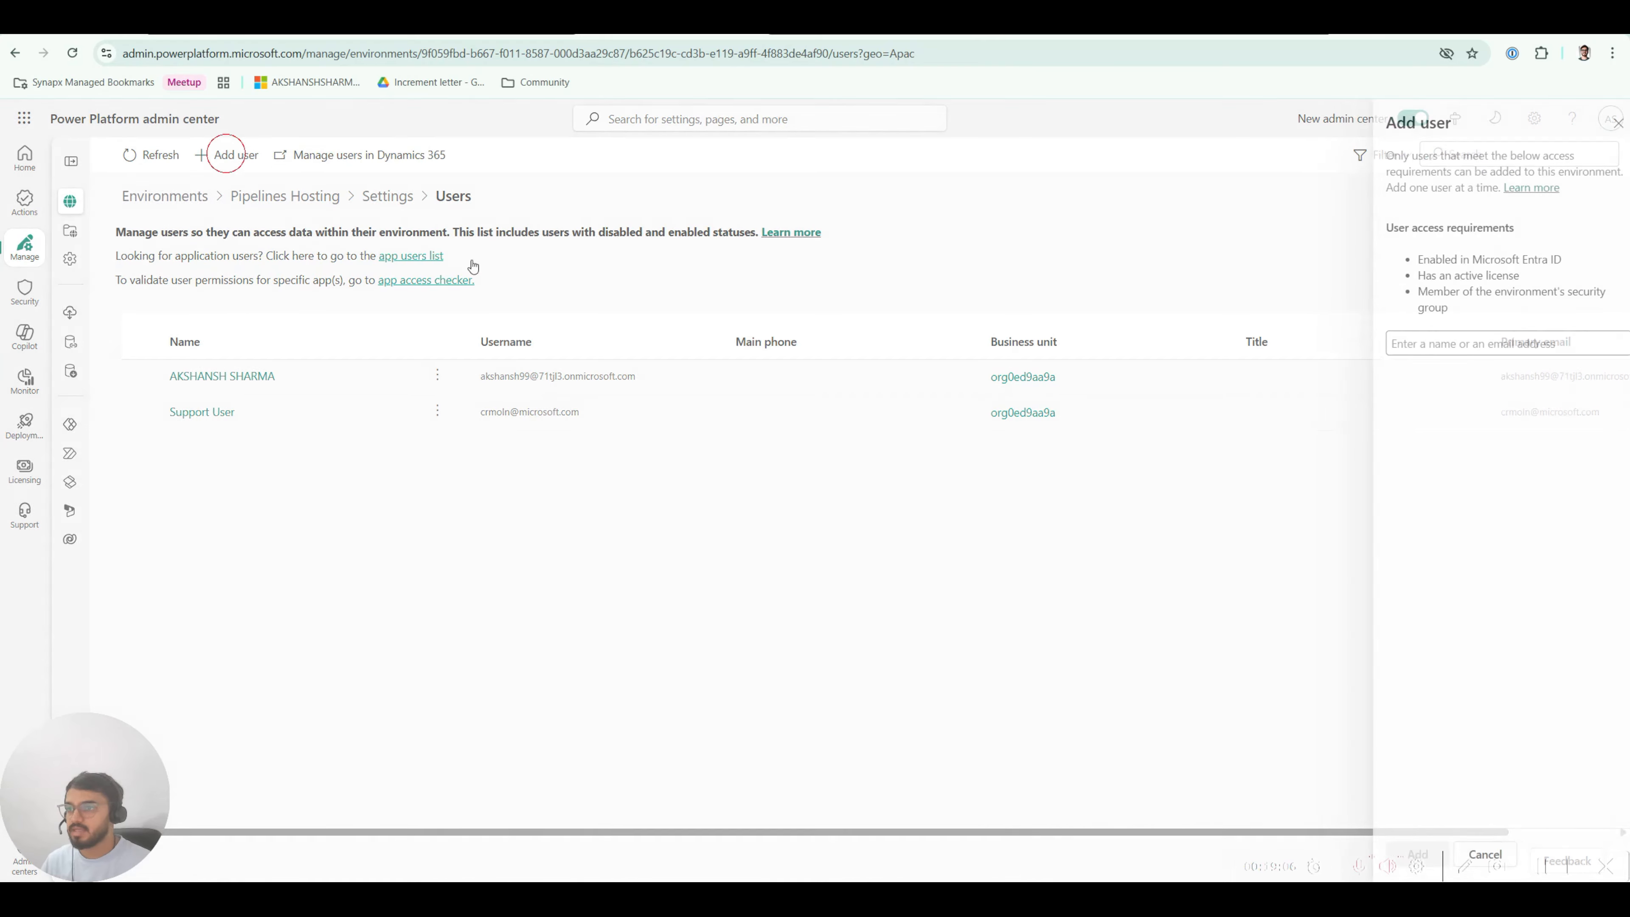
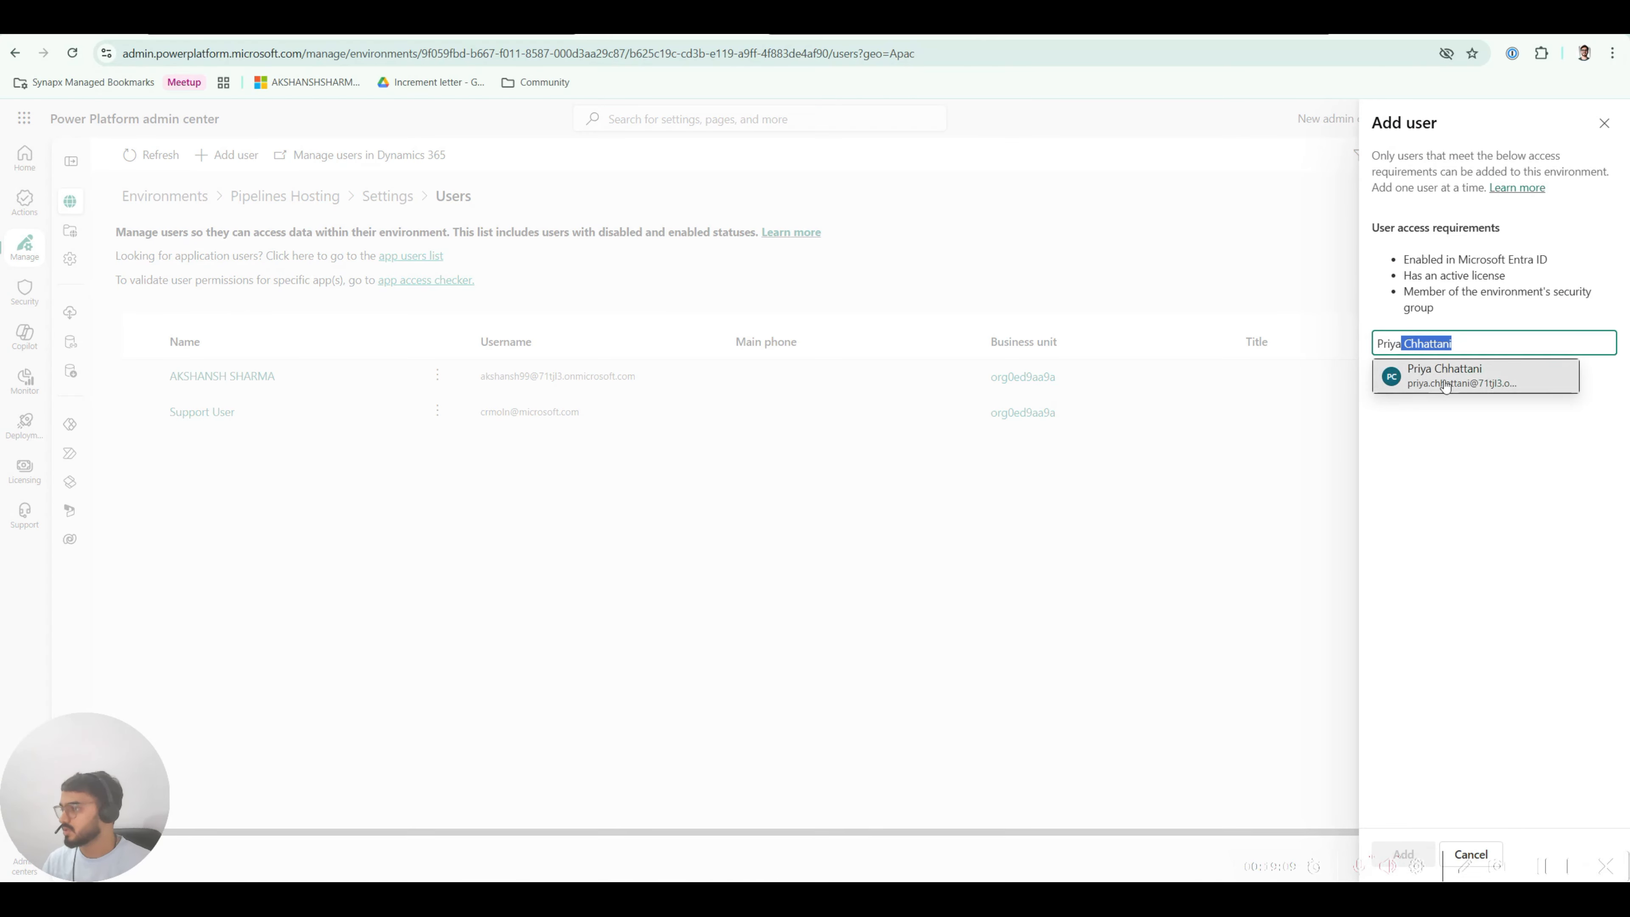
click(1444, 379)
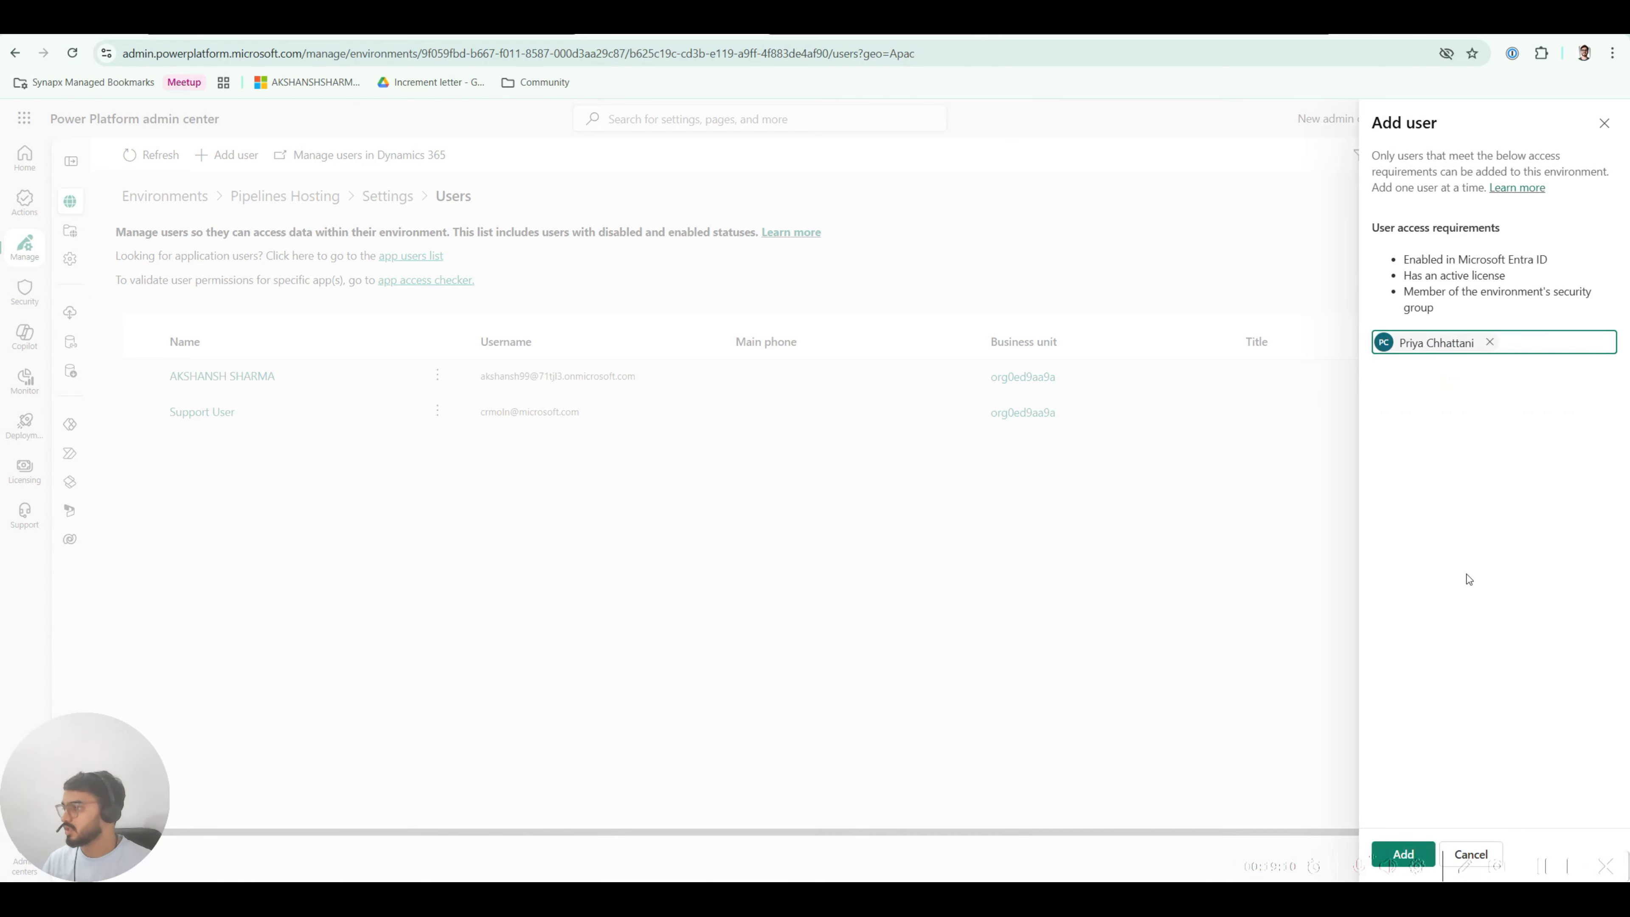
click(1405, 855)
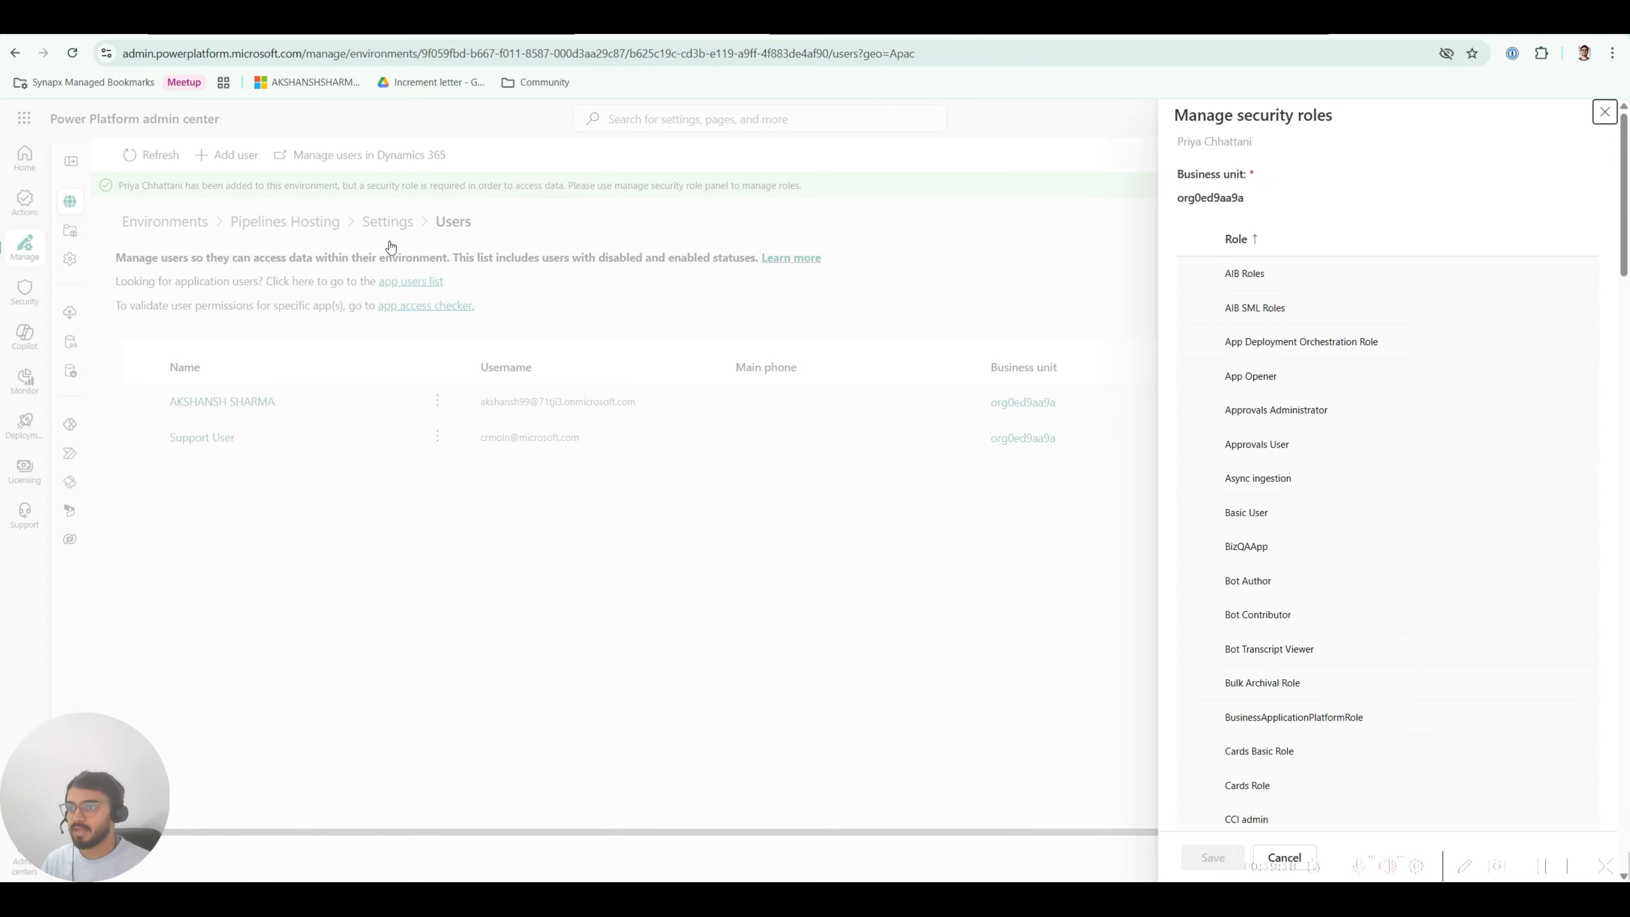
Step: Glance at the Power Apps environment list, then return to the user's security role assignment
click(300, 32)
click(1423, 118)
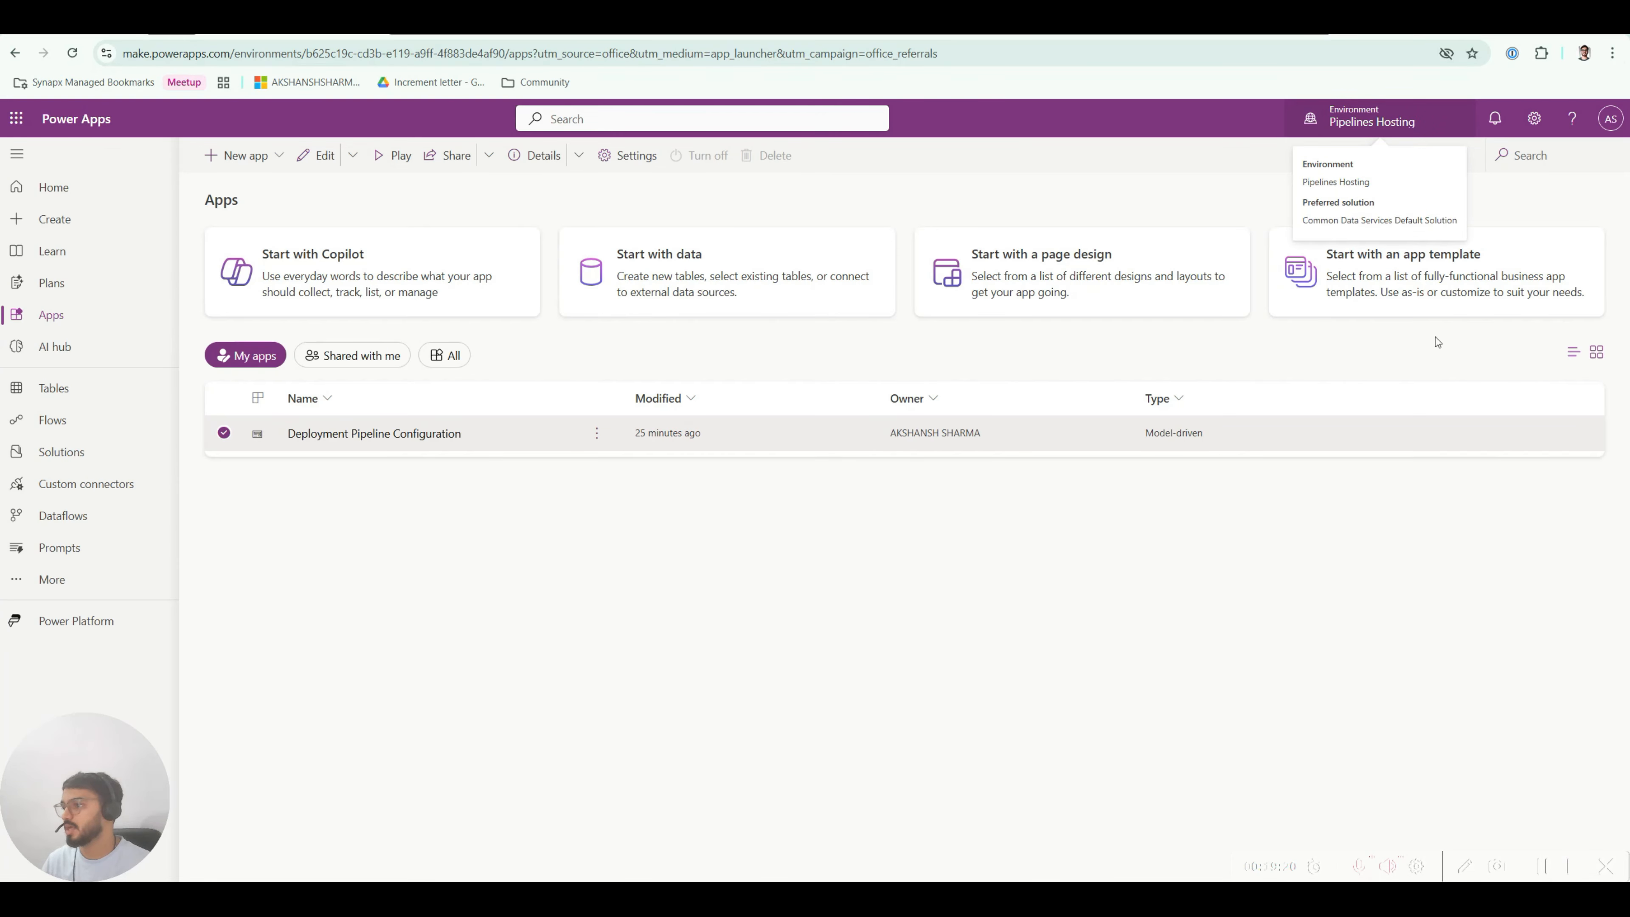
mouse_move(1413, 421)
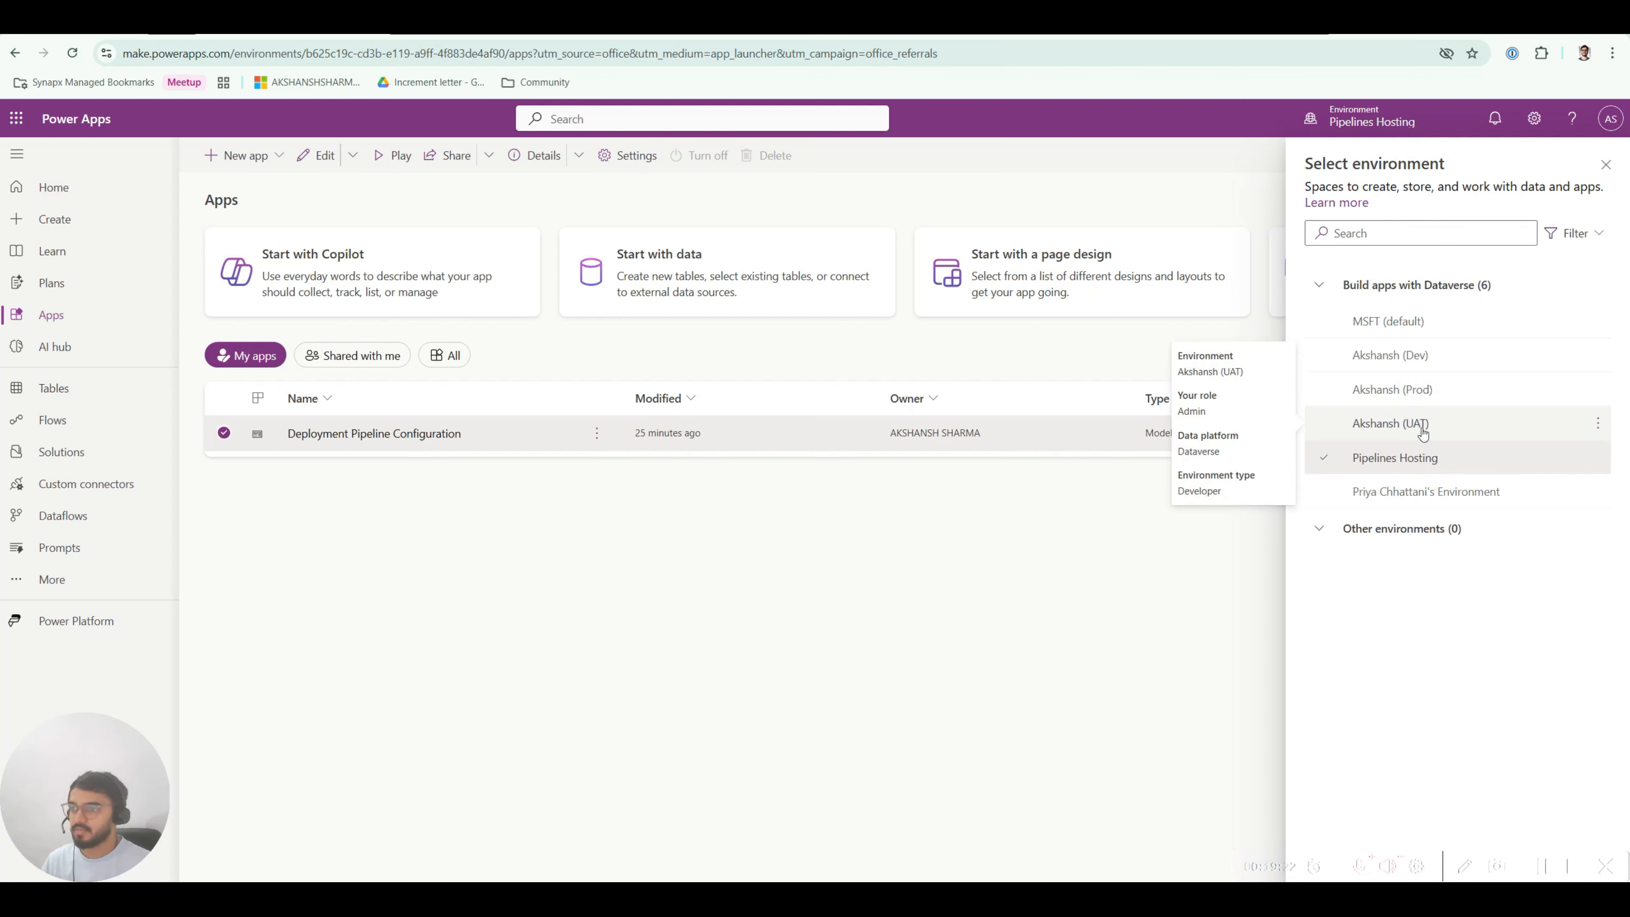
click(650, 37)
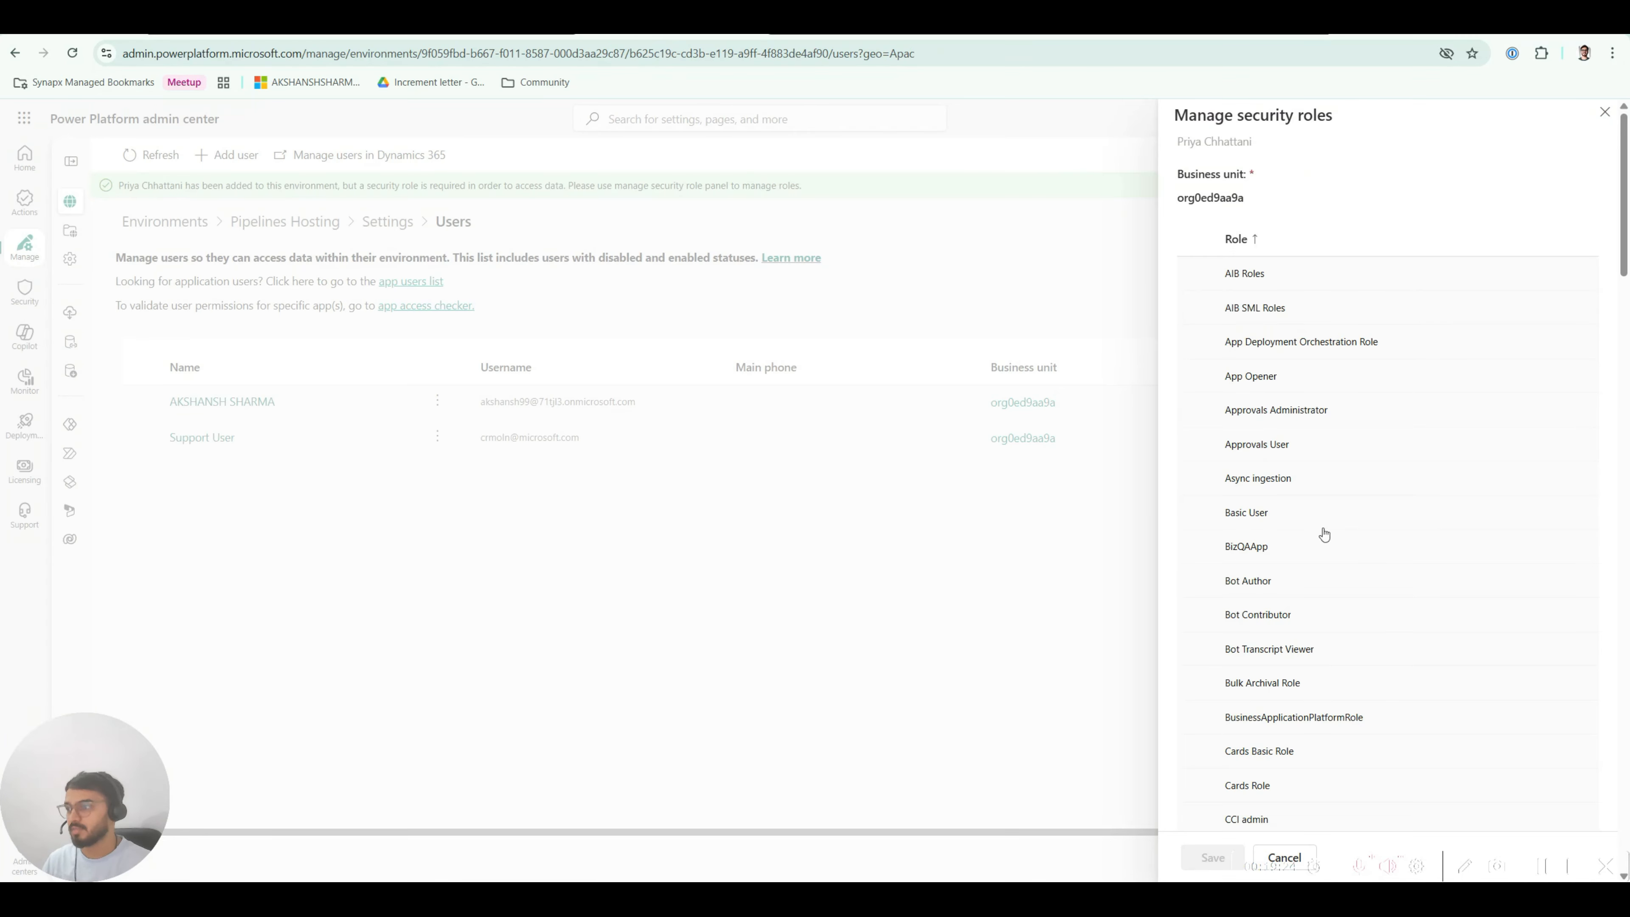
Step: Assign the Deployment Pipeline User security role and confirm saving it
scroll(1278, 549, down, 4)
scroll(1262, 544, down, 6)
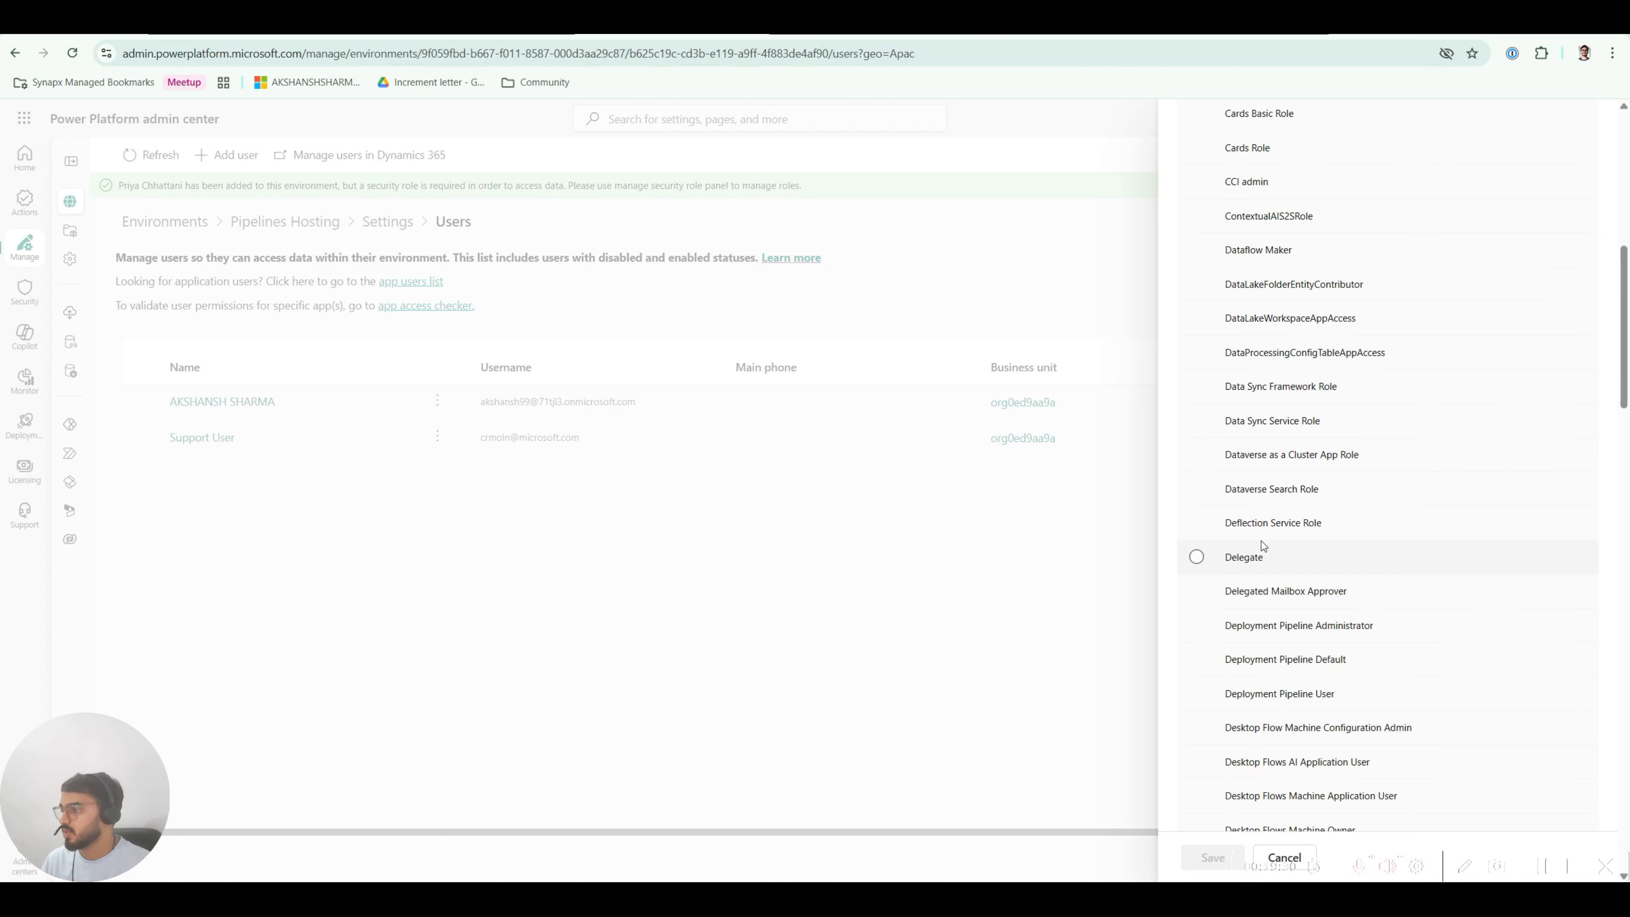
scroll(1261, 541, down, 2)
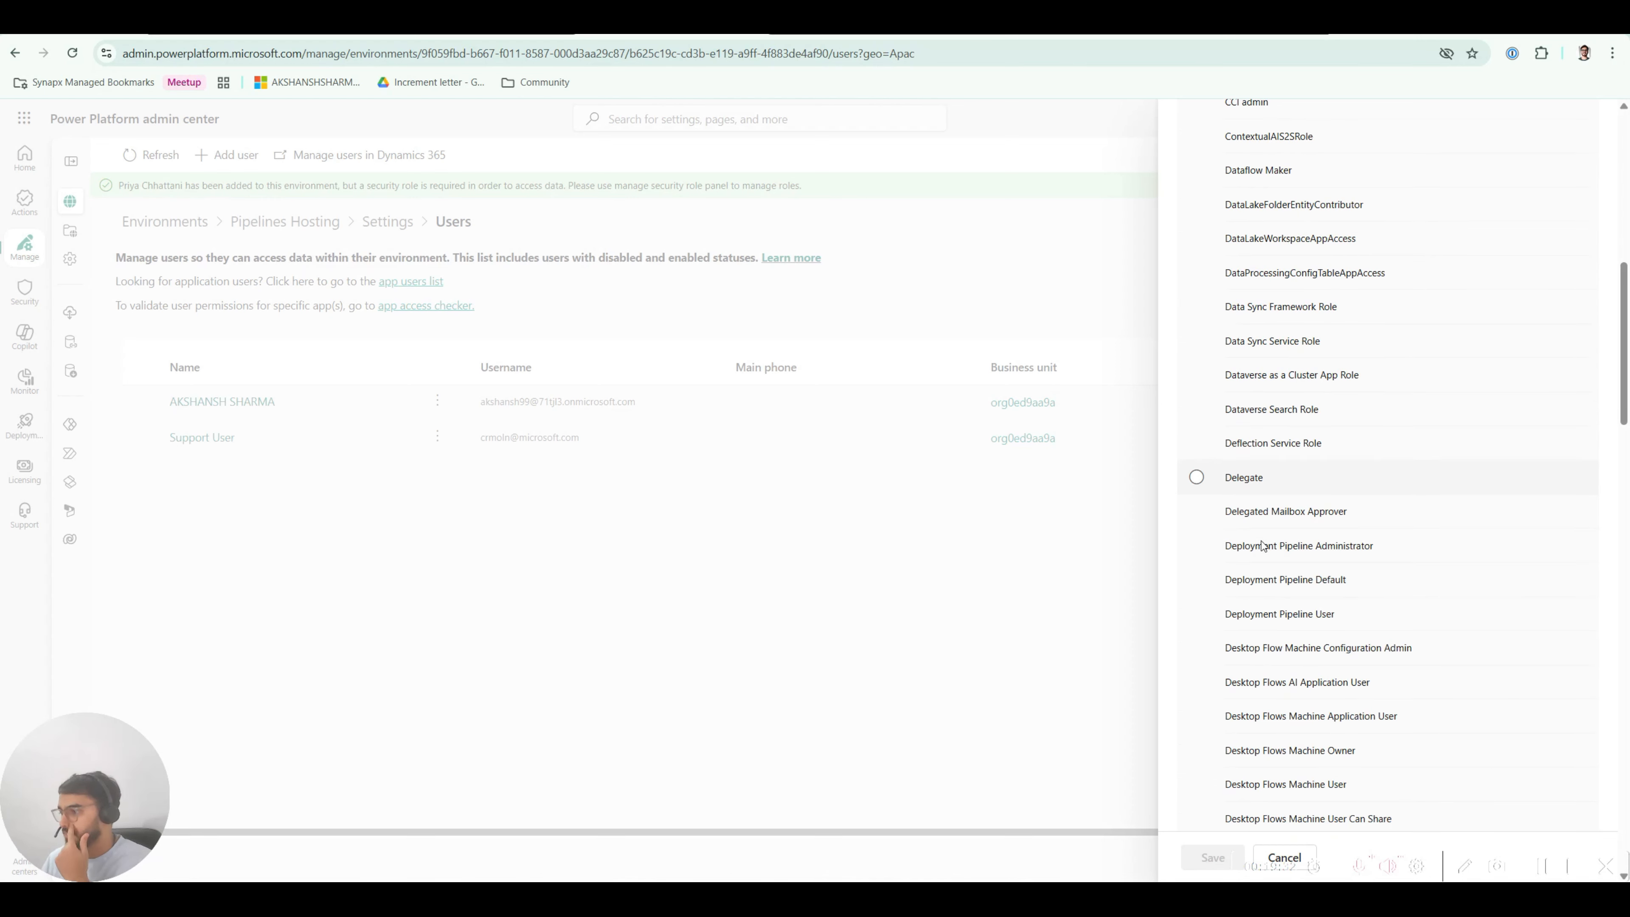
scroll(1281, 623, down, 1)
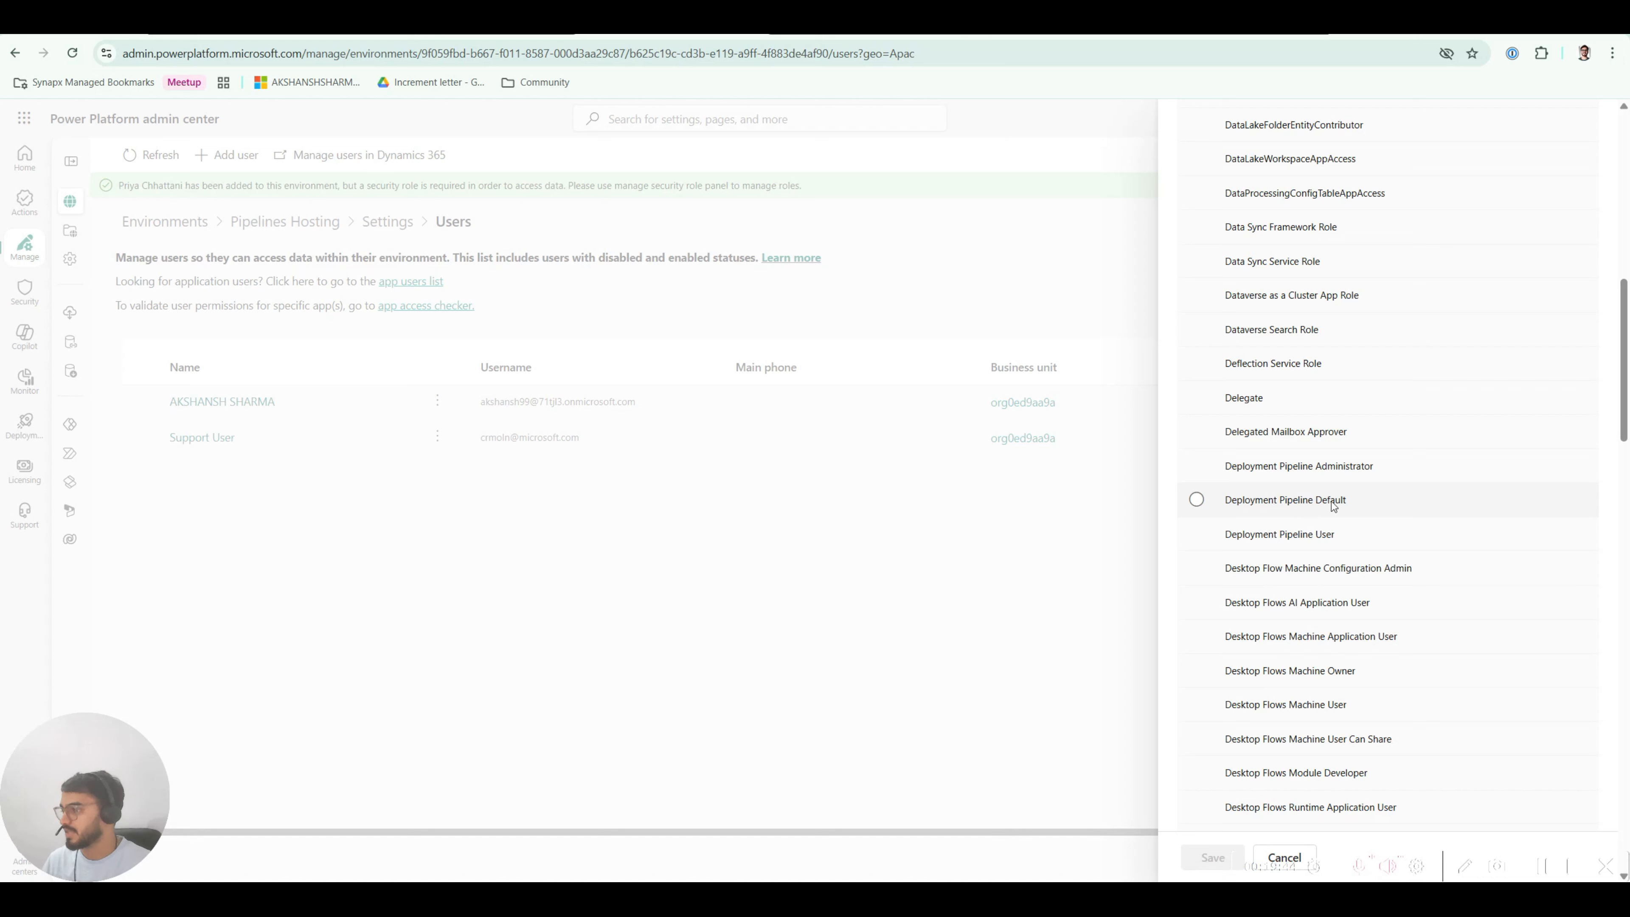
click(1270, 535)
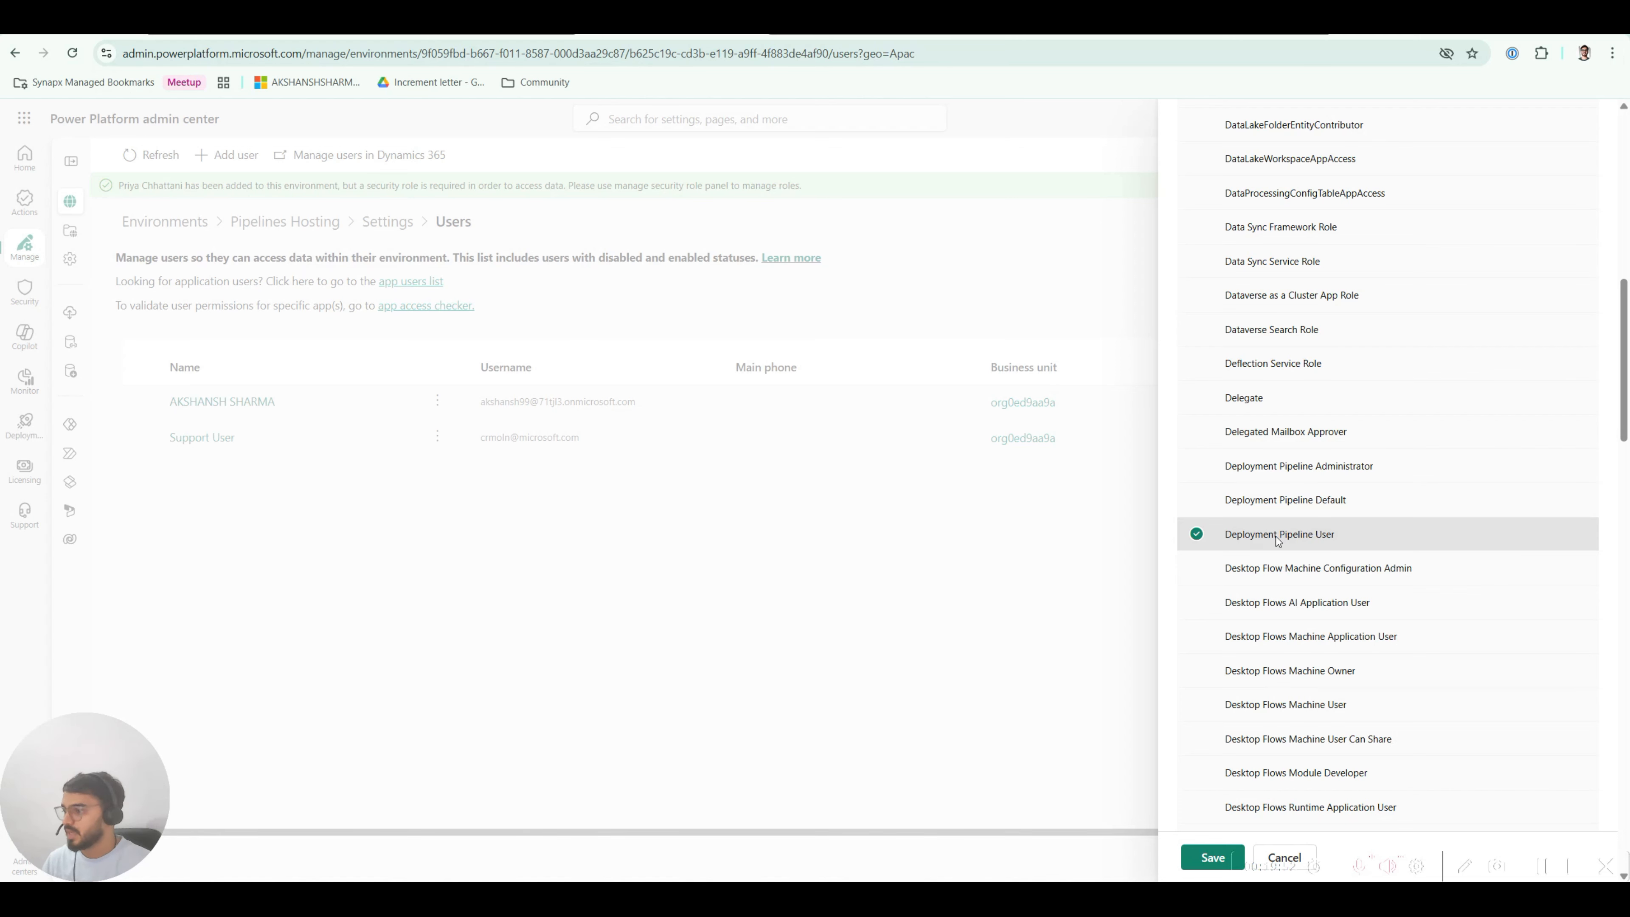
click(1210, 859)
click(852, 578)
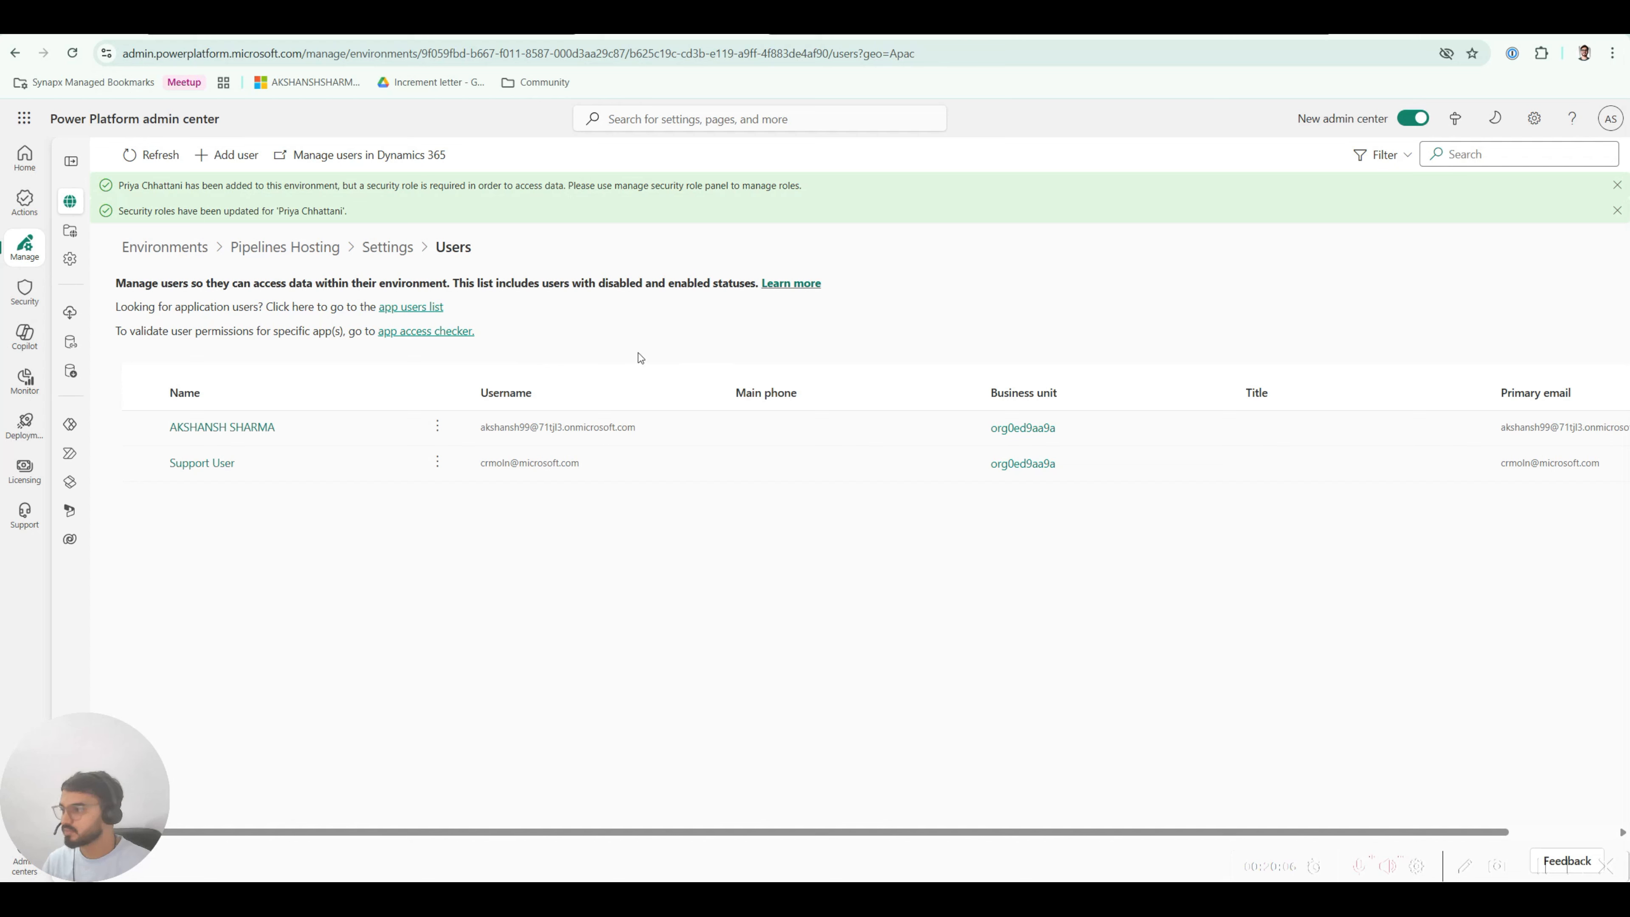
Step: Dismiss the notifications, reload the users page, and switch to the Deployment Pipeline Configuration app
click(1617, 186)
click(1617, 187)
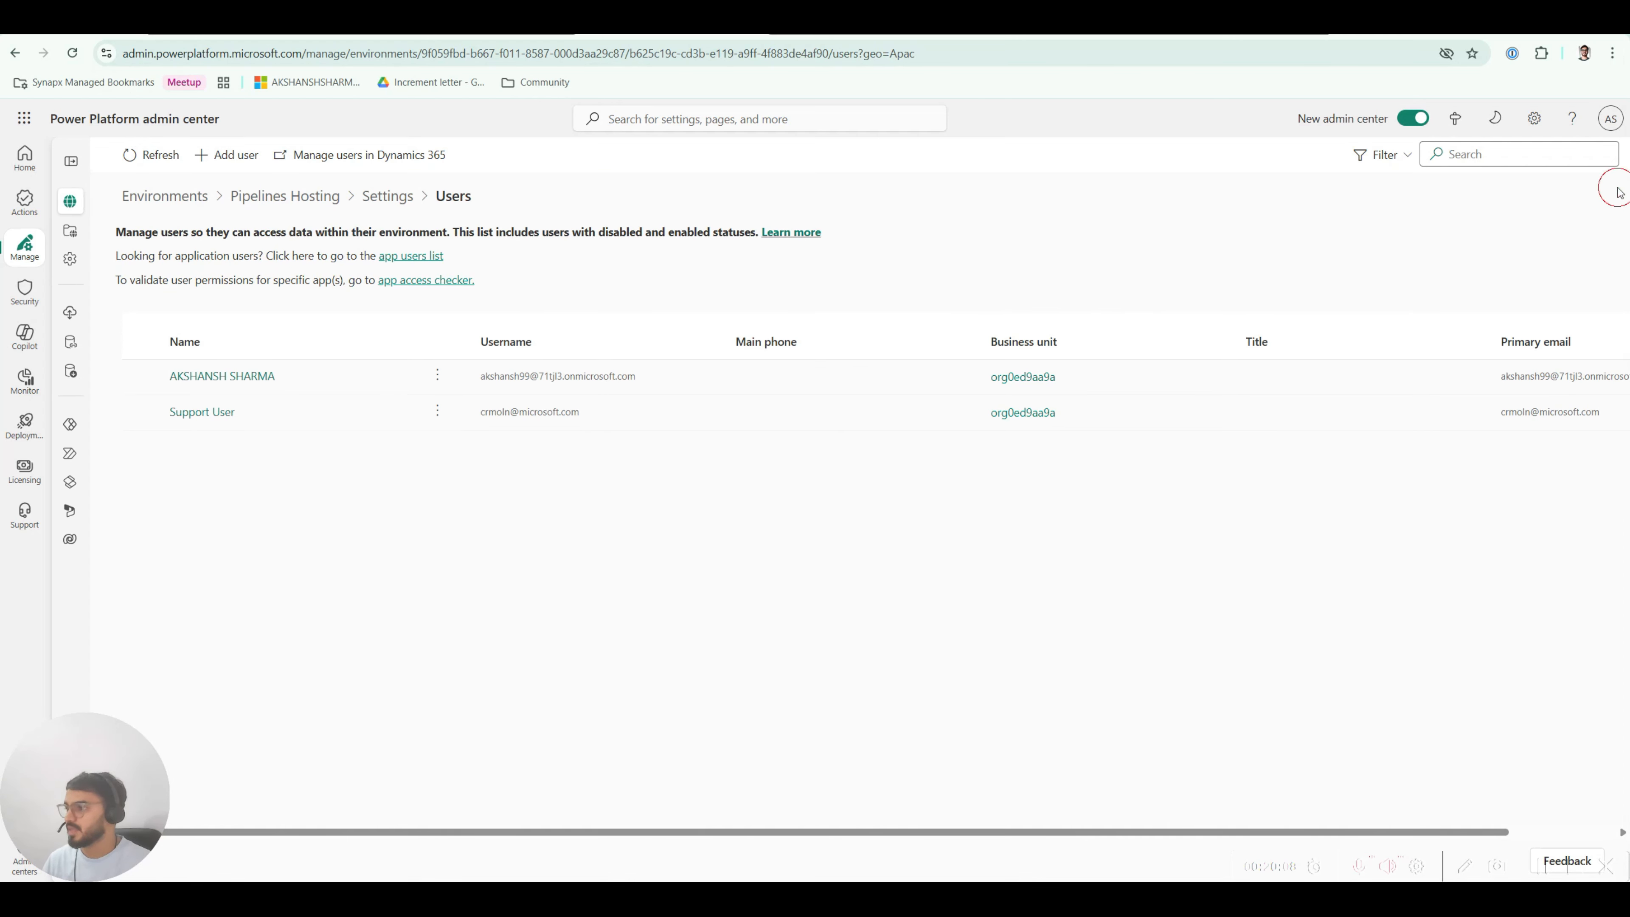
click(72, 53)
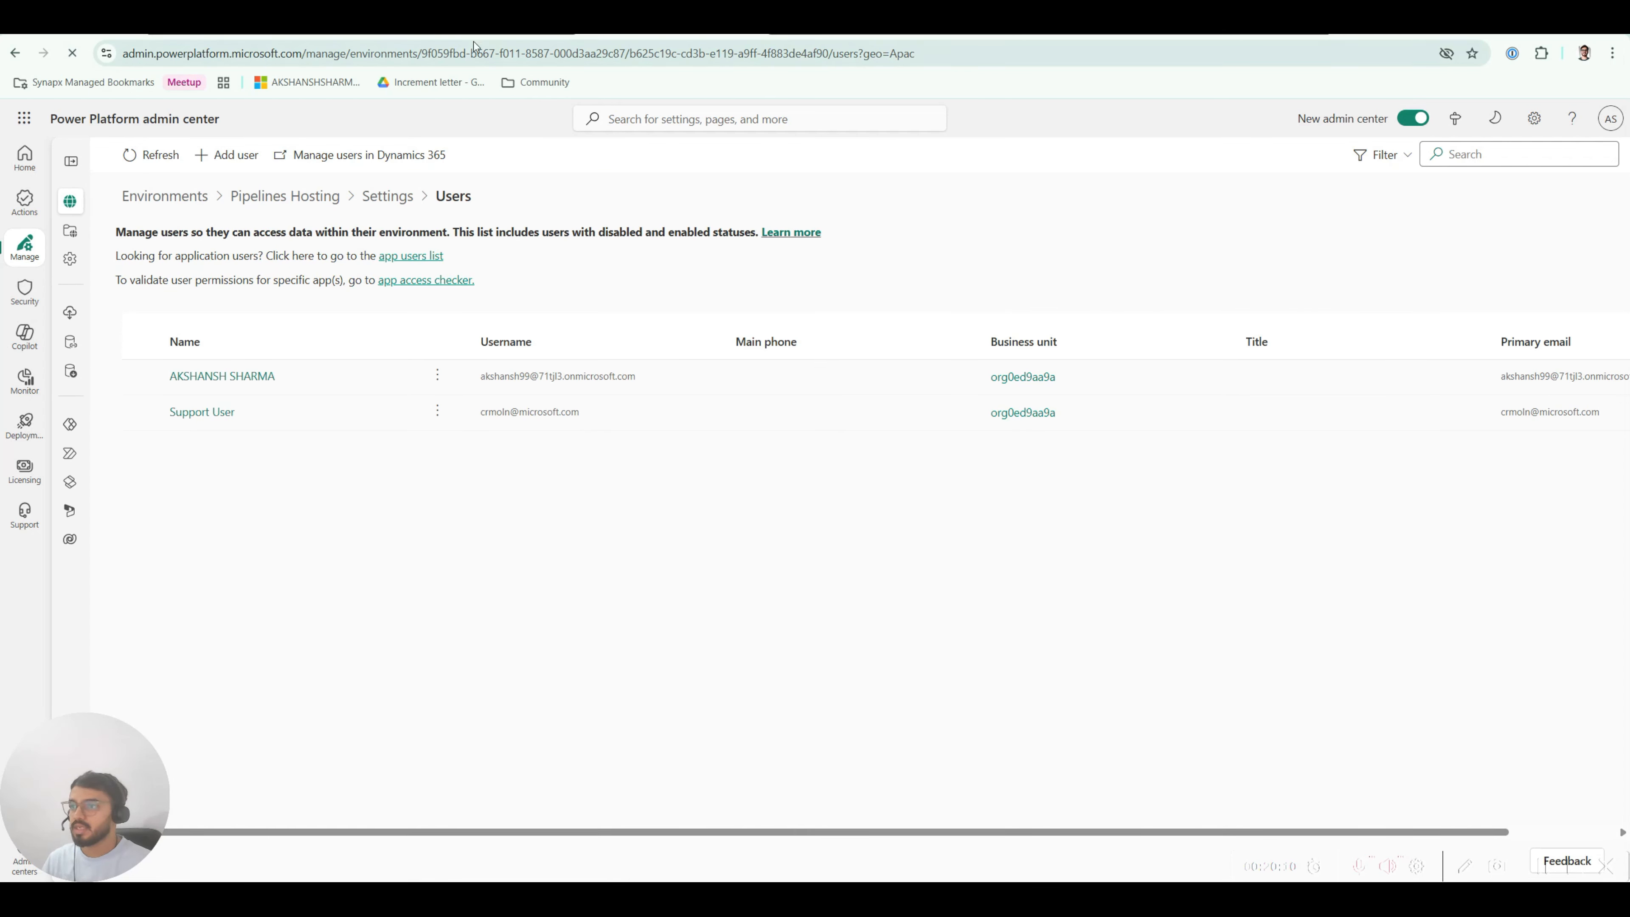
click(473, 28)
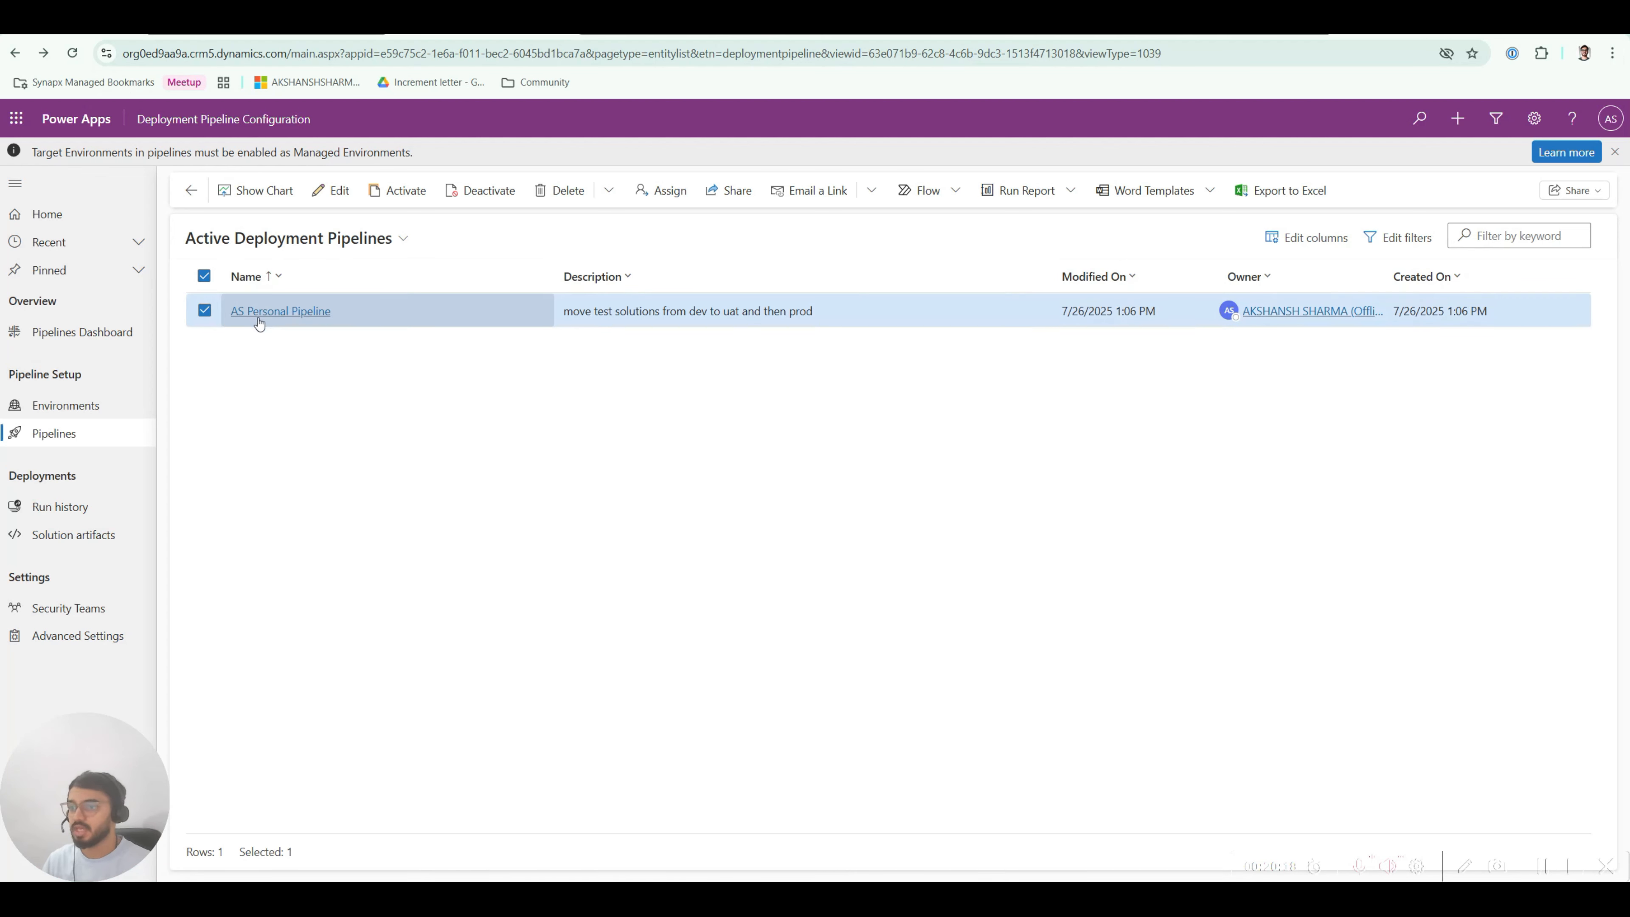
Step: Share AS Personal Pipeline with the new user, granting Read permission
click(736, 199)
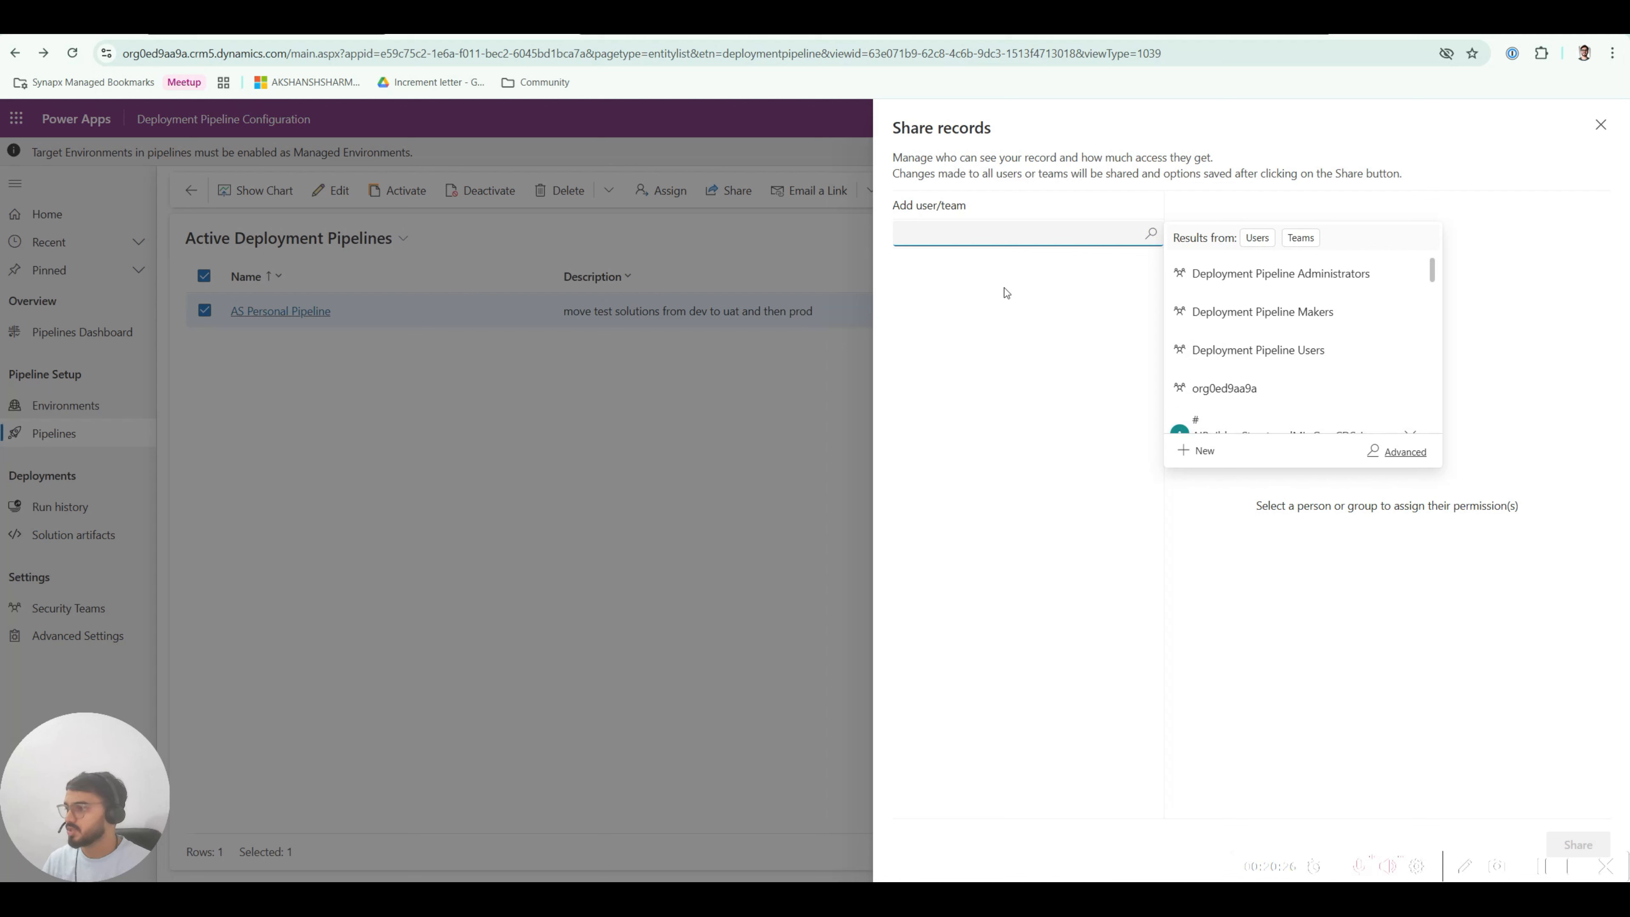
text(priya)
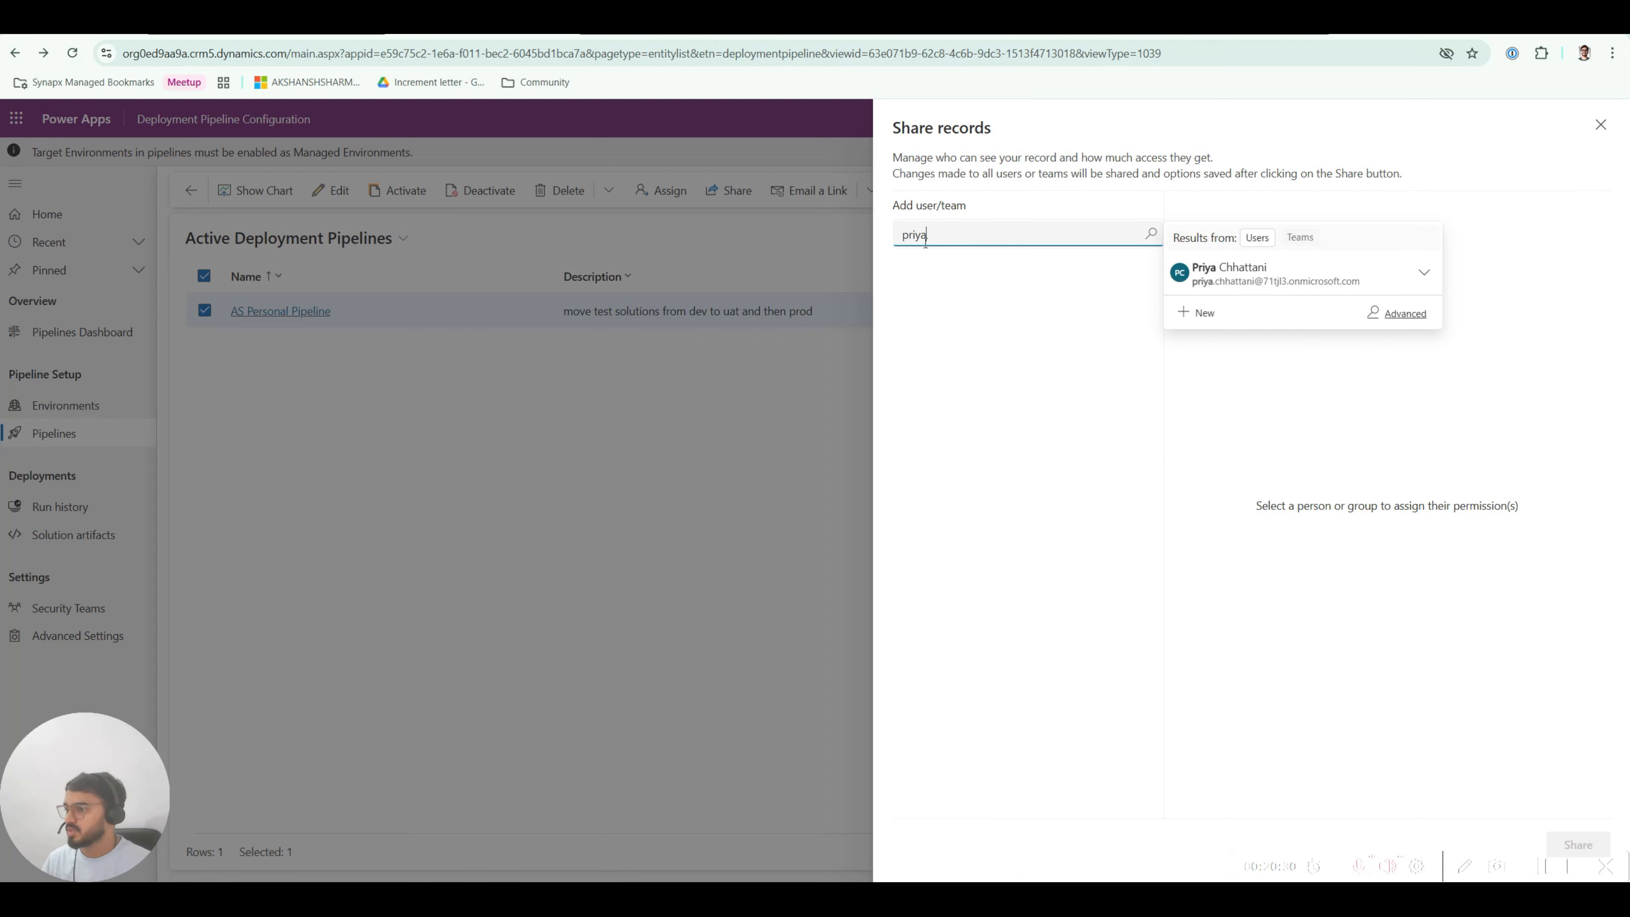
click(1237, 267)
click(911, 311)
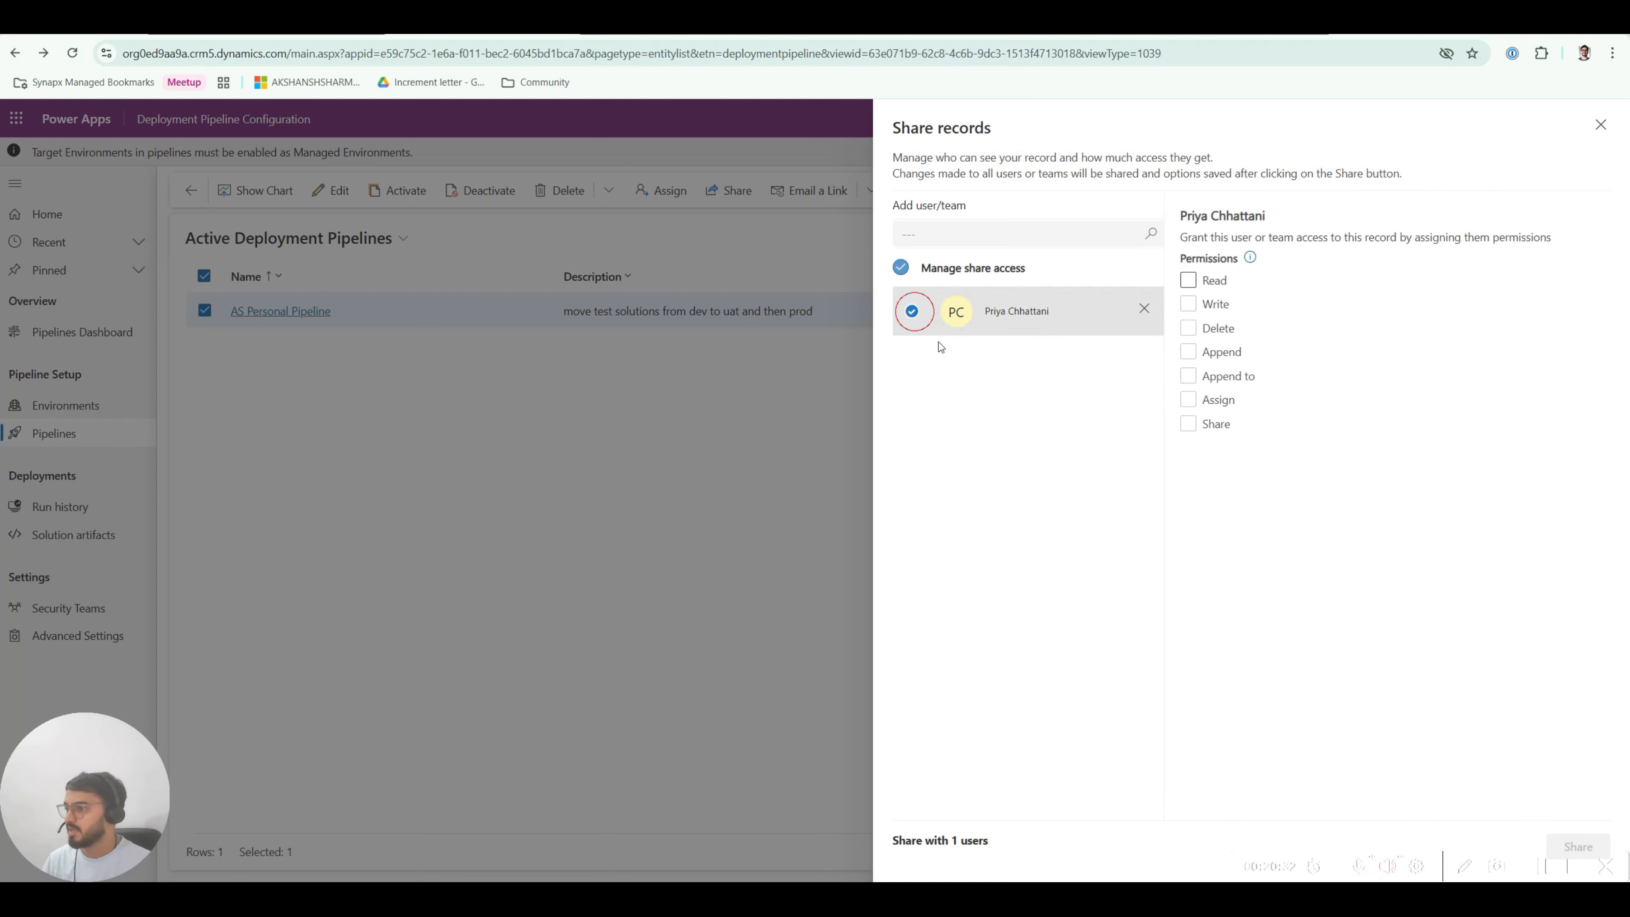
click(1188, 281)
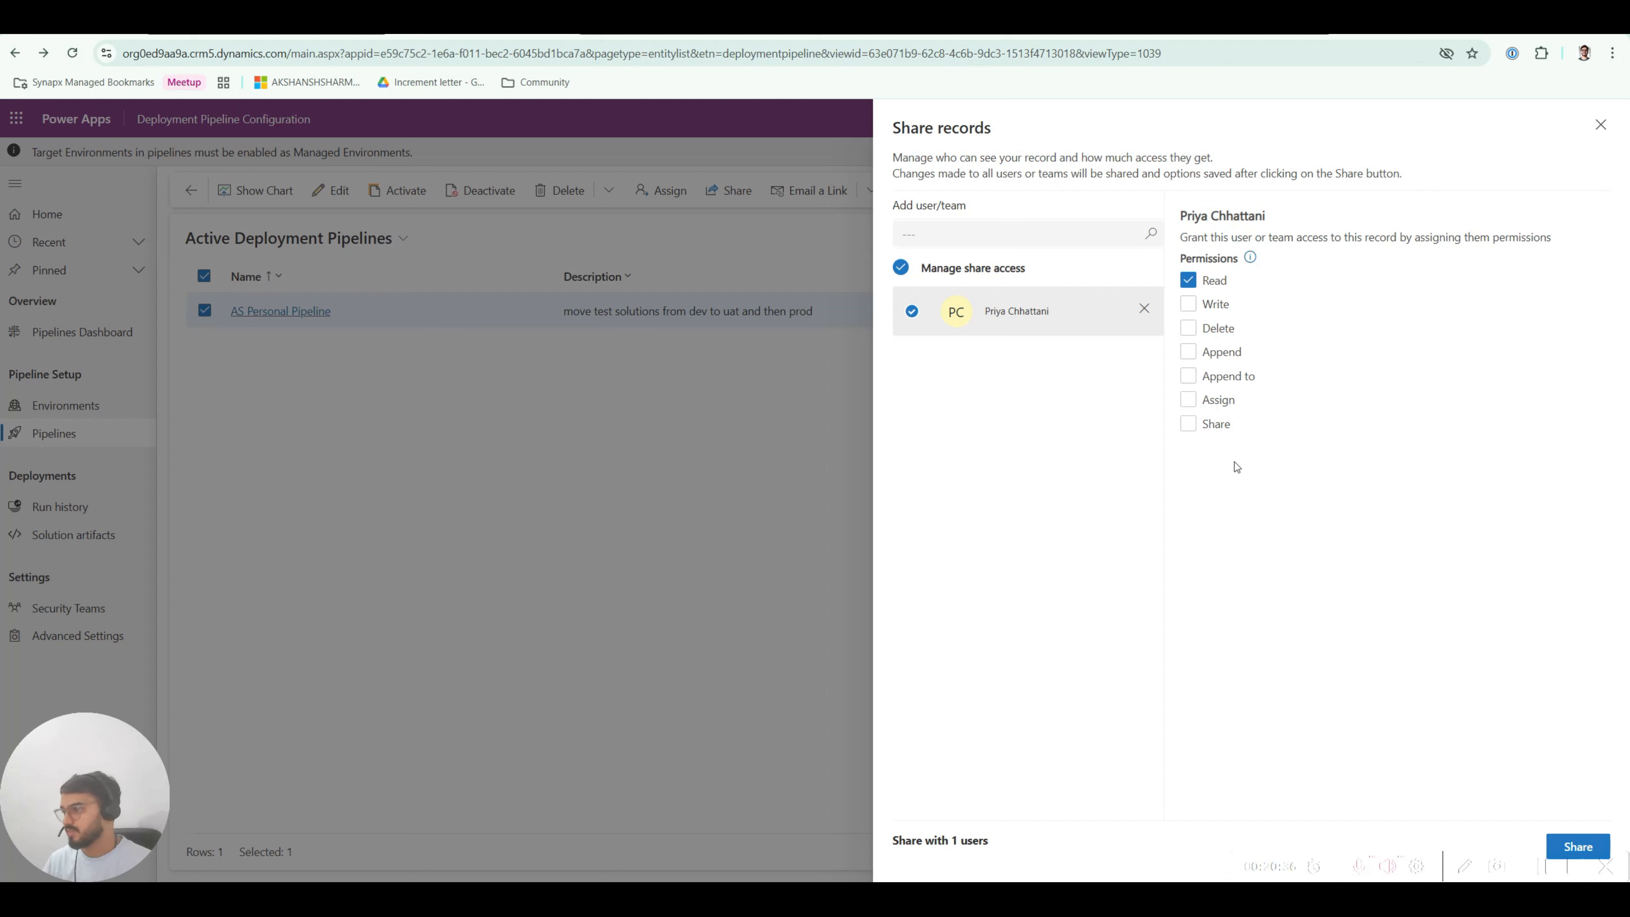
click(1580, 844)
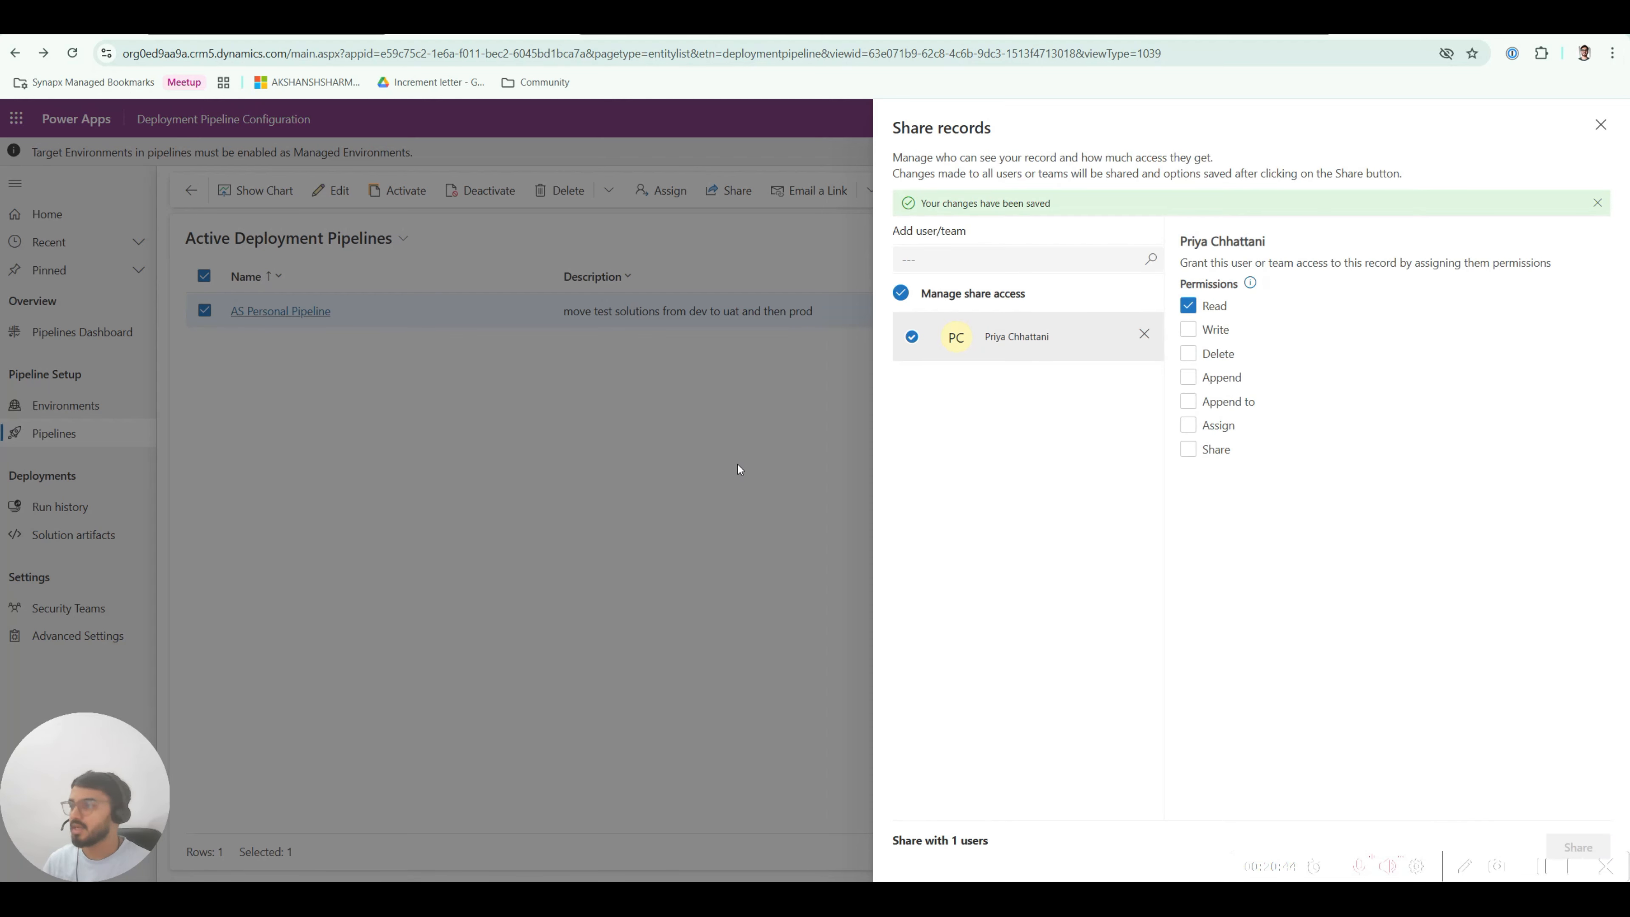
click(1601, 124)
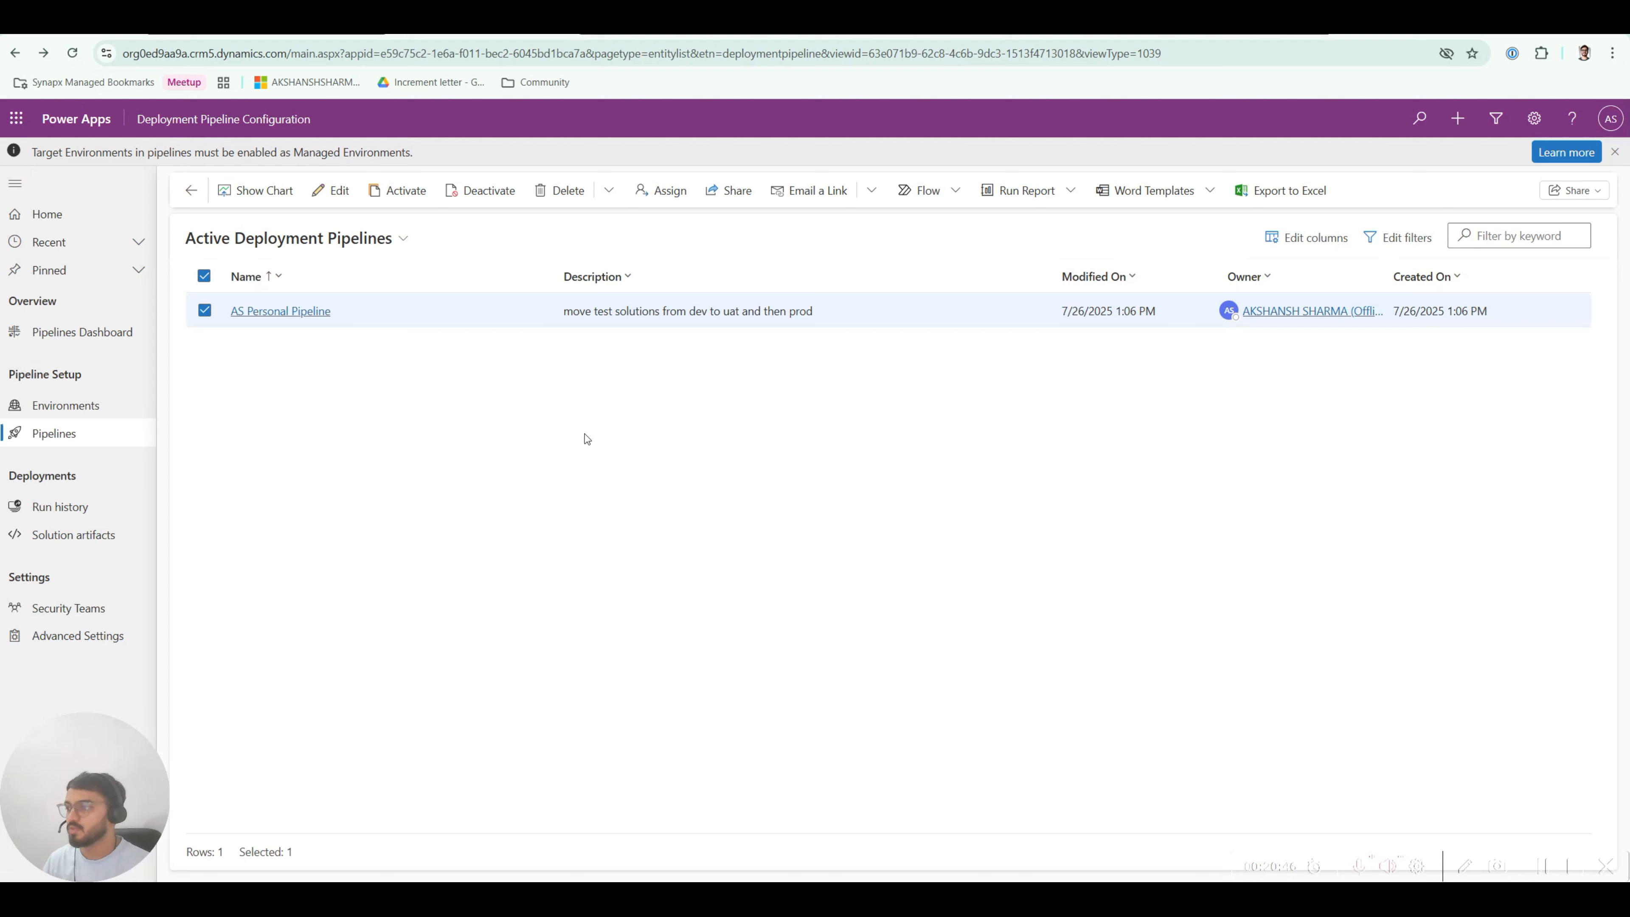
Step: Cycle through the open browser tabs and settle back on the Power Apps maker portal
click(290, 37)
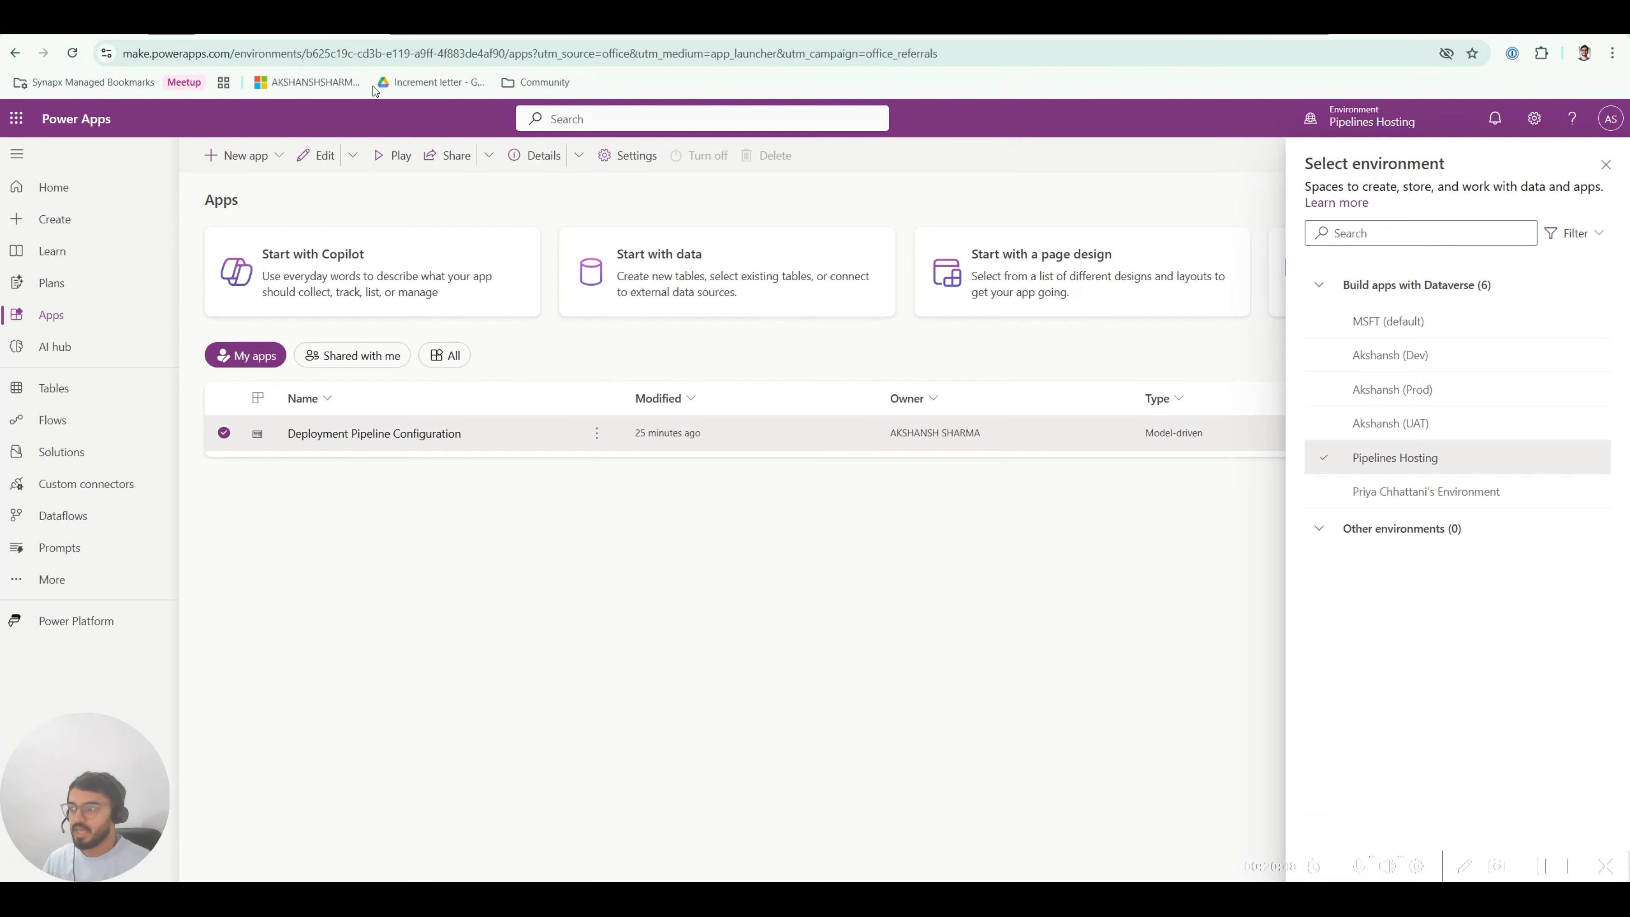
click(447, 35)
click(205, 310)
click(624, 35)
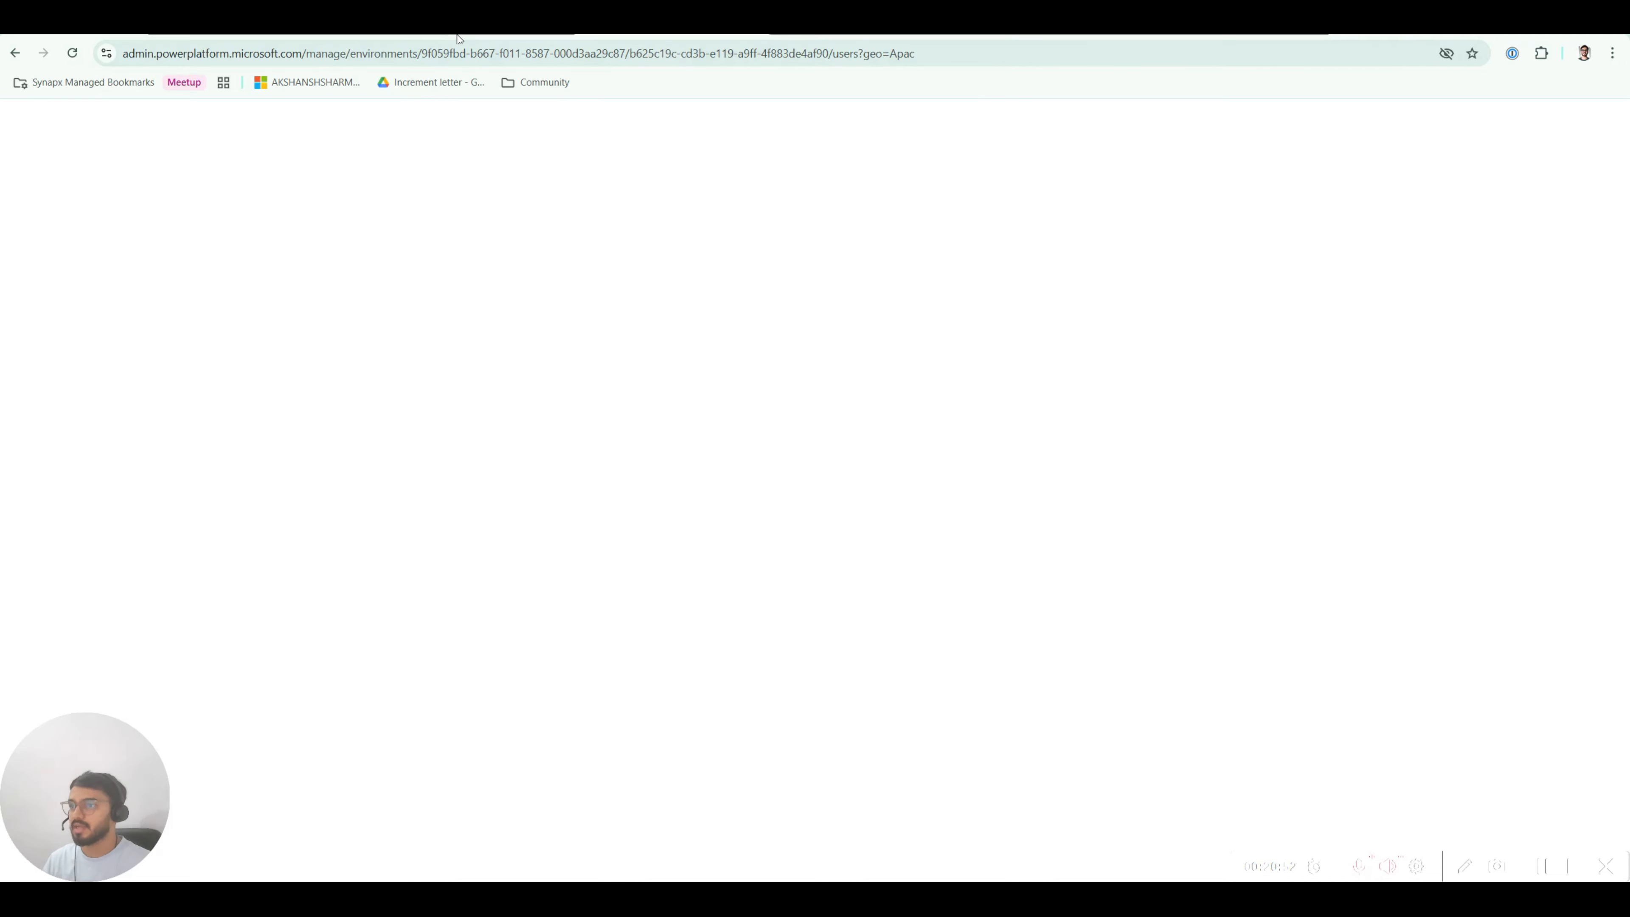
click(457, 35)
click(294, 35)
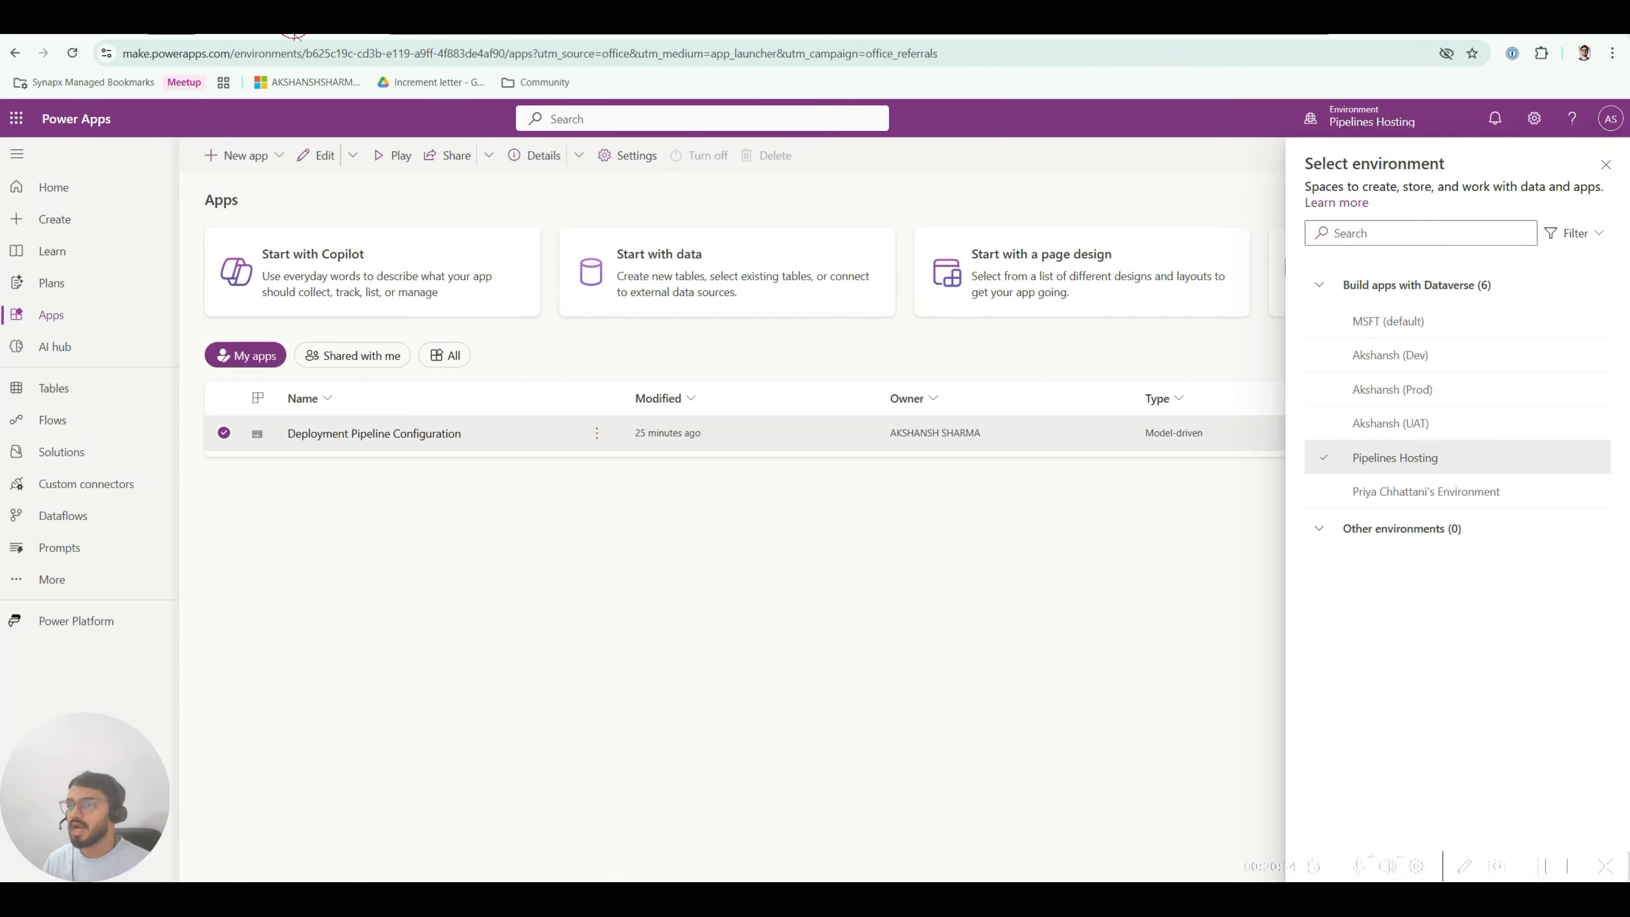
click(483, 35)
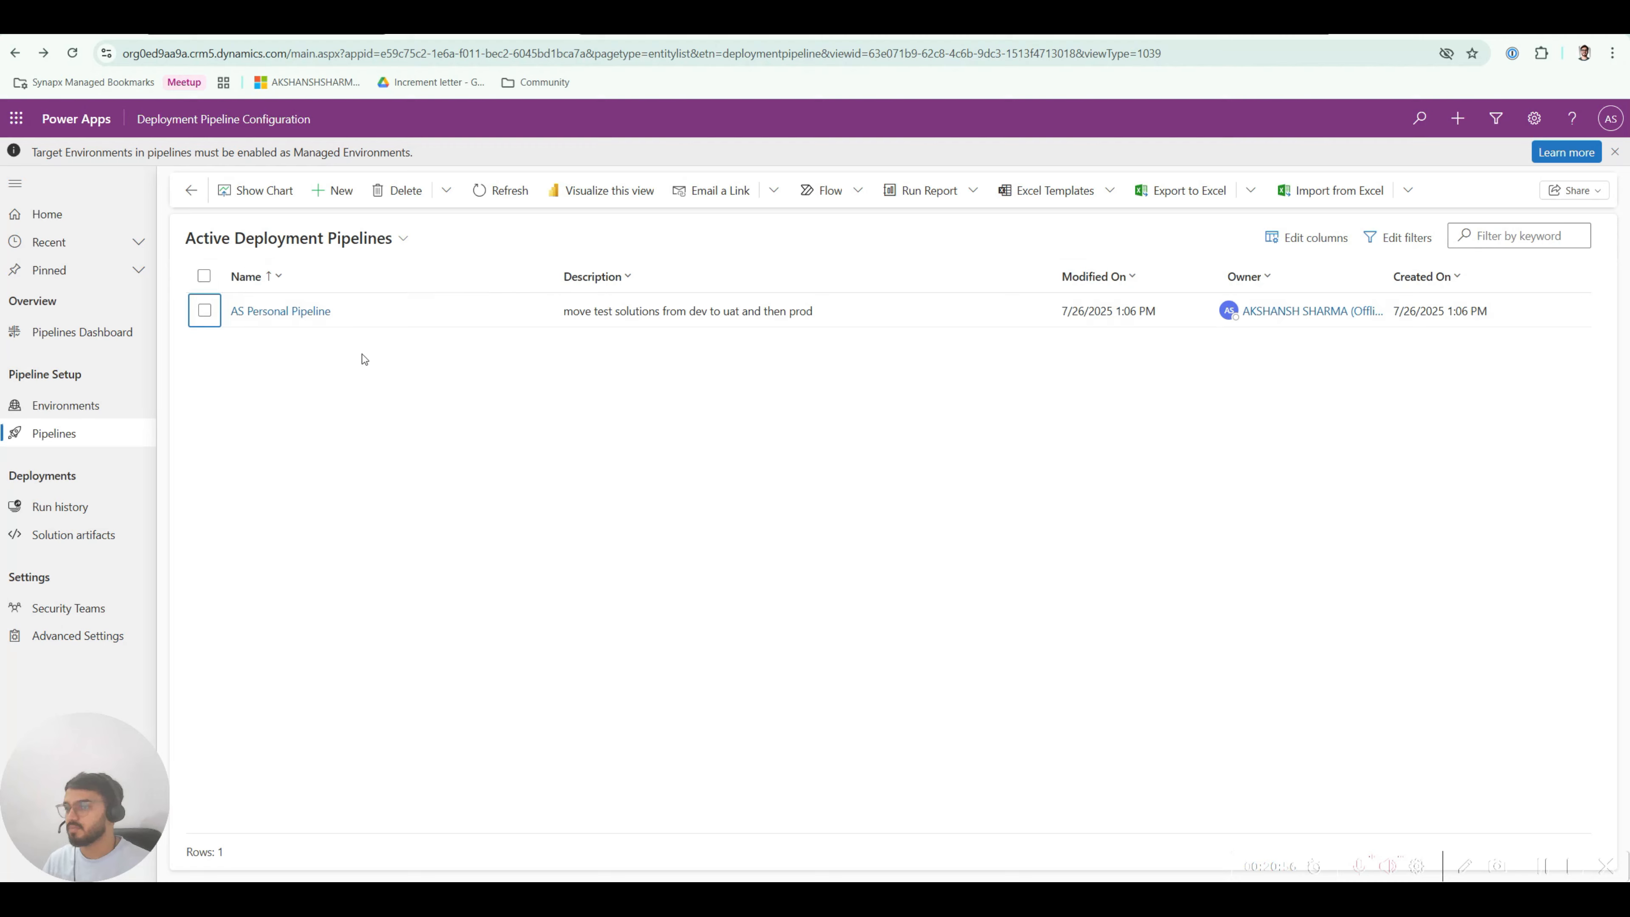
click(314, 37)
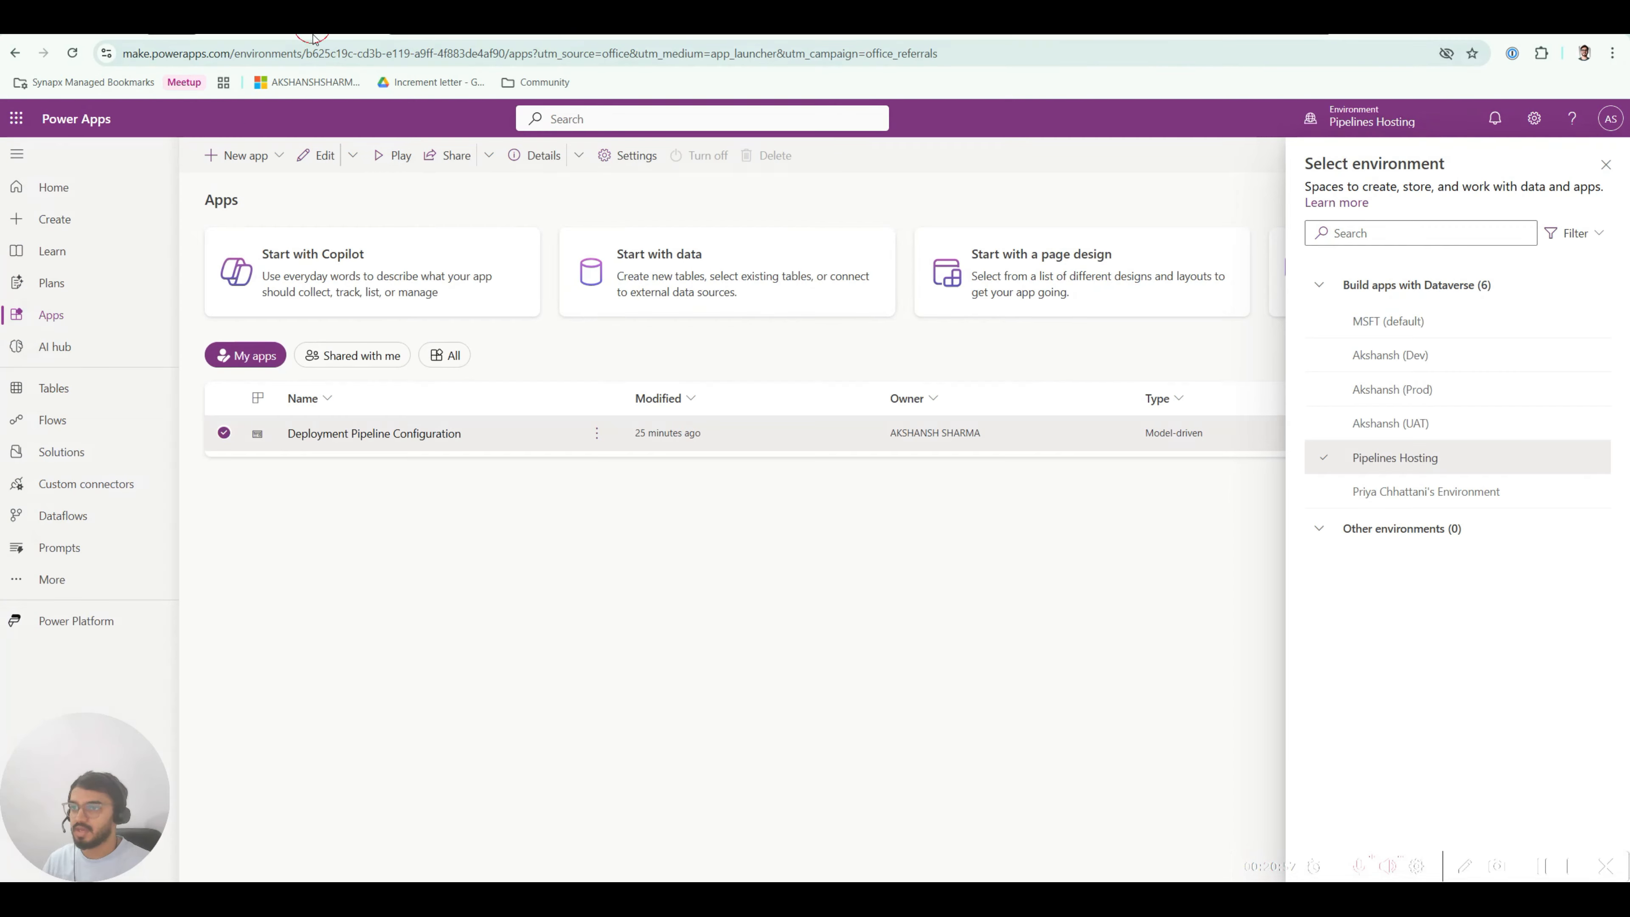
Step: Switch to the Akshansh (Dev) environment and show its Solutions list
click(1606, 164)
click(224, 433)
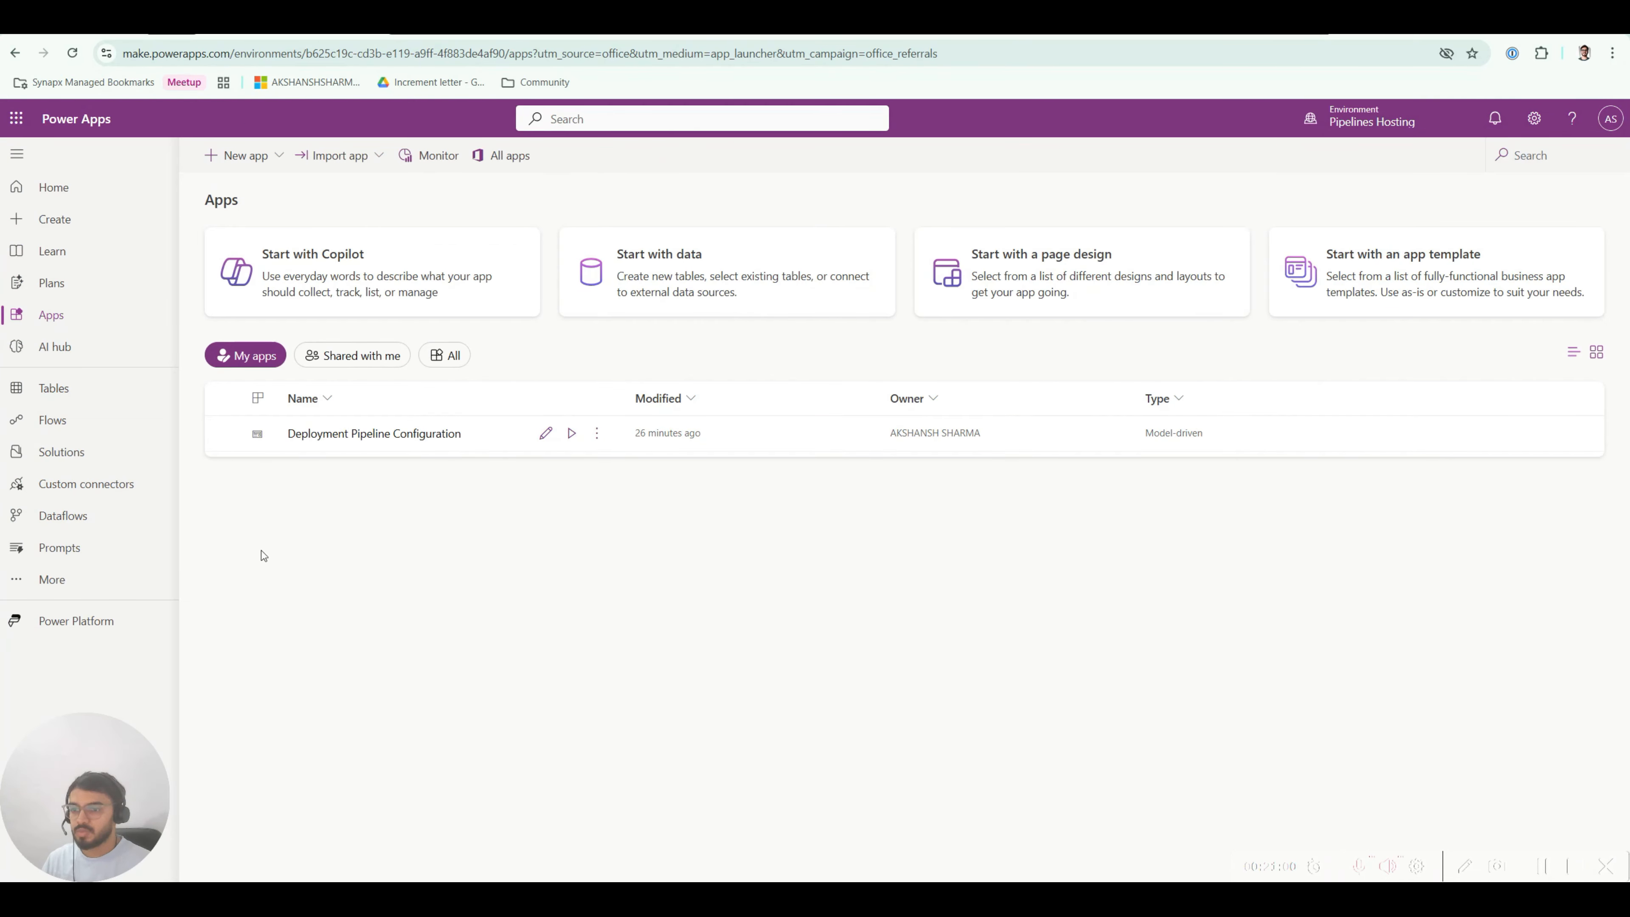
click(1446, 123)
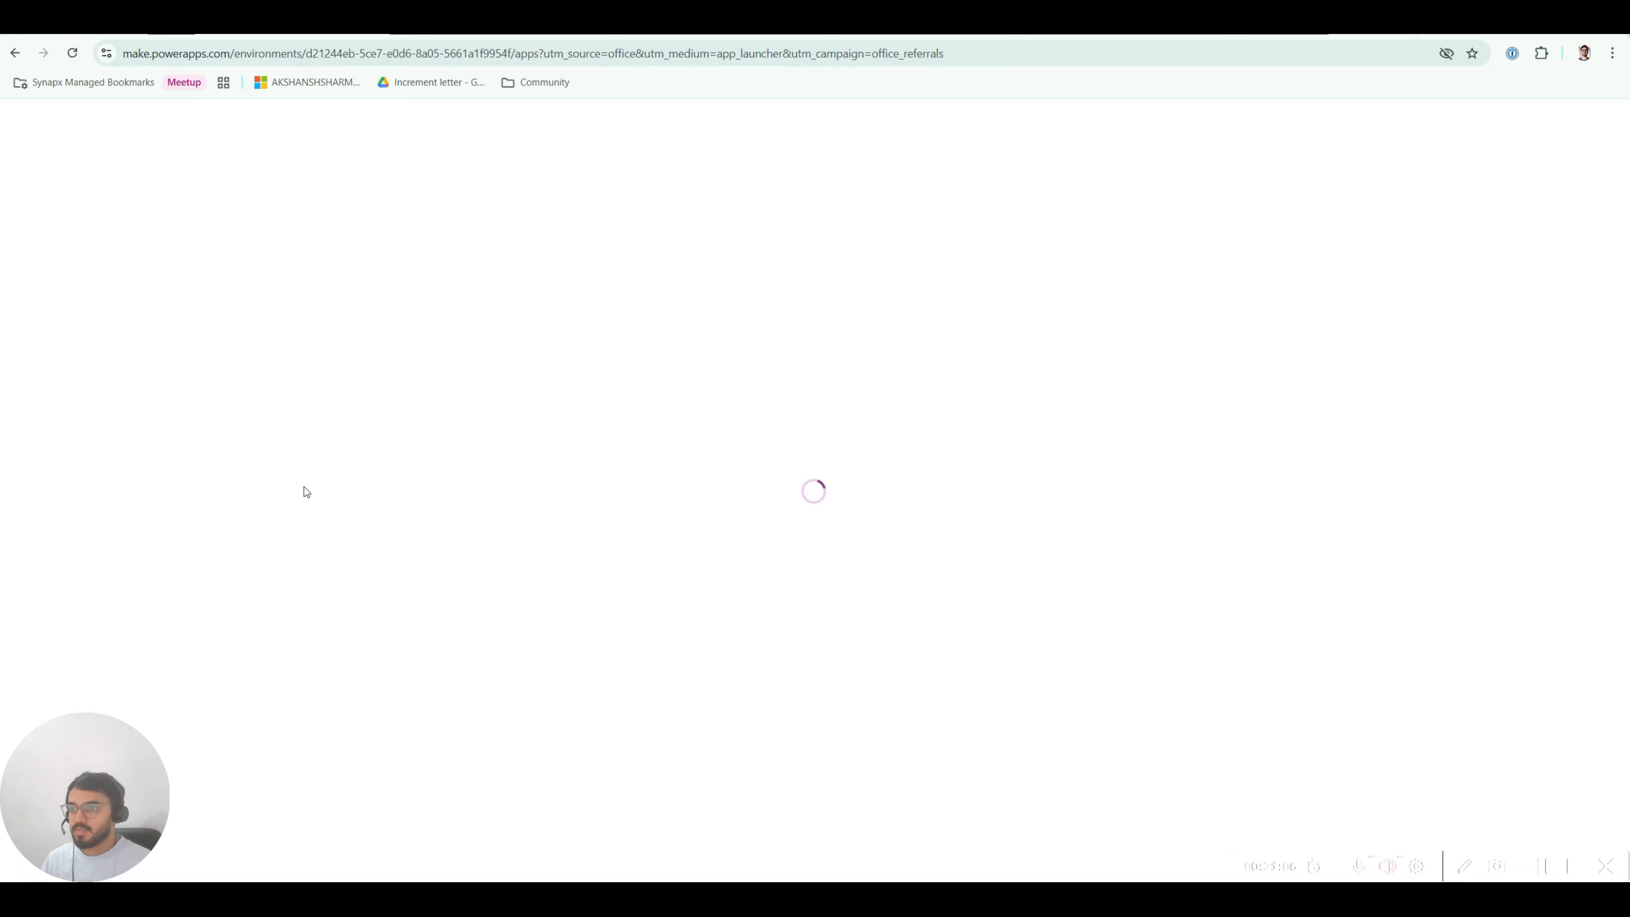
click(62, 421)
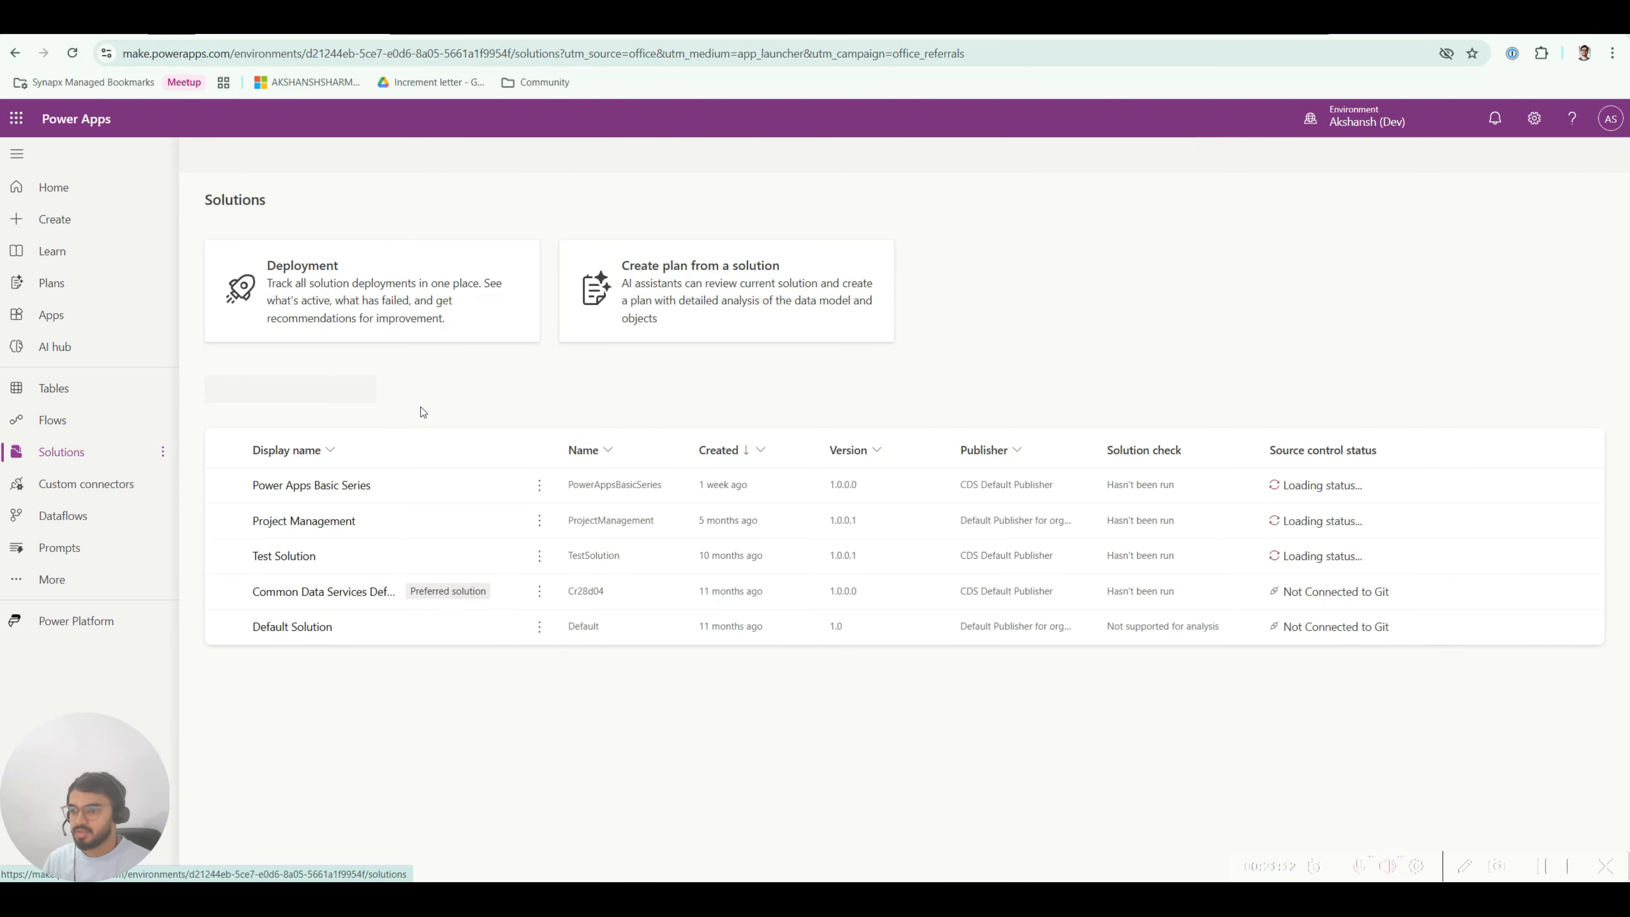
Step: Create solution 'Video Pipeline Solution' (PipelineSolutionVideo) with CDS Default Publisher and bring up its New menu
click(268, 160)
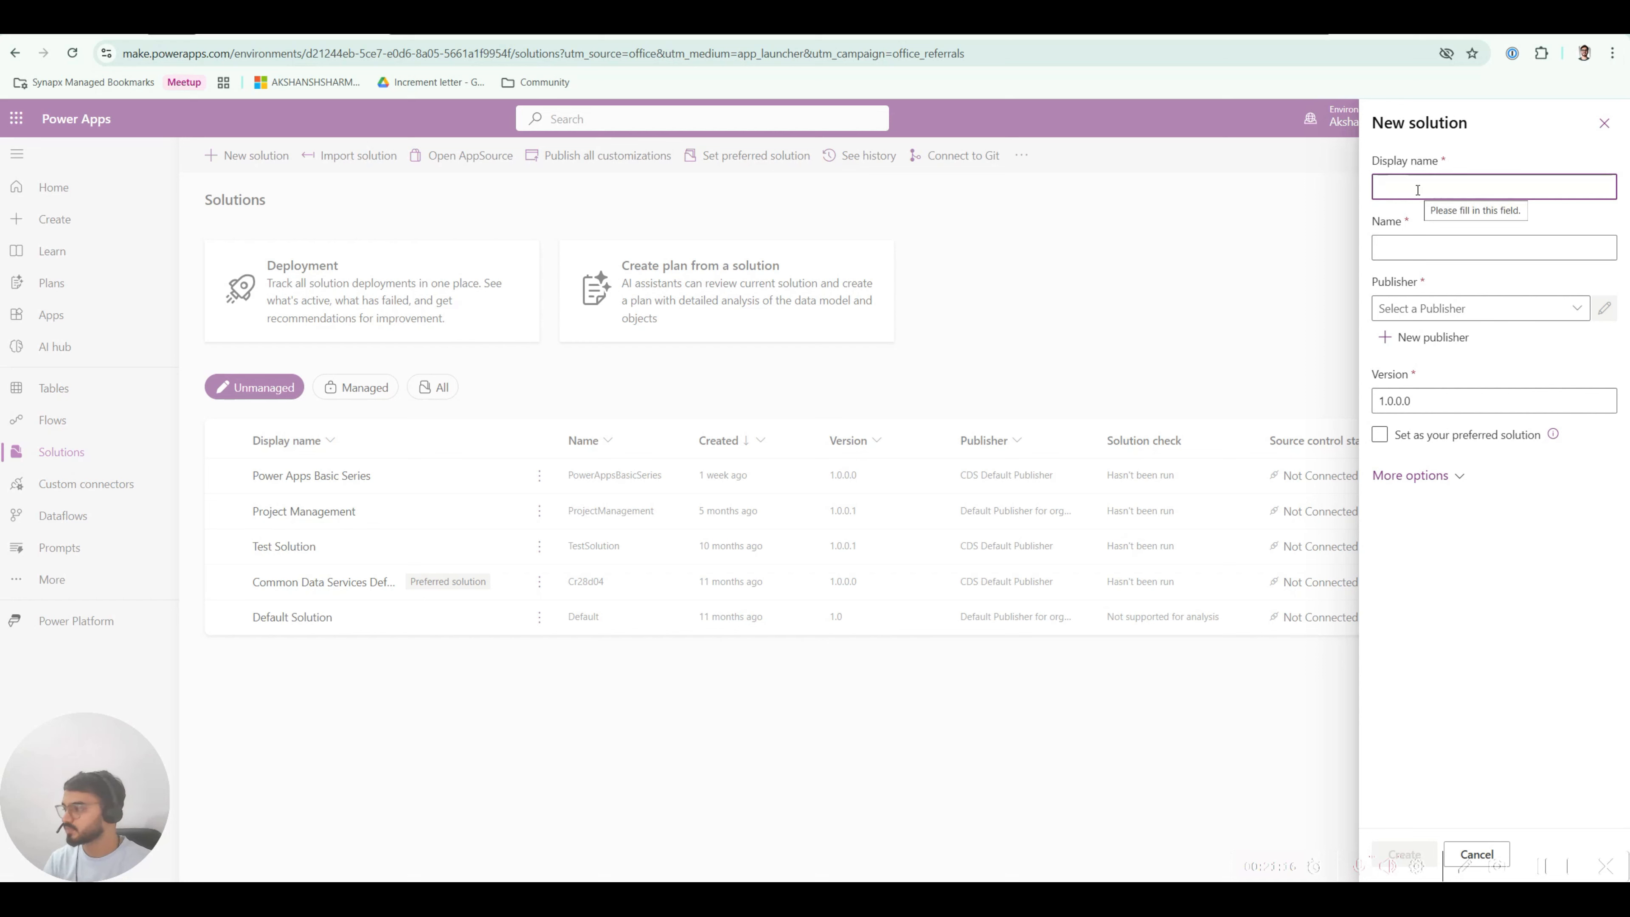
text(PipelineSolution)
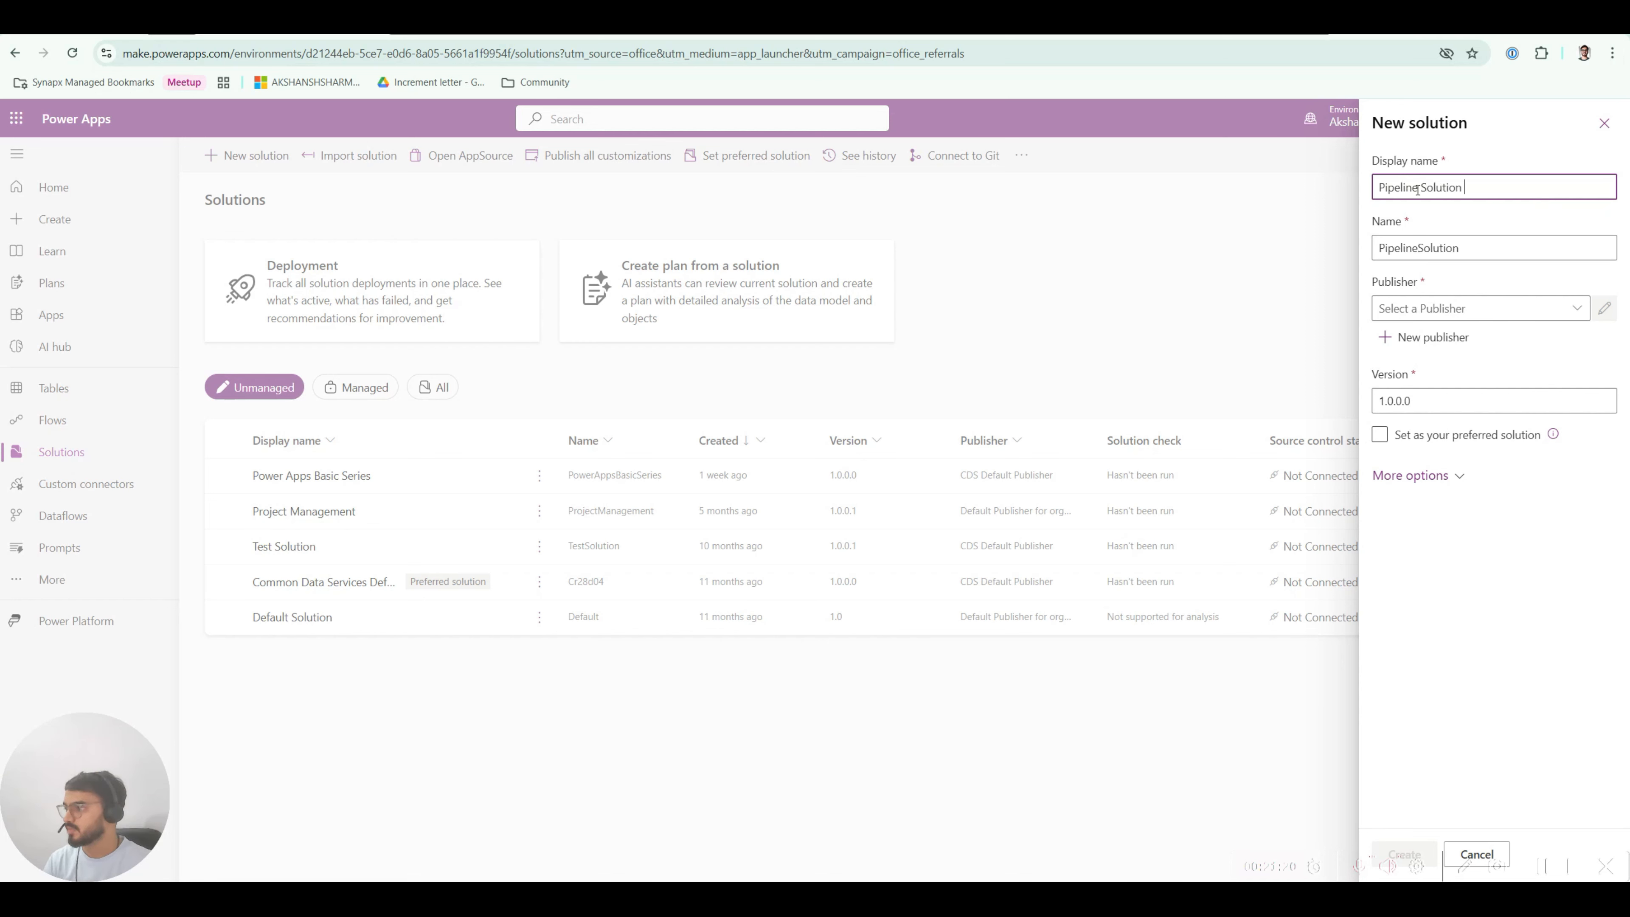
text(Video)
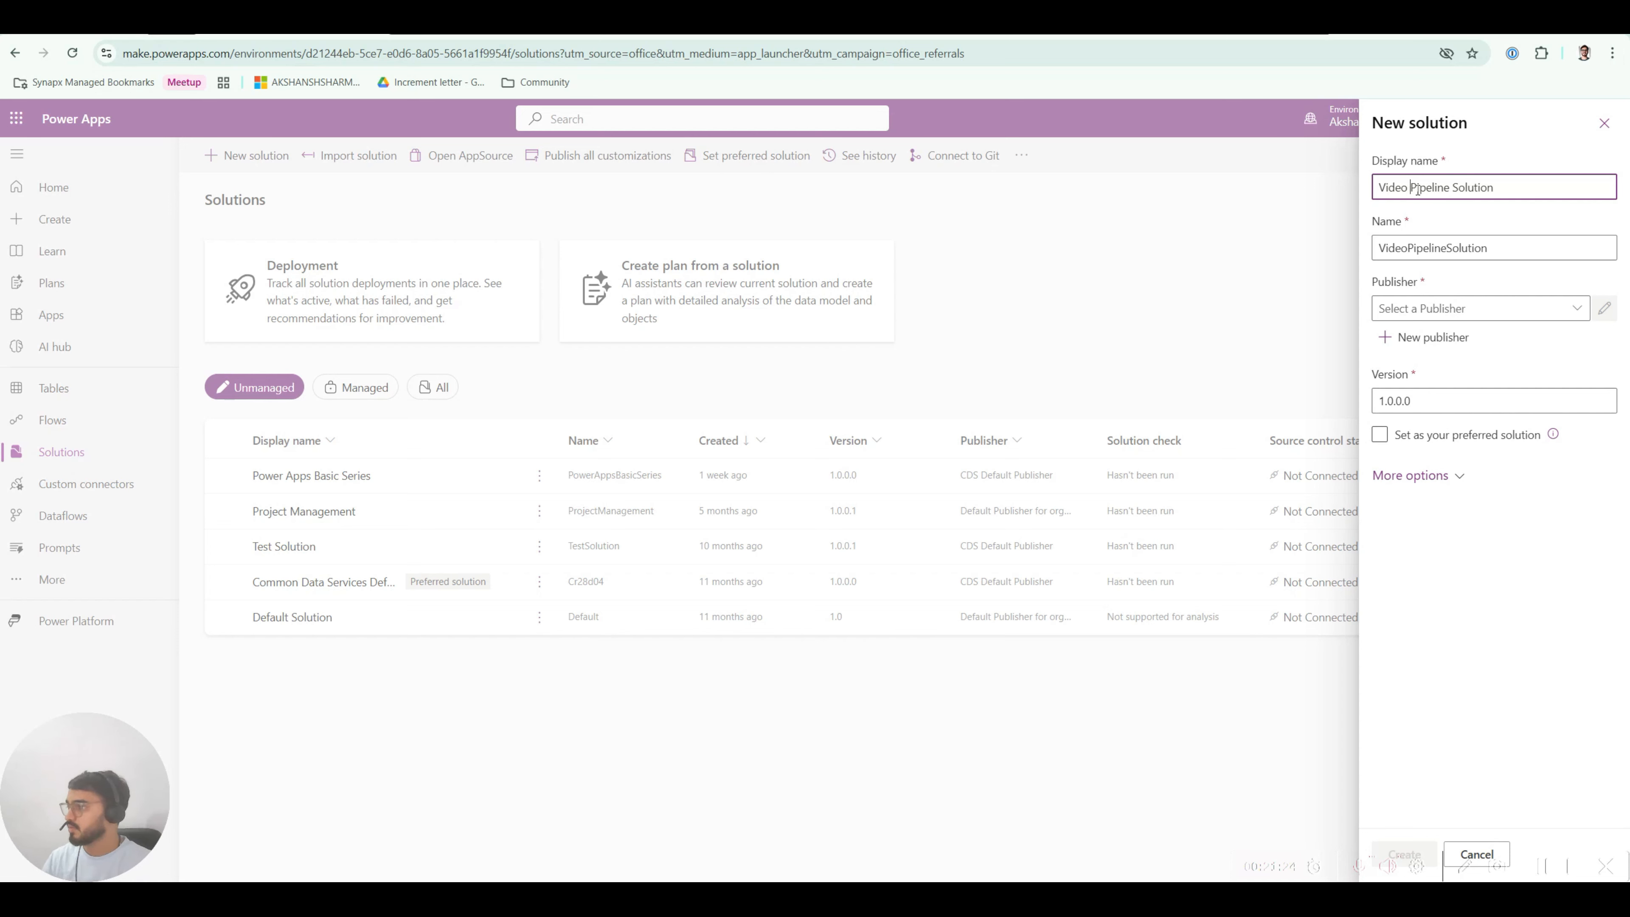
click(1427, 318)
click(1577, 308)
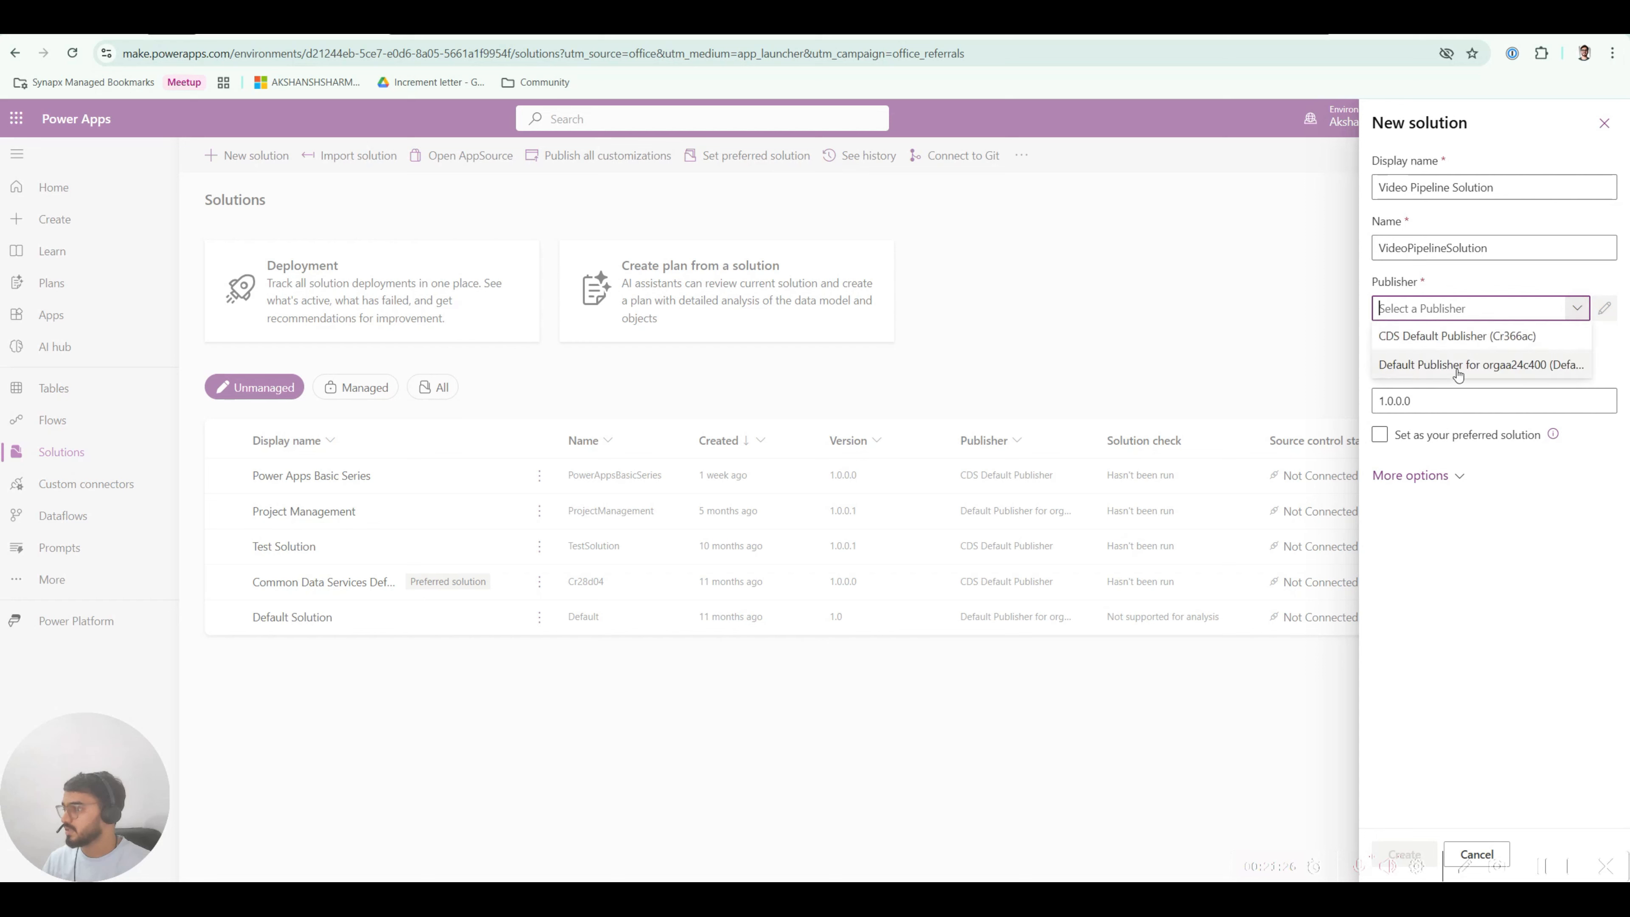
click(1441, 337)
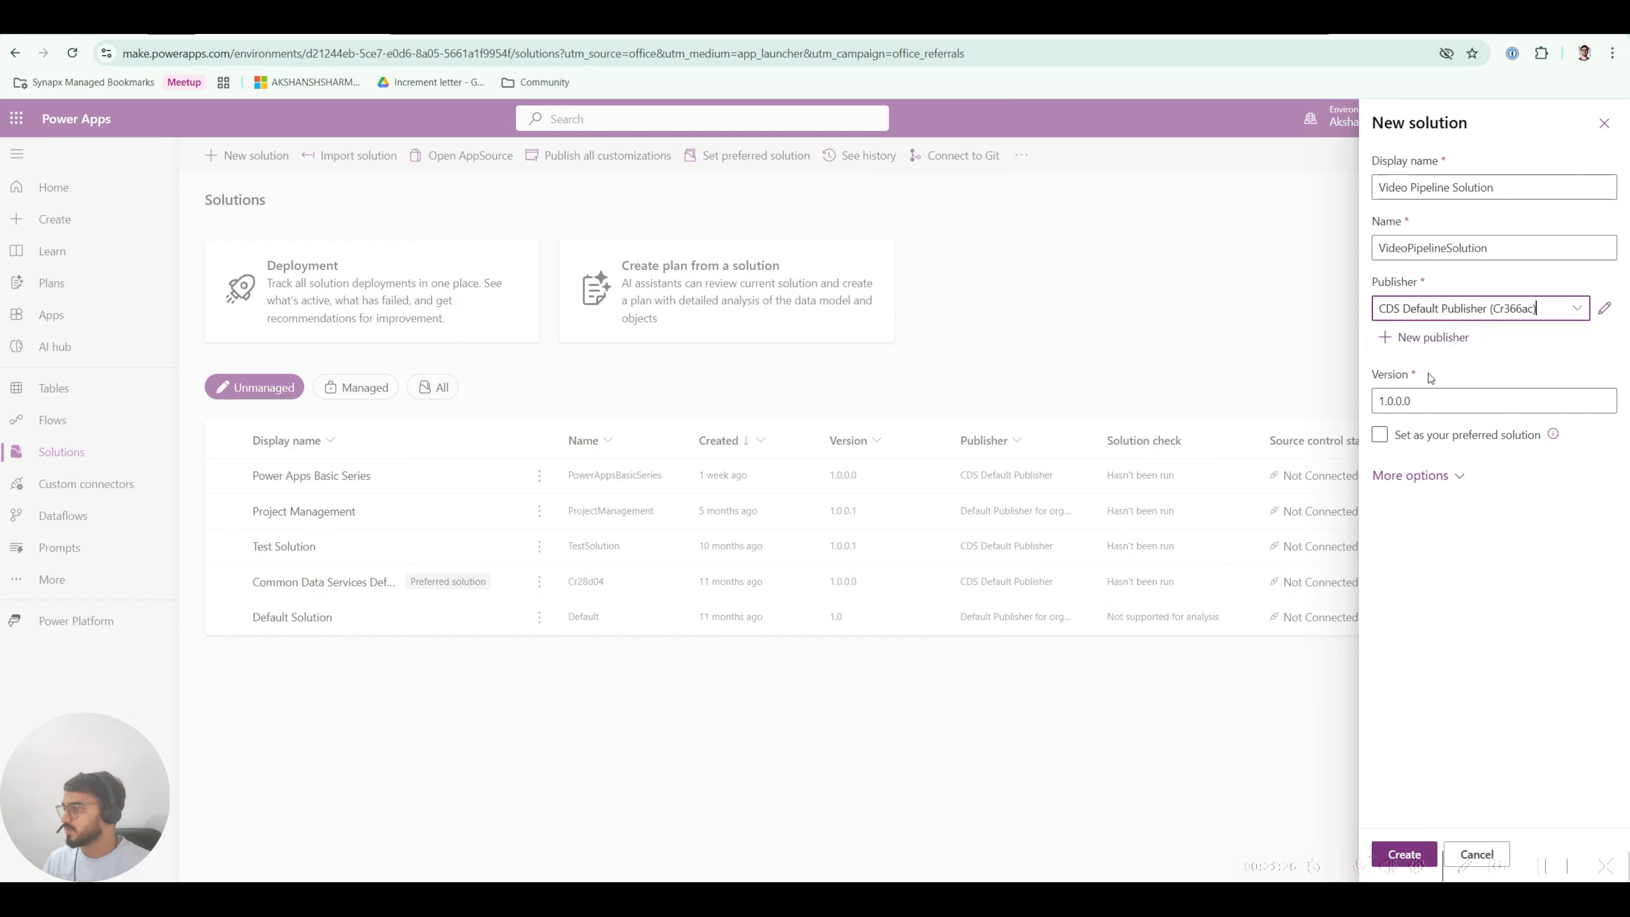
click(1409, 852)
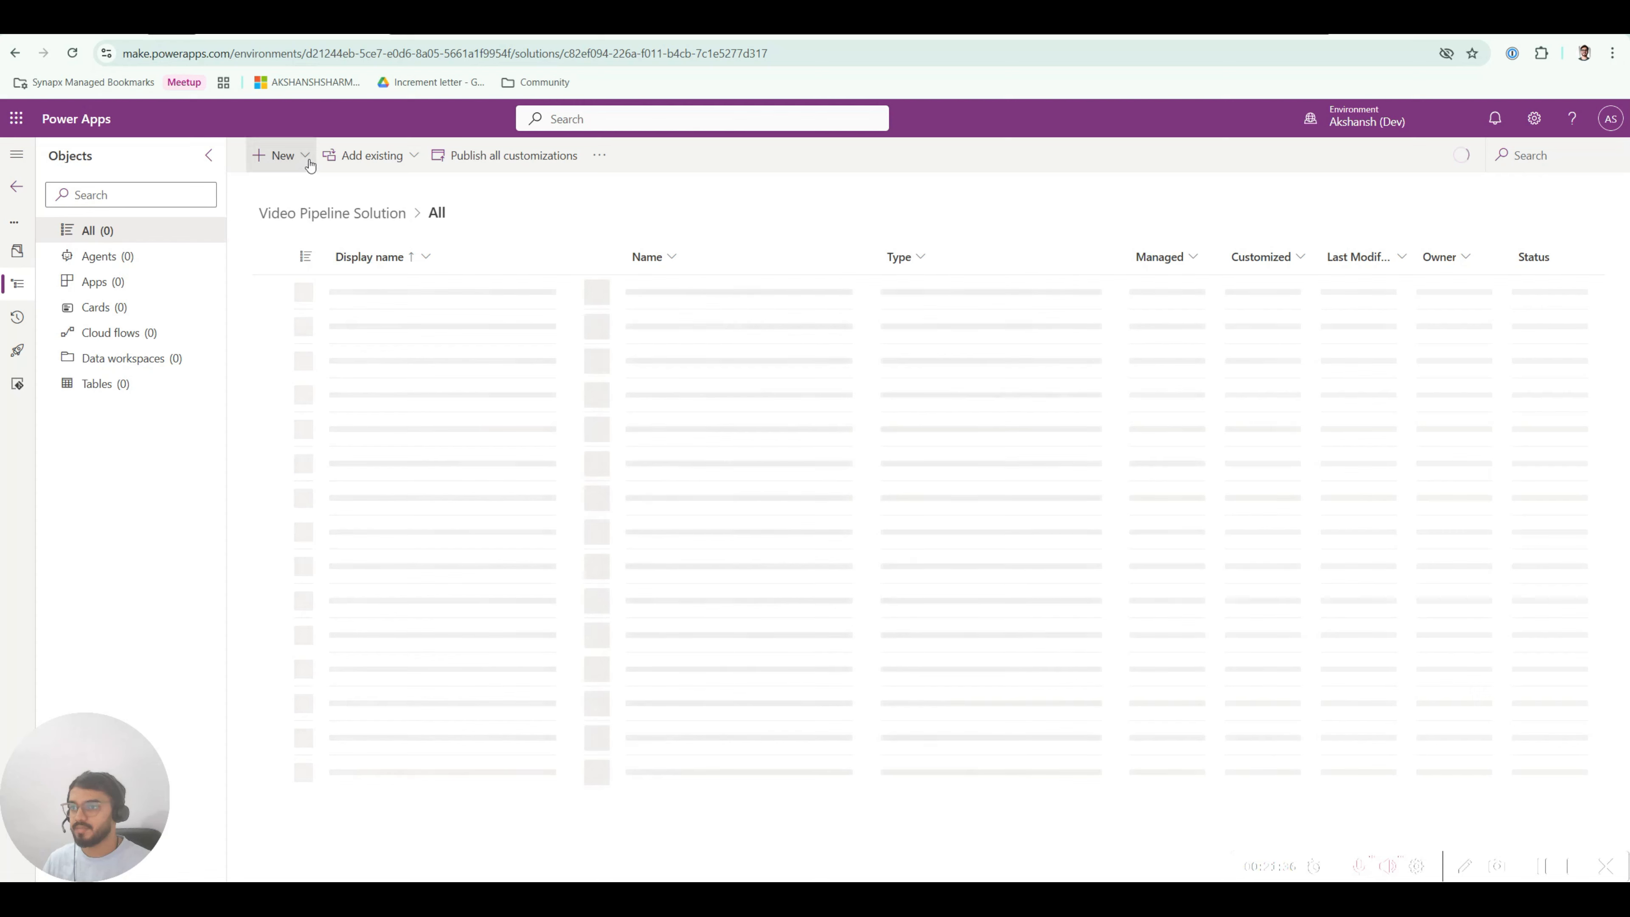
click(310, 165)
mouse_move(335, 424)
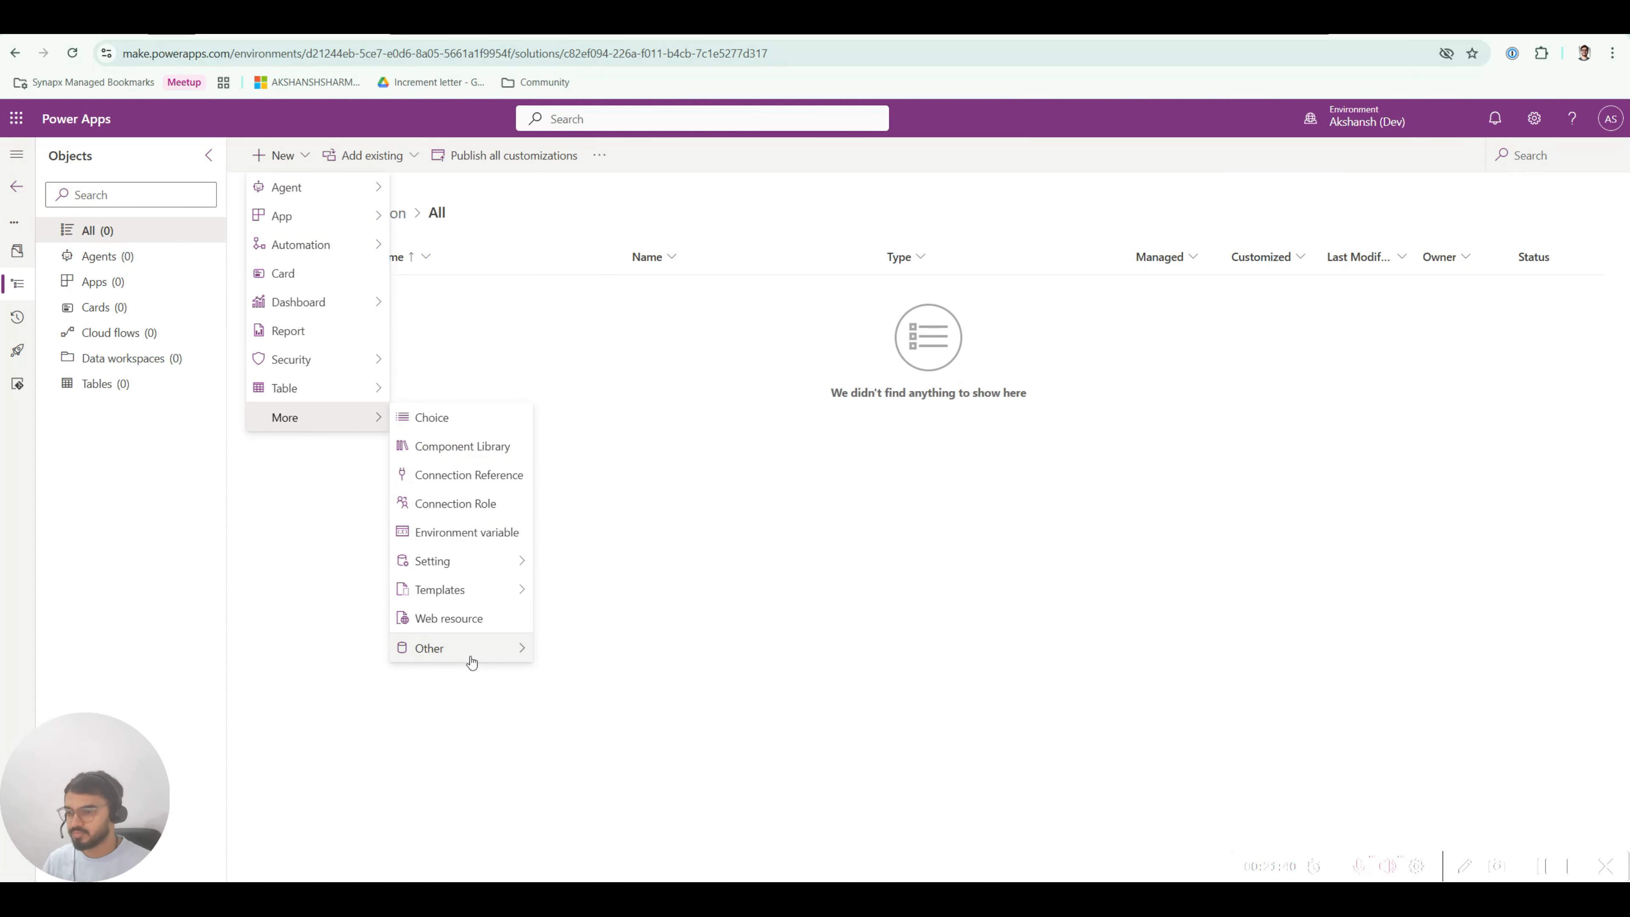
Step: Save a new Text environment variable 'Video Test Variable' with current value 'Test'
click(475, 544)
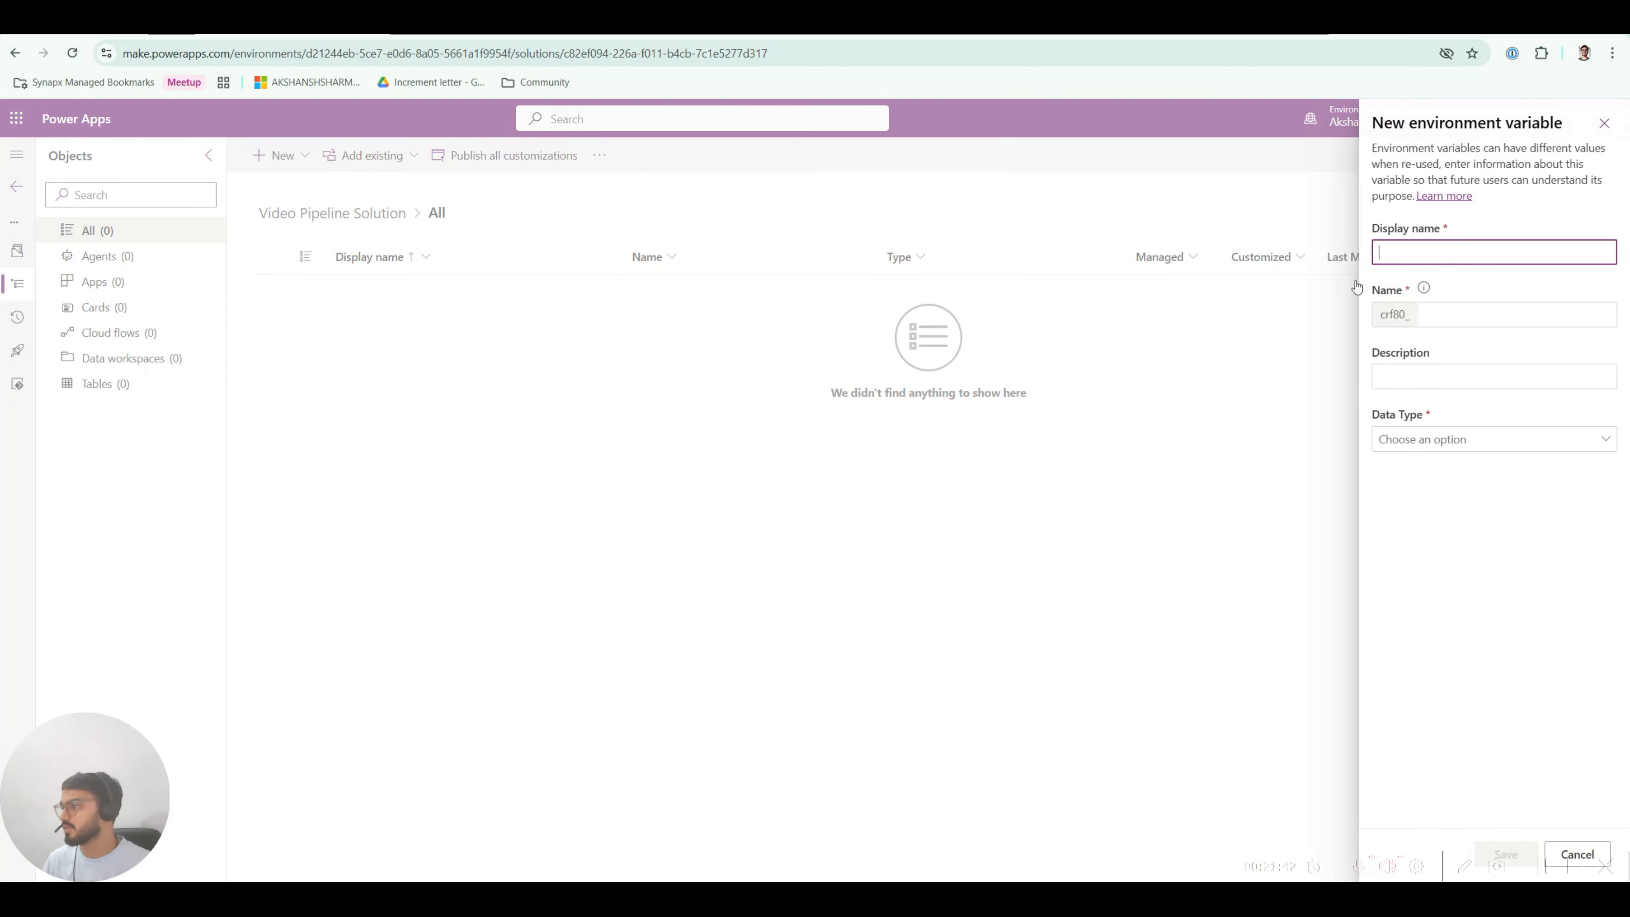
text(TEst)
key(BackSpace)
key(BackSpace)
key(BackSpace)
key(BackSpace)
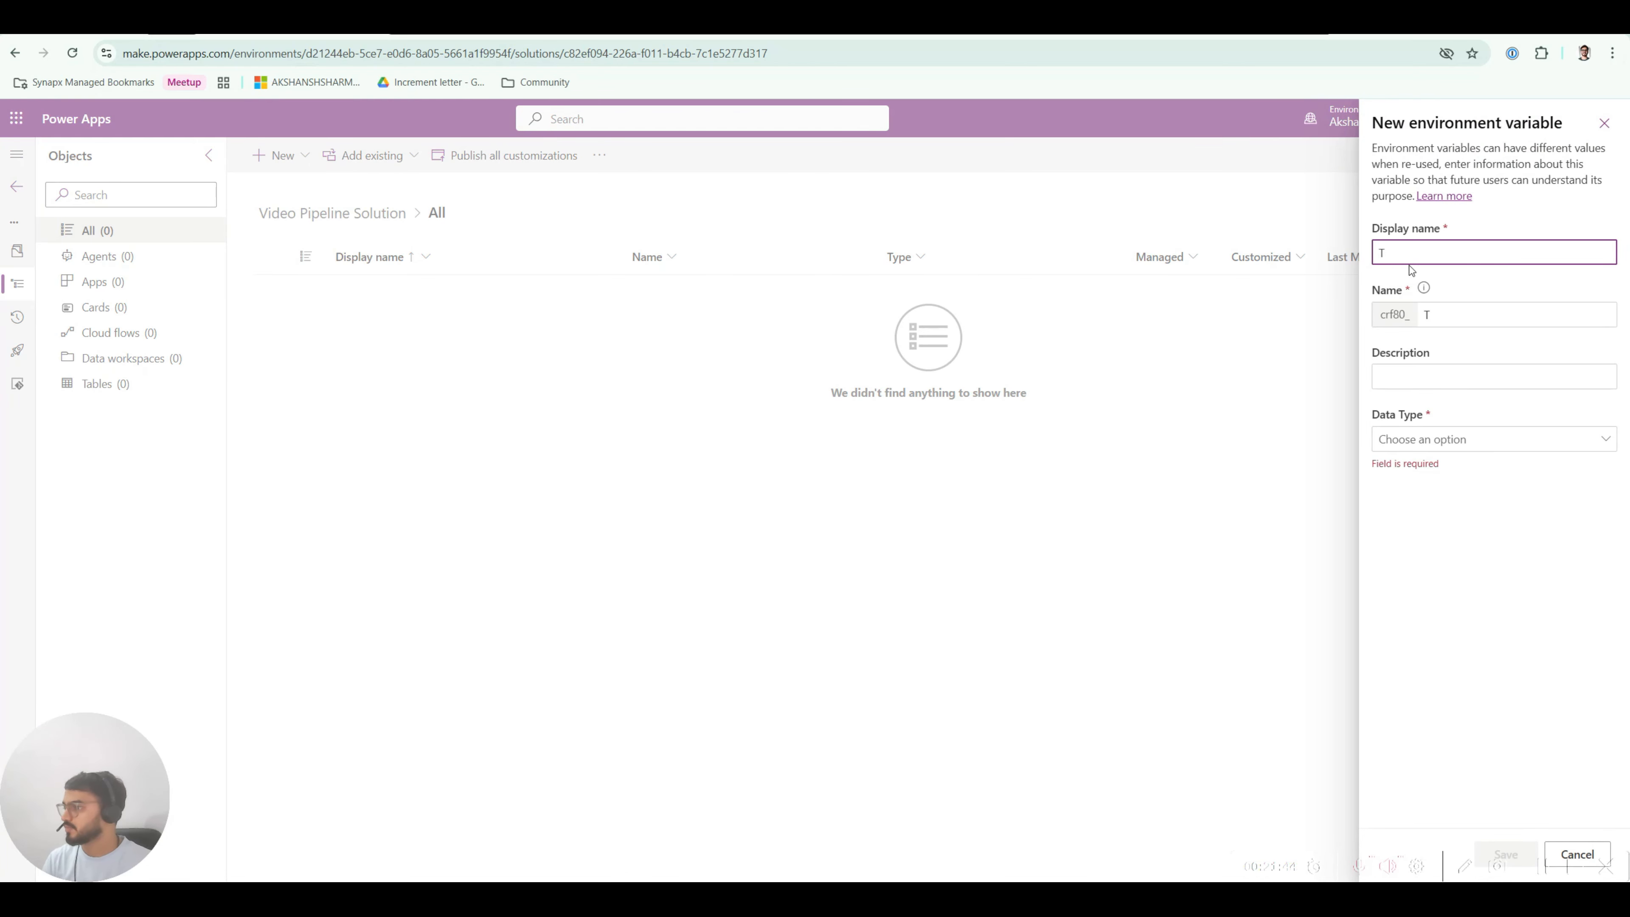
text(Video TEst)
key(BackSpace)
key(BackSpace)
key(BackSpace)
text(est )
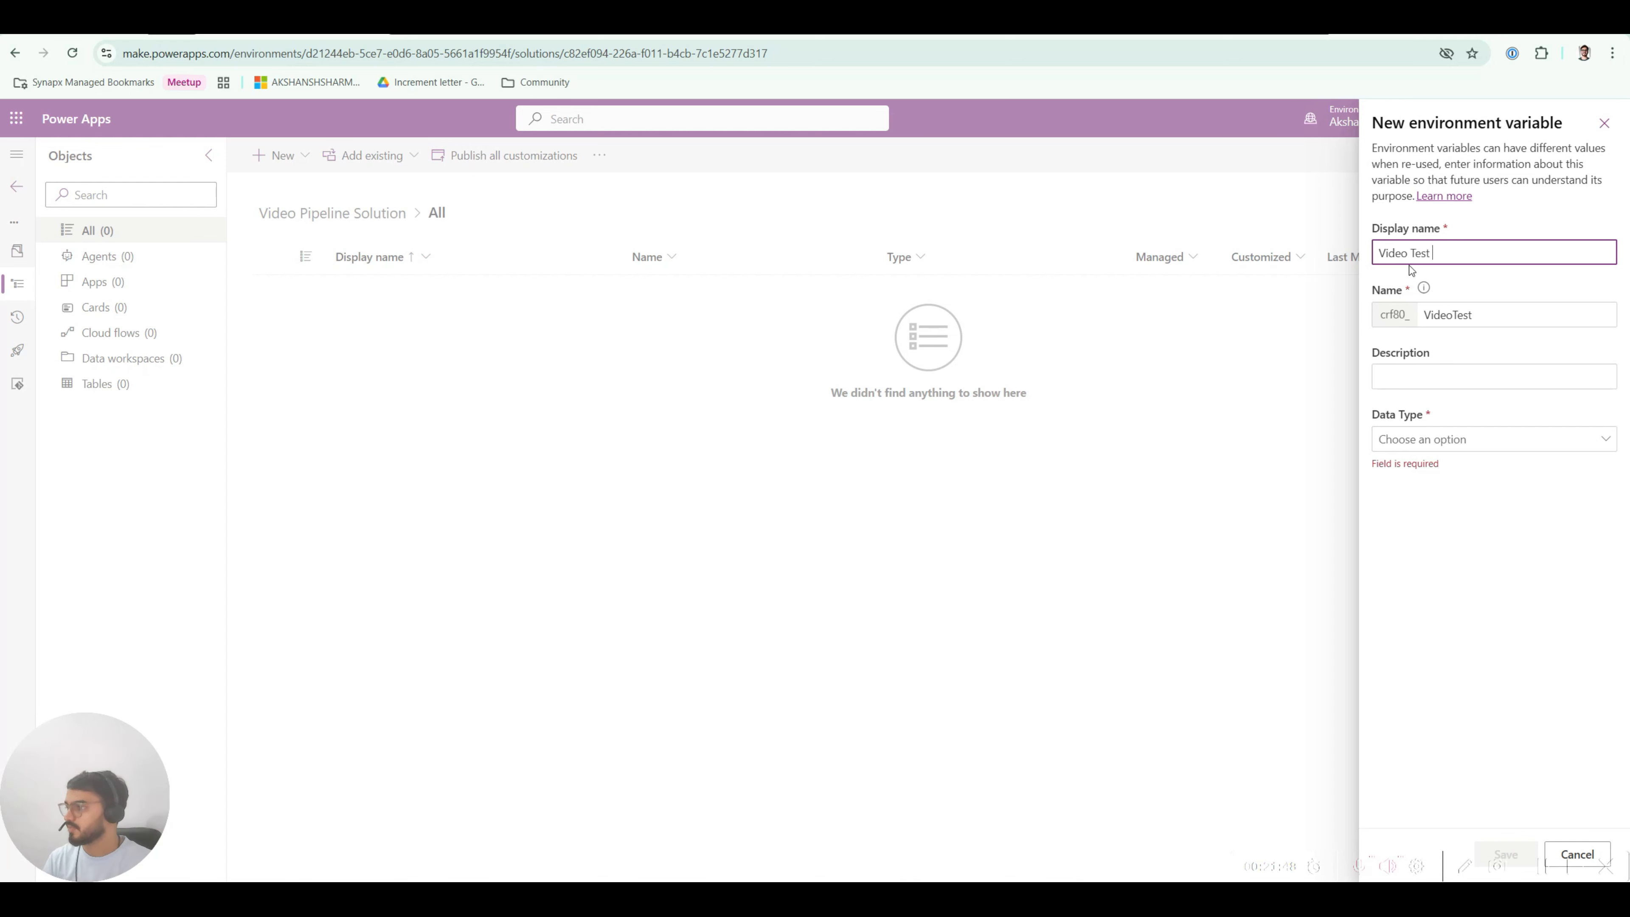
text(Variable)
click(1437, 442)
click(1432, 513)
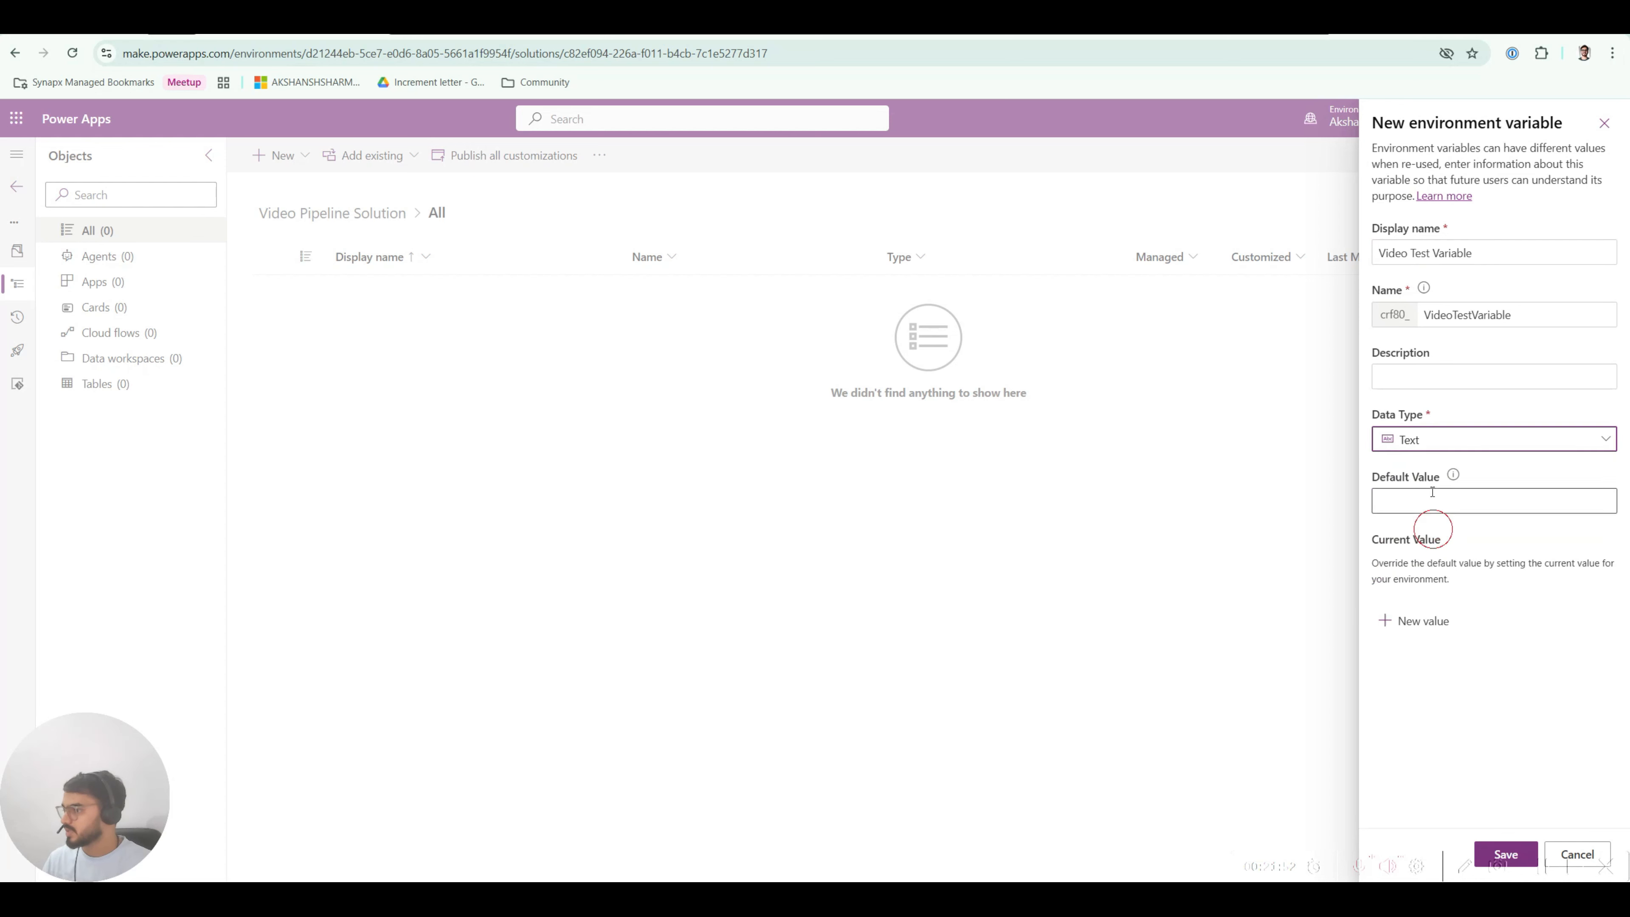
click(1425, 618)
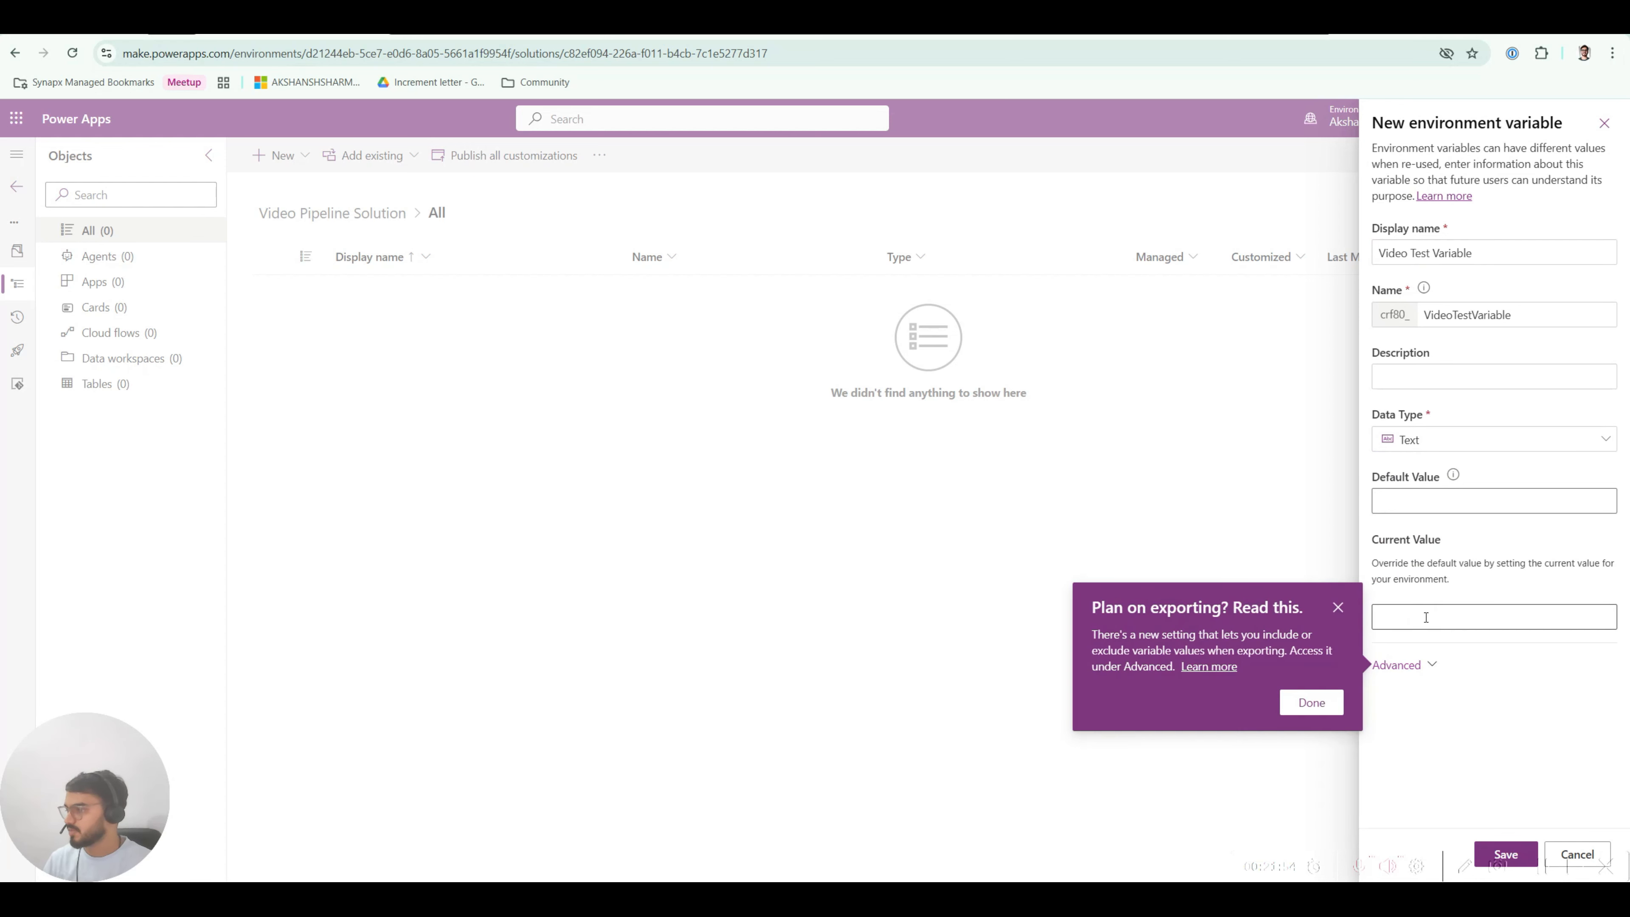
click(1369, 620)
click(1425, 621)
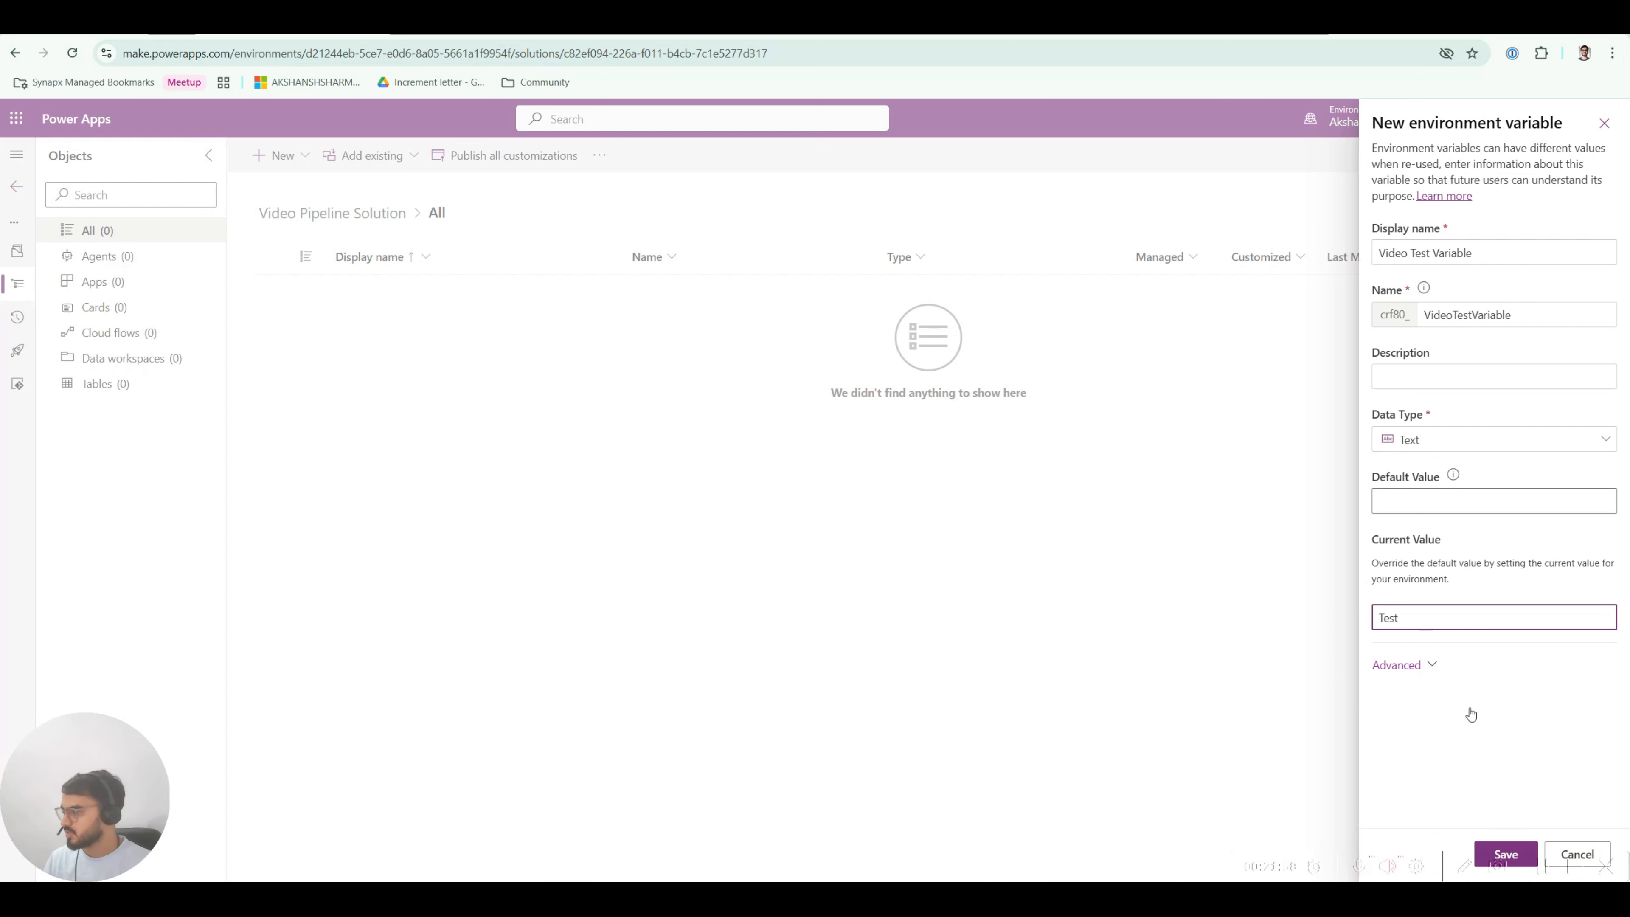
click(1521, 851)
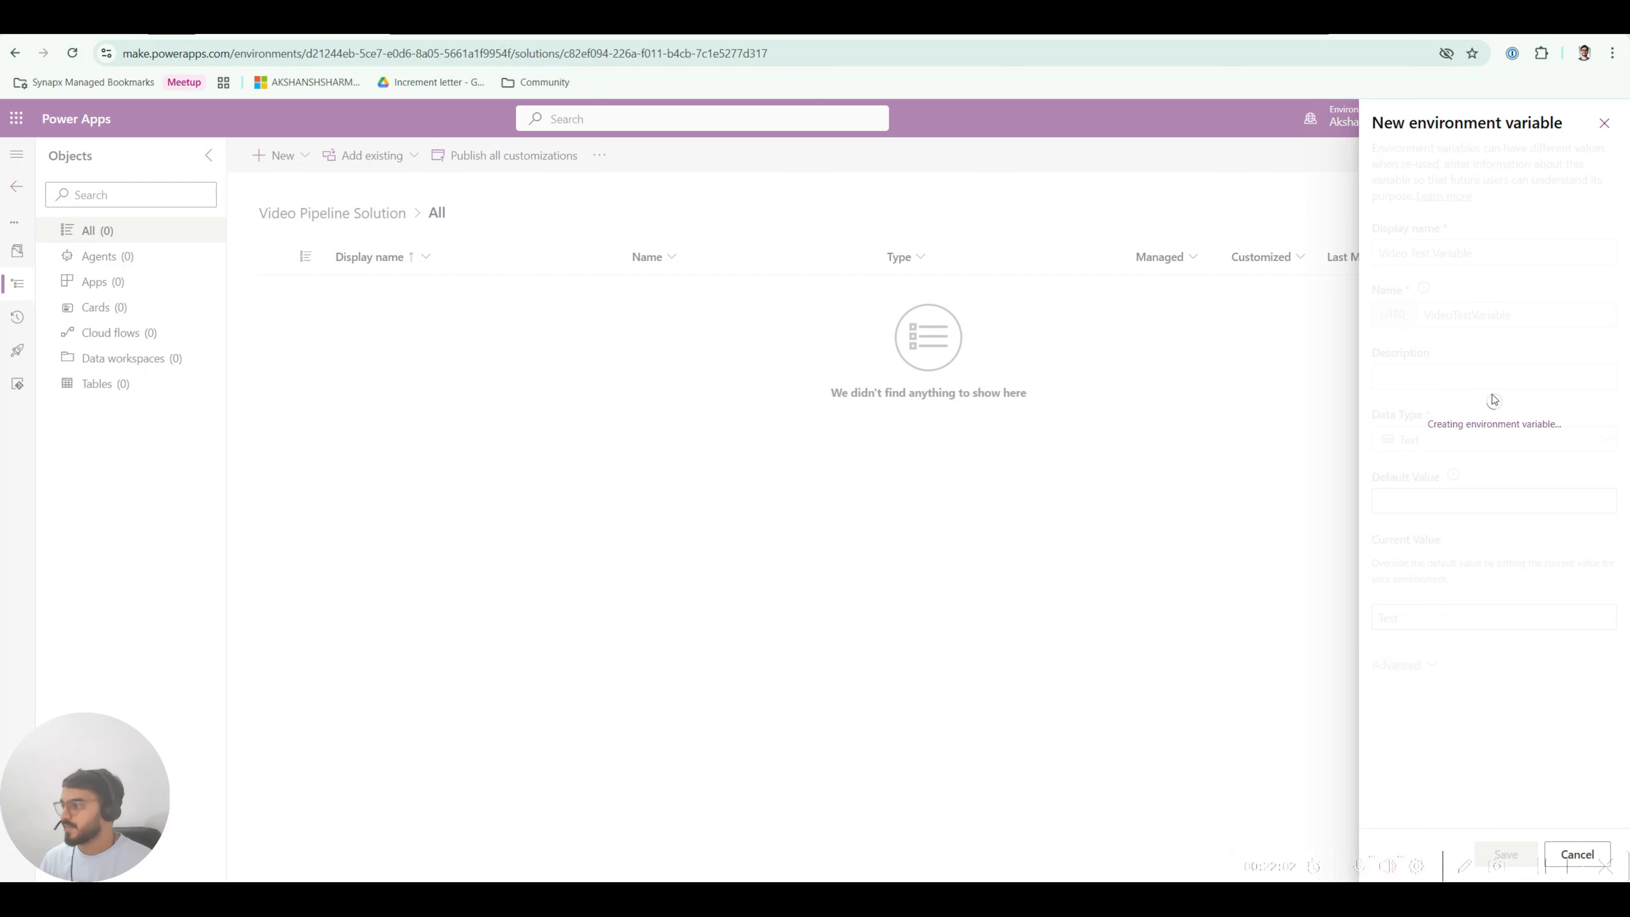
Step: Duplicate the browser tab to reload the solution and switch to the copy
right_click(329, 35)
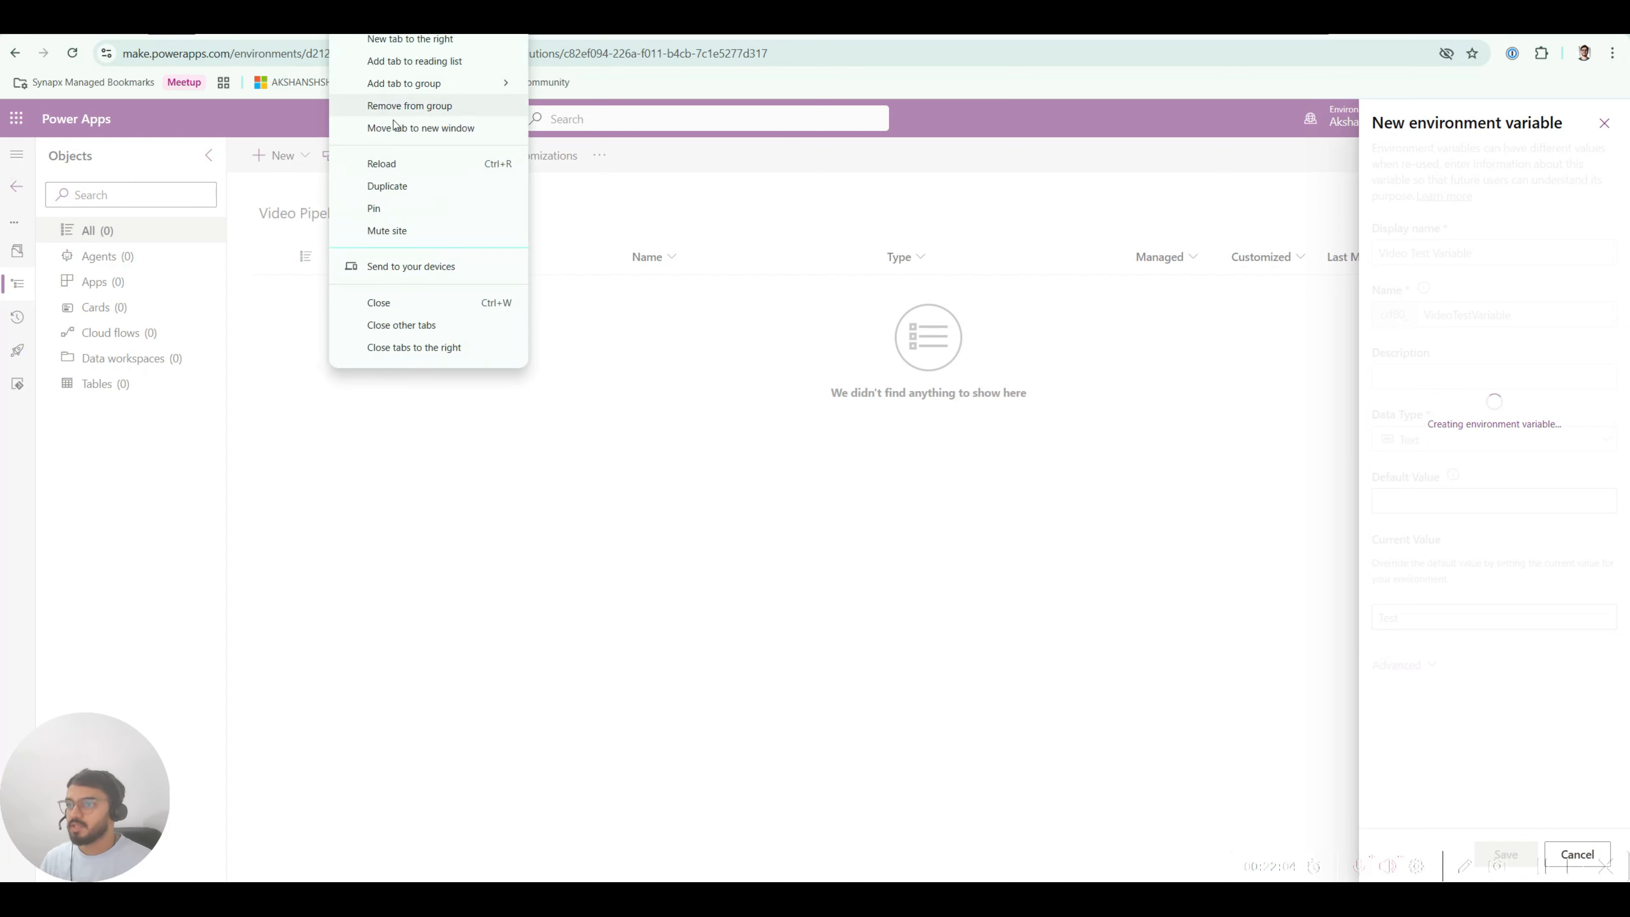
click(392, 186)
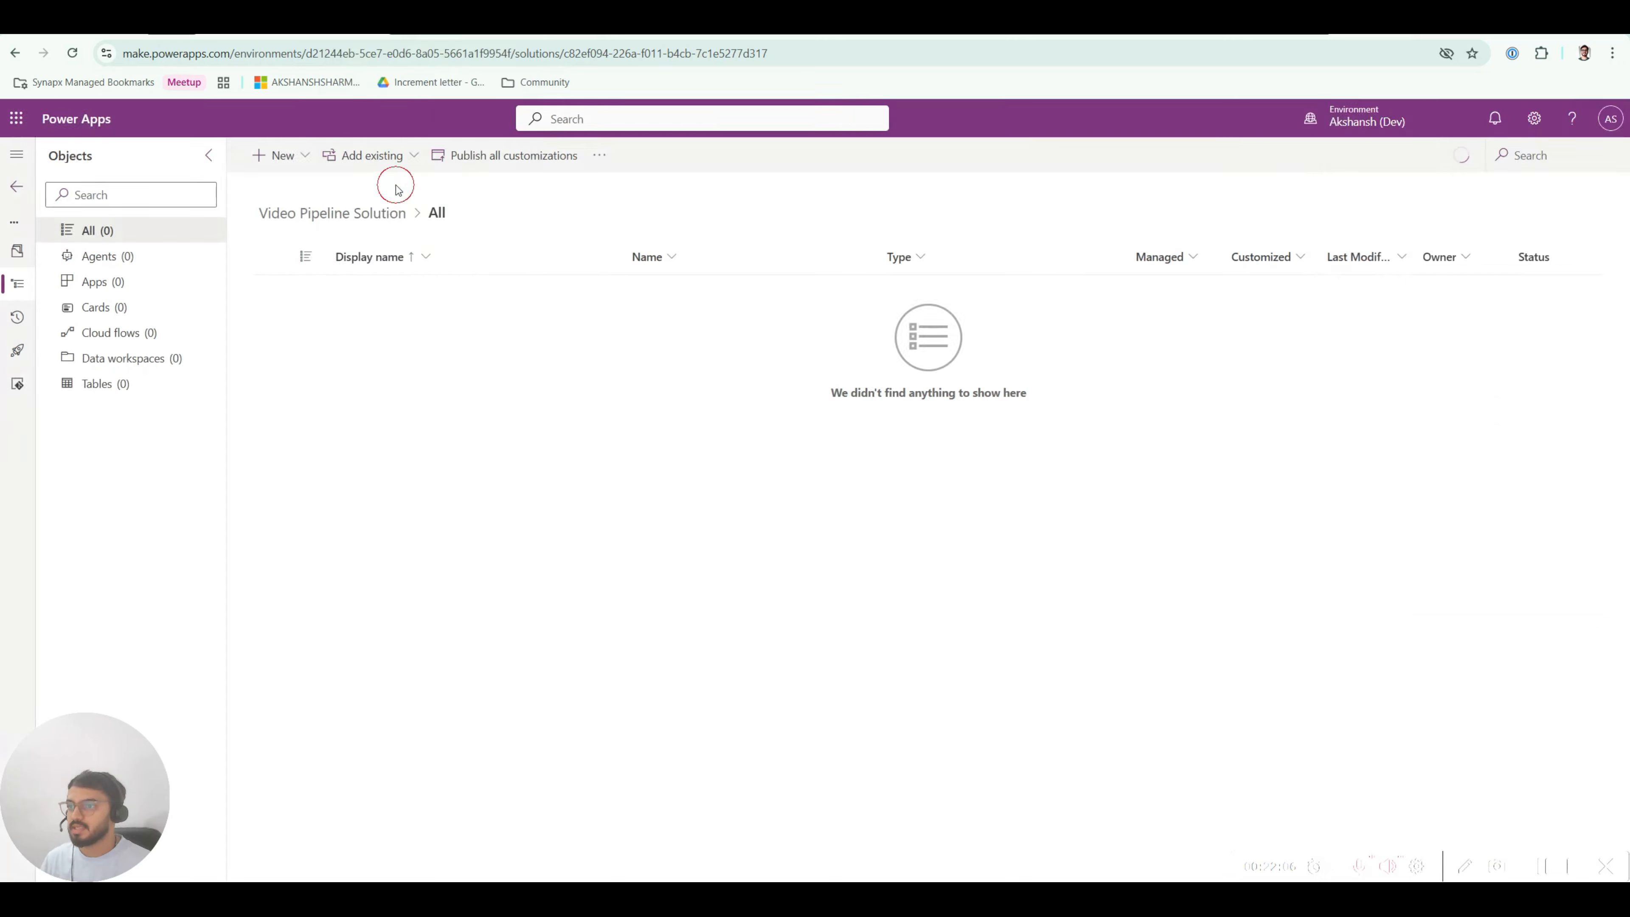
click(451, 35)
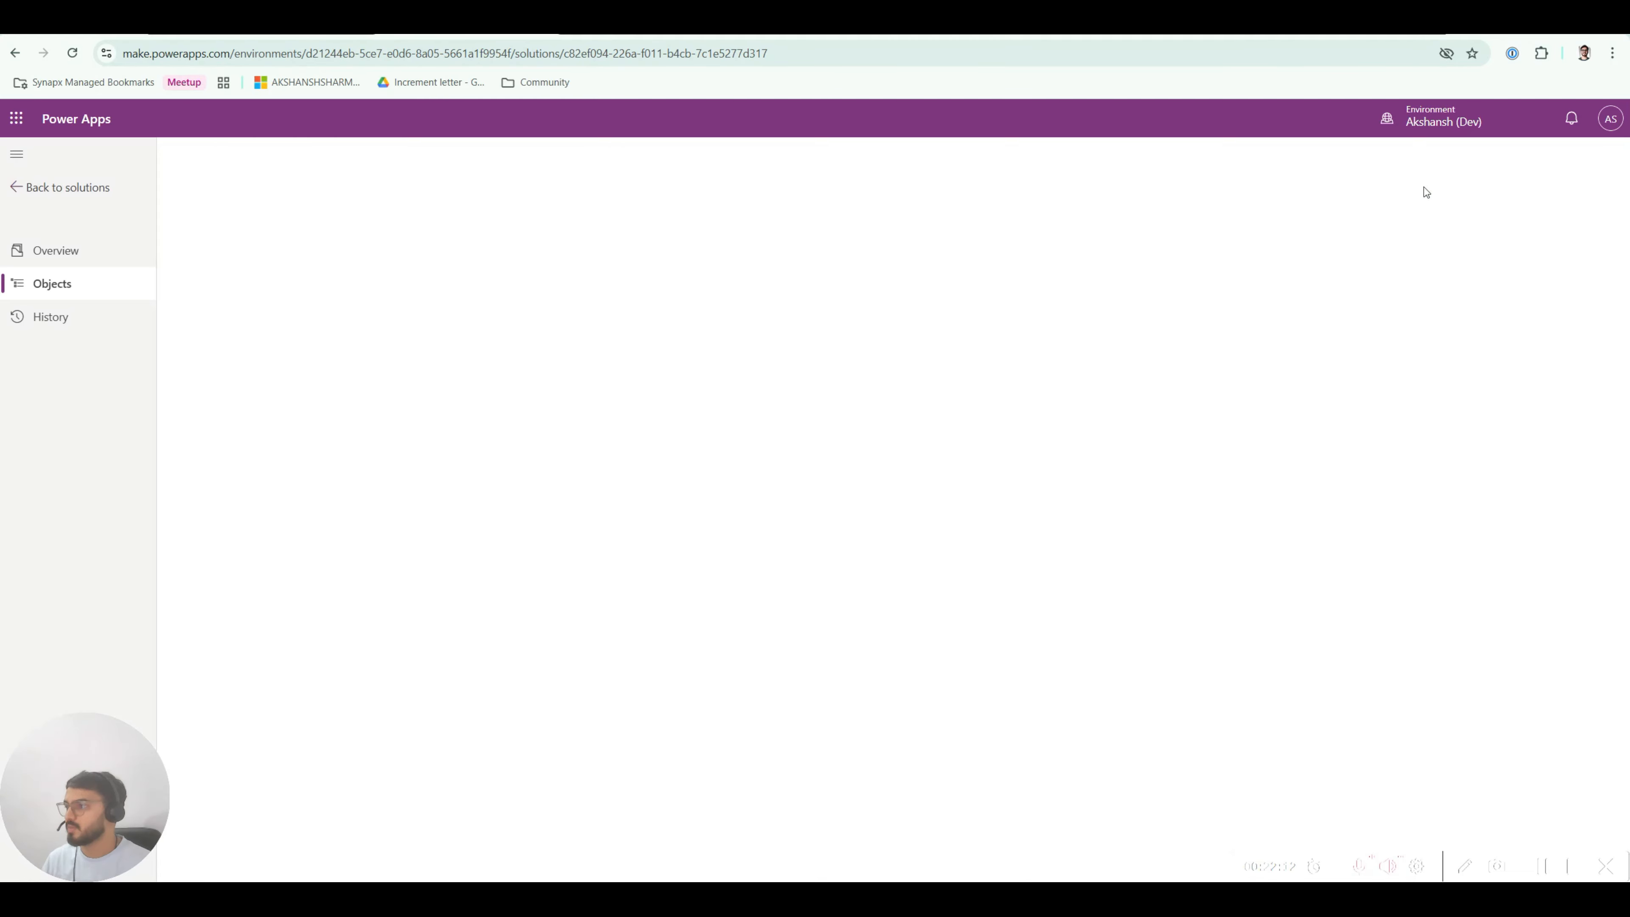
Step: Switch the duplicated tab to UAT, view its Managed solutions, then return to the Dev tab
click(1434, 125)
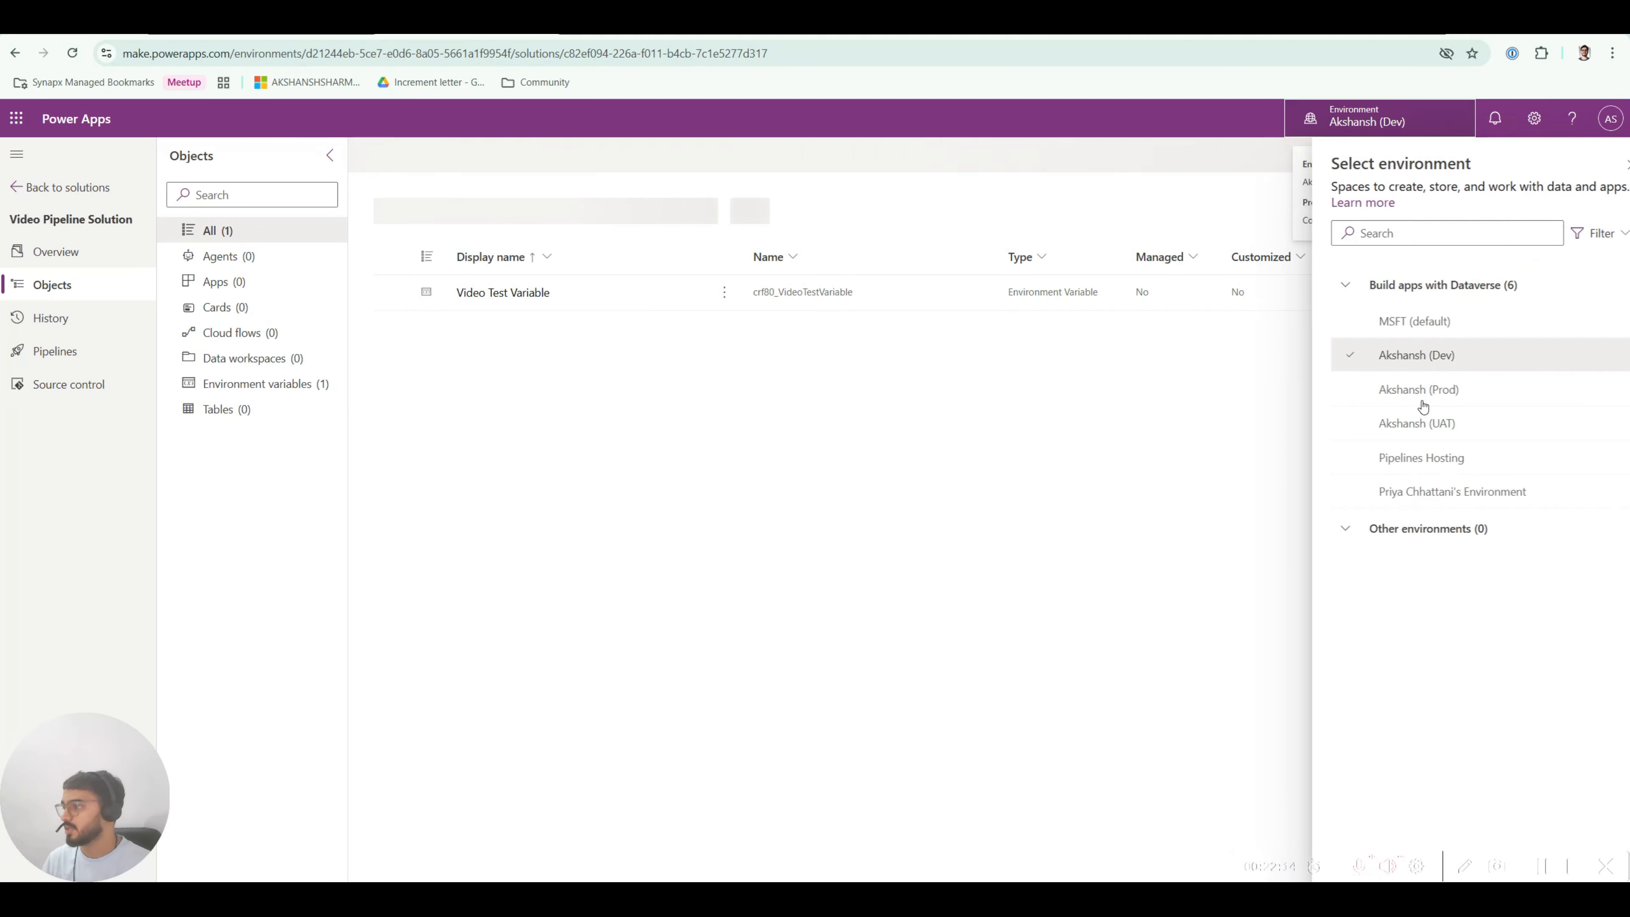
click(1428, 423)
click(1375, 128)
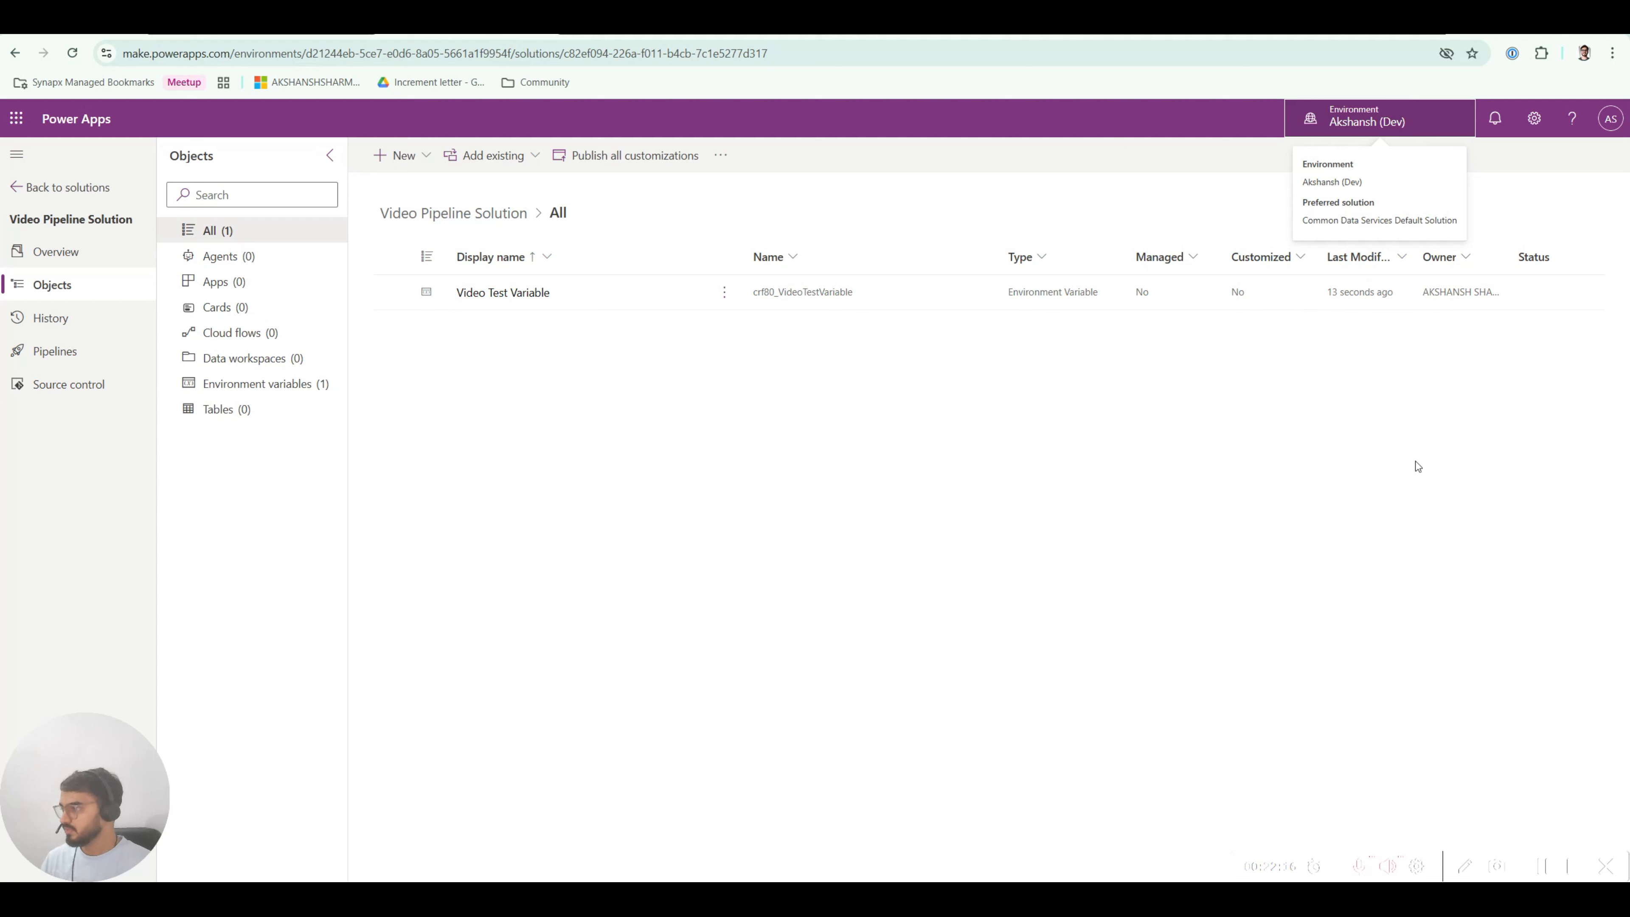
key(Return)
click(1436, 426)
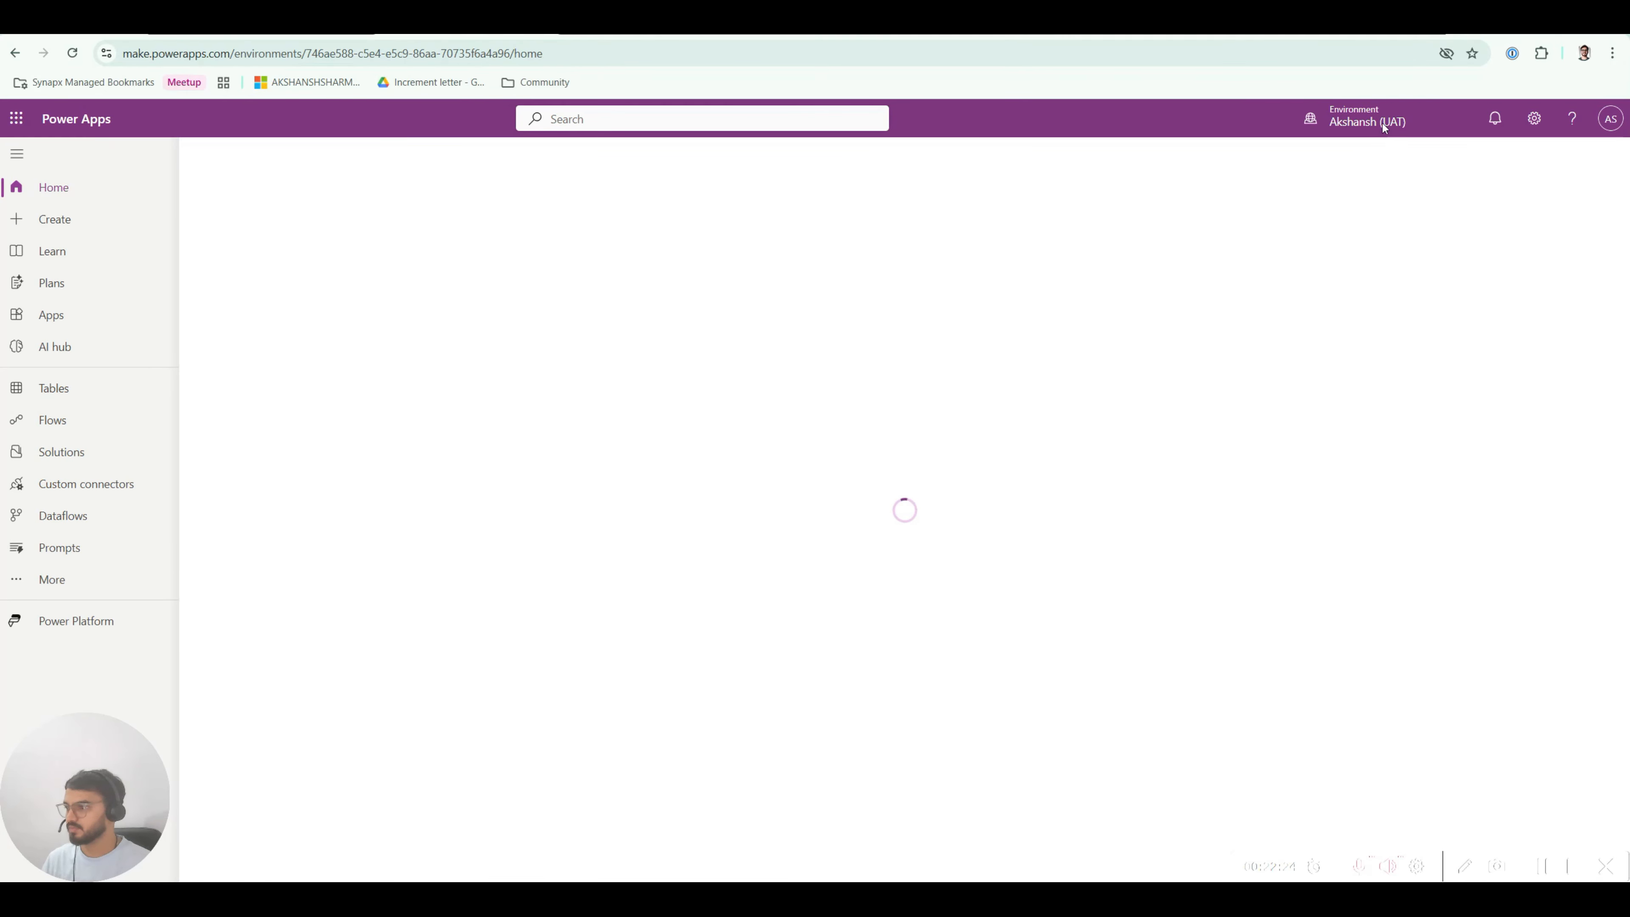
click(61, 451)
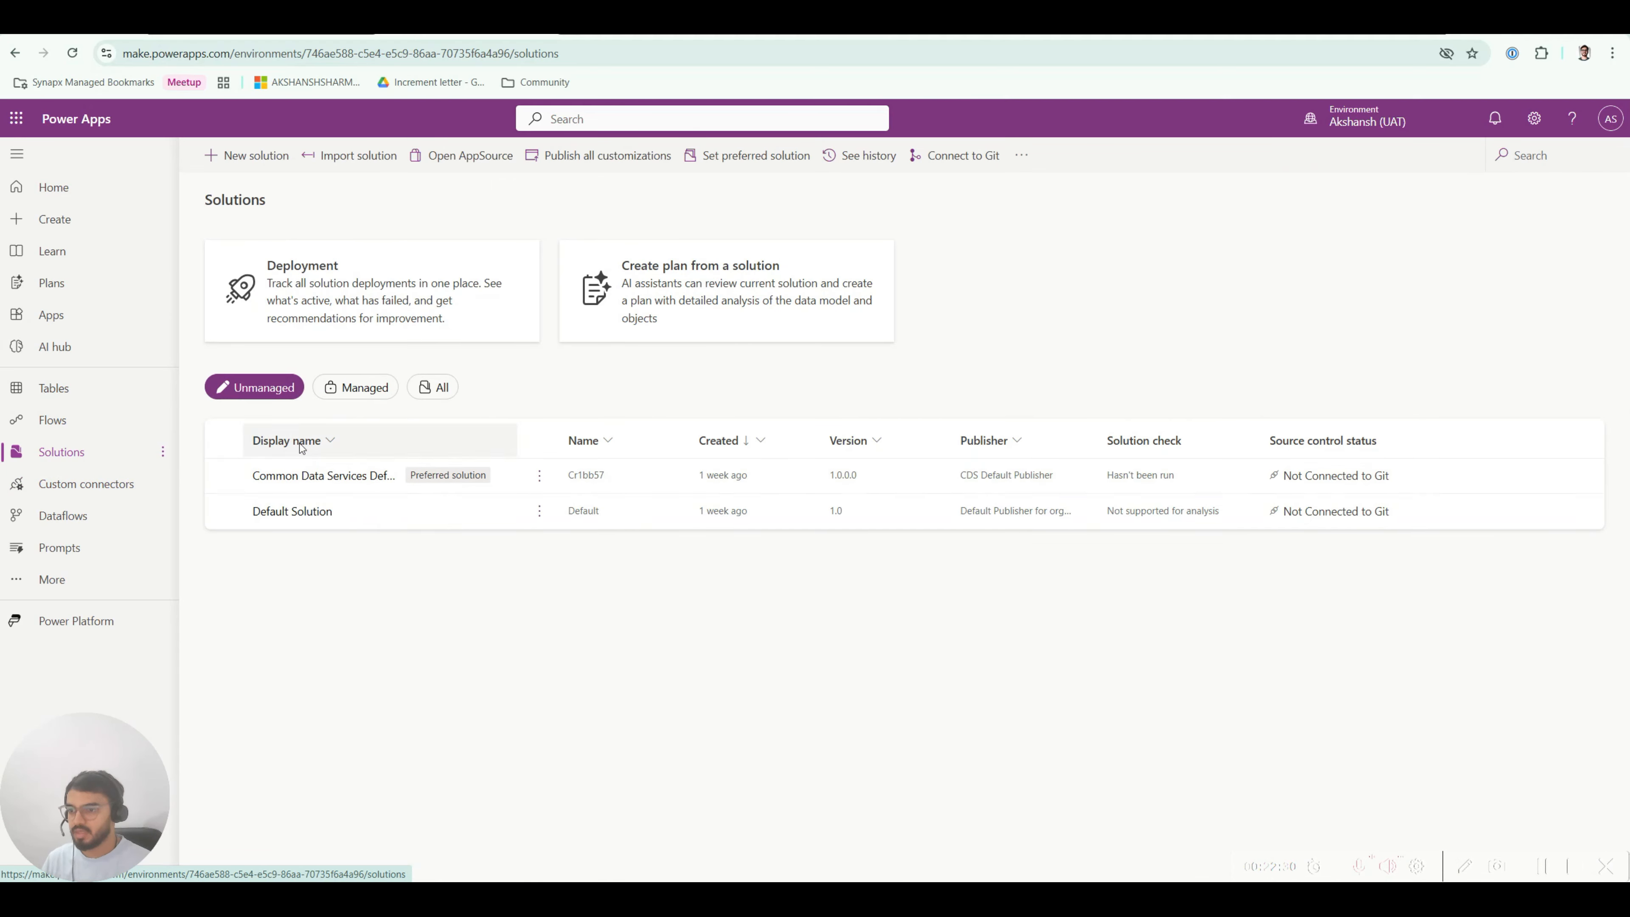
click(350, 389)
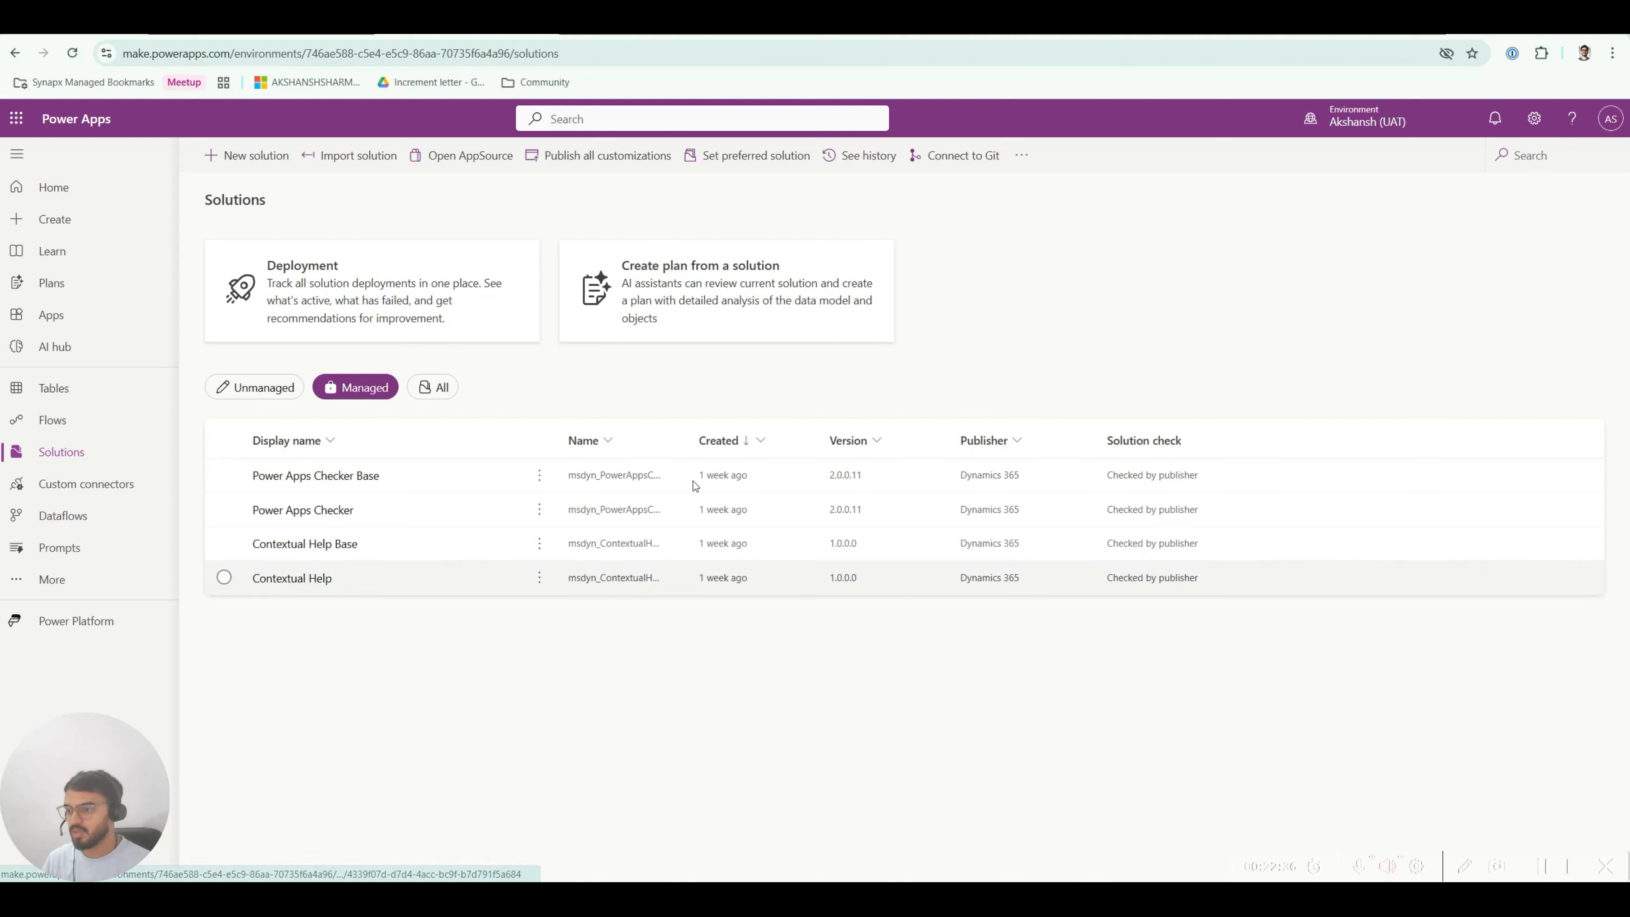
click(276, 24)
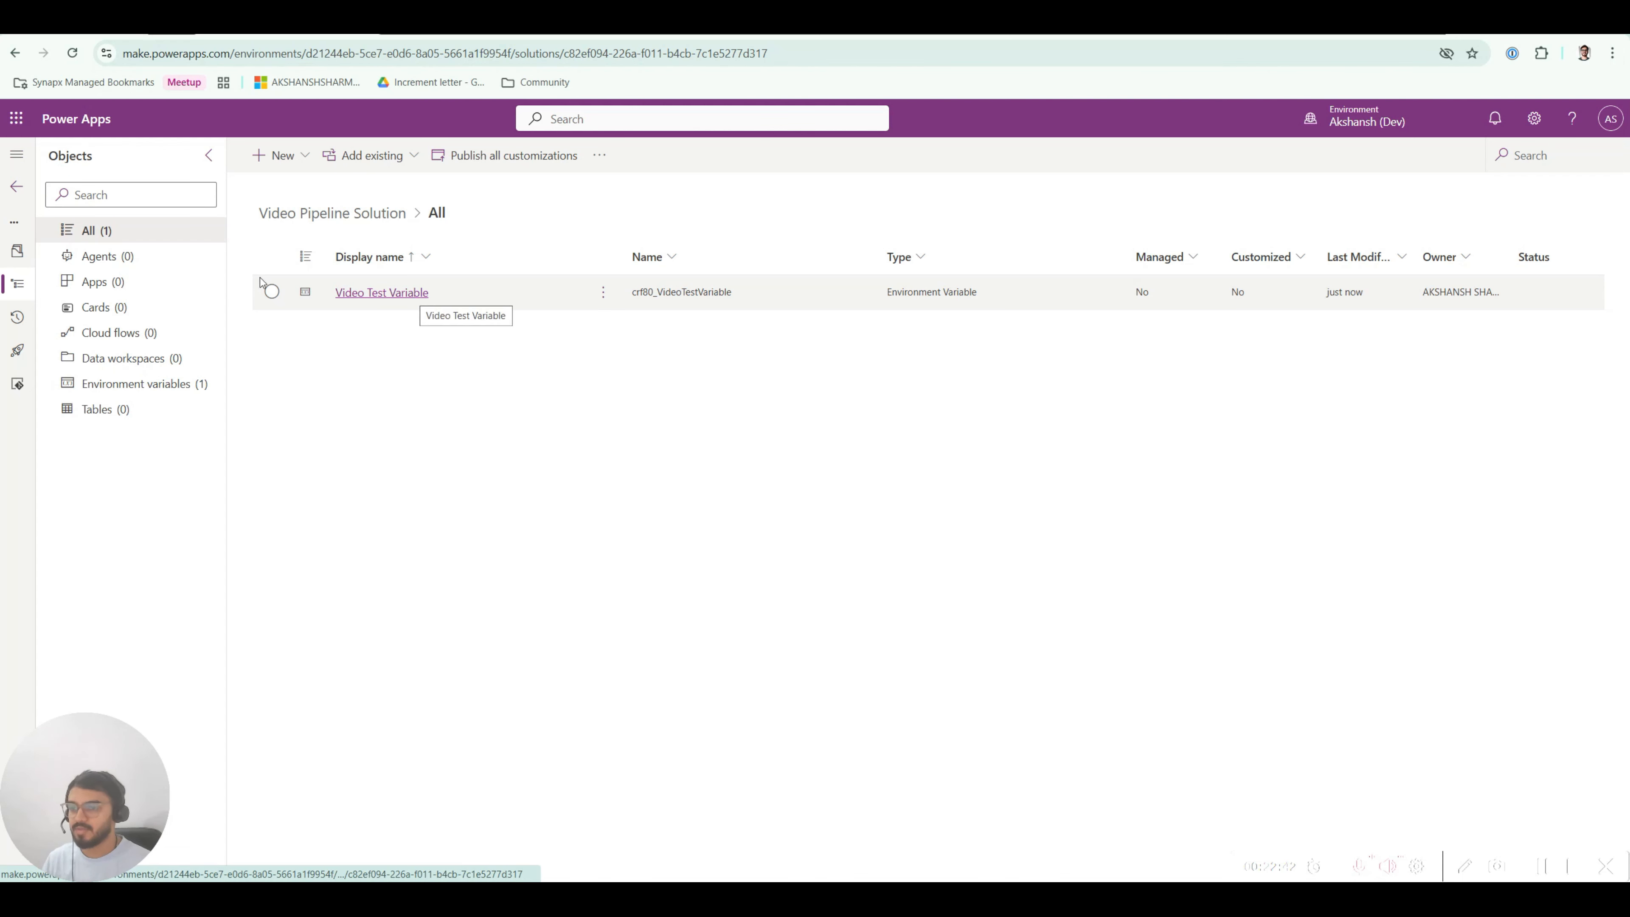
Step: On the solution's Pipelines page for AS Personal Pipeline, choose Deploy here on DEV to UAT
click(19, 355)
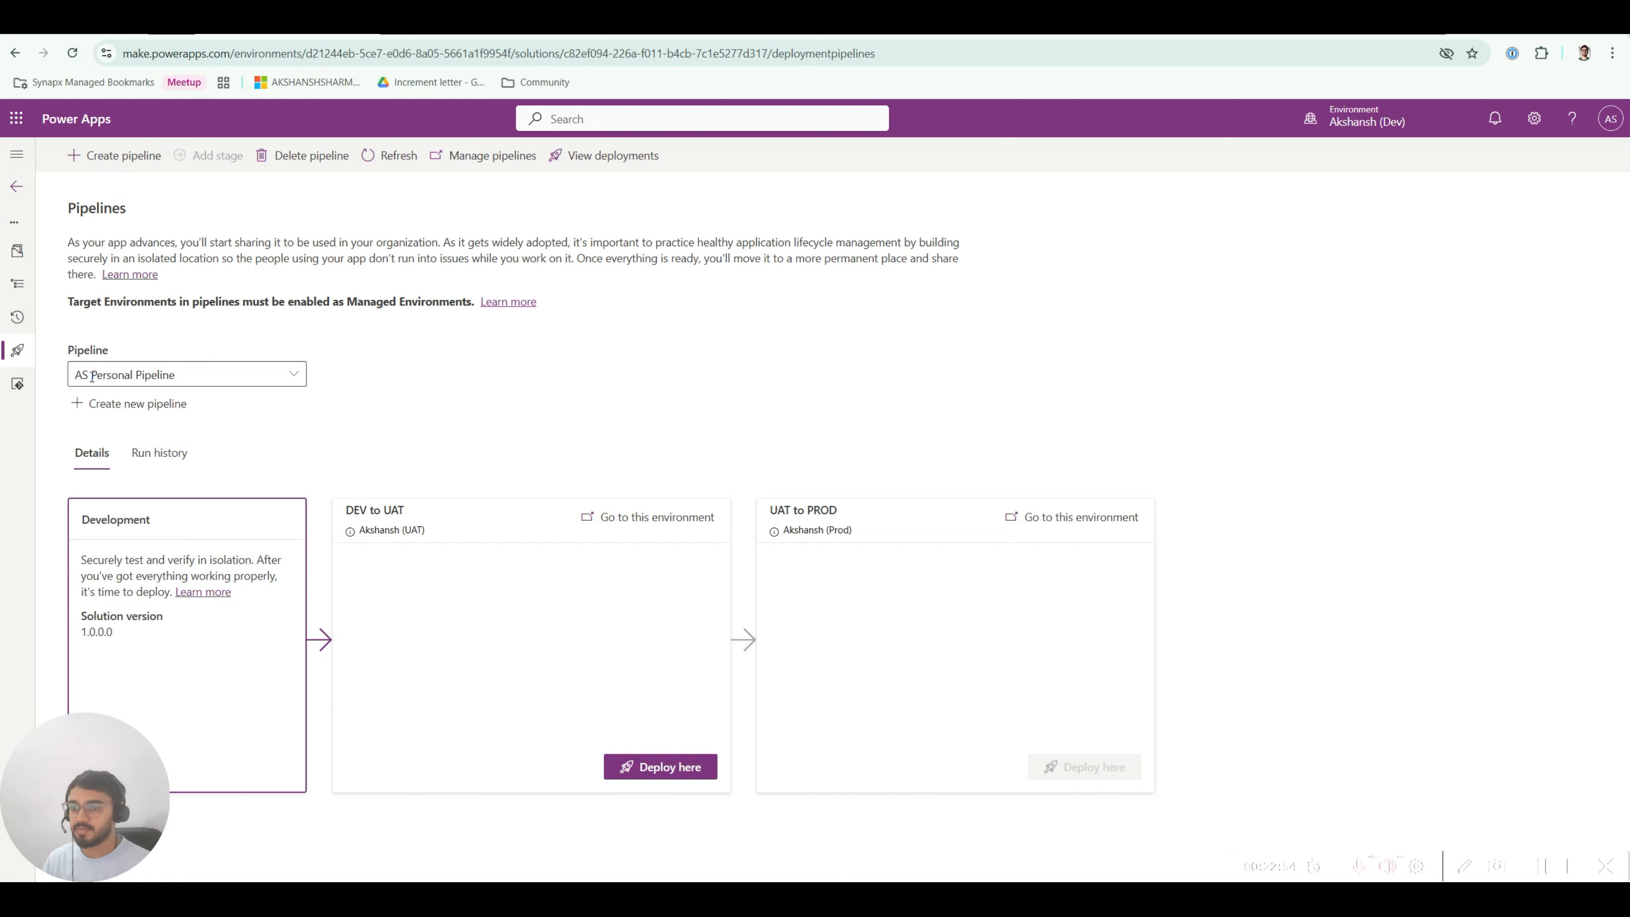
drag(79, 376, 184, 383)
click(249, 436)
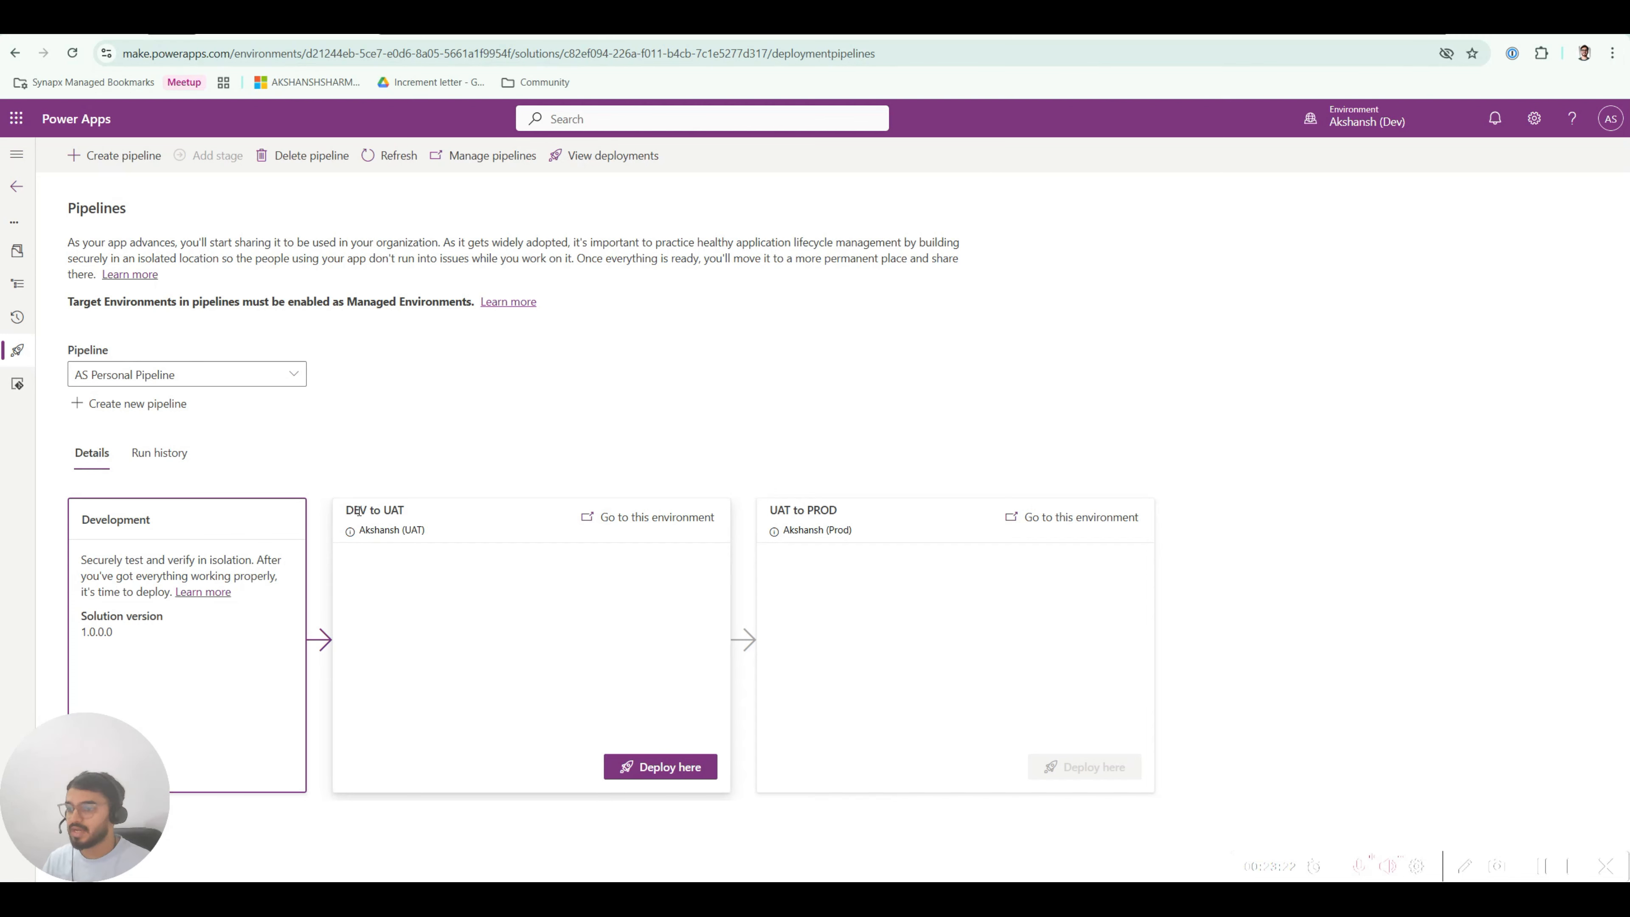
drag(781, 510, 848, 507)
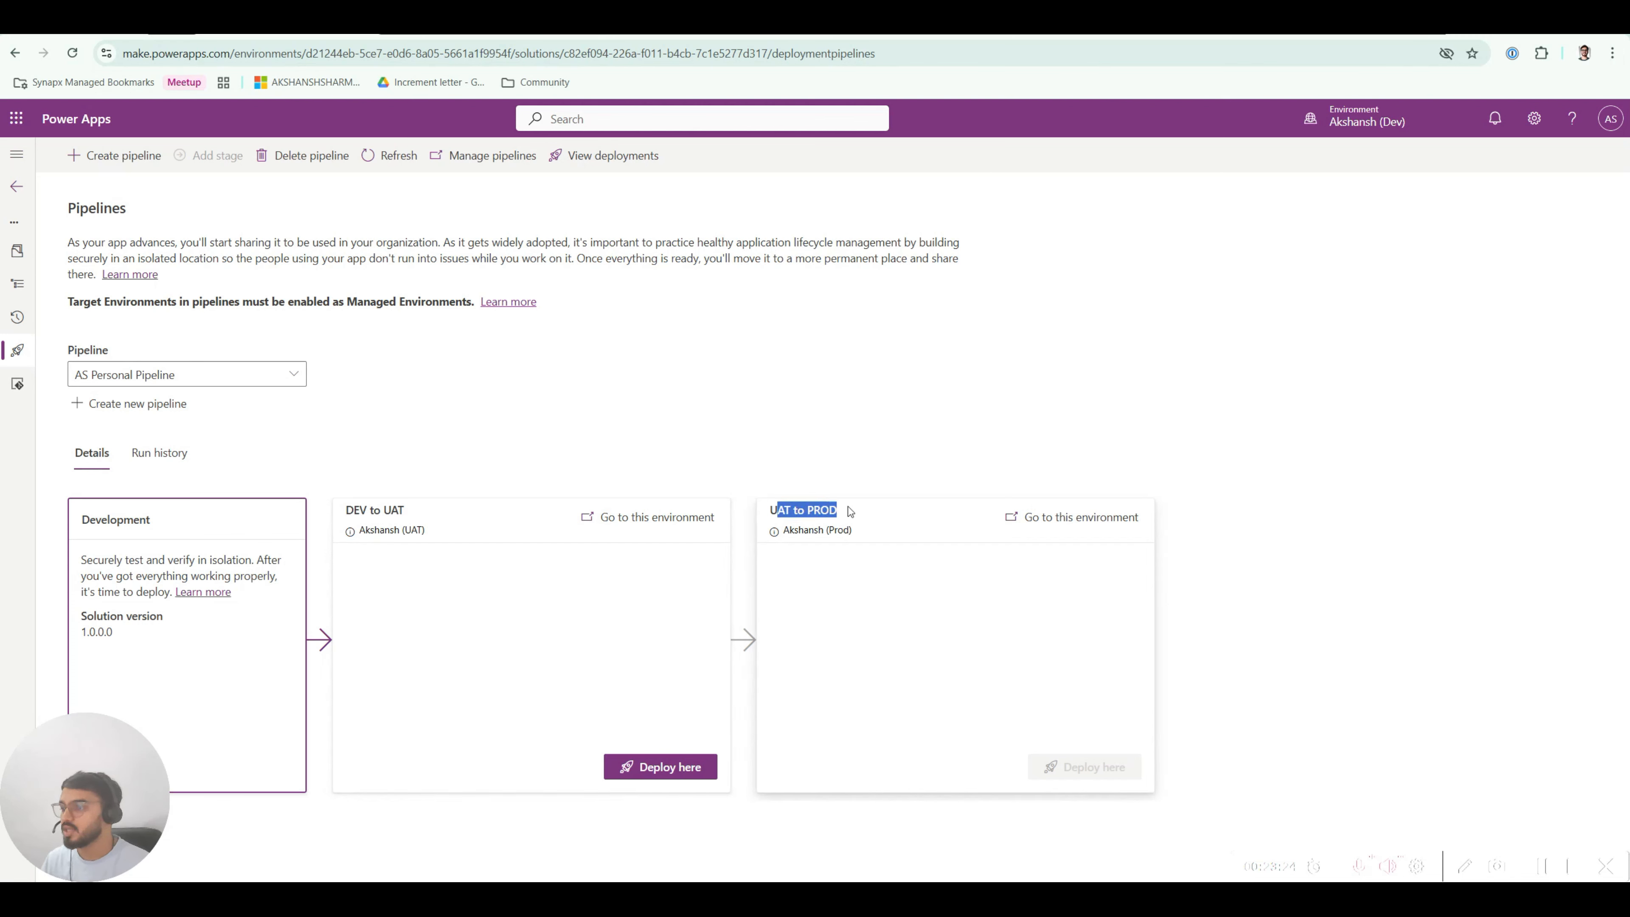
click(805, 510)
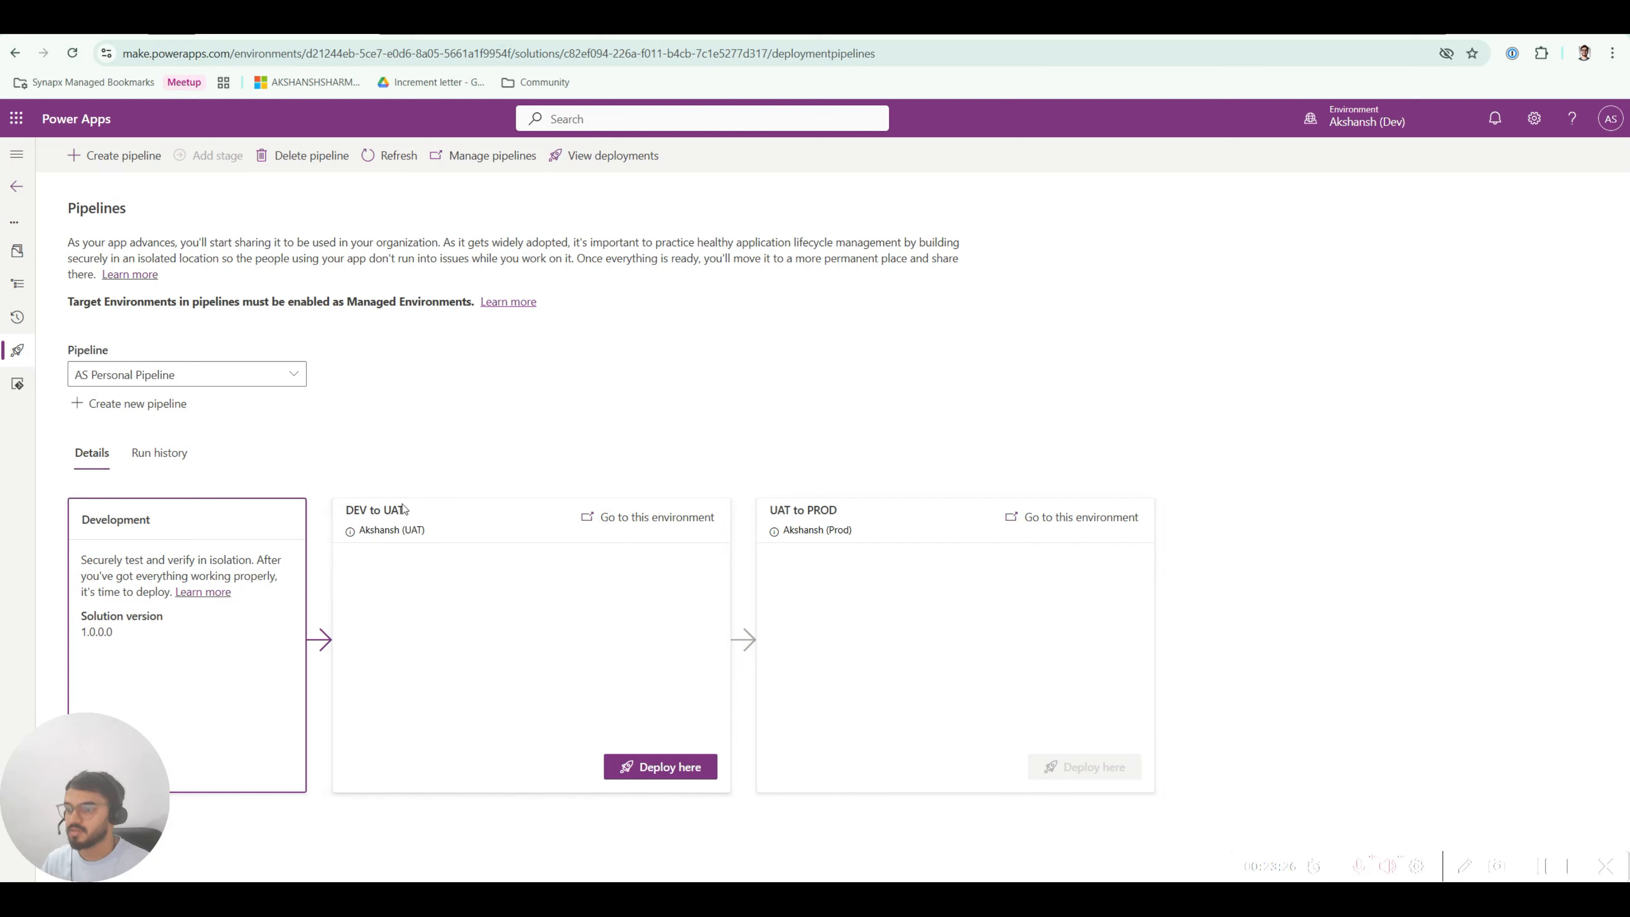
click(671, 768)
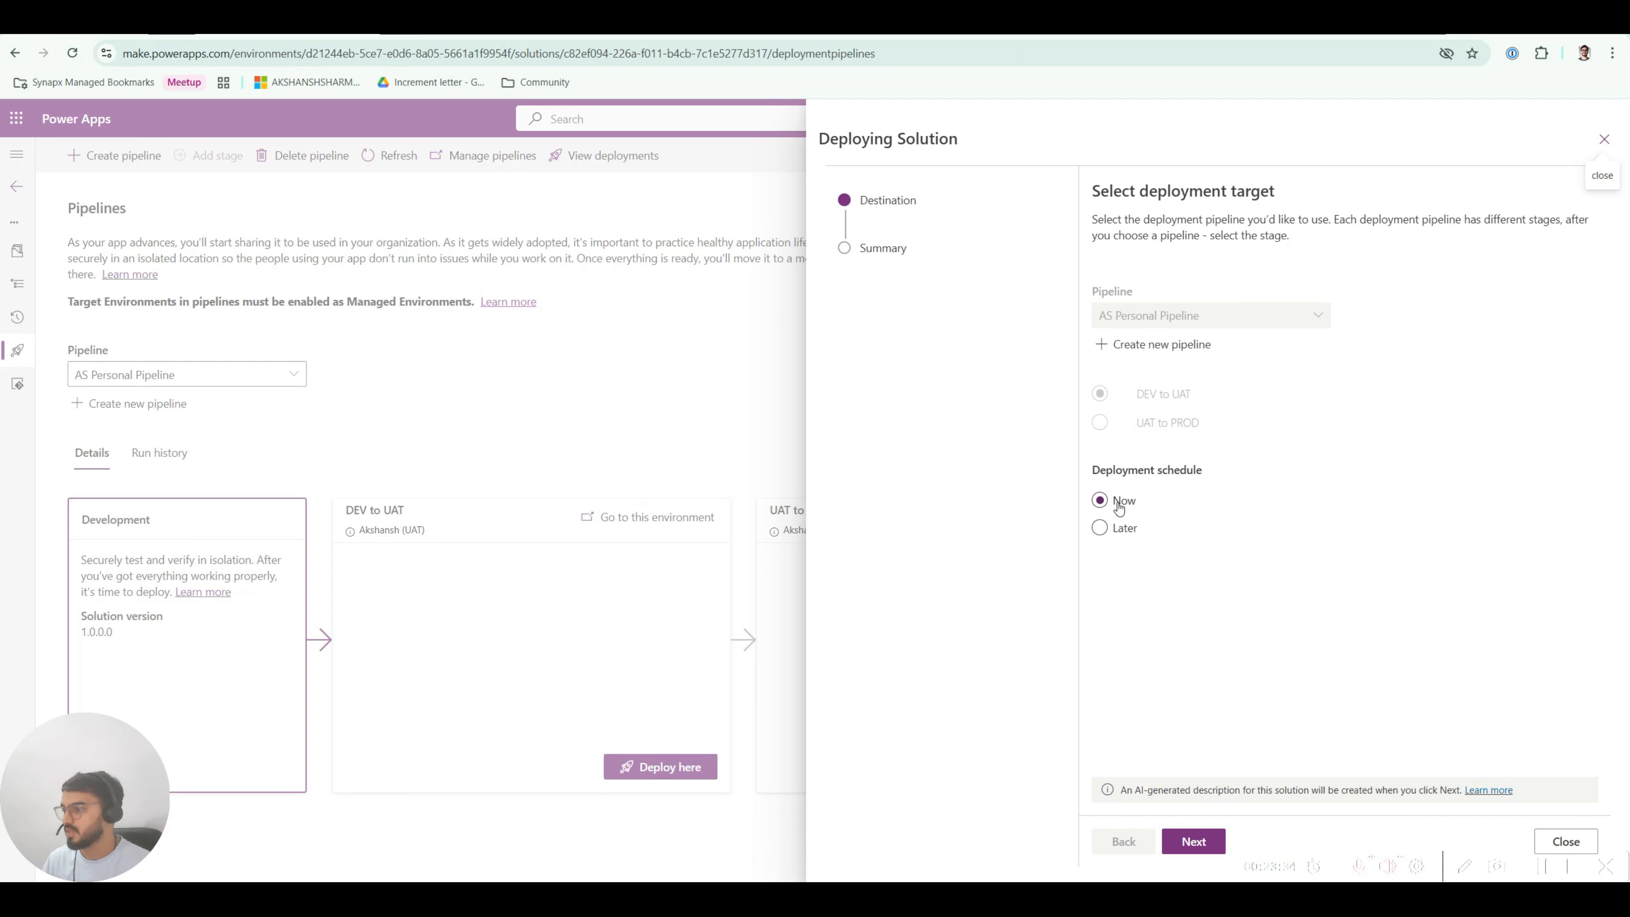
Step: Keep the deployment scheduled for Now instead of Later and move past the Destination step
click(1123, 533)
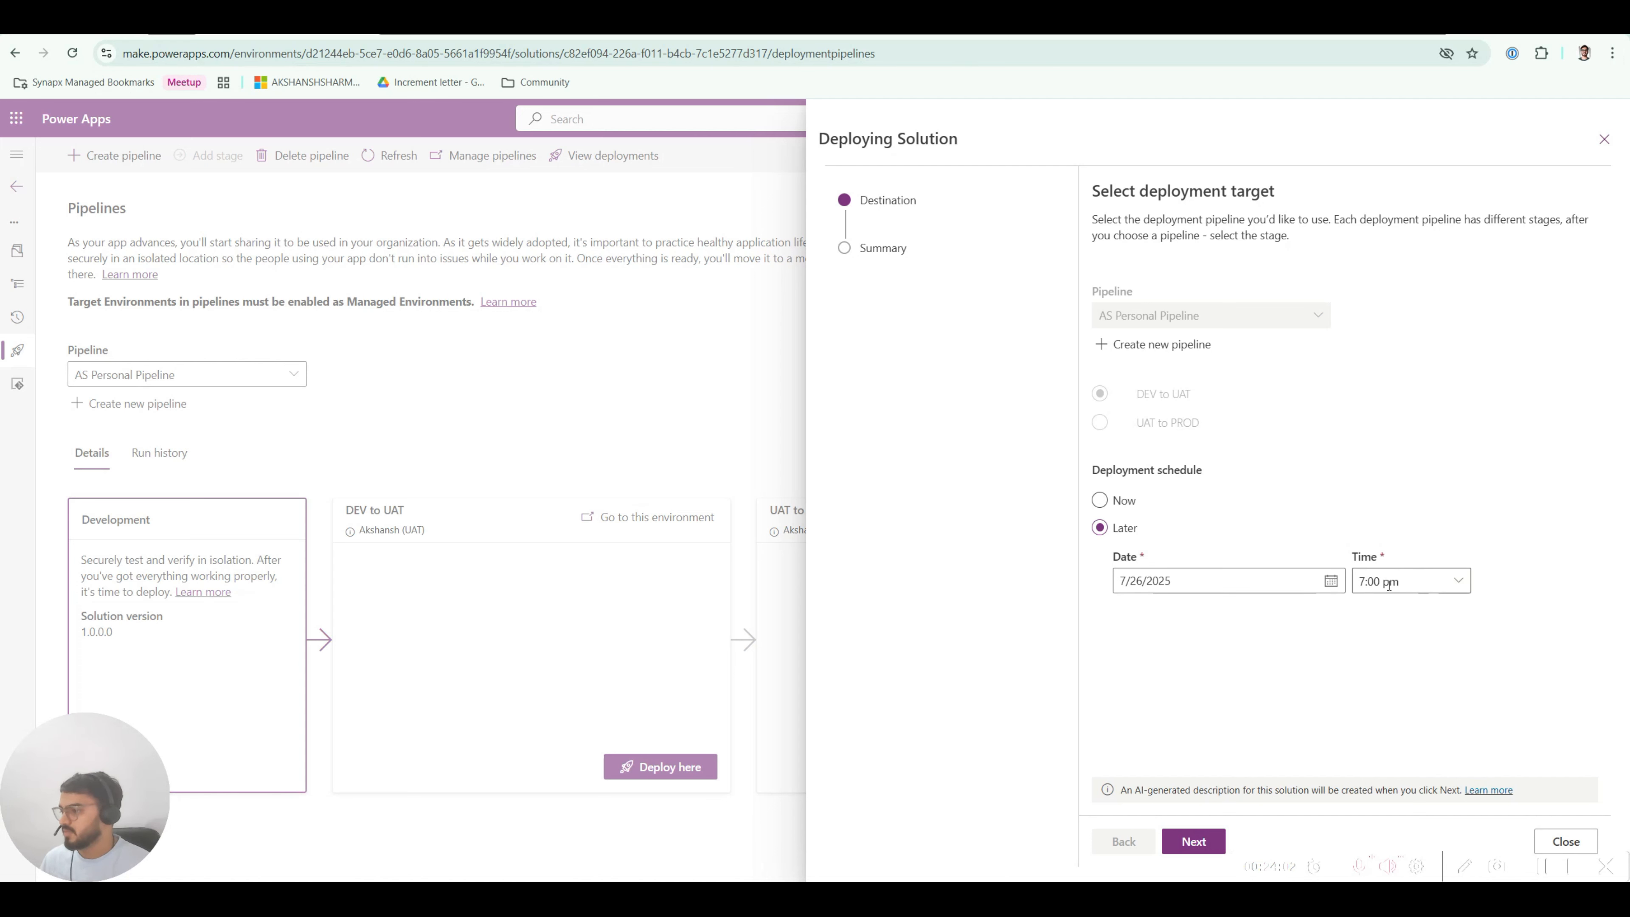
click(1100, 501)
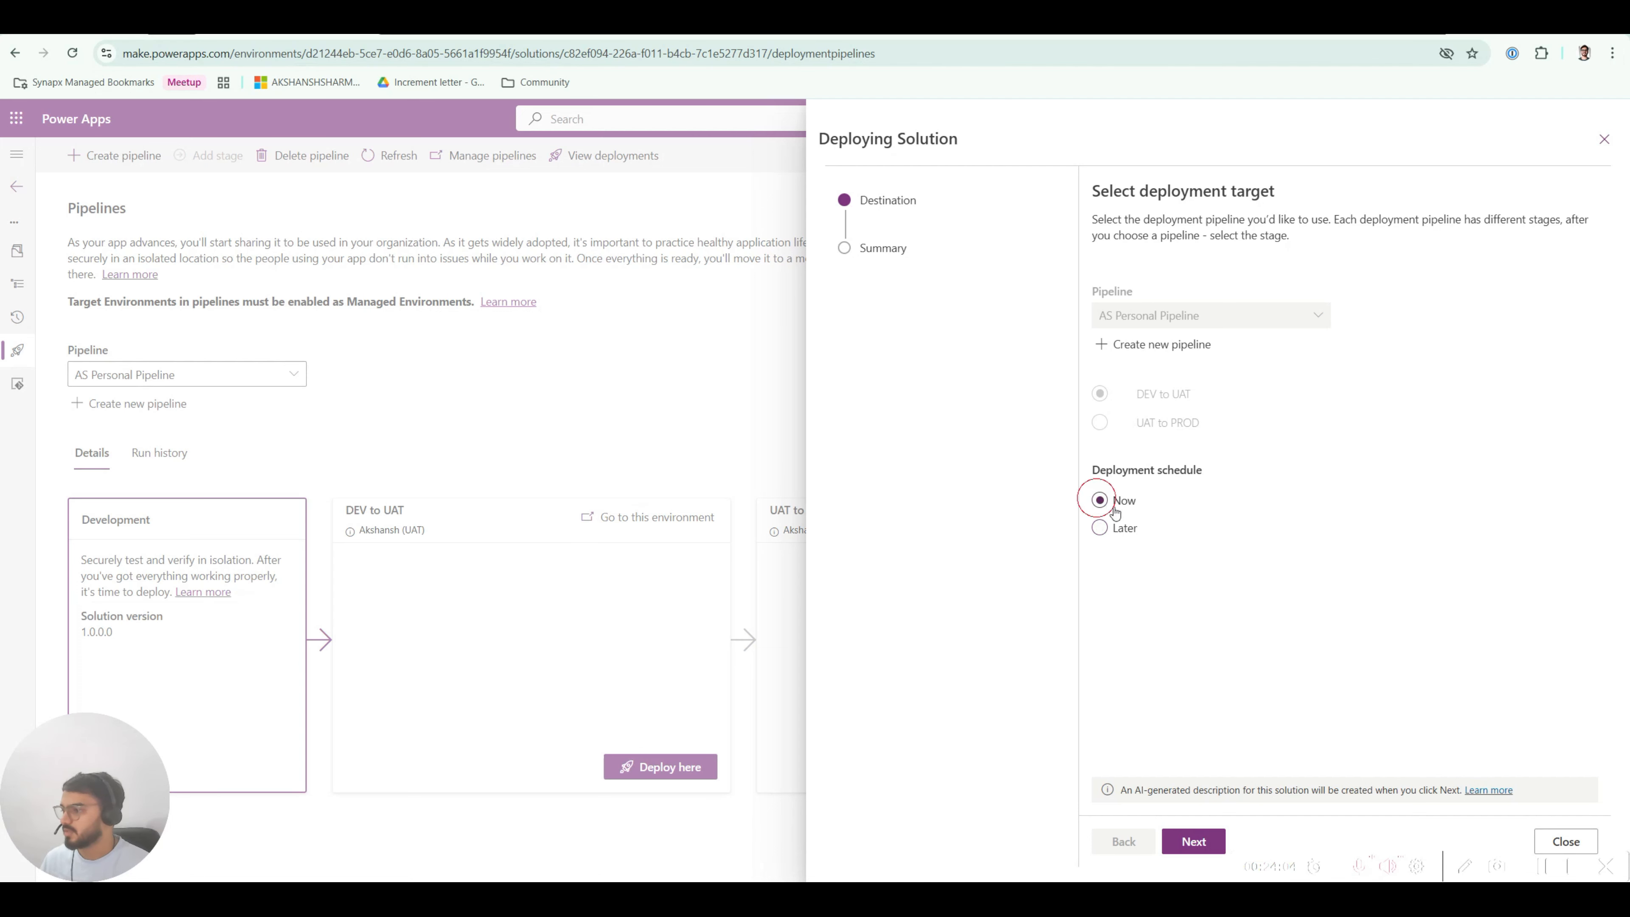
click(1194, 842)
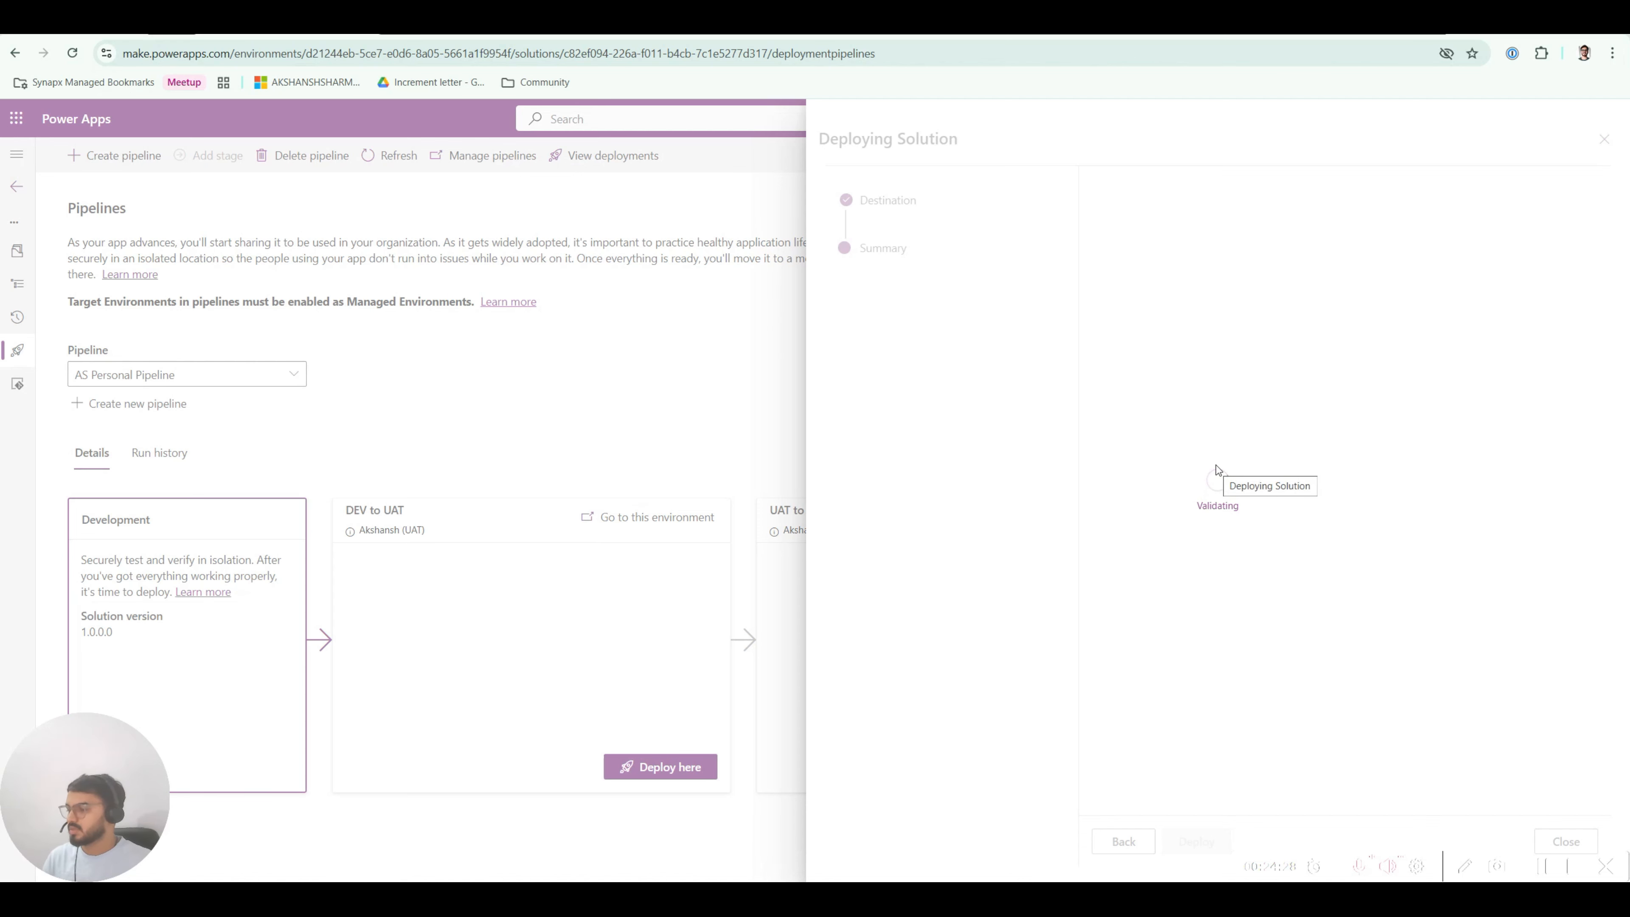
Step: Enter 'UAT Test' for Video Test Variable and deploy version 1.0.0.1 to UAT
click(1149, 307)
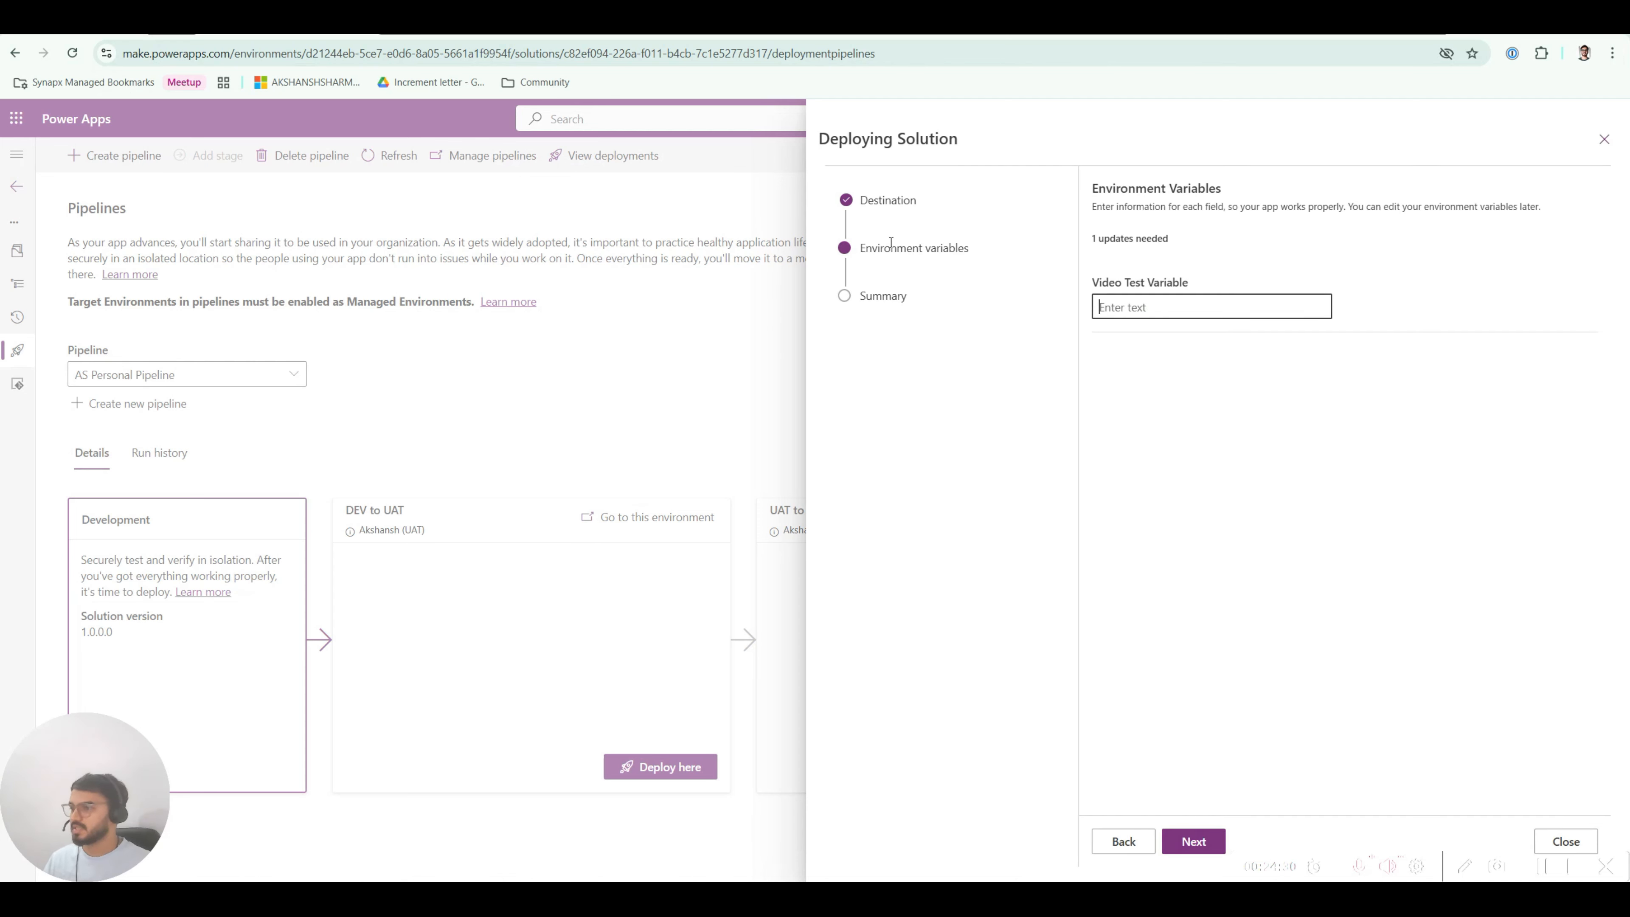
drag(1102, 282, 1206, 288)
click(1124, 309)
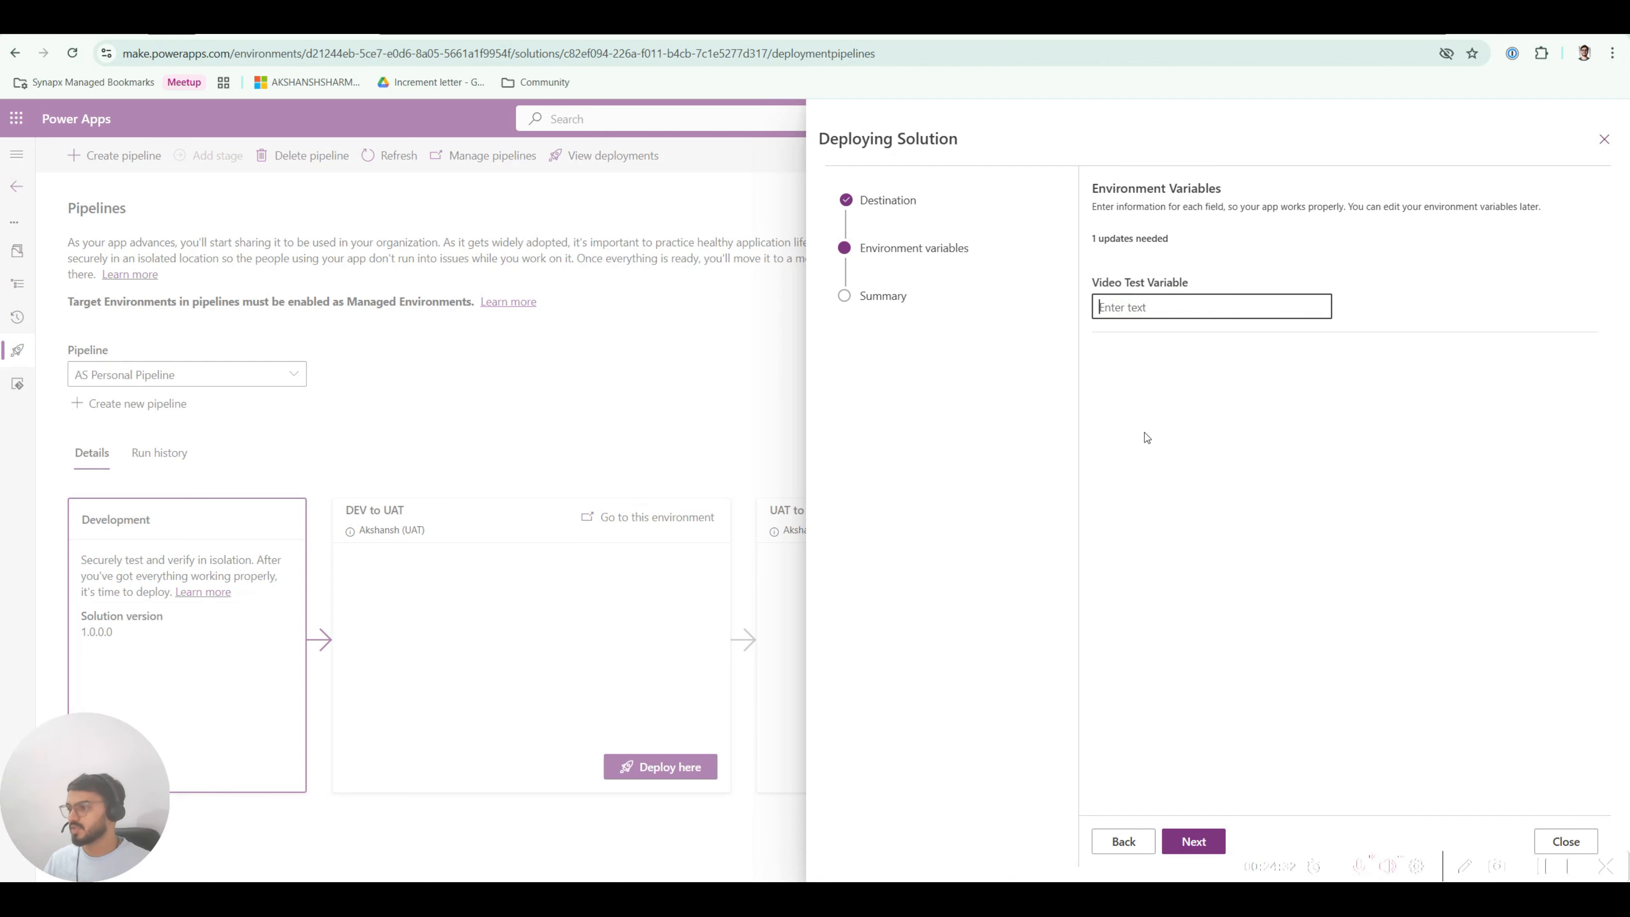
text(UAT TE)
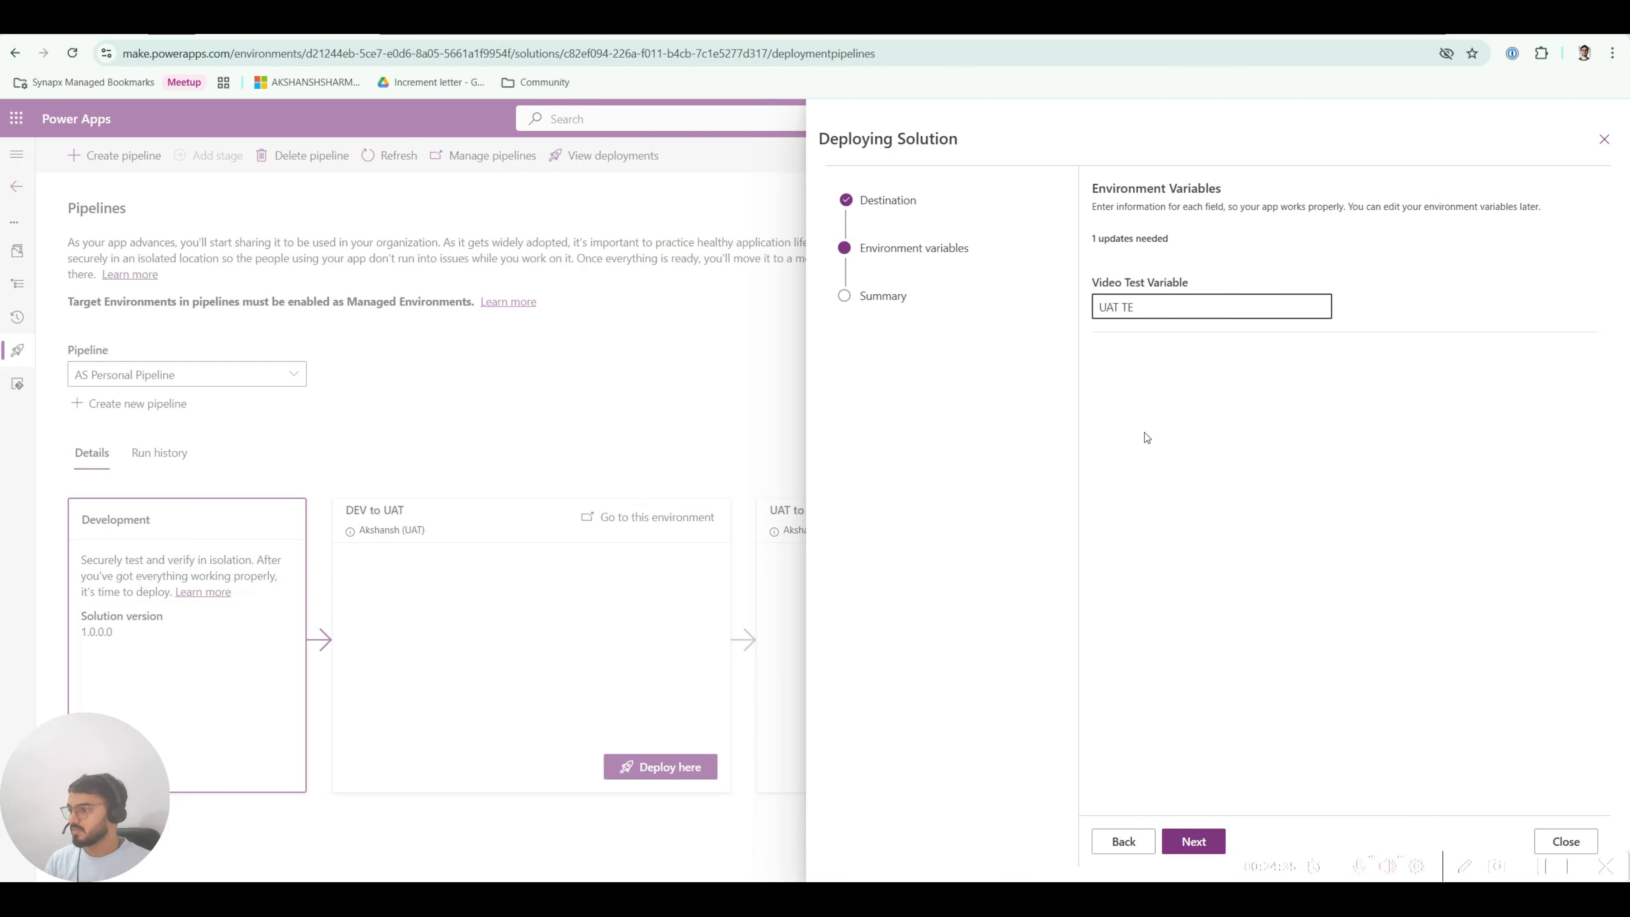
key(BackSpace)
text(est)
click(1147, 437)
drag(1101, 285, 1192, 289)
click(1180, 307)
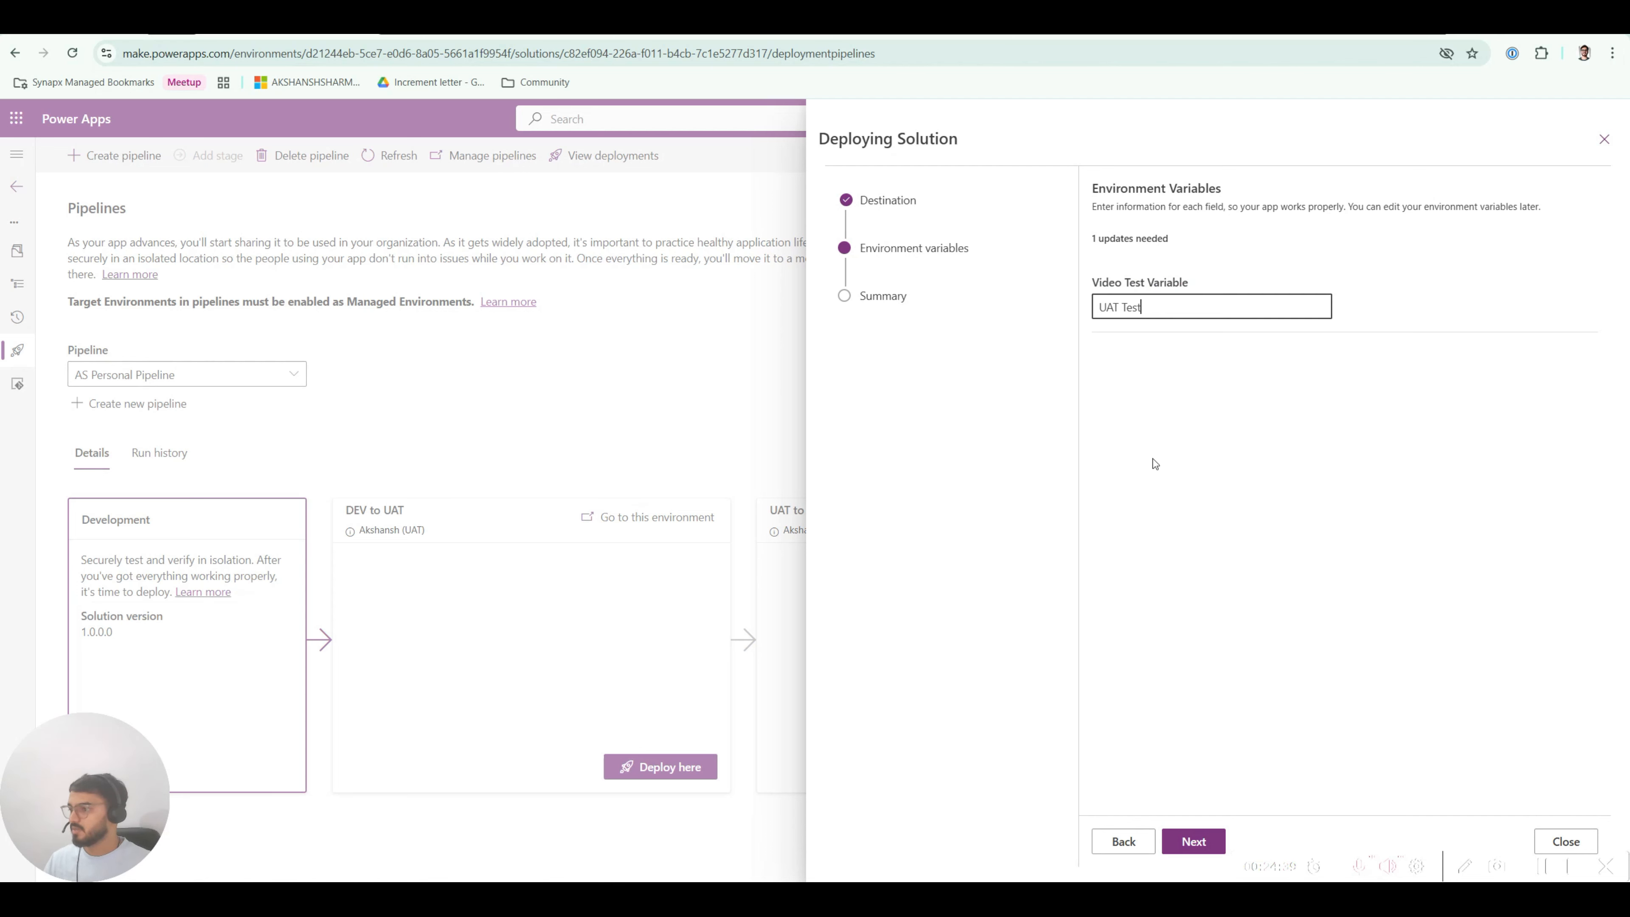
click(1194, 841)
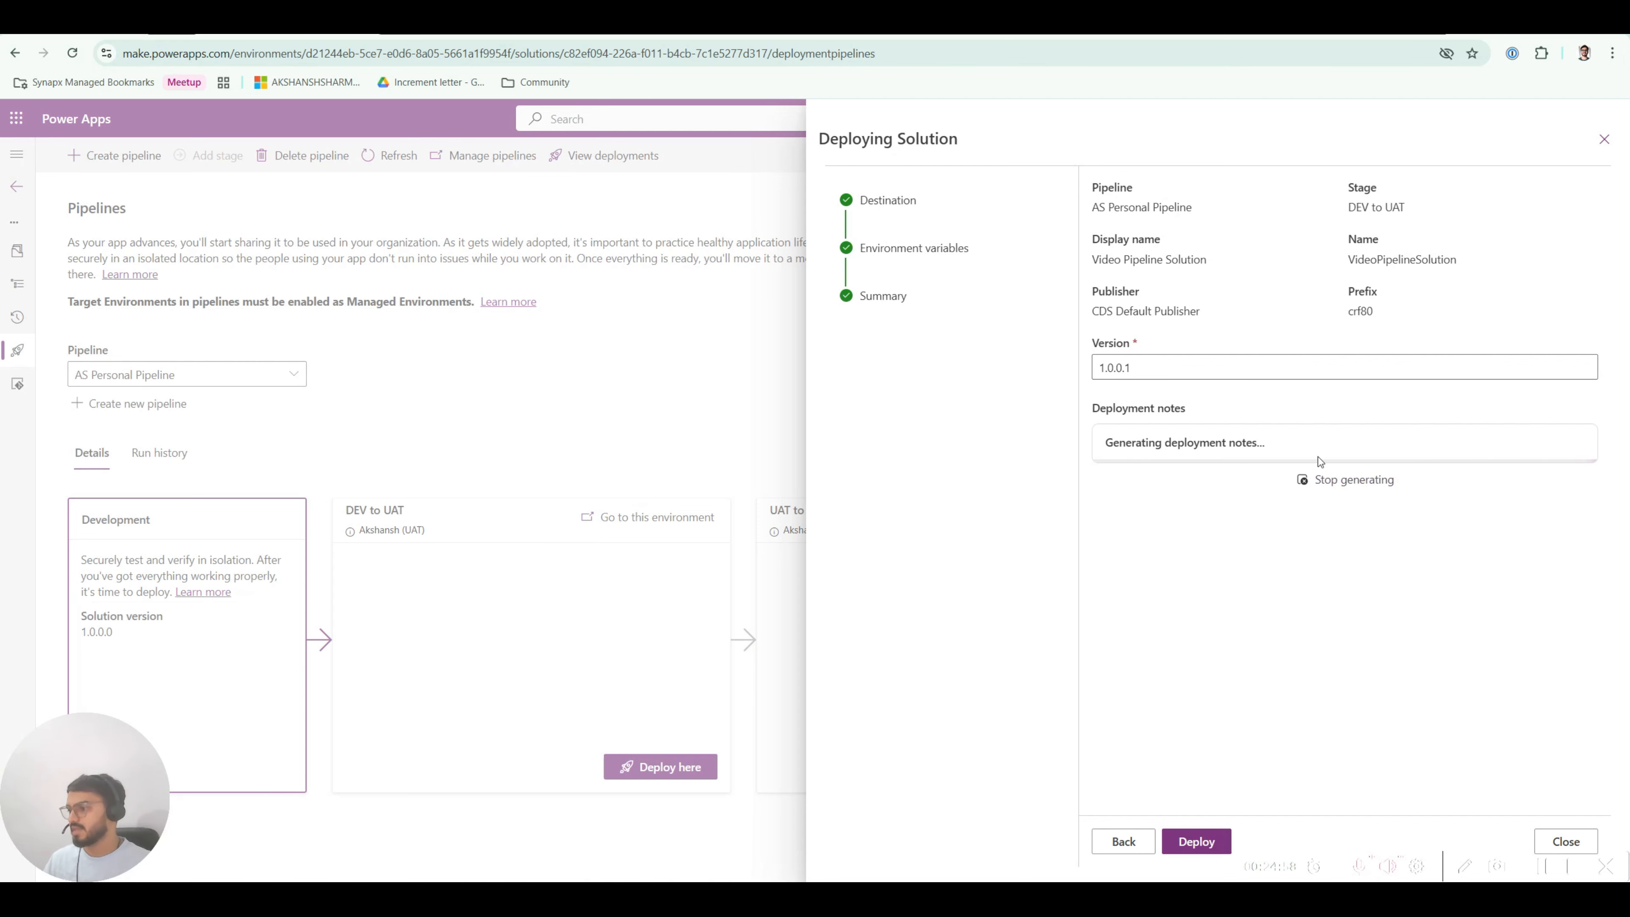
click(1189, 849)
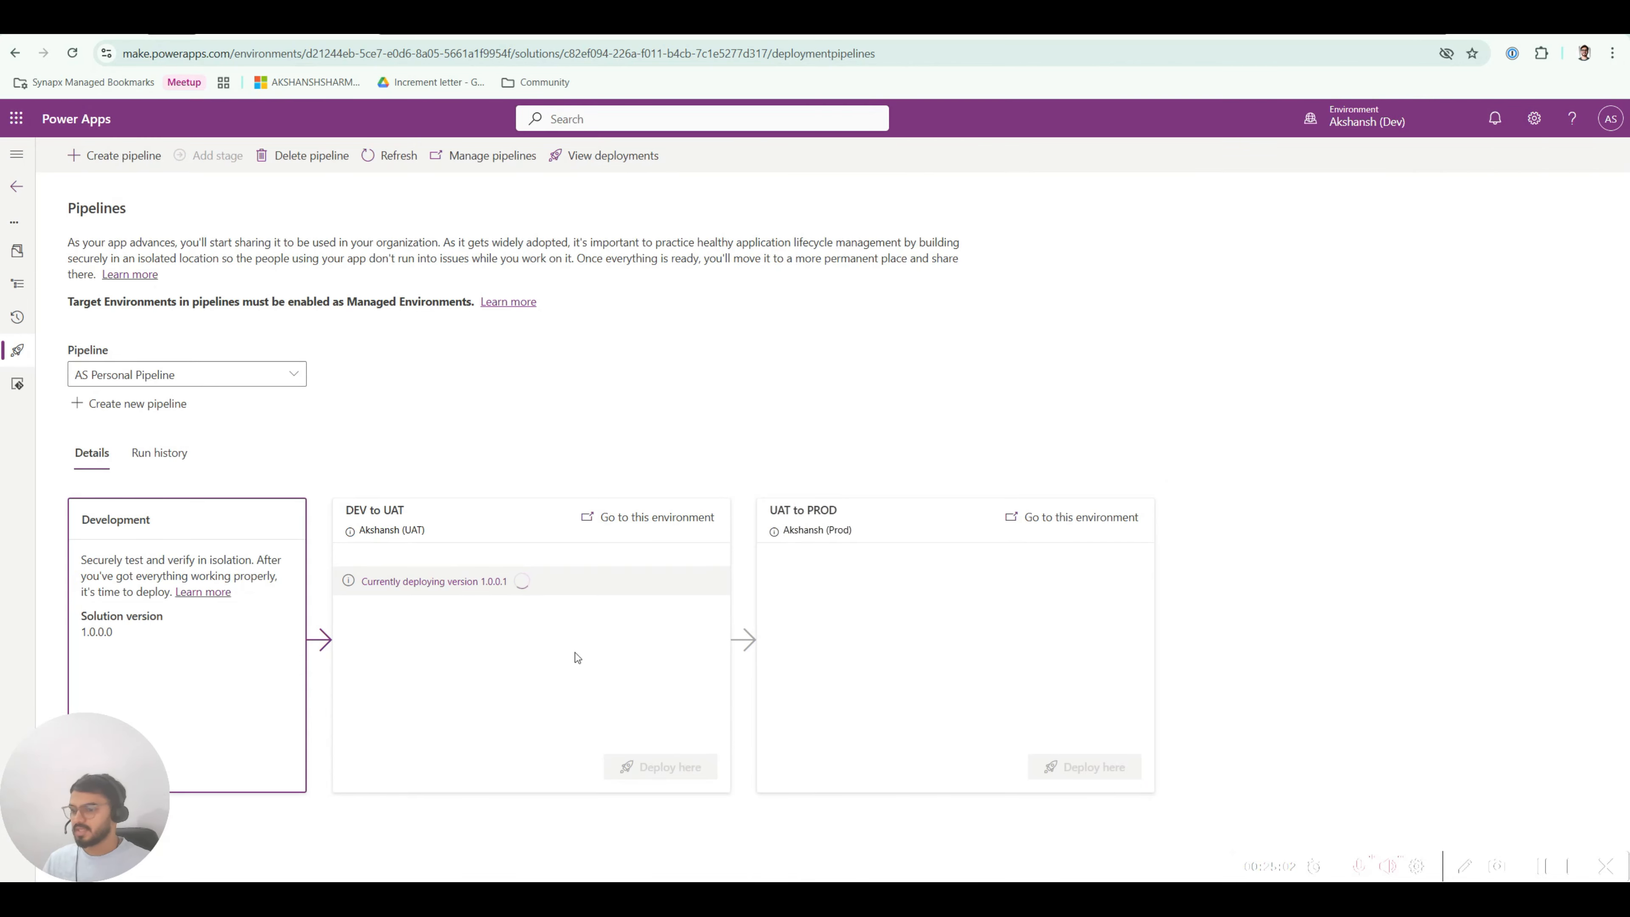
Step: Highlight the deploying version 1.0.0.1 on DEV to UAT, then refresh the pipeline
drag(389, 581, 510, 581)
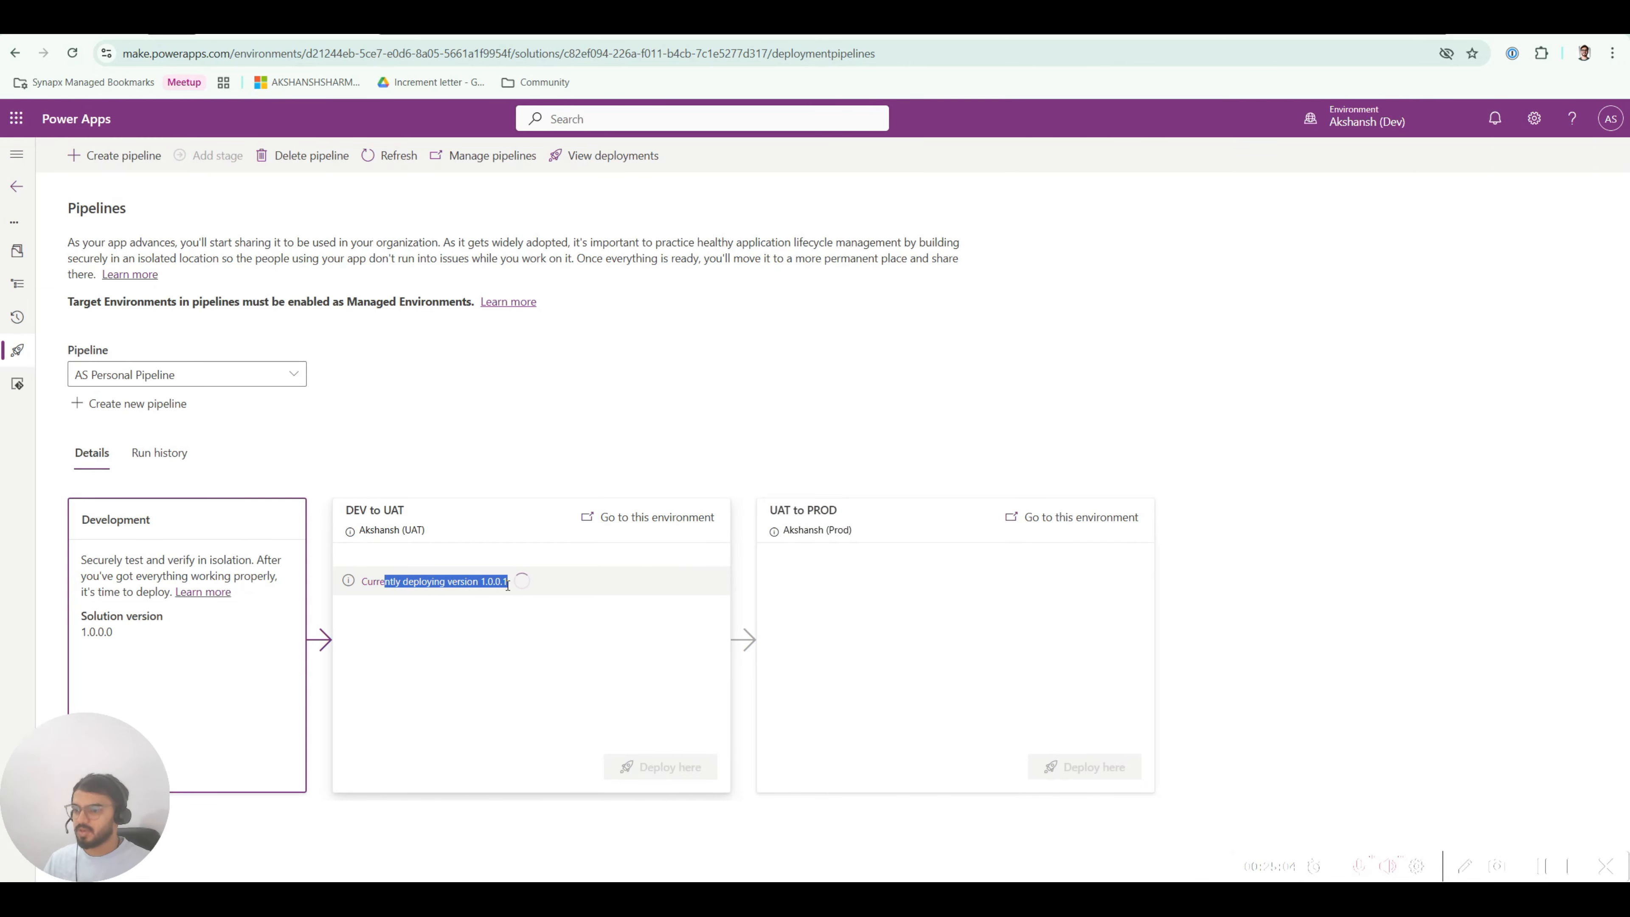
click(489, 582)
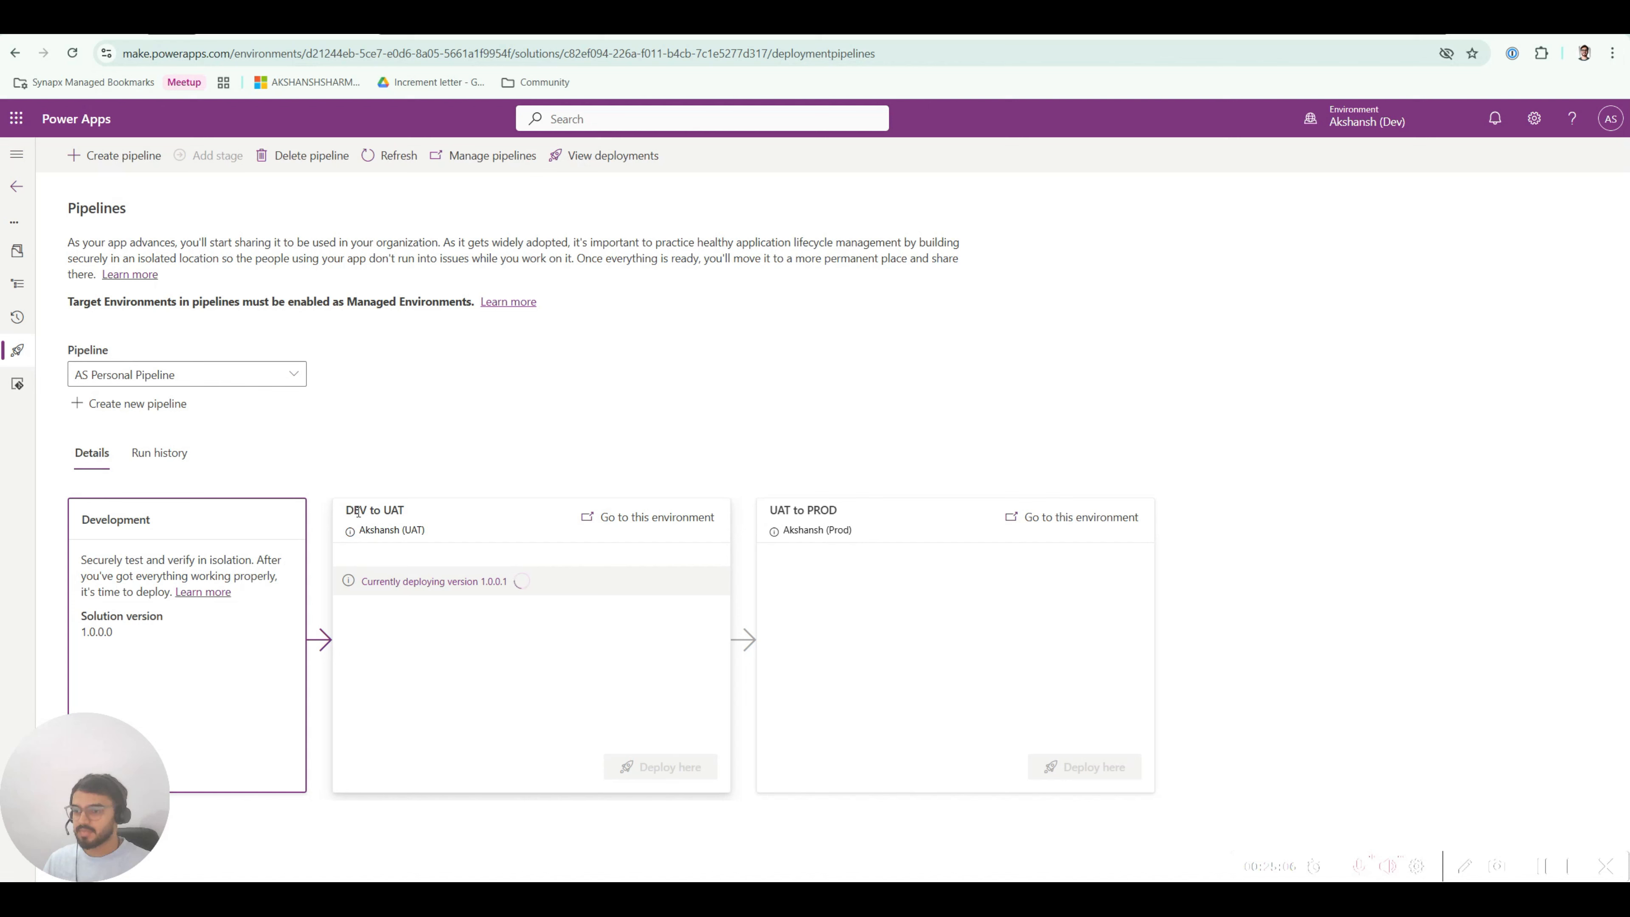
drag(354, 511, 410, 516)
click(388, 510)
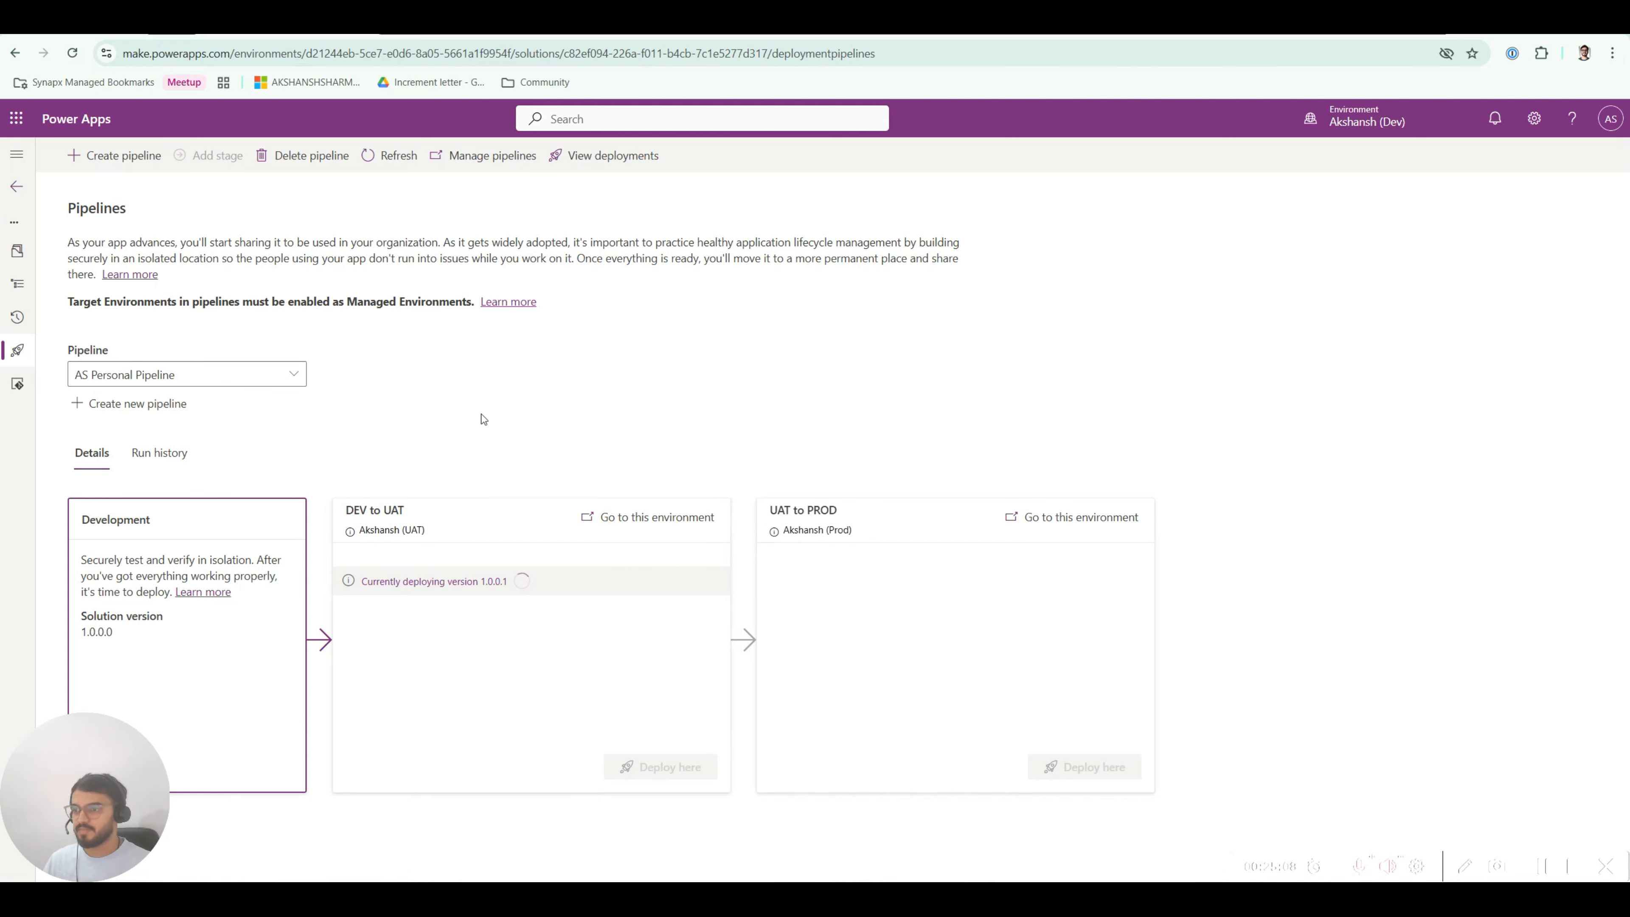
click(391, 162)
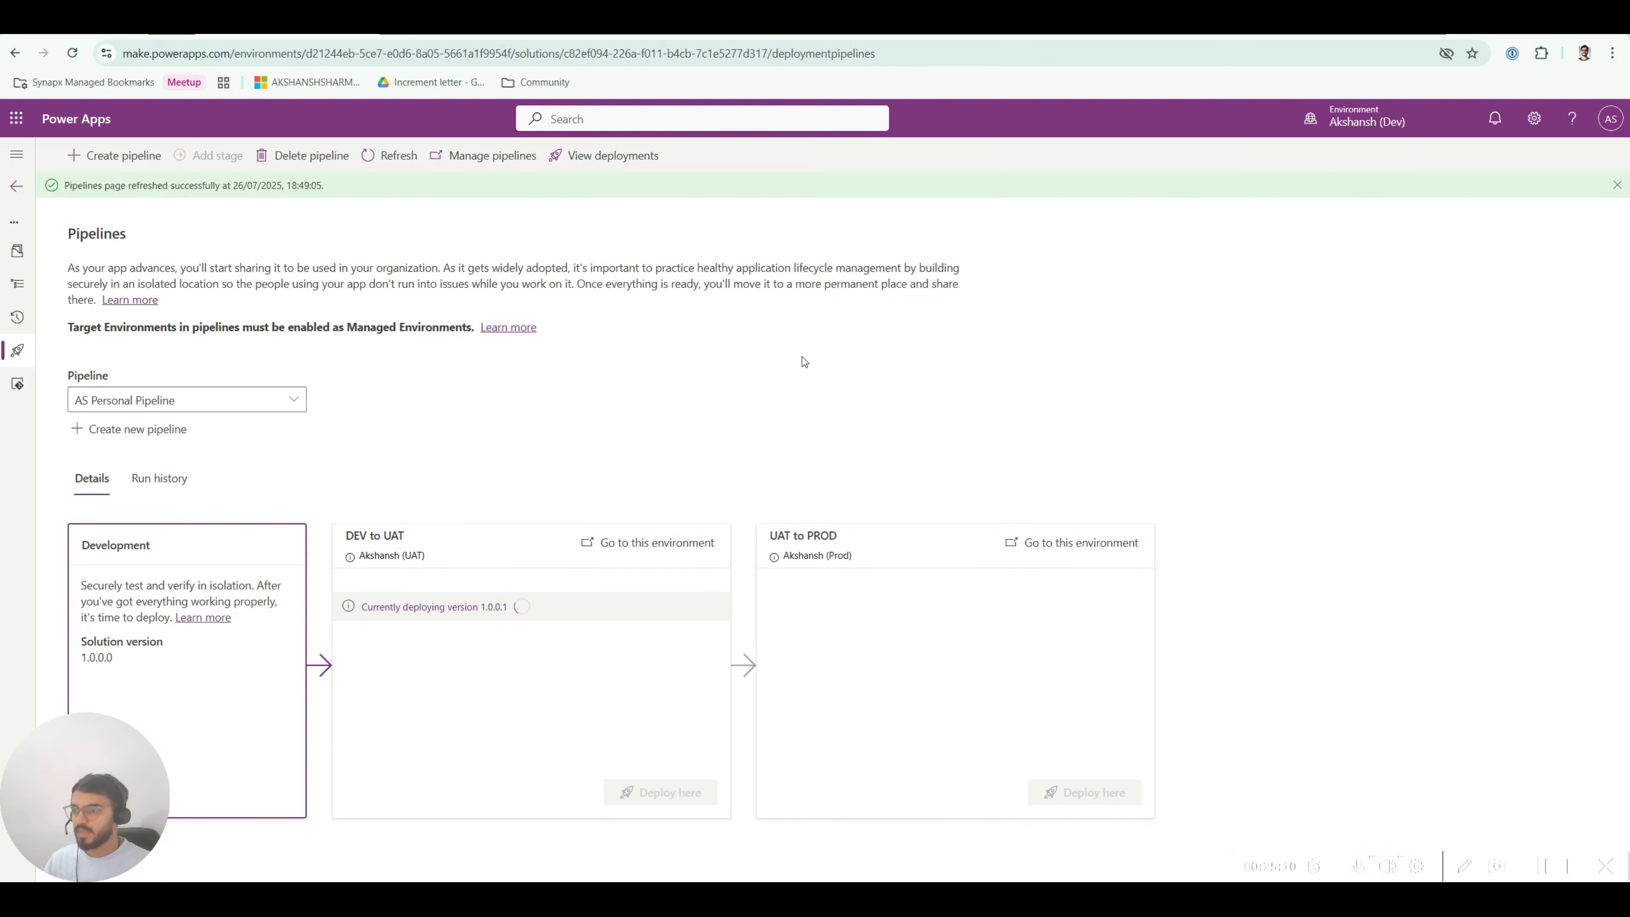
click(1612, 186)
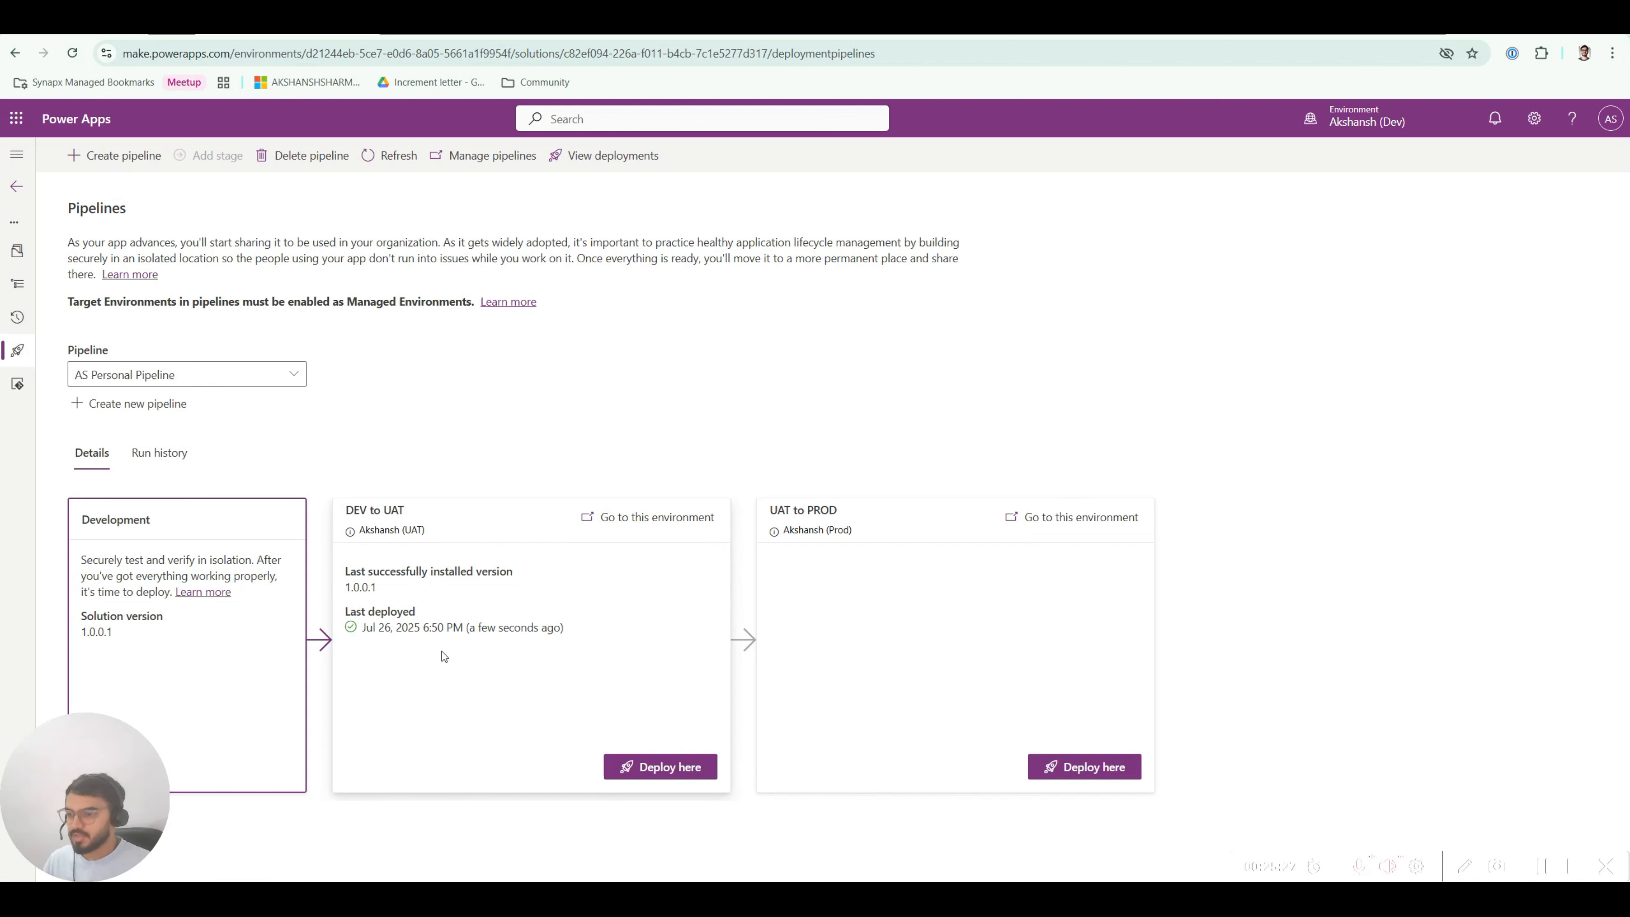
Step: Highlight the successful 1.0.0.1 install deployed Jul 26, 2025 6:50 PM
drag(369, 616, 553, 630)
click(391, 615)
click(495, 642)
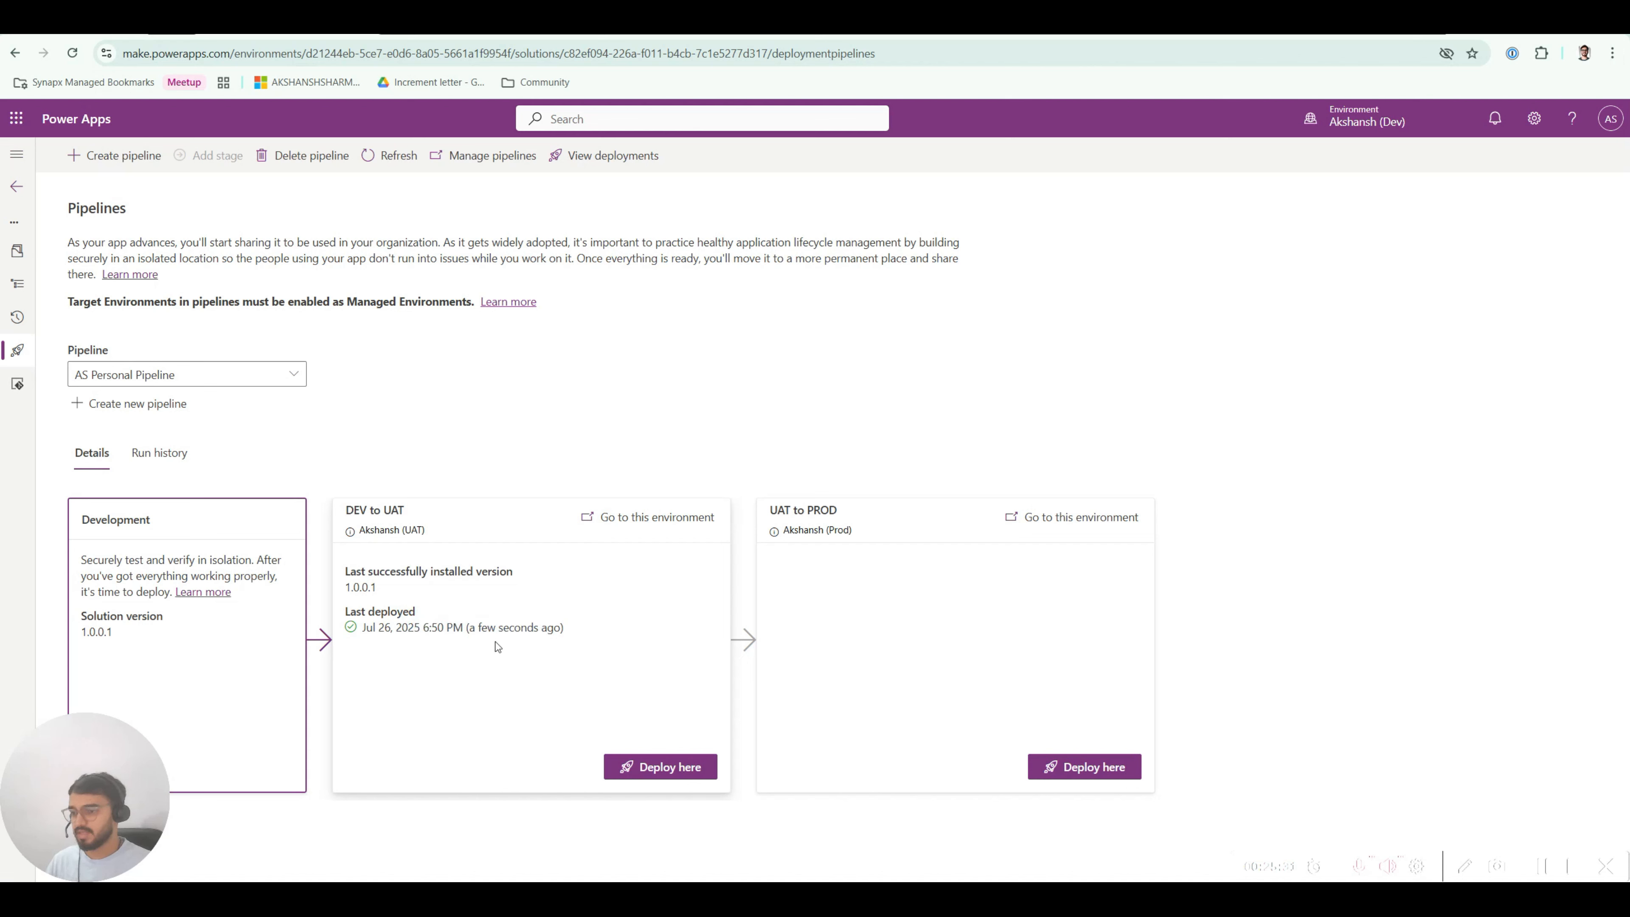
drag(362, 573, 535, 578)
click(463, 573)
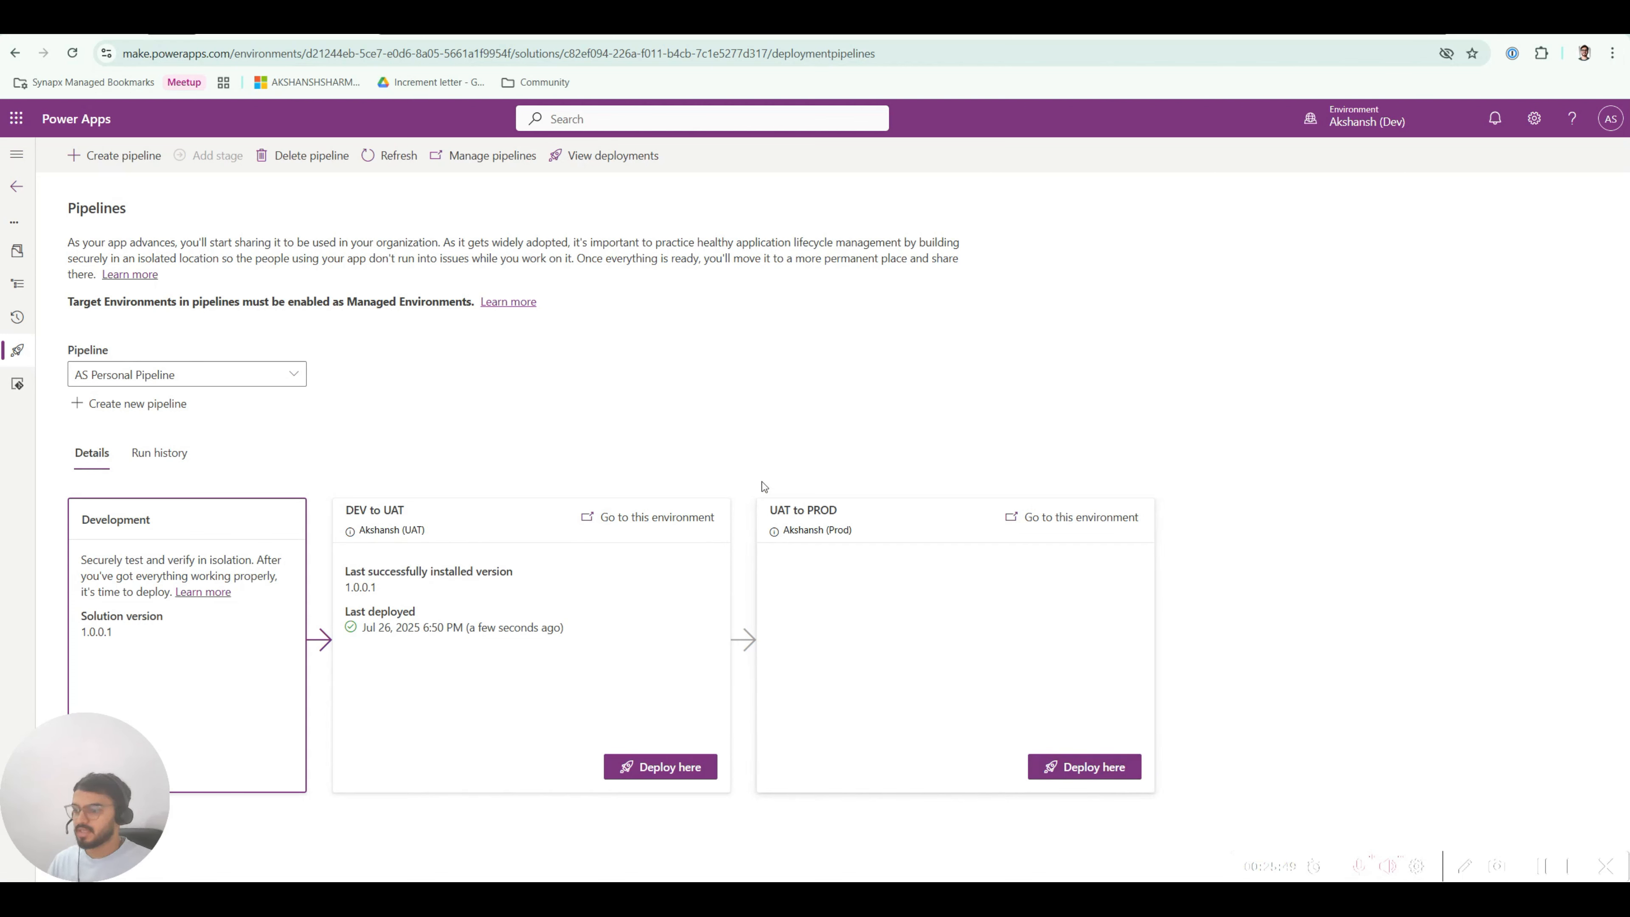
Step: In the UAT tab, filter Solutions to Managed and list Video Pipeline Solution's environment variables
click(462, 35)
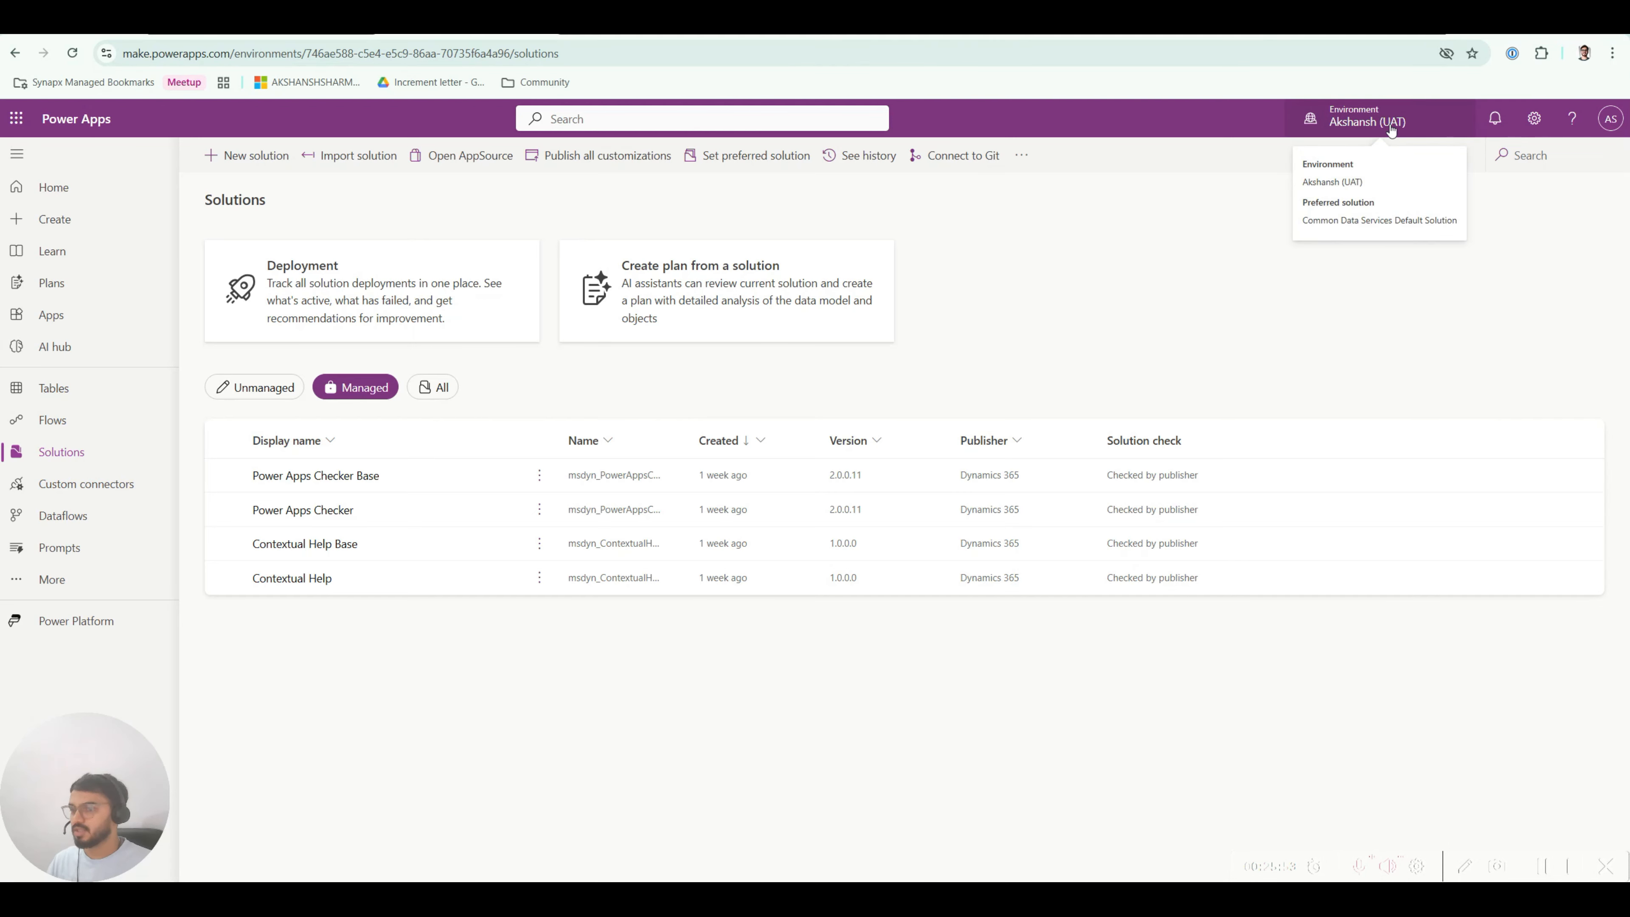
click(72, 54)
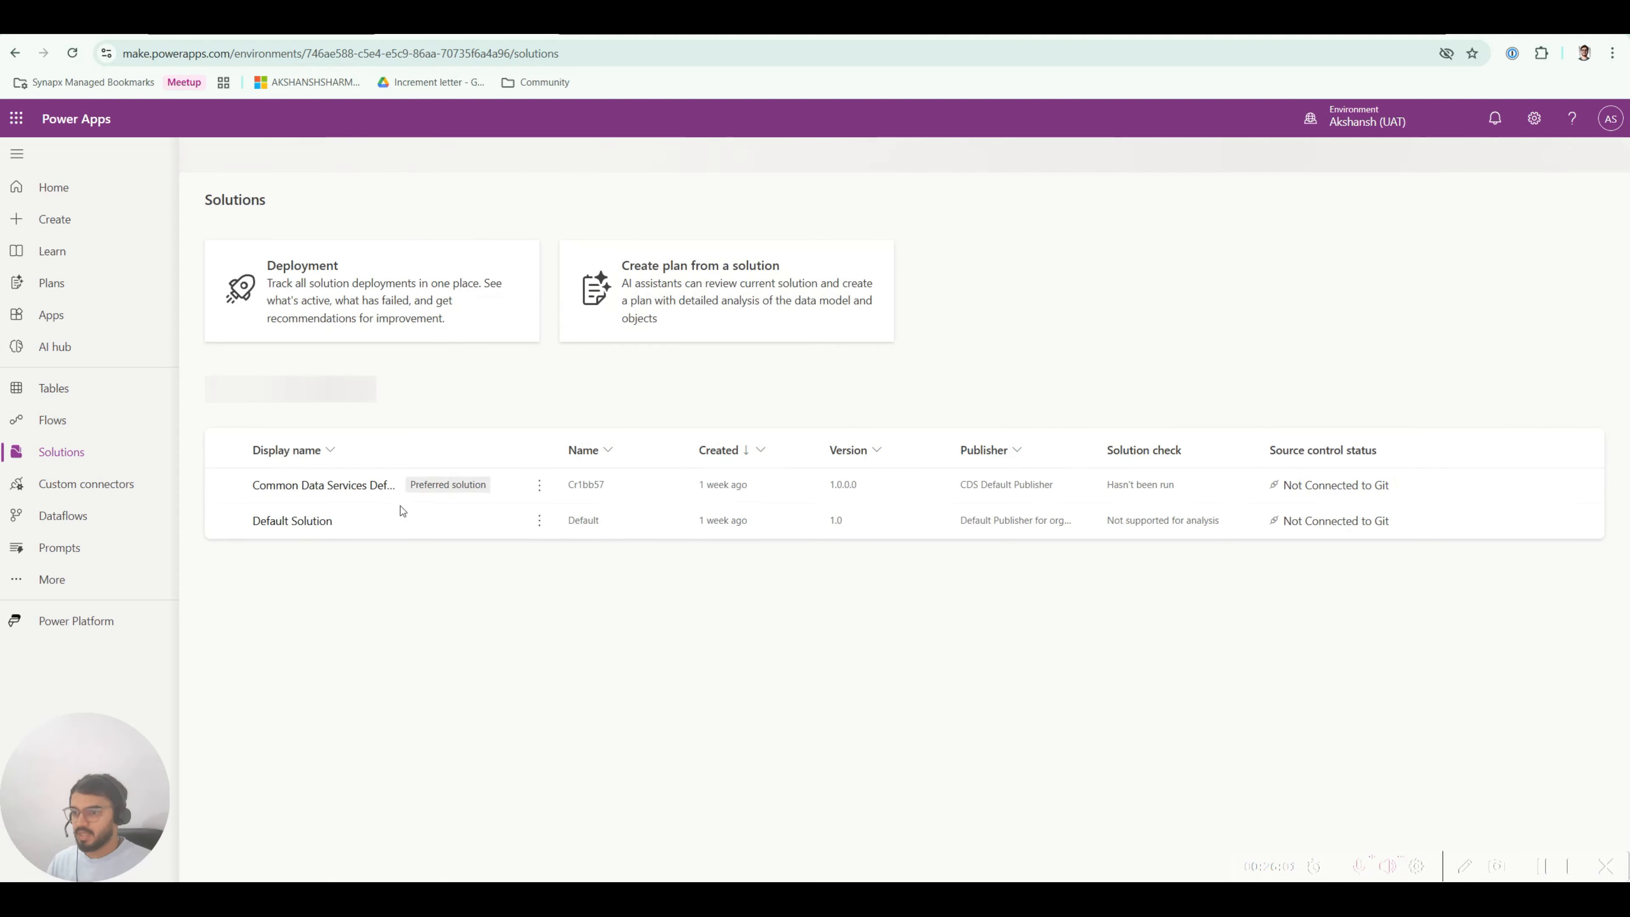
click(356, 390)
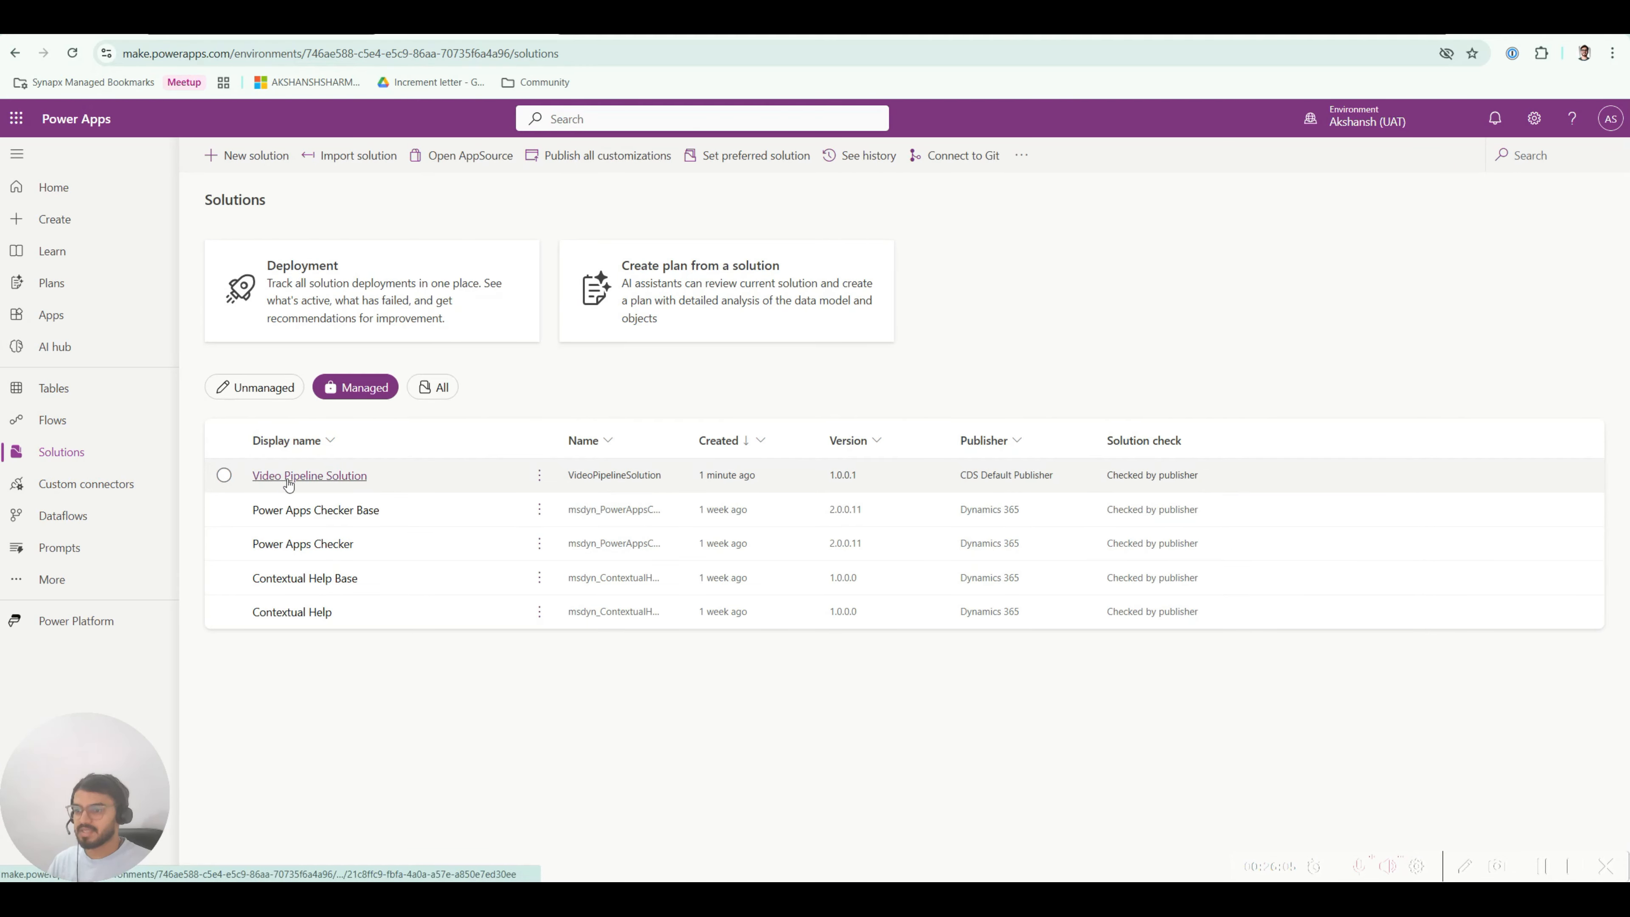
click(321, 476)
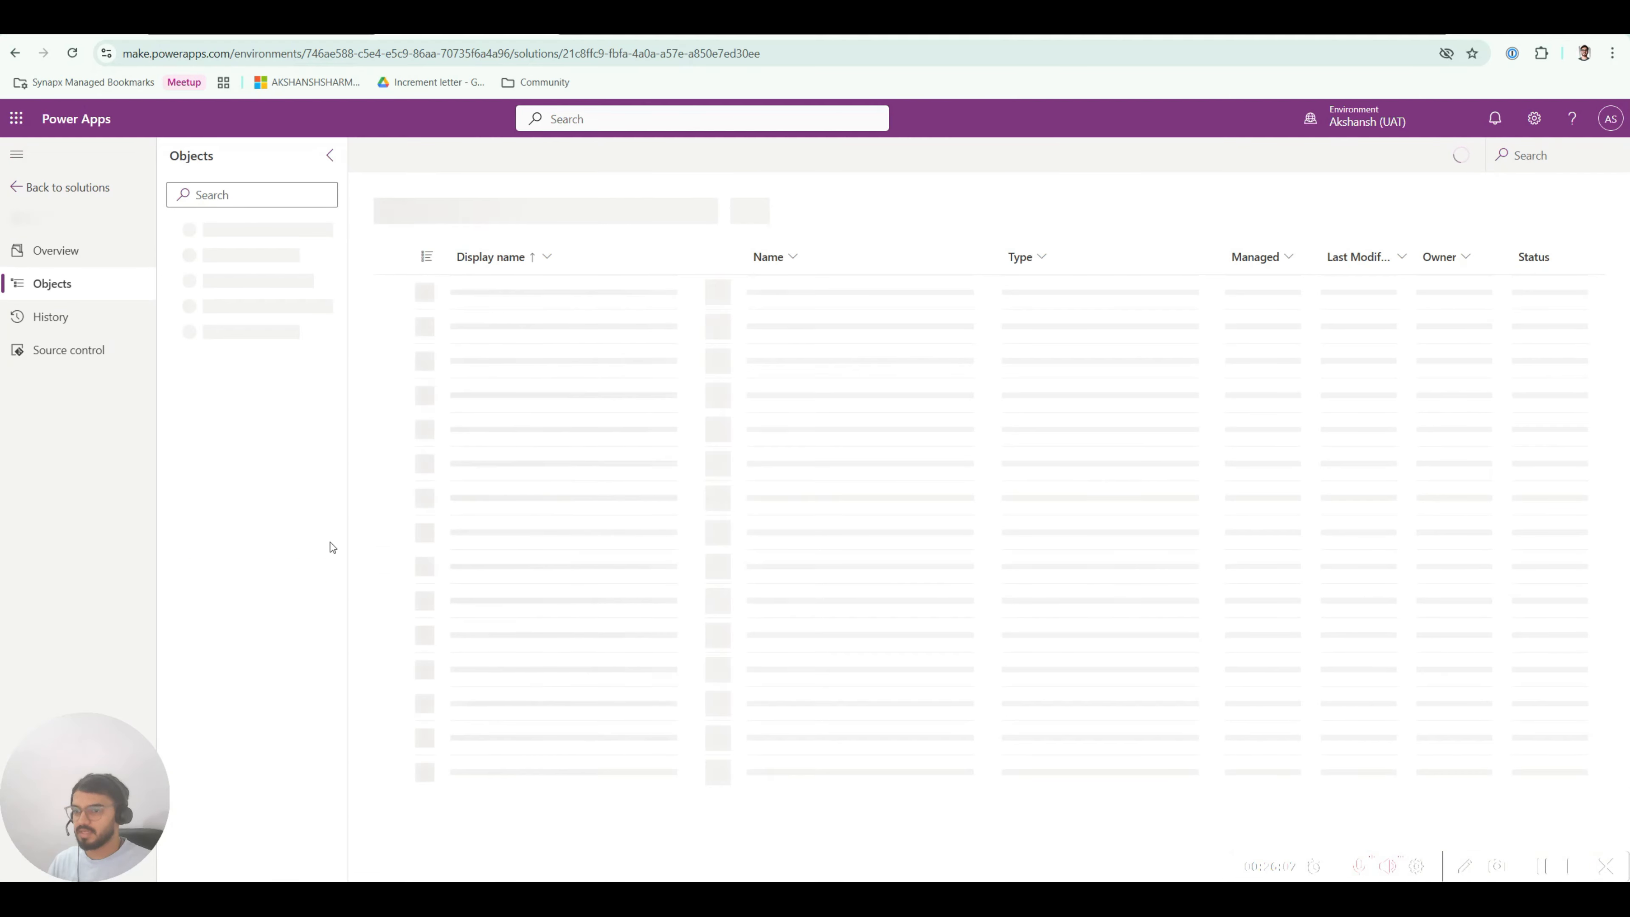
click(16, 154)
drag(310, 186, 1058, 186)
click(684, 238)
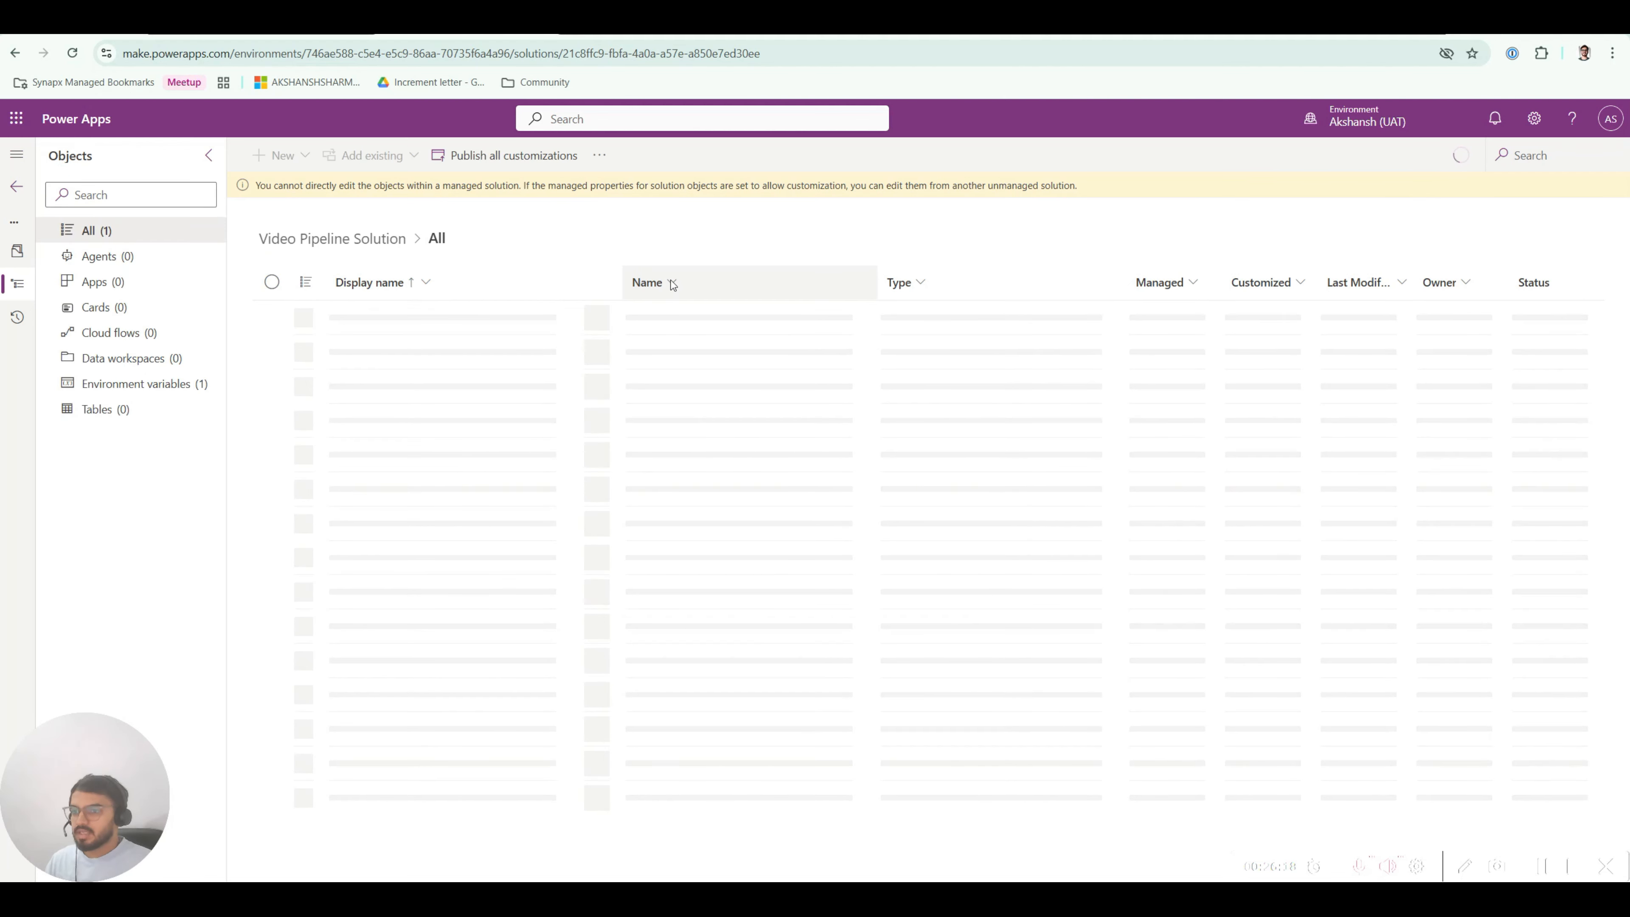
click(148, 383)
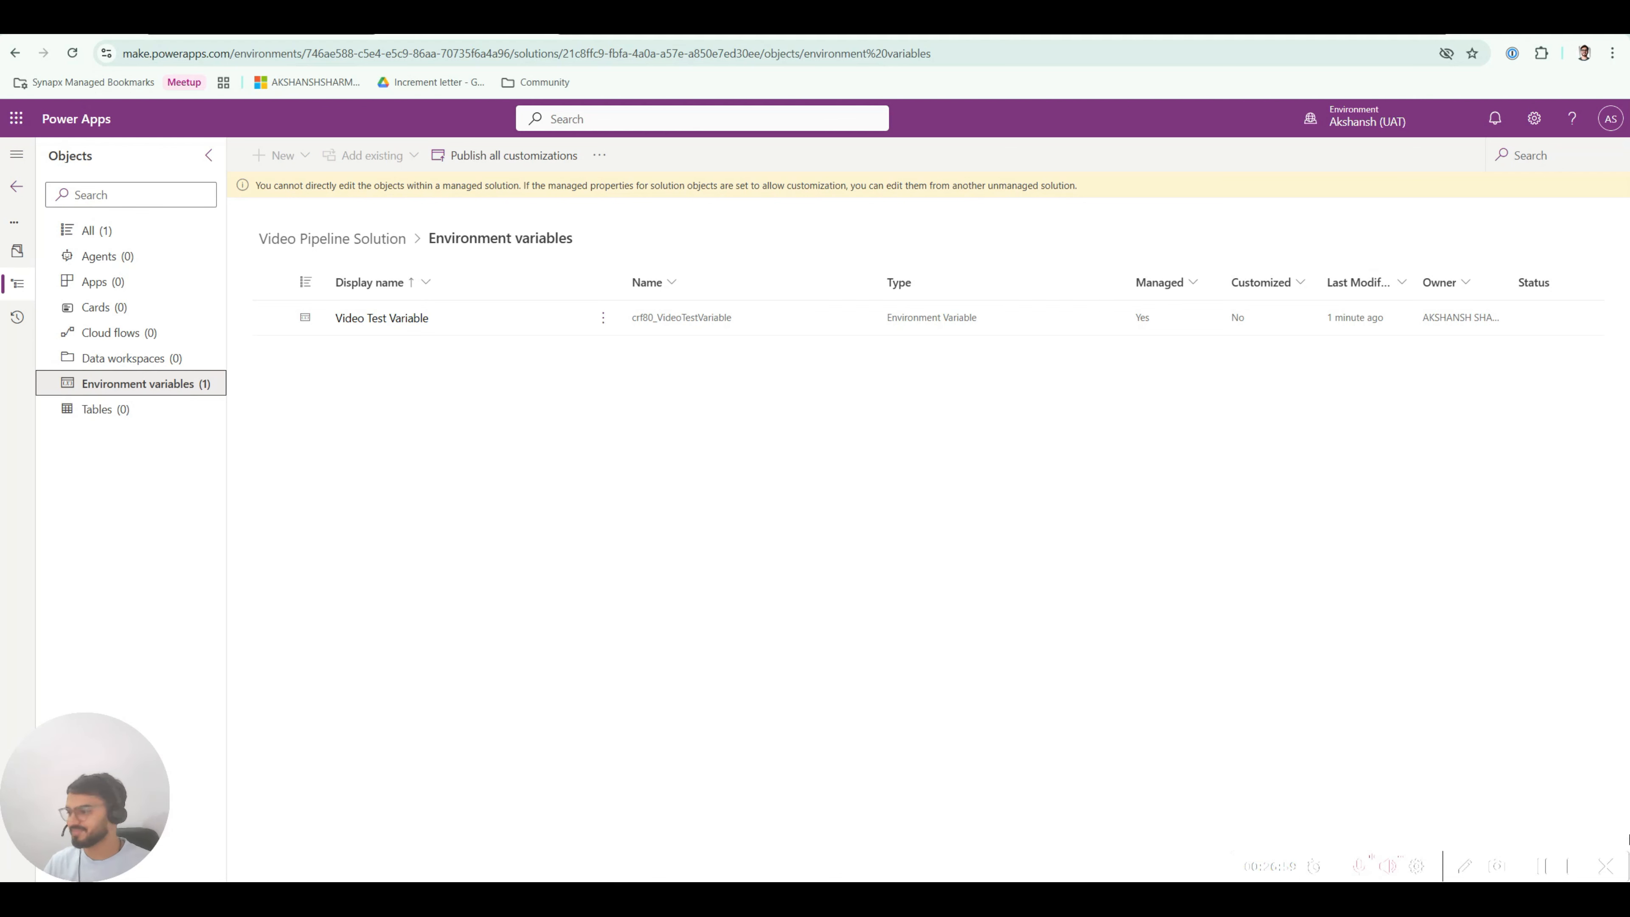
click(1570, 867)
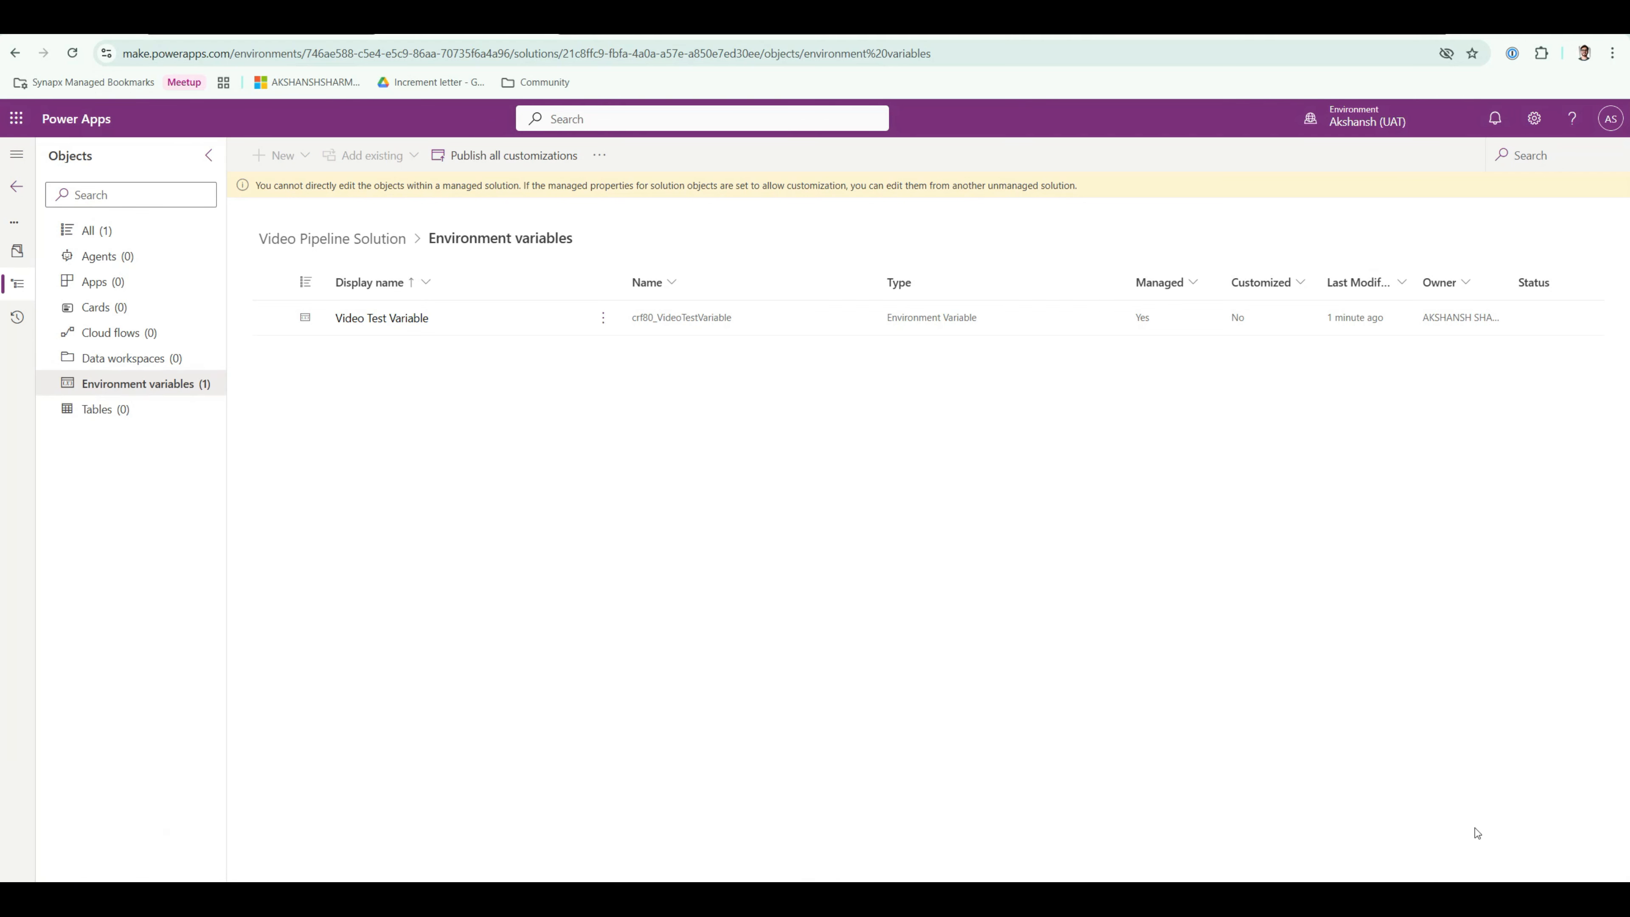